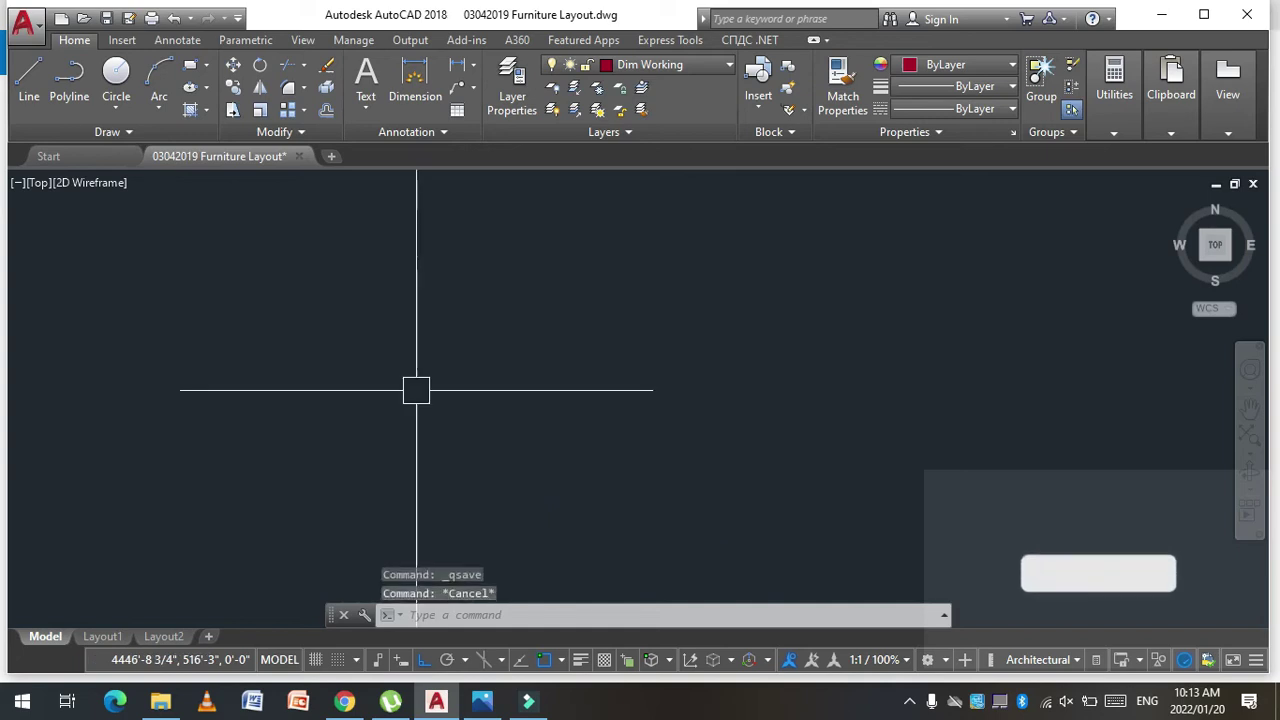
Step: Draw a 26-foot horizontal base line with LINE
{"action": "type", "text": "l"}
{"action": "key", "text": "Return"}
{"action": "left_click", "coordinate": [336, 320]}
{"action": "type", "text": "26'"}
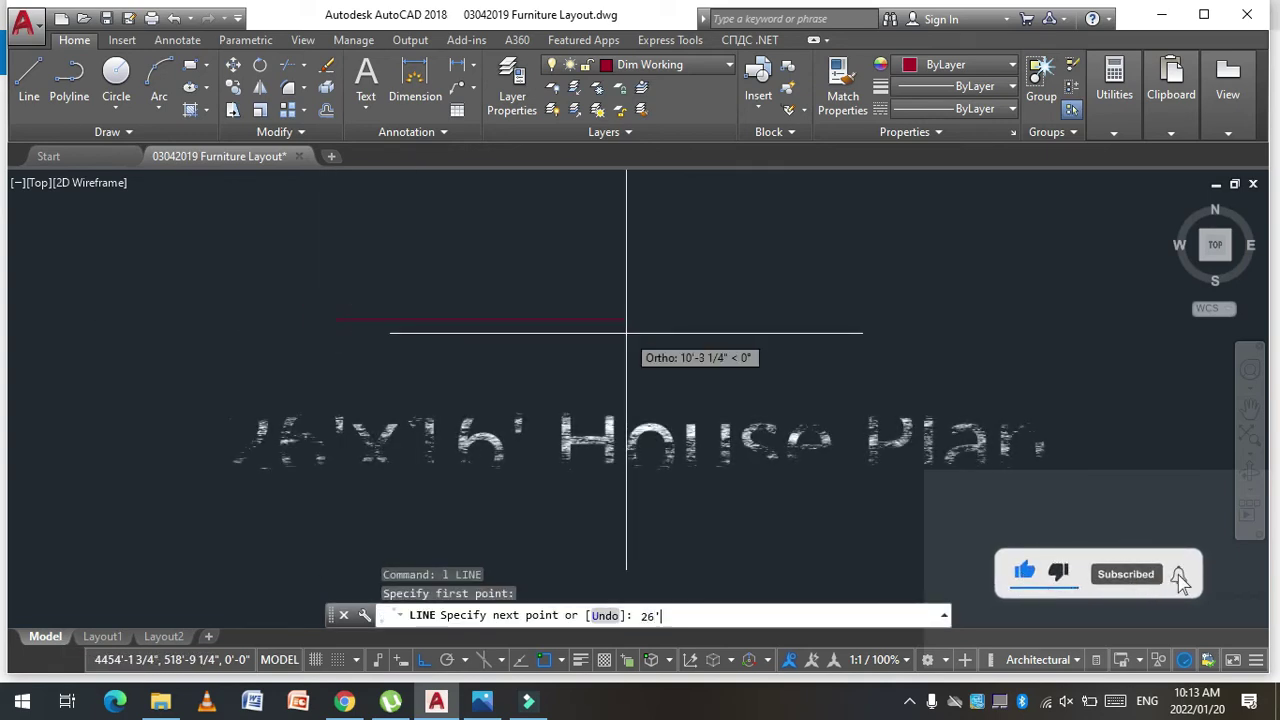
{"action": "key", "text": "Return"}
{"action": "key", "text": "Escape"}
{"action": "key", "text": "Escape"}
{"action": "key", "text": "Escape"}
Step: Offset the base line 16 feet to form the opposite side of the house
{"action": "type", "text": "o"}
{"action": "key", "text": "Return"}
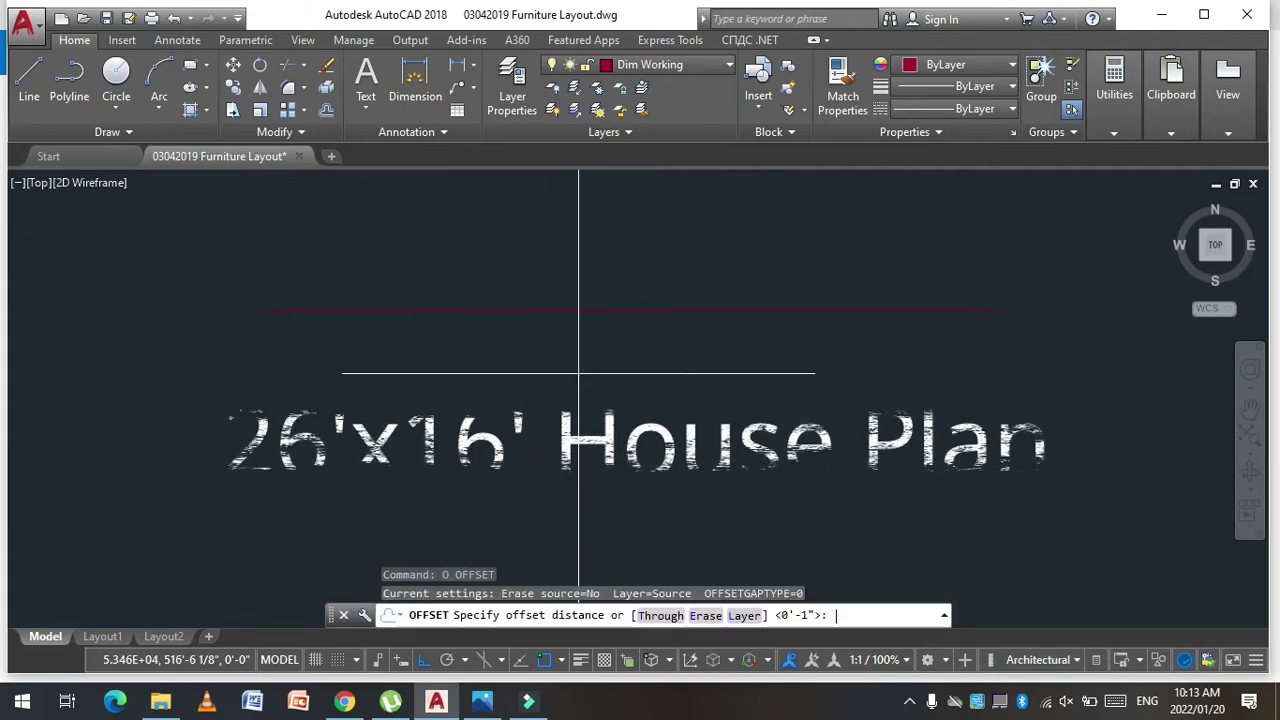
{"action": "key", "text": "Return"}
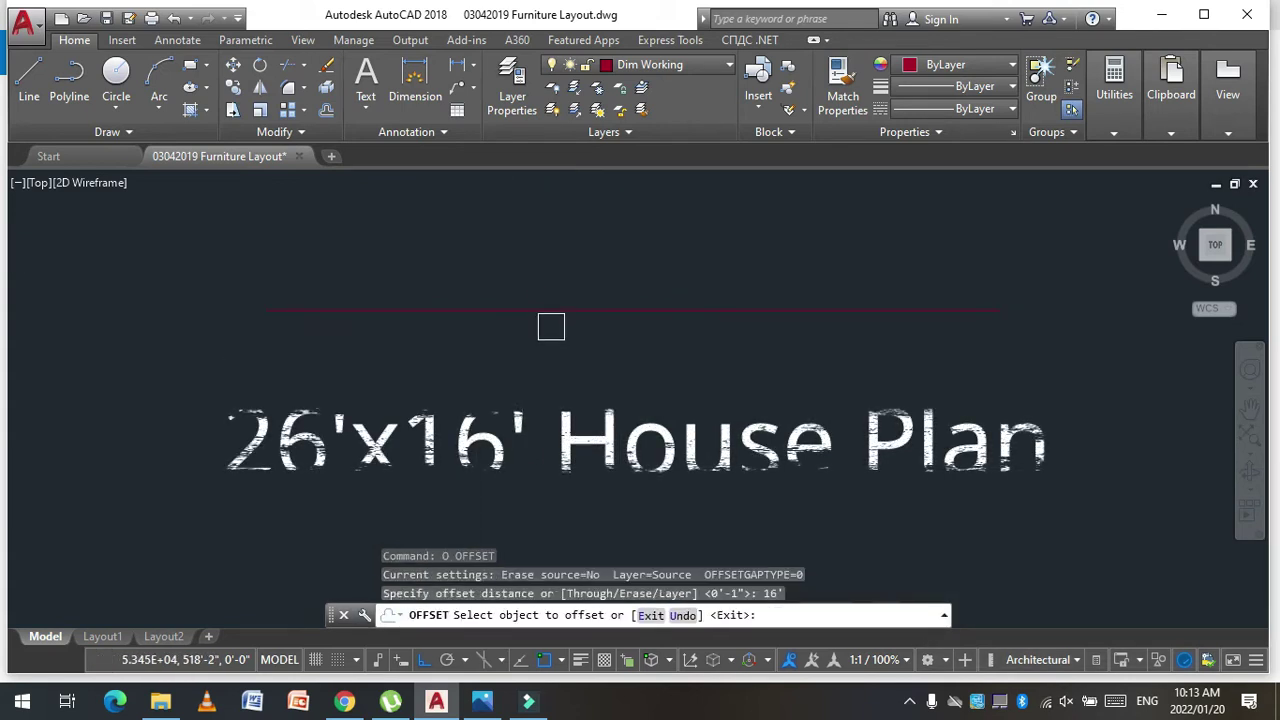
{"action": "left_click", "coordinate": [552, 310]}
{"action": "left_click", "coordinate": [554, 400]}
{"action": "scroll", "coordinate": [513, 333], "scroll_direction": "up", "scroll_amount": 2}
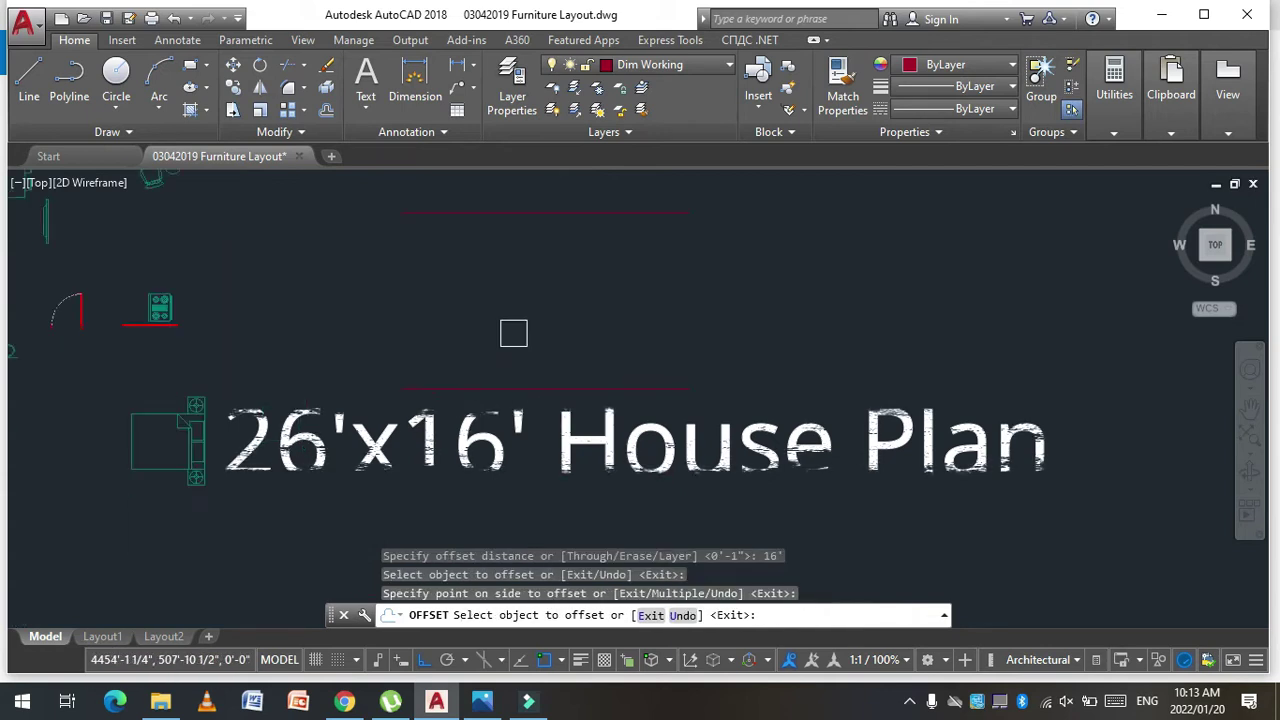
{"action": "key", "text": "Escape"}
{"action": "key", "text": "Escape"}
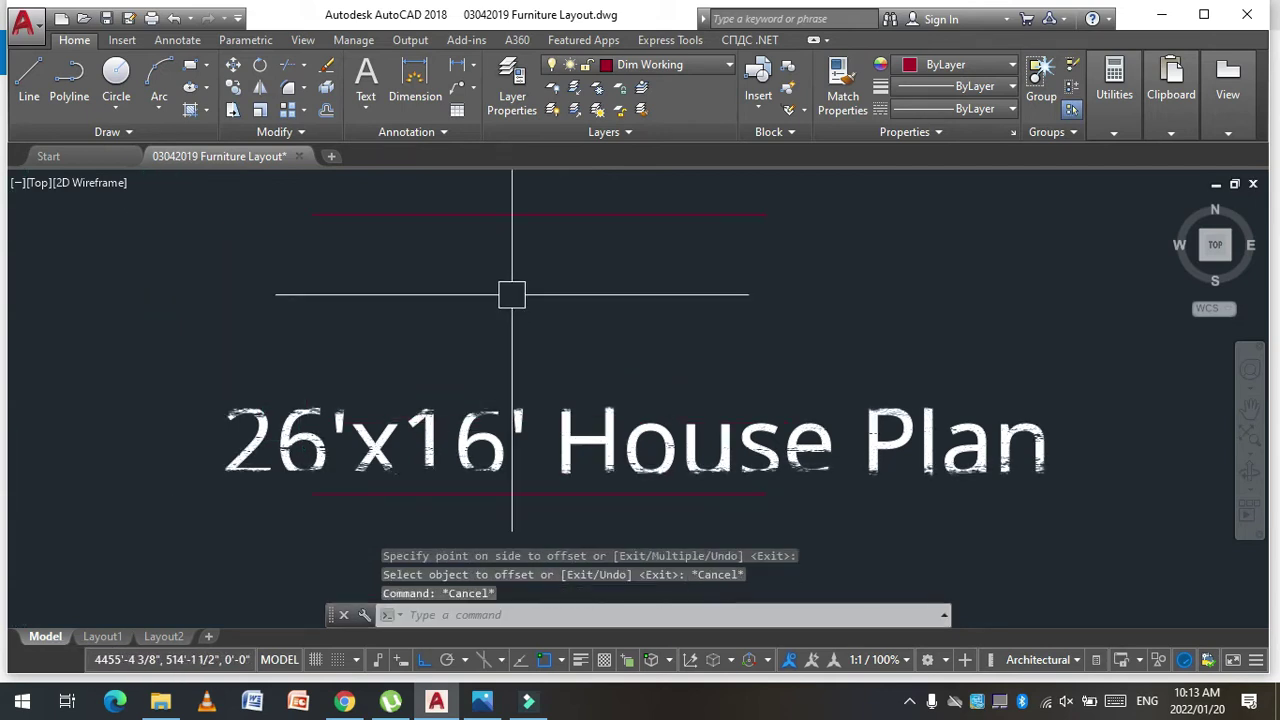
{"action": "type", "text": "l"}
Step: Join the line ends with left and right vertical sides, then select the rectangle
{"action": "key", "text": "Return"}
{"action": "left_click", "coordinate": [312, 215]}
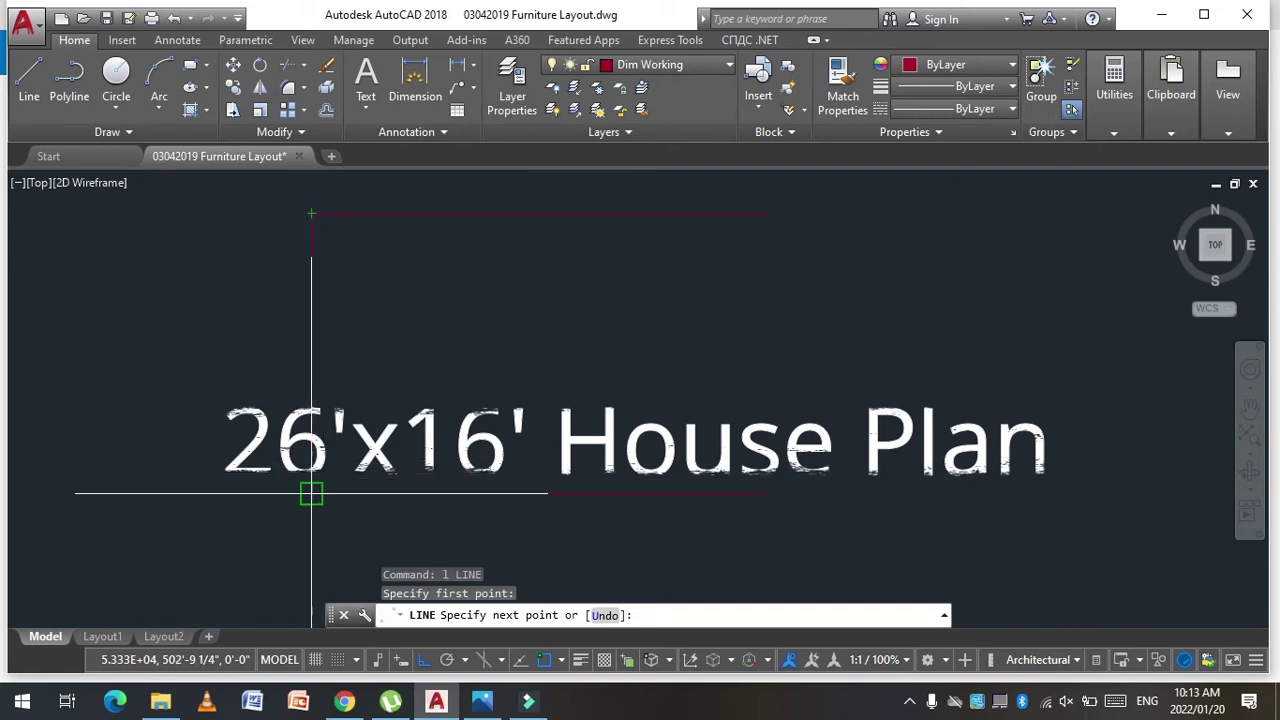
{"action": "key", "text": "Return"}
{"action": "key", "text": "Return"}
{"action": "left_click", "coordinate": [766, 213]}
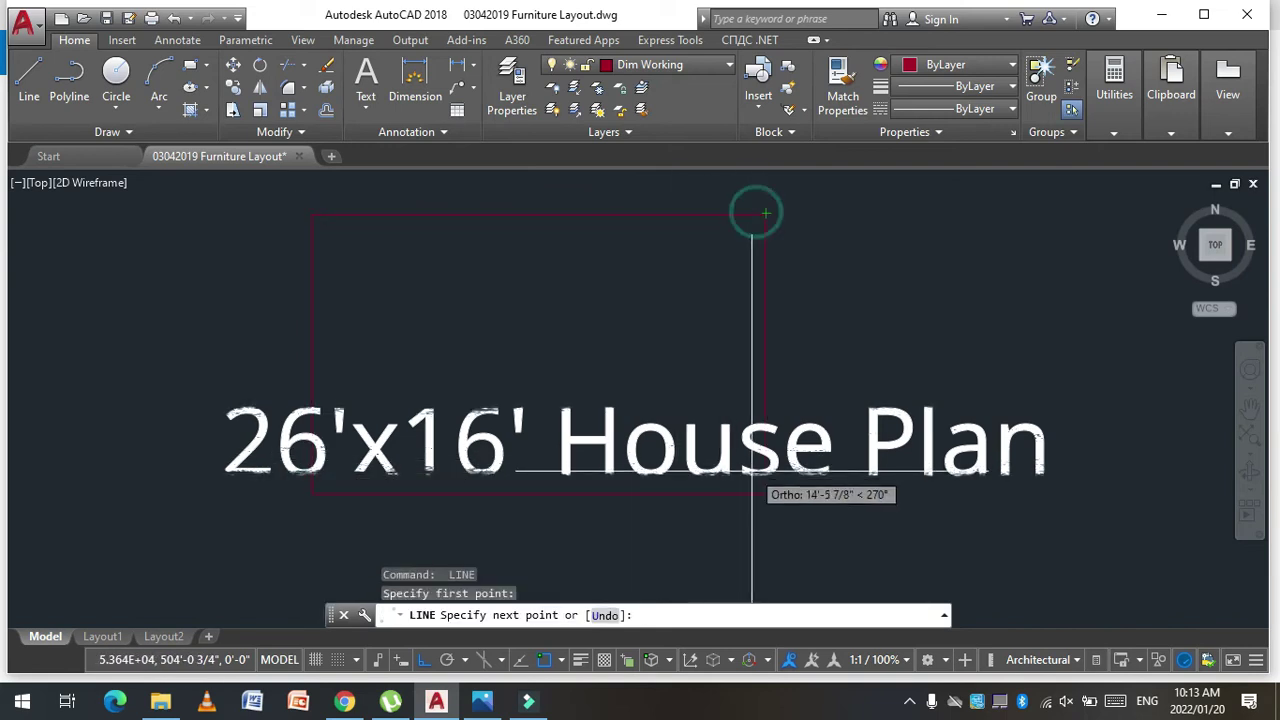
{"action": "key", "text": "Escape"}
{"action": "key", "text": "Escape"}
{"action": "key", "text": "Escape"}
{"action": "key", "text": "Escape"}
{"action": "left_click", "coordinate": [839, 538]}
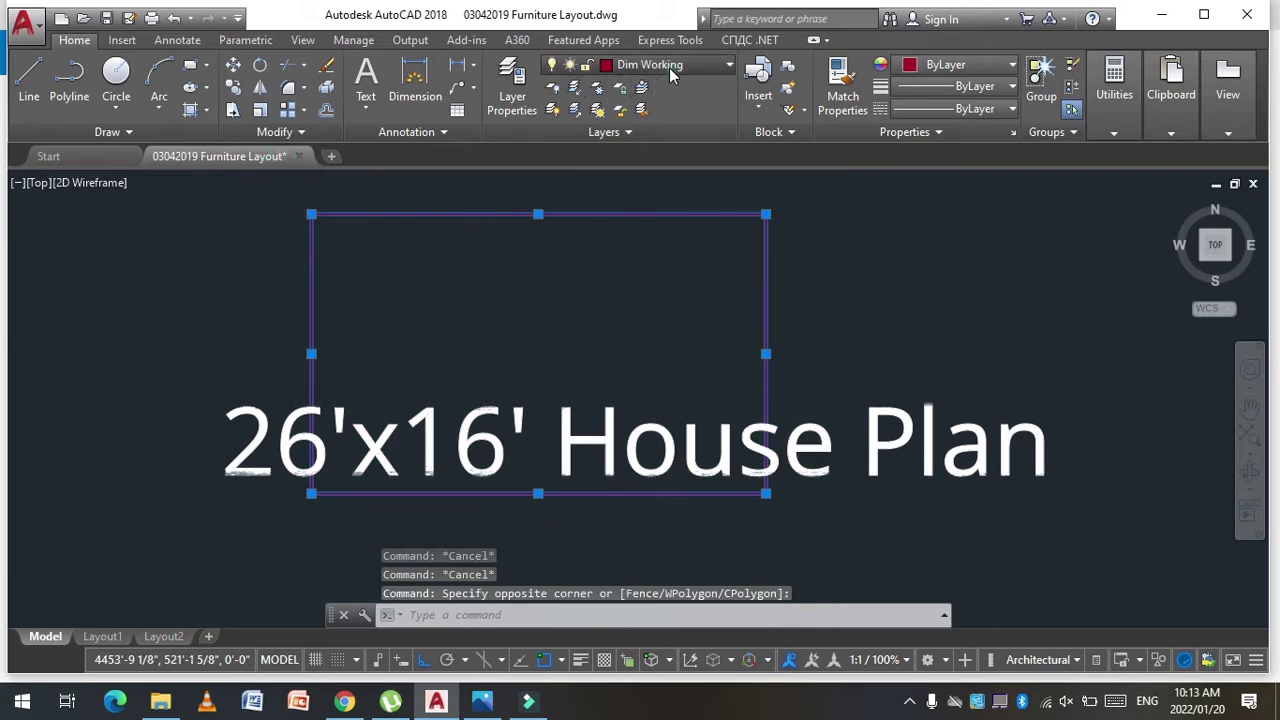
Step: Move the red rectangle onto the white layer
{"action": "left_click", "coordinate": [662, 70]}
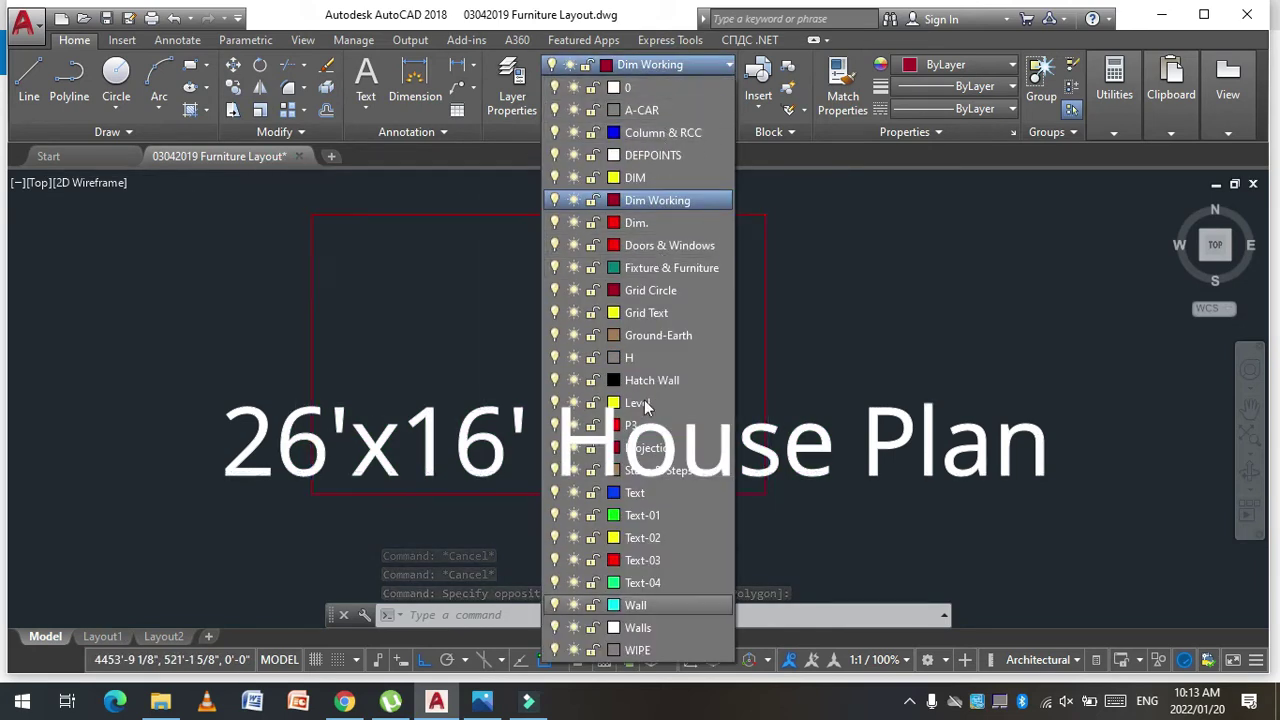
{"action": "left_click", "coordinate": [637, 625]}
{"action": "key", "text": "Escape"}
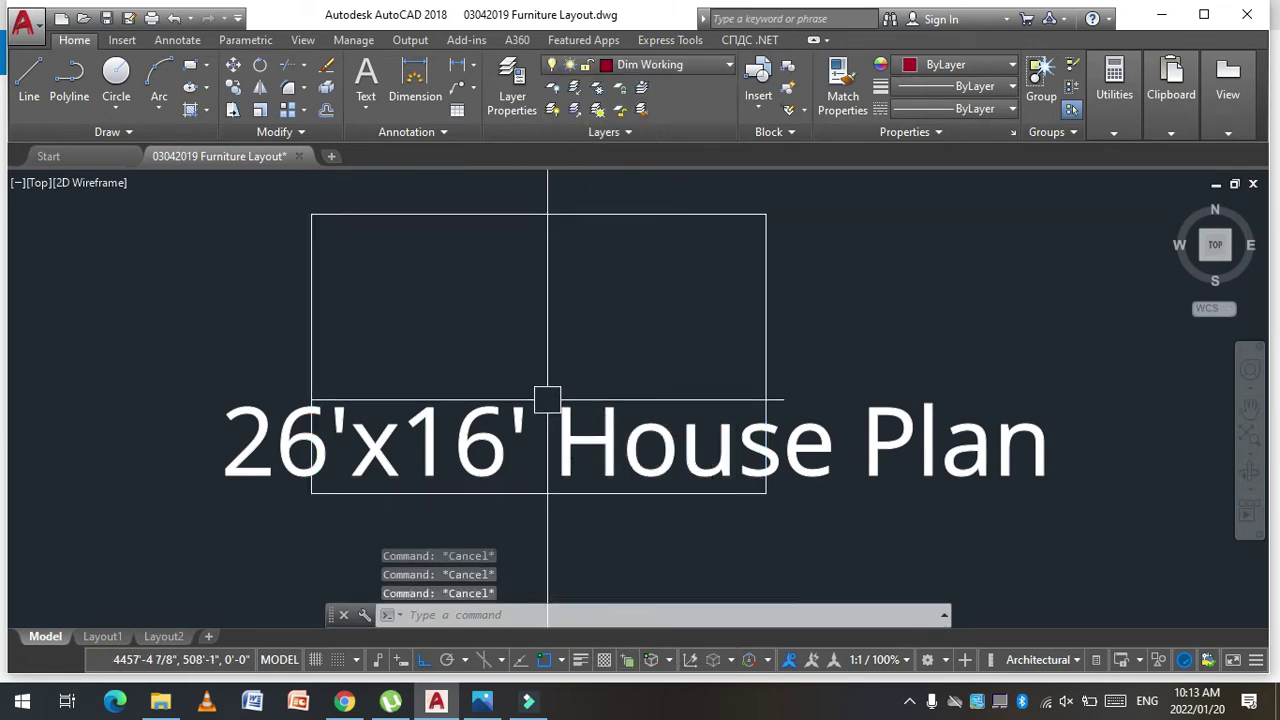
Step: Offset all four outline edges 6 inches inward to form the wall thickness
{"action": "type", "text": "o"}
{"action": "key", "text": "Return"}
{"action": "key", "text": "Return"}
{"action": "left_click", "coordinate": [529, 214]}
{"action": "left_click", "coordinate": [503, 283]}
{"action": "left_click", "coordinate": [323, 303]}
{"action": "left_click", "coordinate": [312, 250]}
{"action": "left_click", "coordinate": [419, 274]}
{"action": "left_click", "coordinate": [430, 492]}
{"action": "left_click", "coordinate": [457, 420]}
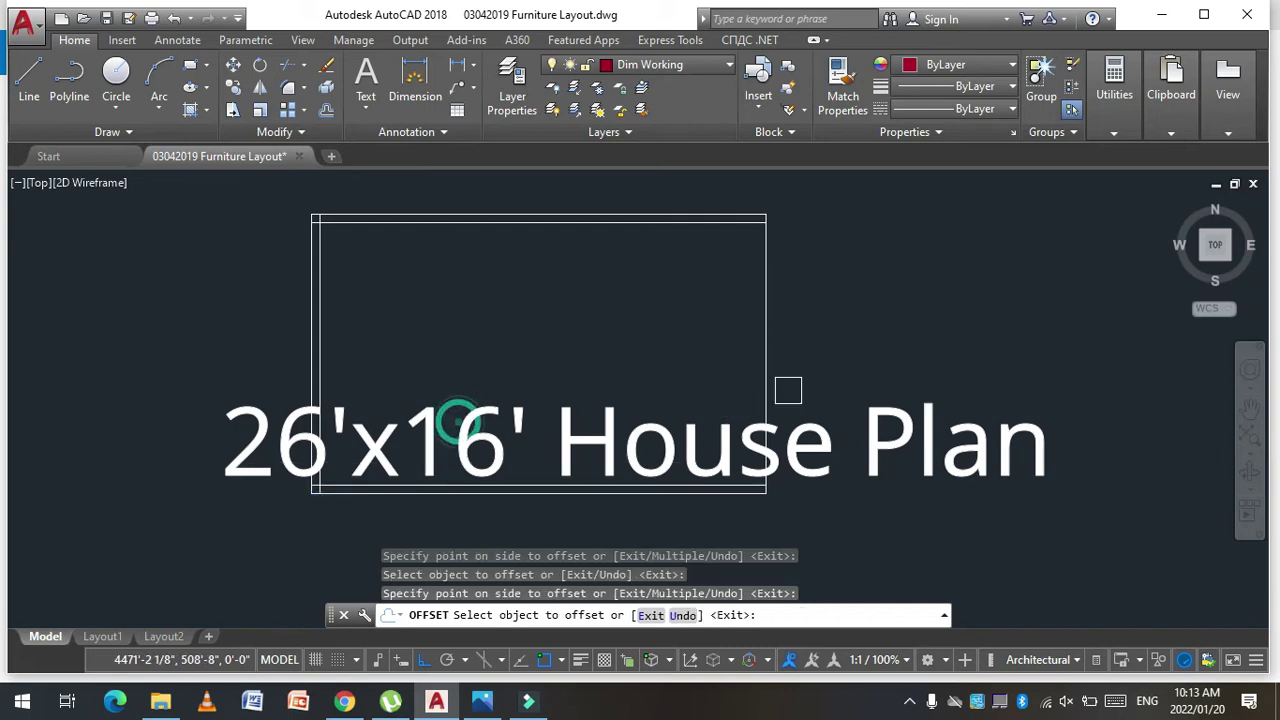
{"action": "left_click", "coordinate": [766, 389]}
{"action": "left_click", "coordinate": [705, 378]}
{"action": "key", "text": "Escape"}
{"action": "key", "text": "Escape"}
{"action": "key", "text": "Escape"}
Step: Fillet the four inner corners in Multiple mode so the inner lines meet cleanly
{"action": "type", "text": "f"}
{"action": "key", "text": "Return"}
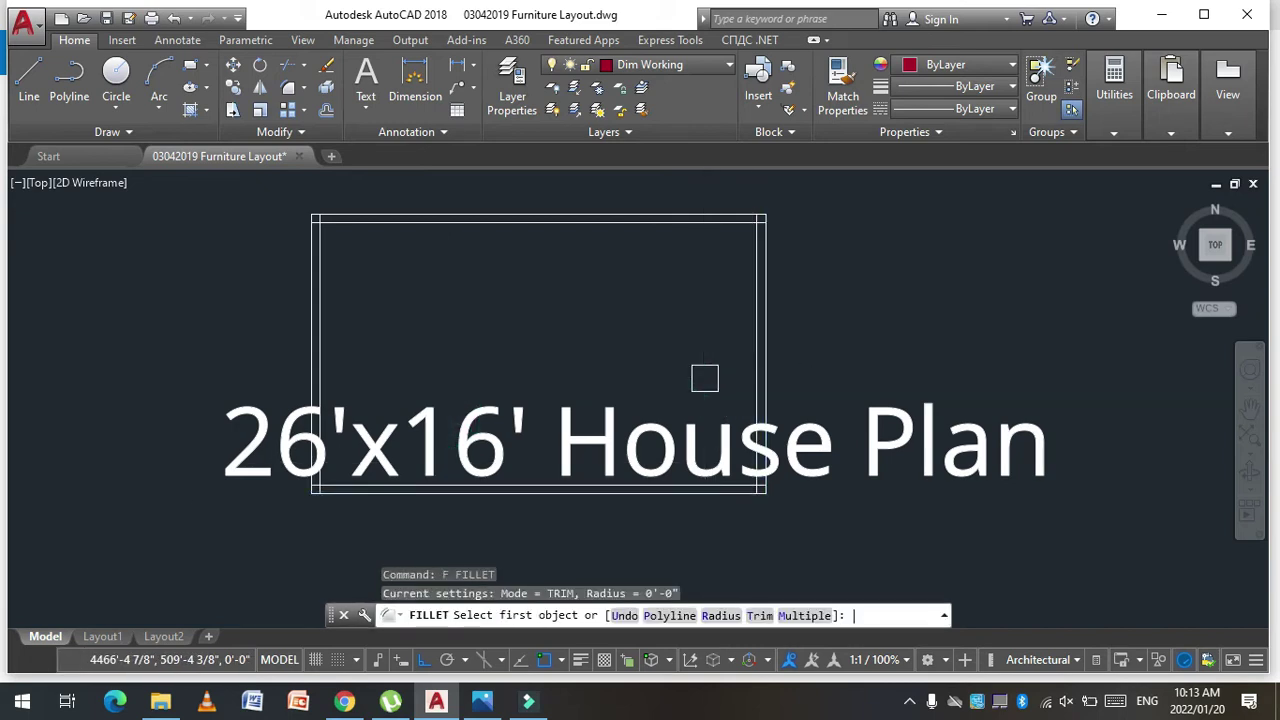
{"action": "key", "text": "Return"}
{"action": "left_click", "coordinate": [729, 473]}
{"action": "left_click", "coordinate": [749, 449]}
{"action": "left_click", "coordinate": [746, 267]}
{"action": "left_click", "coordinate": [699, 233]}
{"action": "left_click", "coordinate": [323, 277]}
{"action": "left_click", "coordinate": [363, 230]}
{"action": "left_click", "coordinate": [363, 482]}
{"action": "left_click", "coordinate": [329, 434]}
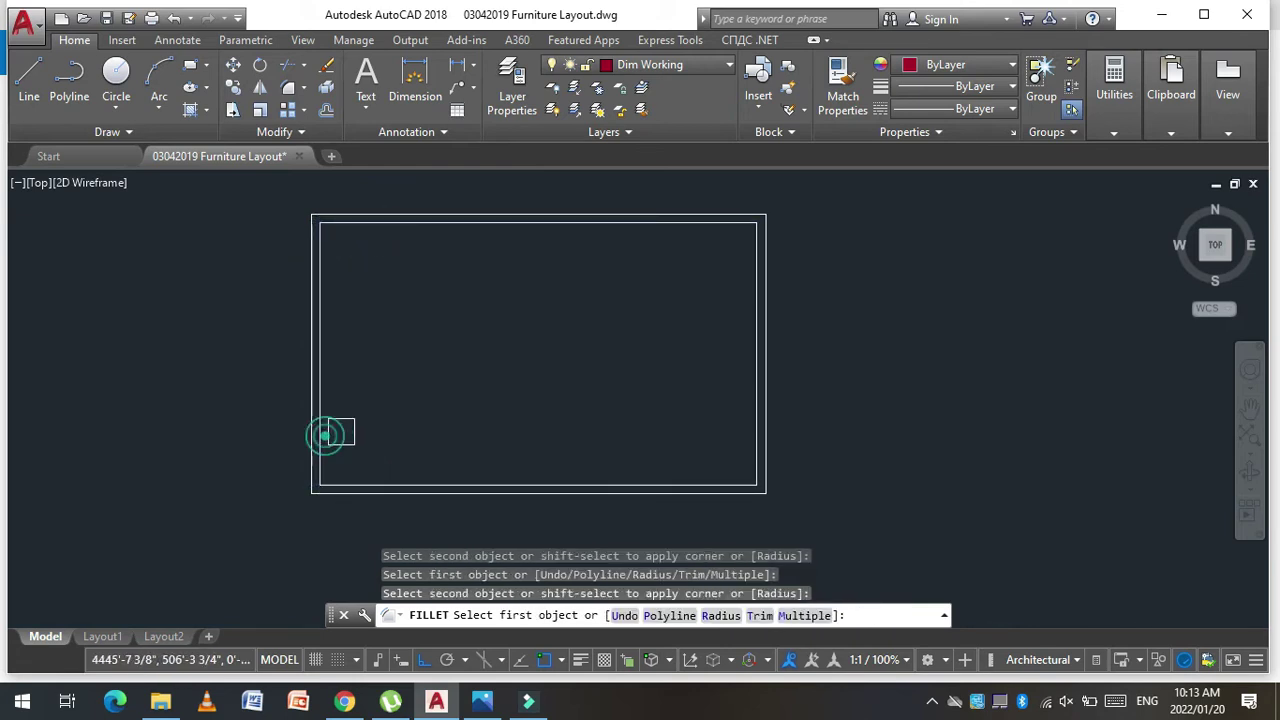
{"action": "key", "text": "Escape"}
{"action": "key", "text": "Escape"}
{"action": "key", "text": "Escape"}
{"action": "type", "text": "o"}
{"action": "key", "text": "Return"}
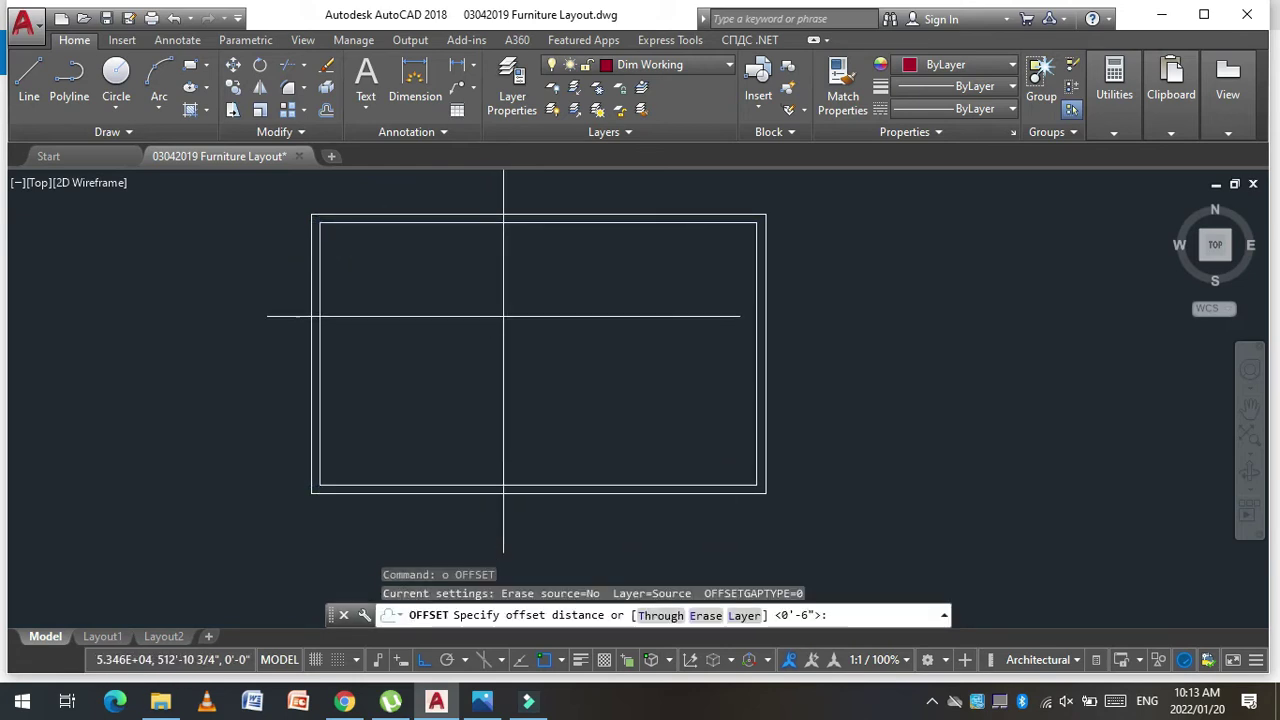
Step: Add a vertical partition 10 feet from the inner right wall, 6 inches thick
{"action": "key", "text": "Return"}
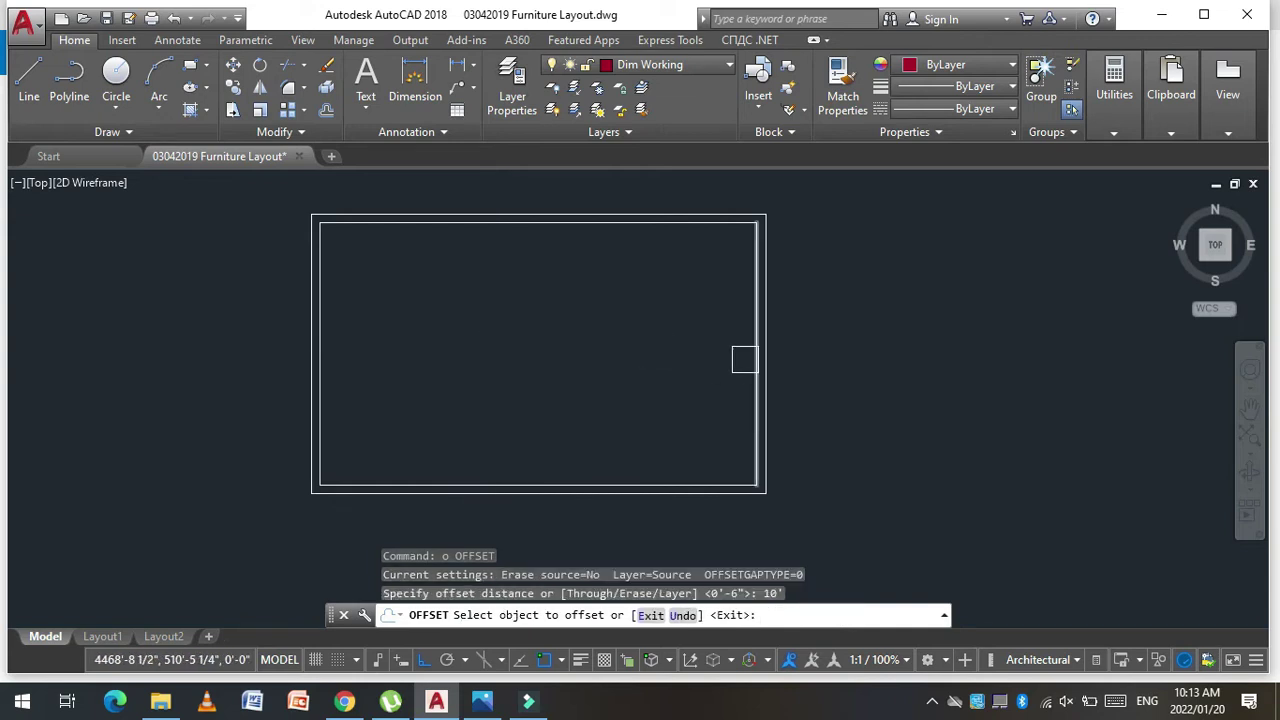
{"action": "left_click", "coordinate": [744, 360]}
{"action": "left_click", "coordinate": [634, 351]}
{"action": "key", "text": "Escape"}
{"action": "key", "text": "Escape"}
{"action": "key", "text": "Escape"}
{"action": "key", "text": "Return"}
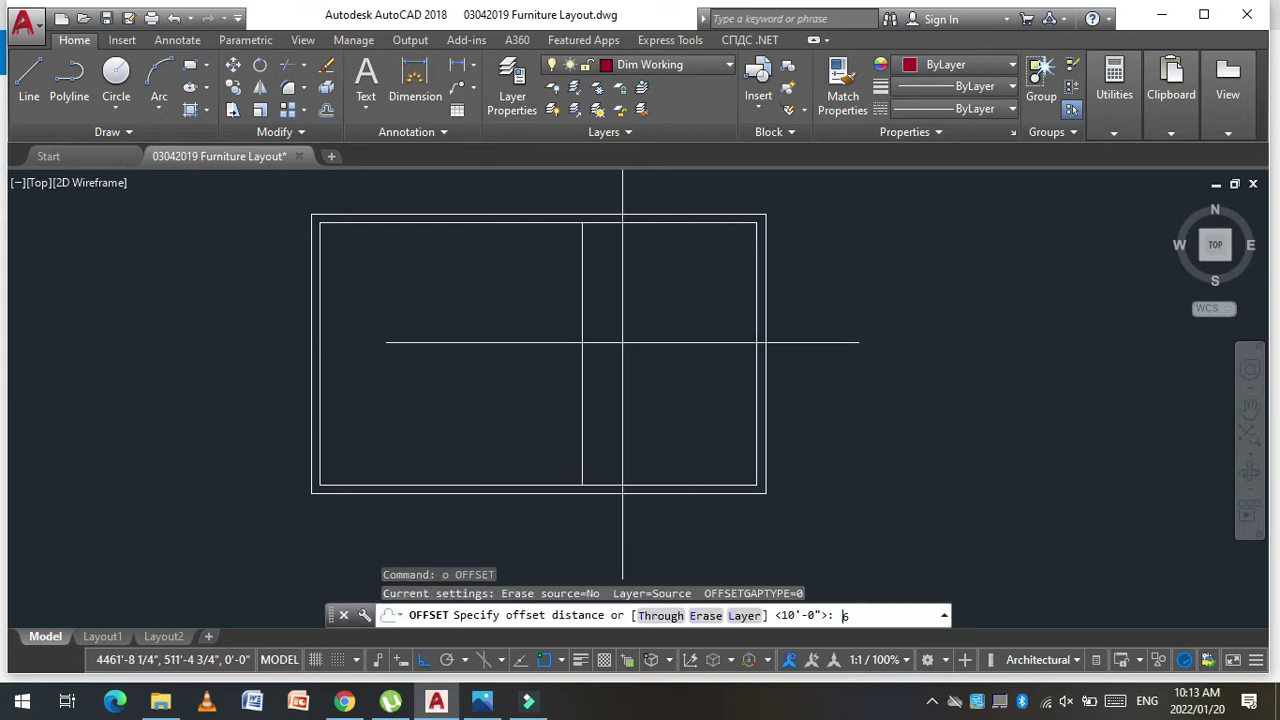
{"action": "key", "text": "Return"}
{"action": "left_click", "coordinate": [584, 351]}
{"action": "left_click", "coordinate": [503, 363]}
{"action": "key", "text": "Escape"}
{"action": "key", "text": "Escape"}
{"action": "key", "text": "Escape"}
Step: Add a horizontal partition 5 feet below the inner top wall, 6 inches thick
{"action": "type", "text": "o"}
{"action": "key", "text": "Return"}
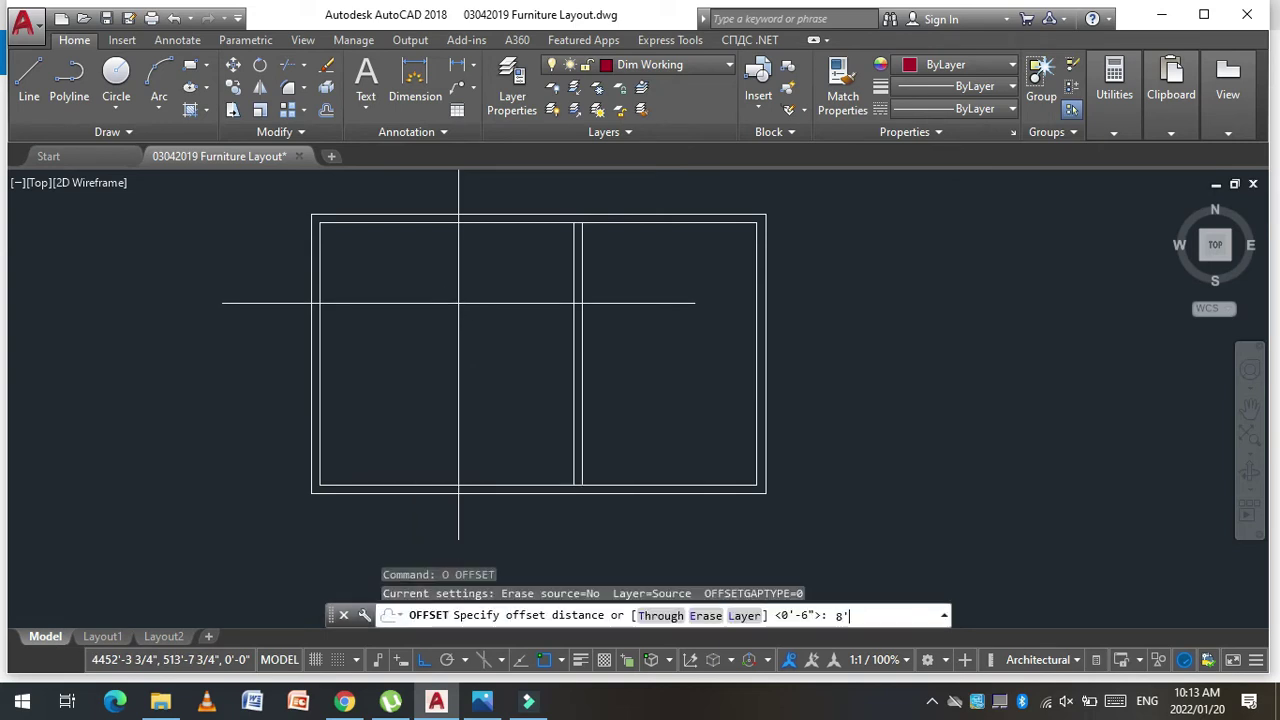
{"action": "key", "text": "Return"}
{"action": "key", "text": "Escape"}
{"action": "key", "text": "Escape"}
{"action": "key", "text": "Return"}
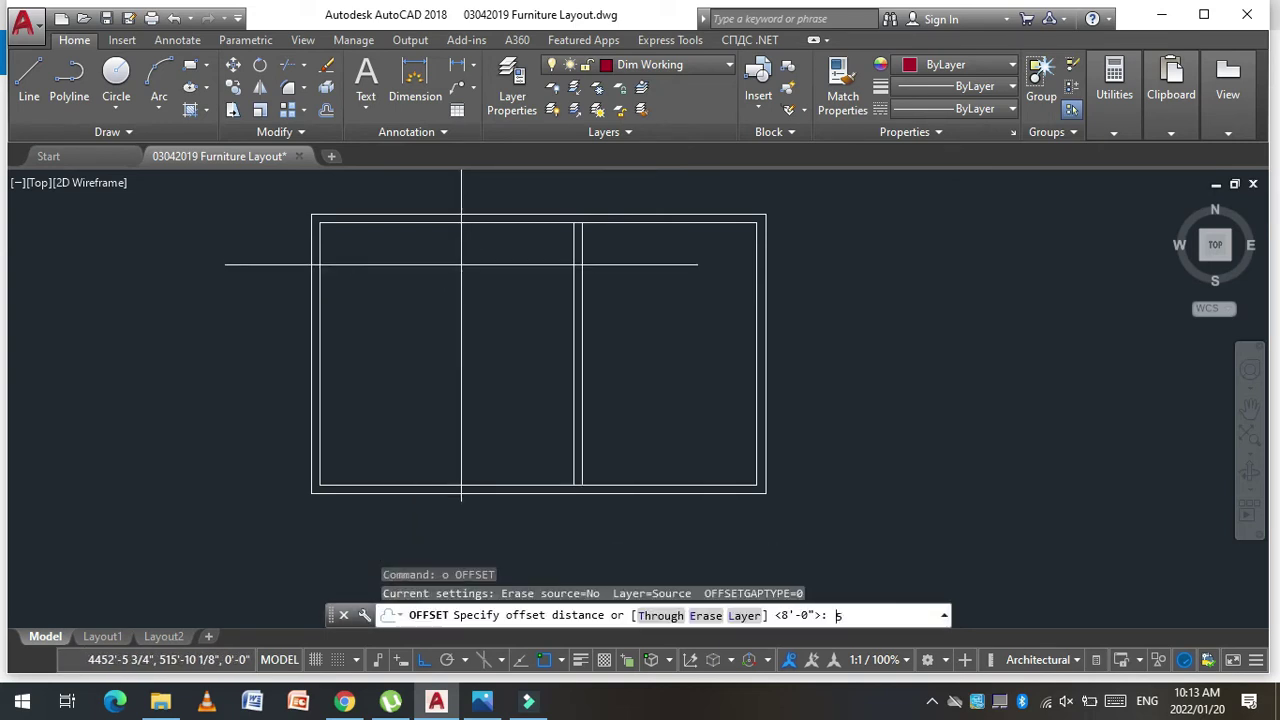
{"action": "key", "text": "Return"}
{"action": "left_click", "coordinate": [454, 231]}
{"action": "left_click", "coordinate": [440, 300]}
{"action": "key", "text": "Escape"}
{"action": "key", "text": "Escape"}
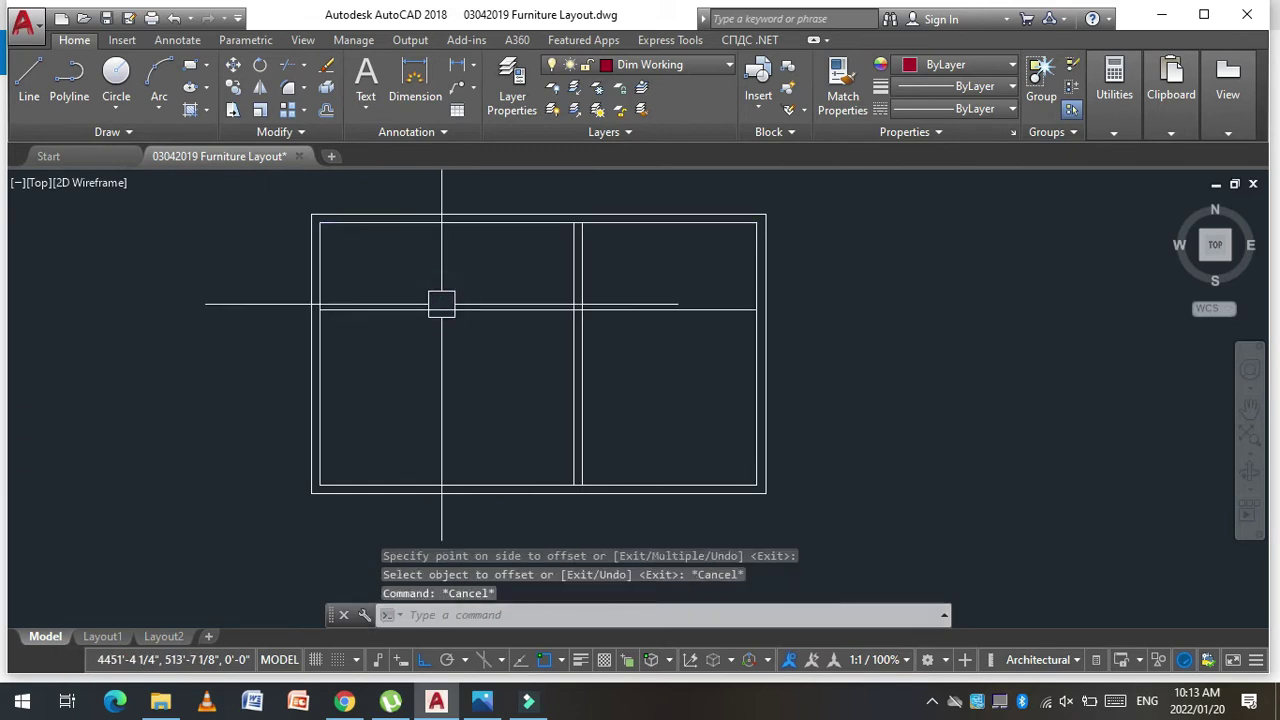
{"action": "key", "text": "Escape"}
{"action": "type", "text": "o"}
{"action": "key", "text": "Return"}
{"action": "key", "text": "Return"}
{"action": "left_click", "coordinate": [442, 309]}
{"action": "left_click", "coordinate": [483, 327]}
{"action": "key", "text": "Escape"}
{"action": "key", "text": "Escape"}
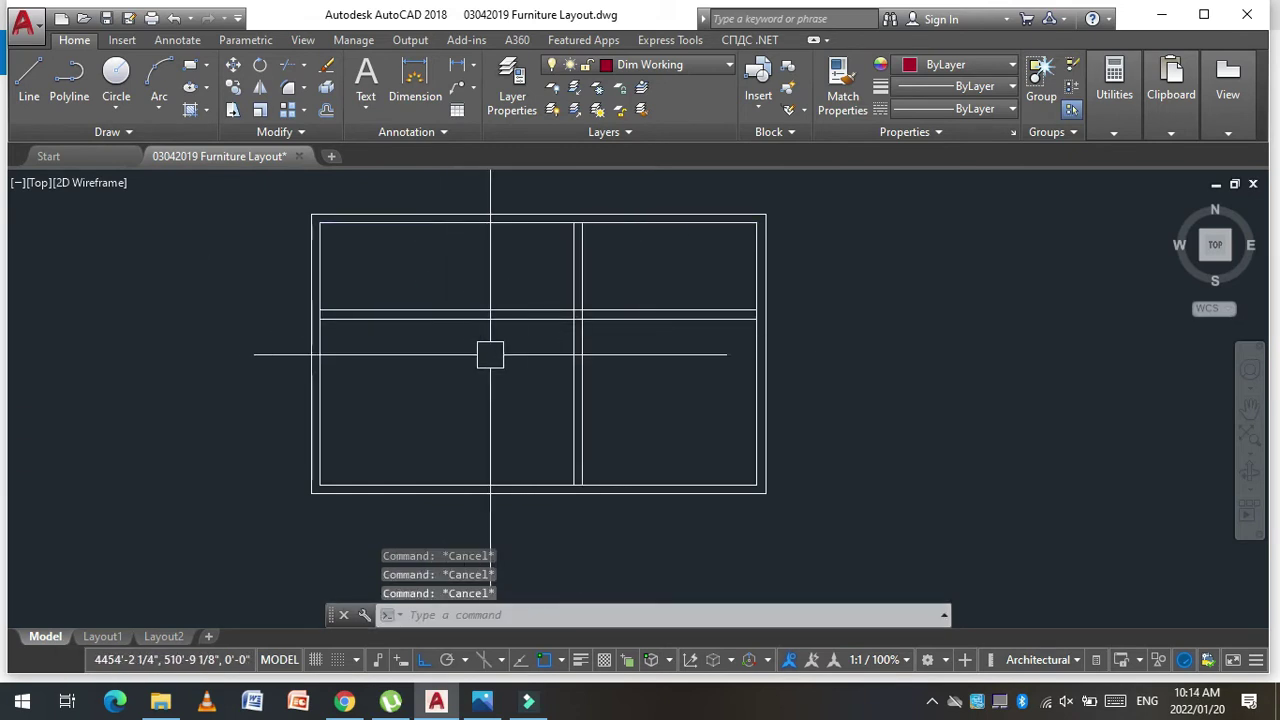
Step: Add a vertical partition 8 feet from the inner left wall, 6 inches thick
{"action": "type", "text": "o"}
{"action": "key", "text": "Return"}
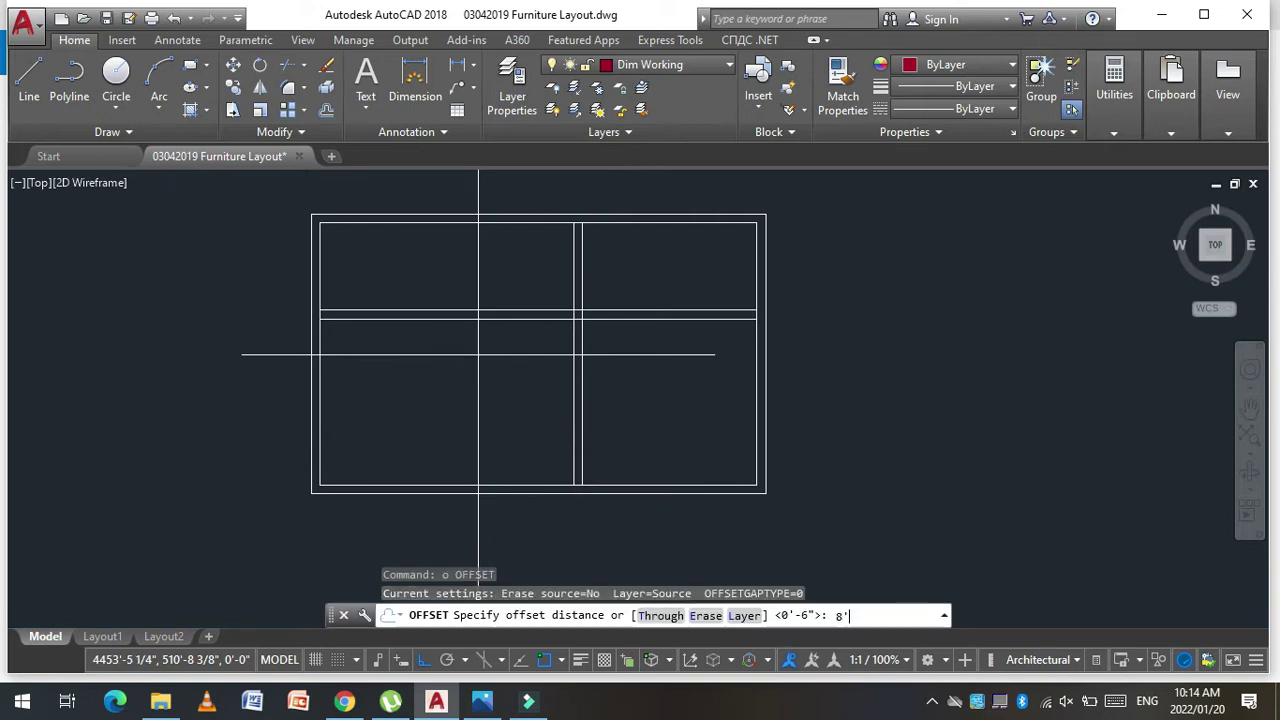
{"action": "key", "text": "Return"}
{"action": "left_click", "coordinate": [321, 383]}
{"action": "left_click", "coordinate": [409, 357]}
{"action": "key", "text": "Escape"}
{"action": "key", "text": "Escape"}
{"action": "key", "text": "Escape"}
{"action": "type", "text": "o"}
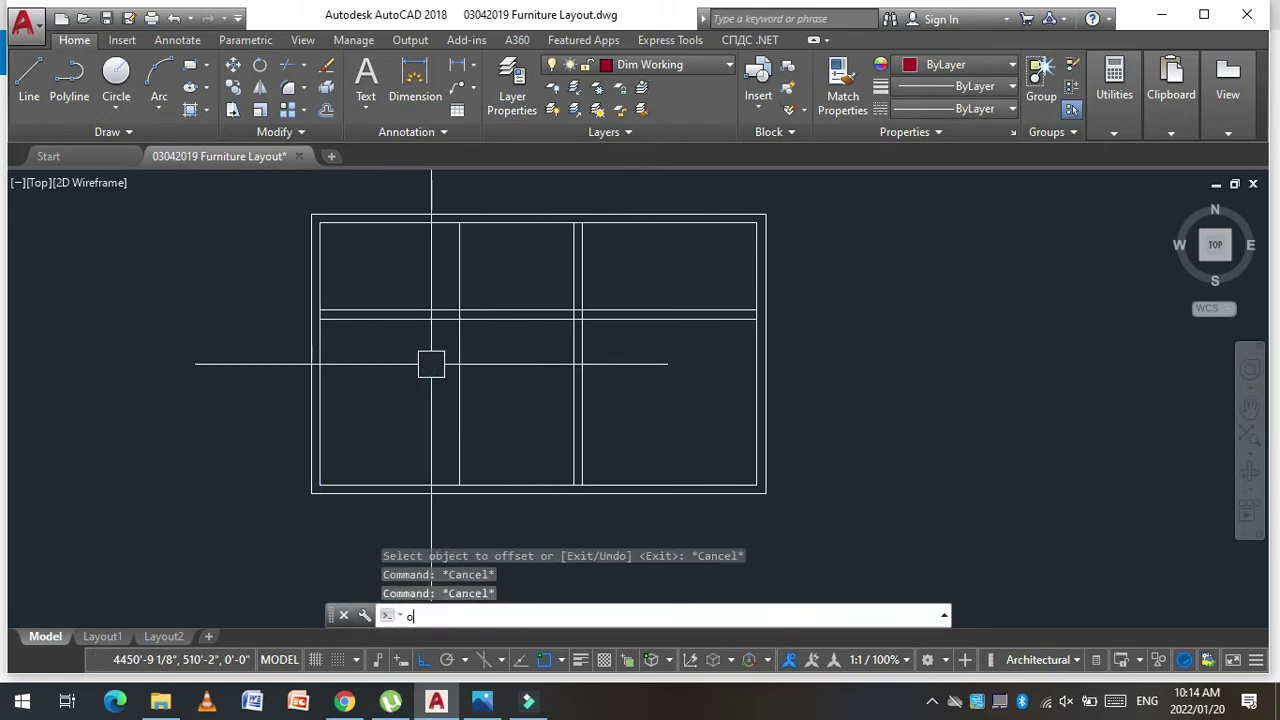
{"action": "key", "text": "Return"}
{"action": "key", "text": "Return"}
{"action": "left_click", "coordinate": [457, 347]}
{"action": "left_click", "coordinate": [484, 348]}
{"action": "key", "text": "Escape"}
{"action": "key", "text": "Escape"}
{"action": "key", "text": "Escape"}
{"action": "key", "text": "Escape"}
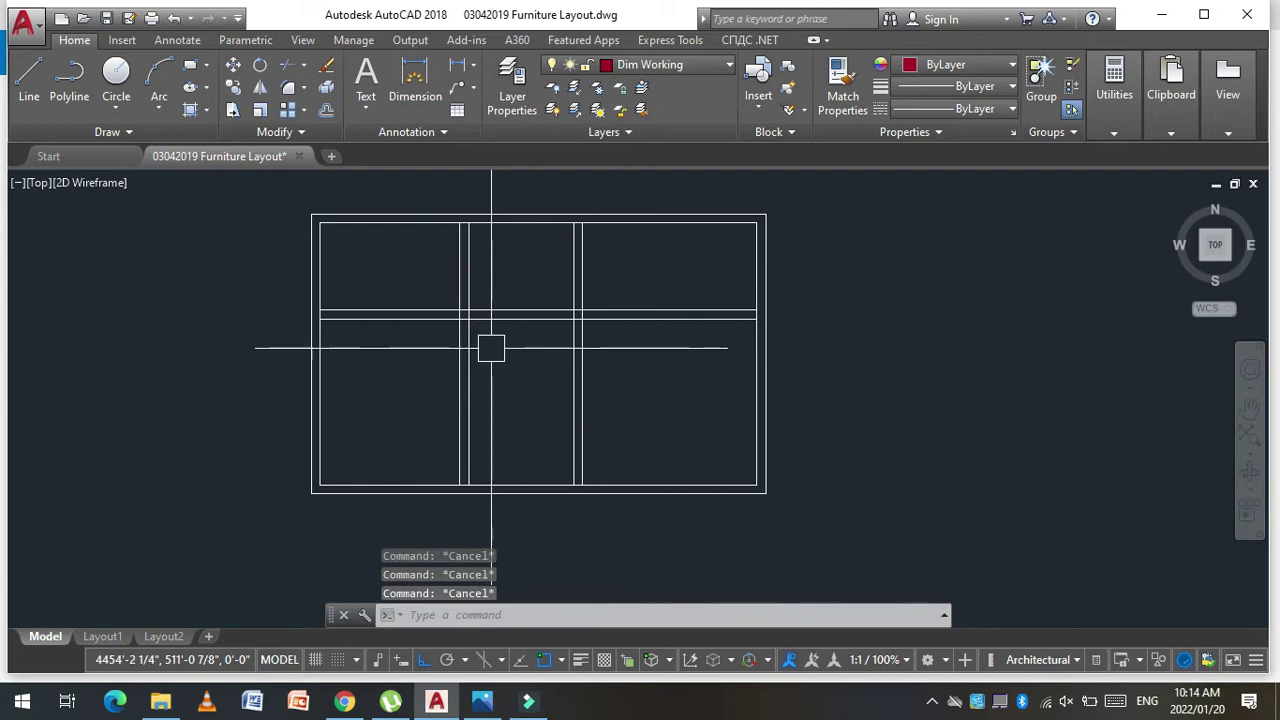
Step: Trim the crossing partition lines out of the middle room with a crossing window
{"action": "type", "text": "tr"}
{"action": "key", "text": "Return"}
{"action": "key", "text": "Return"}
{"action": "left_click_drag", "start_coordinate": [506, 274], "coordinate": [500, 374]}
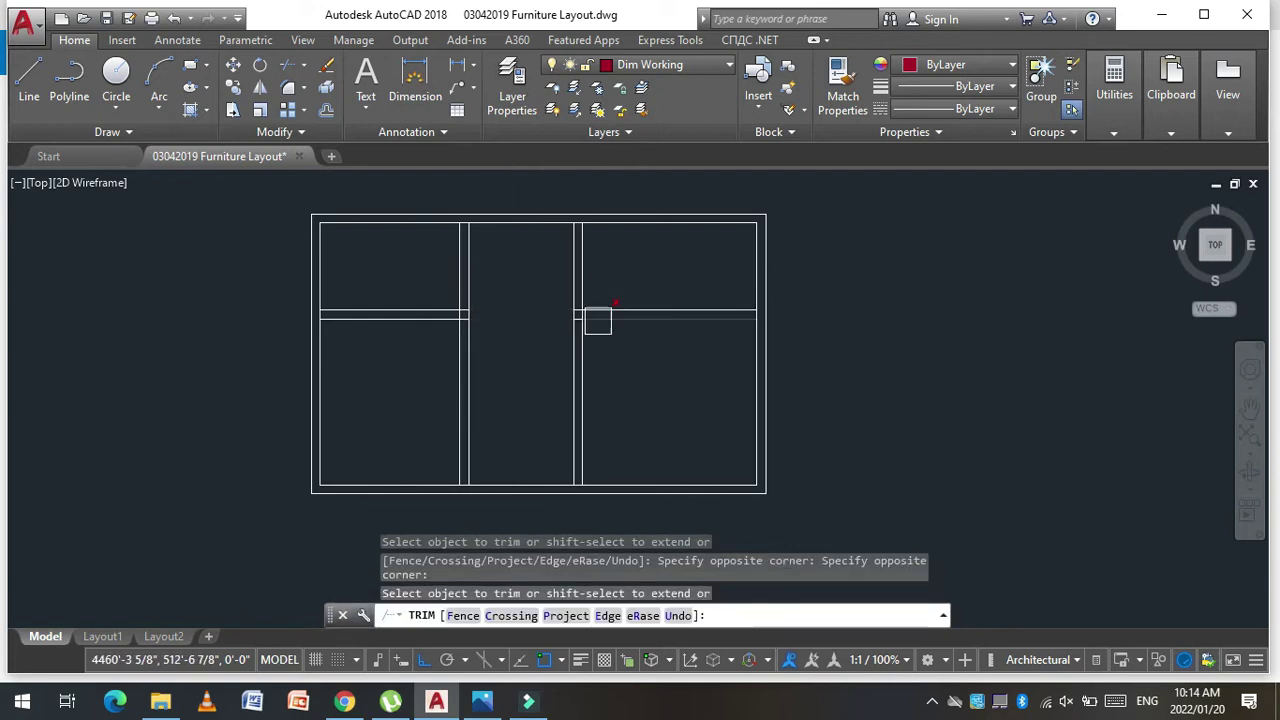
Step: Exit the previous trim and zoom around the left room's partition
{"action": "key", "text": "Escape"}
{"action": "scroll", "coordinate": [598, 320], "scroll_direction": "up", "scroll_amount": 2}
{"action": "key", "text": "Escape"}
{"action": "key", "text": "Escape"}
{"action": "scroll", "coordinate": [571, 329], "scroll_direction": "down", "scroll_amount": 2}
{"action": "scroll", "coordinate": [583, 300], "scroll_direction": "up", "scroll_amount": 2}
{"action": "key", "text": "Escape"}
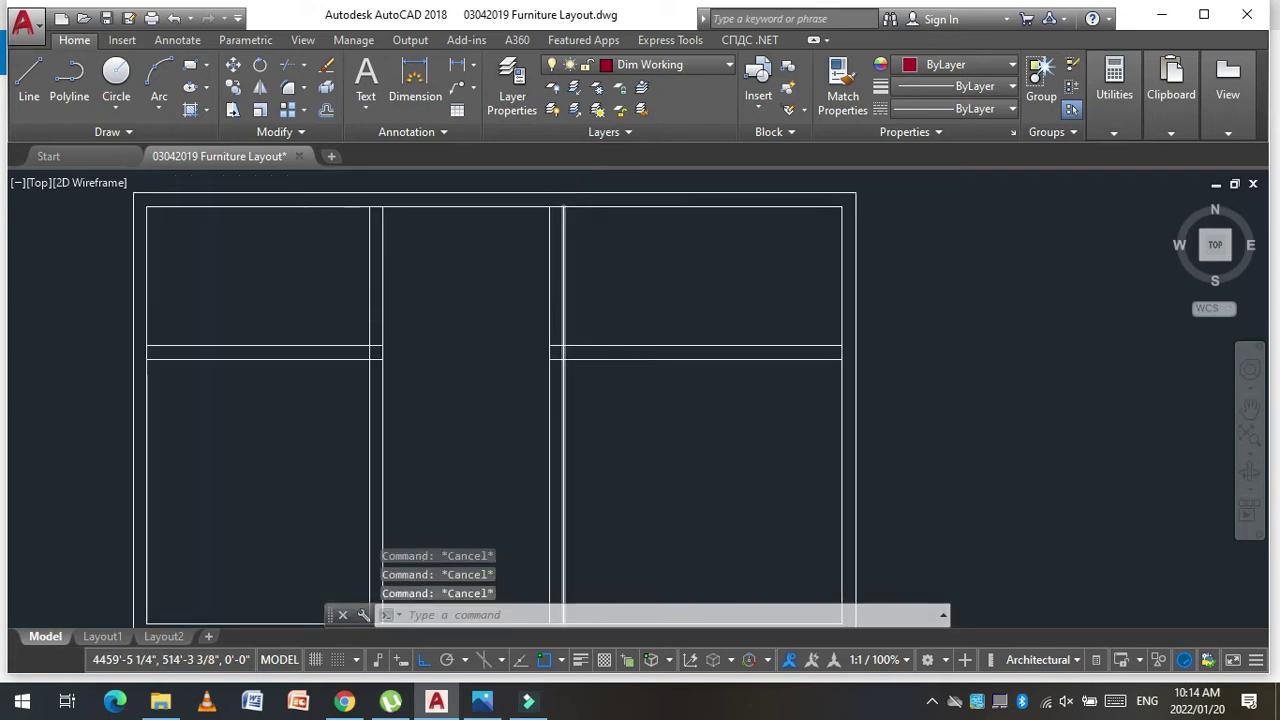
{"action": "scroll", "coordinate": [565, 317], "scroll_direction": "down", "scroll_amount": 2}
{"action": "scroll", "coordinate": [566, 345], "scroll_direction": "up", "scroll_amount": 2}
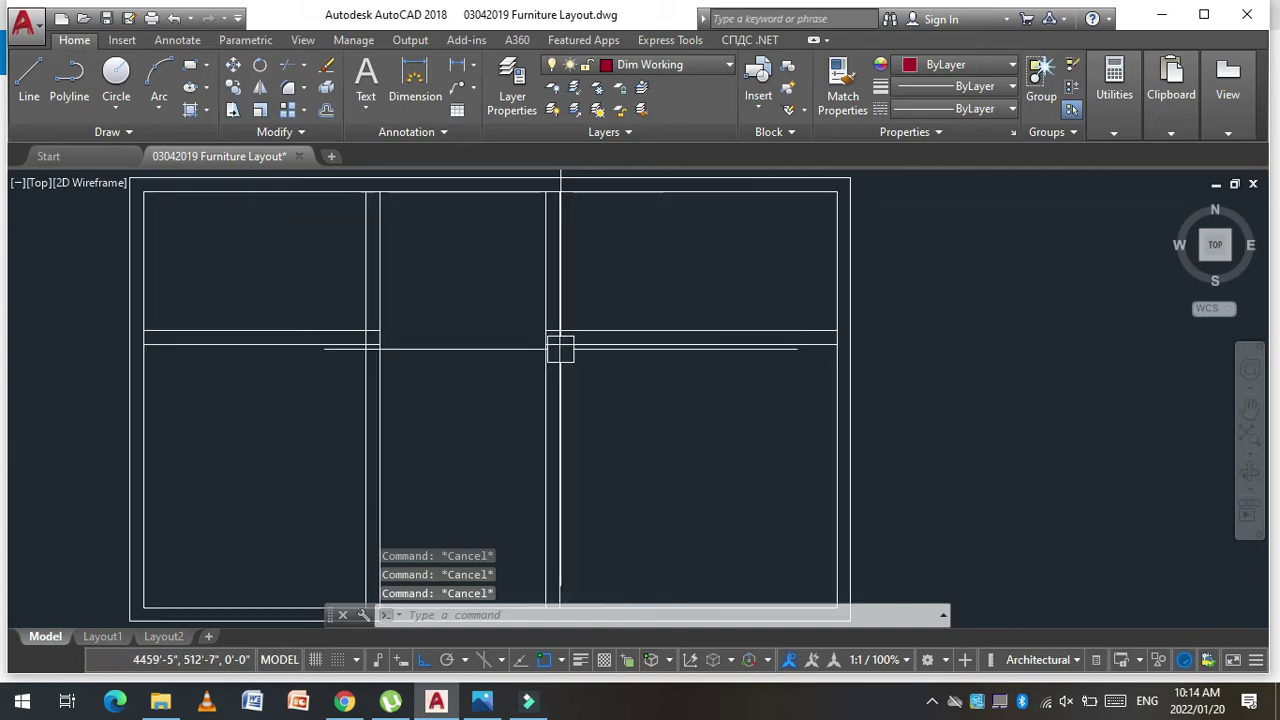
{"action": "scroll", "coordinate": [505, 386], "scroll_direction": "down", "scroll_amount": 2}
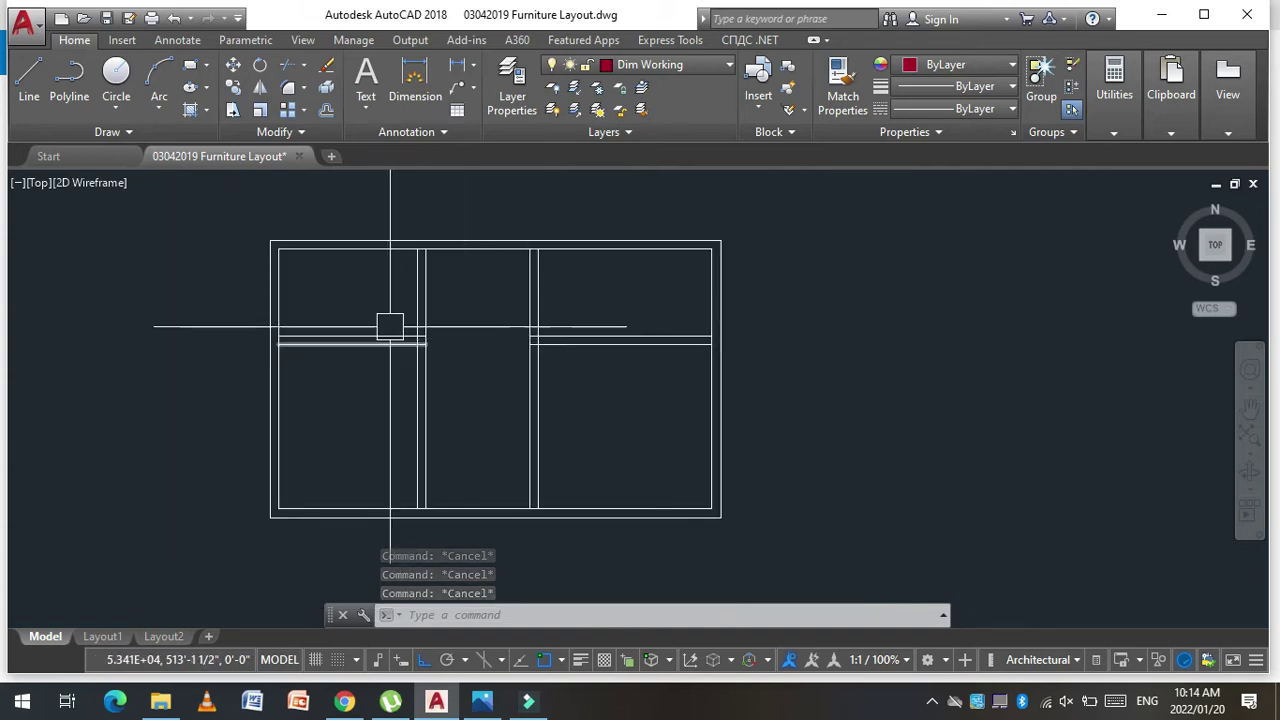
{"action": "type", "text": "tr"}
{"action": "key", "text": "Return"}
{"action": "scroll", "coordinate": [418, 328], "scroll_direction": "up", "scroll_amount": 2}
{"action": "key", "text": "Return"}
{"action": "key", "text": "Escape"}
{"action": "key", "text": "Escape"}
Step: Offset a wall line downward as the first doorway guide line
{"action": "type", "text": "o"}
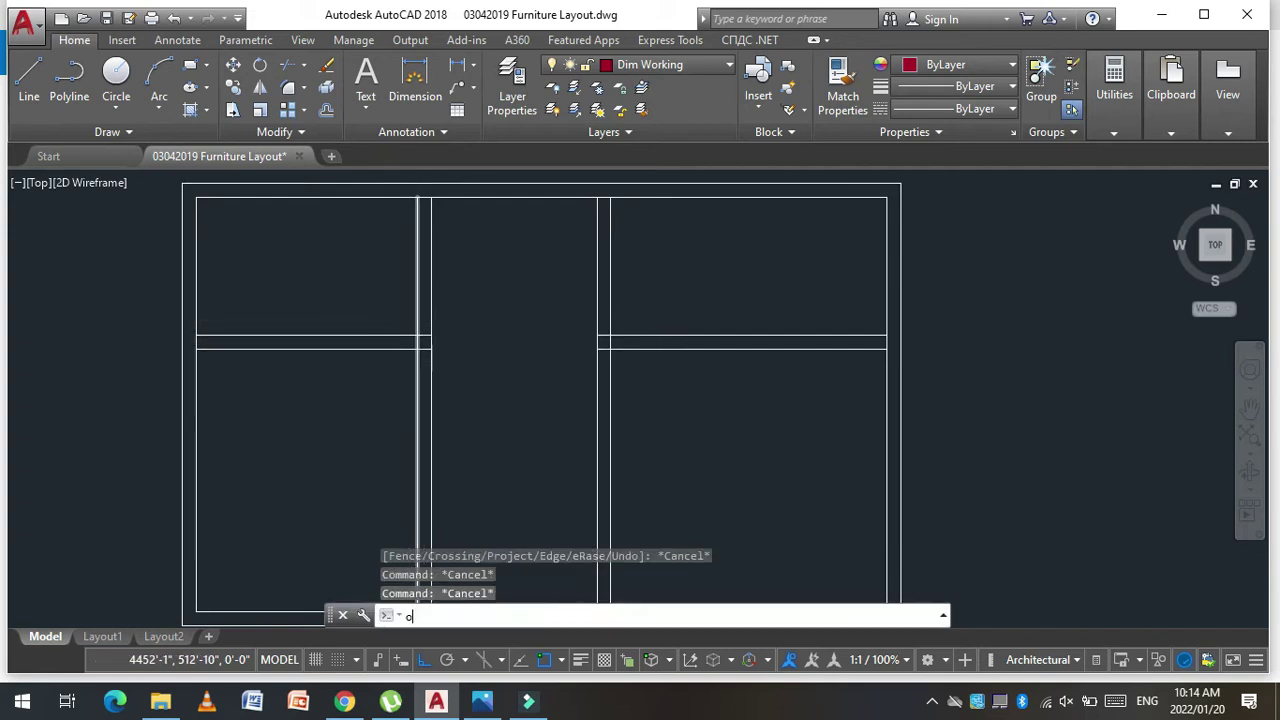
{"action": "key", "text": "Return"}
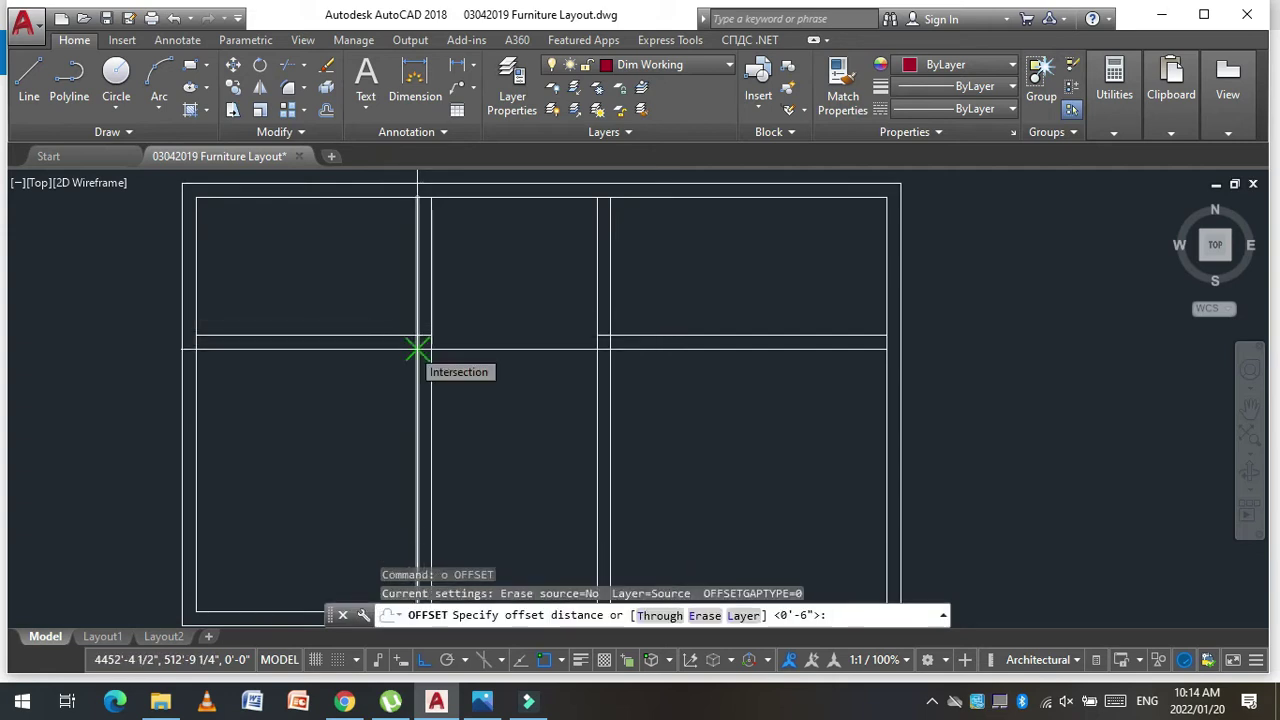
{"action": "type", "text": "30"}
{"action": "key", "text": "Return"}
{"action": "left_click", "coordinate": [371, 349]}
{"action": "left_click", "coordinate": [371, 389]}
{"action": "key", "text": "Escape"}
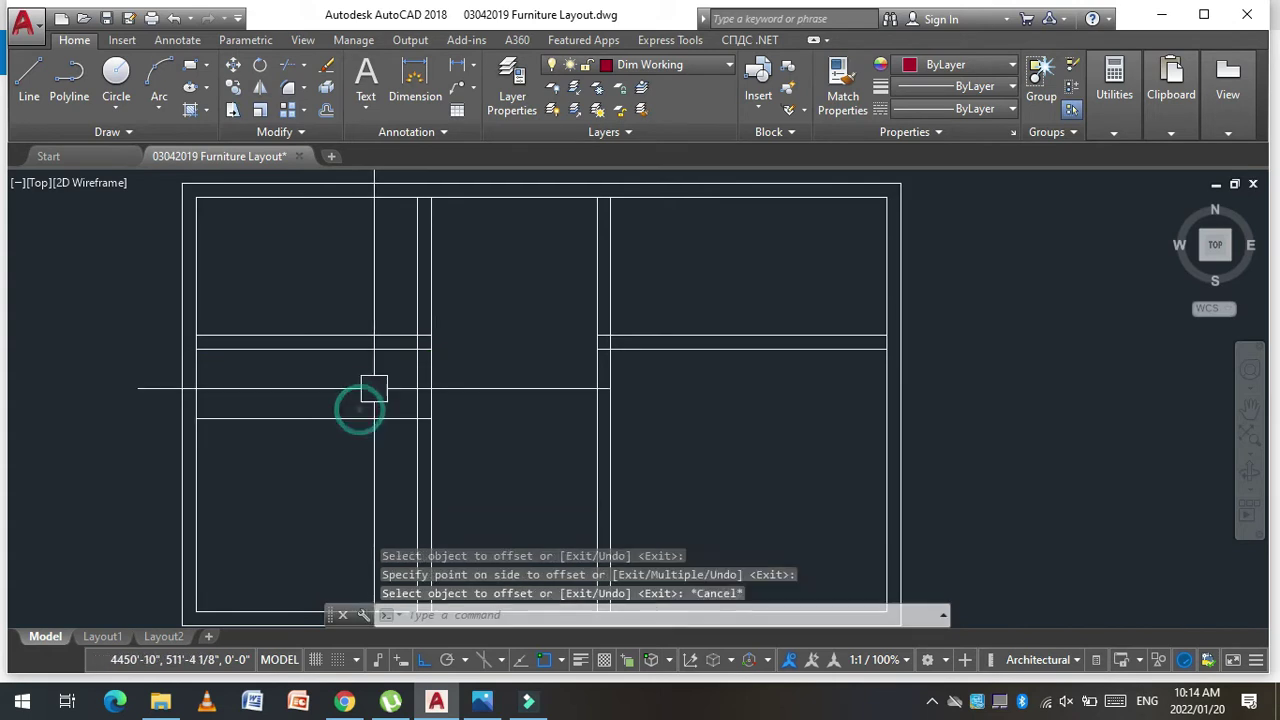
{"action": "key", "text": "Escape"}
{"action": "key", "text": "Escape"}
Step: Trim the vertical wall lines below the guide and the stray horizontal segment
{"action": "type", "text": "tr"}
{"action": "key", "text": "Return"}
{"action": "key", "text": "Return"}
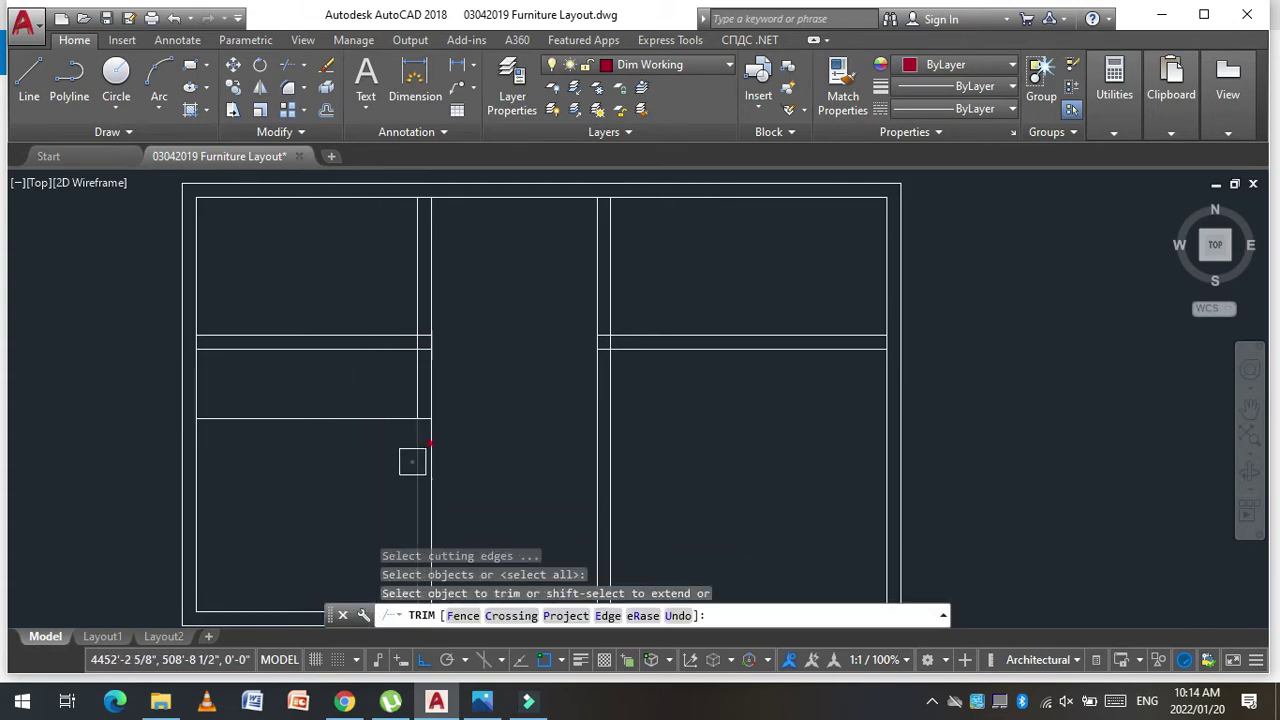
{"action": "left_click", "coordinate": [446, 449]}
{"action": "left_click", "coordinate": [398, 449]}
{"action": "left_click", "coordinate": [352, 418]}
{"action": "scroll", "coordinate": [428, 346], "scroll_direction": "up", "scroll_amount": 4}
{"action": "scroll", "coordinate": [403, 357], "scroll_direction": "down", "scroll_amount": 4}
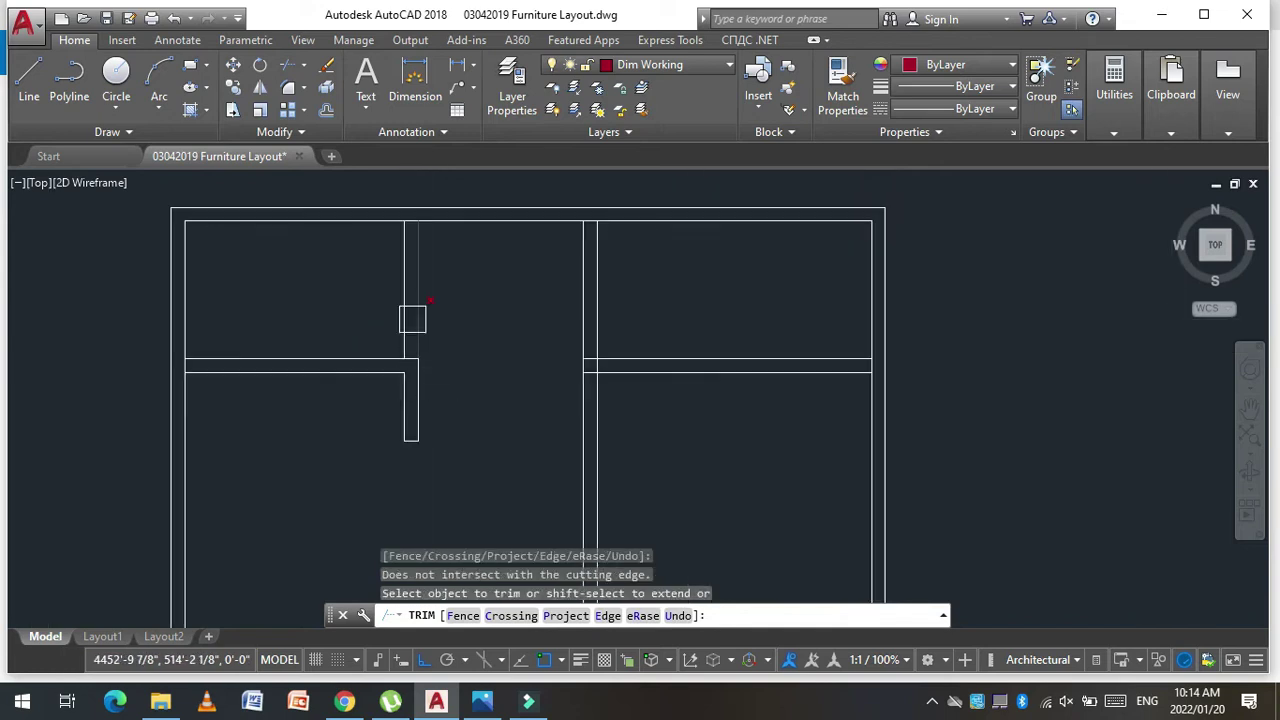
{"action": "key", "text": "Escape"}
{"action": "key", "text": "Escape"}
Step: Offset the horizontal wall line 30 upward as the second doorway guide
{"action": "type", "text": "o"}
{"action": "key", "text": "Return"}
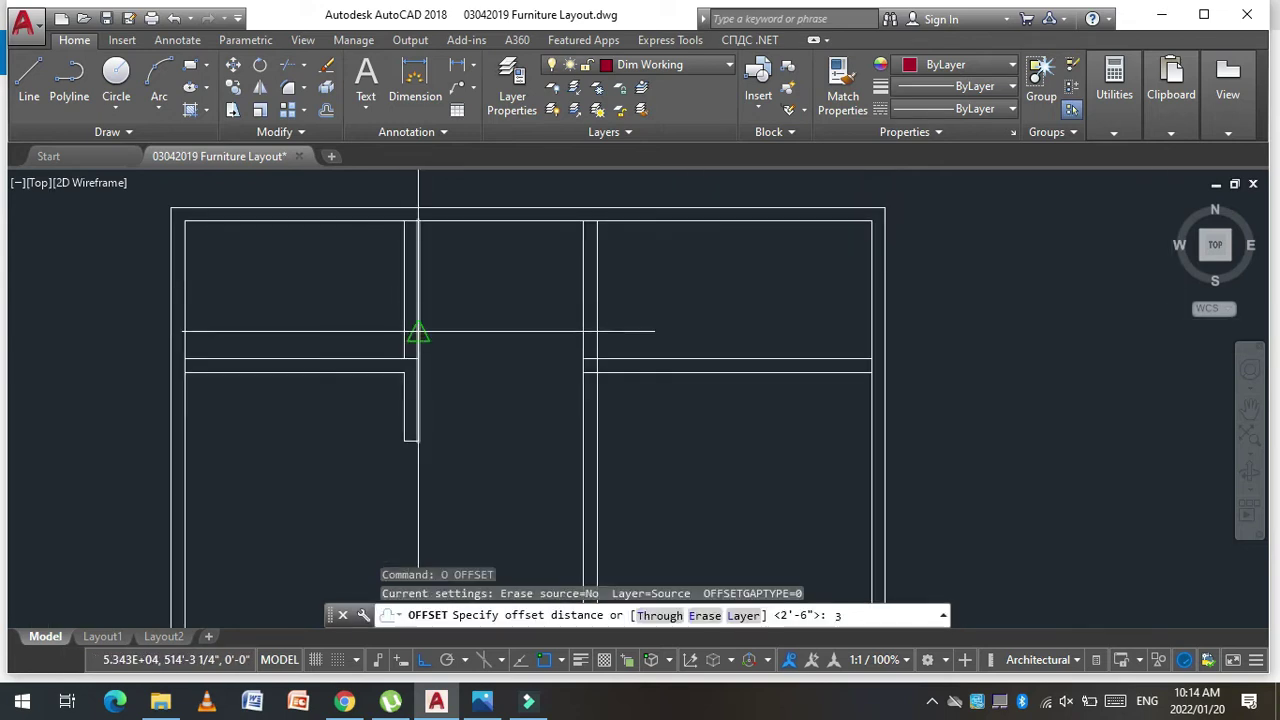
{"action": "type", "text": "3"}
{"action": "key", "text": "Return"}
{"action": "left_click", "coordinate": [366, 358]}
{"action": "key", "text": "Escape"}
{"action": "key", "text": "Escape"}
{"action": "type", "text": "o"}
{"action": "key", "text": "Return"}
{"action": "type", "text": "3"}
{"action": "key", "text": "Return"}
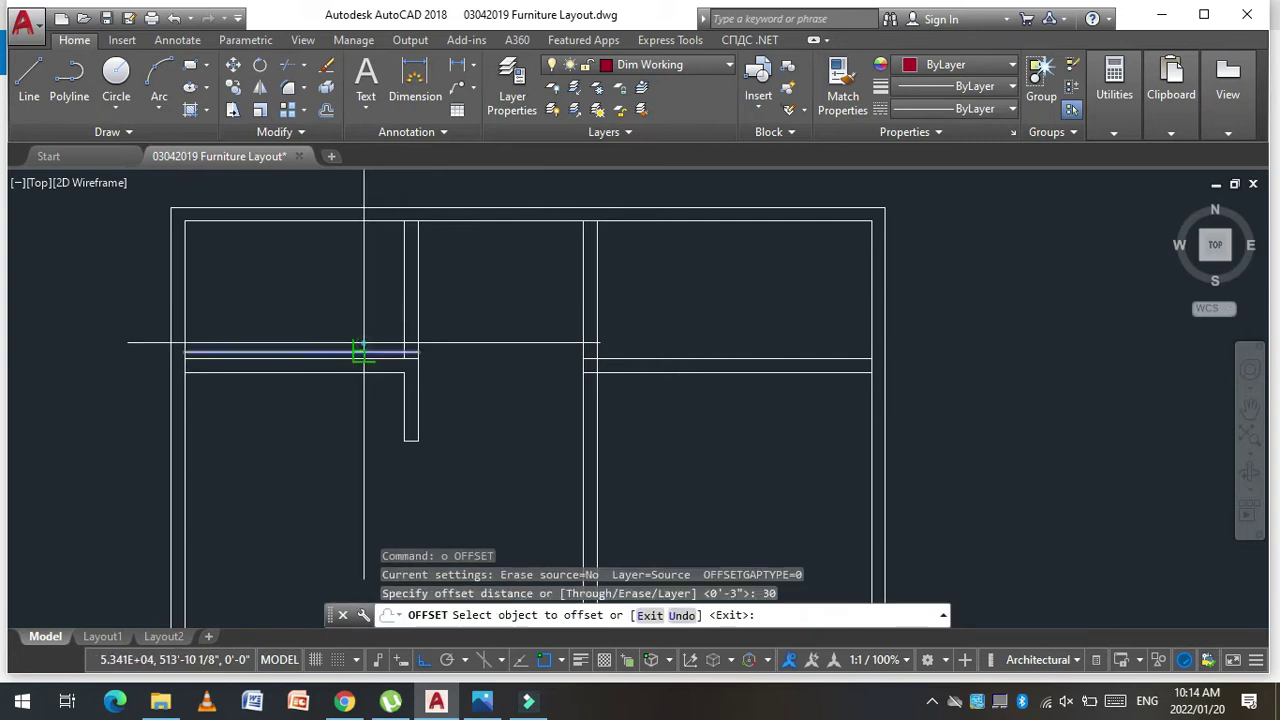
{"action": "left_click", "coordinate": [366, 353]}
{"action": "left_click", "coordinate": [369, 318]}
{"action": "key", "text": "Escape"}
Step: Trim the new guide line back to the vertical wall line
{"action": "key", "text": "Escape"}
{"action": "key", "text": "Escape"}
{"action": "type", "text": "tr"}
{"action": "key", "text": "Return"}
{"action": "key", "text": "Escape"}
{"action": "key", "text": "Escape"}
{"action": "key", "text": "Return"}
{"action": "left_click", "coordinate": [401, 319]}
{"action": "key", "text": "Return"}
{"action": "left_click", "coordinate": [371, 341]}
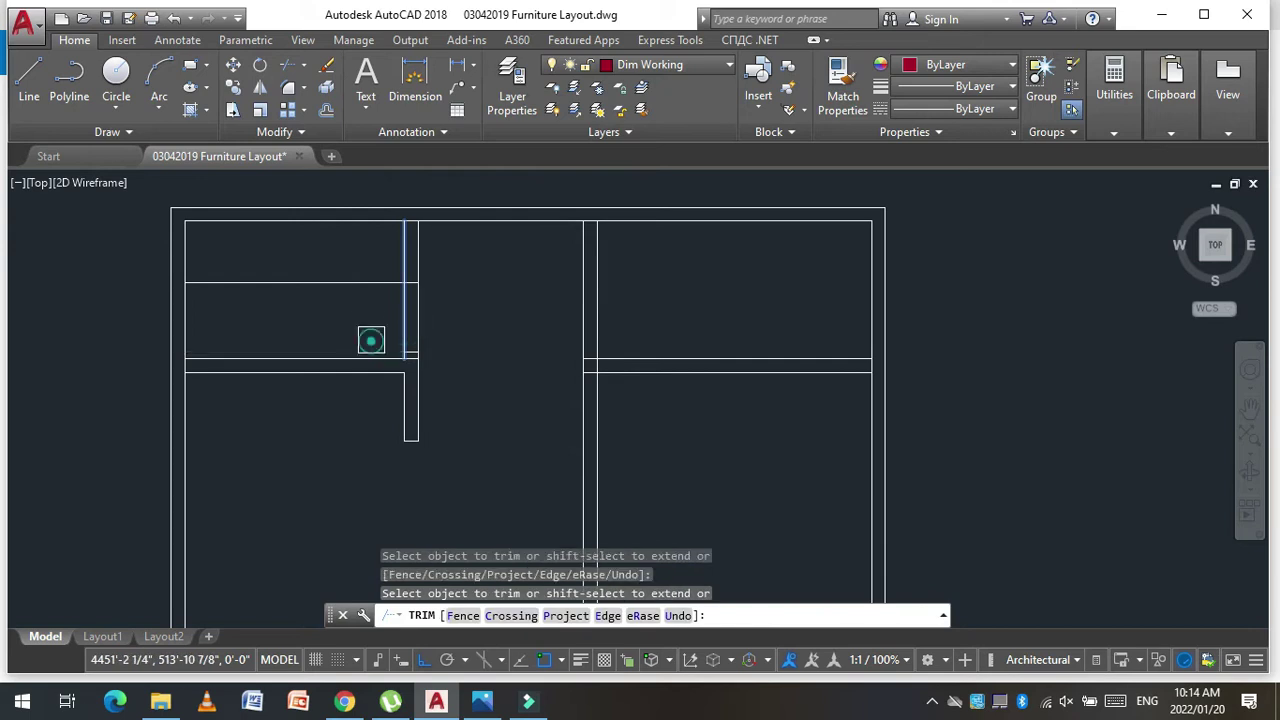
{"action": "key", "text": "Escape"}
Step: Trim both vertical wall lines between the guides to open the doorway gap
{"action": "type", "text": "tr"}
{"action": "key", "text": "Return"}
{"action": "key", "text": "Return"}
{"action": "left_click", "coordinate": [417, 311]}
{"action": "left_click", "coordinate": [407, 318]}
{"action": "key", "text": "Escape"}
{"action": "key", "text": "Escape"}
{"action": "key", "text": "Escape"}
{"action": "type", "text": "tr"}
{"action": "scroll", "coordinate": [410, 315], "scroll_direction": "up", "scroll_amount": 3}
{"action": "scroll", "coordinate": [411, 313], "scroll_direction": "up", "scroll_amount": 3}
{"action": "key", "text": "Return"}
{"action": "key", "text": "Return"}
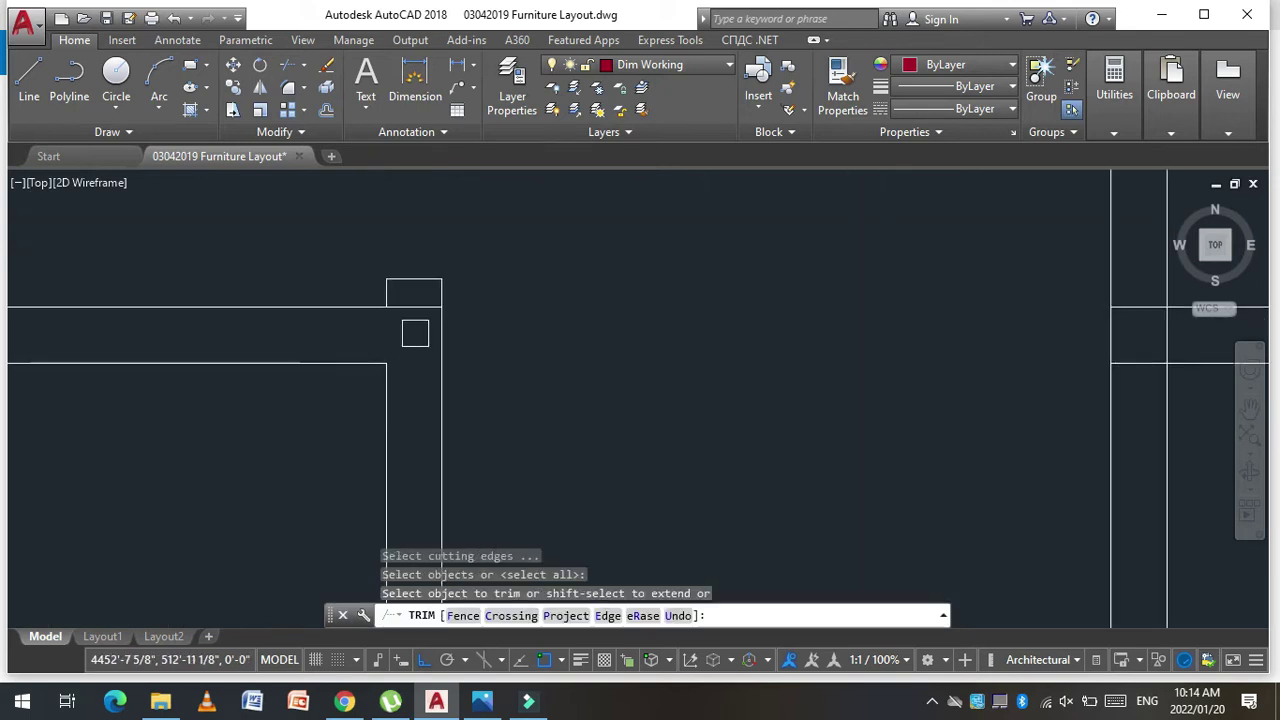
{"action": "scroll", "coordinate": [412, 312], "scroll_direction": "down", "scroll_amount": 3}
{"action": "scroll", "coordinate": [412, 312], "scroll_direction": "down", "scroll_amount": 5}
{"action": "key", "text": "Escape"}
{"action": "key", "text": "Escape"}
{"action": "key", "text": "Escape"}
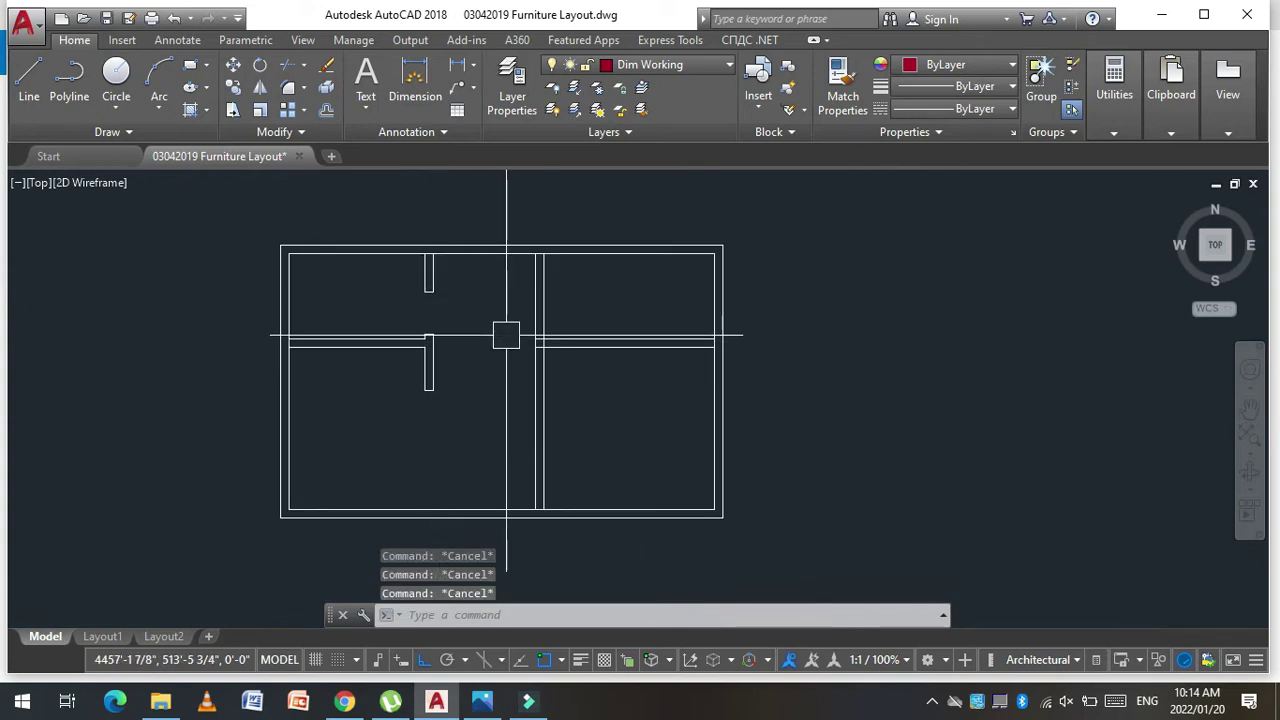
Step: Zoom to the central wall and cancel a stray trim command
{"action": "scroll", "coordinate": [590, 328], "scroll_direction": "down", "scroll_amount": 2}
{"action": "scroll", "coordinate": [574, 331], "scroll_direction": "up", "scroll_amount": 2}
{"action": "scroll", "coordinate": [540, 327], "scroll_direction": "up", "scroll_amount": 3}
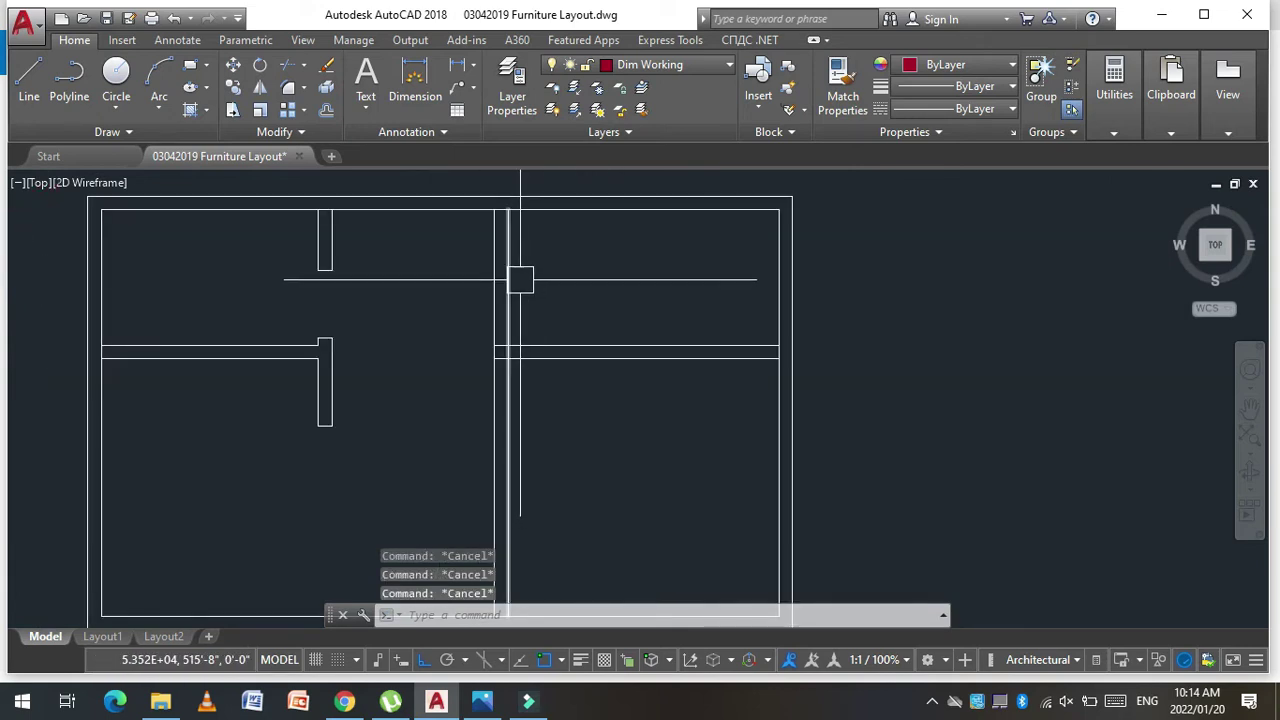
{"action": "type", "text": "y"}
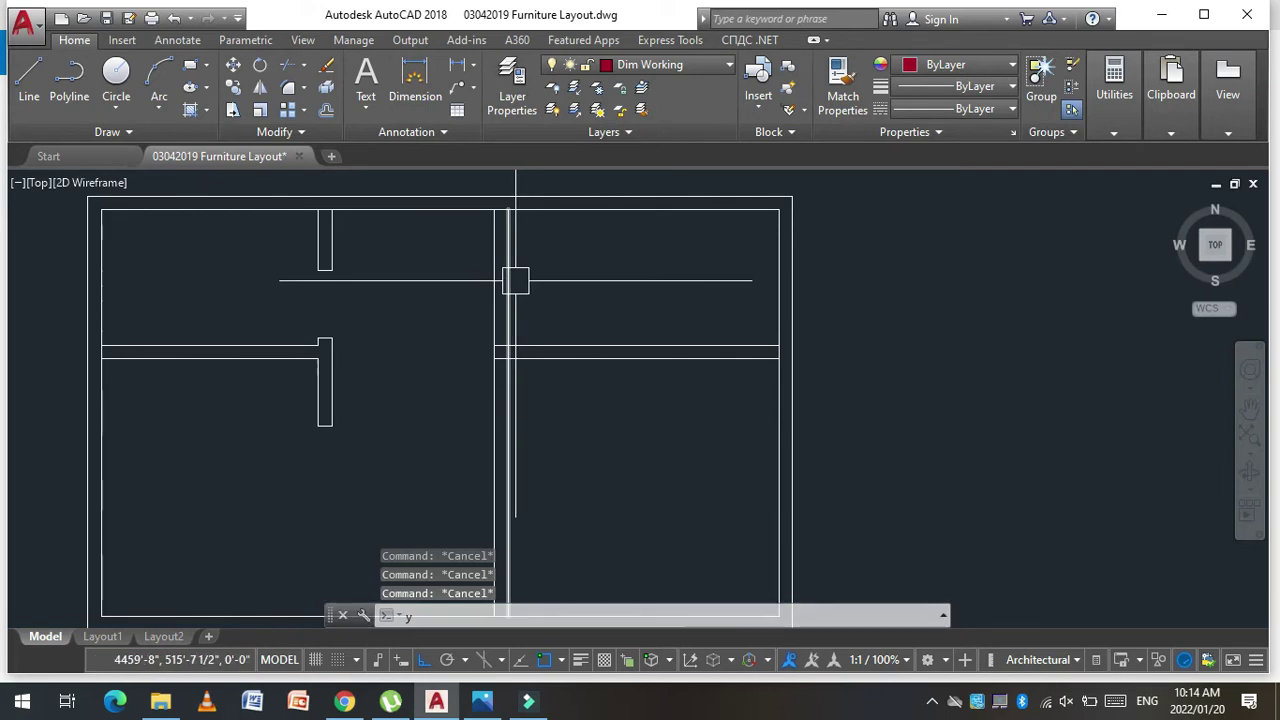
{"action": "key", "text": "BackSpace"}
{"action": "type", "text": "tr"}
{"action": "key", "text": "Return"}
{"action": "key", "text": "Return"}
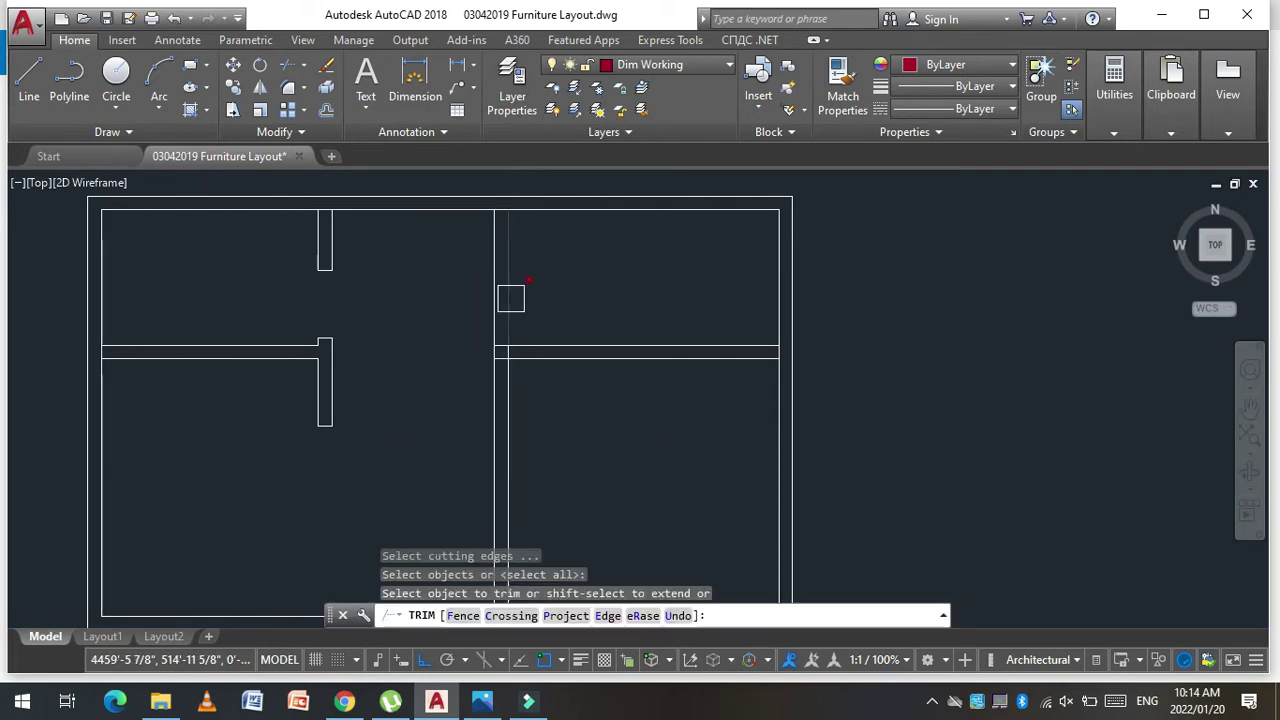
{"action": "key", "text": "Escape"}
{"action": "key", "text": "Escape"}
Step: Select the two central wall lines for a move, then cancel it
{"action": "type", "text": "m"}
{"action": "key", "text": "Return"}
{"action": "key", "text": "Escape"}
{"action": "key", "text": "Escape"}
{"action": "key", "text": "Escape"}
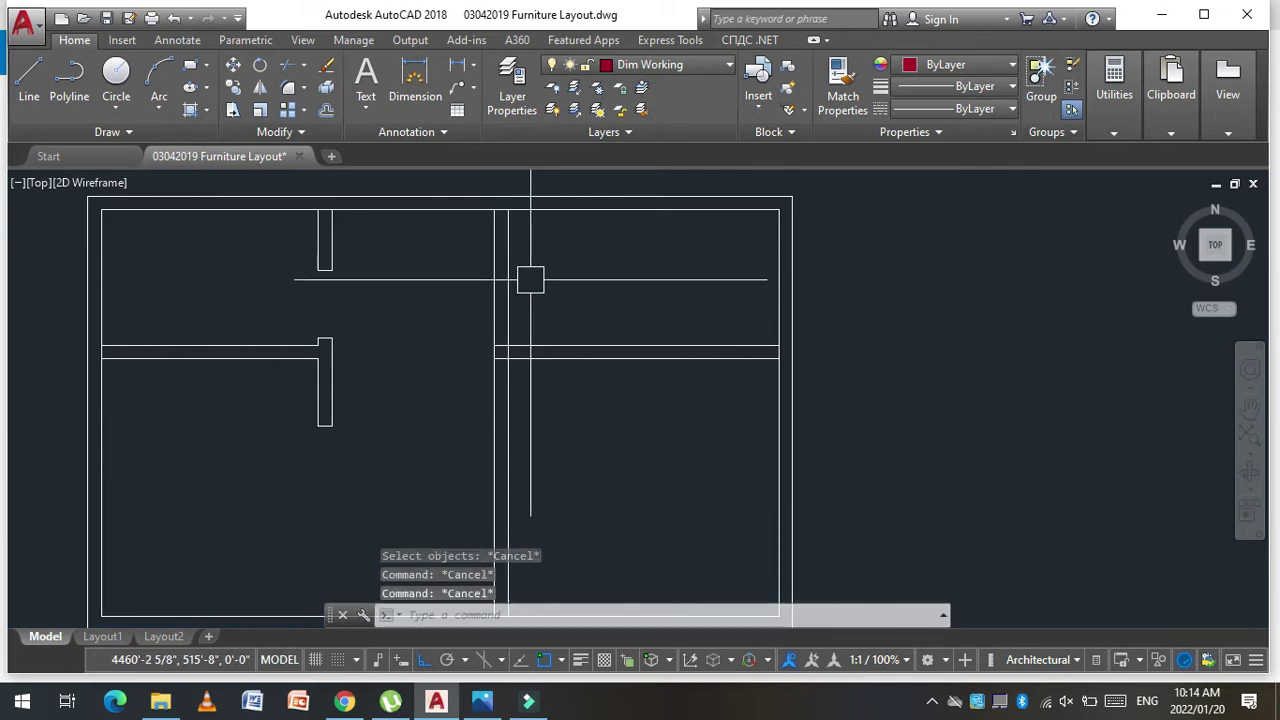
{"action": "type", "text": "m"}
{"action": "key", "text": "Return"}
{"action": "left_click", "coordinate": [542, 288]}
{"action": "left_click", "coordinate": [470, 272]}
{"action": "key", "text": "Return"}
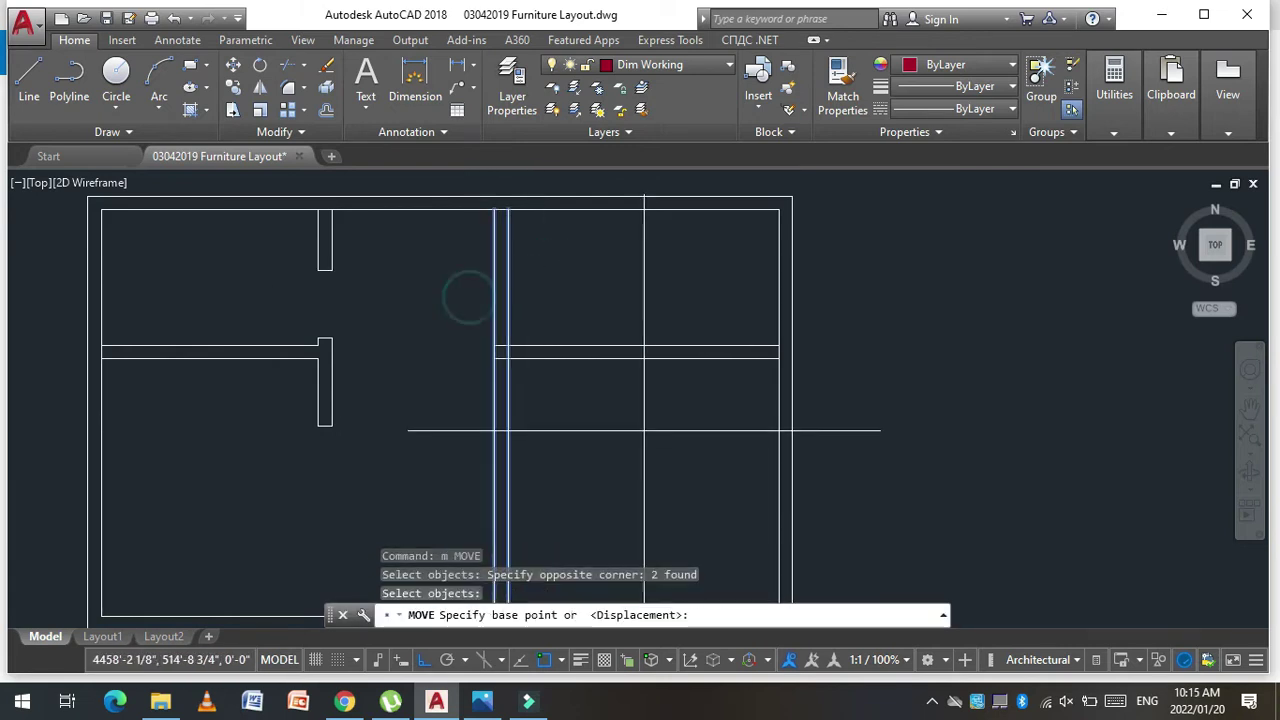
{"action": "key", "text": "Escape"}
{"action": "key", "text": "Escape"}
Step: Copy the two central wall lines 2' to the left
{"action": "type", "text": "co"}
{"action": "key", "text": "Return"}
{"action": "left_click", "coordinate": [528, 257]}
{"action": "left_click", "coordinate": [471, 293]}
{"action": "key", "text": "Return"}
{"action": "left_click", "coordinate": [634, 434]}
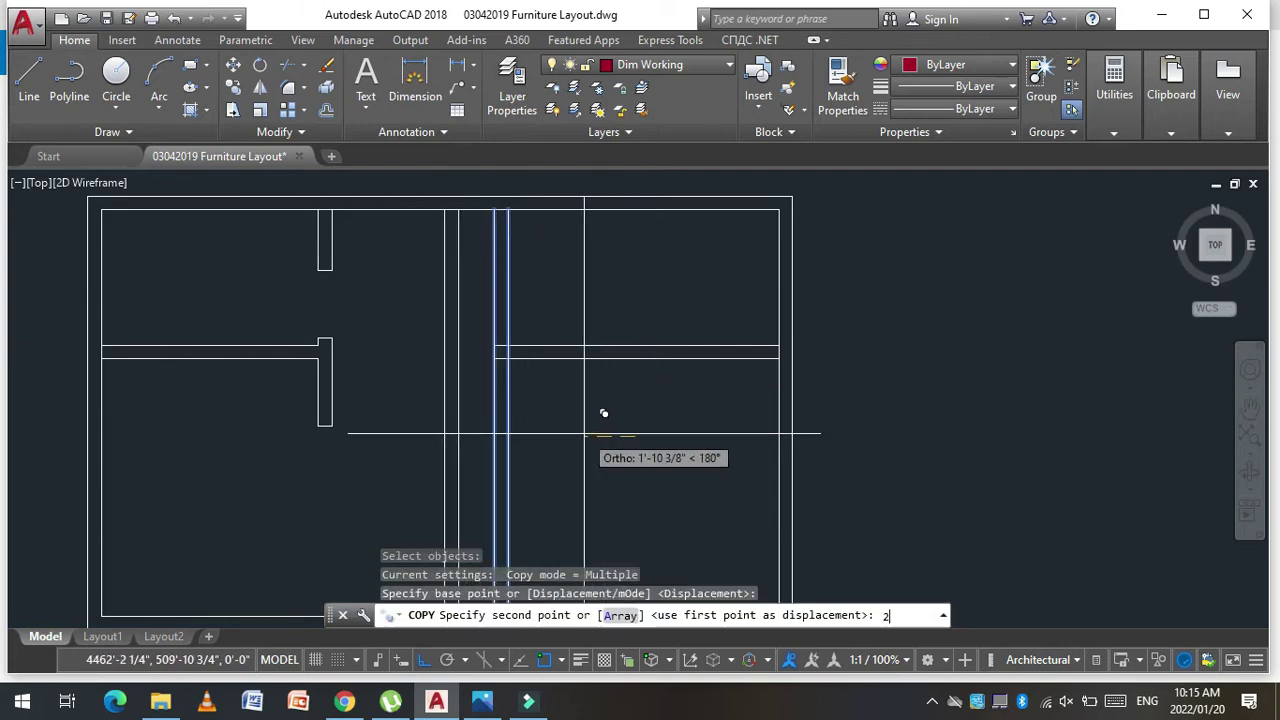
{"action": "key", "text": "Return"}
{"action": "key", "text": "Escape"}
{"action": "key", "text": "Escape"}
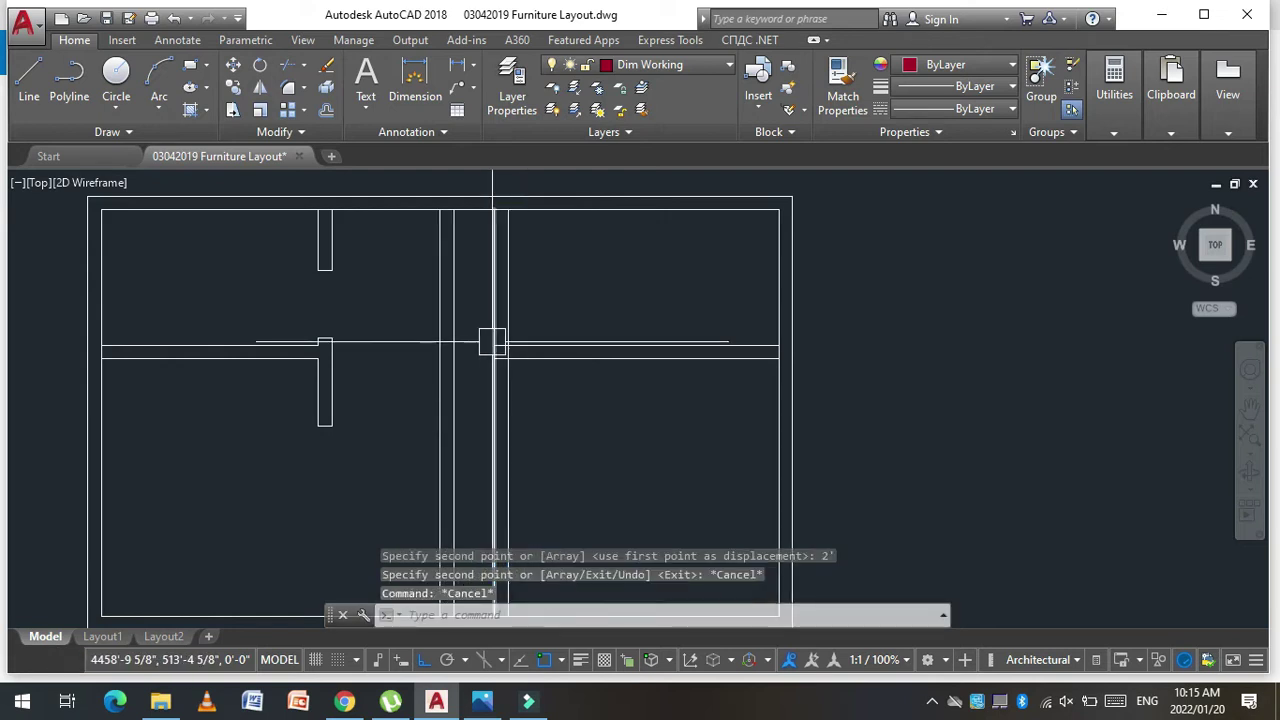
{"action": "key", "text": "Escape"}
{"action": "key", "text": "Escape"}
Step: Extend the horizontal wall lines to meet the new copied wall
{"action": "type", "text": "ex"}
{"action": "key", "text": "Return"}
{"action": "key", "text": "Return"}
{"action": "left_click", "coordinate": [492, 342]}
{"action": "left_click", "coordinate": [606, 294]}
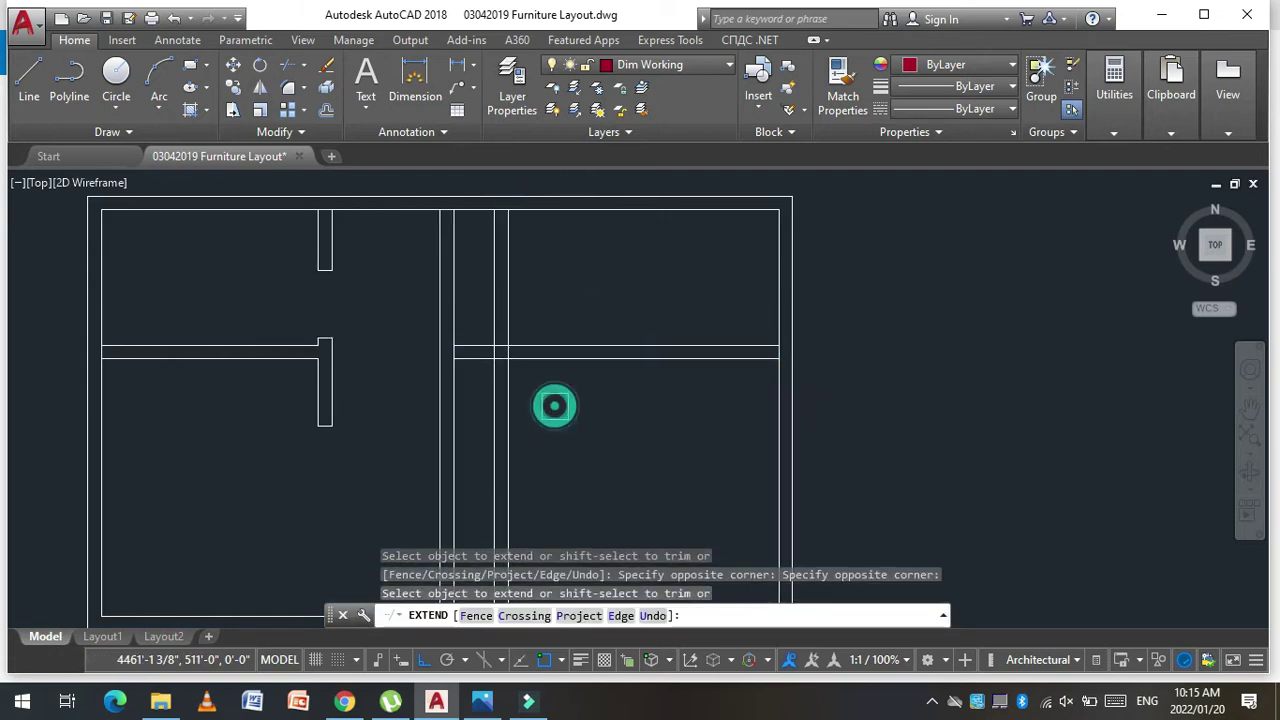
{"action": "scroll", "coordinate": [464, 320], "scroll_direction": "up", "scroll_amount": 2}
{"action": "key", "text": "Escape"}
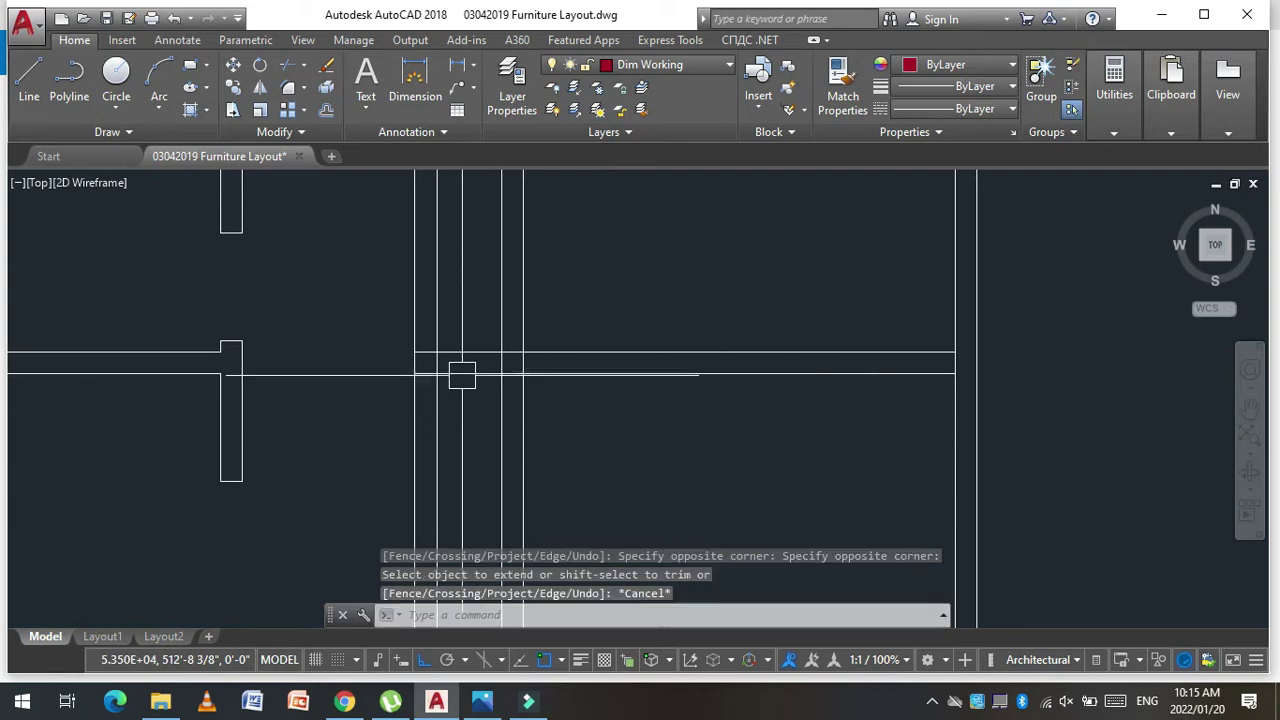
Step: Trim the vertical lines crossing the horizontal wall line
{"action": "key", "text": "Escape"}
{"action": "key", "text": "Escape"}
{"action": "type", "text": "tr"}
{"action": "key", "text": "Return"}
{"action": "left_click", "coordinate": [462, 373]}
{"action": "key", "text": "Return"}
{"action": "left_click_drag", "start_coordinate": [440, 409], "coordinate": [363, 425]}
{"action": "left_click", "coordinate": [437, 400]}
{"action": "scroll", "coordinate": [430, 390], "scroll_direction": "down", "scroll_amount": 2}
{"action": "key", "text": "Escape"}
{"action": "scroll", "coordinate": [445, 360], "scroll_direction": "up", "scroll_amount": 1}
{"action": "key", "text": "Escape"}
{"action": "key", "text": "Escape"}
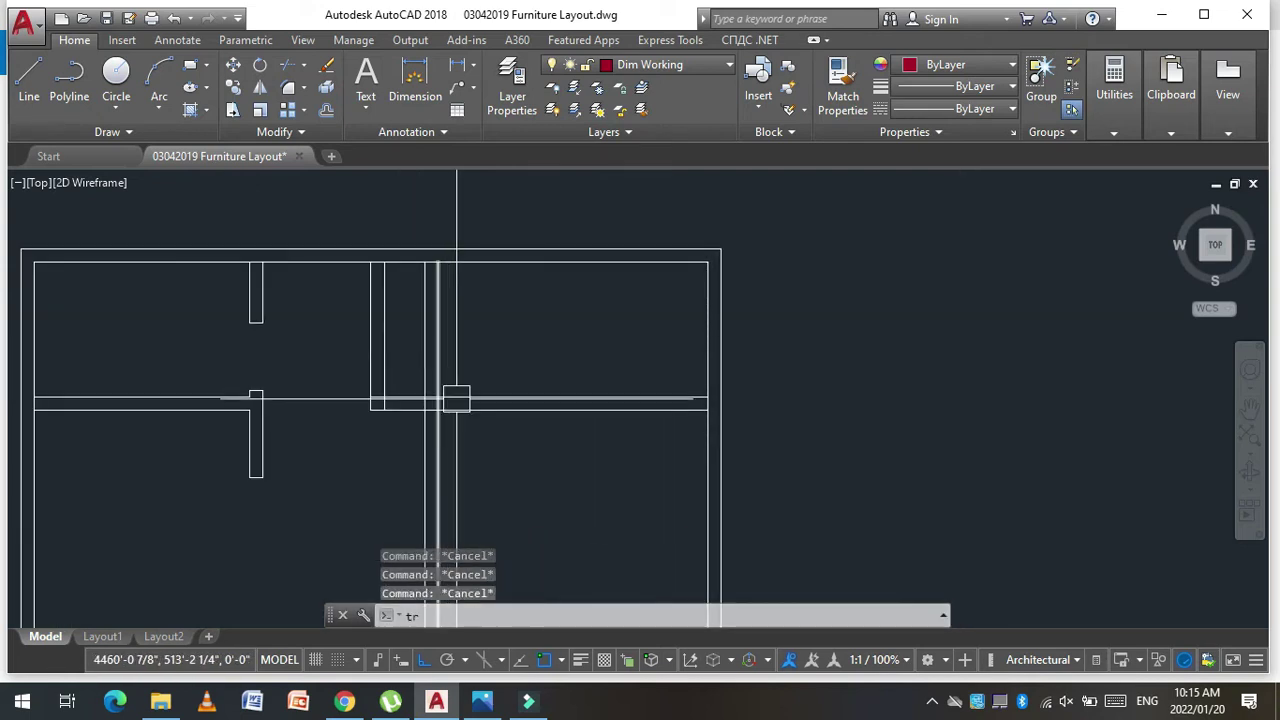
Step: Remove the central wall lines above the horizontal wall
{"action": "type", "text": "tr"}
{"action": "key", "text": "Return"}
{"action": "left_click", "coordinate": [460, 410]}
{"action": "key", "text": "Return"}
{"action": "left_click_drag", "start_coordinate": [430, 357], "coordinate": [471, 334]}
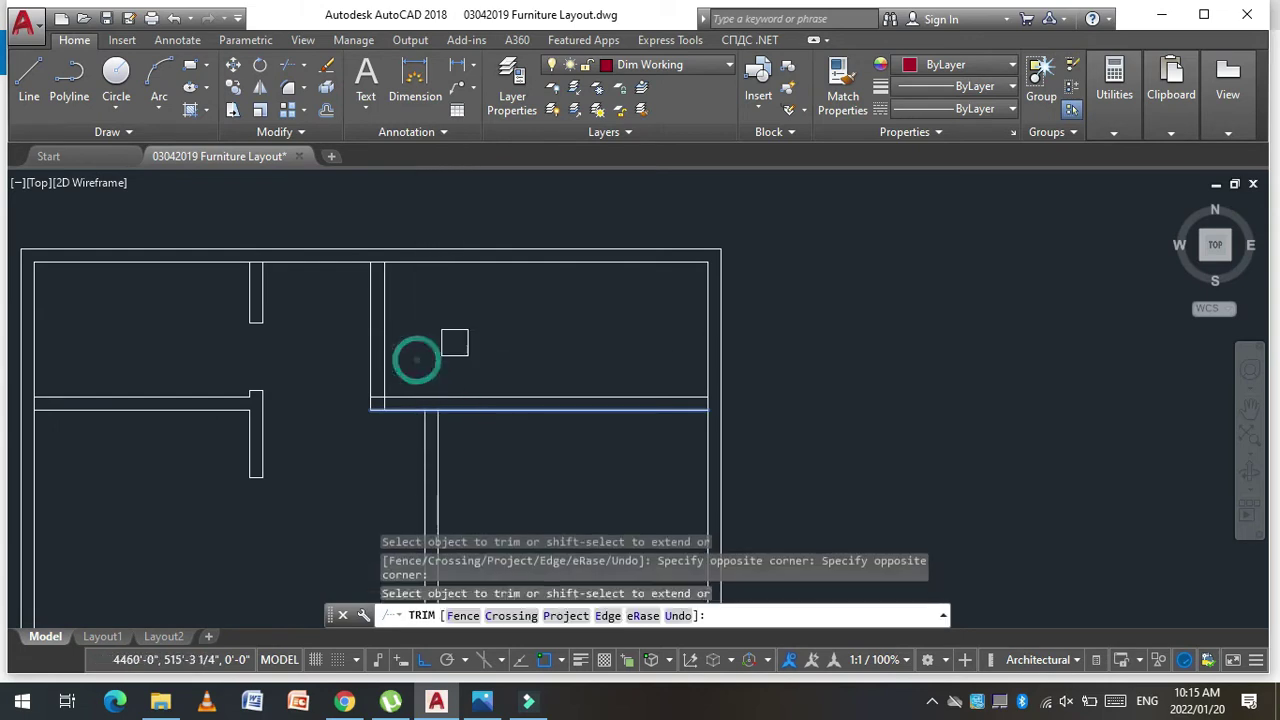
{"action": "key", "text": "Escape"}
{"action": "key", "text": "Escape"}
{"action": "key", "text": "Escape"}
Step: Measure the spacing from the wall intersection with DIST
{"action": "type", "text": "di"}
{"action": "key", "text": "Return"}
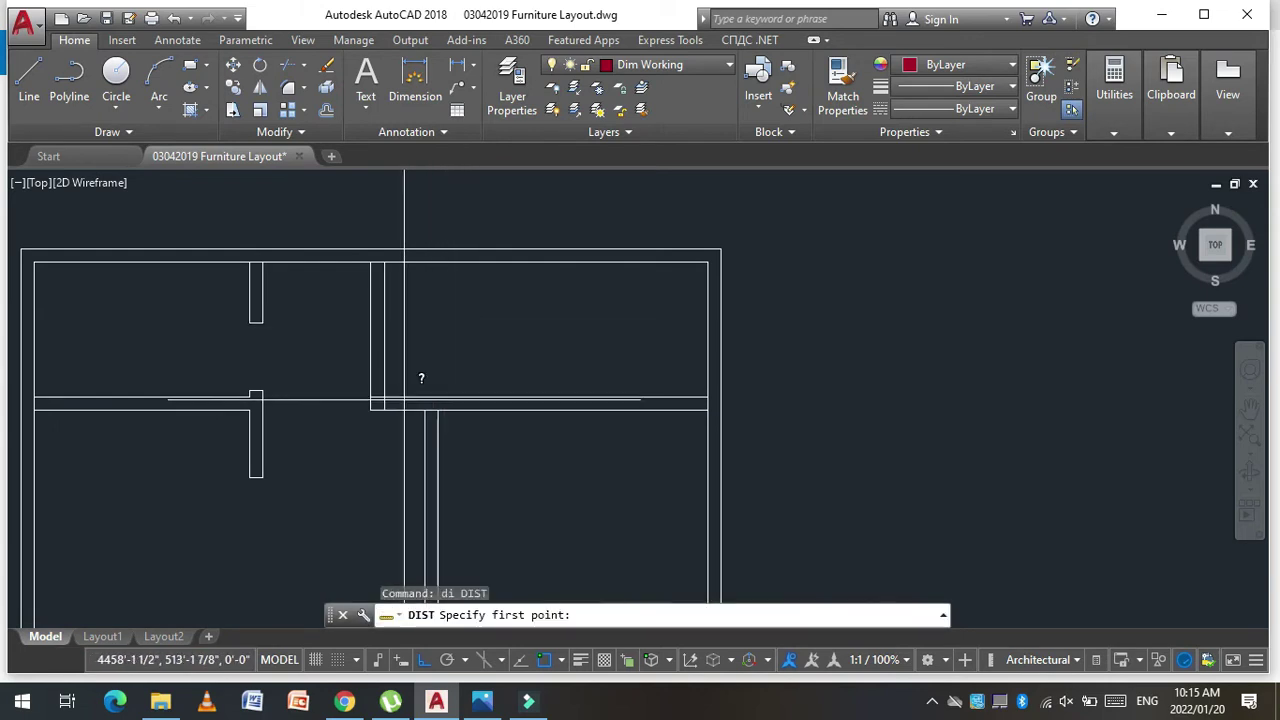
{"action": "left_click", "coordinate": [425, 410]}
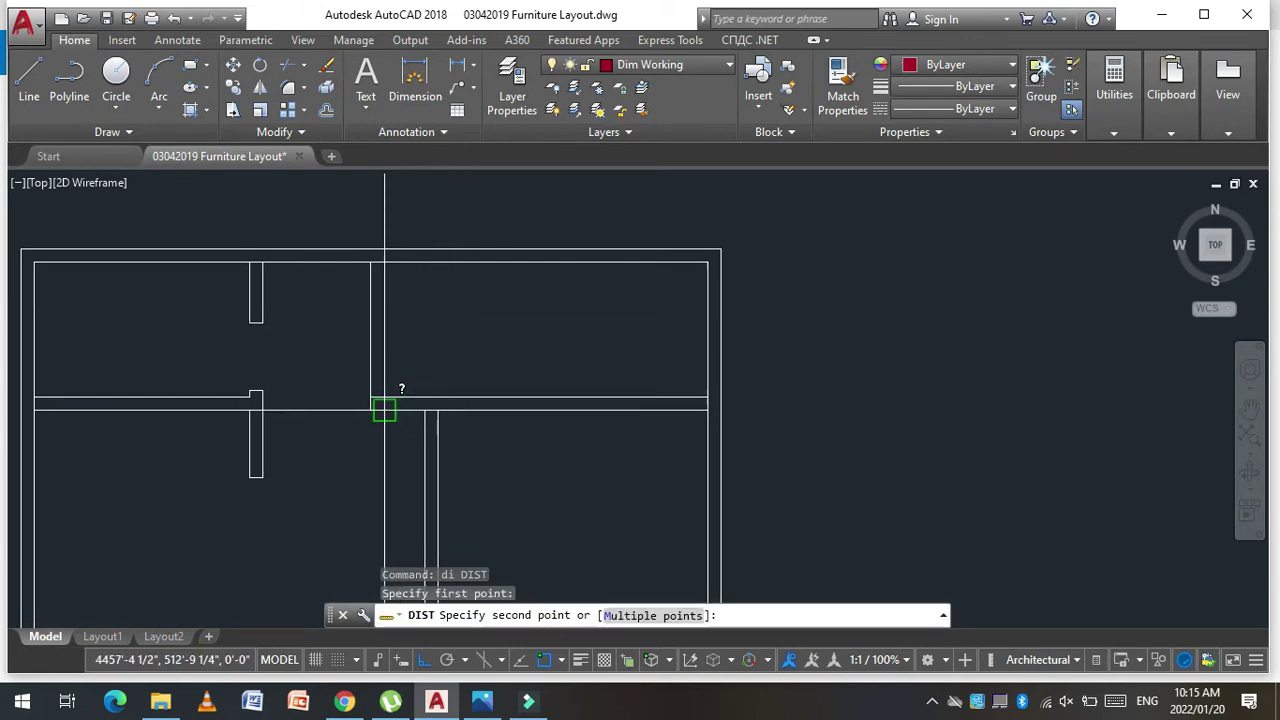
{"action": "left_click", "coordinate": [384, 410]}
{"action": "key", "text": "Escape"}
{"action": "key", "text": "Escape"}
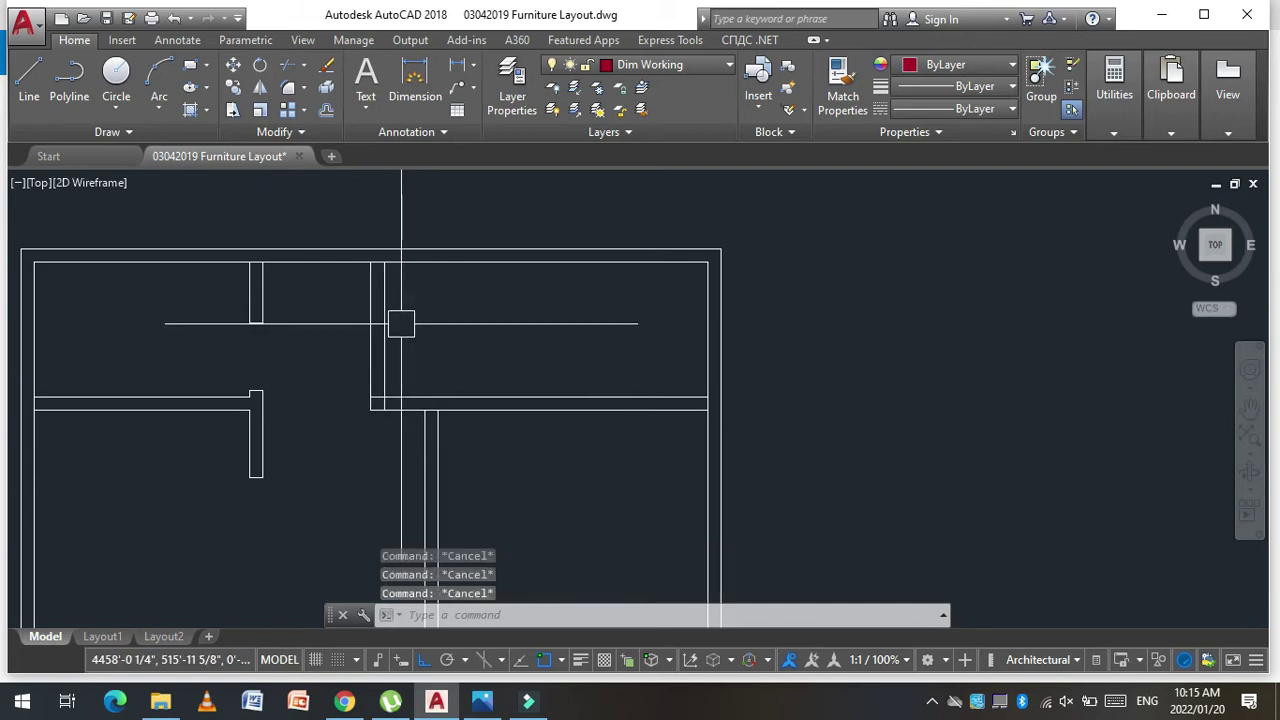
{"action": "type", "text": "M"}
Step: Shift the upper wall pair left of the lower wall
{"action": "left_click", "coordinate": [415, 318]}
{"action": "left_click", "coordinate": [362, 328]}
{"action": "key", "text": "Return"}
{"action": "left_click", "coordinate": [503, 325]}
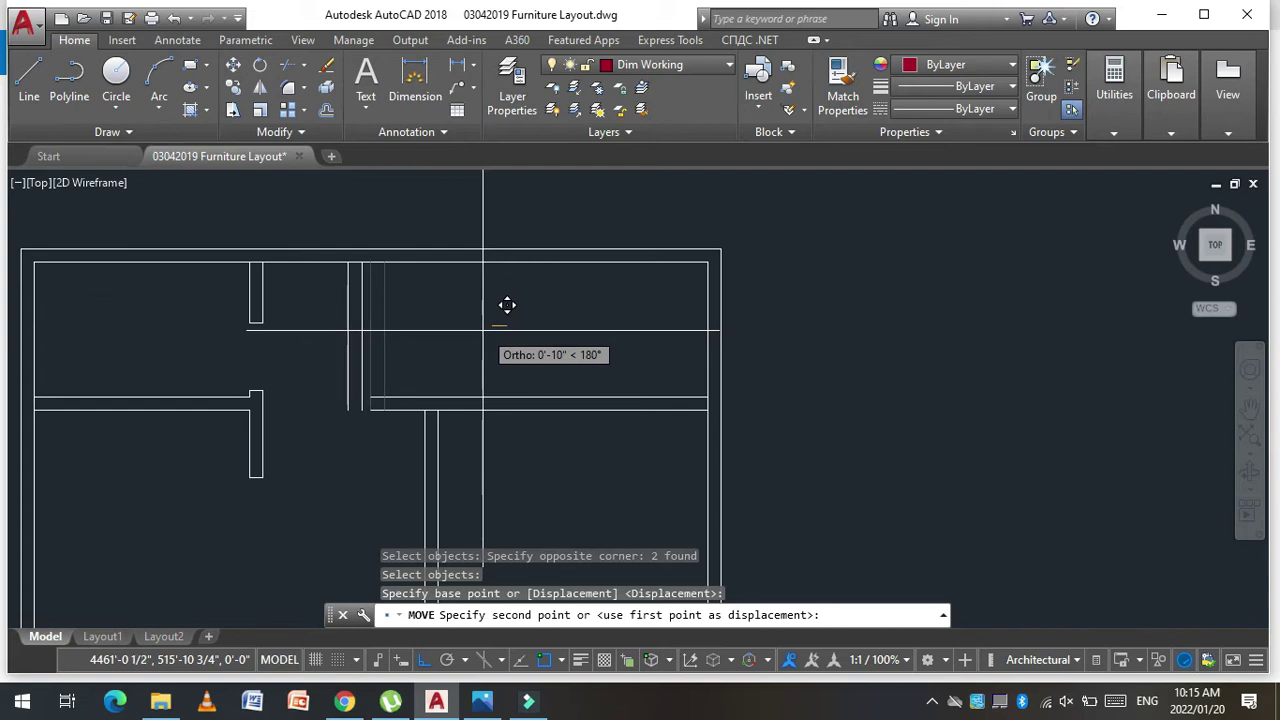
{"action": "type", "text": "6"}
{"action": "key", "text": "Return"}
{"action": "key", "text": "Escape"}
{"action": "key", "text": "Escape"}
{"action": "key", "text": "Escape"}
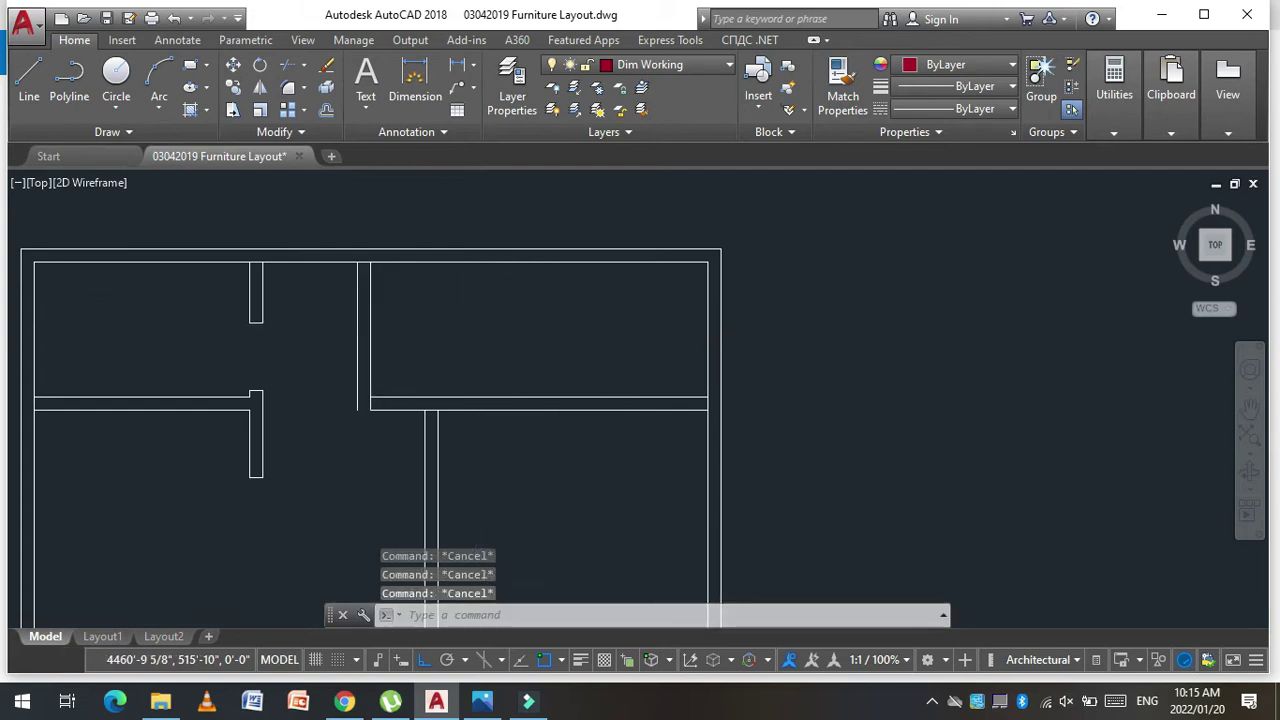
Step: Try extending and filleting the lower wall line to meet the vertical wall
{"action": "type", "text": "ex"}
{"action": "key", "text": "Return"}
{"action": "key", "text": "Return"}
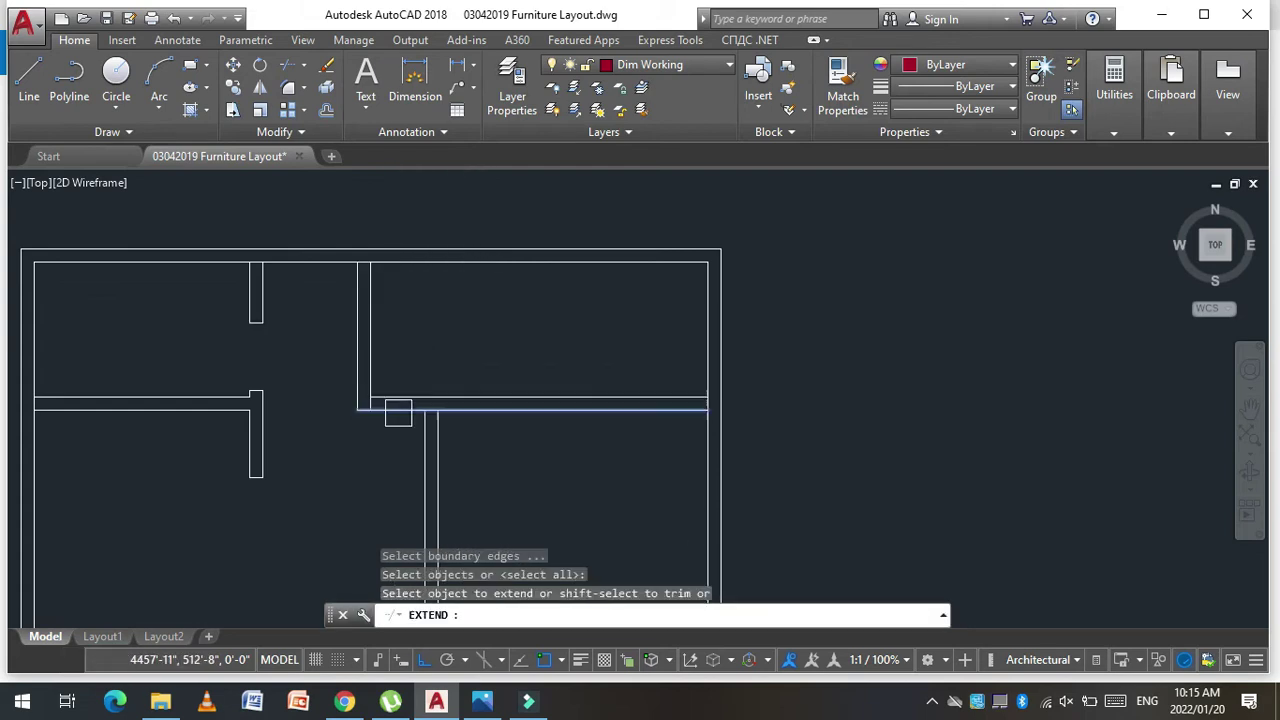
{"action": "left_click", "coordinate": [396, 417]}
{"action": "key", "text": "Escape"}
{"action": "key", "text": "Escape"}
{"action": "key", "text": "Escape"}
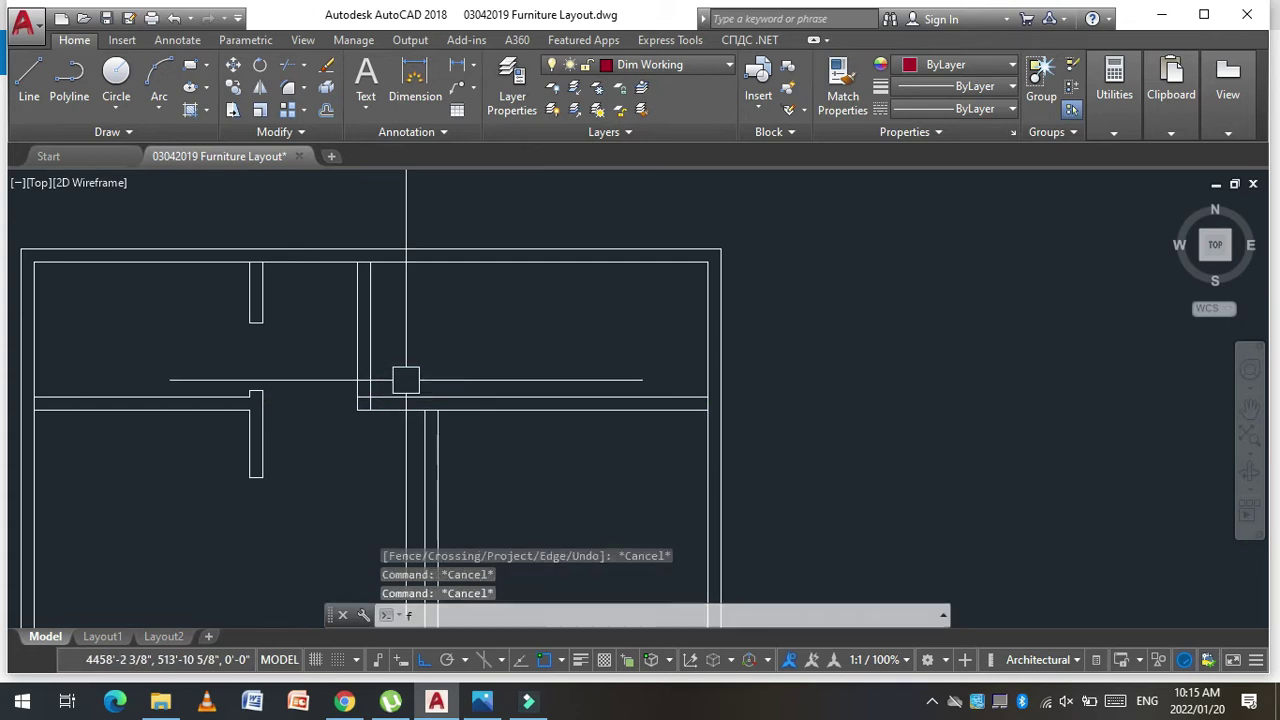
{"action": "type", "text": "f"}
{"action": "key", "text": "Return"}
{"action": "left_click", "coordinate": [403, 393]}
{"action": "key", "text": "Escape"}
{"action": "key", "text": "Escape"}
{"action": "key", "text": "Escape"}
{"action": "scroll", "coordinate": [415, 320], "scroll_direction": "down", "scroll_amount": 2}
{"action": "scroll", "coordinate": [427, 360], "scroll_direction": "up", "scroll_amount": 2}
{"action": "scroll", "coordinate": [437, 366], "scroll_direction": "up", "scroll_amount": 2}
Step: Try extending a wall line, then trim the wall lines past the corner
{"action": "type", "text": "ex"}
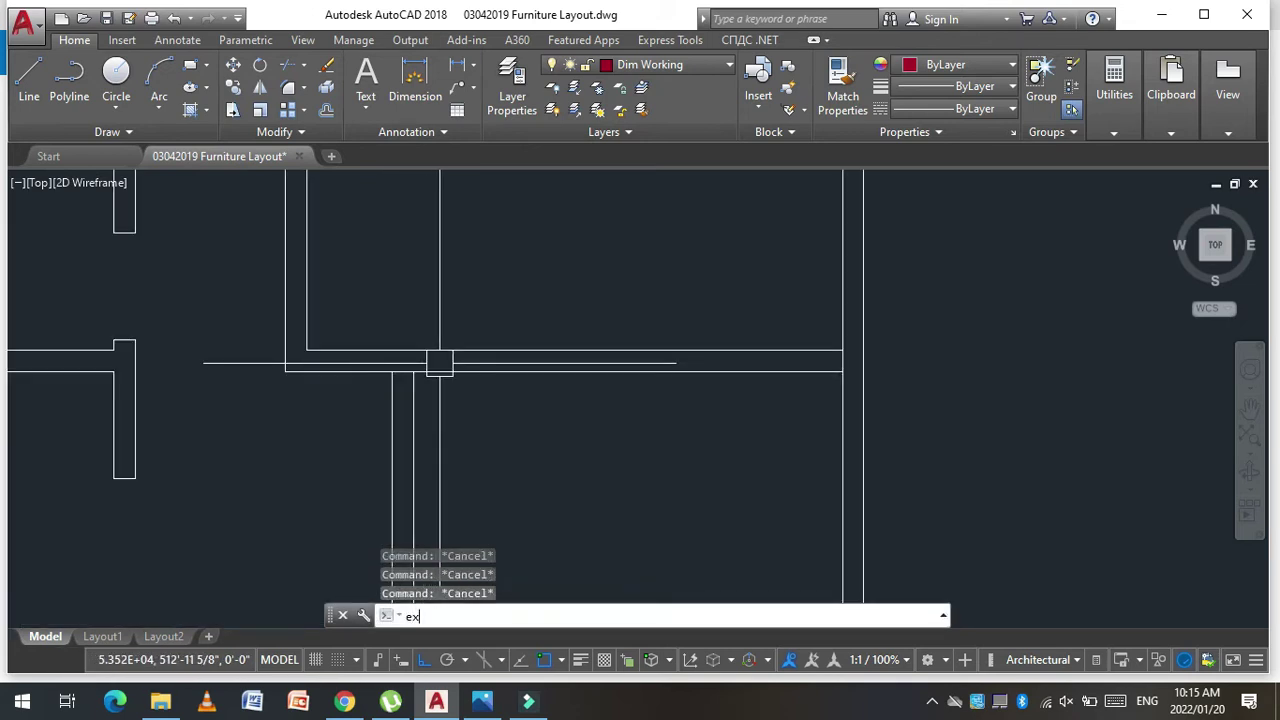
{"action": "key", "text": "Return"}
{"action": "key", "text": "Return"}
{"action": "left_click", "coordinate": [417, 400]}
{"action": "key", "text": "Escape"}
{"action": "type", "text": "tr"}
{"action": "key", "text": "Return"}
{"action": "mouse_move", "coordinate": [430, 340]}
{"action": "left_mouse_down"}
{"action": "mouse_move", "coordinate": [457, 354]}
{"action": "mouse_move", "coordinate": [442, 374]}
{"action": "left_mouse_up"}
{"action": "scroll", "coordinate": [439, 309], "scroll_direction": "down", "scroll_amount": 2}
{"action": "scroll", "coordinate": [416, 321], "scroll_direction": "up", "scroll_amount": 2}
{"action": "key", "text": "Escape"}
{"action": "key", "text": "Escape"}
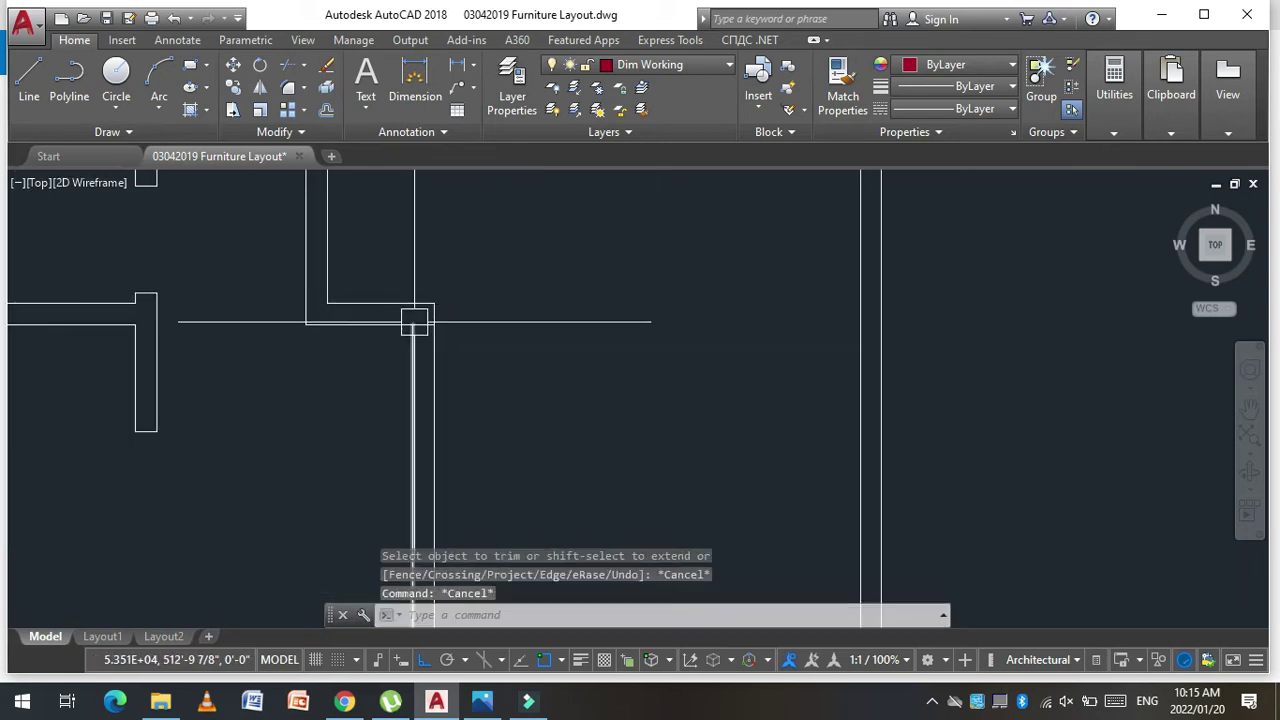
Step: Make an offset copy of the wall line on its inner side
{"action": "type", "text": "o"}
{"action": "key", "text": "Return"}
Step: Offset the interior wall line by 3 to create its second face
{"action": "key", "text": "Return"}
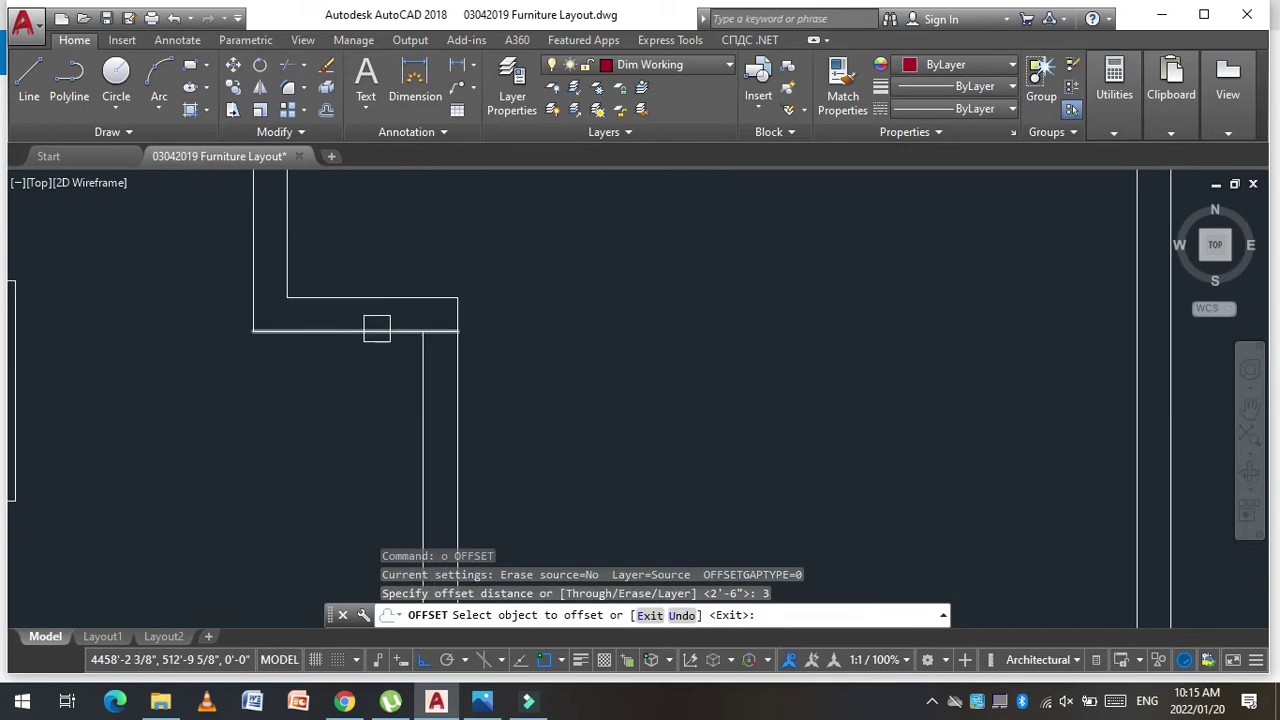
{"action": "left_click", "coordinate": [371, 329]}
{"action": "left_click", "coordinate": [371, 380]}
{"action": "key", "text": "Escape"}
{"action": "key", "text": "Escape"}
{"action": "key", "text": "Escape"}
{"action": "type", "text": "o"}
{"action": "key", "text": "Return"}
{"action": "type", "text": "3"}
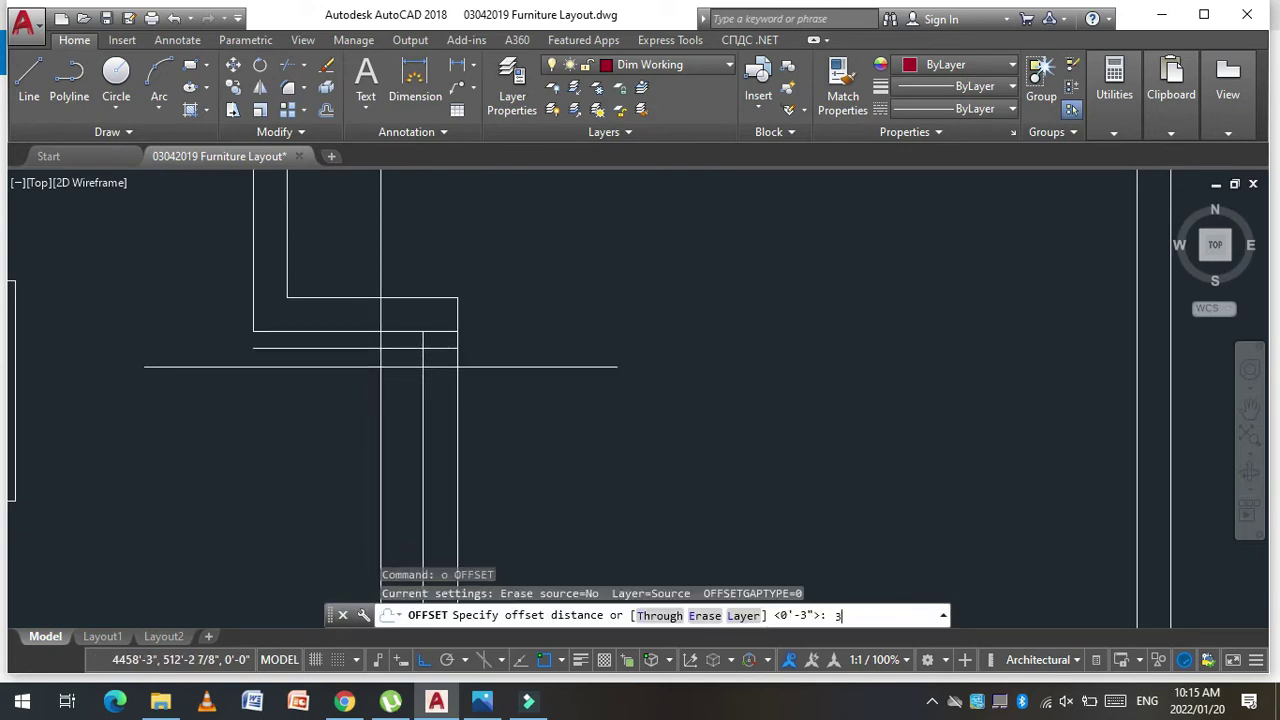
{"action": "key", "text": "Return"}
{"action": "left_click", "coordinate": [379, 349]}
{"action": "left_click", "coordinate": [374, 391]}
{"action": "left_click", "coordinate": [894, 378]}
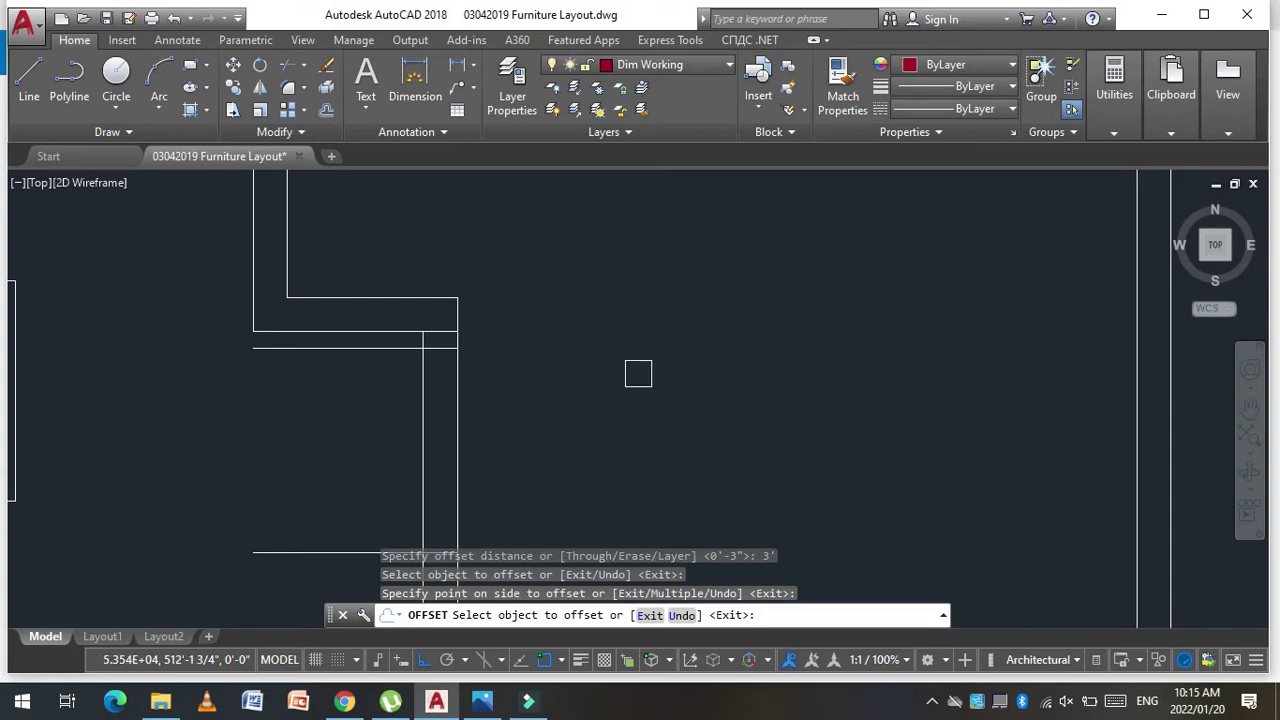
{"action": "scroll", "coordinate": [401, 354], "scroll_direction": "down", "scroll_amount": 2}
{"action": "key", "text": "Escape"}
{"action": "key", "text": "Escape"}
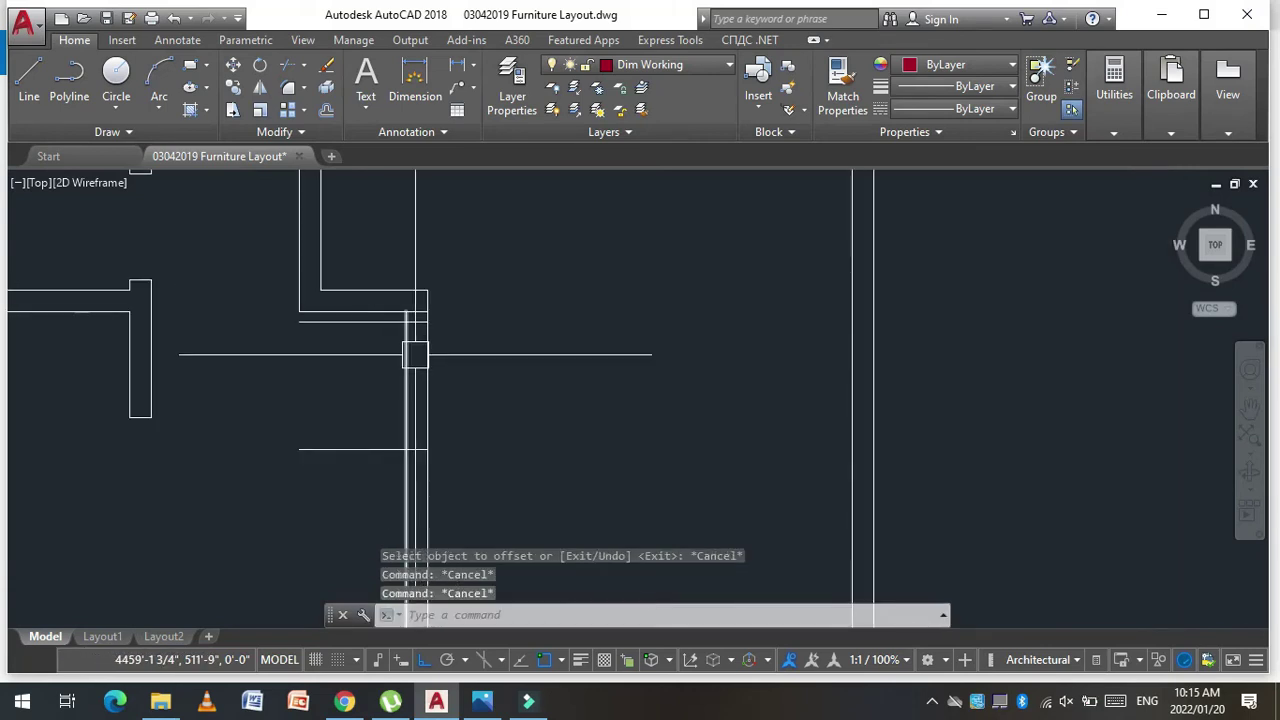
{"action": "type", "text": "tr"}
Step: Trim away the short horizontal line stub using all objects as cutting edges
{"action": "key", "text": "Return"}
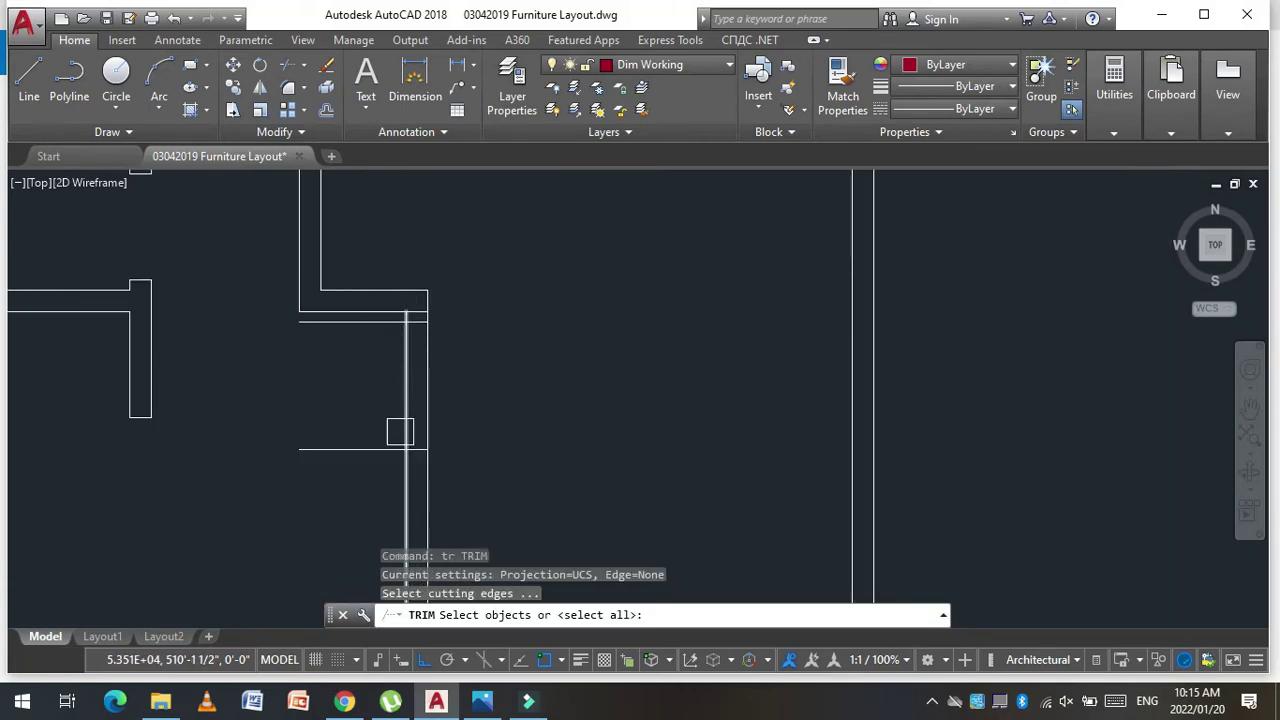
{"action": "key", "text": "Escape"}
{"action": "key", "text": "Escape"}
{"action": "key", "text": "Escape"}
{"action": "type", "text": "tr"}
{"action": "key", "text": "Return"}
{"action": "key", "text": "Return"}
{"action": "key", "text": "Escape"}
{"action": "key", "text": "Escape"}
{"action": "key", "text": "Escape"}
{"action": "type", "text": "tr"}
{"action": "key", "text": "Return"}
{"action": "key", "text": "Return"}
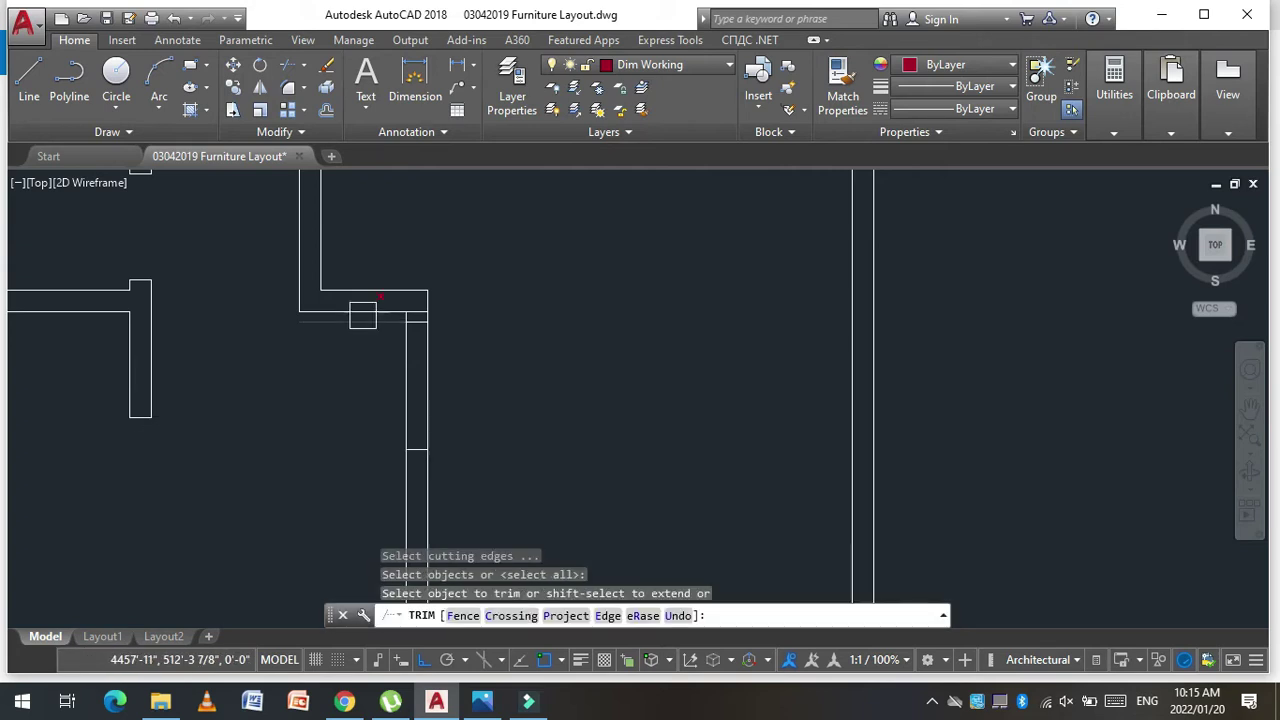
{"action": "left_click", "coordinate": [358, 321]}
{"action": "key", "text": "Escape"}
{"action": "key", "text": "Escape"}
Step: Trim the overlapping line ends at the wall corners, including the top-left corner
{"action": "type", "text": "t"}
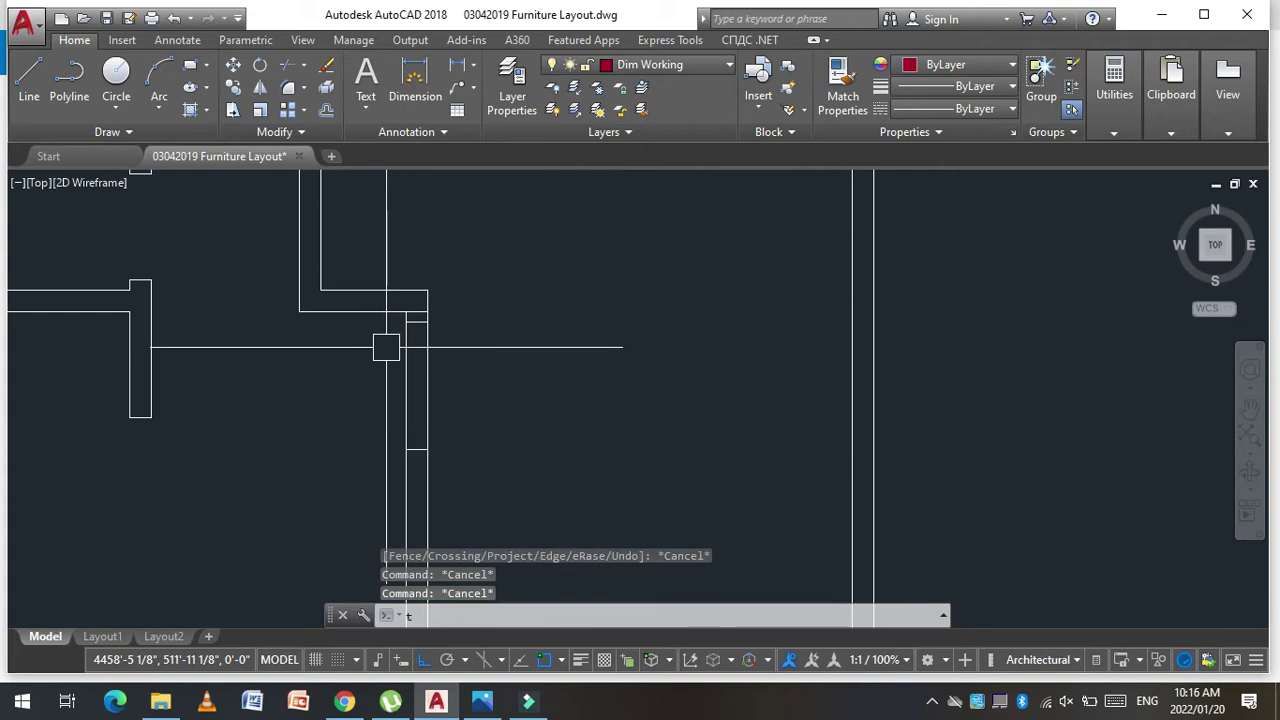
{"action": "type", "text": "r"}
{"action": "key", "text": "Return"}
{"action": "key", "text": "Return"}
{"action": "left_click", "coordinate": [437, 379]}
{"action": "scroll", "coordinate": [410, 309], "scroll_direction": "up", "scroll_amount": 4}
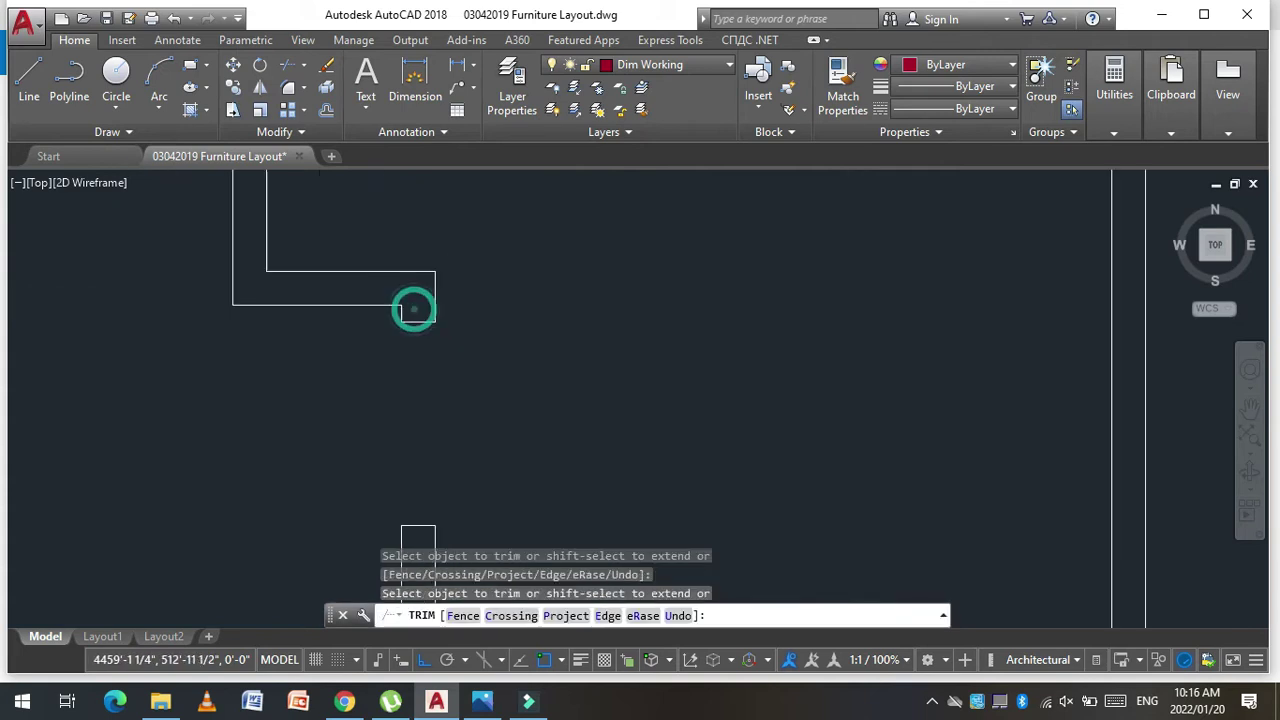
{"action": "left_click", "coordinate": [414, 309]}
{"action": "scroll", "coordinate": [414, 309], "scroll_direction": "down", "scroll_amount": 4}
{"action": "scroll", "coordinate": [204, 332], "scroll_direction": "up", "scroll_amount": 9}
{"action": "left_click", "coordinate": [186, 346]}
{"action": "scroll", "coordinate": [186, 346], "scroll_direction": "down", "scroll_amount": 6}
{"action": "scroll", "coordinate": [240, 334], "scroll_direction": "down", "scroll_amount": 2}
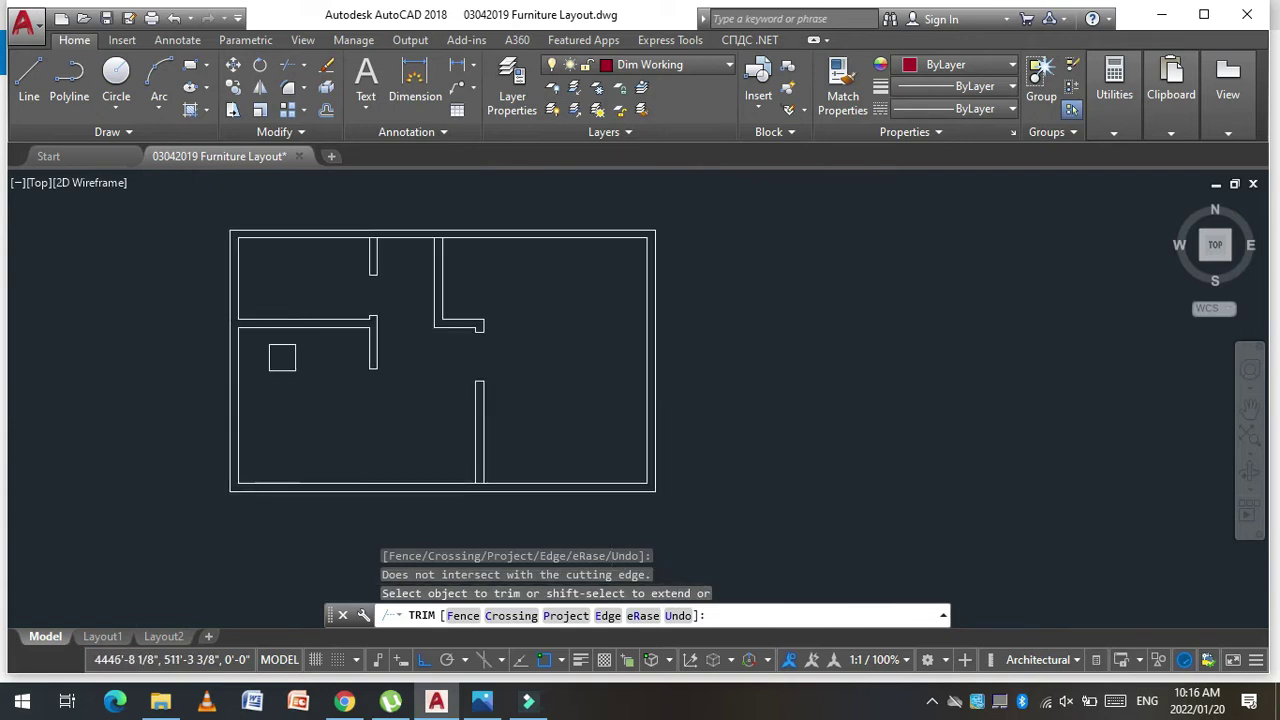
Step: End the trim, then start and cancel the Line and Extend commands
{"action": "scroll", "coordinate": [460, 482], "scroll_direction": "up", "scroll_amount": 2}
{"action": "key", "text": "Escape"}
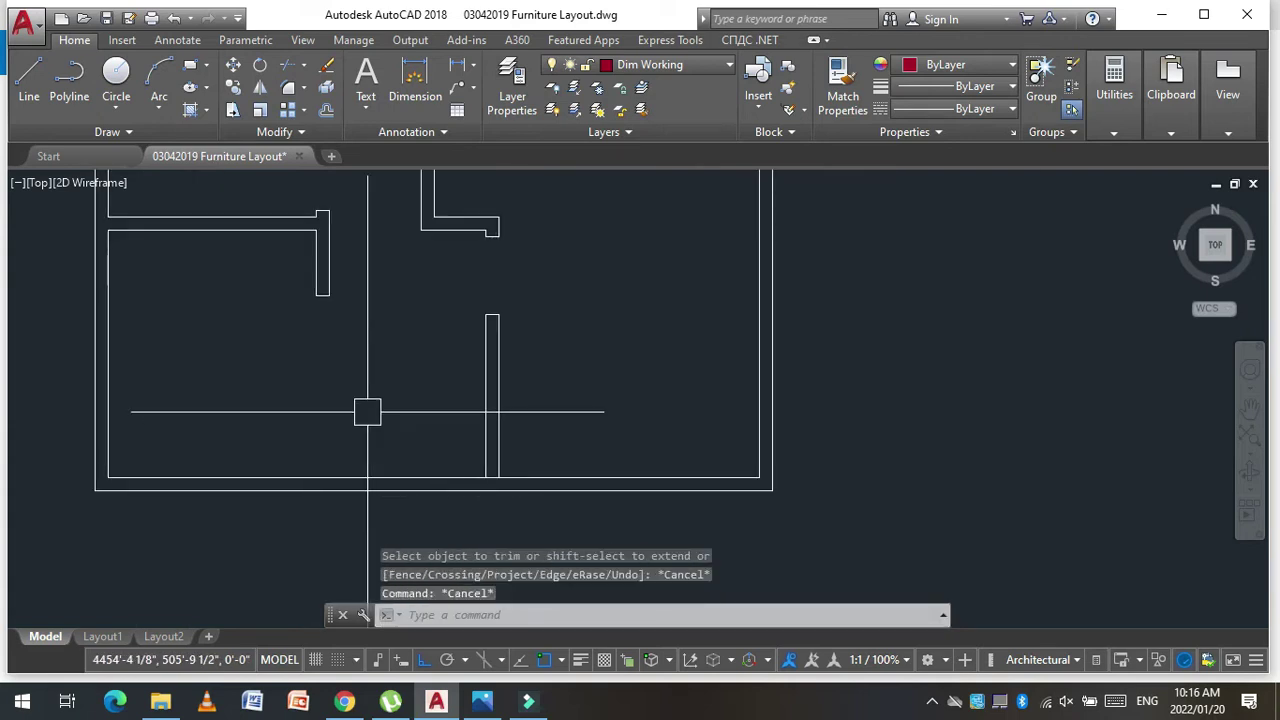
{"action": "key", "text": "Escape"}
{"action": "key", "text": "Escape"}
{"action": "type", "text": "l"}
{"action": "key", "text": "Return"}
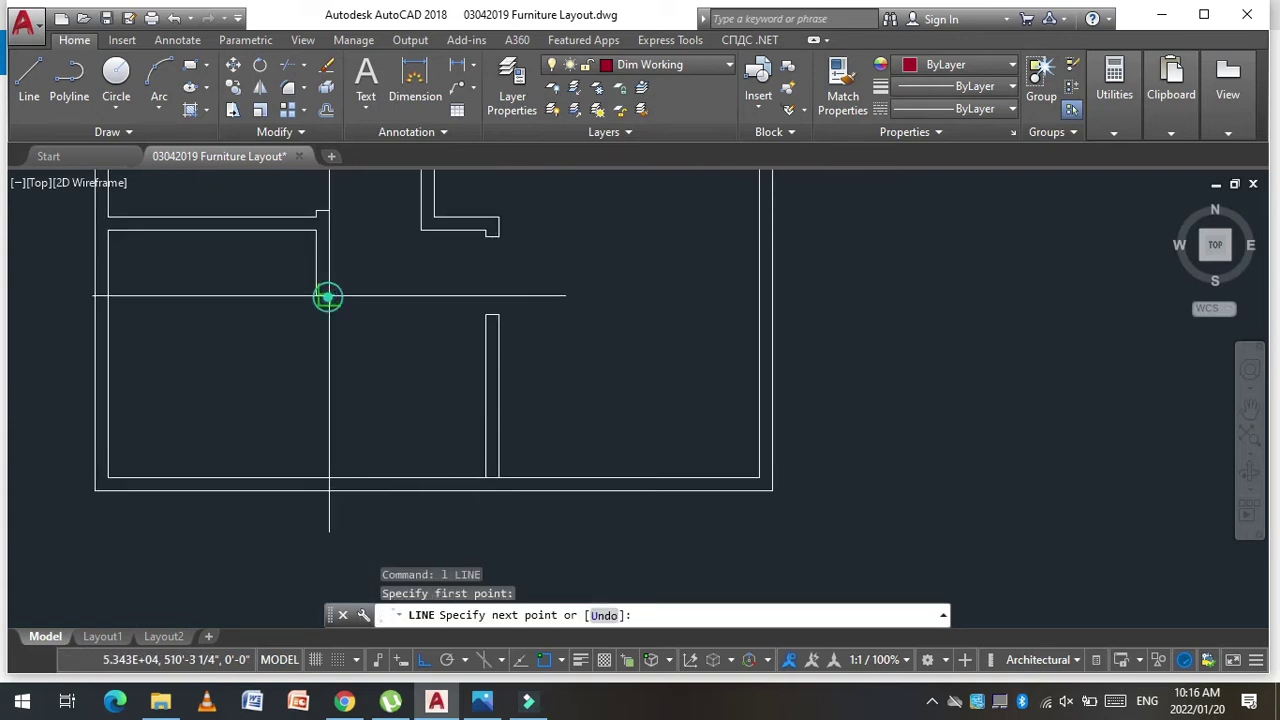
{"action": "key", "text": "Escape"}
{"action": "key", "text": "Escape"}
{"action": "key", "text": "Escape"}
{"action": "key", "text": "Escape"}
{"action": "scroll", "coordinate": [486, 481], "scroll_direction": "up", "scroll_amount": 2}
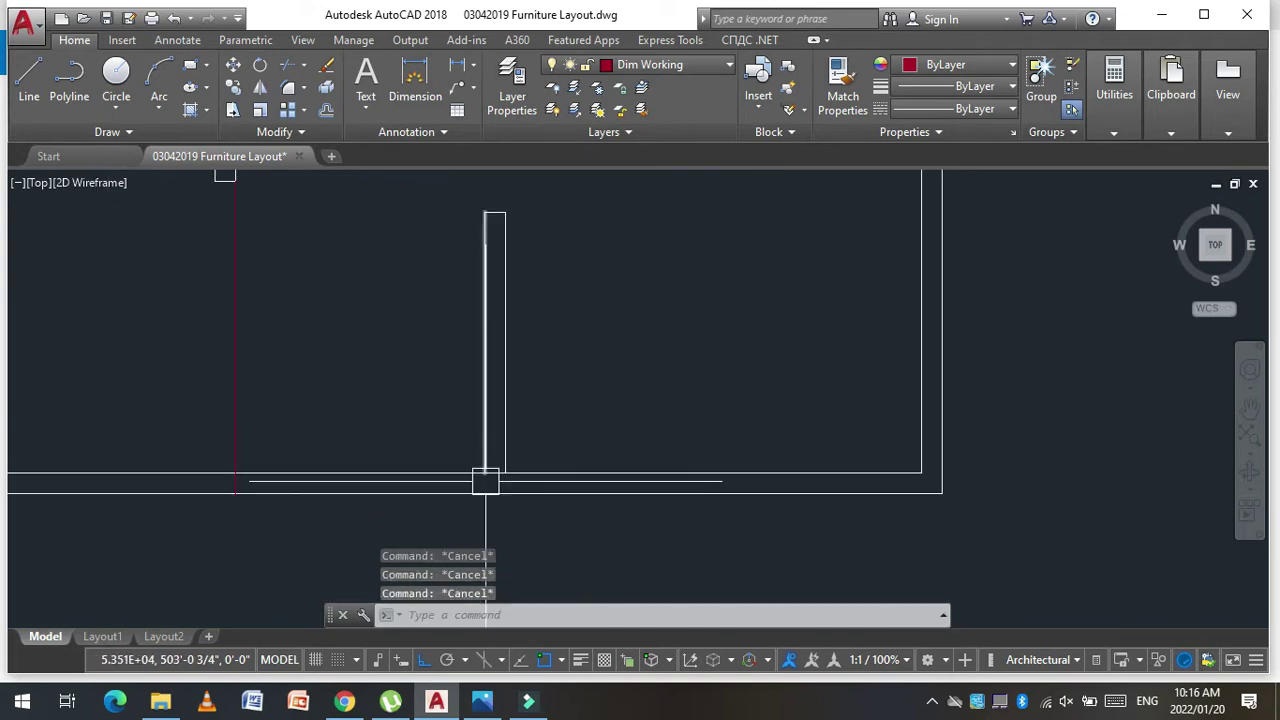
{"action": "type", "text": "ex"}
{"action": "key", "text": "Return"}
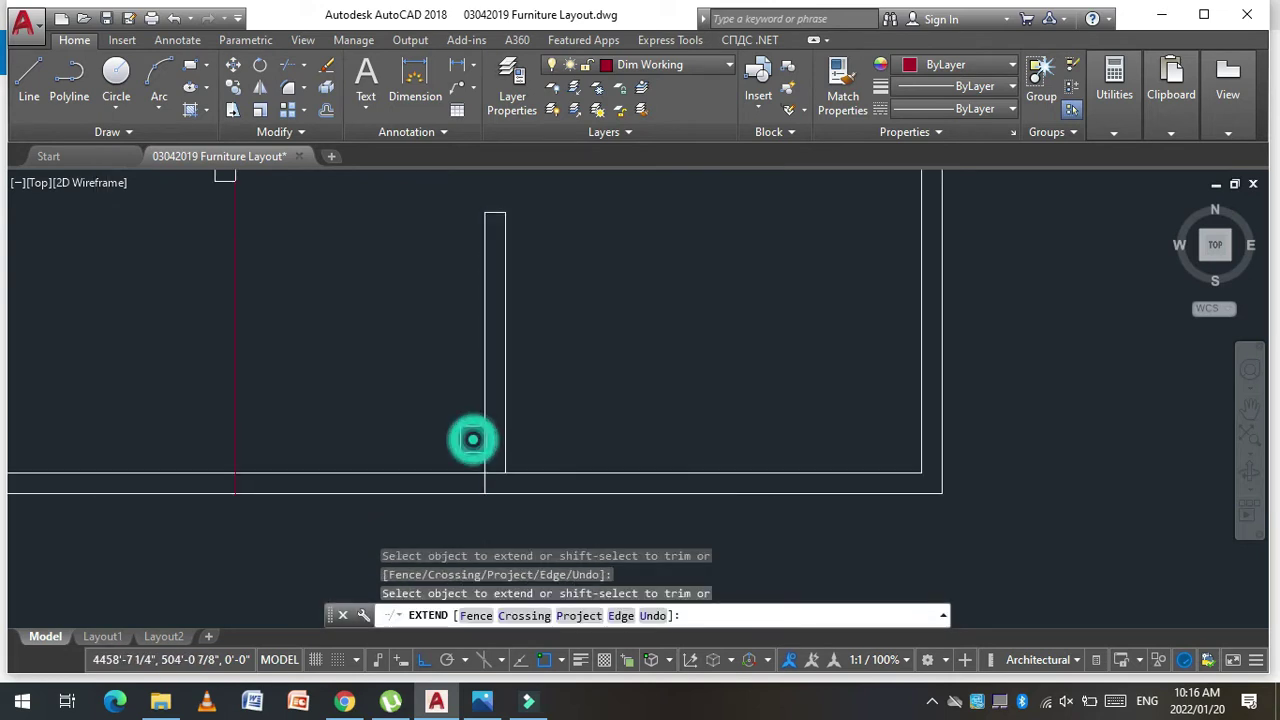
{"action": "key", "text": "Escape"}
{"action": "key", "text": "Escape"}
Step: Offset the partition line twice to the left to mark the two door jambs
{"action": "type", "text": "o"}
{"action": "key", "text": "Return"}
{"action": "key", "text": "Return"}
{"action": "left_click", "coordinate": [473, 438]}
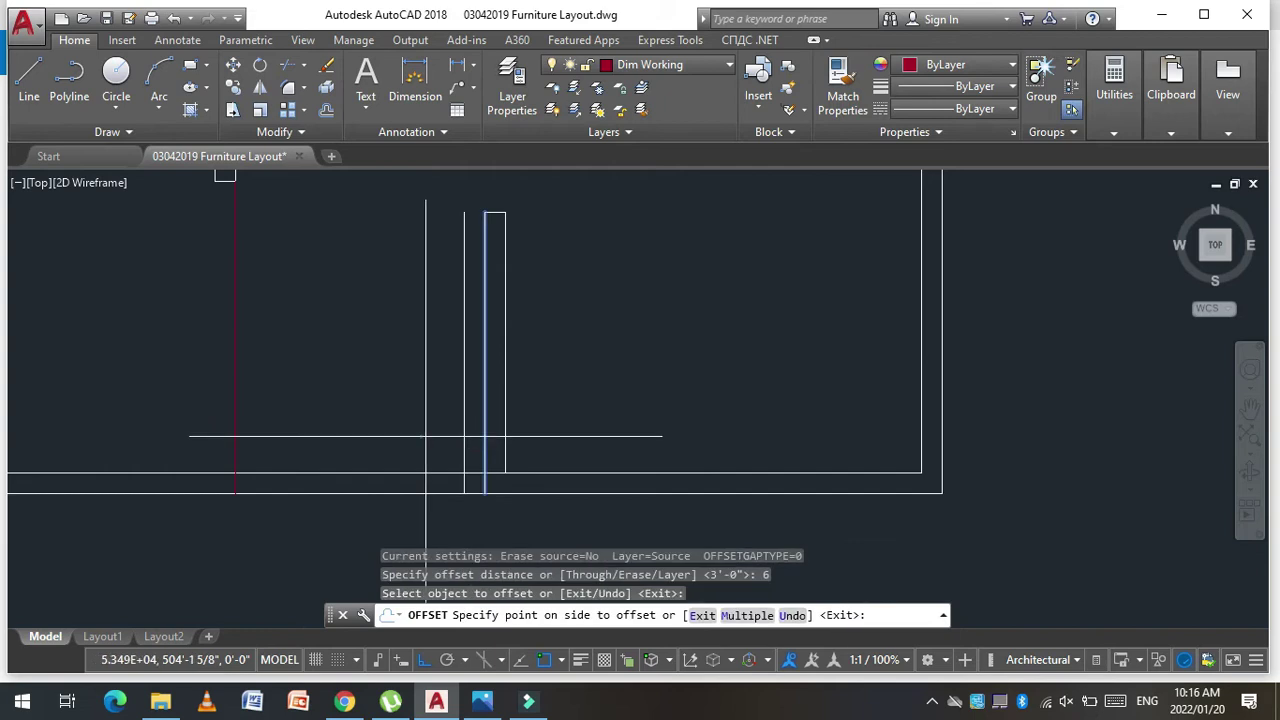
{"action": "left_click", "coordinate": [421, 436]}
{"action": "key", "text": "Escape"}
{"action": "key", "text": "Escape"}
{"action": "key", "text": "Escape"}
{"action": "type", "text": "o"}
{"action": "key", "text": "Return"}
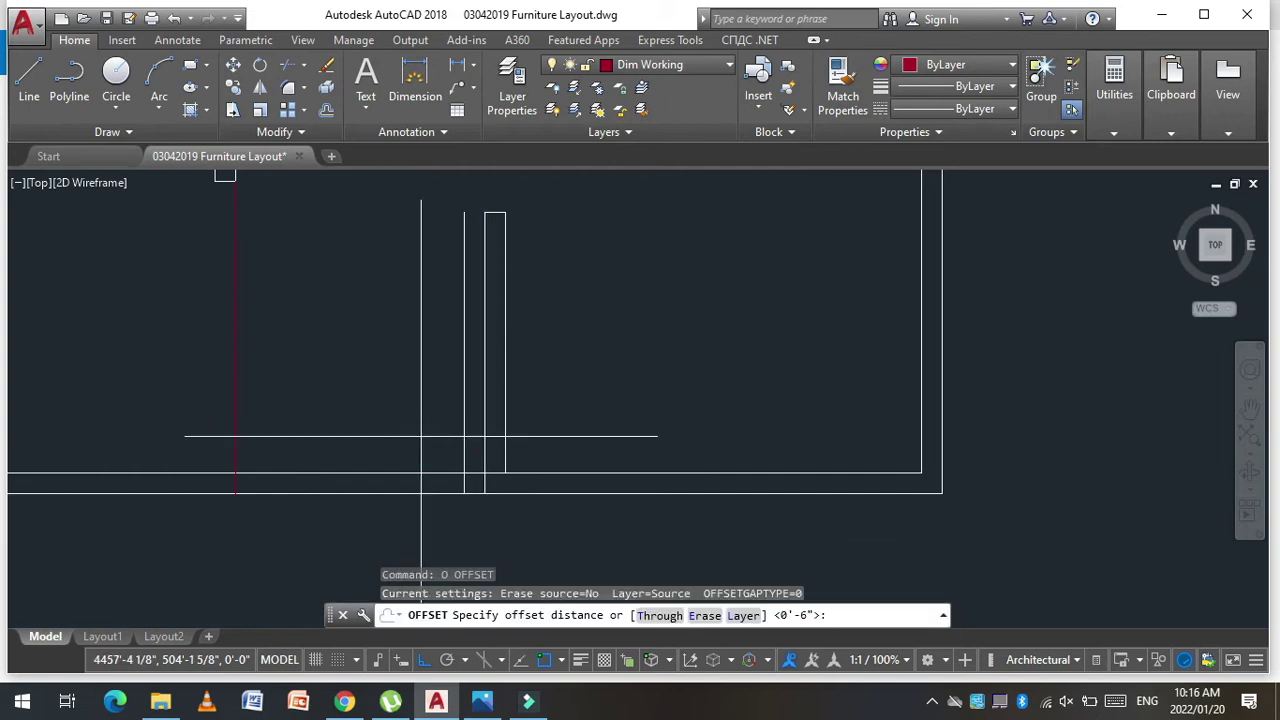
{"action": "key", "text": "Return"}
{"action": "left_click", "coordinate": [462, 431]}
{"action": "left_click", "coordinate": [417, 434]}
{"action": "key", "text": "Escape"}
{"action": "key", "text": "Escape"}
{"action": "key", "text": "Escape"}
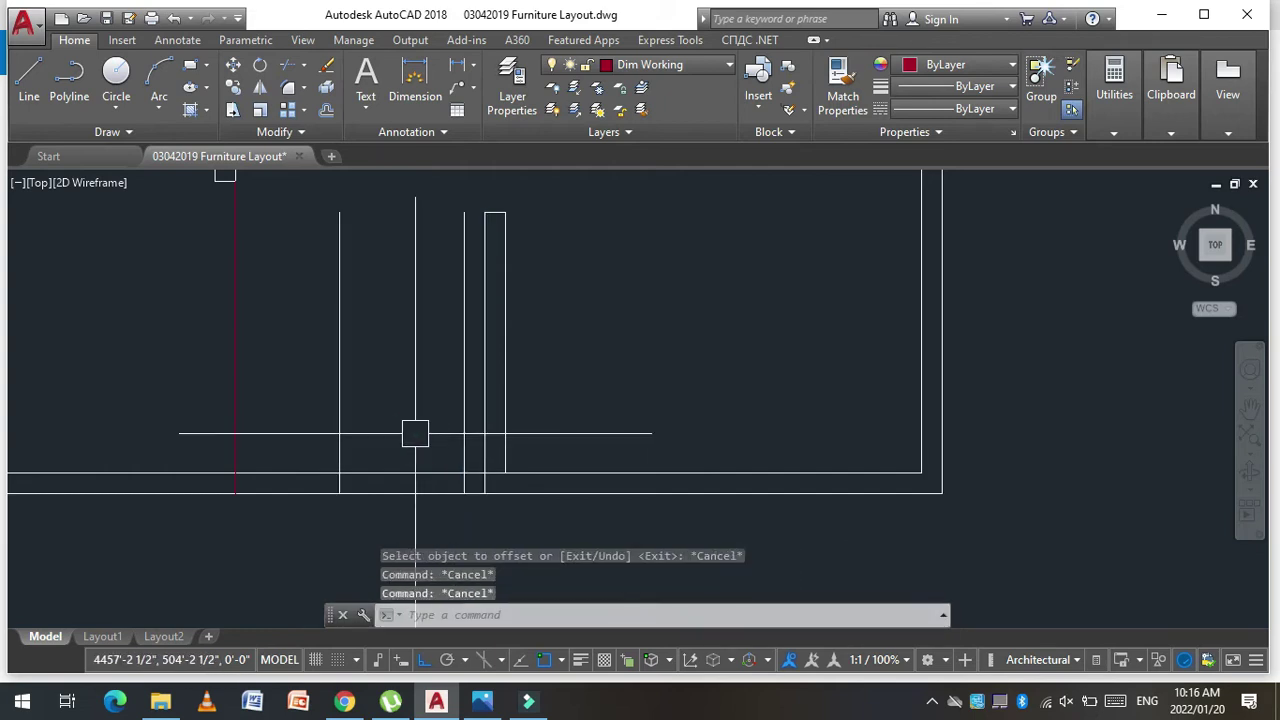
Step: Trim the new vertical jamb line above the wall
{"action": "type", "text": "tr"}
{"action": "key", "text": "Return"}
{"action": "left_click", "coordinate": [386, 462]}
{"action": "key", "text": "Return"}
{"action": "left_click", "coordinate": [336, 420]}
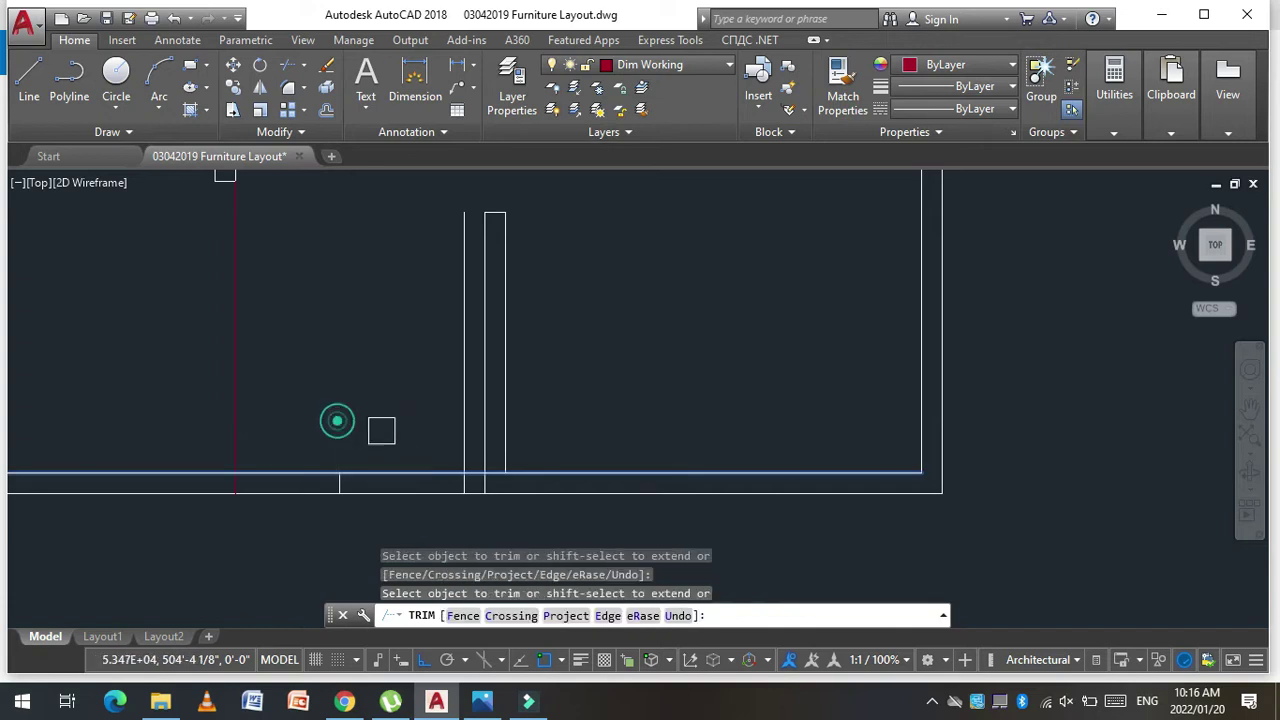
{"action": "key", "text": "Escape"}
Step: Trim the jamb lines and cut the bottom wall lines between the jambs
{"action": "type", "text": "tr"}
{"action": "key", "text": "Return"}
{"action": "left_click", "coordinate": [460, 415]}
{"action": "left_click", "coordinate": [416, 470]}
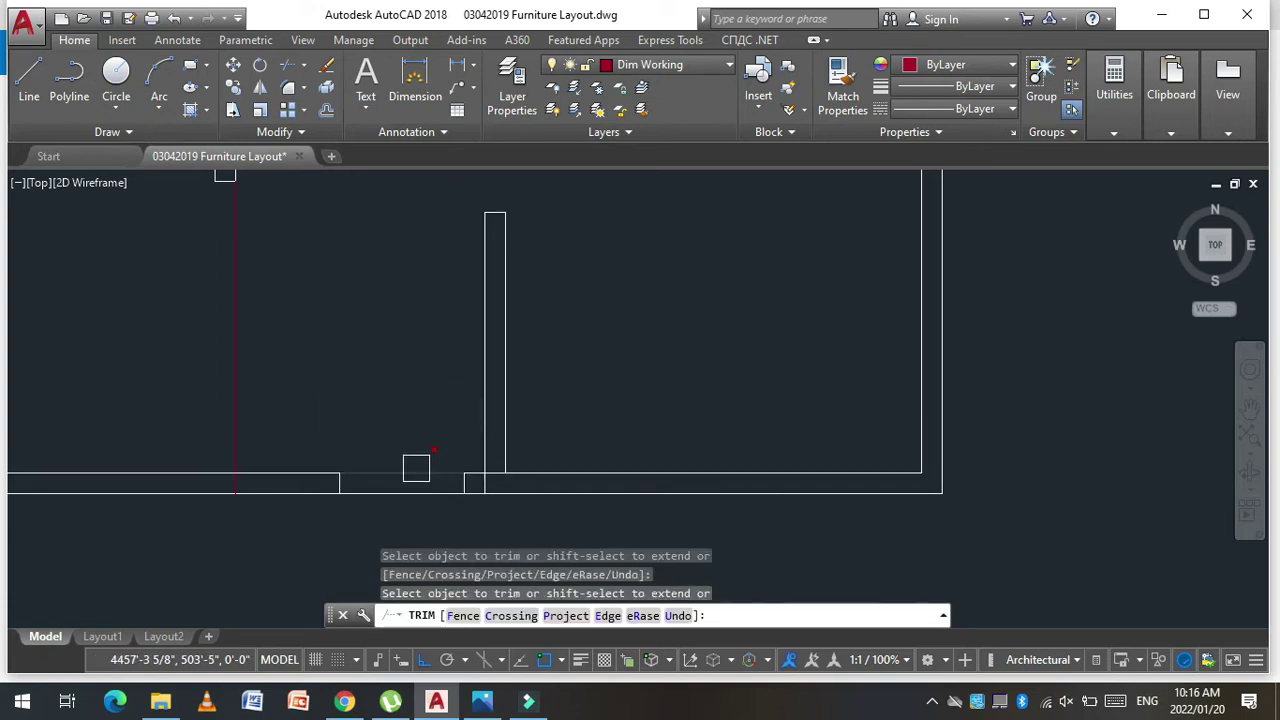
{"action": "left_click", "coordinate": [395, 495]}
{"action": "scroll", "coordinate": [484, 477], "scroll_direction": "up", "scroll_amount": 3}
{"action": "left_click", "coordinate": [507, 463]}
{"action": "scroll", "coordinate": [508, 470], "scroll_direction": "down", "scroll_amount": 3}
{"action": "scroll", "coordinate": [555, 476], "scroll_direction": "down", "scroll_amount": 2}
{"action": "scroll", "coordinate": [640, 476], "scroll_direction": "up", "scroll_amount": 2}
{"action": "key", "text": "Escape"}
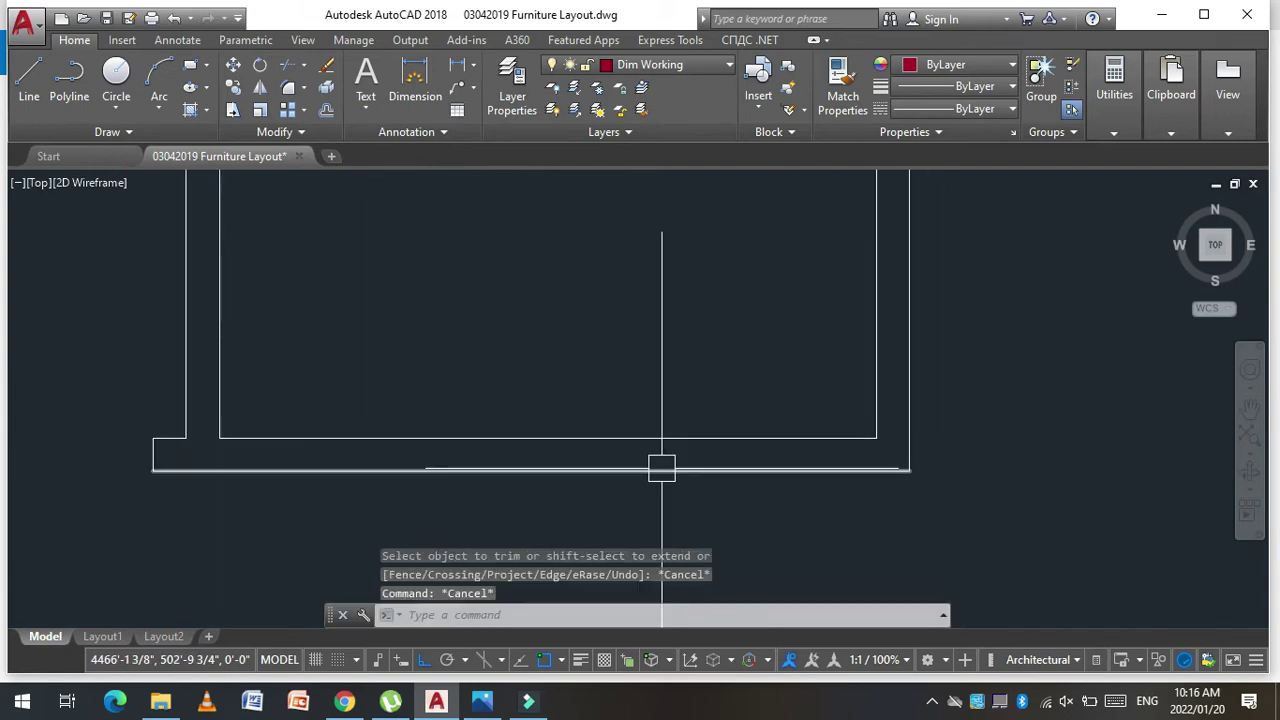
{"action": "type", "text": "1"}
Step: Offset the vertical guide line by 30 to both sides on the bottom wall
{"action": "key", "text": "Return"}
{"action": "scroll", "coordinate": [497, 438], "scroll_direction": "down", "scroll_amount": 2}
{"action": "left_click", "coordinate": [538, 439]}
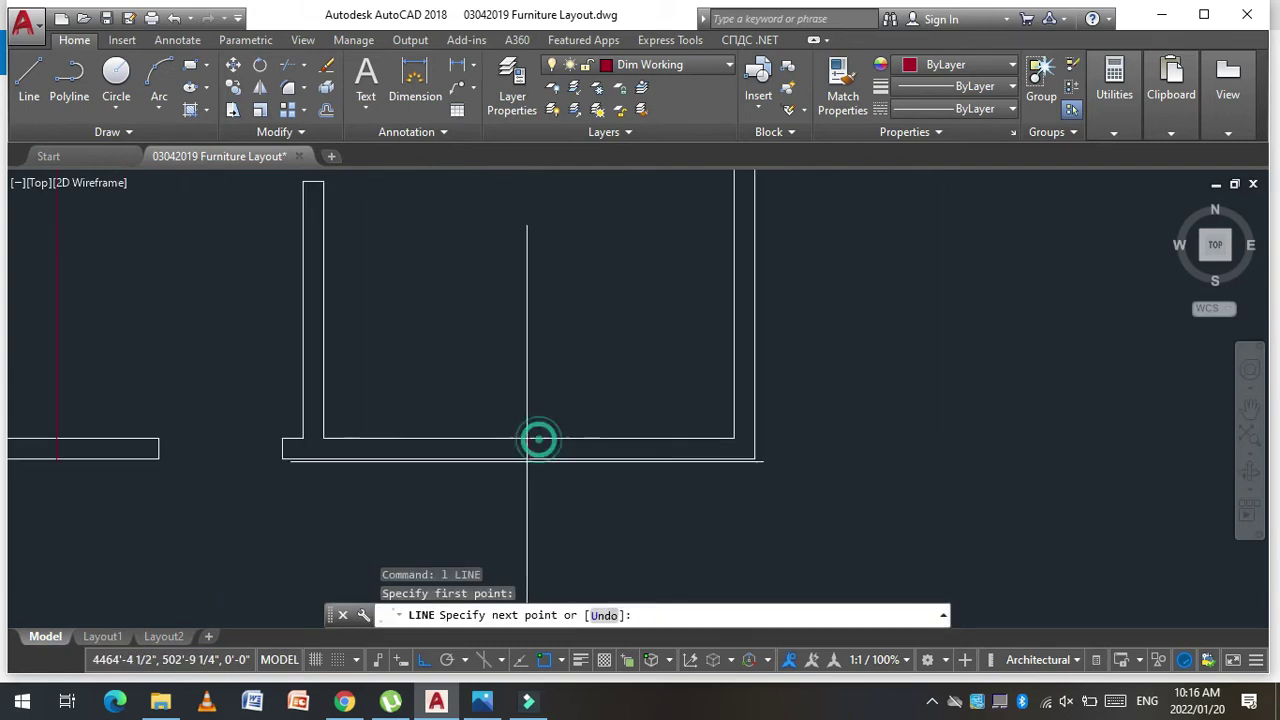
{"action": "key", "text": "Escape"}
{"action": "key", "text": "Escape"}
{"action": "key", "text": "Escape"}
{"action": "type", "text": "o"}
{"action": "key", "text": "Return"}
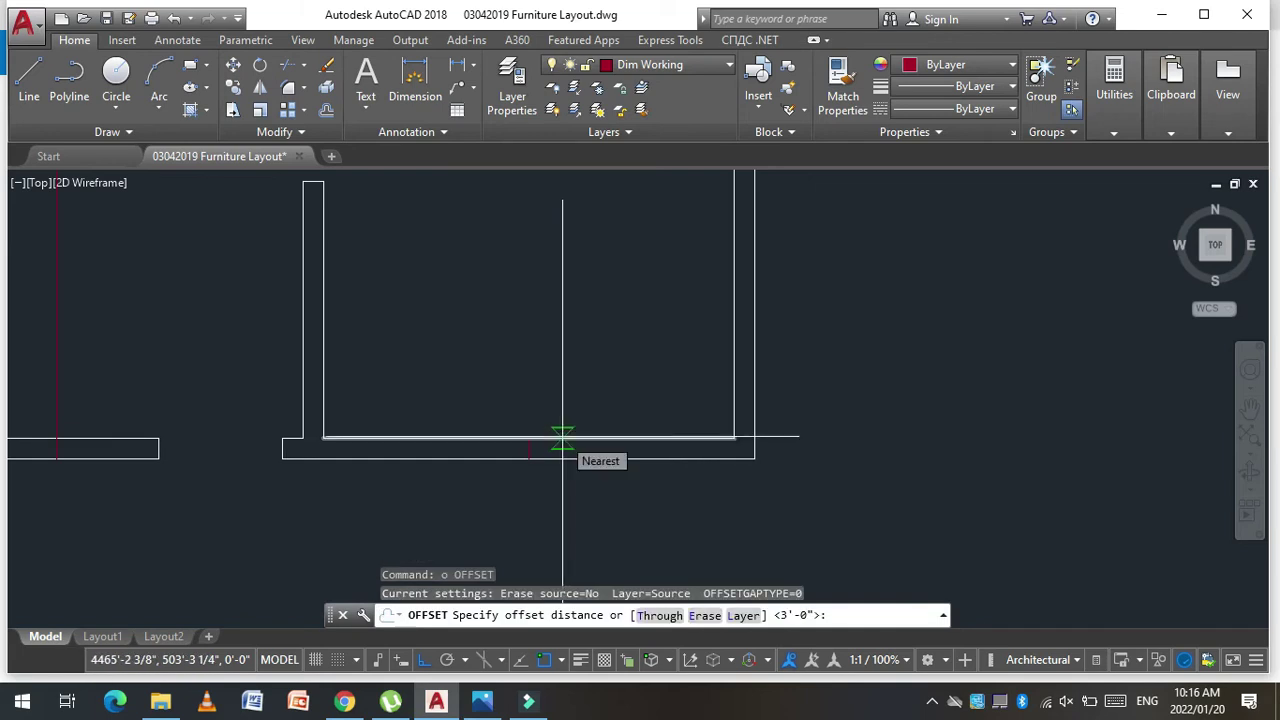
{"action": "key", "text": "Return"}
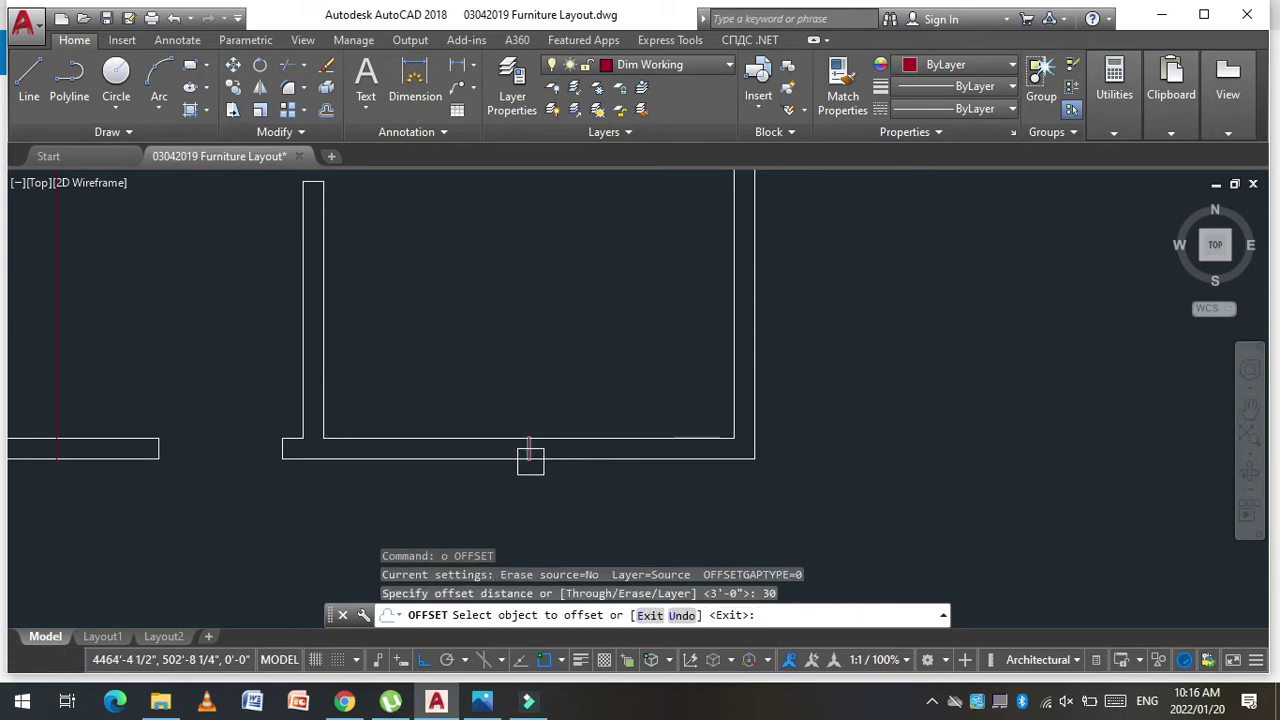
{"action": "left_click", "coordinate": [526, 458]}
{"action": "left_click", "coordinate": [474, 472]}
{"action": "left_click", "coordinate": [524, 460]}
{"action": "left_click", "coordinate": [580, 463]}
{"action": "key", "text": "Escape"}
{"action": "key", "text": "Escape"}
{"action": "key", "text": "Escape"}
Step: Erase the extra guide line
{"action": "type", "text": "e"}
{"action": "key", "text": "Return"}
{"action": "left_click_drag", "start_coordinate": [517, 369], "coordinate": [535, 477]}
{"action": "key", "text": "Escape"}
{"action": "scroll", "coordinate": [535, 477], "scroll_direction": "up", "scroll_amount": 2}
{"action": "scroll", "coordinate": [514, 437], "scroll_direction": "down", "scroll_amount": 2}
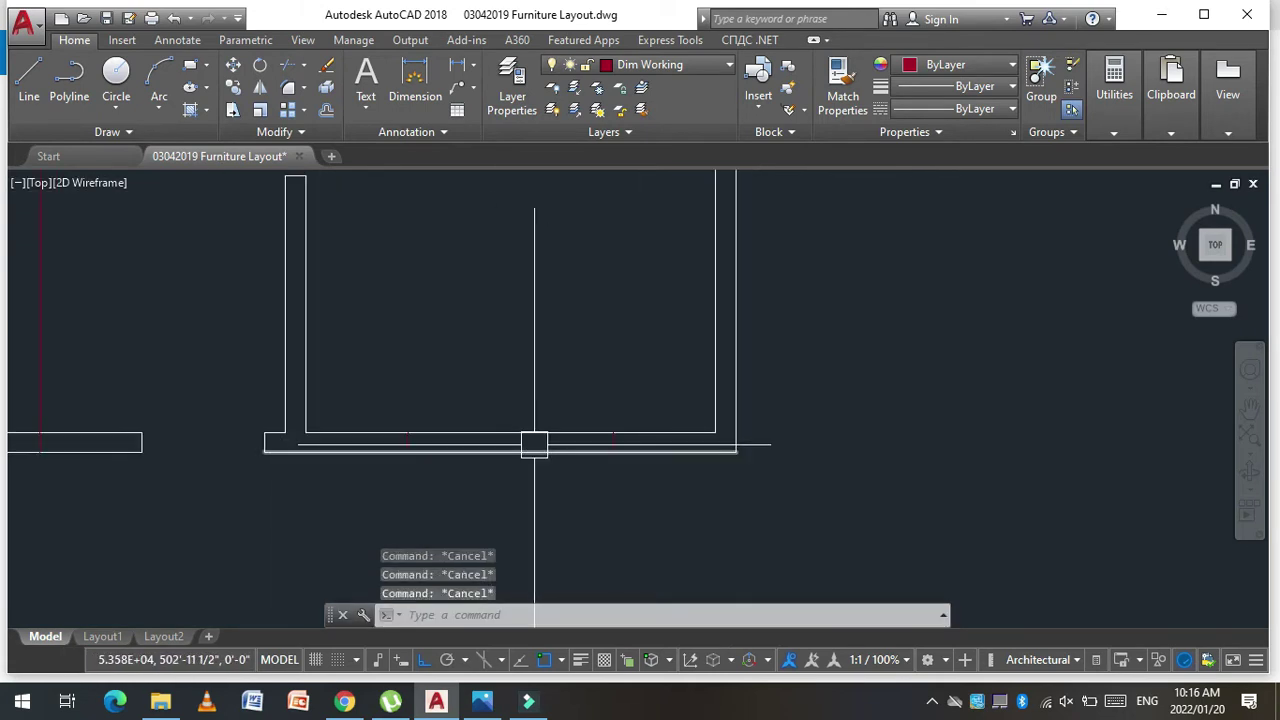
Step: Trim the bottom wall segment between the doorway guides
{"action": "type", "text": "tr"}
{"action": "key", "text": "Return"}
{"action": "key", "text": "Return"}
{"action": "left_click", "coordinate": [497, 453]}
{"action": "key", "text": "Escape"}
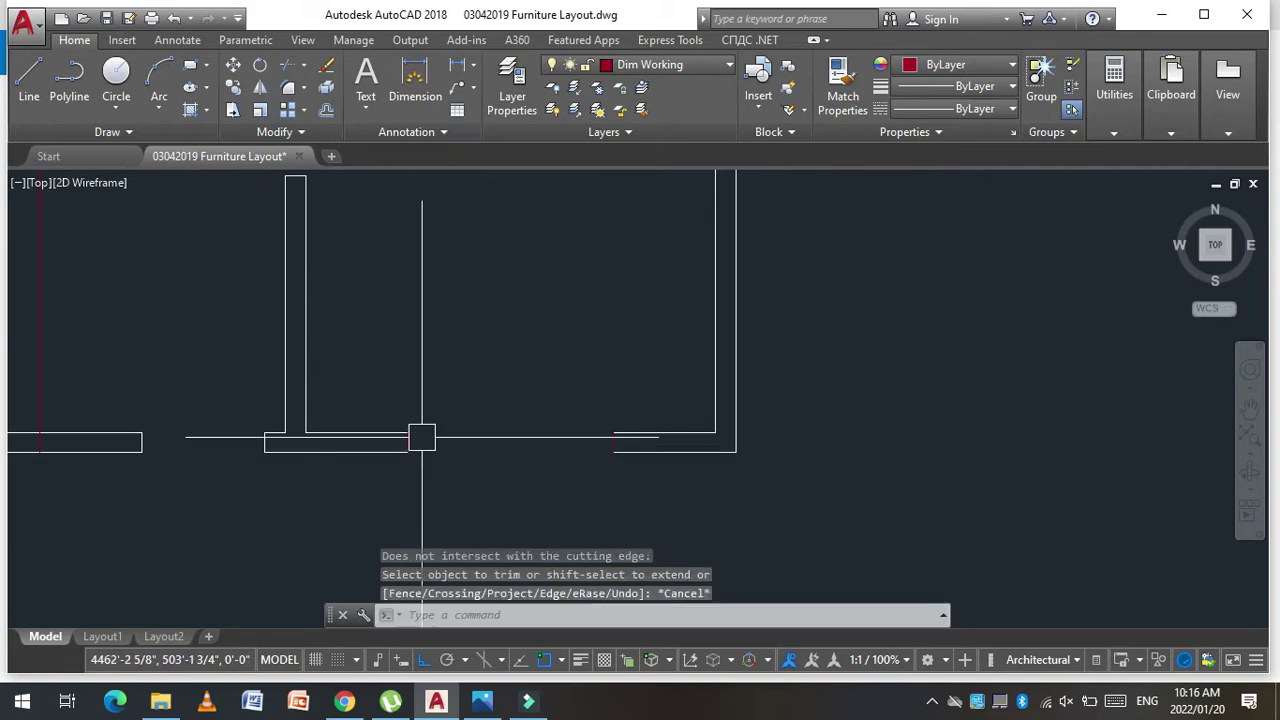
{"action": "key", "text": "Escape"}
{"action": "key", "text": "Escape"}
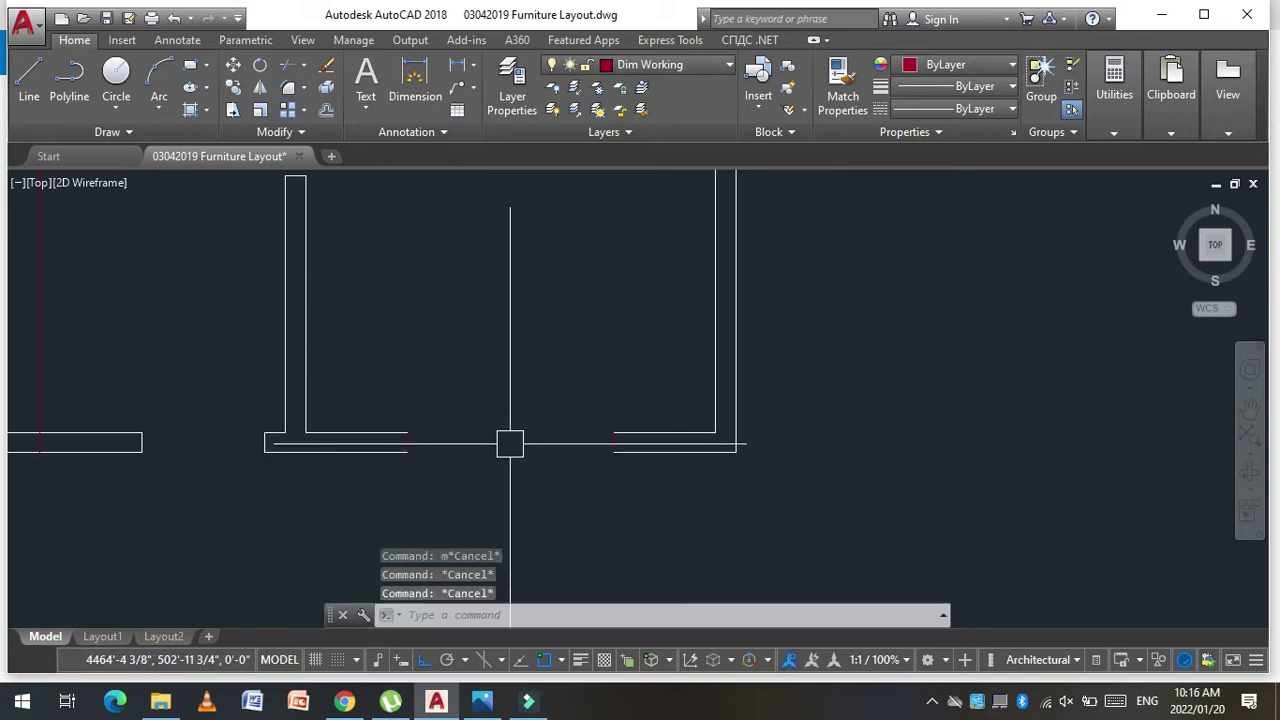
{"action": "type", "text": "ma"}
{"action": "key", "text": "Return"}
Step: Match the right wall line's properties onto the lines windowed near the bottom wall
{"action": "left_click", "coordinate": [654, 452]}
{"action": "left_click", "coordinate": [377, 375]}
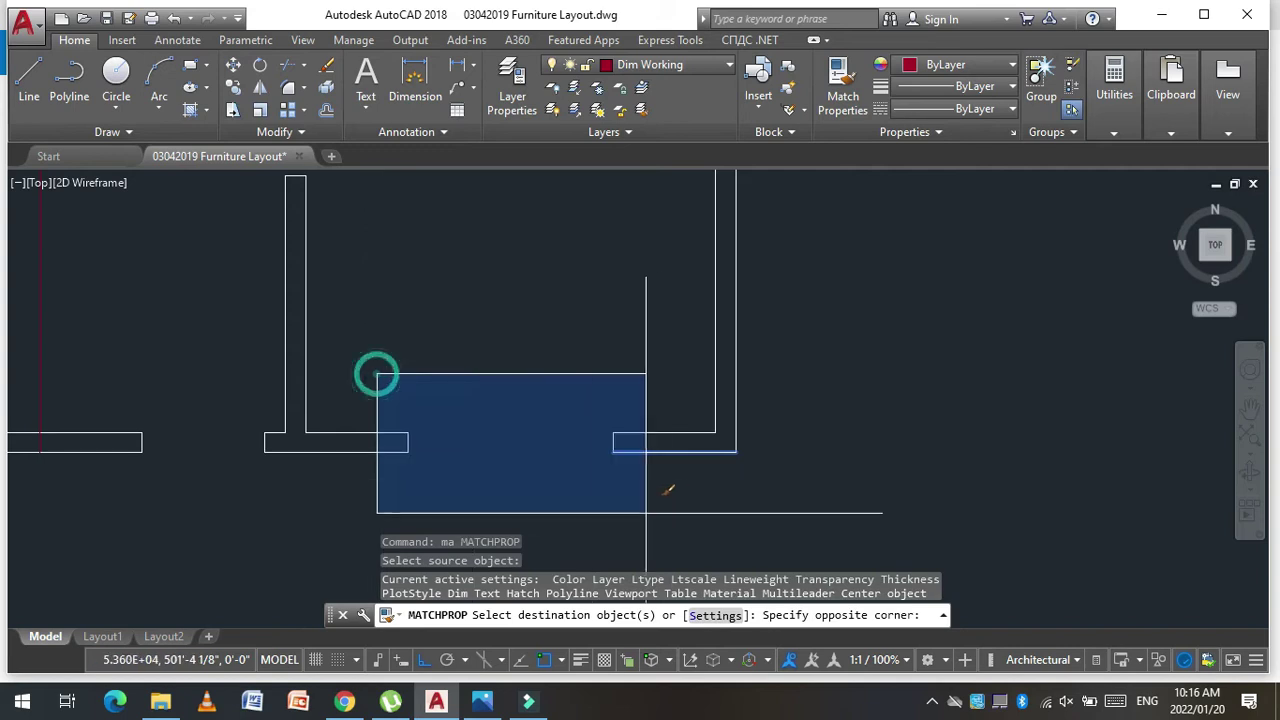
{"action": "left_click", "coordinate": [614, 485]}
{"action": "scroll", "coordinate": [602, 452], "scroll_direction": "down", "scroll_amount": 4}
{"action": "scroll", "coordinate": [300, 430], "scroll_direction": "up", "scroll_amount": 4}
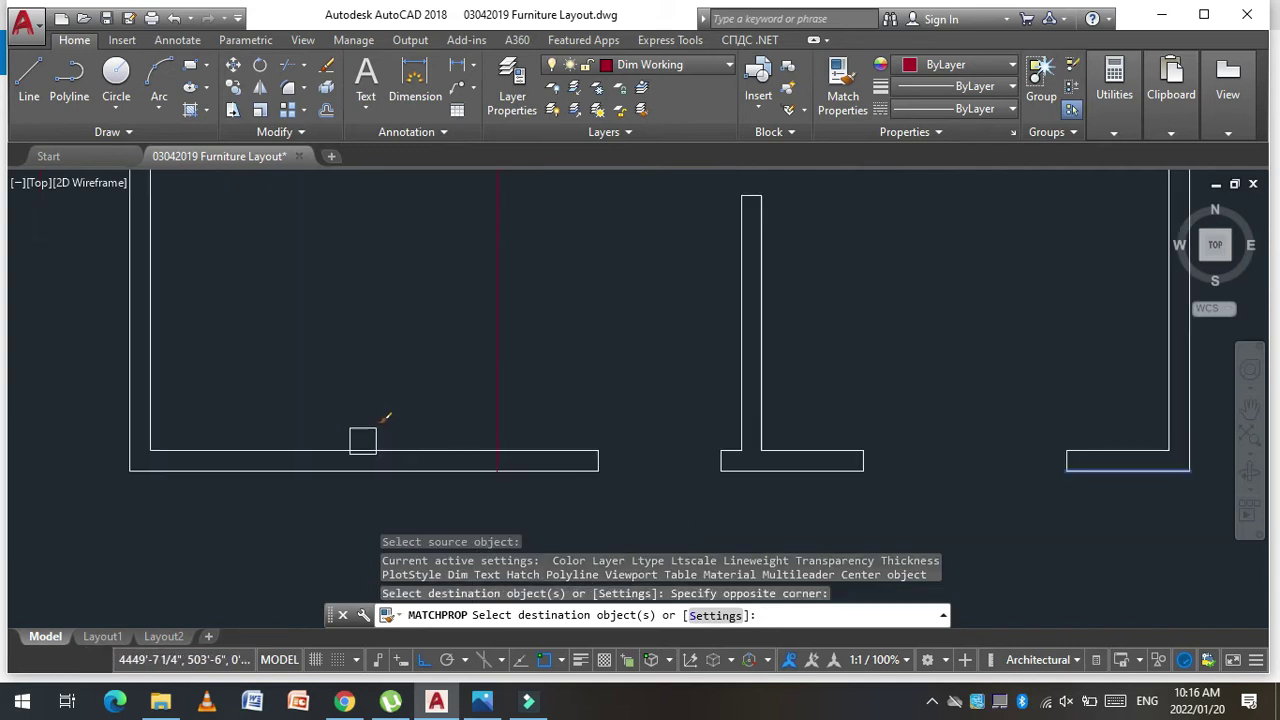
{"action": "key", "text": "Escape"}
{"action": "key", "text": "Escape"}
{"action": "key", "text": "Escape"}
{"action": "scroll", "coordinate": [380, 443], "scroll_direction": "down", "scroll_amount": 2}
{"action": "key", "text": "Escape"}
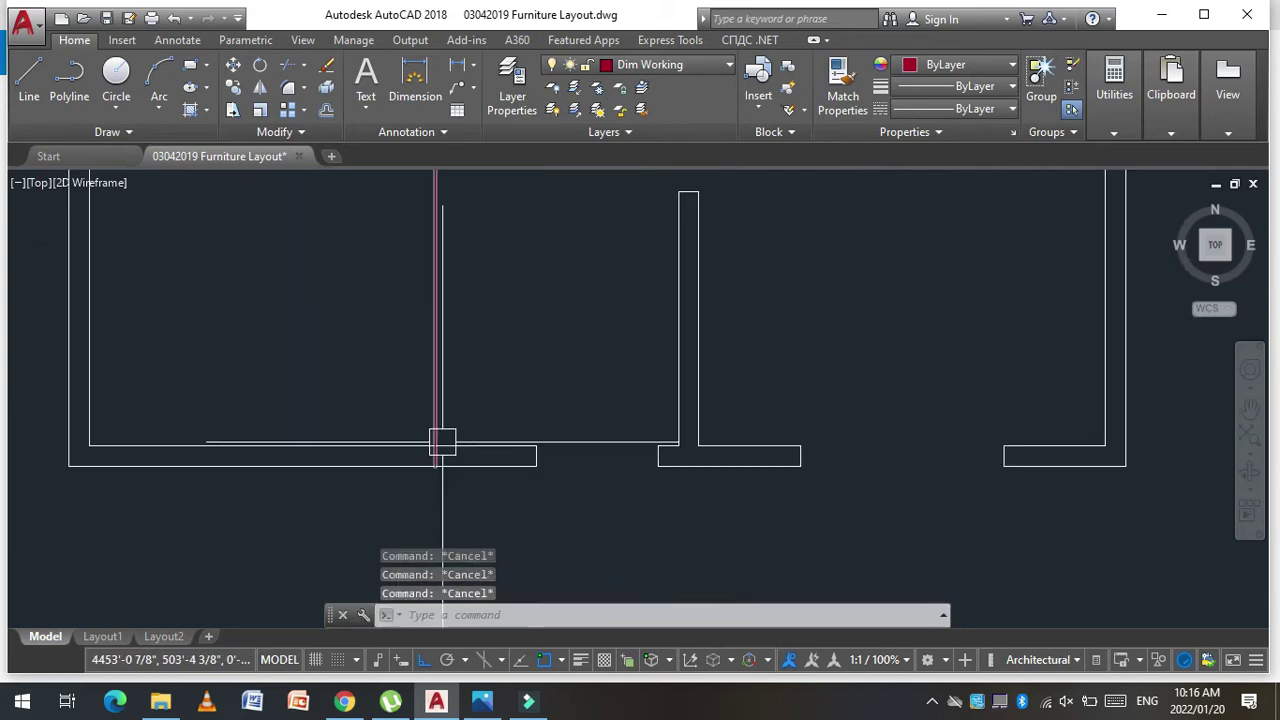
Step: Pan along the bottom wall and start, then cancel, a trim and a line
{"action": "middle_click_drag", "start_coordinate": [439, 450], "coordinate": [434, 452]}
{"action": "scroll", "coordinate": [399, 377], "scroll_direction": "up", "scroll_amount": 2}
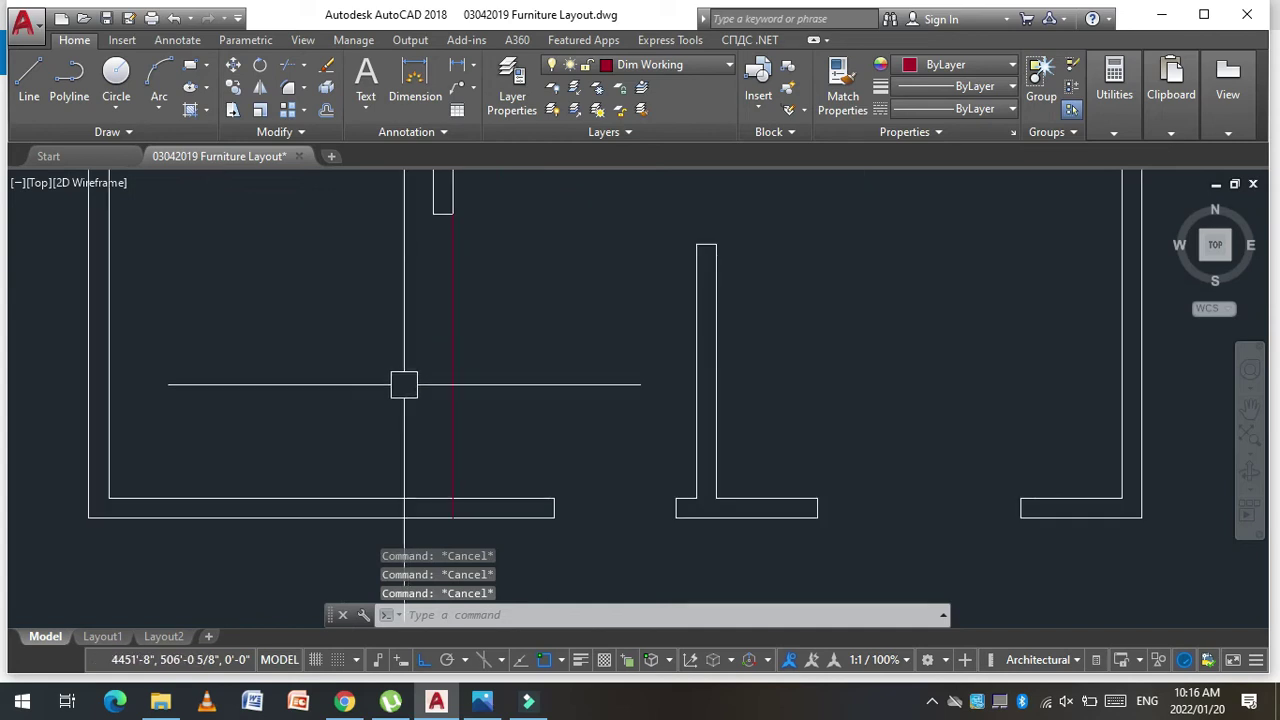
{"action": "type", "text": "tr"}
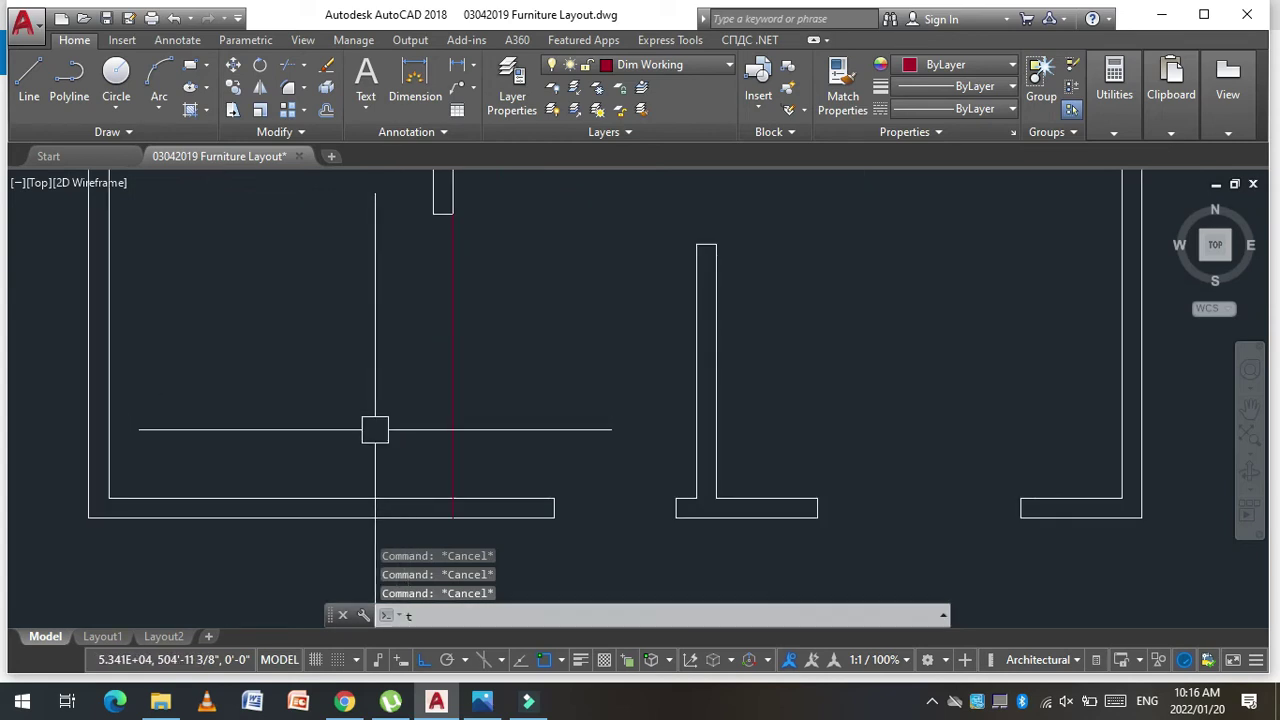
{"action": "key", "text": "Return"}
{"action": "key", "text": "Return"}
{"action": "key", "text": "Escape"}
{"action": "key", "text": "Escape"}
{"action": "key", "text": "Escape"}
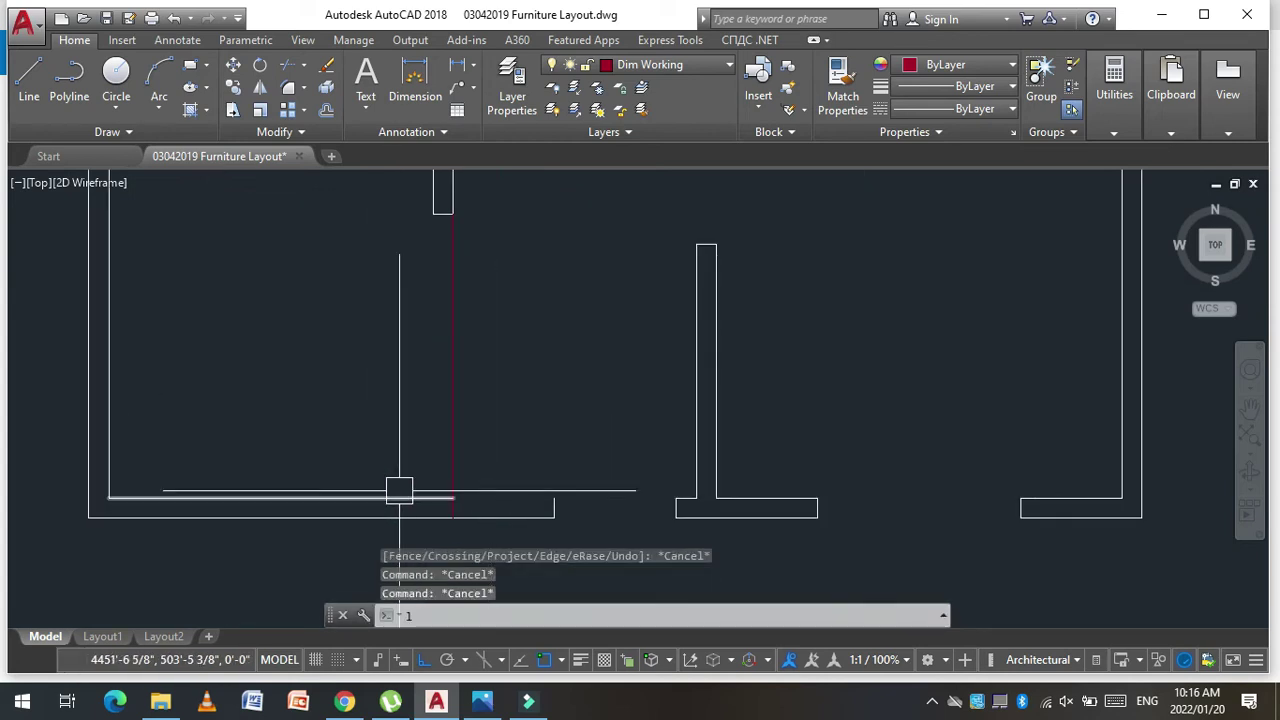
{"action": "key", "text": "Return"}
{"action": "left_click", "coordinate": [285, 500]}
{"action": "key", "text": "Escape"}
{"action": "key", "text": "Escape"}
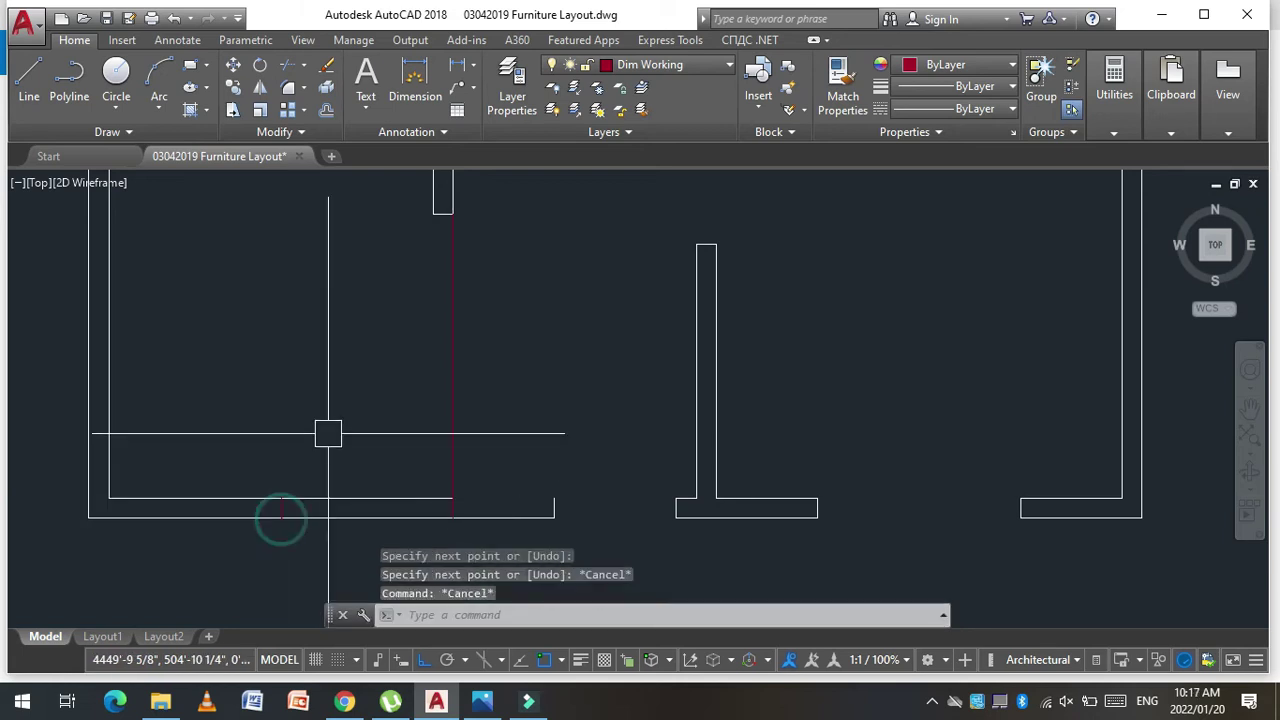
Step: Offset a bottom wall line to one side, then abandon the erase command
{"action": "type", "text": "o"}
{"action": "key", "text": "Return"}
{"action": "key", "text": "Return"}
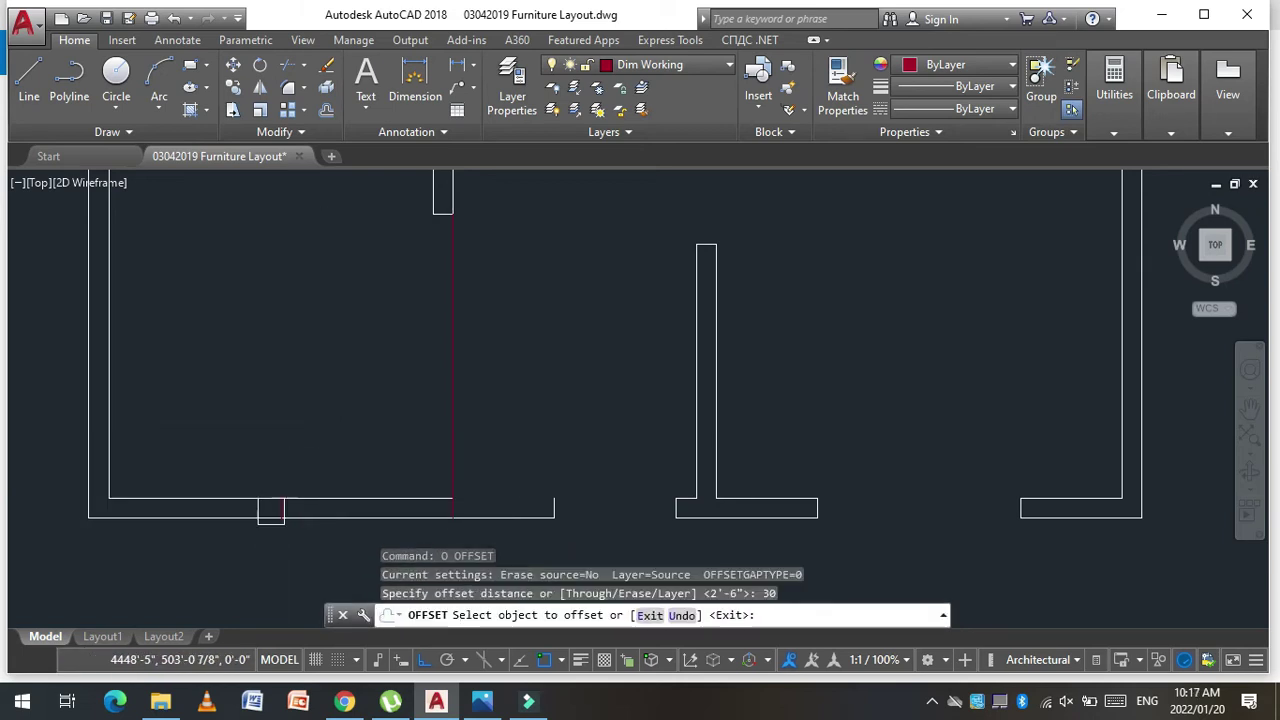
{"action": "left_click", "coordinate": [277, 517]}
{"action": "left_click", "coordinate": [270, 535]}
{"action": "key", "text": "Escape"}
{"action": "key", "text": "Escape"}
{"action": "key", "text": "Escape"}
{"action": "key", "text": "Escape"}
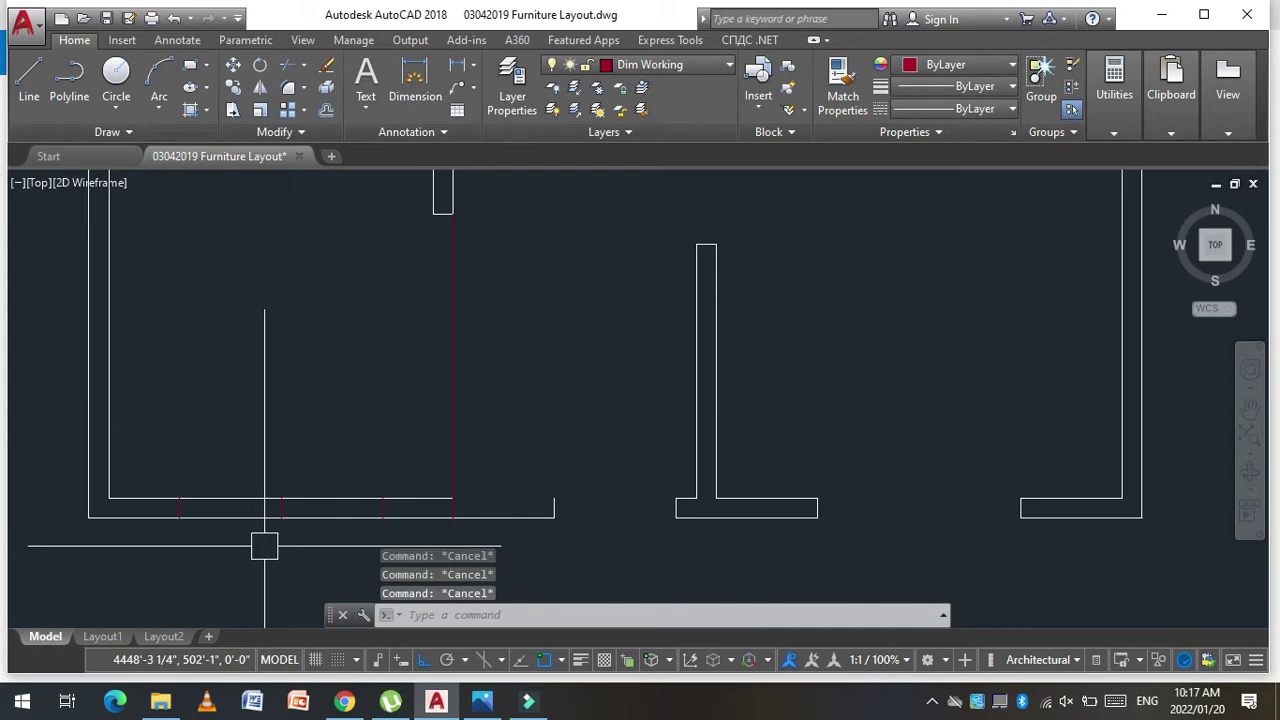
{"action": "type", "text": "e"}
{"action": "key", "text": "Return"}
{"action": "key", "text": "Escape"}
{"action": "key", "text": "Escape"}
{"action": "scroll", "coordinate": [256, 412], "scroll_direction": "down", "scroll_amount": 2}
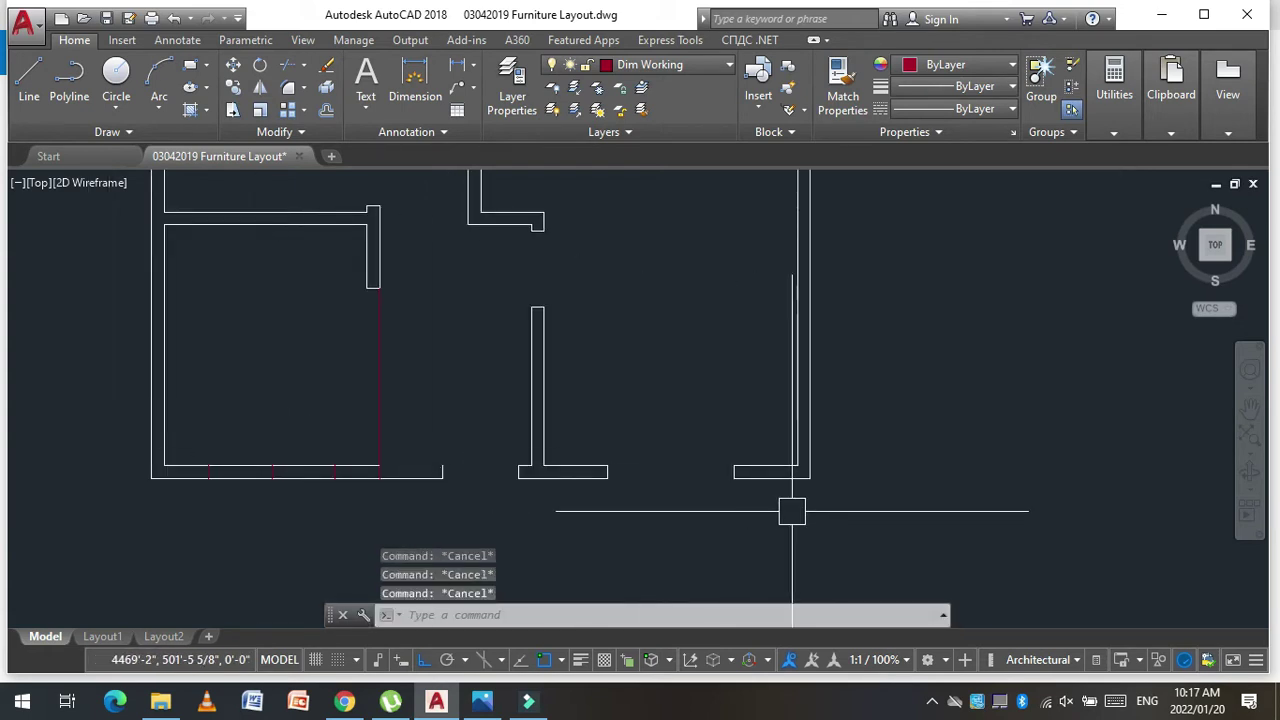
{"action": "scroll", "coordinate": [816, 497], "scroll_direction": "up", "scroll_amount": 2}
Step: Measure the distance between two points on the wall, reading 3'-0"
{"action": "type", "text": "di"}
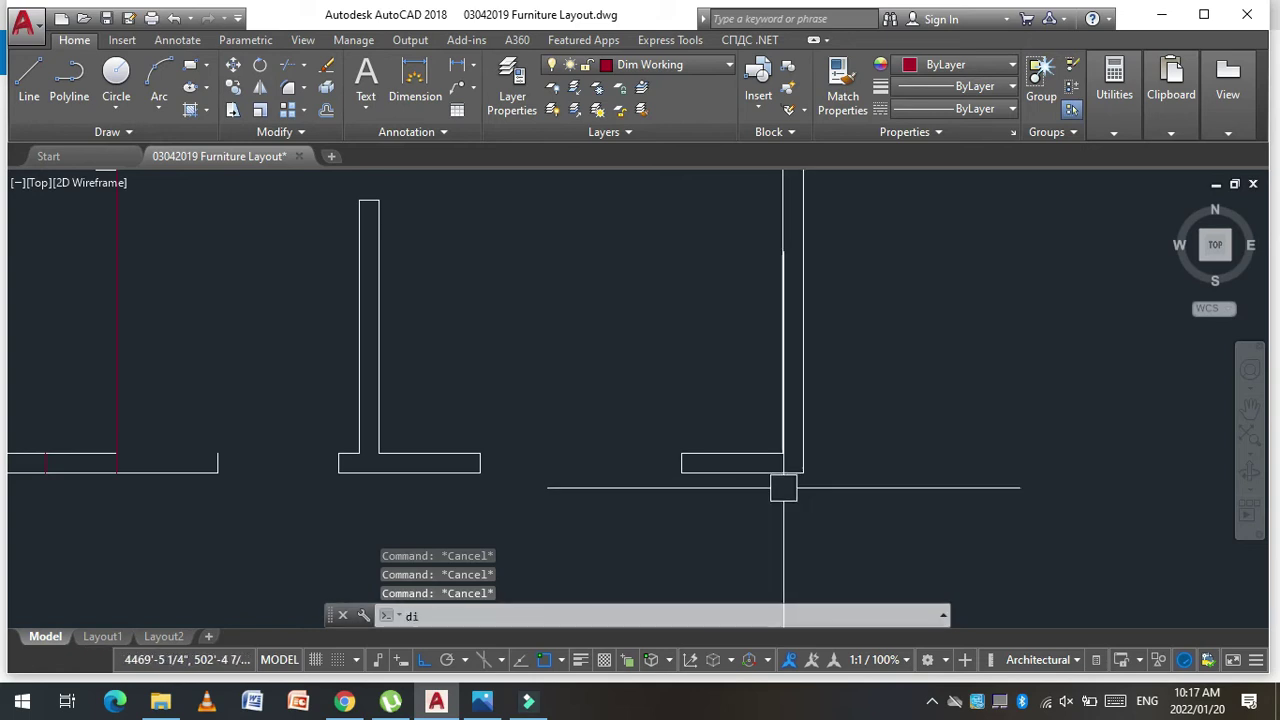
{"action": "key", "text": "Return"}
{"action": "left_click", "coordinate": [803, 472]}
{"action": "left_click", "coordinate": [682, 472]}
{"action": "scroll", "coordinate": [617, 389], "scroll_direction": "down", "scroll_amount": 2}
{"action": "key", "text": "Escape"}
{"action": "key", "text": "Escape"}
{"action": "scroll", "coordinate": [93, 401], "scroll_direction": "up", "scroll_amount": 2}
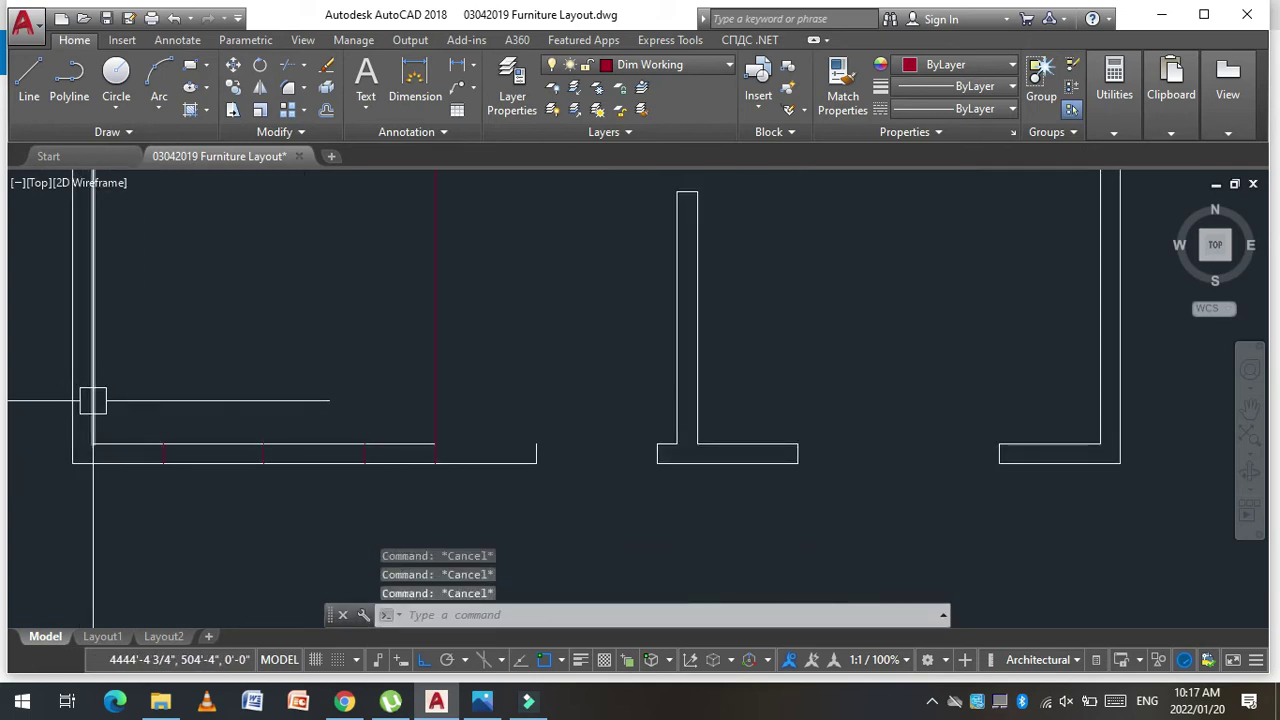
Step: Offset a vertical line 30 units to the right to mark the opening's first side
{"action": "type", "text": "o"}
{"action": "key", "text": "Return"}
{"action": "key", "text": "Return"}
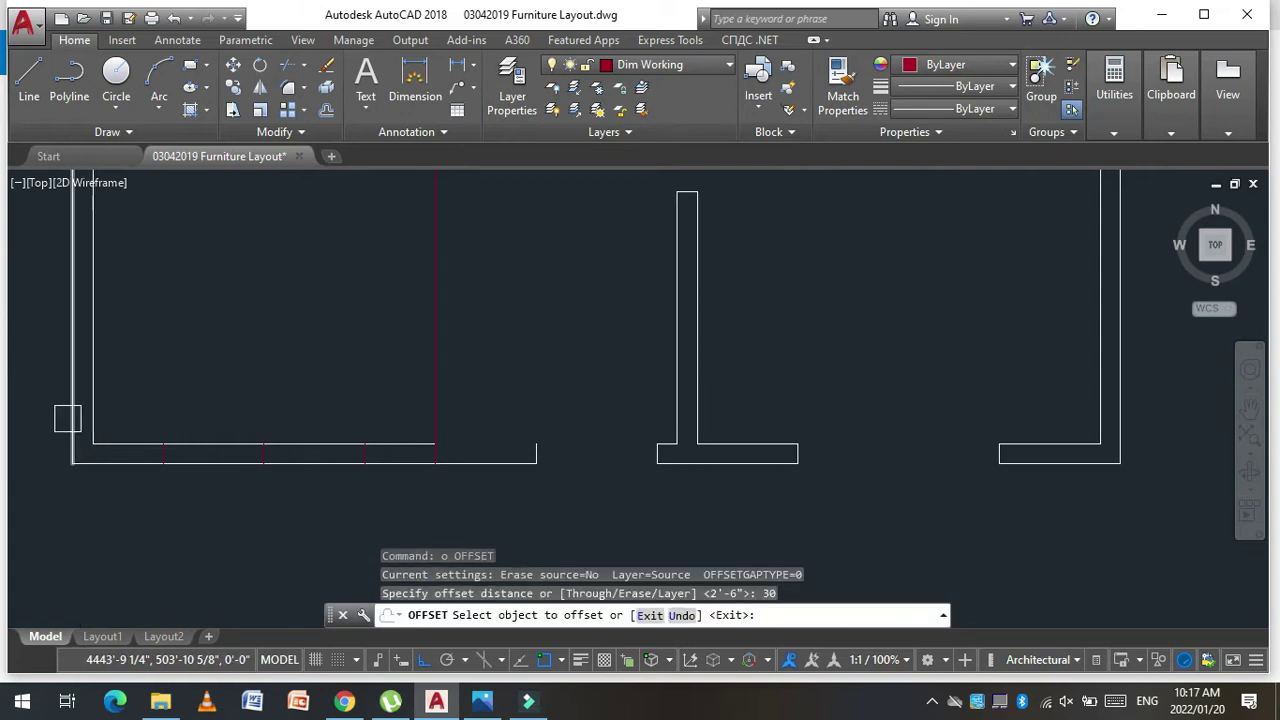
{"action": "key", "text": "Escape"}
{"action": "type", "text": "O"}
{"action": "key", "text": "Return"}
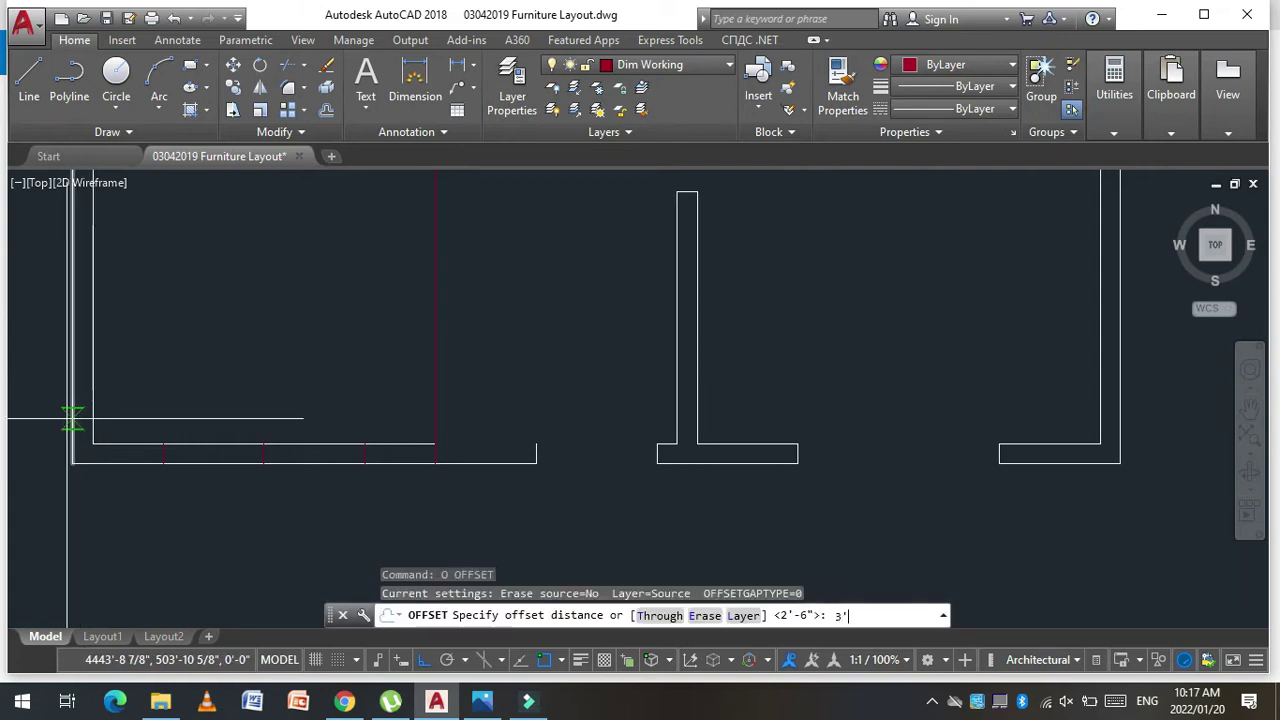
{"action": "key", "text": "Return"}
{"action": "left_click", "coordinate": [66, 417]}
{"action": "left_click", "coordinate": [231, 403]}
{"action": "key", "text": "Escape"}
Step: Erase the extra vertical line with a selection window
{"action": "key", "text": "Escape"}
{"action": "key", "text": "Escape"}
{"action": "type", "text": "e"}
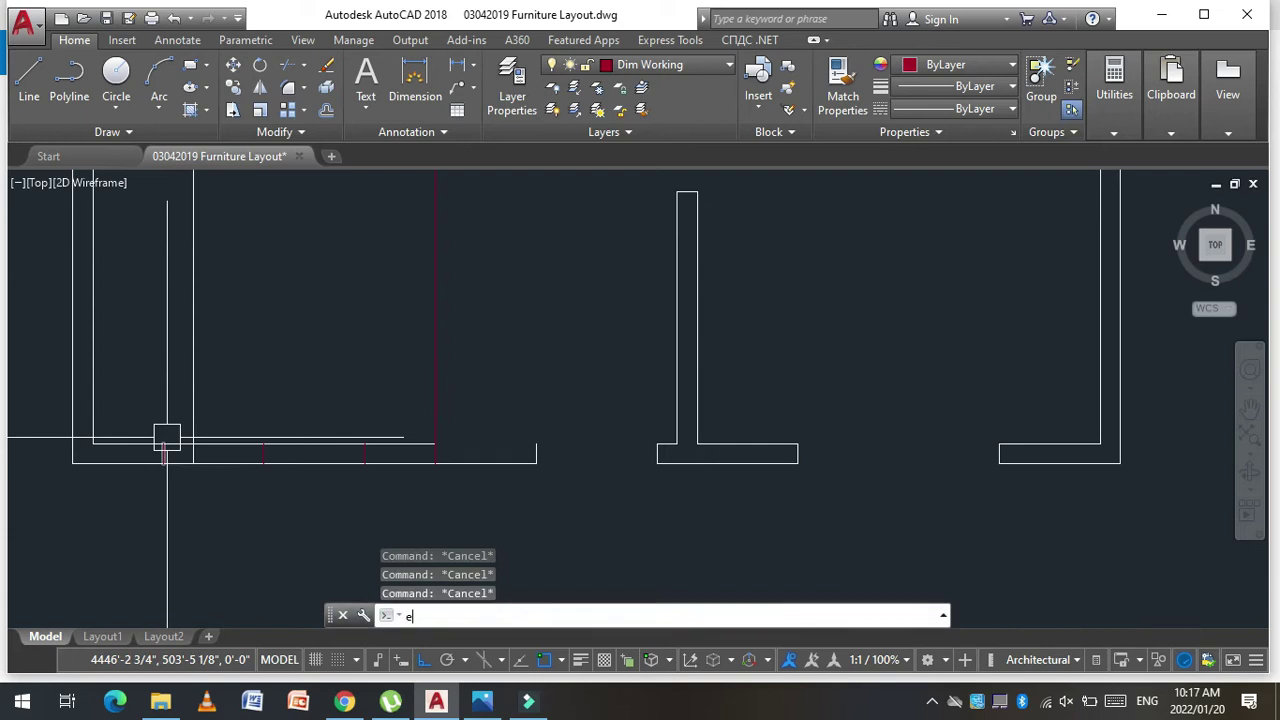
{"action": "key", "text": "Return"}
{"action": "left_click", "coordinate": [129, 400]}
{"action": "left_click", "coordinate": [386, 514]}
{"action": "key", "text": "Return"}
Step: Offset the vertical opening line 5' to the right for the other jamb
{"action": "key", "text": "Escape"}
{"action": "type", "text": "o"}
{"action": "key", "text": "Return"}
Step: Trim the bottom wall lines away between the two jamb lines
{"action": "key", "text": "Return"}
{"action": "left_click", "coordinate": [193, 414]}
{"action": "left_click", "coordinate": [274, 409]}
{"action": "key", "text": "Escape"}
{"action": "key", "text": "Escape"}
{"action": "key", "text": "Escape"}
{"action": "key", "text": "Escape"}
{"action": "type", "text": "tr"}
{"action": "key", "text": "Return"}
{"action": "left_click", "coordinate": [271, 443]}
{"action": "key", "text": "Return"}
{"action": "left_click", "coordinate": [209, 403]}
{"action": "left_click", "coordinate": [185, 400]}
{"action": "left_click", "coordinate": [394, 395]}
{"action": "key", "text": "Escape"}
{"action": "key", "text": "Escape"}
{"action": "key", "text": "Escape"}
Step: Fillet the bottom wall line into the vertical jamb line to close the wall end
{"action": "type", "text": "f"}
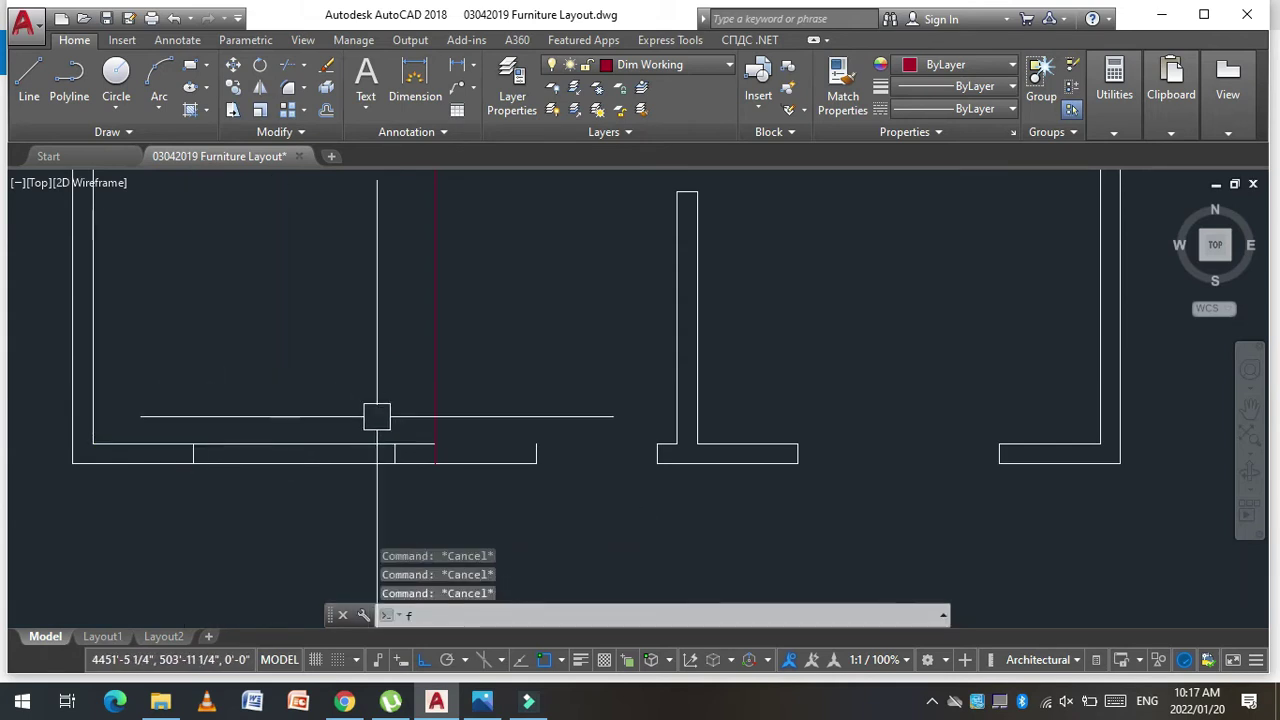
{"action": "key", "text": "Return"}
{"action": "left_click", "coordinate": [411, 442]}
{"action": "left_click", "coordinate": [537, 440]}
{"action": "key", "text": "Escape"}
{"action": "key", "text": "Escape"}
{"action": "type", "text": "tr"}
{"action": "key", "text": "Return"}
{"action": "key", "text": "Return"}
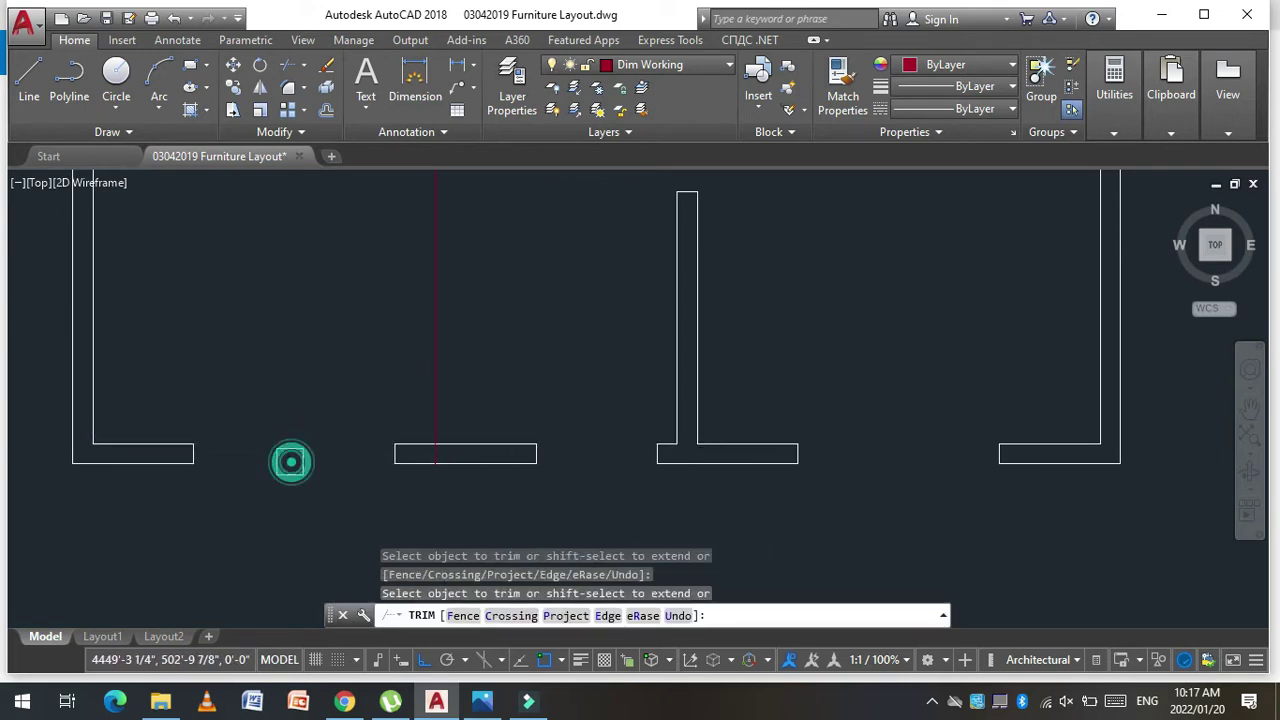
{"action": "key", "text": "Escape"}
{"action": "key", "text": "Escape"}
{"action": "key", "text": "Escape"}
{"action": "scroll", "coordinate": [357, 430], "scroll_direction": "down", "scroll_amount": 3}
{"action": "scroll", "coordinate": [411, 442], "scroll_direction": "up", "scroll_amount": 2}
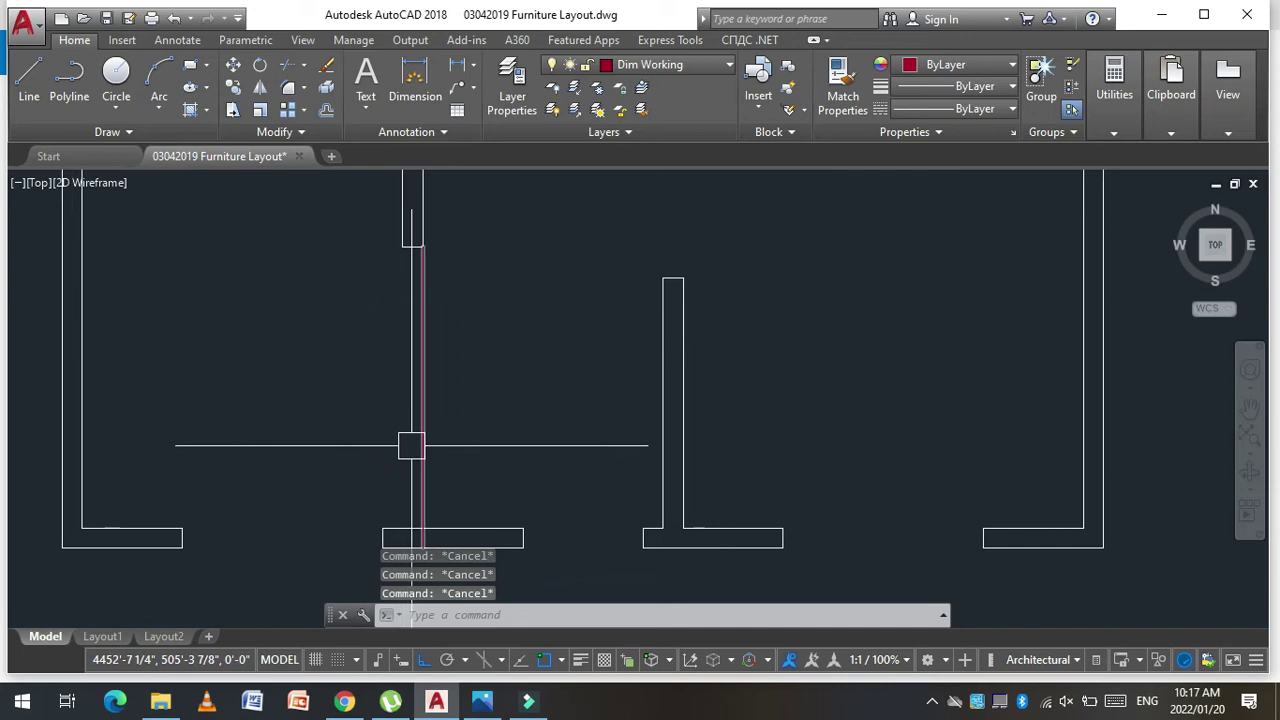
Step: Select a stray line for erasing, then cancel the erase
{"action": "type", "text": "e"}
{"action": "key", "text": "Return"}
{"action": "left_click_drag", "start_coordinate": [411, 442], "coordinate": [400, 440]}
{"action": "key", "text": "Escape"}
{"action": "key", "text": "Escape"}
{"action": "key", "text": "Escape"}
{"action": "scroll", "coordinate": [295, 434], "scroll_direction": "down", "scroll_amount": 2}
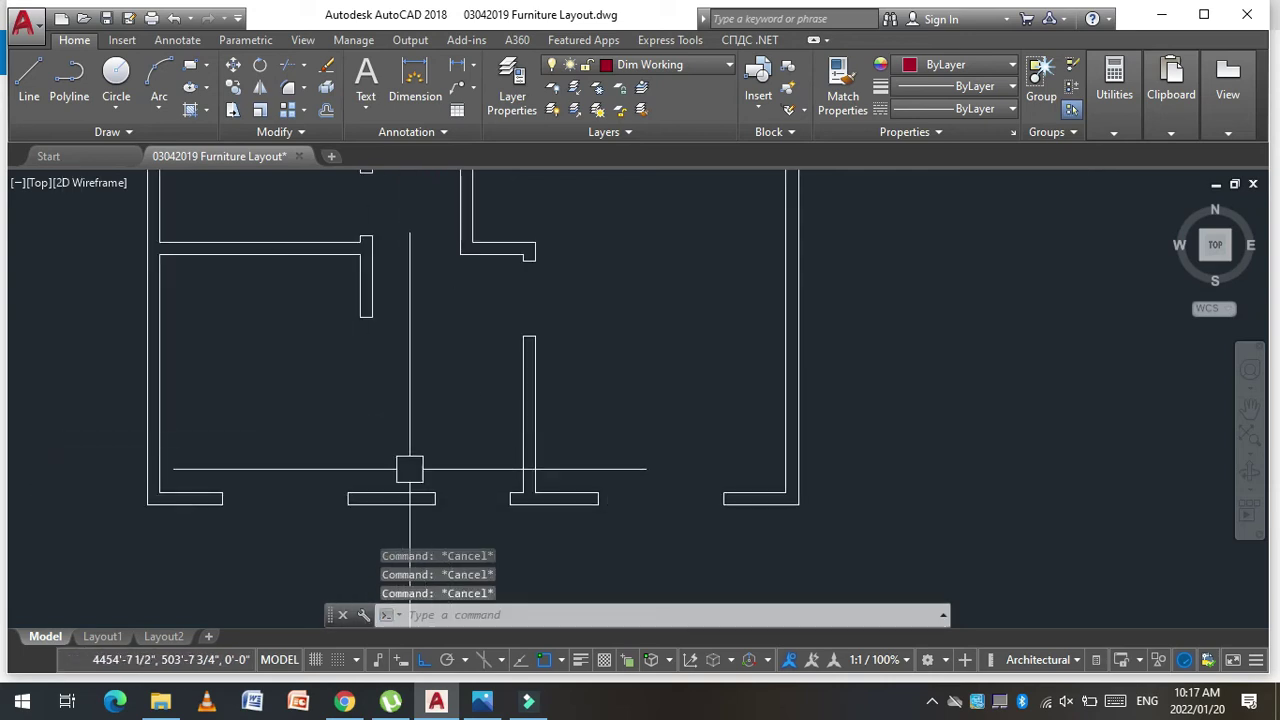
{"action": "scroll", "coordinate": [237, 497], "scroll_direction": "up", "scroll_amount": 2}
Step: Draw two lines across the bottom-wall opening from its left to right side
{"action": "type", "text": "l"}
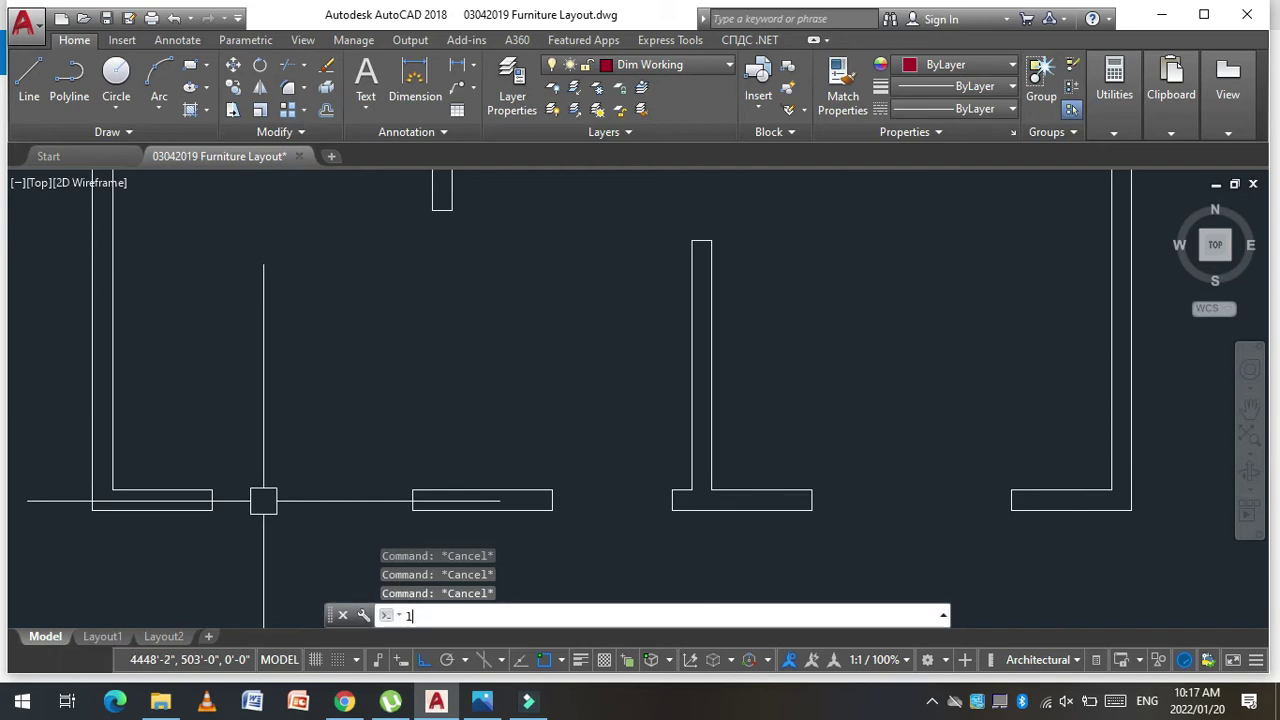
{"action": "key", "text": "Return"}
{"action": "scroll", "coordinate": [217, 480], "scroll_direction": "up", "scroll_amount": 2}
{"action": "left_click", "coordinate": [209, 497]}
{"action": "key", "text": "Return"}
{"action": "key", "text": "Return"}
{"action": "left_click", "coordinate": [197, 531]}
{"action": "left_click", "coordinate": [527, 531]}
{"action": "key", "text": "Return"}
{"action": "key", "text": "Escape"}
{"action": "key", "text": "Escape"}
Step: Move both new opening lines onto the Doors & Windows layer
{"action": "left_click", "coordinate": [366, 449]}
{"action": "left_click", "coordinate": [286, 538]}
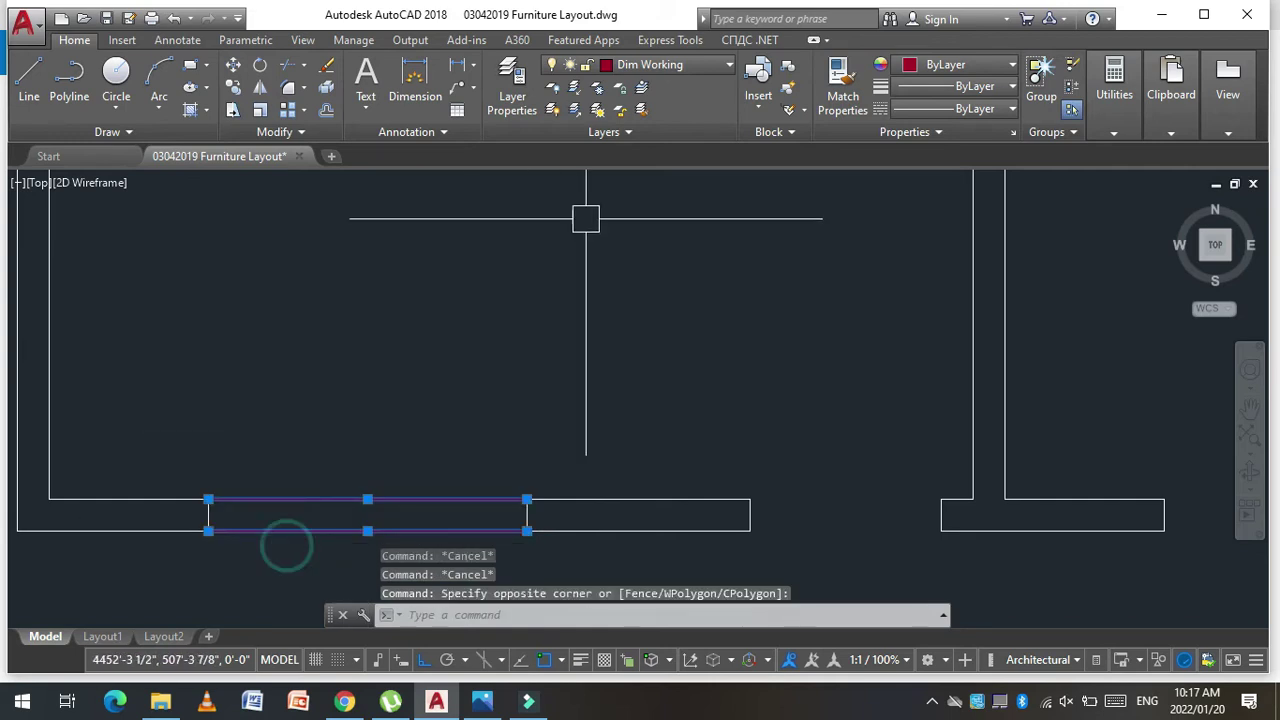
{"action": "left_click", "coordinate": [660, 68]}
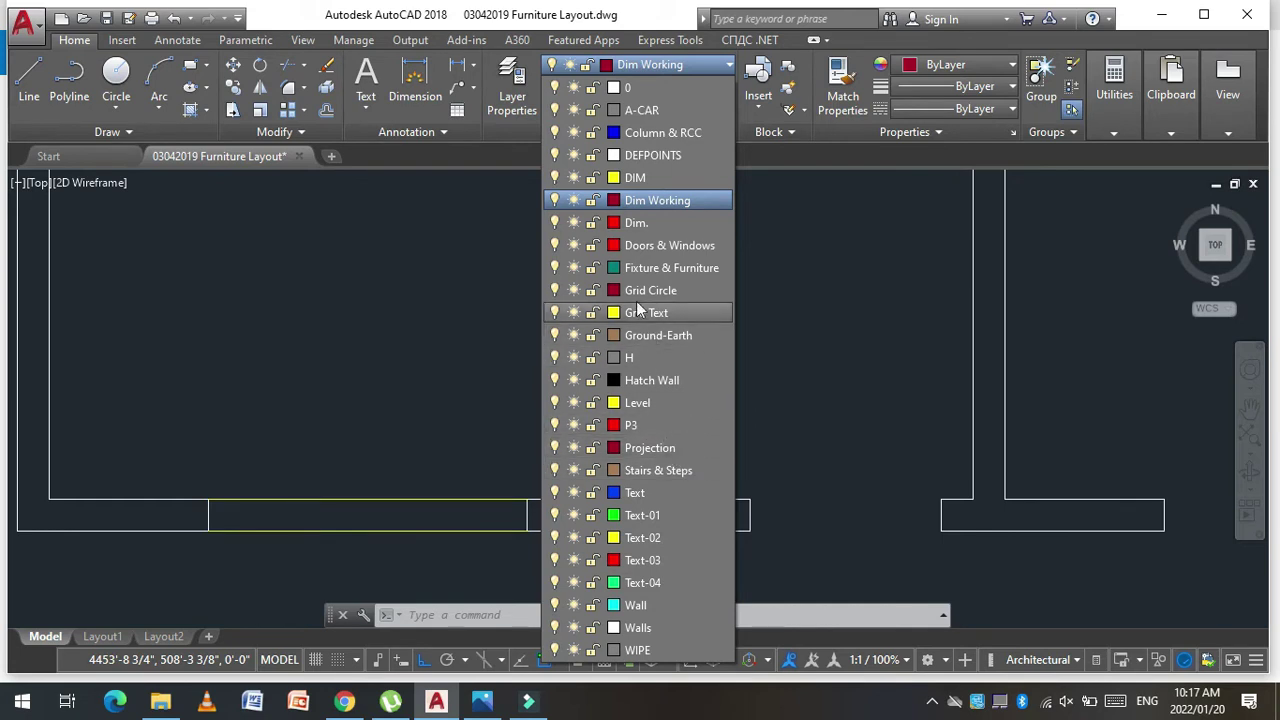
{"action": "left_click", "coordinate": [668, 244]}
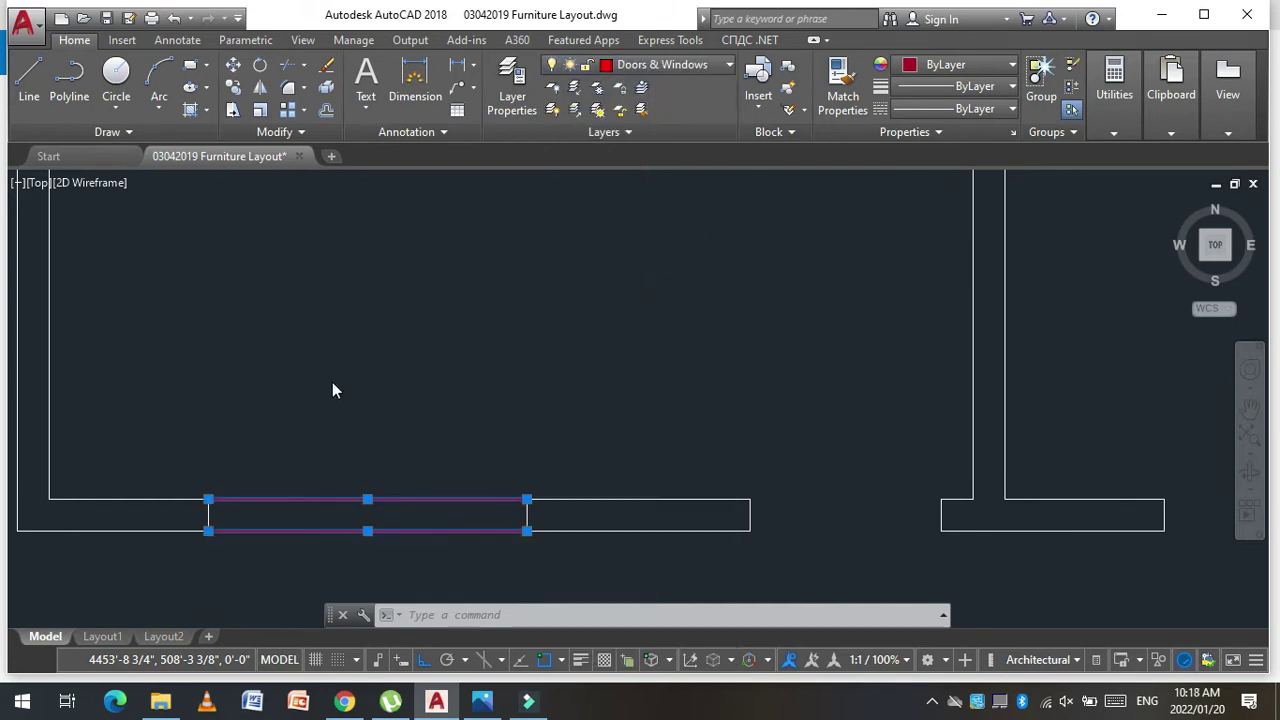
{"action": "scroll", "coordinate": [349, 391], "scroll_direction": "down", "scroll_amount": 1}
{"action": "scroll", "coordinate": [371, 509], "scroll_direction": "up", "scroll_amount": 1}
Step: Copy both window lines from the opening corner into the right-hand opening with CP
{"action": "key", "text": "Escape"}
{"action": "key", "text": "Escape"}
{"action": "key", "text": "Escape"}
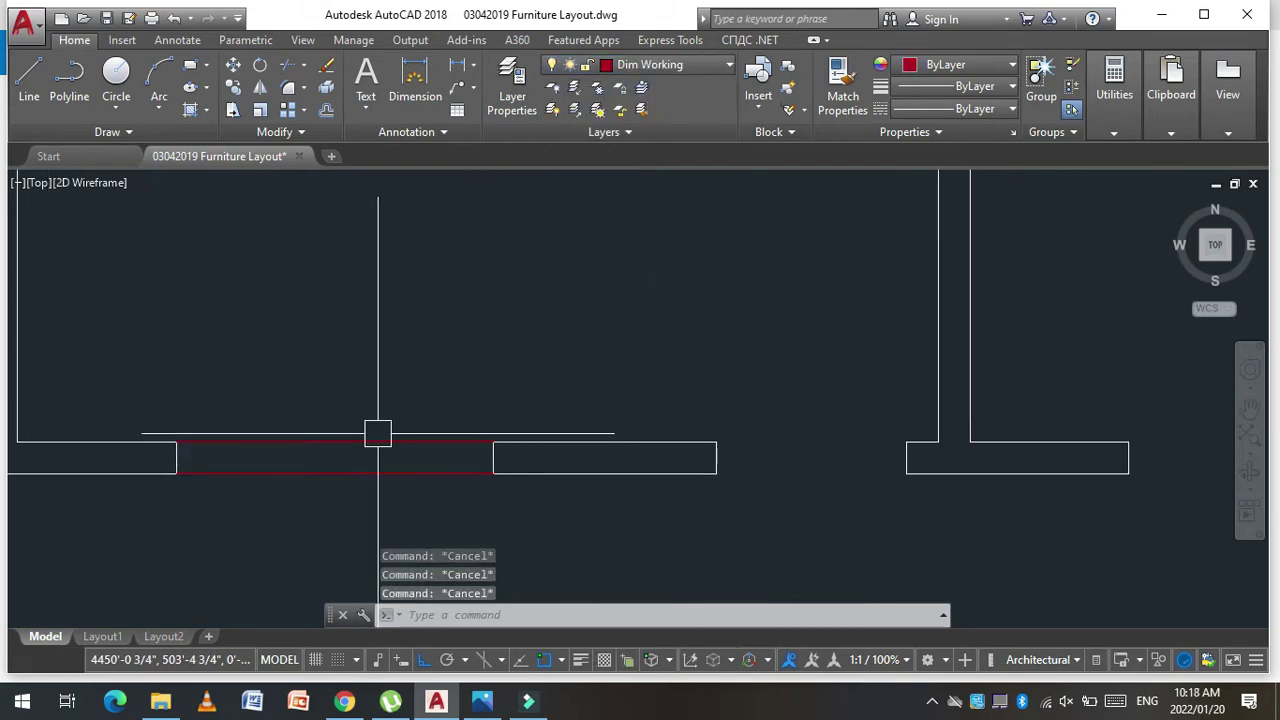
{"action": "type", "text": "cpcp"}
{"action": "key", "text": "Return"}
{"action": "left_click", "coordinate": [366, 410]}
{"action": "left_click", "coordinate": [314, 478]}
{"action": "key", "text": "Return"}
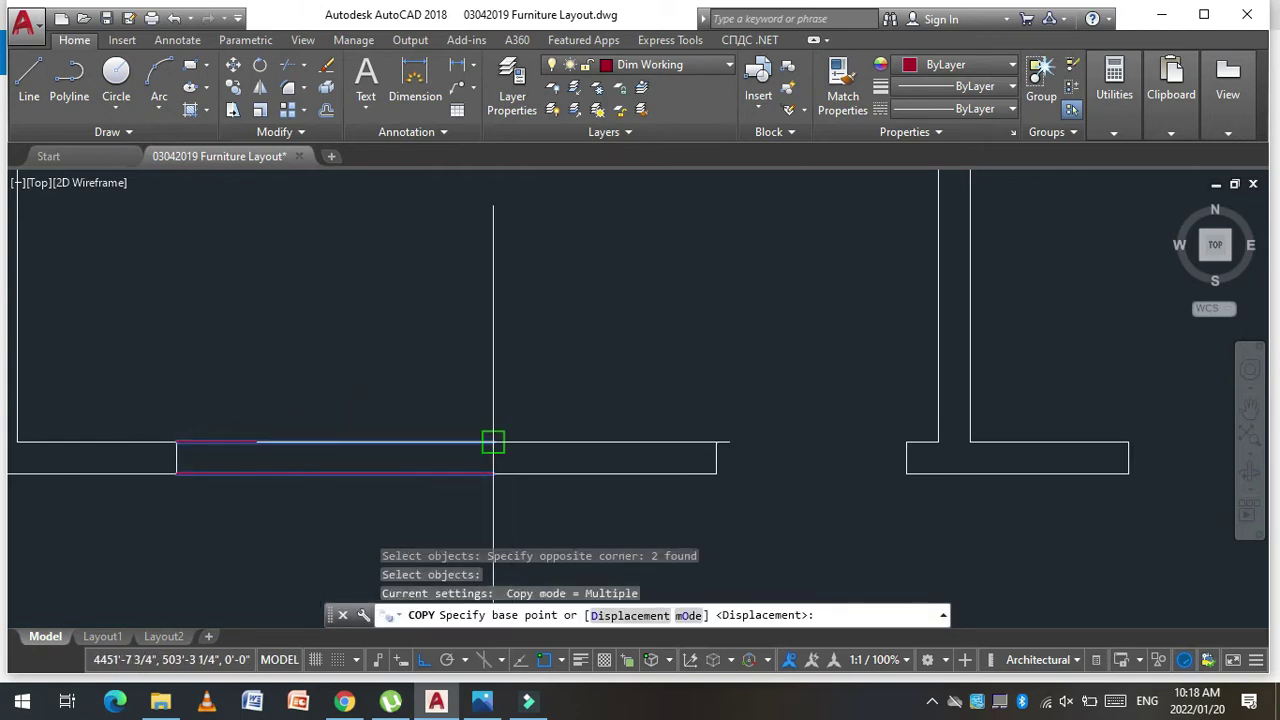
{"action": "left_click", "coordinate": [487, 441]}
{"action": "scroll", "coordinate": [694, 451], "scroll_direction": "down", "scroll_amount": 5}
{"action": "scroll", "coordinate": [677, 420], "scroll_direction": "up", "scroll_amount": 5}
{"action": "scroll", "coordinate": [726, 408], "scroll_direction": "up", "scroll_amount": 2}
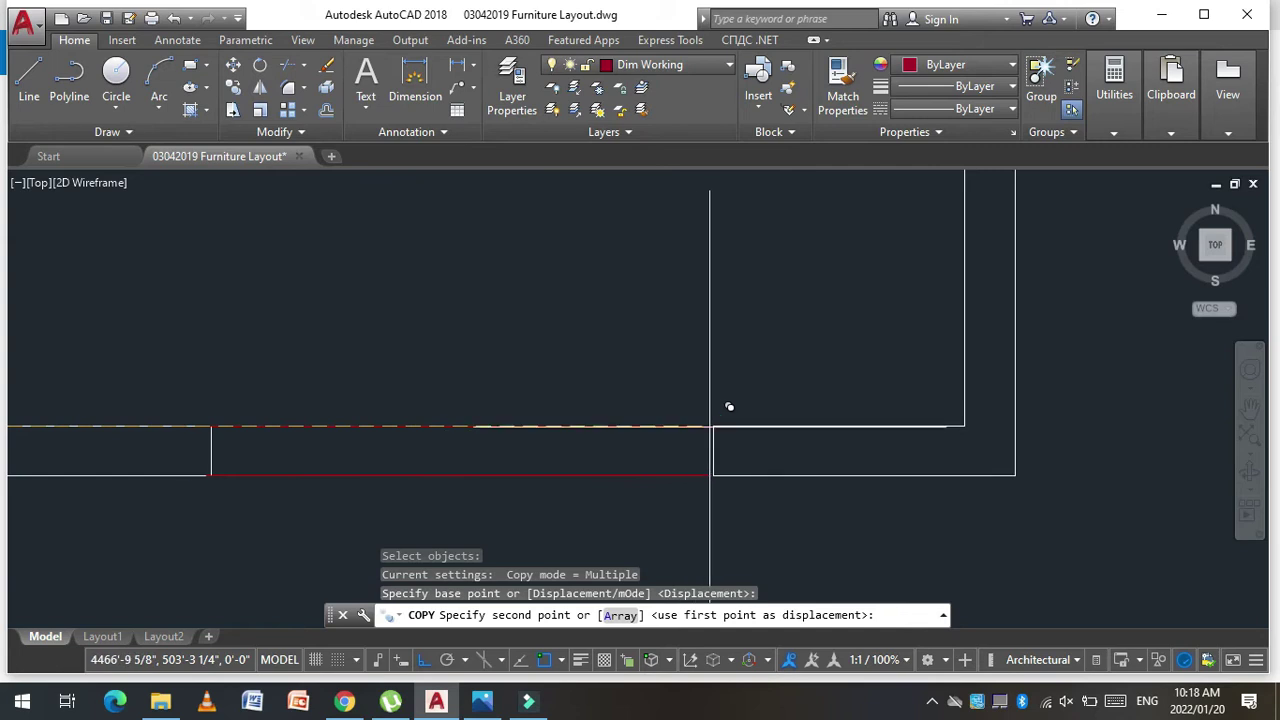
{"action": "left_click", "coordinate": [712, 427]}
{"action": "scroll", "coordinate": [711, 429], "scroll_direction": "down", "scroll_amount": 3}
{"action": "key", "text": "Escape"}
{"action": "key", "text": "Escape"}
{"action": "key", "text": "Escape"}
{"action": "scroll", "coordinate": [543, 494], "scroll_direction": "down", "scroll_amount": 2}
{"action": "scroll", "coordinate": [526, 336], "scroll_direction": "up", "scroll_amount": 3}
{"action": "scroll", "coordinate": [471, 343], "scroll_direction": "up", "scroll_amount": 1}
{"action": "scroll", "coordinate": [363, 371], "scroll_direction": "up", "scroll_amount": 2}
{"action": "scroll", "coordinate": [368, 431], "scroll_direction": "up", "scroll_amount": 2}
Step: Start a line at the inner wall corner, then cancel it
{"action": "key", "text": "Escape"}
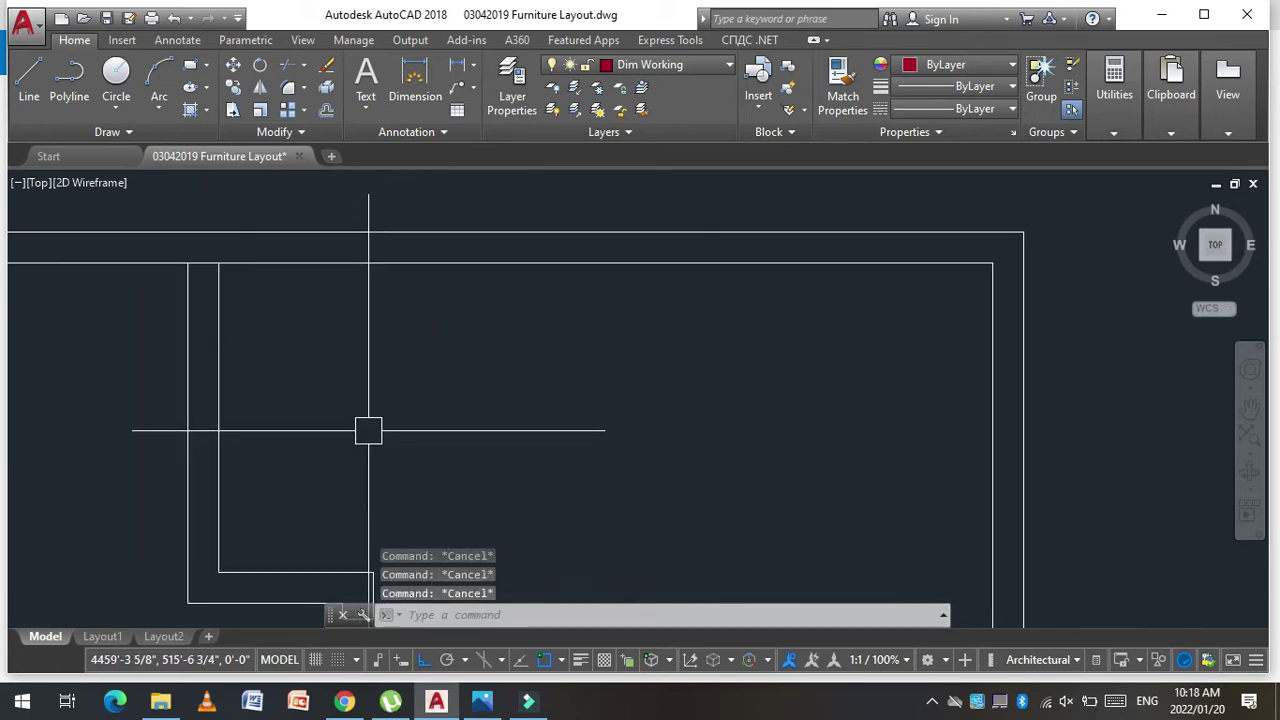
{"action": "type", "text": "l"}
{"action": "key", "text": "Return"}
{"action": "left_click", "coordinate": [373, 573]}
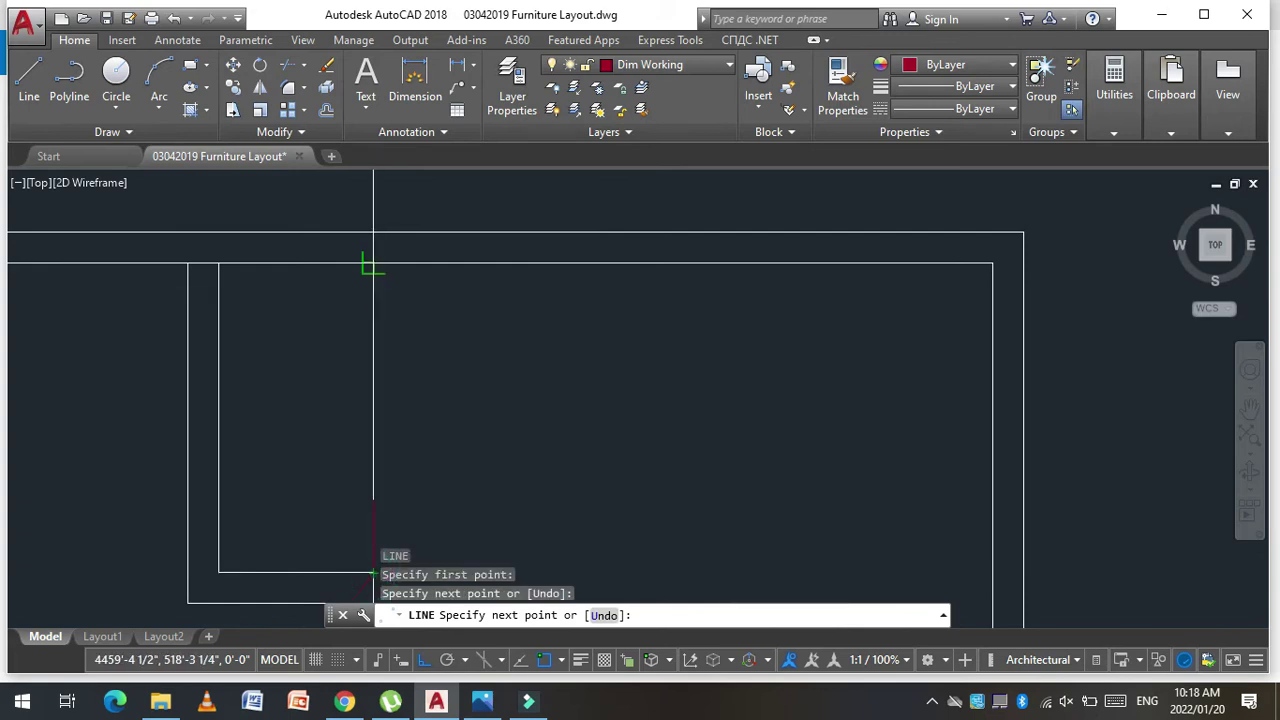
{"action": "scroll", "coordinate": [373, 265], "scroll_direction": "down", "scroll_amount": 2}
{"action": "scroll", "coordinate": [418, 256], "scroll_direction": "down", "scroll_amount": 2}
{"action": "key", "text": "Escape"}
{"action": "scroll", "coordinate": [405, 290], "scroll_direction": "down", "scroll_amount": 2}
{"action": "key", "text": "Escape"}
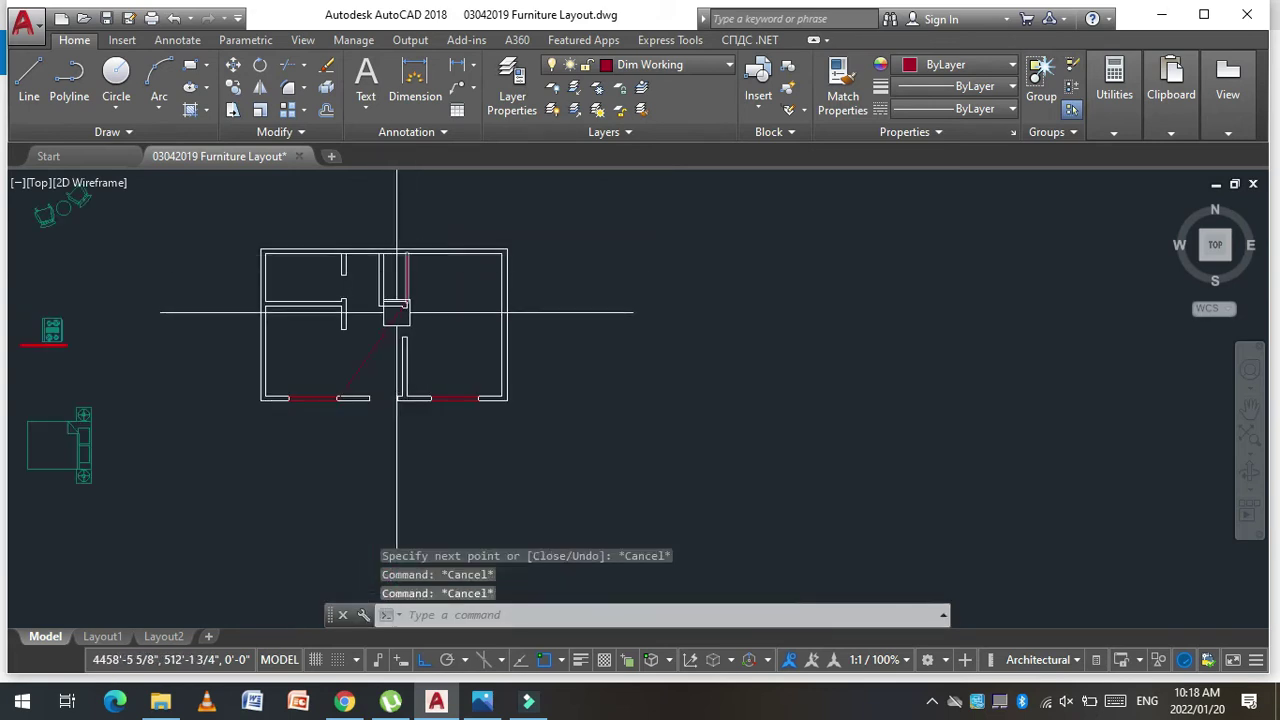
Step: Erase the stray diagonal line near the upper partition
{"action": "scroll", "coordinate": [391, 309], "scroll_direction": "up", "scroll_amount": 4}
{"action": "key", "text": "Escape"}
{"action": "key", "text": "Delete"}
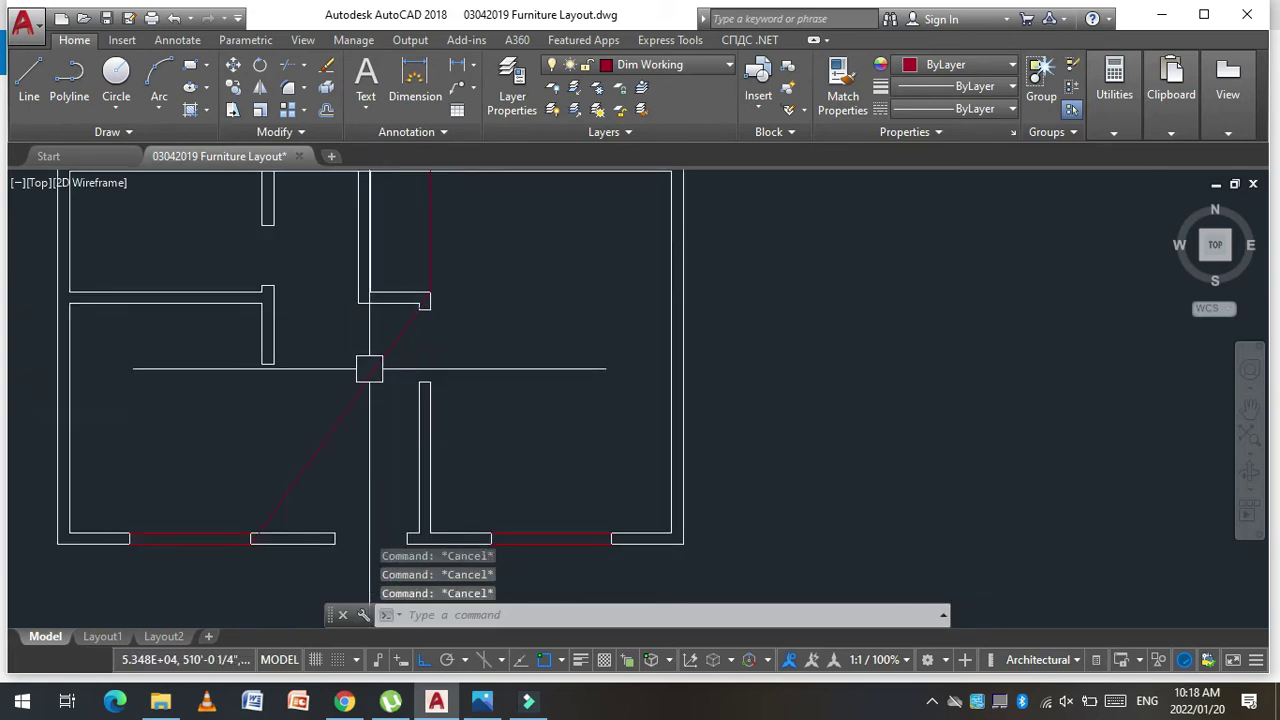
{"action": "type", "text": "e"}
{"action": "key", "text": "Return"}
{"action": "left_click", "coordinate": [356, 376]}
{"action": "key", "text": "Escape"}
{"action": "scroll", "coordinate": [362, 377], "scroll_direction": "down", "scroll_amount": 2}
{"action": "key", "text": "Escape"}
{"action": "scroll", "coordinate": [384, 260], "scroll_direction": "up", "scroll_amount": 4}
{"action": "key", "text": "Escape"}
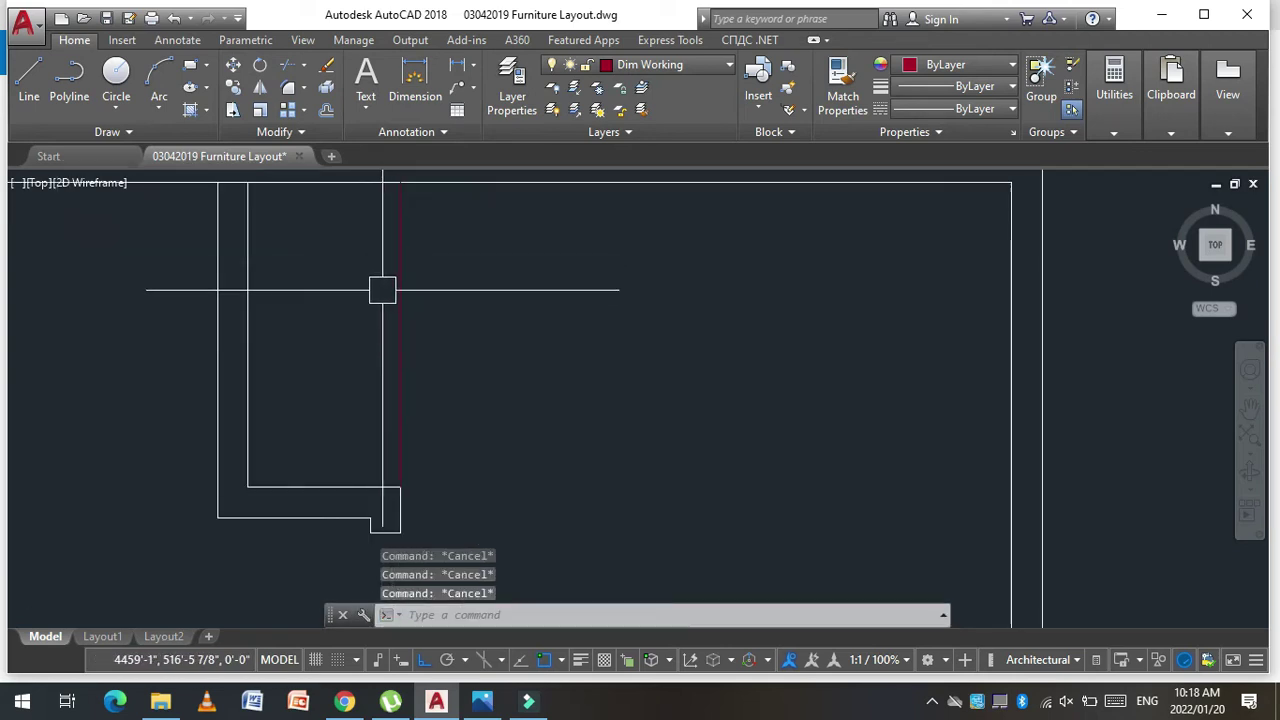
Step: Draw a line from the wall across to the opposite wall
{"action": "type", "text": "l"}
{"action": "key", "text": "Return"}
{"action": "left_click", "coordinate": [324, 487]}
{"action": "scroll", "coordinate": [323, 494], "scroll_direction": "down", "scroll_amount": 2}
{"action": "left_click", "coordinate": [337, 343]}
{"action": "scroll", "coordinate": [344, 373], "scroll_direction": "up", "scroll_amount": 2}
{"action": "key", "text": "Escape"}
{"action": "key", "text": "Escape"}
Step: Offset two lines by .5 to either side in the upper-right room
{"action": "type", "text": "o"}
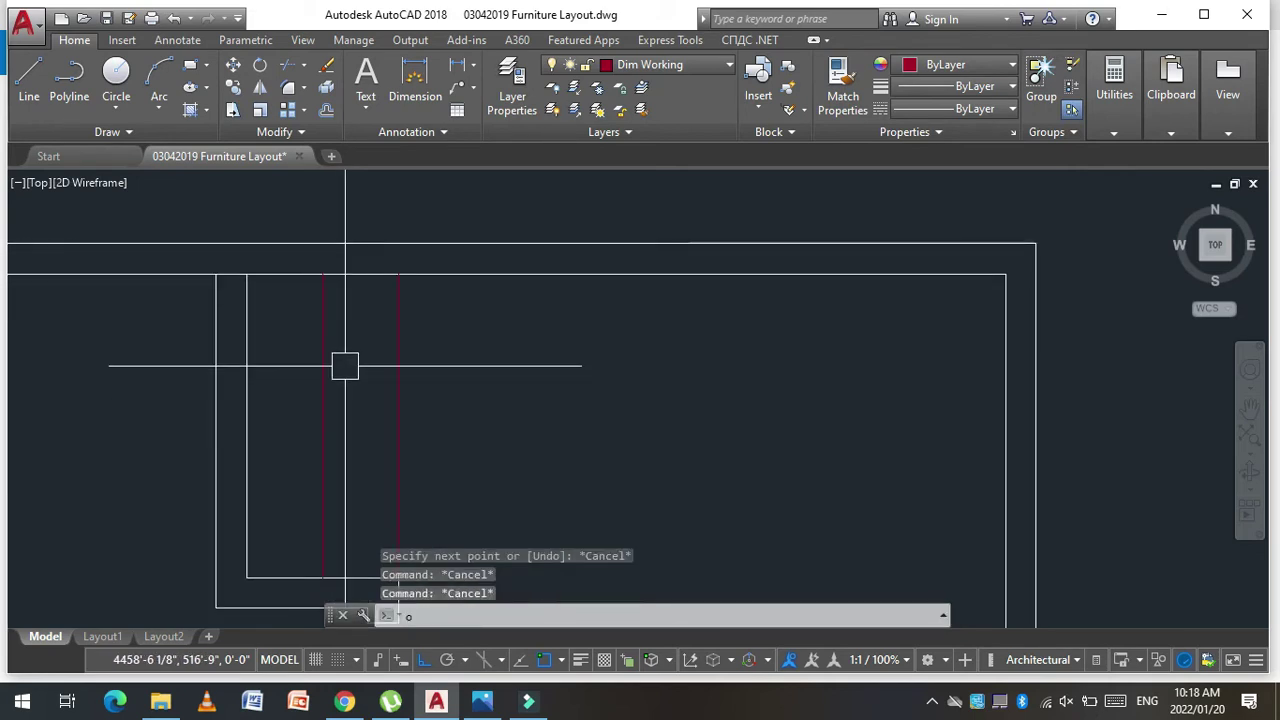
{"action": "key", "text": "Return"}
{"action": "key", "text": "Return"}
{"action": "scroll", "coordinate": [346, 362], "scroll_direction": "up", "scroll_amount": 2}
{"action": "left_click", "coordinate": [320, 397]}
{"action": "left_click", "coordinate": [286, 397]}
{"action": "left_click", "coordinate": [310, 397]}
{"action": "left_click", "coordinate": [335, 393]}
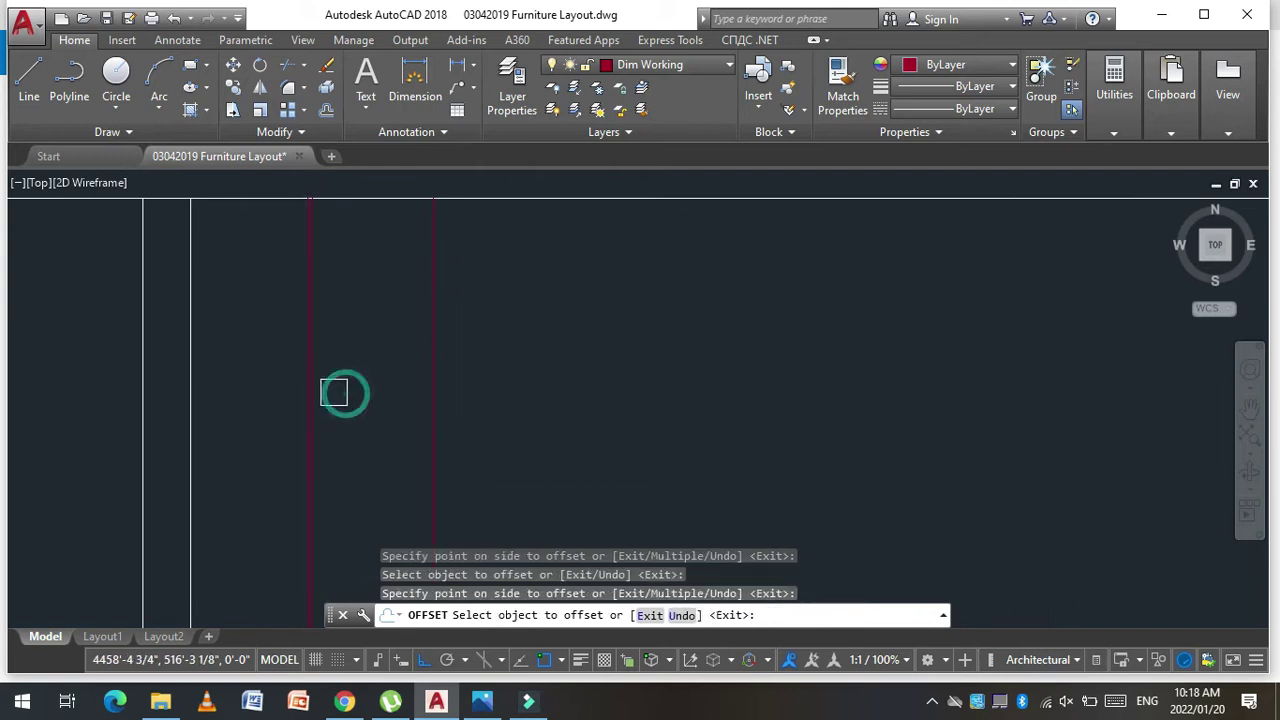
{"action": "scroll", "coordinate": [320, 380], "scroll_direction": "up", "scroll_amount": 2}
{"action": "key", "text": "Escape"}
Step: Cancel a started ERASE and zoom out to view the whole plan
{"action": "key", "text": "Escape"}
{"action": "key", "text": "Escape"}
{"action": "type", "text": "e"}
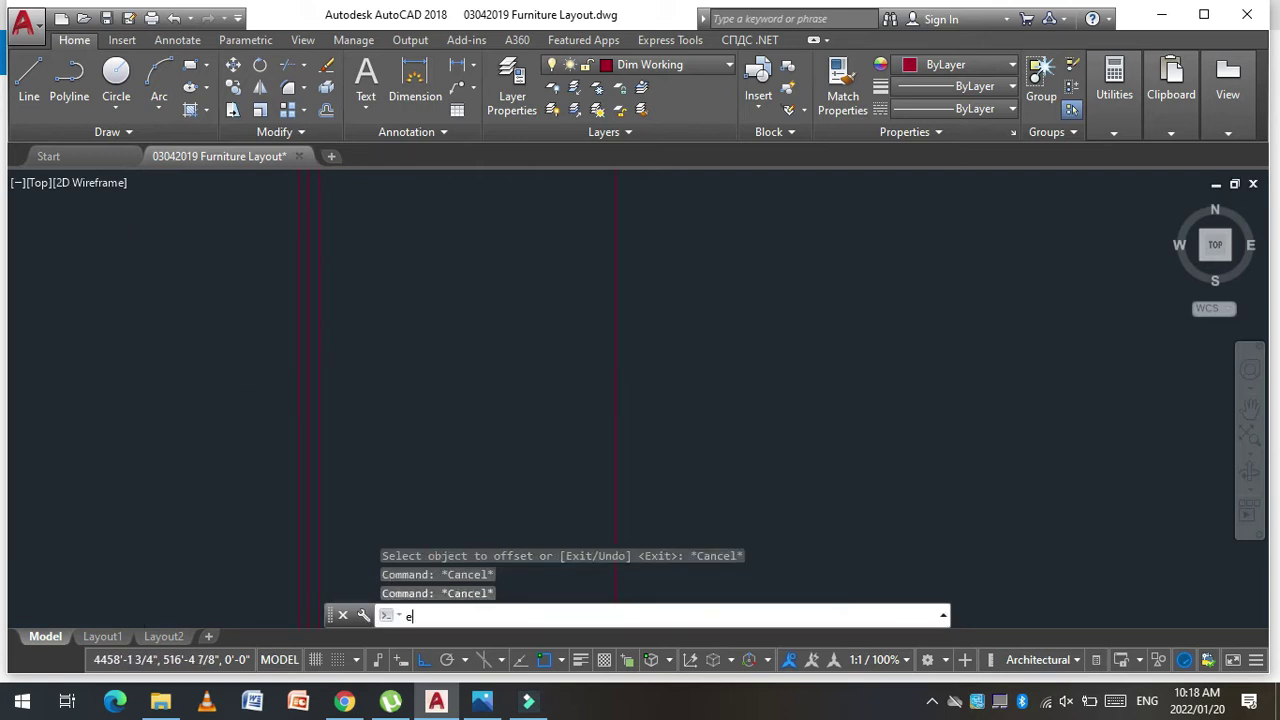
{"action": "scroll", "coordinate": [299, 370], "scroll_direction": "up", "scroll_amount": 2}
{"action": "key", "text": "Return"}
{"action": "key", "text": "Escape"}
{"action": "scroll", "coordinate": [423, 337], "scroll_direction": "down", "scroll_amount": 2}
{"action": "key", "text": "Escape"}
{"action": "key", "text": "Escape"}
{"action": "scroll", "coordinate": [443, 351], "scroll_direction": "down", "scroll_amount": 2}
{"action": "scroll", "coordinate": [478, 337], "scroll_direction": "down", "scroll_amount": 1}
{"action": "scroll", "coordinate": [478, 337], "scroll_direction": "down", "scroll_amount": 2}
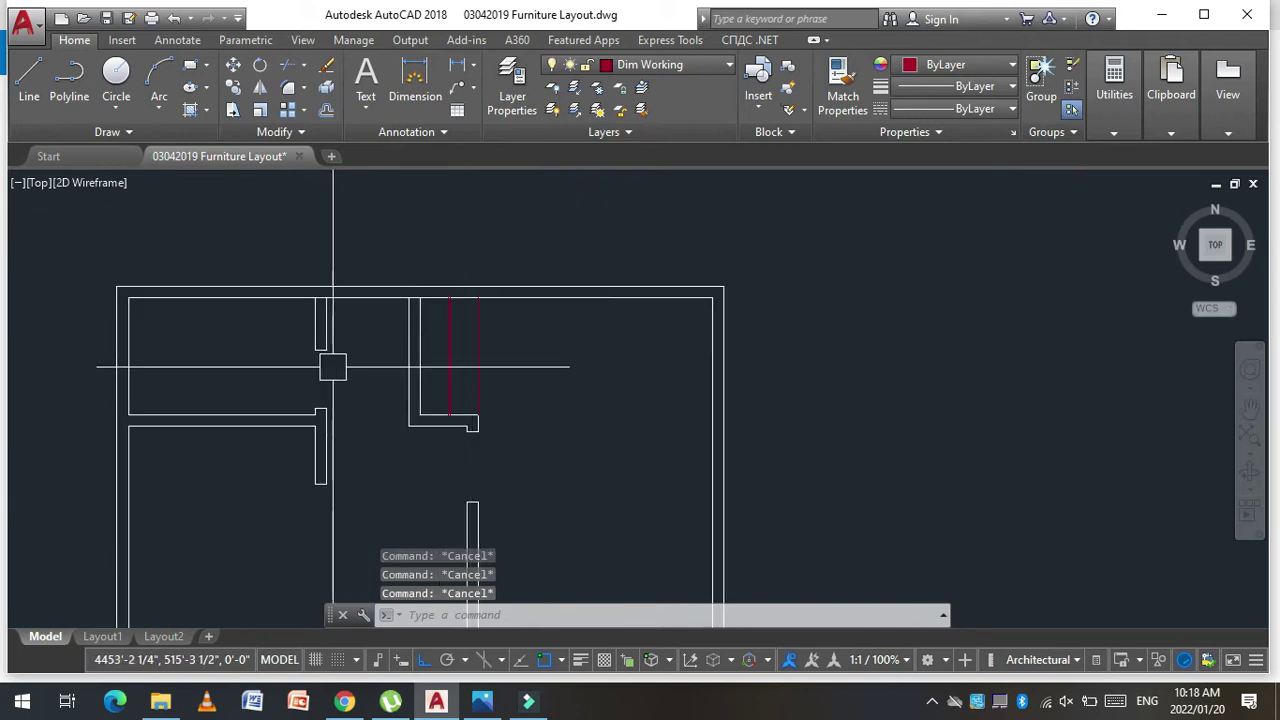
{"action": "scroll", "coordinate": [132, 349], "scroll_direction": "up", "scroll_amount": 4}
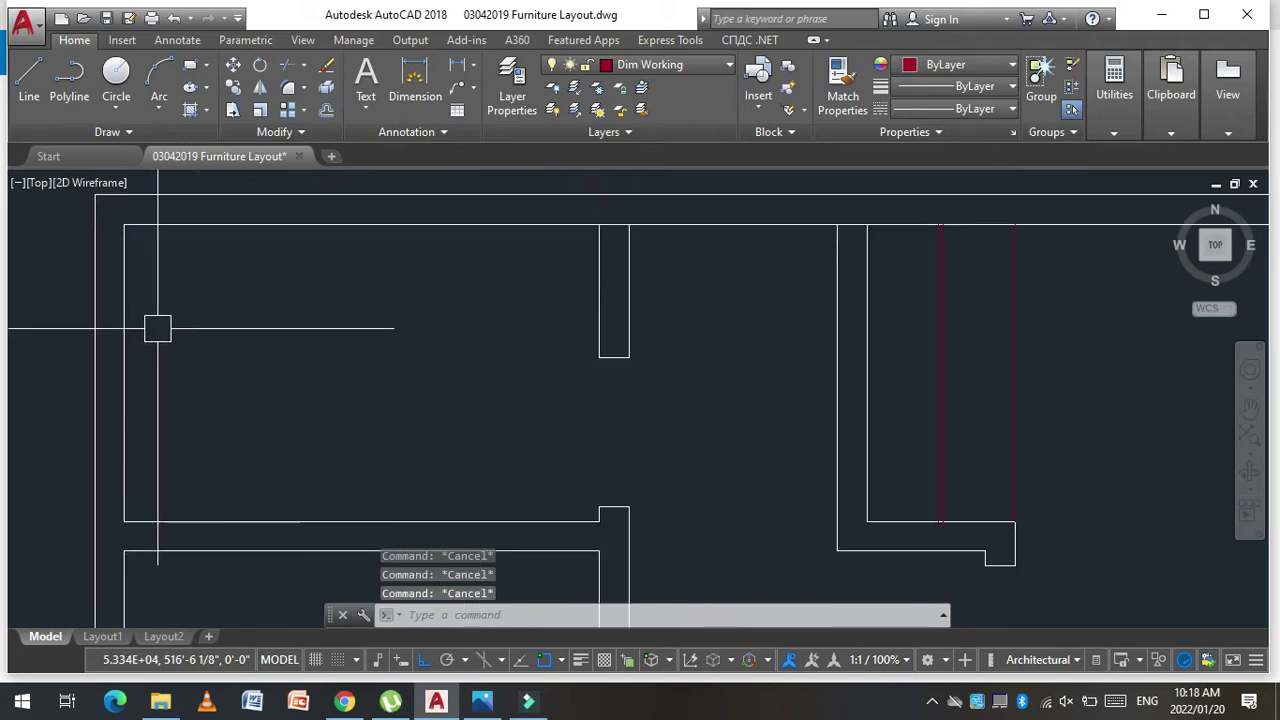
Step: Offset a wall line 30 inches for the first partition line
{"action": "type", "text": "o"}
{"action": "key", "text": "Return"}
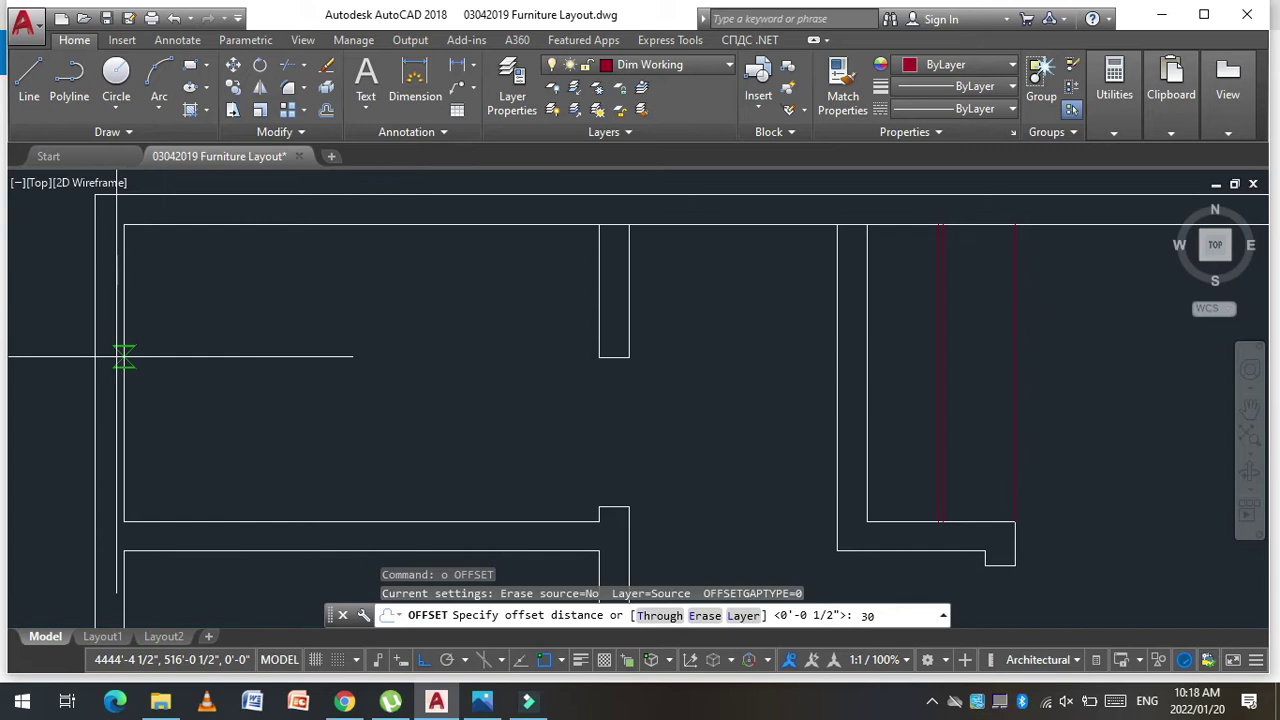
{"action": "key", "text": "Return"}
{"action": "left_click", "coordinate": [123, 356]}
{"action": "left_click", "coordinate": [257, 349]}
{"action": "key", "text": "Escape"}
{"action": "scroll", "coordinate": [267, 343], "scroll_direction": "down", "scroll_amount": 3}
{"action": "key", "text": "Escape"}
{"action": "key", "text": "Escape"}
{"action": "scroll", "coordinate": [198, 410], "scroll_direction": "up", "scroll_amount": 3}
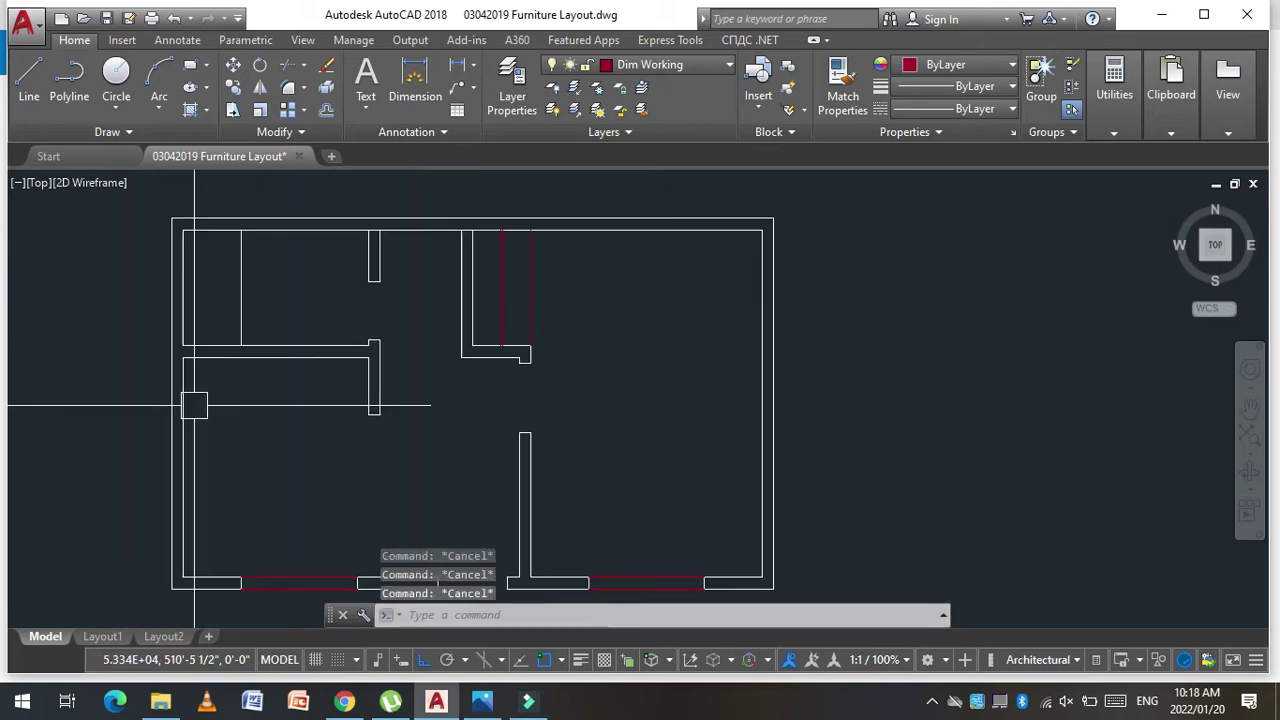
Step: Offset two lines by 2 feet to step the partition inward
{"action": "type", "text": "o"}
{"action": "key", "text": "Return"}
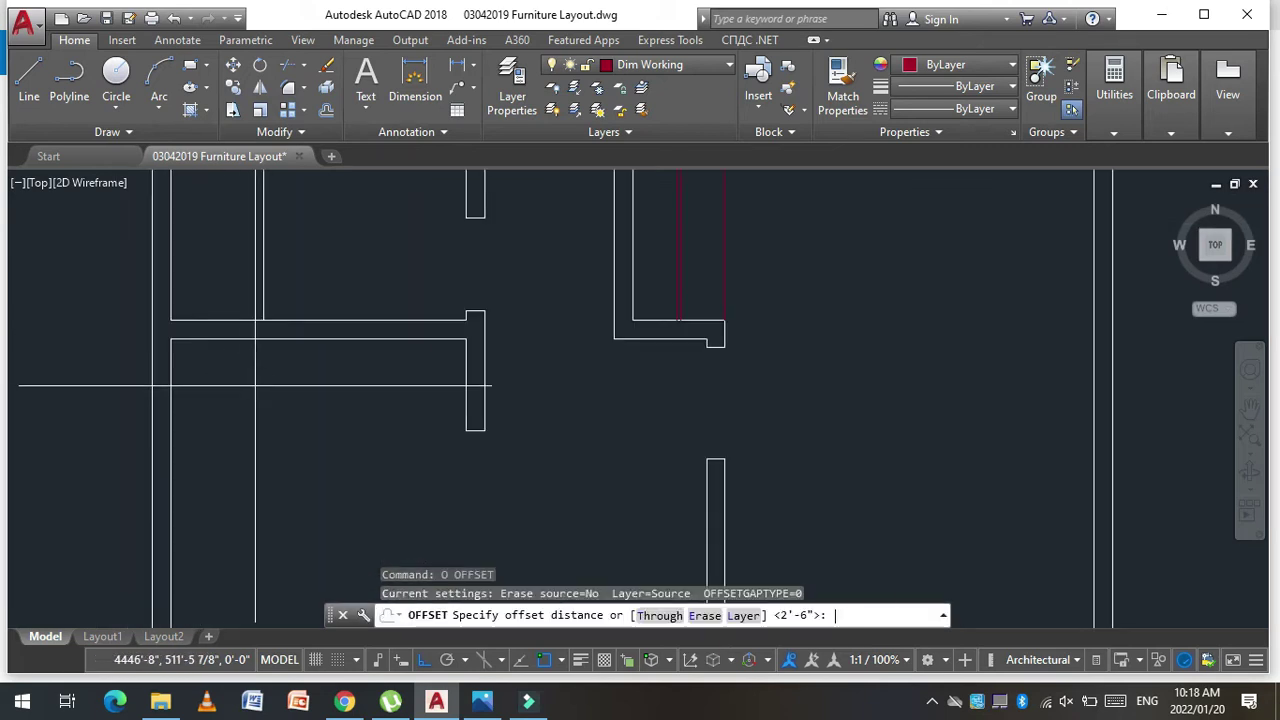
{"action": "key", "text": "Return"}
{"action": "left_click", "coordinate": [255, 395]}
{"action": "left_click", "coordinate": [245, 398]}
{"action": "scroll", "coordinate": [245, 398], "scroll_direction": "down", "scroll_amount": 3}
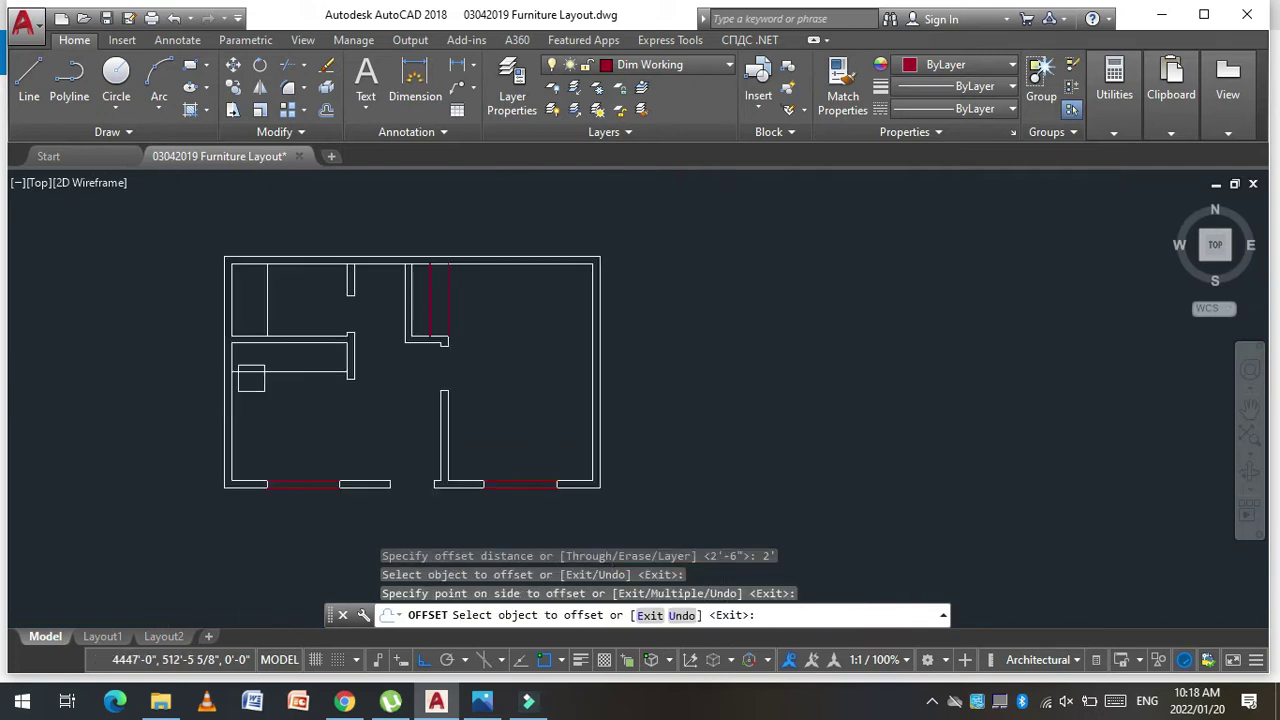
{"action": "scroll", "coordinate": [230, 397], "scroll_direction": "up", "scroll_amount": 3}
{"action": "left_click", "coordinate": [240, 395]}
{"action": "left_click", "coordinate": [286, 377]}
{"action": "scroll", "coordinate": [290, 365], "scroll_direction": "up", "scroll_amount": 2}
{"action": "key", "text": "Escape"}
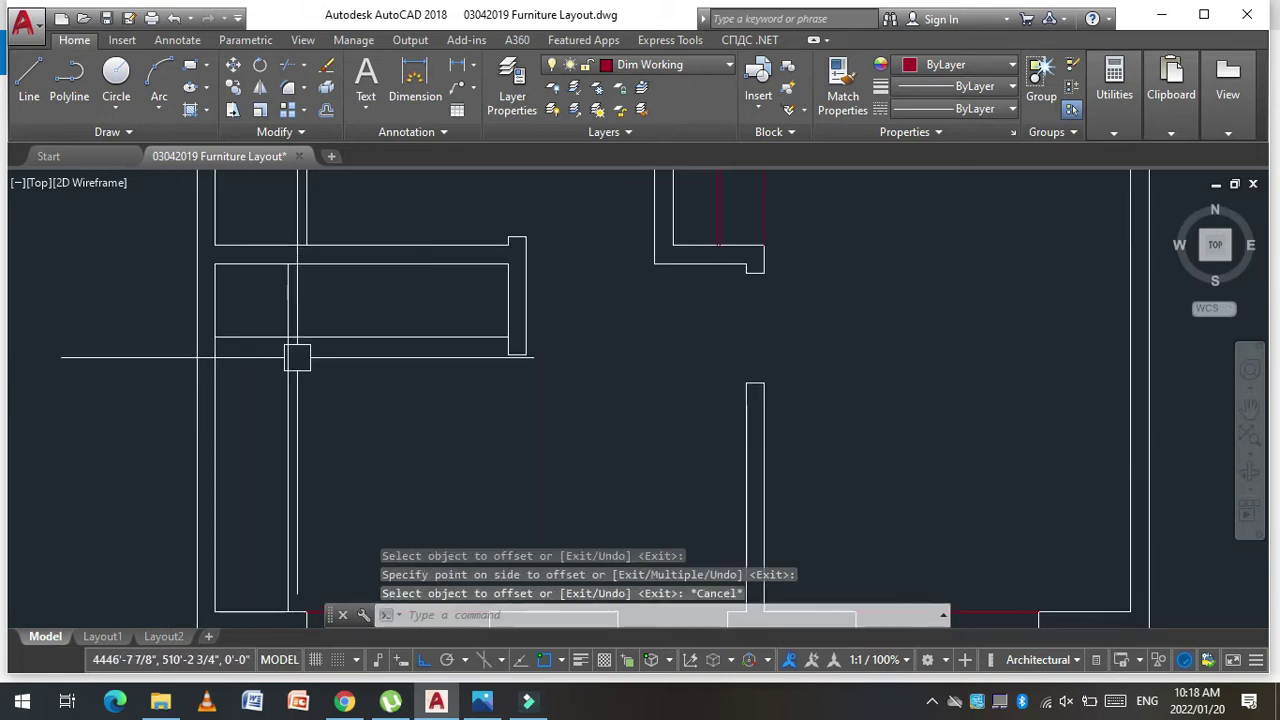
{"action": "key", "text": "Escape"}
{"action": "key", "text": "Escape"}
Step: Try an AT command and a trim at the partition corner, cancelling both
{"action": "type", "text": "at"}
{"action": "key", "text": "Return"}
{"action": "left_click", "coordinate": [252, 335]}
{"action": "key", "text": "Escape"}
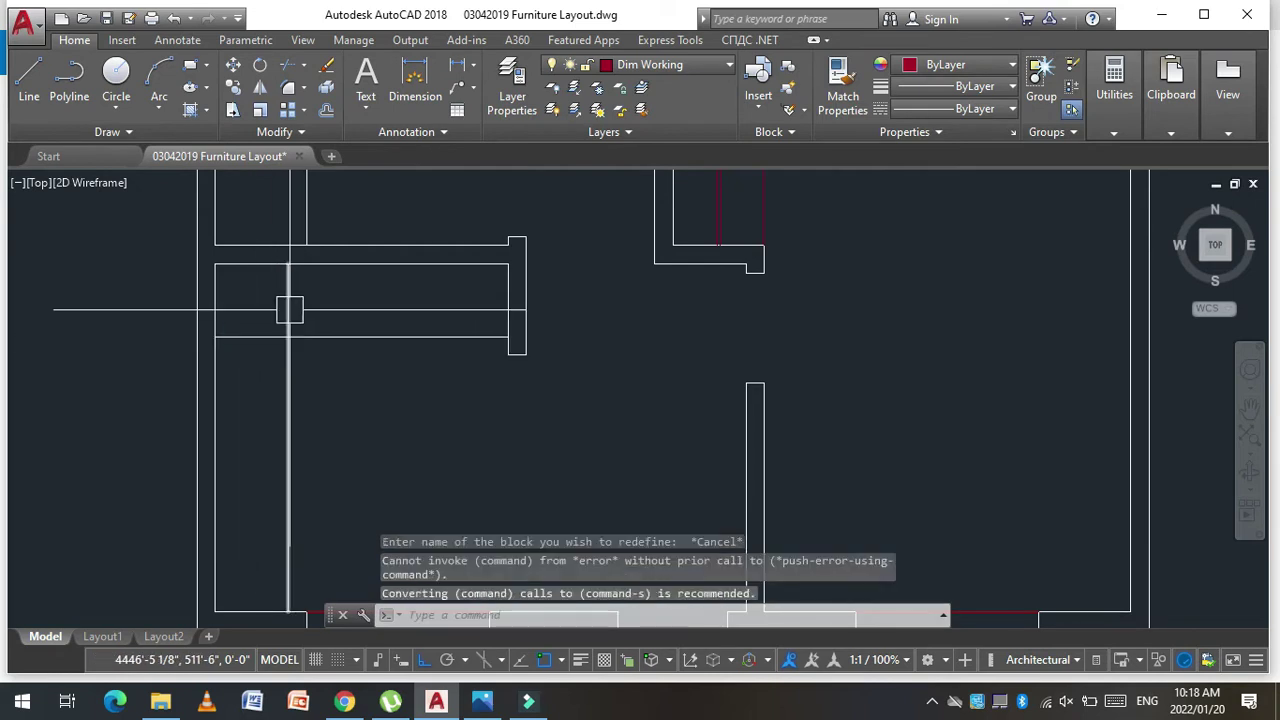
{"action": "type", "text": "tr"}
{"action": "key", "text": "Return"}
{"action": "key", "text": "Return"}
{"action": "left_click", "coordinate": [252, 341]}
{"action": "scroll", "coordinate": [454, 317], "scroll_direction": "up", "scroll_amount": 2}
{"action": "key", "text": "Escape"}
{"action": "key", "text": "Escape"}
Step: Offset the upper wall line 30 inches to the chosen side
{"action": "type", "text": "o"}
{"action": "key", "text": "Return"}
{"action": "type", "text": "3"}
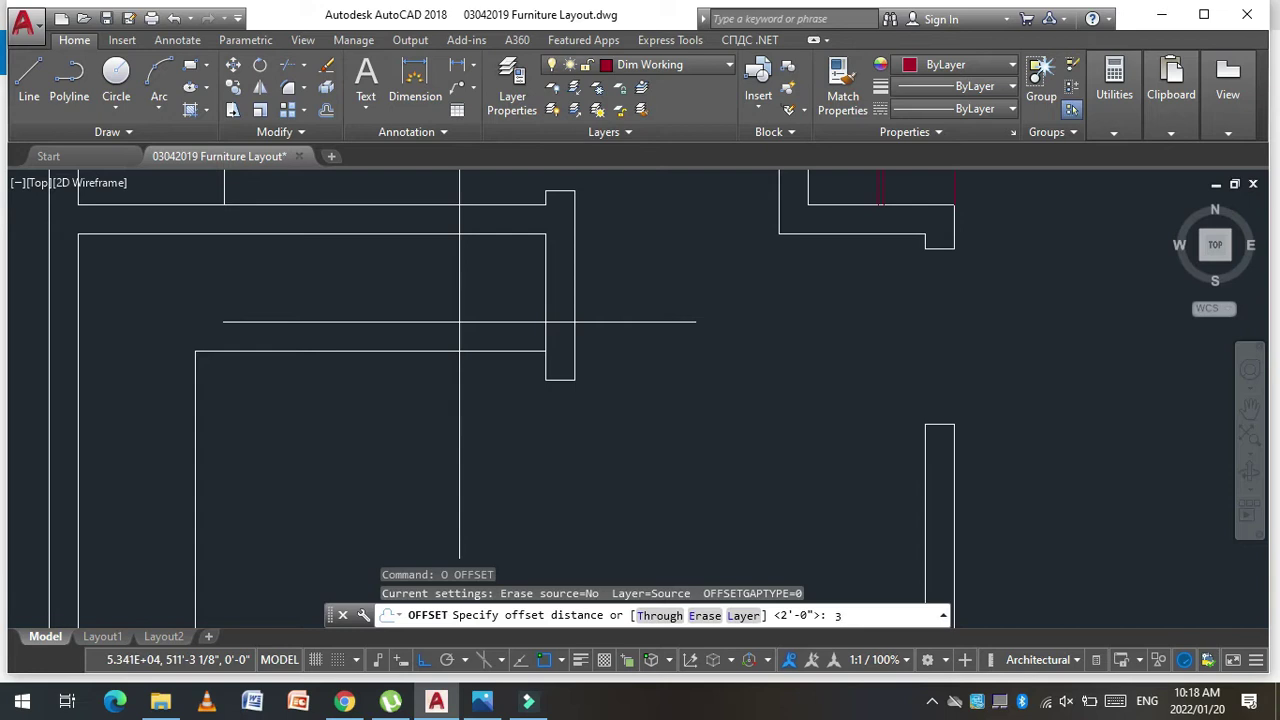
{"action": "key", "text": "Return"}
{"action": "left_click", "coordinate": [558, 288]}
{"action": "left_click", "coordinate": [399, 292]}
{"action": "key", "text": "Escape"}
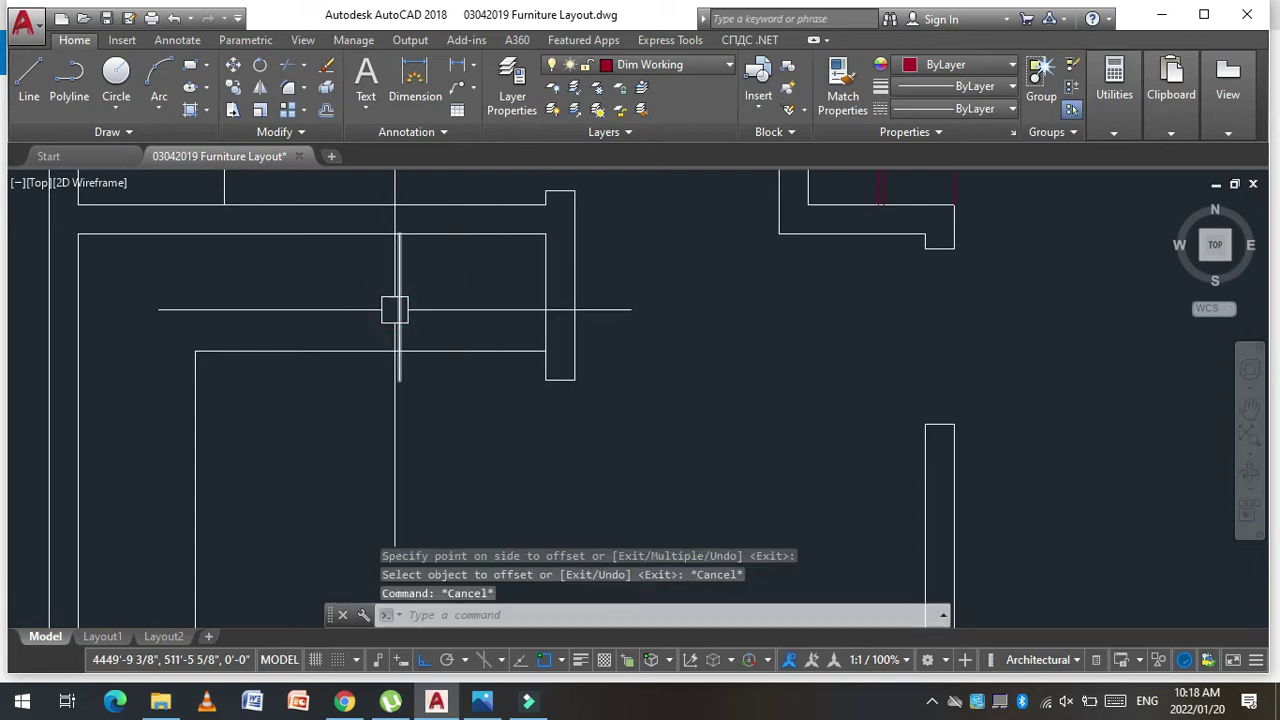
{"action": "key", "text": "Escape"}
Step: Trim away the extra wall line segment
{"action": "type", "text": "tr"}
{"action": "key", "text": "Return"}
{"action": "key", "text": "Return"}
{"action": "left_click", "coordinate": [440, 343]}
{"action": "scroll", "coordinate": [391, 374], "scroll_direction": "down", "scroll_amount": 2}
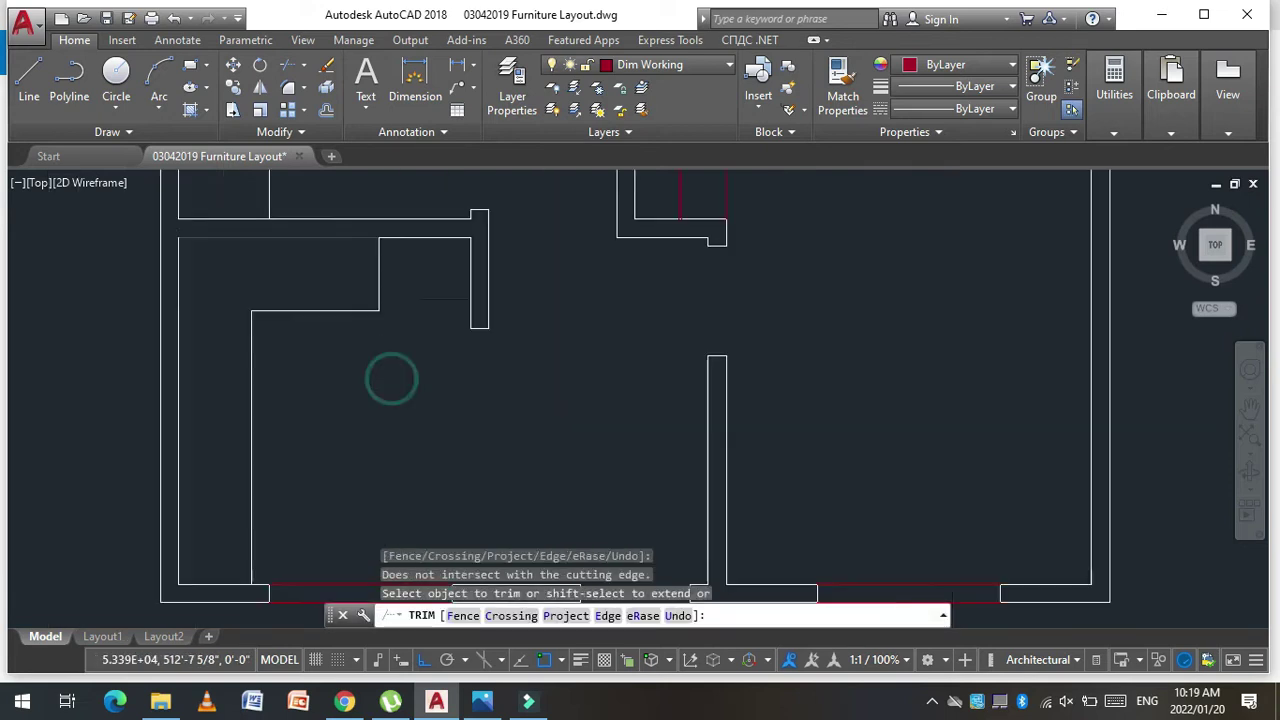
{"action": "key", "text": "Escape"}
{"action": "key", "text": "Escape"}
{"action": "key", "text": "Escape"}
{"action": "key", "text": "Escape"}
{"action": "scroll", "coordinate": [372, 290], "scroll_direction": "down", "scroll_amount": 2}
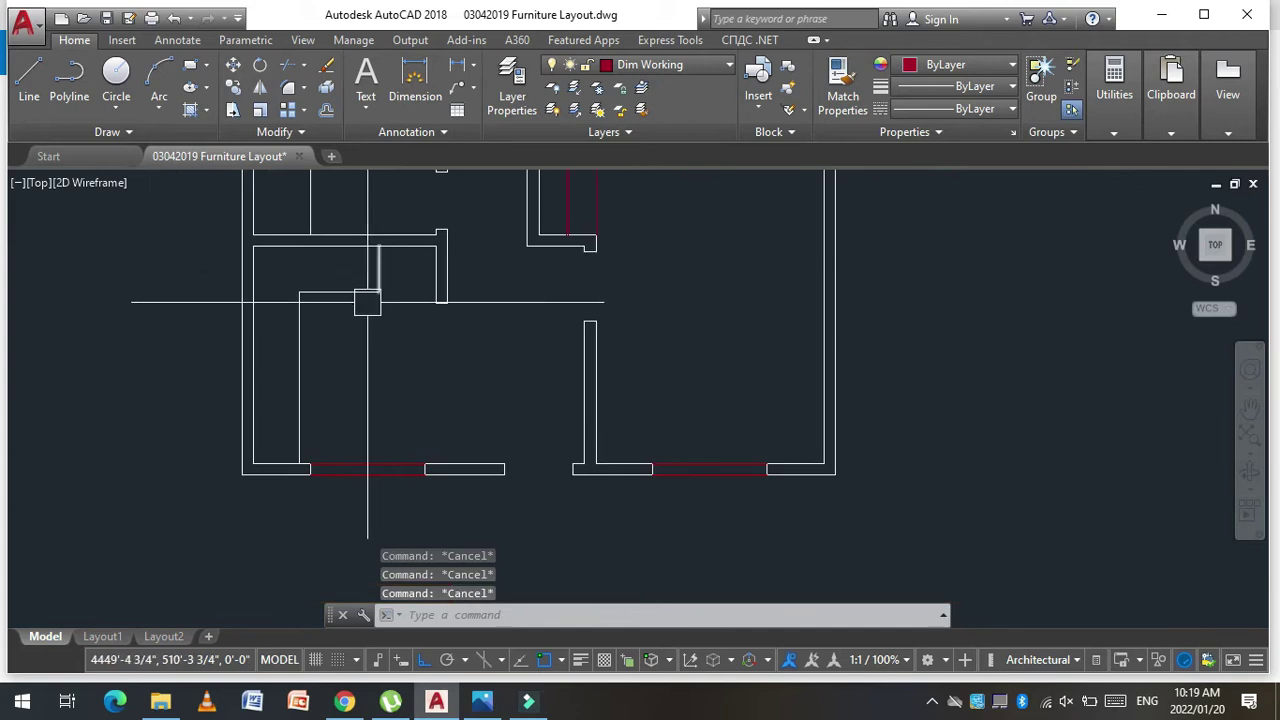
{"action": "scroll", "coordinate": [384, 365], "scroll_direction": "down", "scroll_amount": 2}
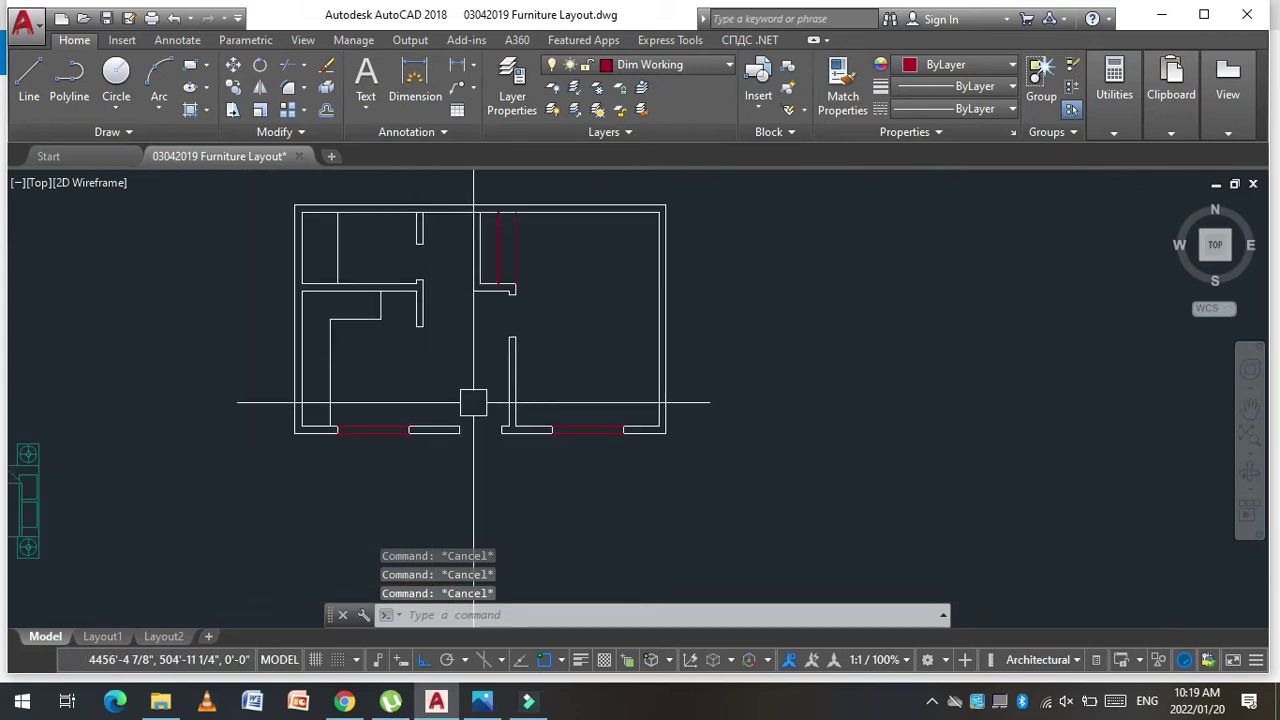
{"action": "scroll", "coordinate": [473, 403], "scroll_direction": "up", "scroll_amount": 2}
{"action": "scroll", "coordinate": [528, 371], "scroll_direction": "up", "scroll_amount": 2}
{"action": "scroll", "coordinate": [403, 429], "scroll_direction": "up", "scroll_amount": 1}
Step: Draw the porch outline from the wall corner, 30 inches down and then across left
{"action": "type", "text": "p"}
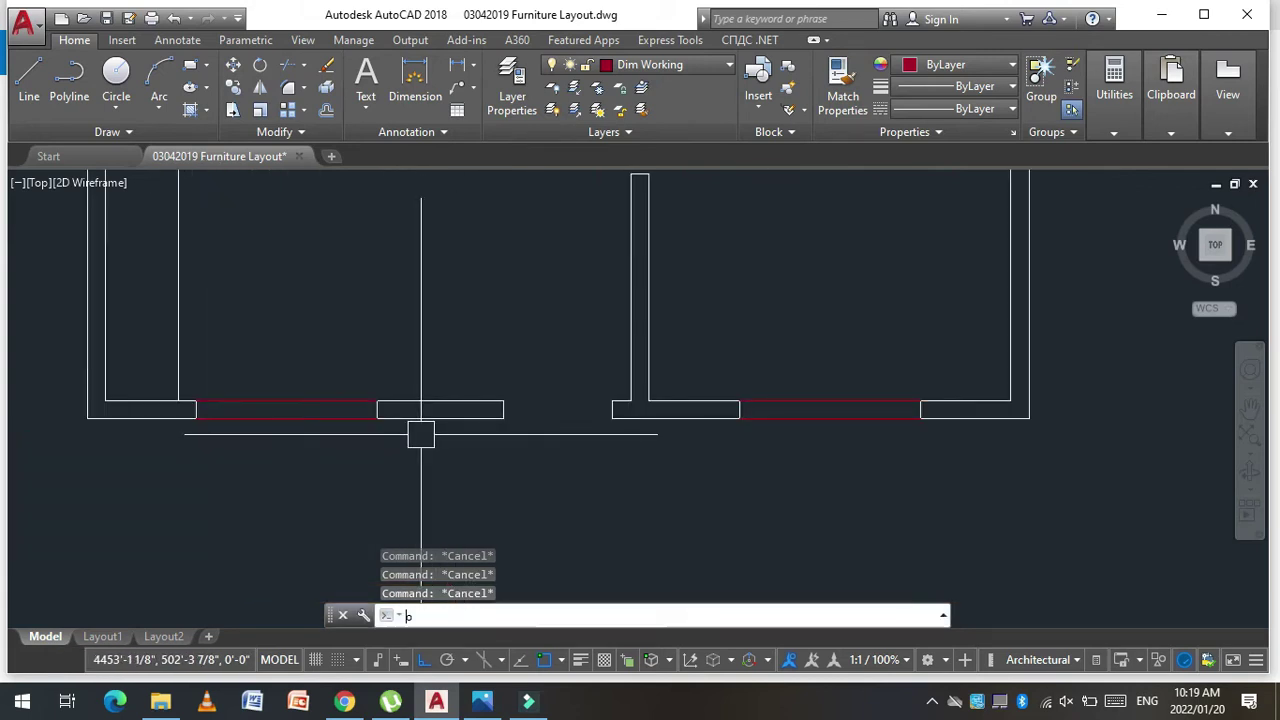
{"action": "key", "text": "Return"}
{"action": "scroll", "coordinate": [422, 432], "scroll_direction": "down", "scroll_amount": 2}
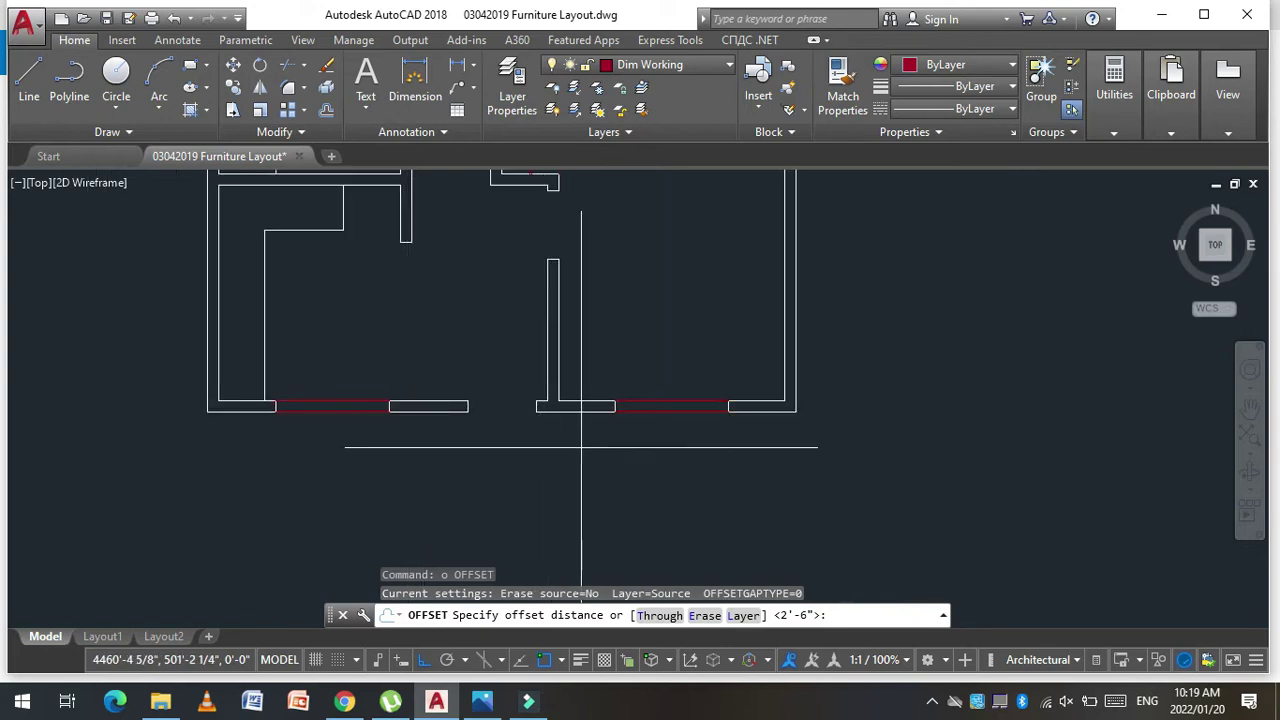
{"action": "key", "text": "Escape"}
{"action": "key", "text": "Escape"}
{"action": "key", "text": "Escape"}
{"action": "type", "text": "l"}
{"action": "key", "text": "Return"}
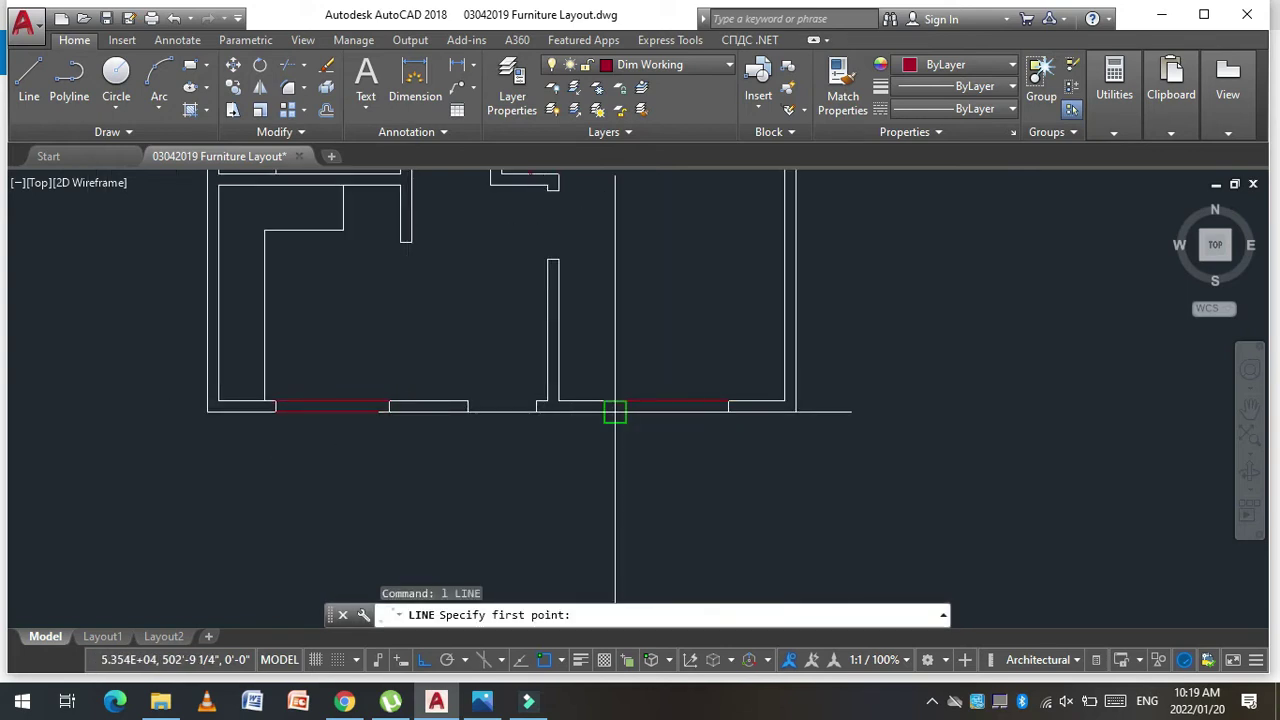
{"action": "left_click", "coordinate": [615, 410]}
{"action": "type", "text": "30"}
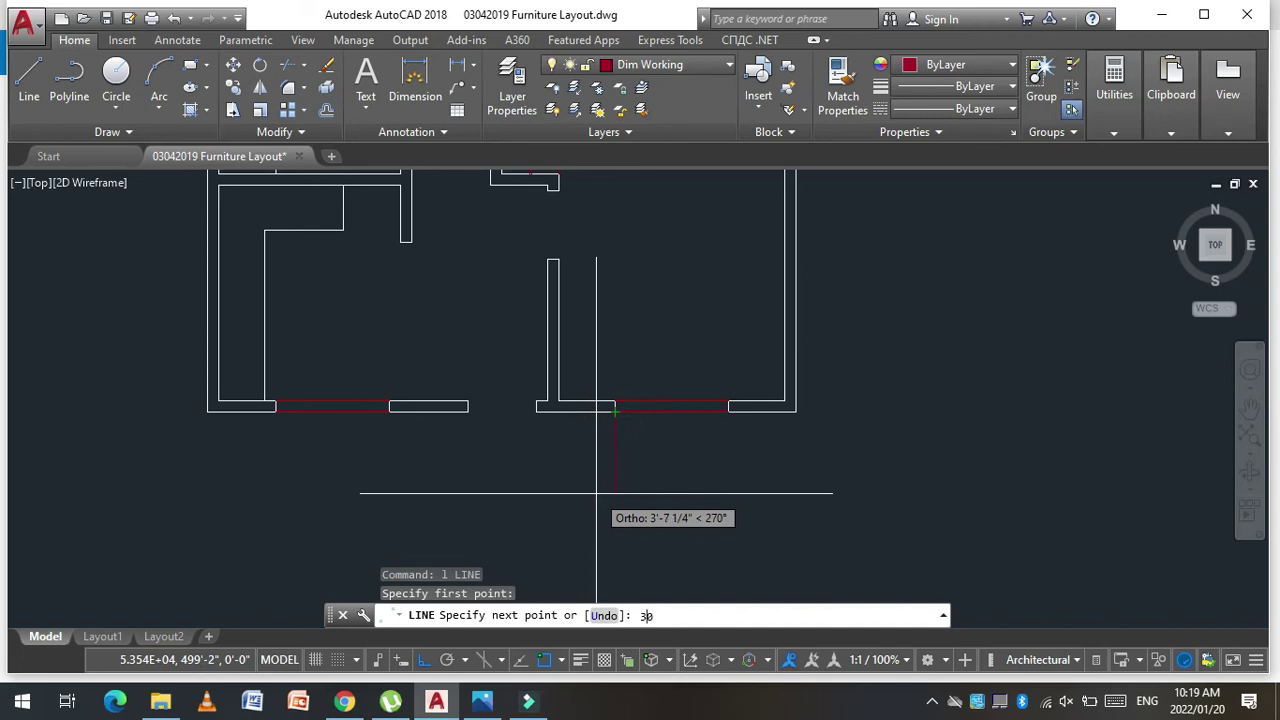
{"action": "key", "text": "Return"}
{"action": "left_click", "coordinate": [360, 466]}
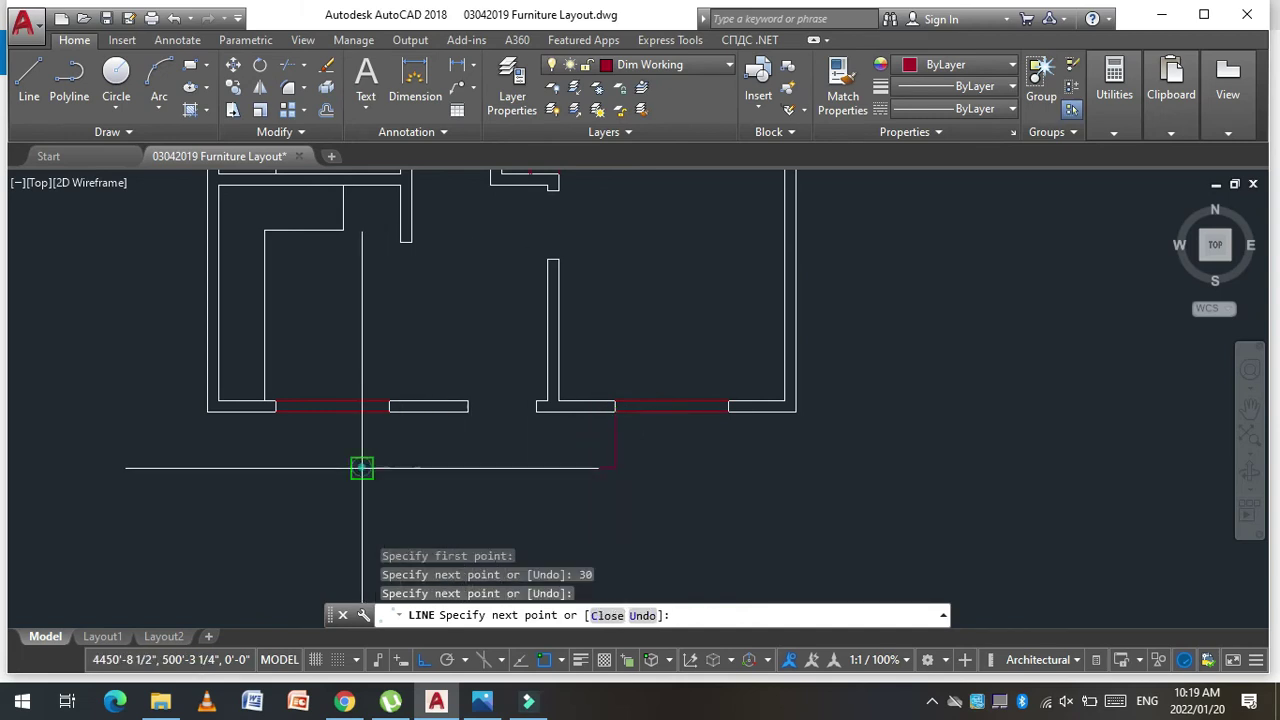
{"action": "key", "text": "Escape"}
{"action": "key", "text": "Escape"}
{"action": "key", "text": "Escape"}
Step: Trim the excess line beside the porch
{"action": "key", "text": "Return"}
{"action": "left_click", "coordinate": [388, 407]}
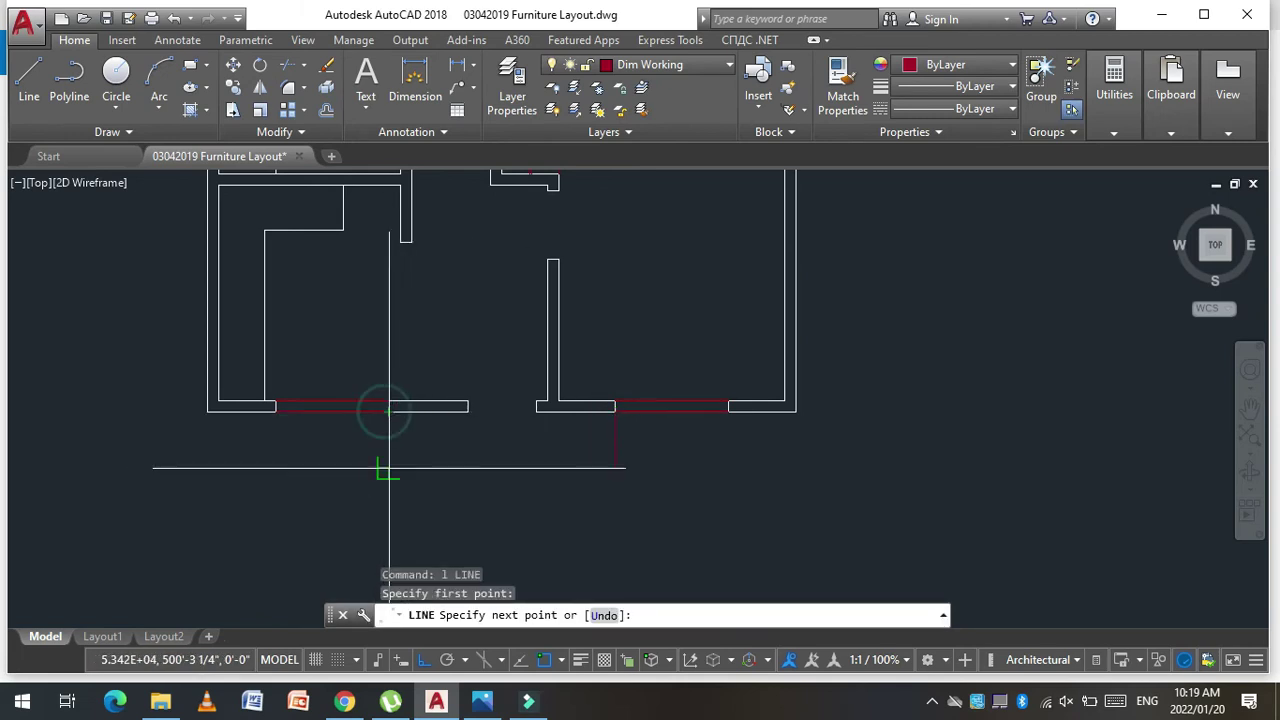
{"action": "key", "text": "Escape"}
{"action": "key", "text": "Escape"}
{"action": "key", "text": "Escape"}
{"action": "key", "text": "Escape"}
{"action": "type", "text": "tr"}
{"action": "key", "text": "Return"}
{"action": "key", "text": "Return"}
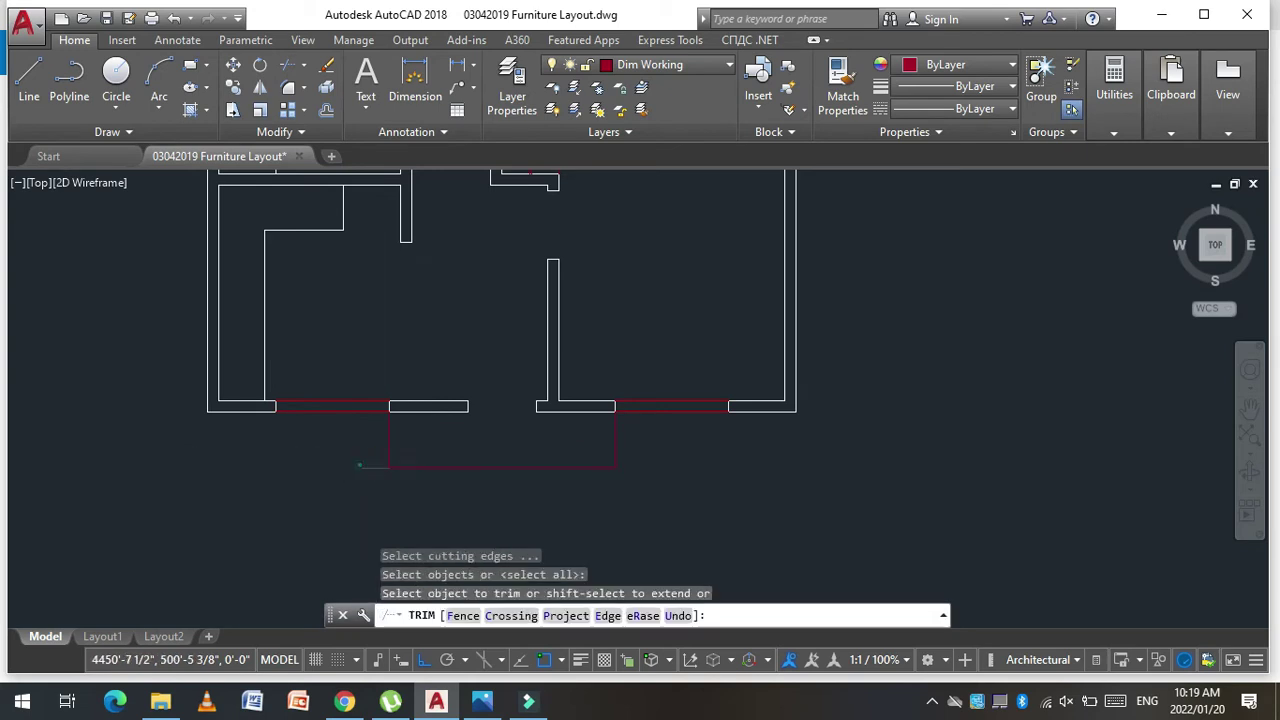
{"action": "left_click", "coordinate": [364, 465]}
{"action": "key", "text": "Escape"}
{"action": "key", "text": "Escape"}
Step: Start a line on the front wall, cancel it, and pan to center the porch
{"action": "type", "text": "l"}
{"action": "scroll", "coordinate": [466, 407], "scroll_direction": "up", "scroll_amount": 2}
{"action": "key", "text": "Return"}
{"action": "left_click", "coordinate": [456, 407]}
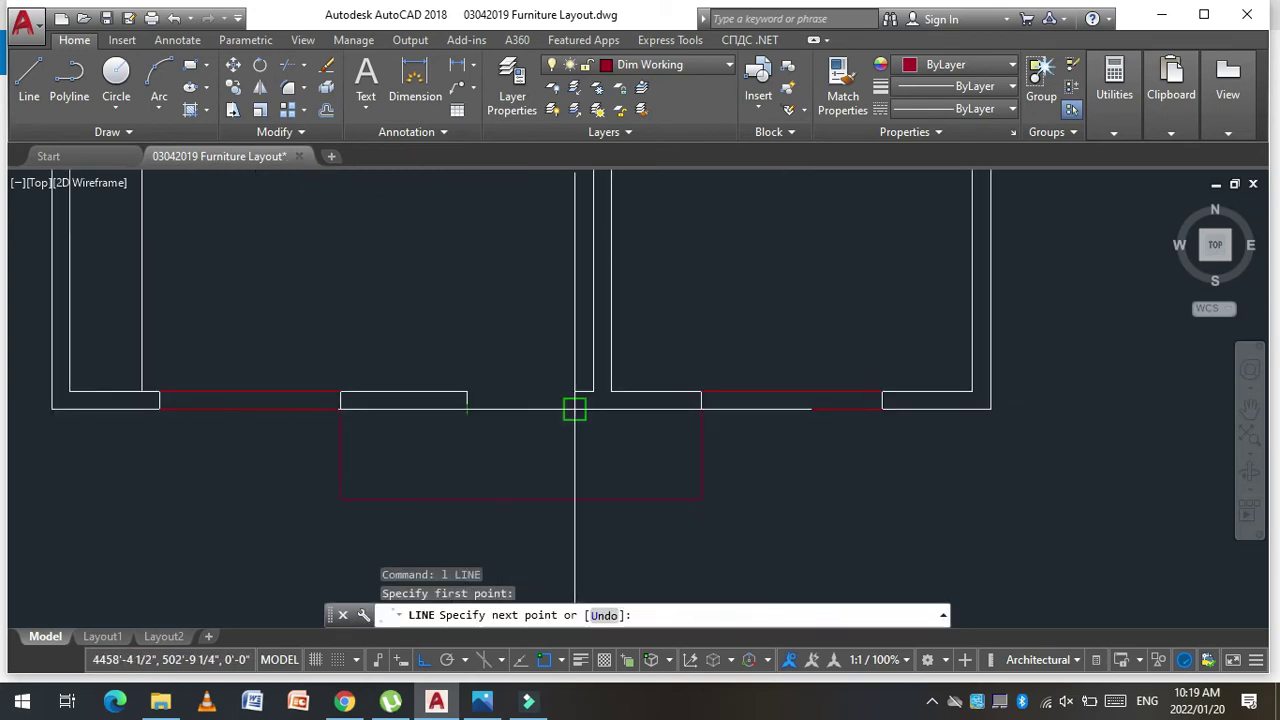
{"action": "key", "text": "Escape"}
{"action": "middle_click_drag", "start_coordinate": [540, 513], "coordinate": [527, 463]}
Step: Offset the porch bottom edge 1 foot twice to create two step lines
{"action": "type", "text": "o"}
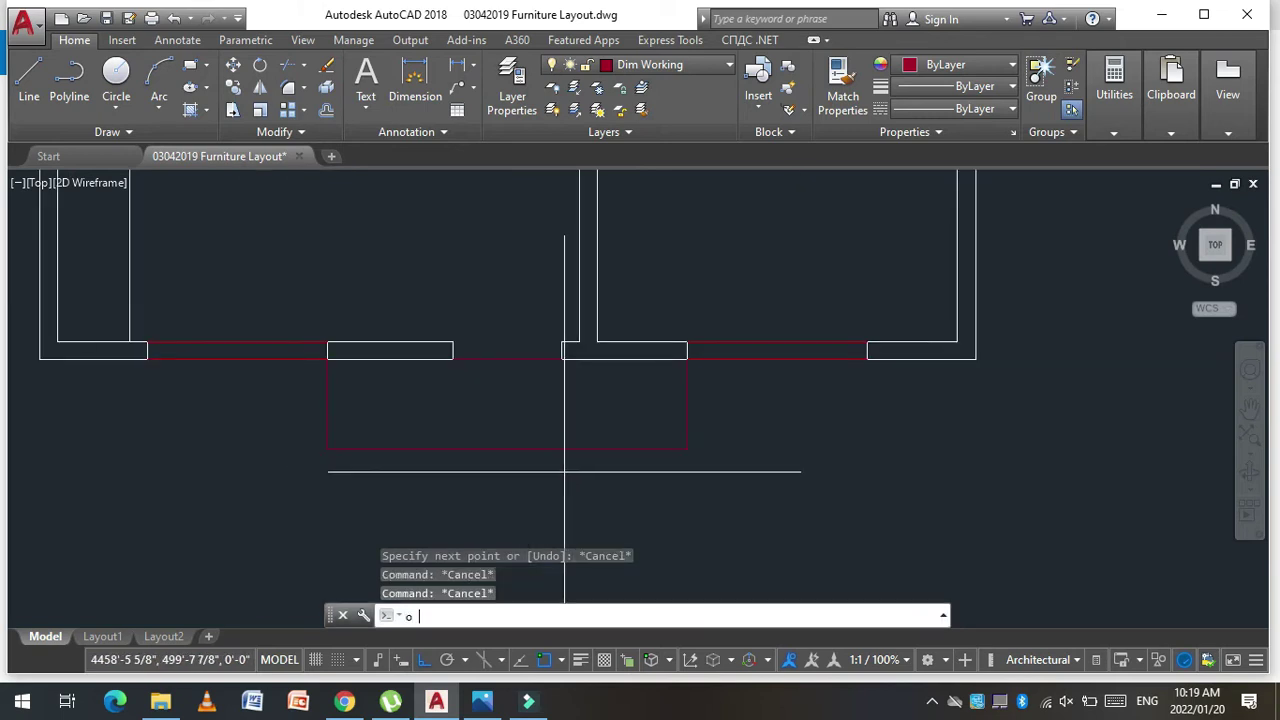
{"action": "key", "text": "Return"}
{"action": "type", "text": "1"}
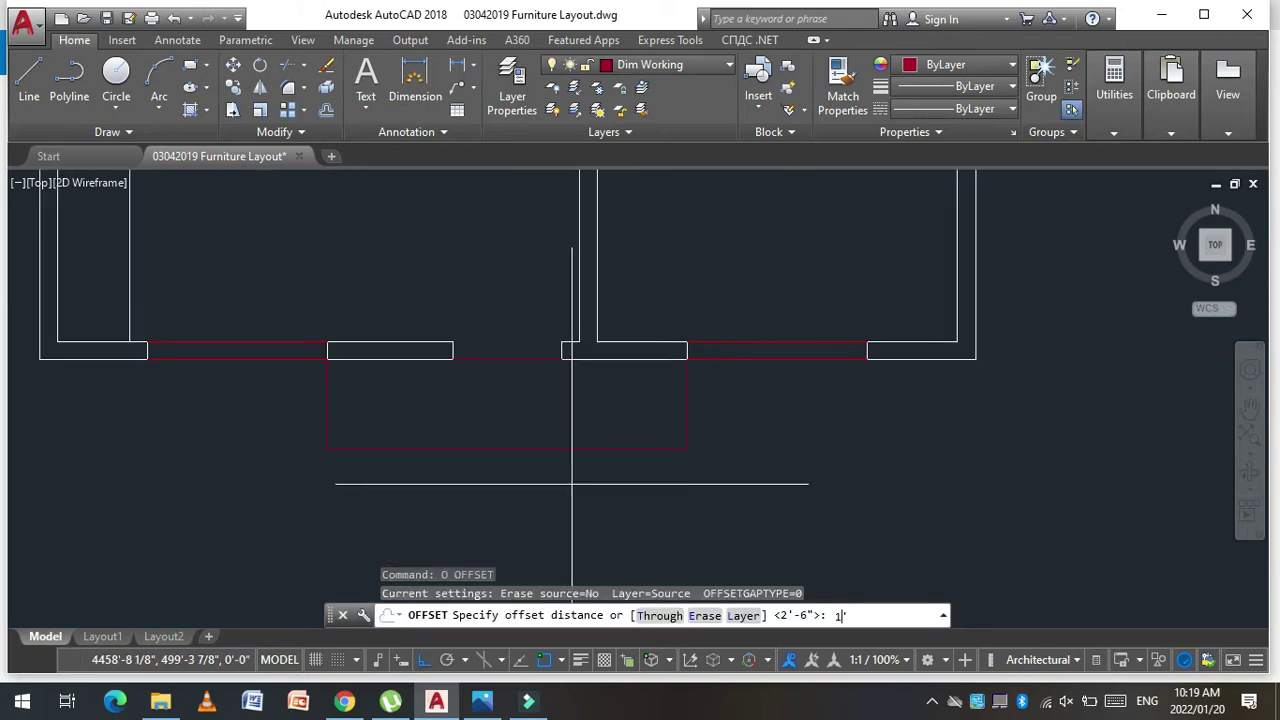
{"action": "key", "text": "Return"}
{"action": "left_click", "coordinate": [508, 449]}
{"action": "left_click", "coordinate": [485, 490]}
{"action": "left_click", "coordinate": [495, 494]}
{"action": "left_click", "coordinate": [479, 512]}
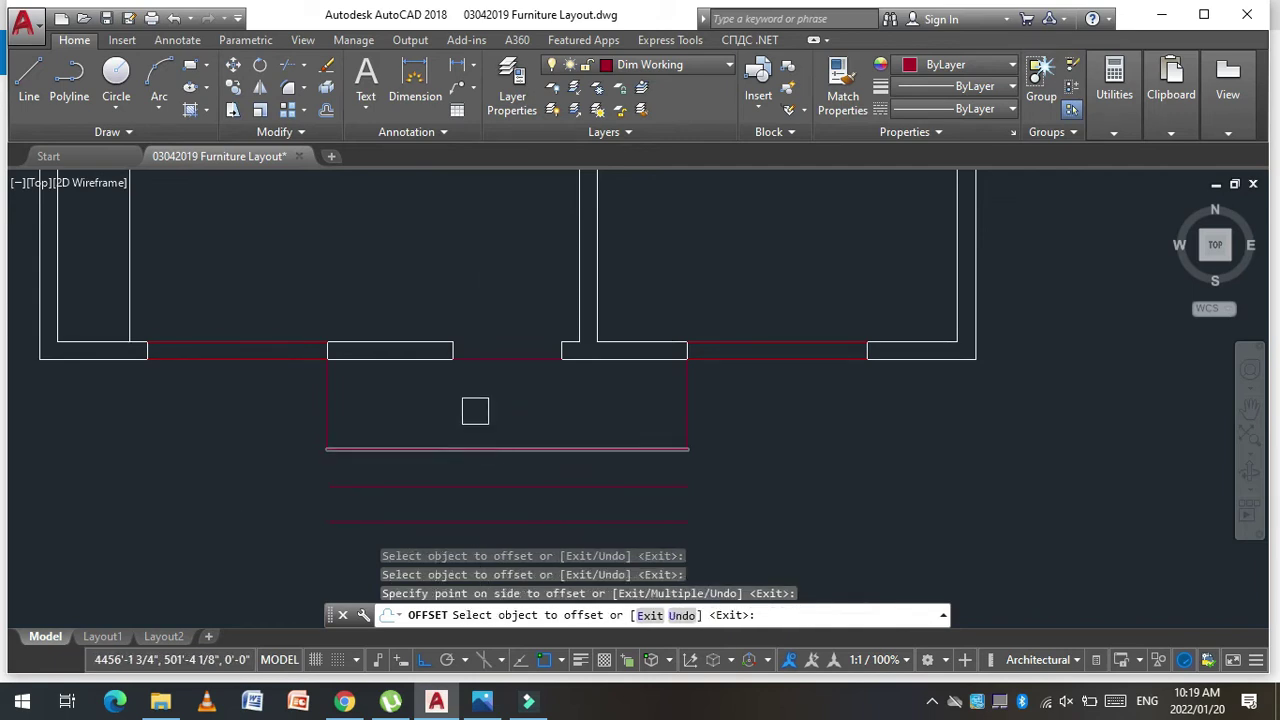
{"action": "key", "text": "Escape"}
{"action": "key", "text": "Escape"}
{"action": "key", "text": "Escape"}
Step: Extend the porch's left and right sides down to the steps
{"action": "type", "text": "ex"}
{"action": "key", "text": "Return"}
{"action": "key", "text": "Return"}
{"action": "left_click", "coordinate": [324, 433]}
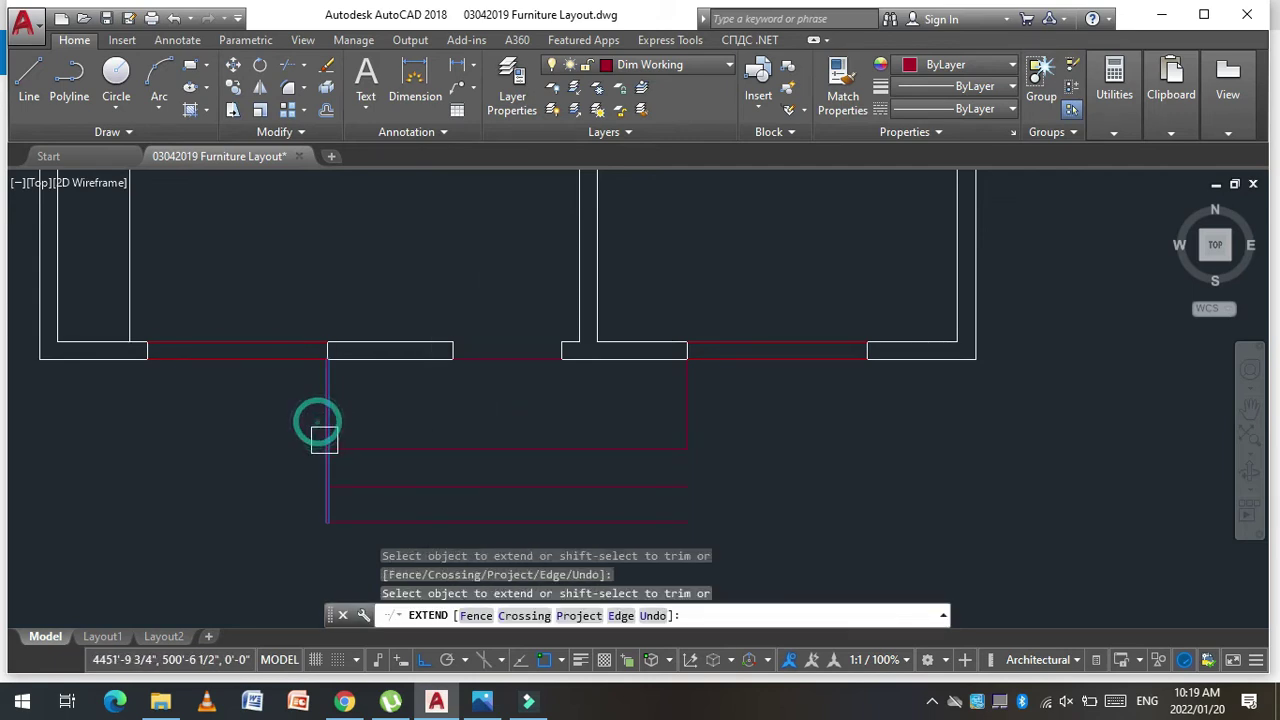
{"action": "left_click", "coordinate": [687, 436]}
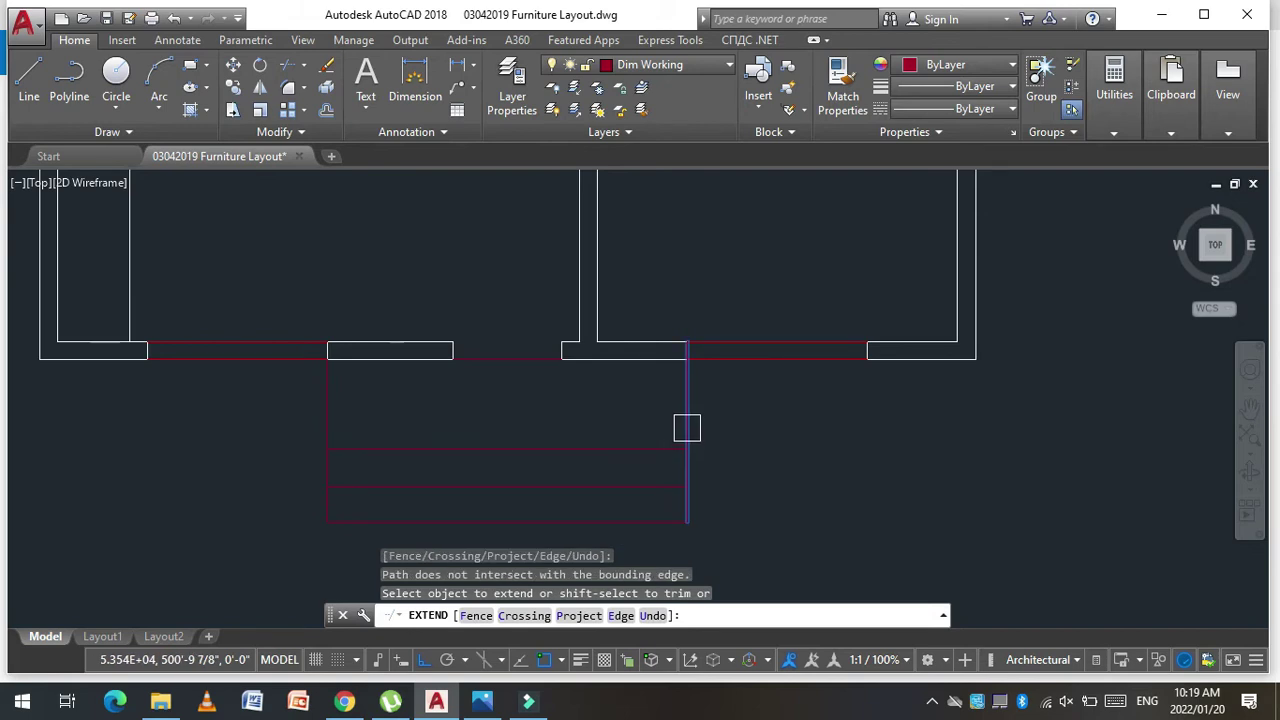
{"action": "key", "text": "Escape"}
{"action": "key", "text": "Escape"}
Step: Match the red porch lines to the white wall properties with MATCHPROP
{"action": "key", "text": "Escape"}
{"action": "type", "text": "ma"}
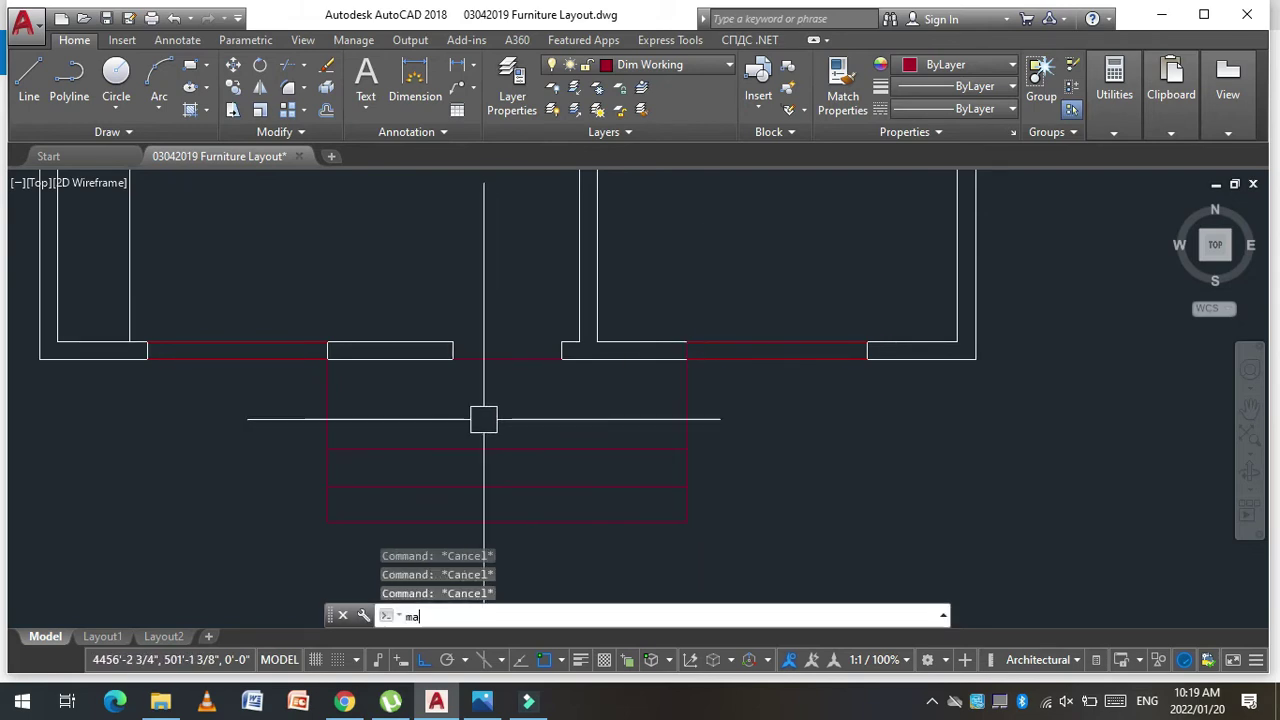
{"action": "key", "text": "Return"}
{"action": "left_click", "coordinate": [402, 331]}
{"action": "left_click", "coordinate": [735, 525]}
{"action": "left_click", "coordinate": [300, 415]}
{"action": "key", "text": "Escape"}
{"action": "key", "text": "Escape"}
{"action": "key", "text": "Escape"}
{"action": "key", "text": "Escape"}
{"action": "scroll", "coordinate": [343, 400], "scroll_direction": "down", "scroll_amount": 2}
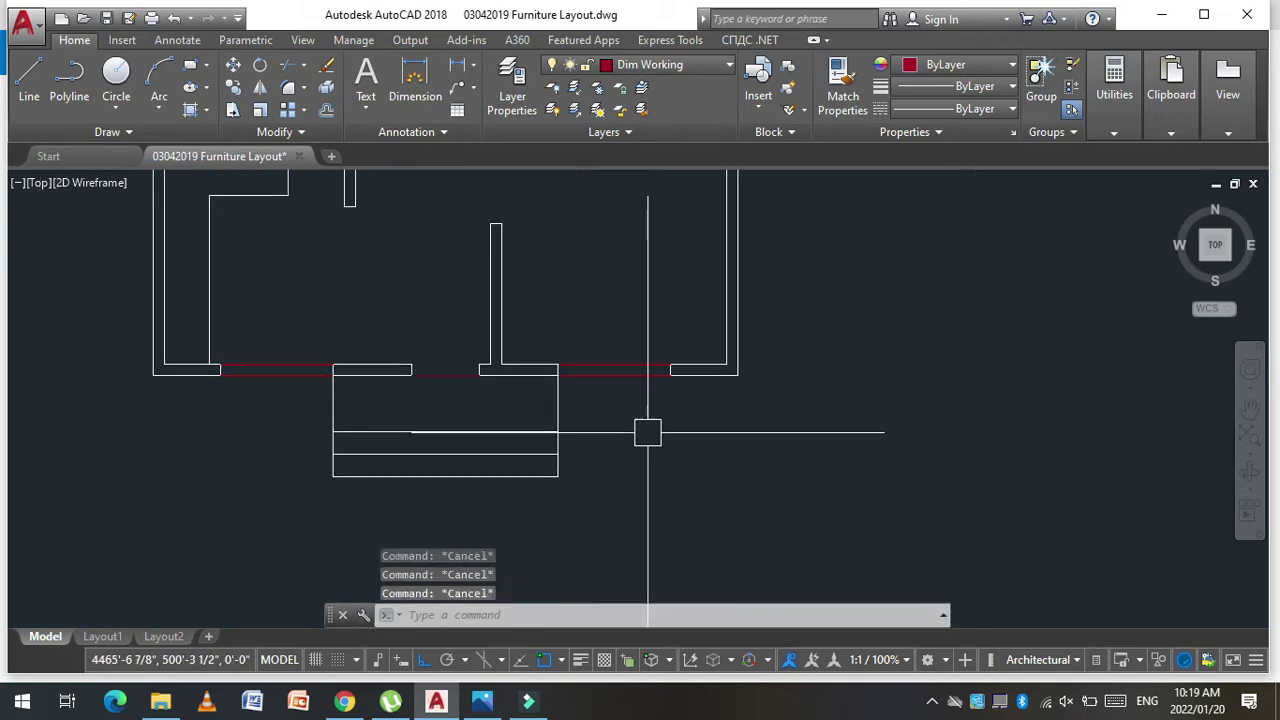
Step: Start drawing the right planter's outline lines from the wall corner below the porch
{"action": "scroll", "coordinate": [683, 431], "scroll_direction": "up", "scroll_amount": 2}
{"action": "scroll", "coordinate": [502, 402], "scroll_direction": "down", "scroll_amount": 2}
{"action": "scroll", "coordinate": [583, 393], "scroll_direction": "up", "scroll_amount": 2}
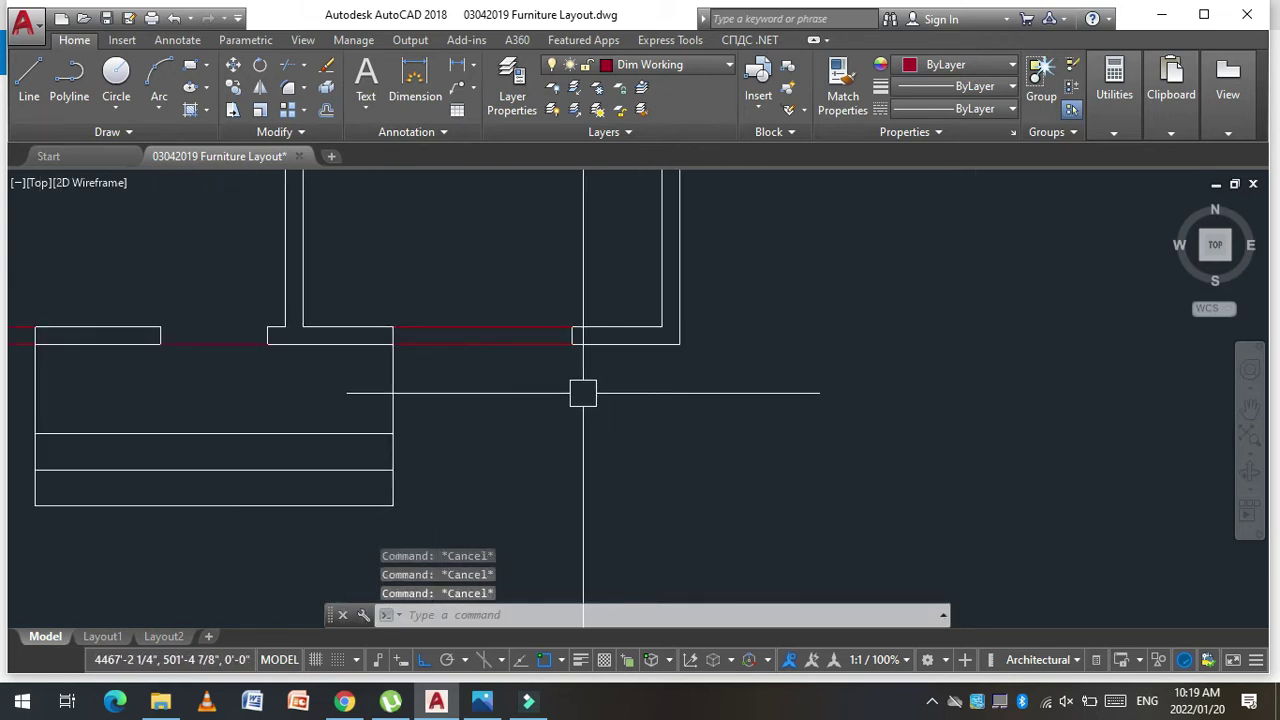
{"action": "type", "text": "l"}
{"action": "key", "text": "Return"}
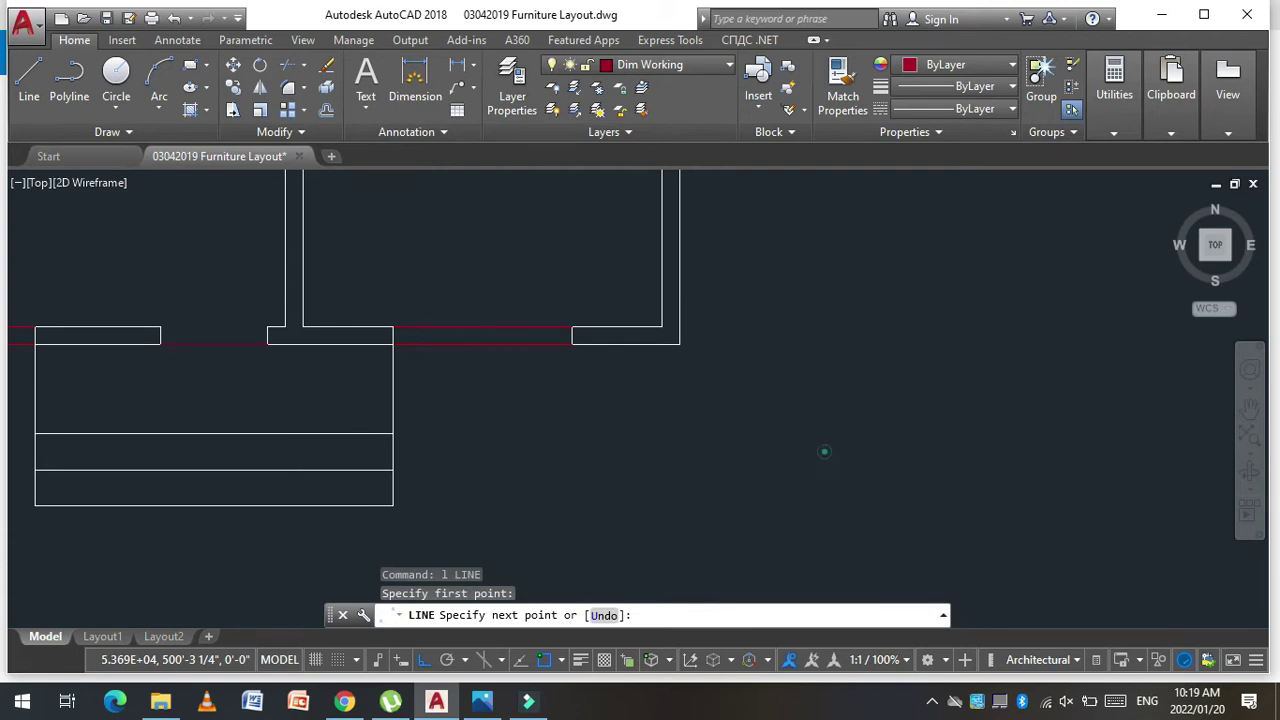
{"action": "left_click", "coordinate": [826, 434]}
{"action": "key", "text": "Escape"}
{"action": "key", "text": "Escape"}
{"action": "key", "text": "Escape"}
{"action": "type", "text": "l"}
{"action": "key", "text": "Return"}
{"action": "left_click", "coordinate": [680, 351]}
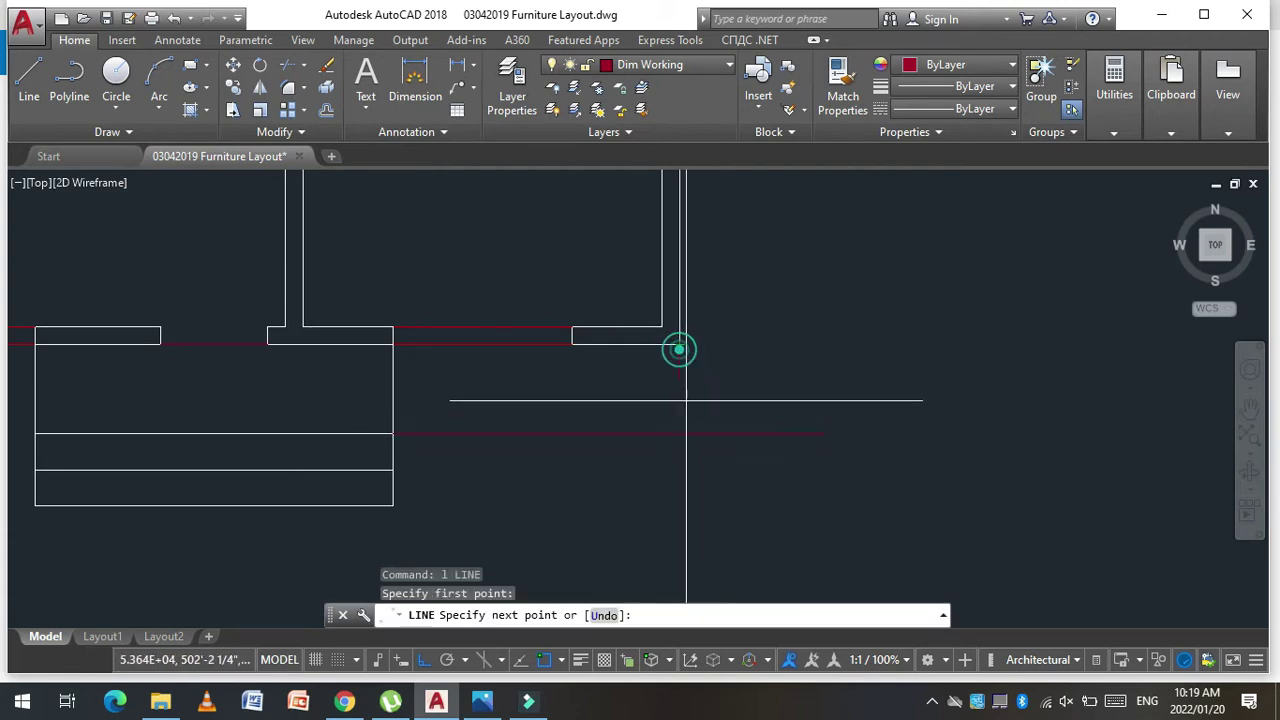
{"action": "key", "text": "Escape"}
{"action": "key", "text": "Escape"}
{"action": "key", "text": "Escape"}
Step: Fillet the planter's horizontal and vertical edge lines into a closed corner
{"action": "key", "text": "Escape"}
{"action": "type", "text": "f"}
{"action": "key", "text": "Return"}
{"action": "left_click", "coordinate": [611, 434]}
{"action": "left_click", "coordinate": [688, 401]}
{"action": "key", "text": "Return"}
{"action": "scroll", "coordinate": [688, 401], "scroll_direction": "down", "scroll_amount": 3}
{"action": "scroll", "coordinate": [563, 406], "scroll_direction": "up", "scroll_amount": 3}
{"action": "key", "text": "Escape"}
{"action": "key", "text": "Escape"}
{"action": "key", "text": "Escape"}
{"action": "key", "text": "Escape"}
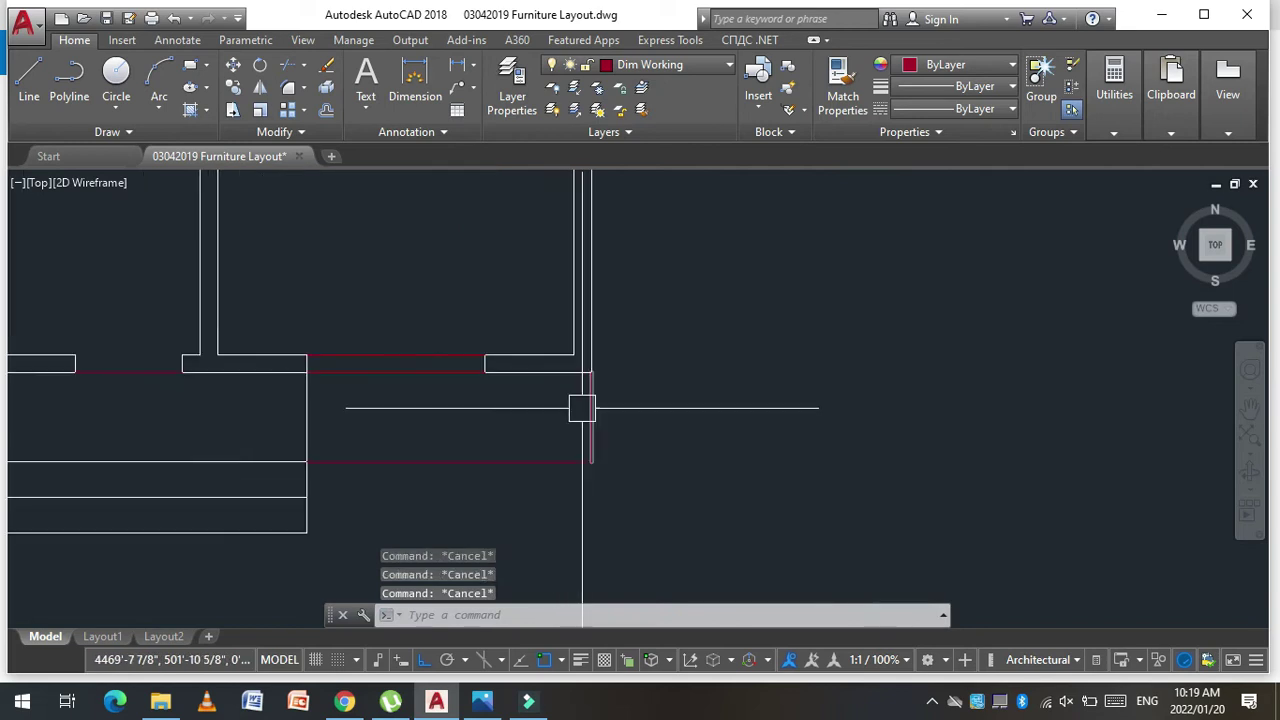
Step: Offset two planter lines to one side at the default offset distance
{"action": "type", "text": "o"}
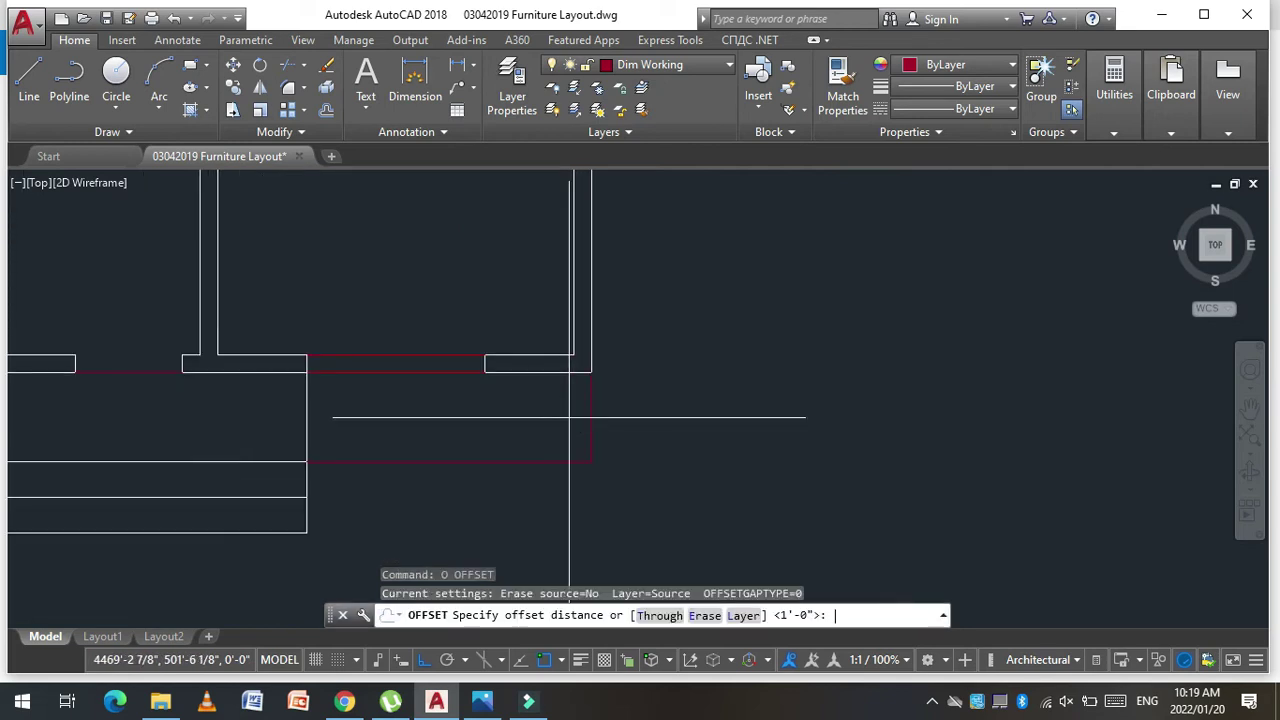
{"action": "key", "text": "Return"}
{"action": "left_click", "coordinate": [471, 449]}
{"action": "left_click", "coordinate": [486, 429]}
{"action": "left_click", "coordinate": [594, 423]}
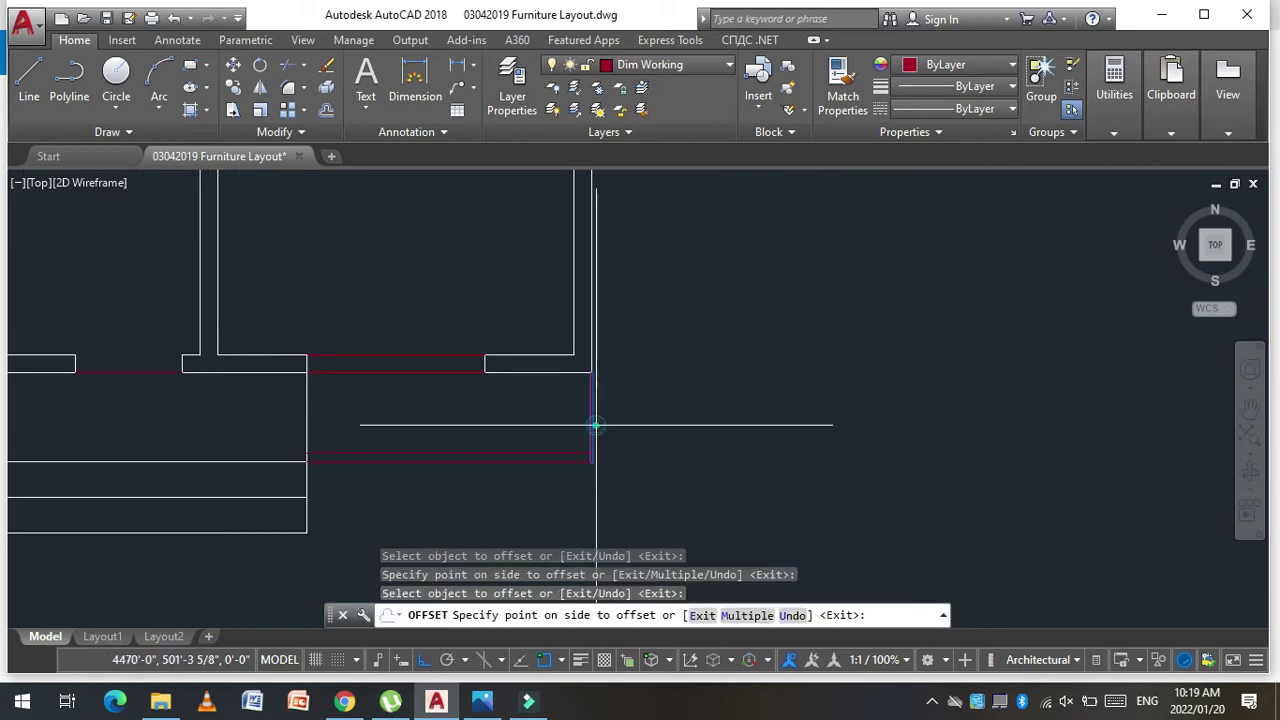
{"action": "left_click", "coordinate": [511, 430]}
{"action": "key", "text": "Escape"}
{"action": "key", "text": "Escape"}
Step: Offset the three right planter edges 4 inches inward to form the inner lines
{"action": "type", "text": "o"}
{"action": "key", "text": "Return"}
{"action": "type", "text": "4"}
{"action": "key", "text": "Return"}
{"action": "left_click", "coordinate": [532, 432]}
{"action": "left_click", "coordinate": [586, 423]}
{"action": "left_click", "coordinate": [497, 423]}
{"action": "scroll", "coordinate": [510, 400], "scroll_direction": "up", "scroll_amount": 2}
{"action": "left_click", "coordinate": [528, 373]}
{"action": "left_click", "coordinate": [517, 415]}
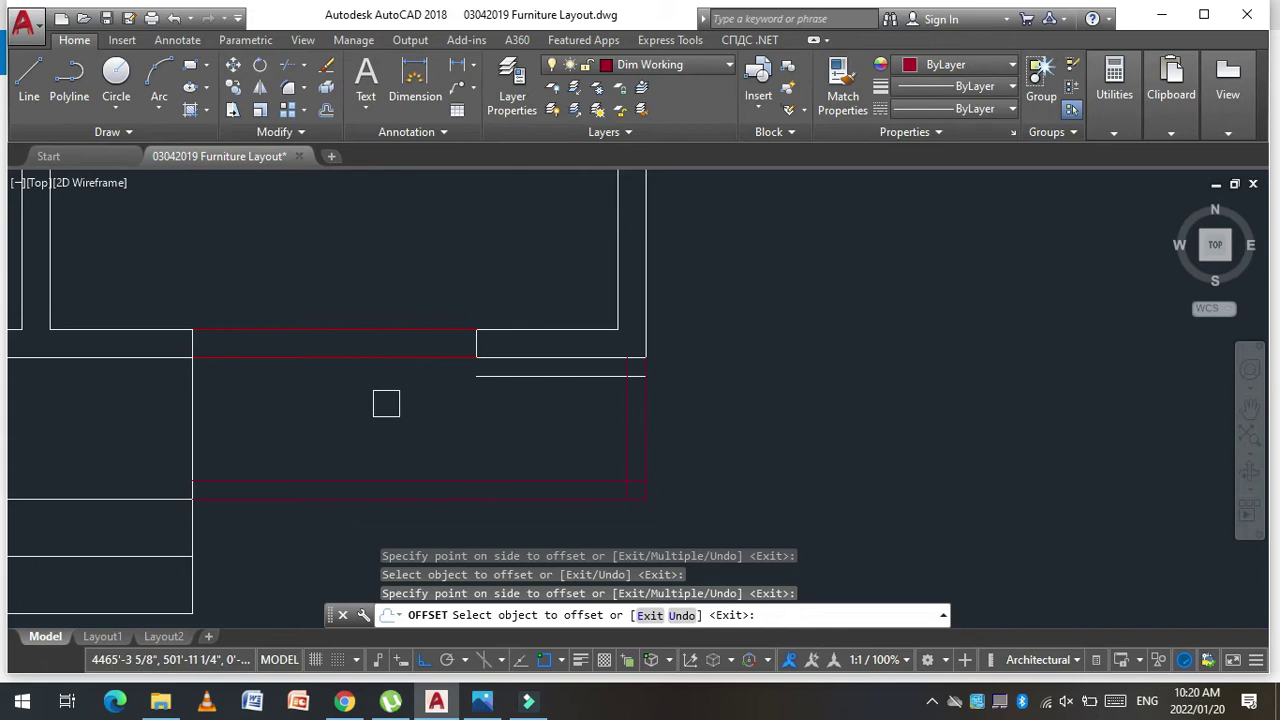
{"action": "left_click", "coordinate": [192, 407]}
{"action": "left_click", "coordinate": [235, 415]}
{"action": "key", "text": "Escape"}
{"action": "key", "text": "Escape"}
{"action": "key", "text": "Escape"}
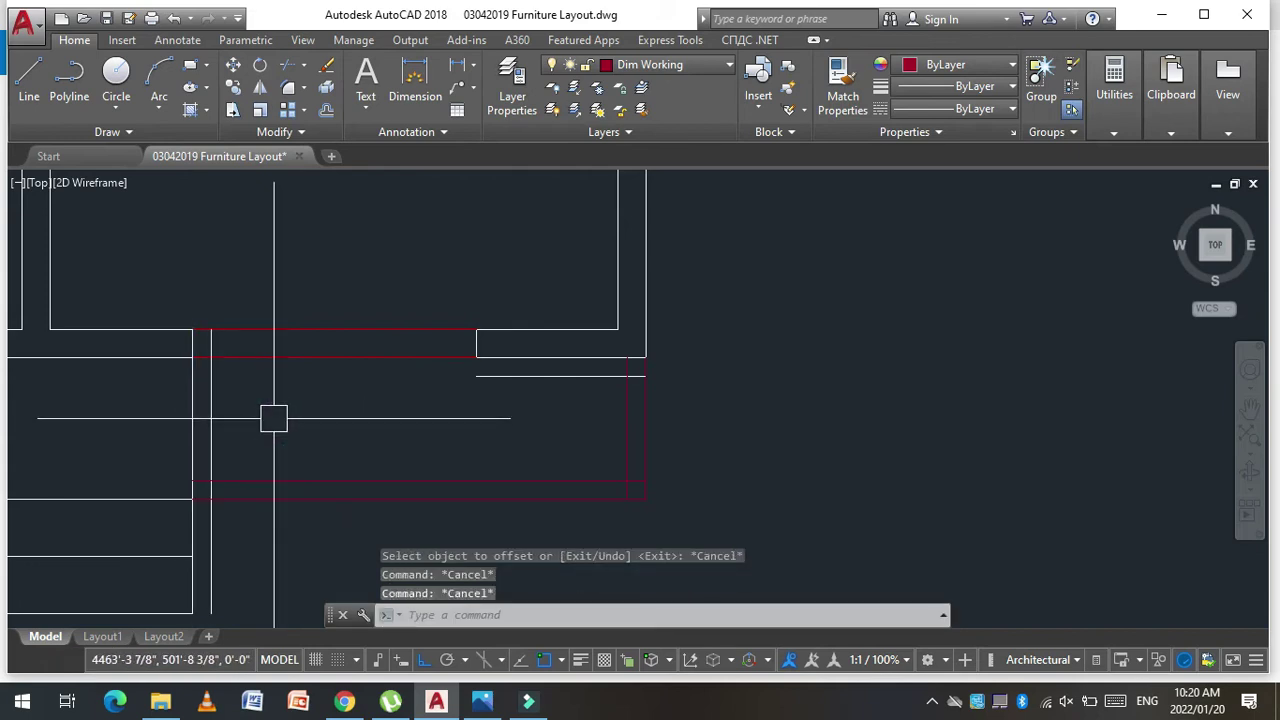
{"action": "type", "text": "f"}
Step: Fillet the inner offset lines of the right planter into closed corners
{"action": "key", "text": "Return"}
{"action": "left_click", "coordinate": [210, 406]}
{"action": "left_click", "coordinate": [474, 376]}
{"action": "key", "text": "Return"}
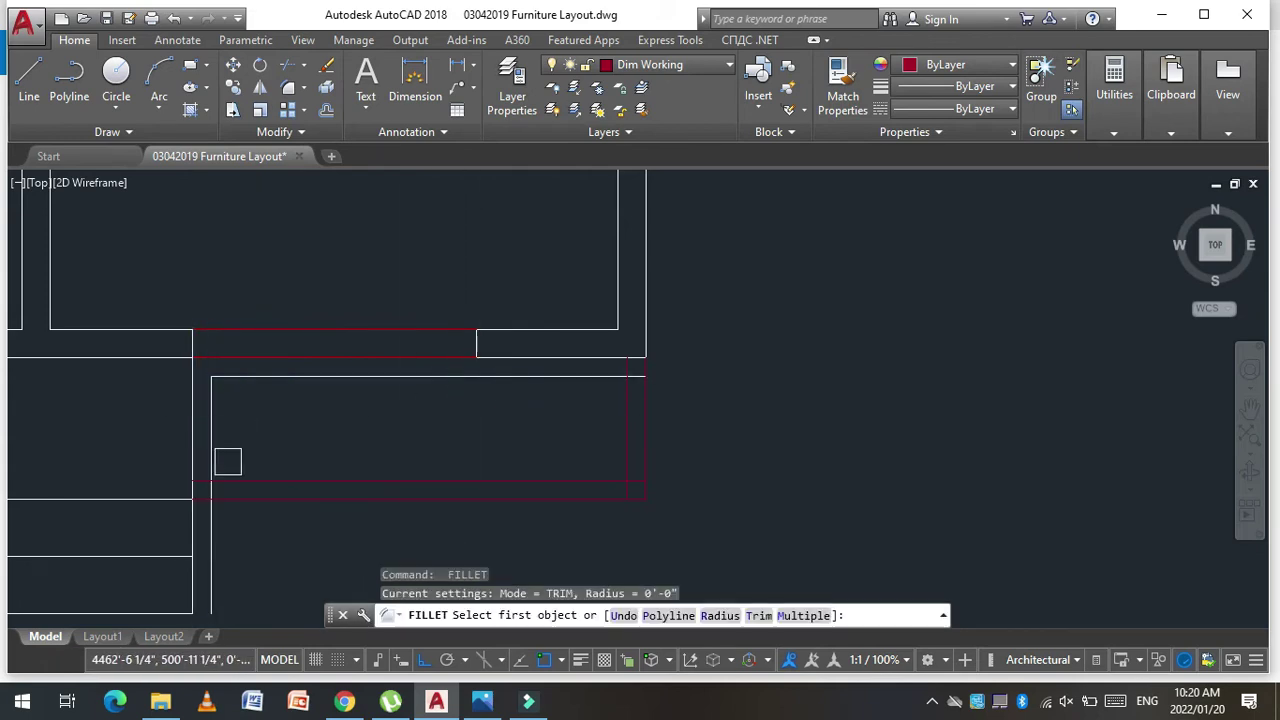
{"action": "left_click", "coordinate": [229, 473]}
{"action": "left_click", "coordinate": [211, 476]}
{"action": "scroll", "coordinate": [217, 454], "scroll_direction": "up", "scroll_amount": 3}
{"action": "key", "text": "Return"}
{"action": "left_click", "coordinate": [295, 384]}
{"action": "scroll", "coordinate": [334, 409], "scroll_direction": "up", "scroll_amount": 2}
{"action": "left_click", "coordinate": [357, 451]}
{"action": "key", "text": "Return"}
{"action": "left_click", "coordinate": [363, 458]}
{"action": "key", "text": "Escape"}
{"action": "key", "text": "Escape"}
Step: Match properties from a source line onto the planter lines with MATCHPROP
{"action": "type", "text": "ma"}
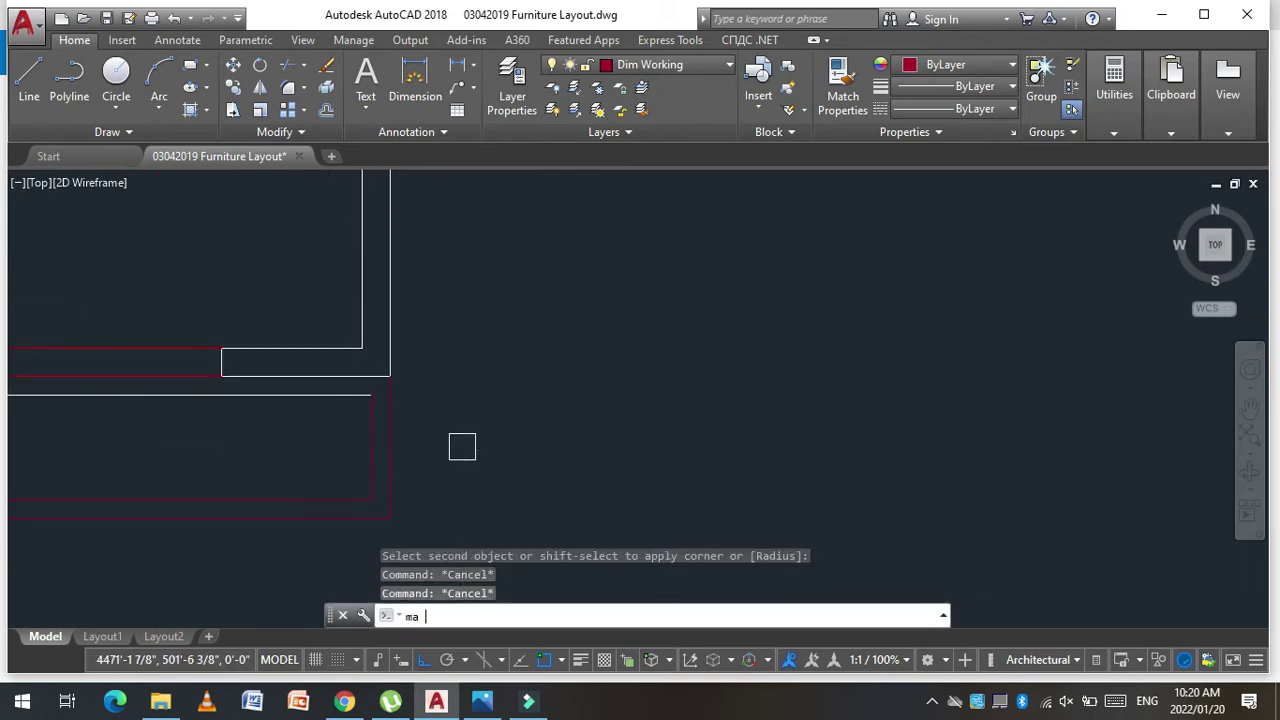
{"action": "key", "text": "Return"}
{"action": "left_click", "coordinate": [325, 345]}
{"action": "left_click", "coordinate": [330, 500]}
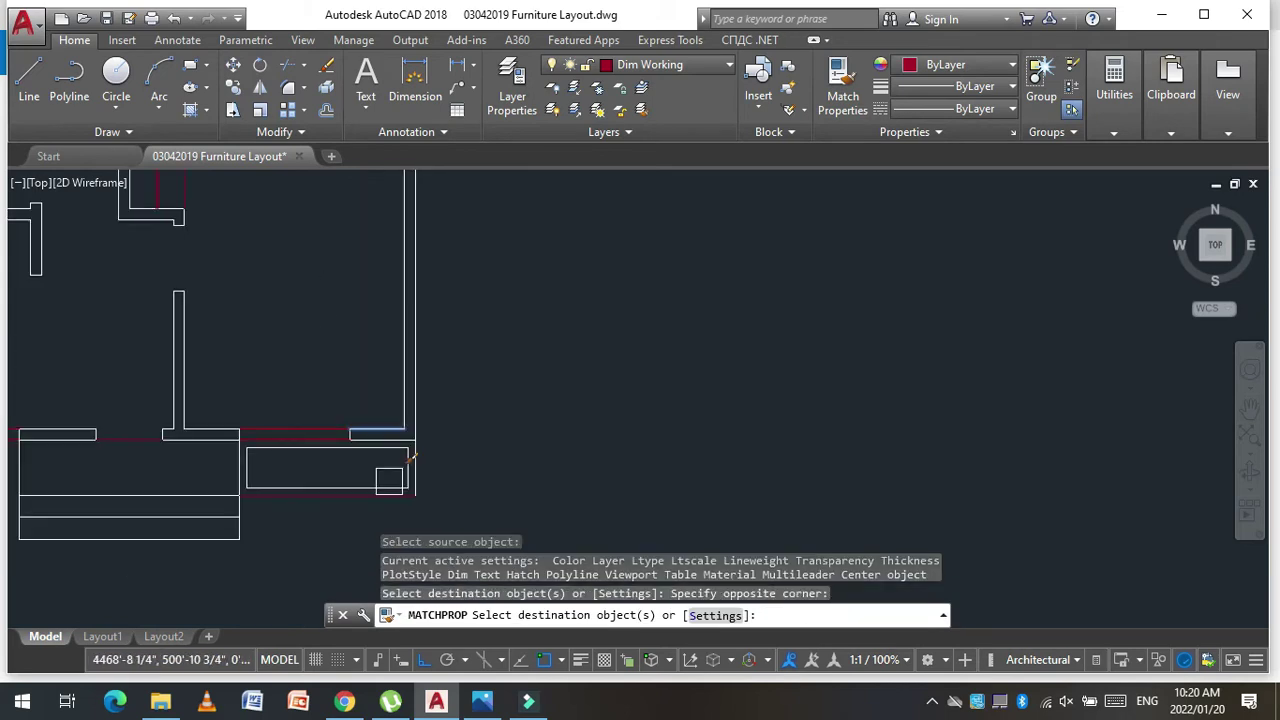
{"action": "scroll", "coordinate": [275, 470], "scroll_direction": "up", "scroll_amount": 2}
{"action": "scroll", "coordinate": [310, 500], "scroll_direction": "down", "scroll_amount": 4}
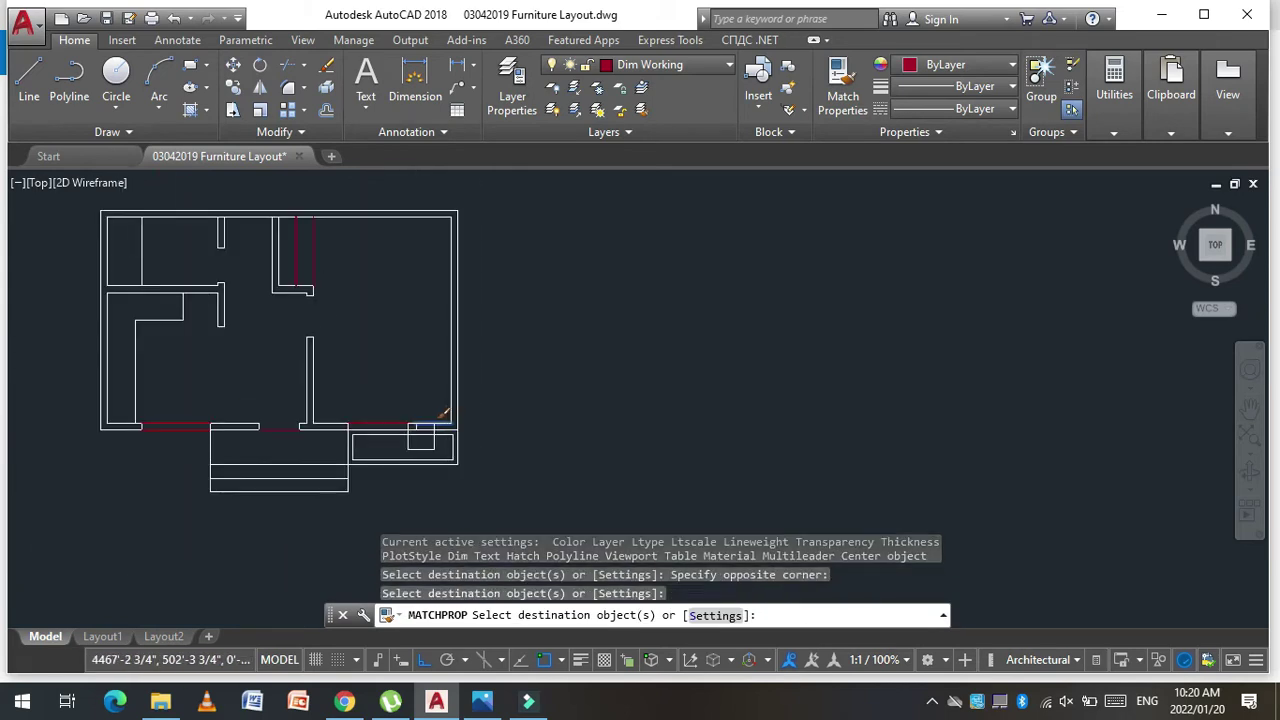
{"action": "scroll", "coordinate": [340, 480], "scroll_direction": "up", "scroll_amount": 1}
{"action": "scroll", "coordinate": [375, 465], "scroll_direction": "up", "scroll_amount": 3}
{"action": "key", "text": "Escape"}
{"action": "key", "text": "Escape"}
{"action": "key", "text": "Escape"}
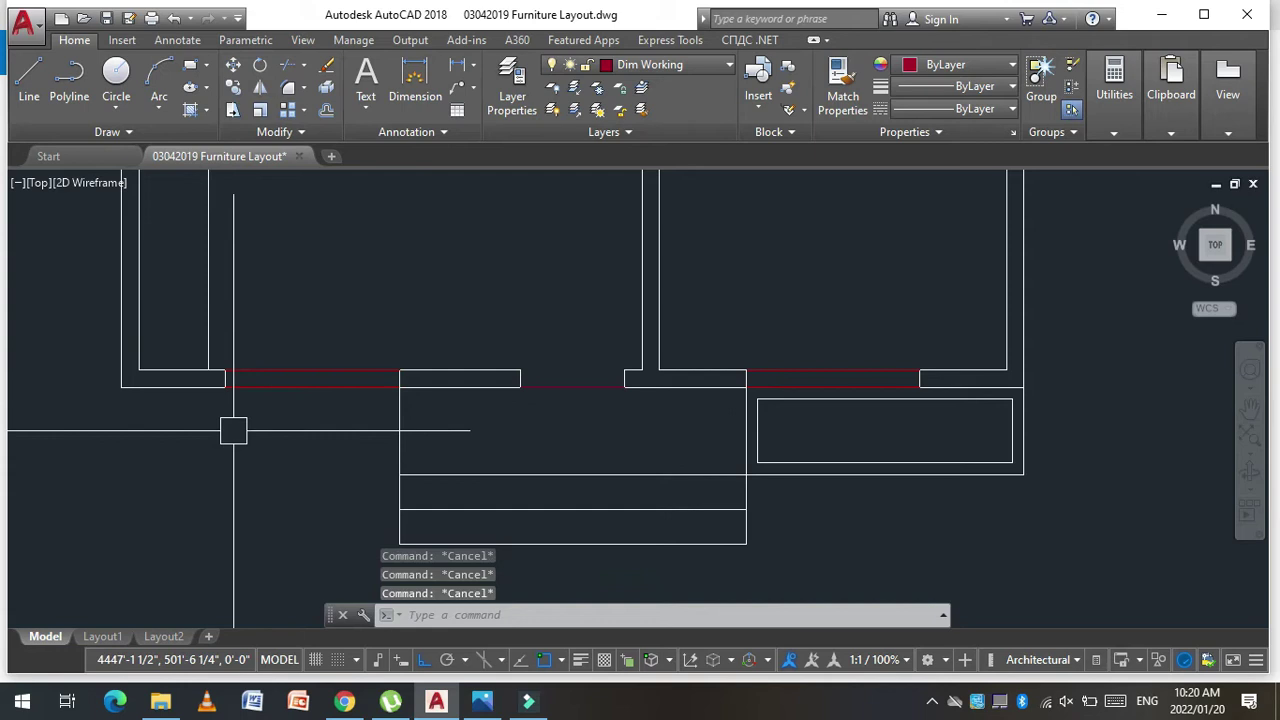
Step: Start drawing the left planter's outline lines beside the porch
{"action": "type", "text": "l"}
{"action": "key", "text": "Return"}
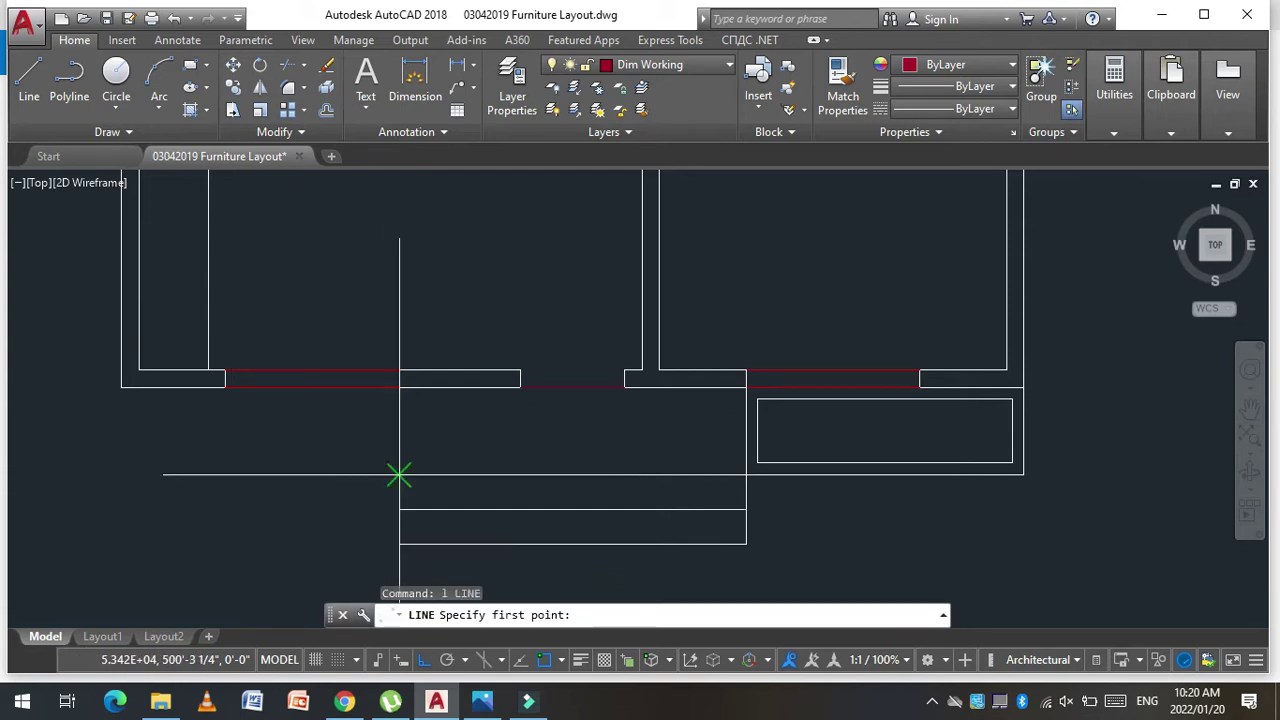
{"action": "left_click", "coordinate": [382, 480]}
{"action": "key", "text": "Escape"}
{"action": "key", "text": "Escape"}
{"action": "key", "text": "Escape"}
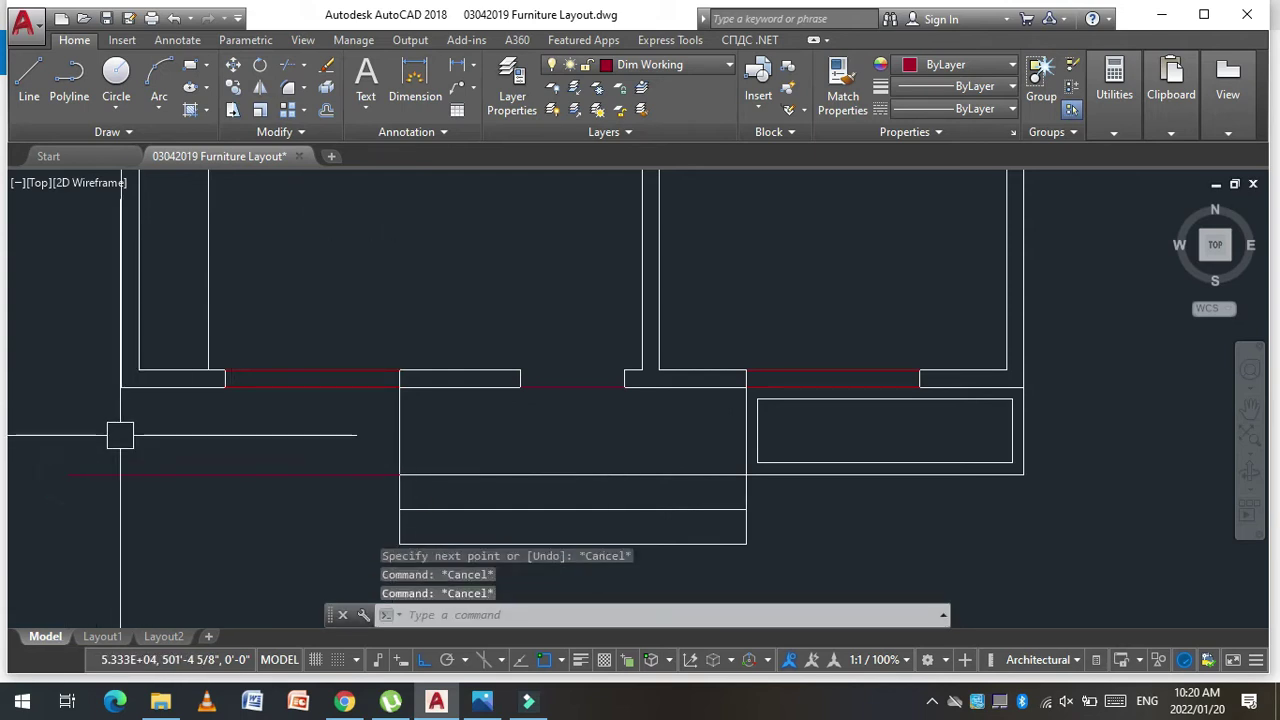
{"action": "type", "text": "l"}
{"action": "key", "text": "Return"}
{"action": "left_click", "coordinate": [121, 388]}
{"action": "key", "text": "Escape"}
{"action": "key", "text": "Escape"}
{"action": "key", "text": "Escape"}
Step: Offset the red line, the left planter edges and the porch-side line 4 inches inward
{"action": "type", "text": "o"}
{"action": "key", "text": "Return"}
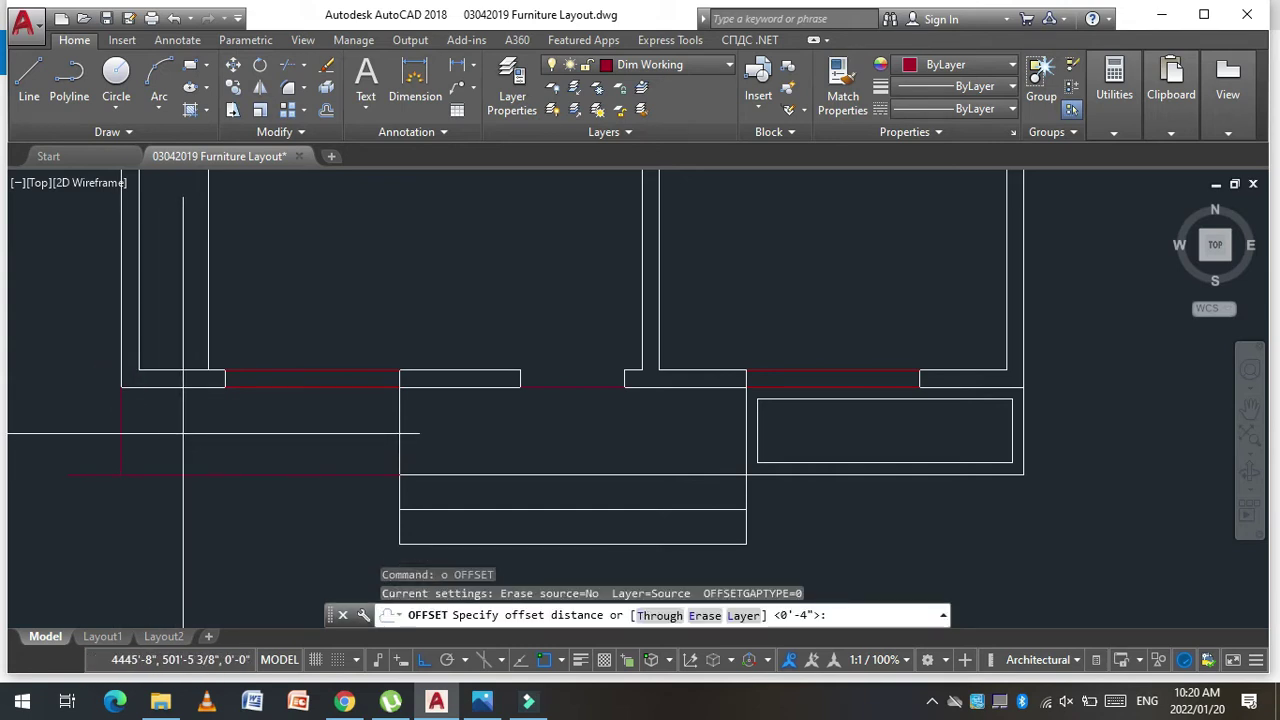
{"action": "key", "text": "Return"}
{"action": "left_click", "coordinate": [149, 468]}
{"action": "left_click", "coordinate": [164, 432]}
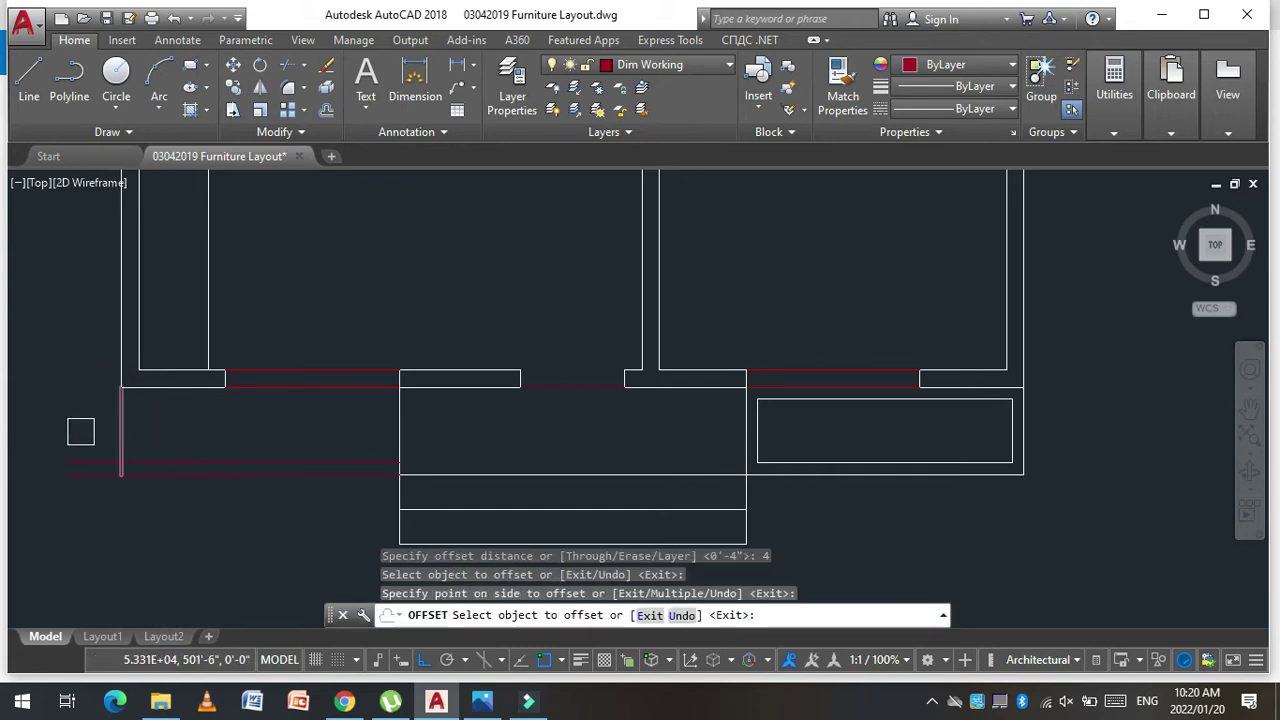
{"action": "left_click", "coordinate": [115, 427]}
{"action": "left_click", "coordinate": [177, 423]}
{"action": "left_click", "coordinate": [163, 390]}
{"action": "left_click", "coordinate": [168, 435]}
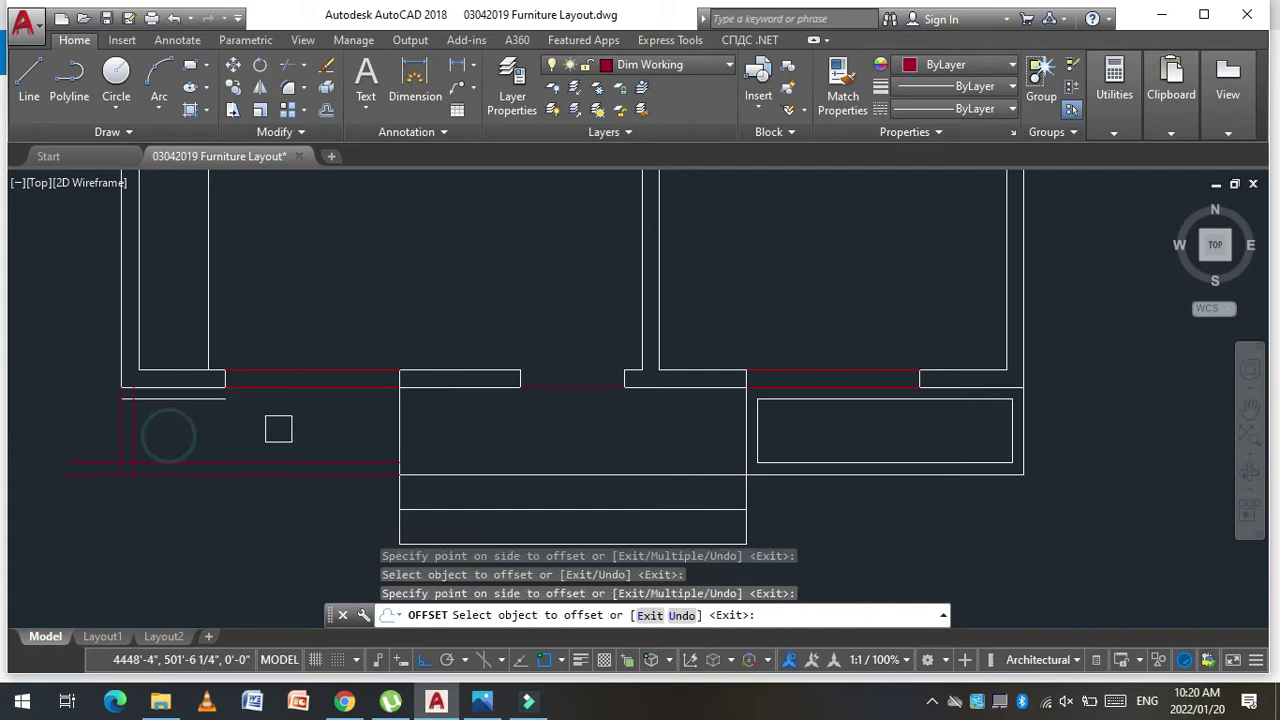
{"action": "left_click", "coordinate": [398, 427]}
{"action": "left_click", "coordinate": [306, 429]}
{"action": "key", "text": "Escape"}
{"action": "key", "text": "Escape"}
{"action": "key", "text": "Escape"}
Step: Fillet the left planter's red and white lines into four closed corners
{"action": "type", "text": "f"}
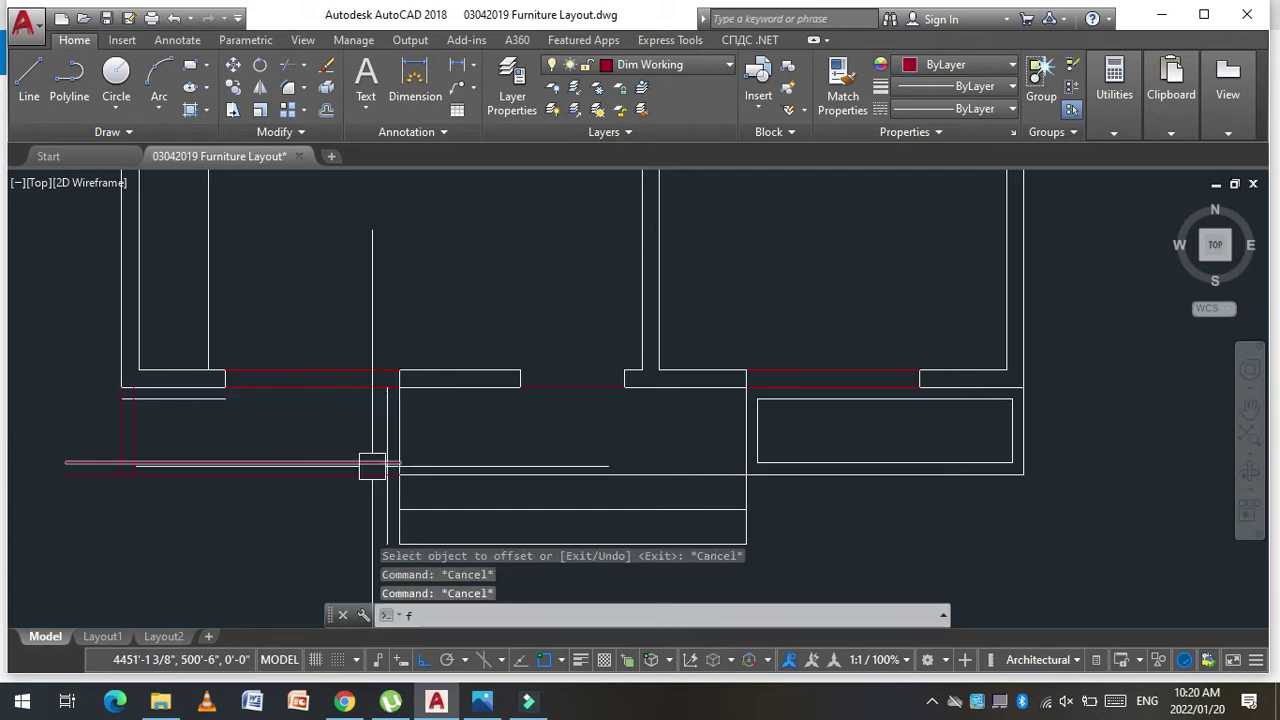
{"action": "key", "text": "Return"}
{"action": "left_click", "coordinate": [348, 453]}
{"action": "left_click", "coordinate": [380, 430]}
{"action": "key", "text": "Return"}
{"action": "left_click", "coordinate": [206, 399]}
{"action": "left_click", "coordinate": [373, 407]}
{"action": "key", "text": "Return"}
{"action": "left_click", "coordinate": [134, 429]}
{"action": "left_click", "coordinate": [161, 408]}
{"action": "key", "text": "Return"}
{"action": "left_click", "coordinate": [154, 449]}
{"action": "left_click", "coordinate": [143, 437]}
{"action": "key", "text": "Escape"}
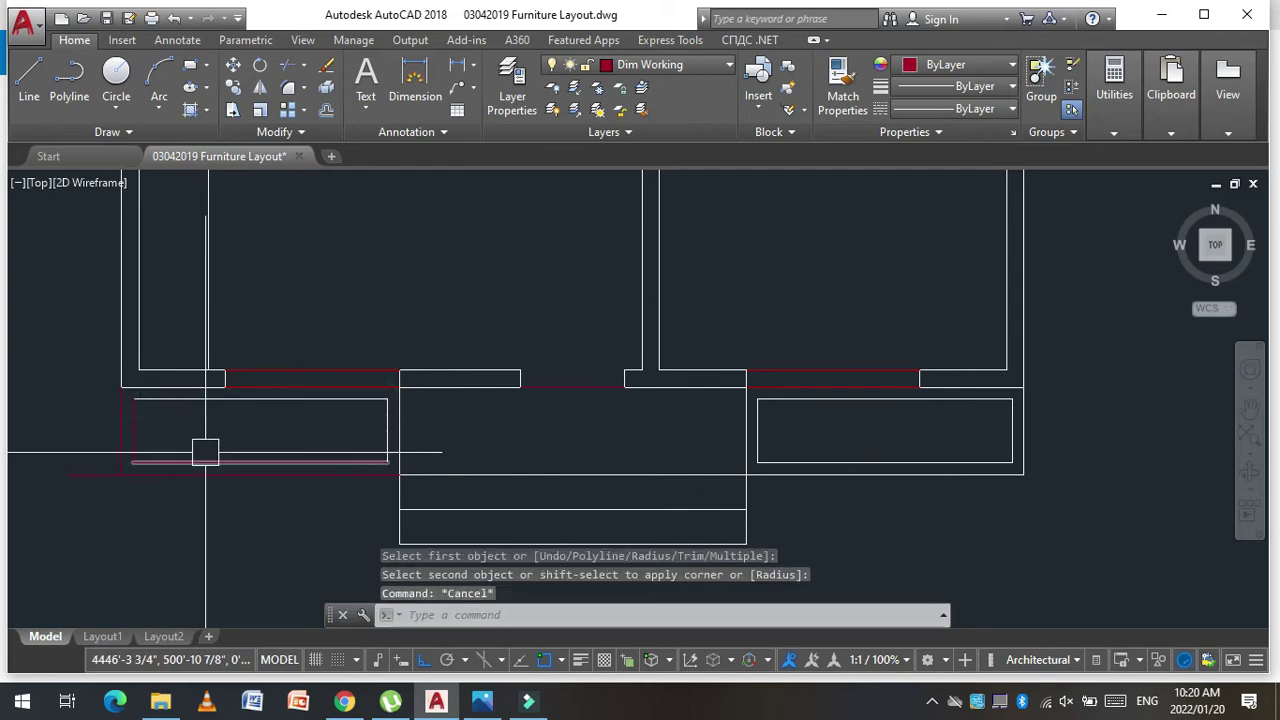
{"action": "key", "text": "Escape"}
{"action": "key", "text": "Escape"}
Step: Trim away the leftover stub of the red line
{"action": "type", "text": "tr"}
{"action": "key", "text": "Return"}
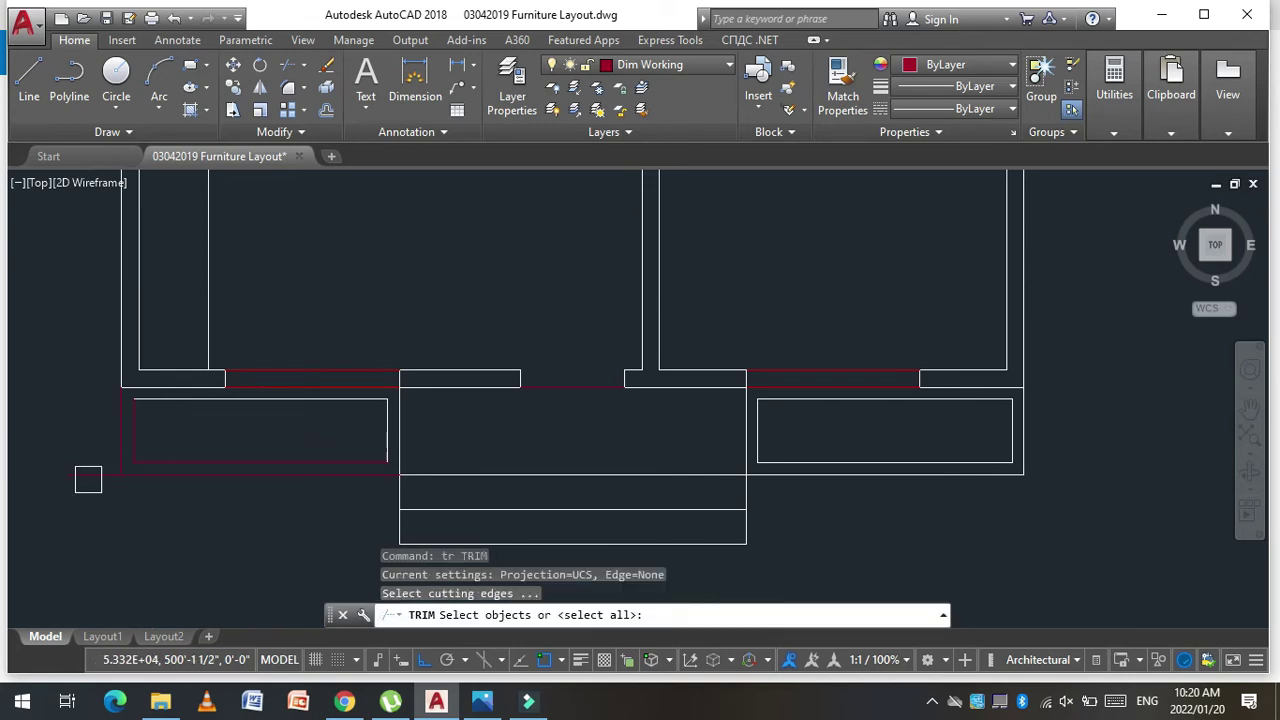
{"action": "key", "text": "Return"}
{"action": "left_click", "coordinate": [90, 473]}
{"action": "key", "text": "Escape"}
{"action": "type", "text": "n"}
{"action": "key", "text": "Escape"}
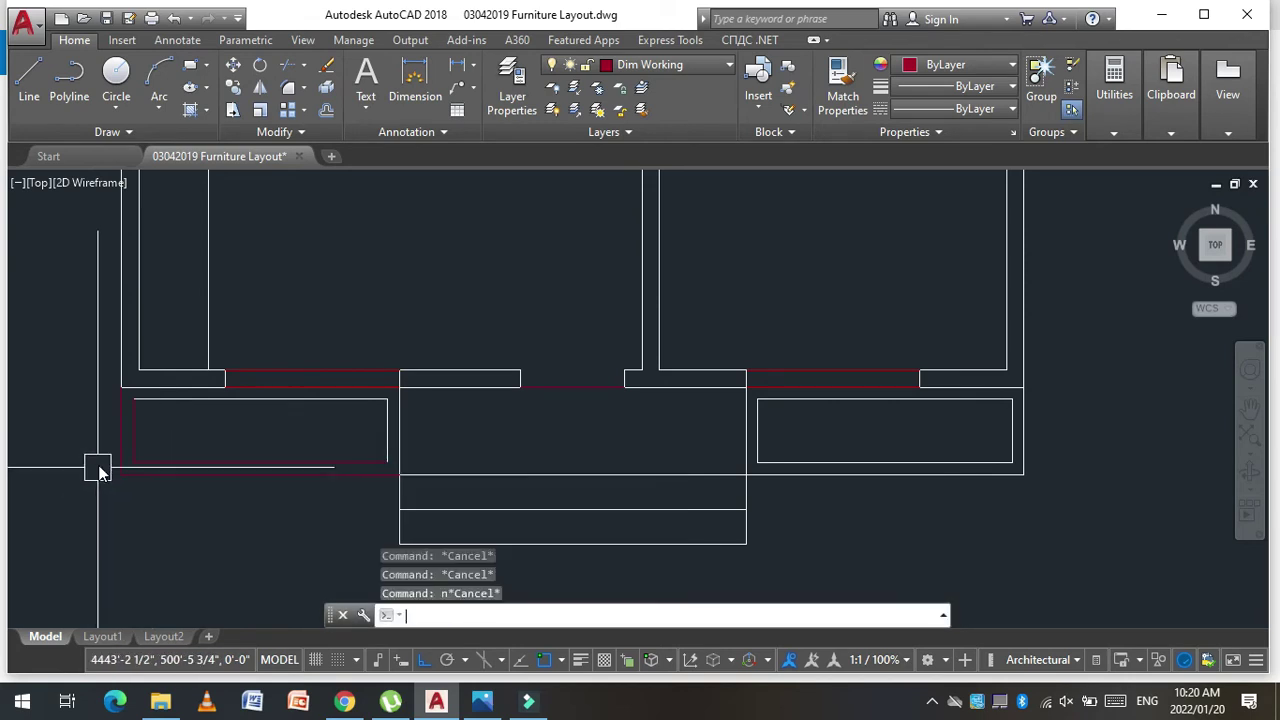
Step: Match the left planter lines to a source line's properties and save the drawing
{"action": "type", "text": "a"}
{"action": "key", "text": "Return"}
{"action": "left_click", "coordinate": [163, 401]}
{"action": "left_click", "coordinate": [177, 420]}
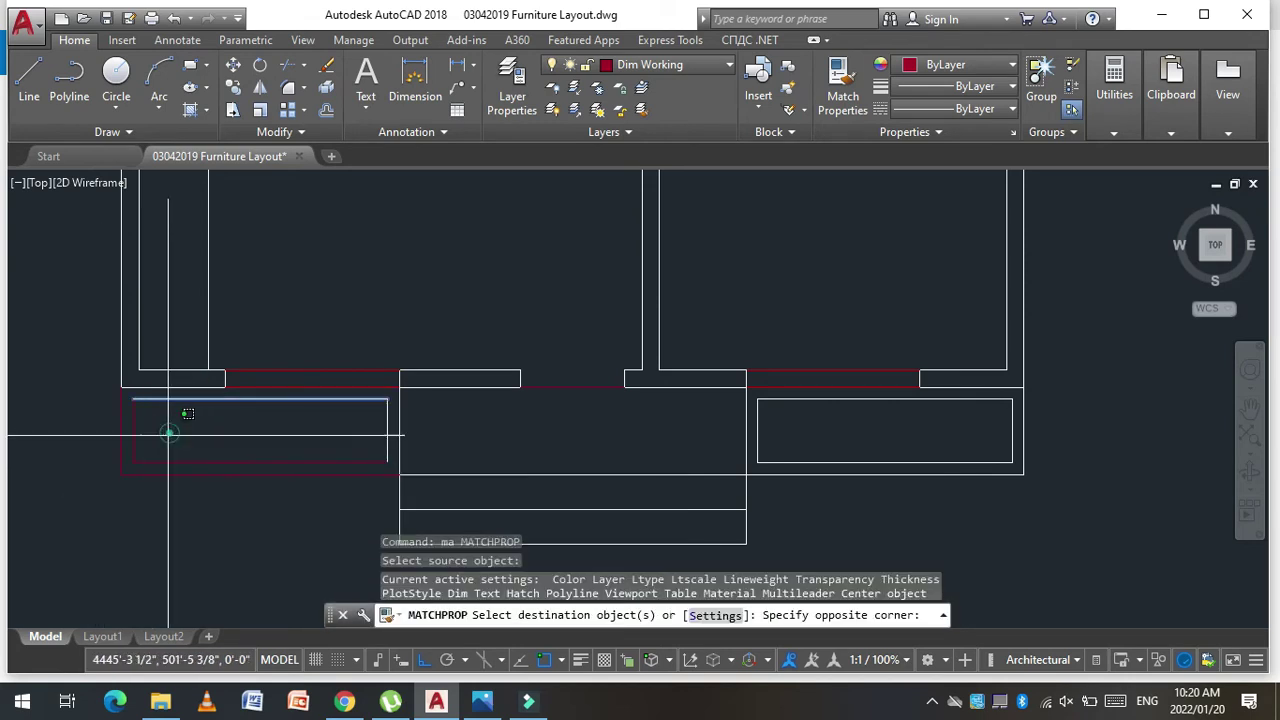
{"action": "key", "text": "Escape"}
{"action": "key", "text": "Escape"}
{"action": "key", "text": "Escape"}
{"action": "scroll", "coordinate": [267, 407], "scroll_direction": "down", "scroll_amount": 2}
{"action": "key", "text": "Escape"}
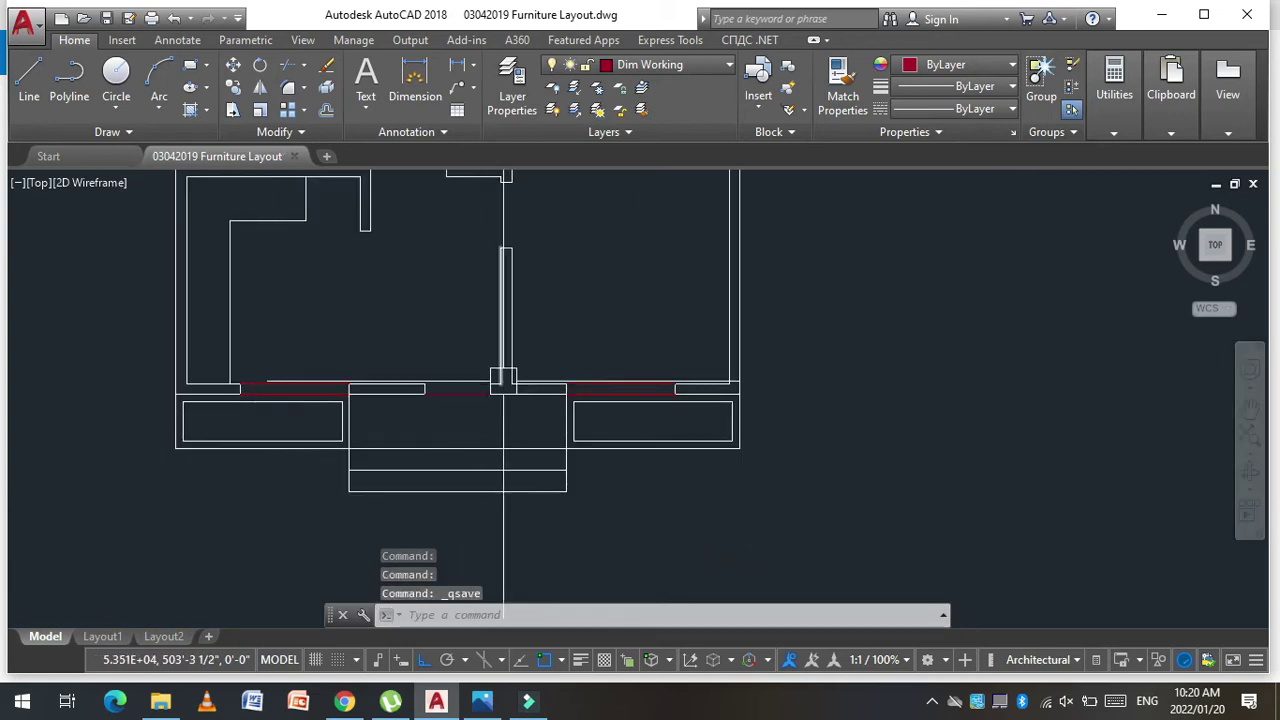
Step: Start matching properties from a wall line, cancel it, and zoom to the interior openings
{"action": "key", "text": "Escape"}
{"action": "key", "text": "Escape"}
{"action": "scroll", "coordinate": [483, 373], "scroll_direction": "up", "scroll_amount": 2}
{"action": "type", "text": "a"}
{"action": "key", "text": "Return"}
{"action": "left_click", "coordinate": [423, 494]}
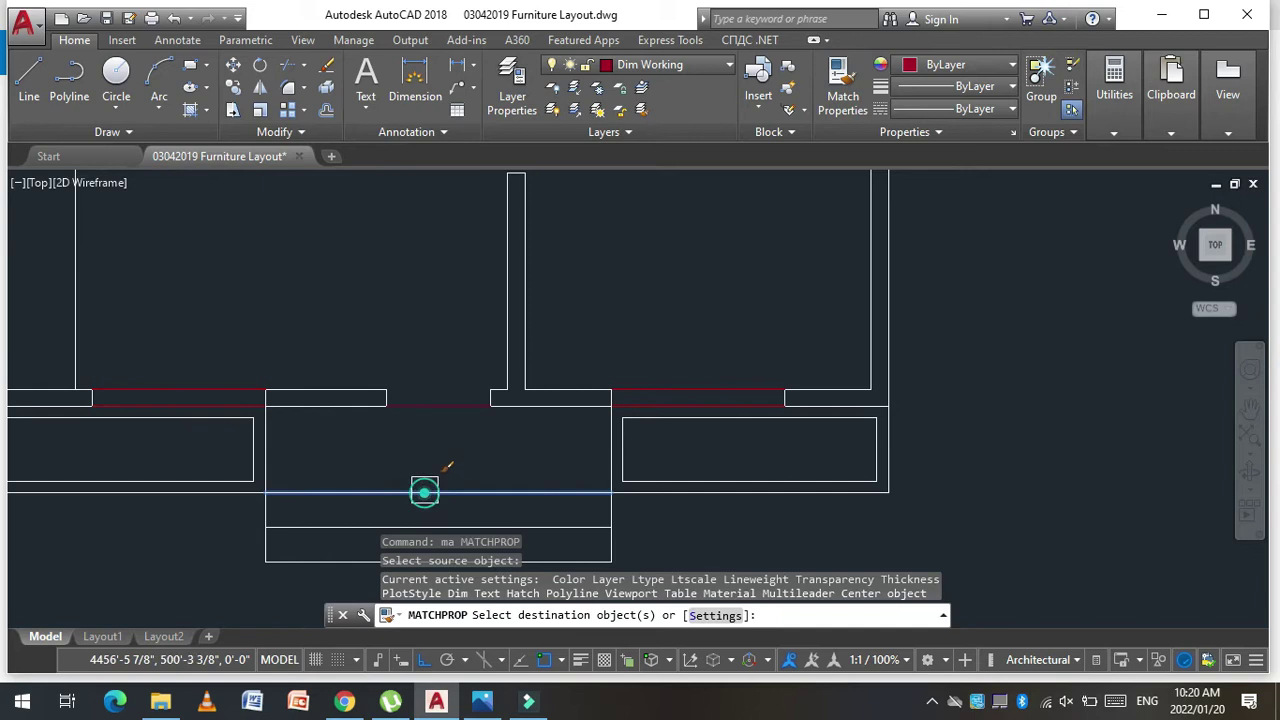
{"action": "scroll", "coordinate": [440, 402], "scroll_direction": "down", "scroll_amount": 2}
{"action": "key", "text": "Escape"}
{"action": "key", "text": "Escape"}
{"action": "scroll", "coordinate": [430, 405], "scroll_direction": "up", "scroll_amount": 3}
{"action": "scroll", "coordinate": [457, 300], "scroll_direction": "down", "scroll_amount": 2}
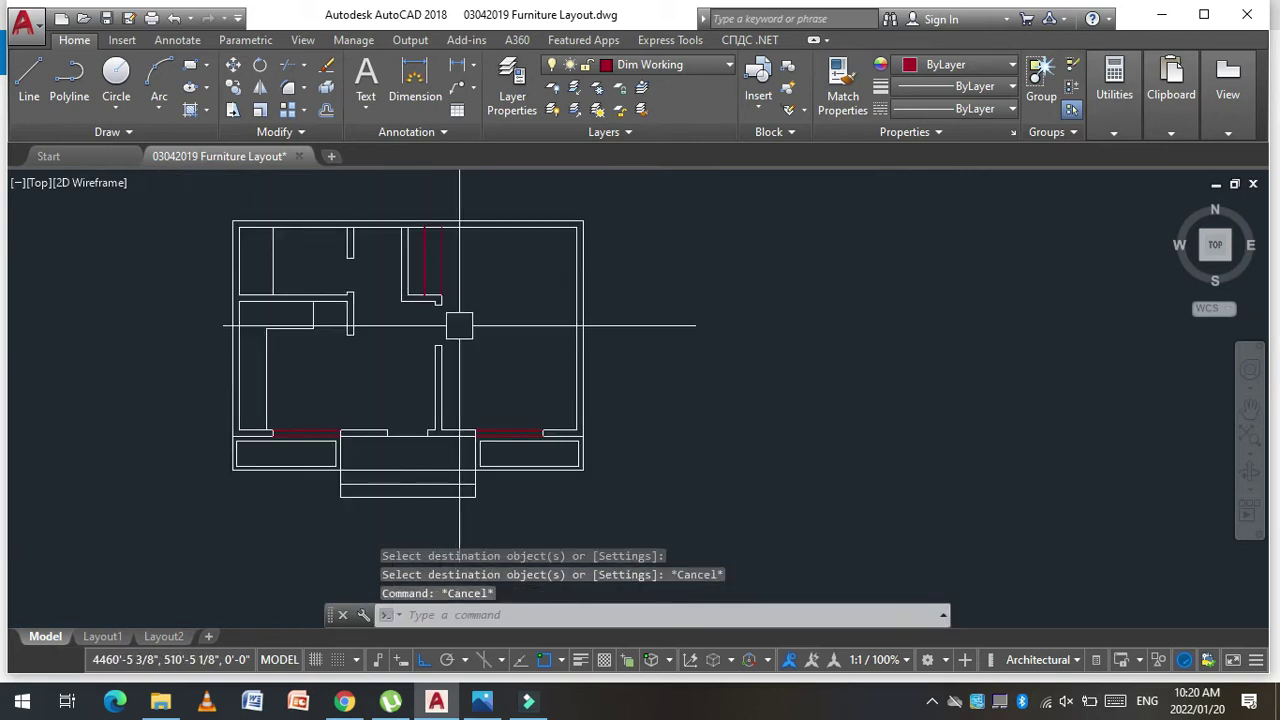
{"action": "scroll", "coordinate": [457, 186], "scroll_direction": "up", "scroll_amount": 2}
{"action": "key", "text": "Escape"}
{"action": "key", "text": "Escape"}
{"action": "scroll", "coordinate": [462, 312], "scroll_direction": "down", "scroll_amount": 4}
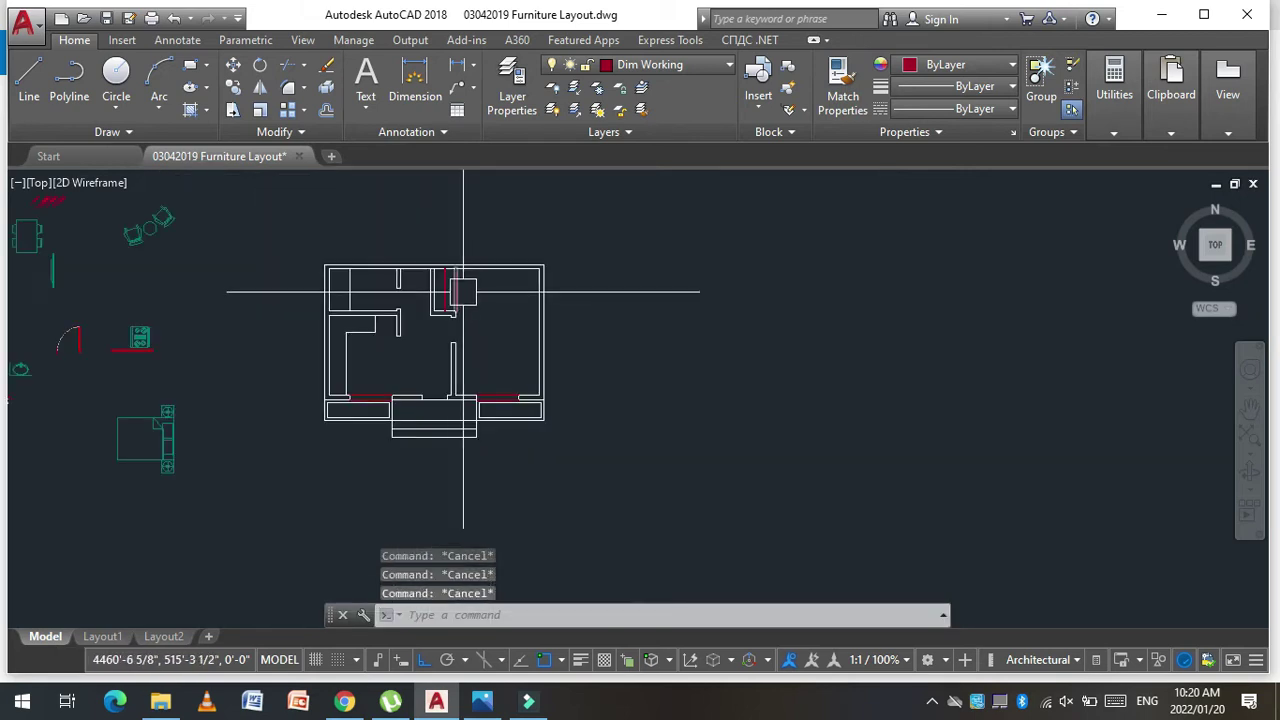
{"action": "scroll", "coordinate": [334, 309], "scroll_direction": "down", "scroll_amount": 1}
{"action": "scroll", "coordinate": [149, 251], "scroll_direction": "up", "scroll_amount": 1}
{"action": "scroll", "coordinate": [214, 214], "scroll_direction": "up", "scroll_amount": 2}
{"action": "scroll", "coordinate": [274, 363], "scroll_direction": "down", "scroll_amount": 3}
{"action": "scroll", "coordinate": [282, 375], "scroll_direction": "up", "scroll_amount": 4}
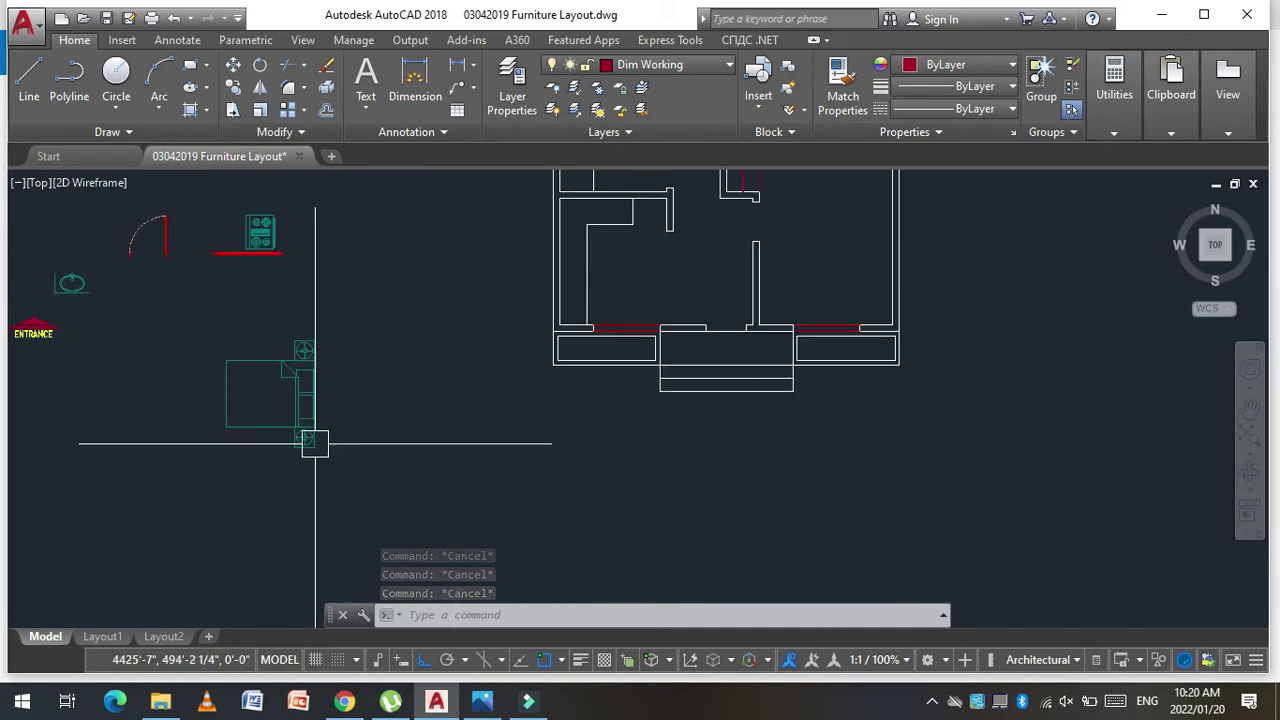
{"action": "scroll", "coordinate": [222, 435], "scroll_direction": "down", "scroll_amount": 4}
{"action": "scroll", "coordinate": [190, 310], "scroll_direction": "up", "scroll_amount": 6}
{"action": "scroll", "coordinate": [187, 305], "scroll_direction": "up", "scroll_amount": 3}
Step: Copy the door block with its swing into an interior wall opening
{"action": "type", "text": "co"}
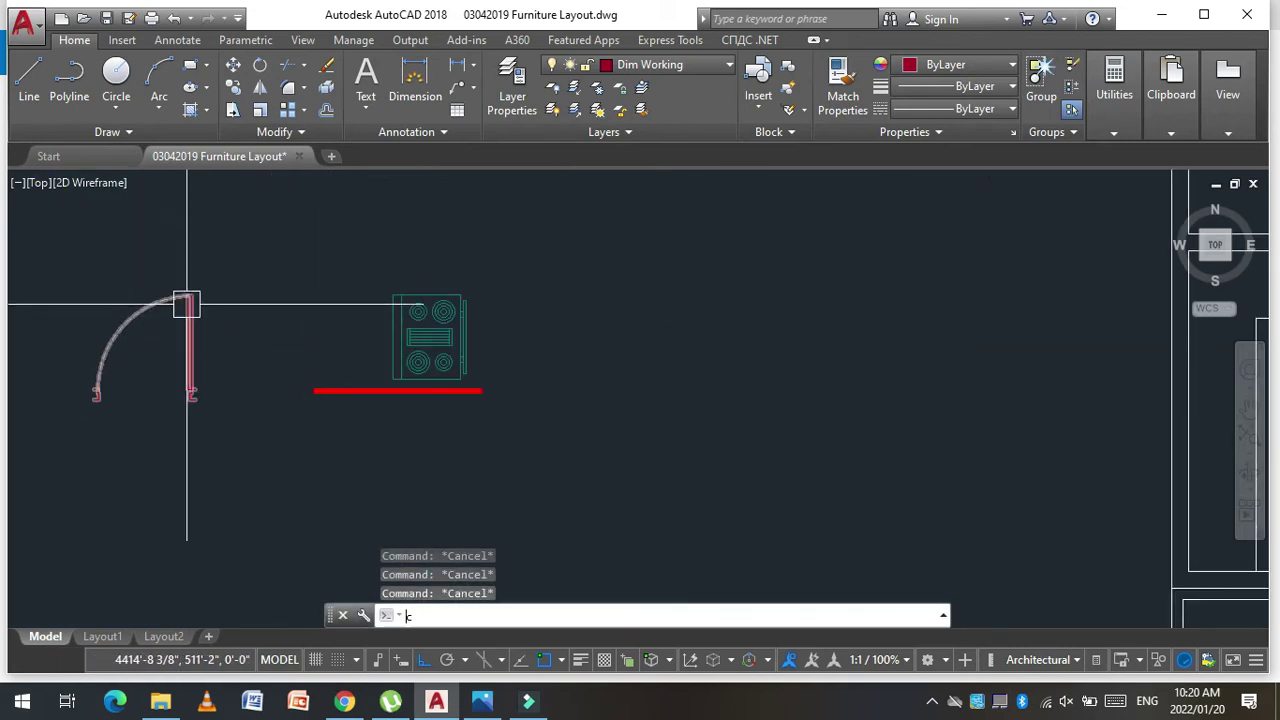
{"action": "key", "text": "Return"}
{"action": "left_click_drag", "start_coordinate": [215, 280], "coordinate": [120, 417]}
{"action": "key", "text": "Return"}
{"action": "scroll", "coordinate": [218, 396], "scroll_direction": "up", "scroll_amount": 4}
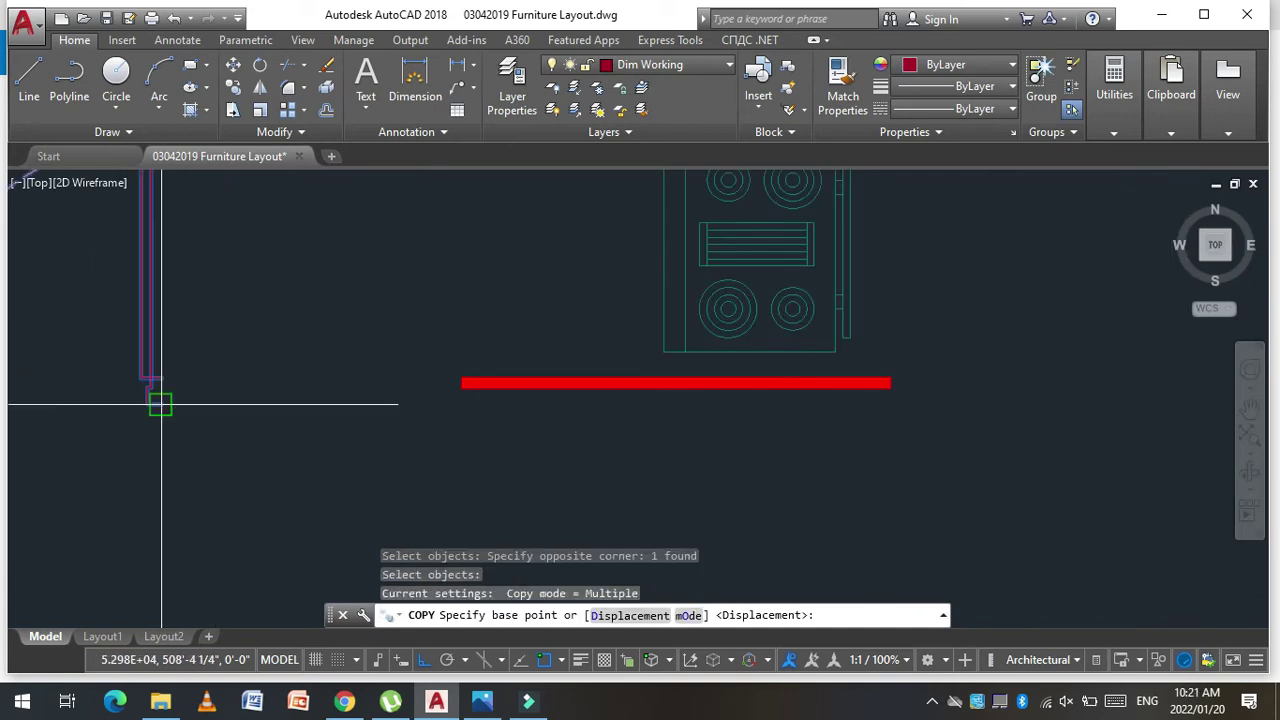
{"action": "left_click", "coordinate": [160, 404]}
{"action": "scroll", "coordinate": [114, 423], "scroll_direction": "down", "scroll_amount": 3}
{"action": "scroll", "coordinate": [140, 410], "scroll_direction": "down", "scroll_amount": 3}
{"action": "scroll", "coordinate": [528, 371], "scroll_direction": "up", "scroll_amount": 4}
{"action": "scroll", "coordinate": [590, 400], "scroll_direction": "up", "scroll_amount": 3}
{"action": "scroll", "coordinate": [543, 443], "scroll_direction": "down", "scroll_amount": 2}
{"action": "left_click", "coordinate": [543, 443]}
{"action": "scroll", "coordinate": [463, 448], "scroll_direction": "down", "scroll_amount": 2}
{"action": "key", "text": "Escape"}
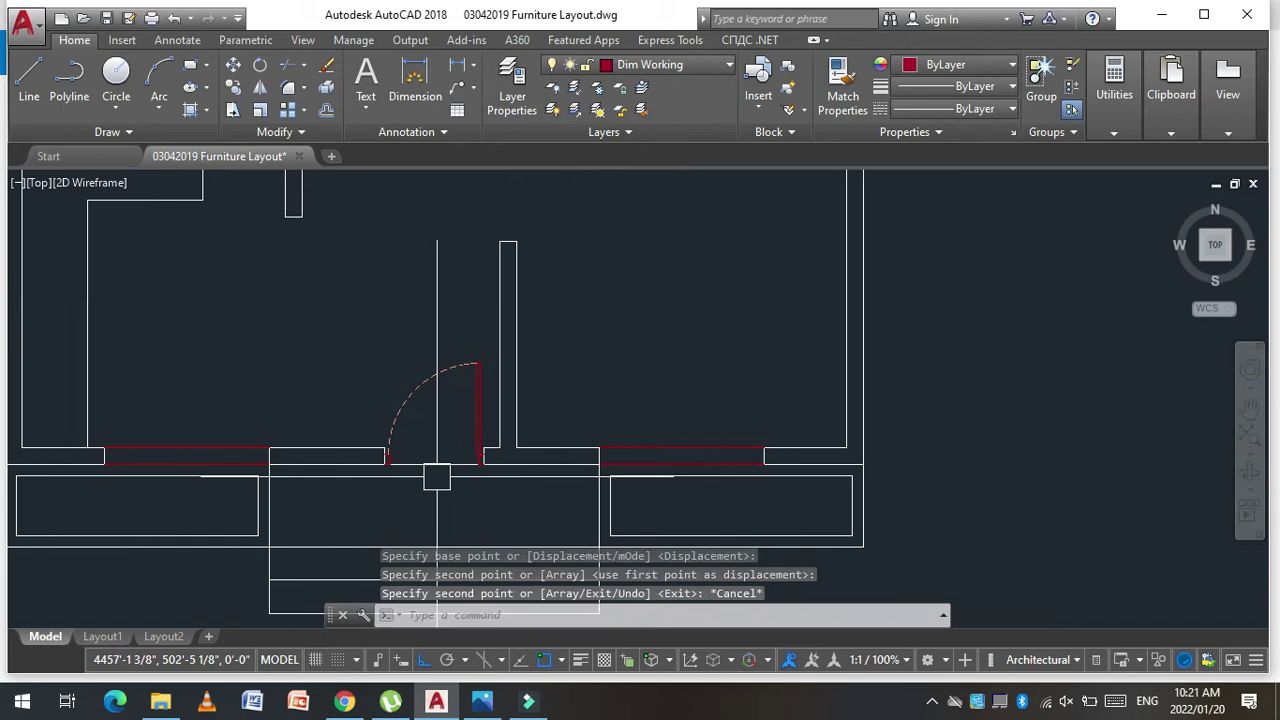
Step: Copy a door with its arc to another interior opening
{"action": "type", "text": "co"}
{"action": "key", "text": "Return"}
{"action": "left_click", "coordinate": [424, 395]}
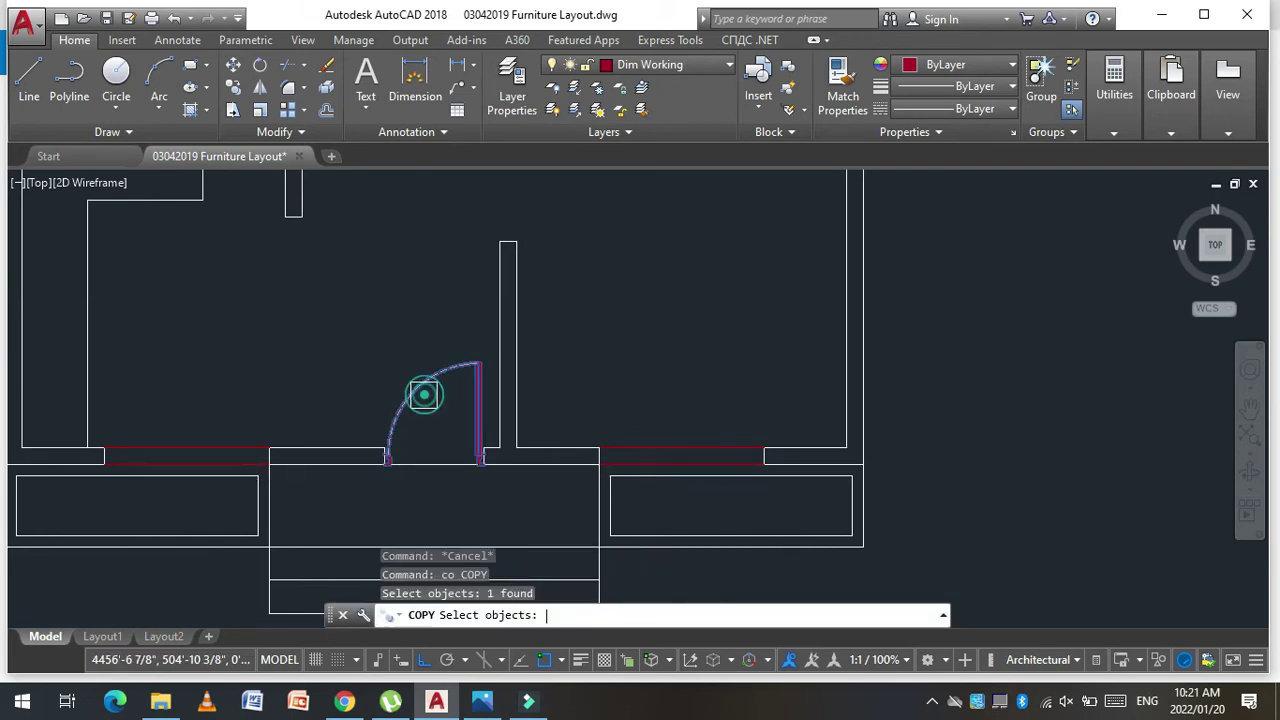
{"action": "key", "text": "Return"}
{"action": "scroll", "coordinate": [424, 395], "scroll_direction": "down", "scroll_amount": 2}
{"action": "left_click", "coordinate": [400, 386]}
{"action": "left_click", "coordinate": [386, 320]}
{"action": "scroll", "coordinate": [427, 337], "scroll_direction": "up", "scroll_amount": 2}
{"action": "key", "text": "Escape"}
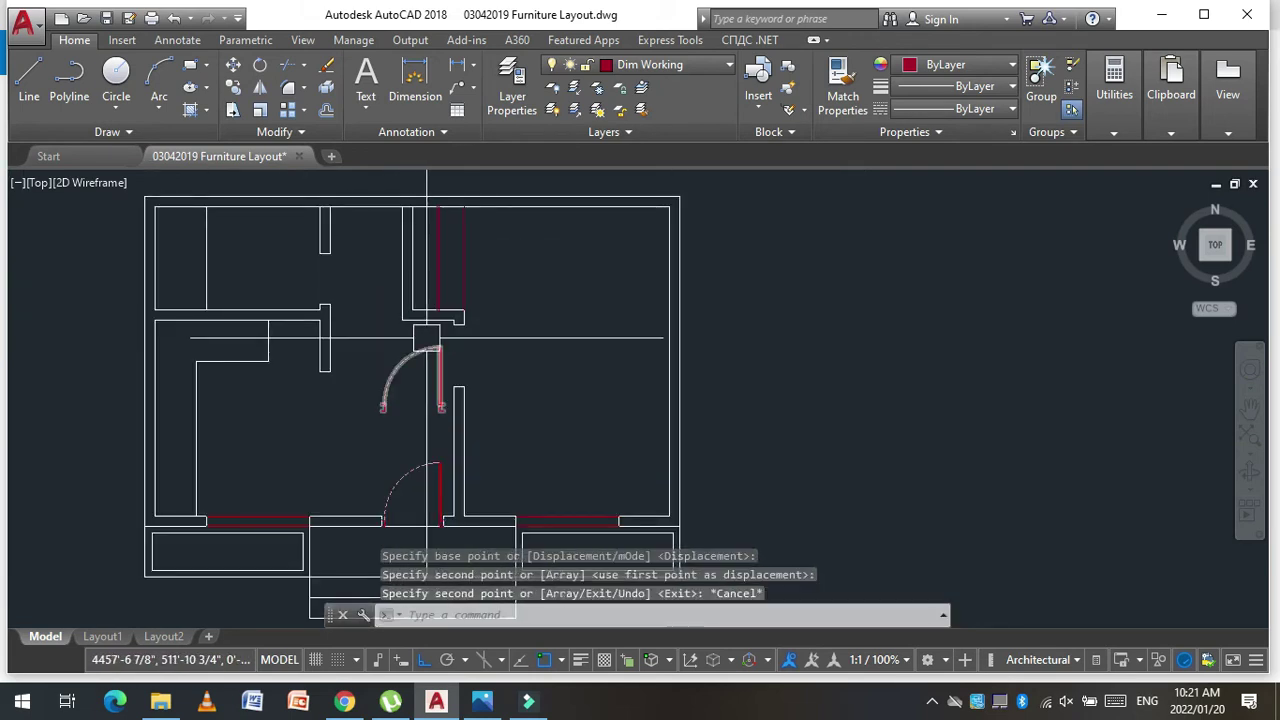
{"action": "key", "text": "Escape"}
{"action": "key", "text": "Escape"}
{"action": "key", "text": "Escape"}
Step: Rotate a door to the wall's orientation and move it into its wall opening
{"action": "type", "text": "o"}
{"action": "key", "text": "Return"}
{"action": "left_click", "coordinate": [420, 355]}
{"action": "key", "text": "Return"}
{"action": "left_click", "coordinate": [518, 358]}
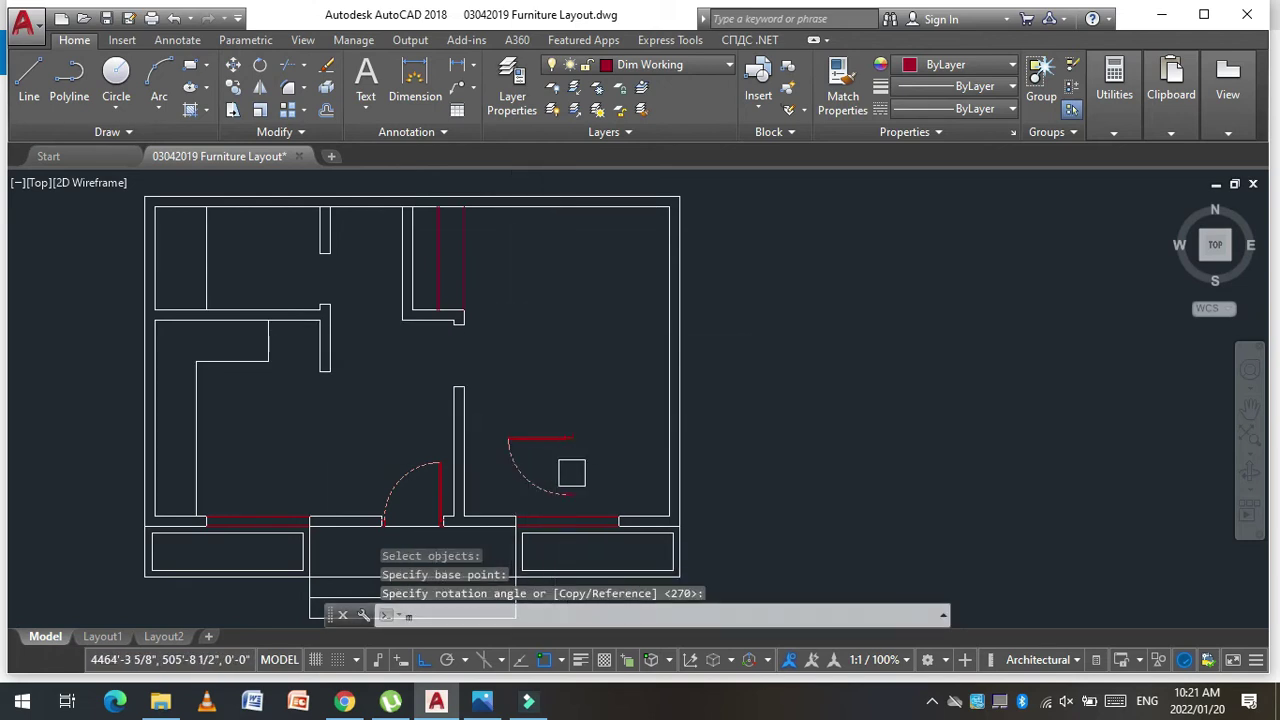
{"action": "key", "text": "Return"}
{"action": "left_click", "coordinate": [560, 441]}
{"action": "scroll", "coordinate": [563, 437], "scroll_direction": "up", "scroll_amount": 2}
{"action": "key", "text": "Return"}
{"action": "left_click", "coordinate": [563, 437]}
{"action": "scroll", "coordinate": [378, 277], "scroll_direction": "up", "scroll_amount": 3}
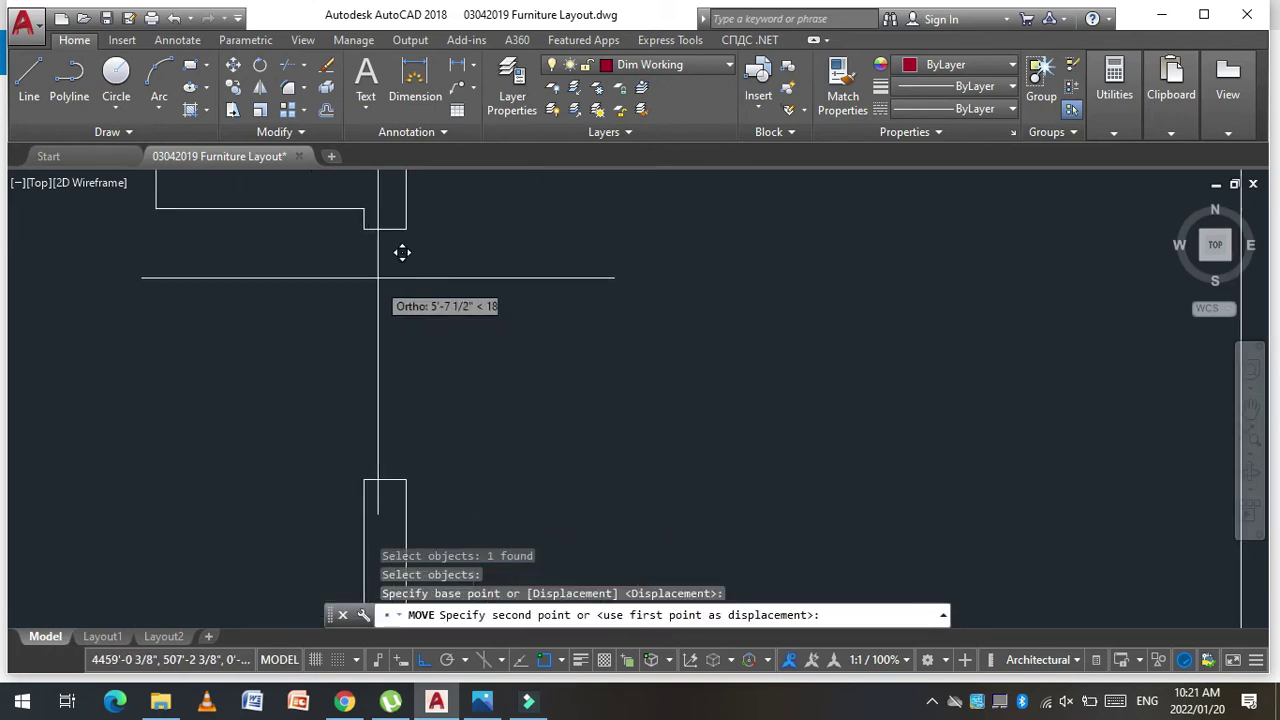
{"action": "left_click", "coordinate": [403, 231]}
{"action": "scroll", "coordinate": [384, 366], "scroll_direction": "down", "scroll_amount": 3}
{"action": "key", "text": "Escape"}
{"action": "key", "text": "Escape"}
{"action": "scroll", "coordinate": [397, 360], "scroll_direction": "down", "scroll_amount": 2}
{"action": "key", "text": "Escape"}
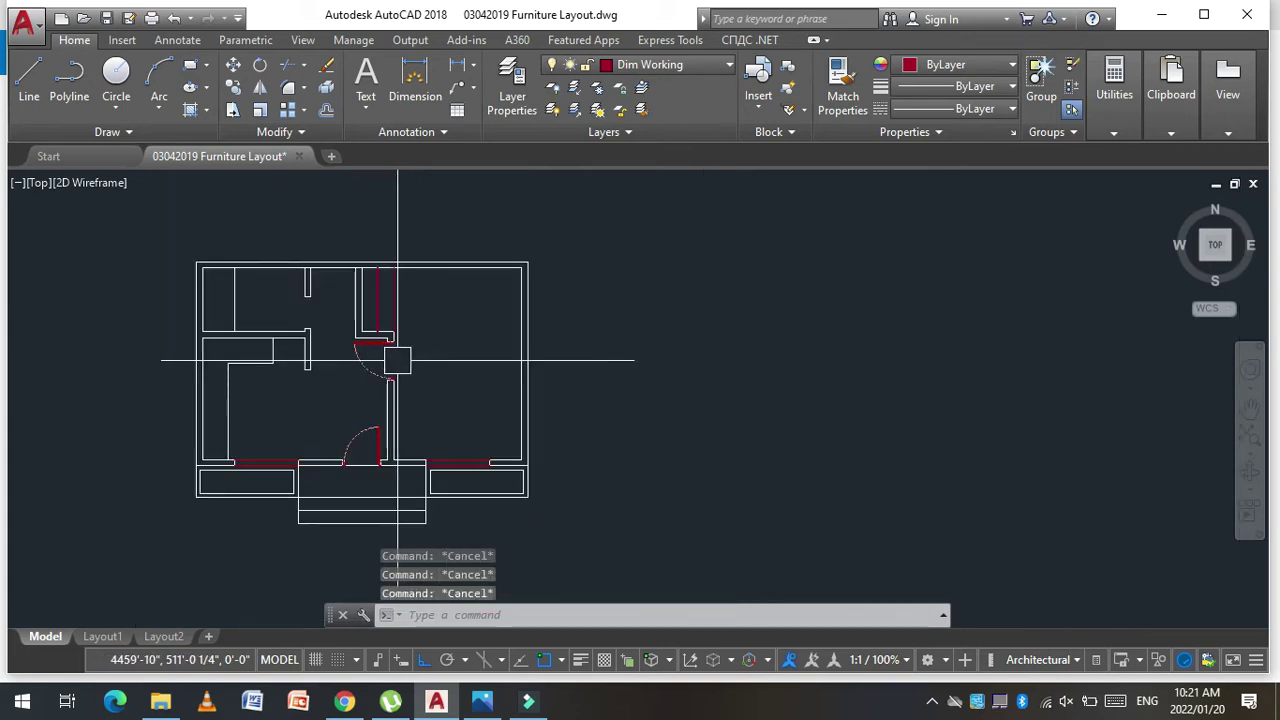
{"action": "scroll", "coordinate": [318, 315], "scroll_direction": "up", "scroll_amount": 2}
Step: Copy a door to the opening near the upper-left room
{"action": "type", "text": "co"}
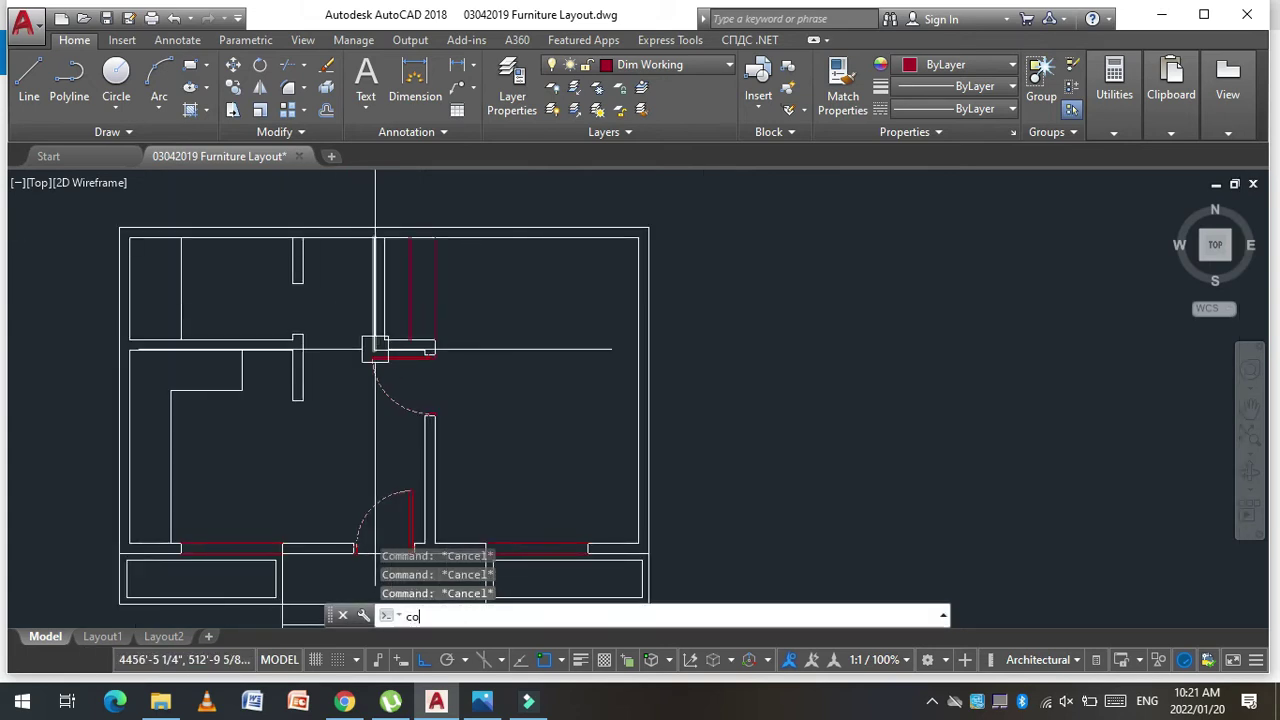
{"action": "key", "text": "Return"}
{"action": "left_click", "coordinate": [378, 354]}
{"action": "key", "text": "Return"}
{"action": "scroll", "coordinate": [428, 357], "scroll_direction": "up", "scroll_amount": 3}
{"action": "scroll", "coordinate": [428, 357], "scroll_direction": "up", "scroll_amount": 2}
{"action": "scroll", "coordinate": [432, 345], "scroll_direction": "up", "scroll_amount": 2}
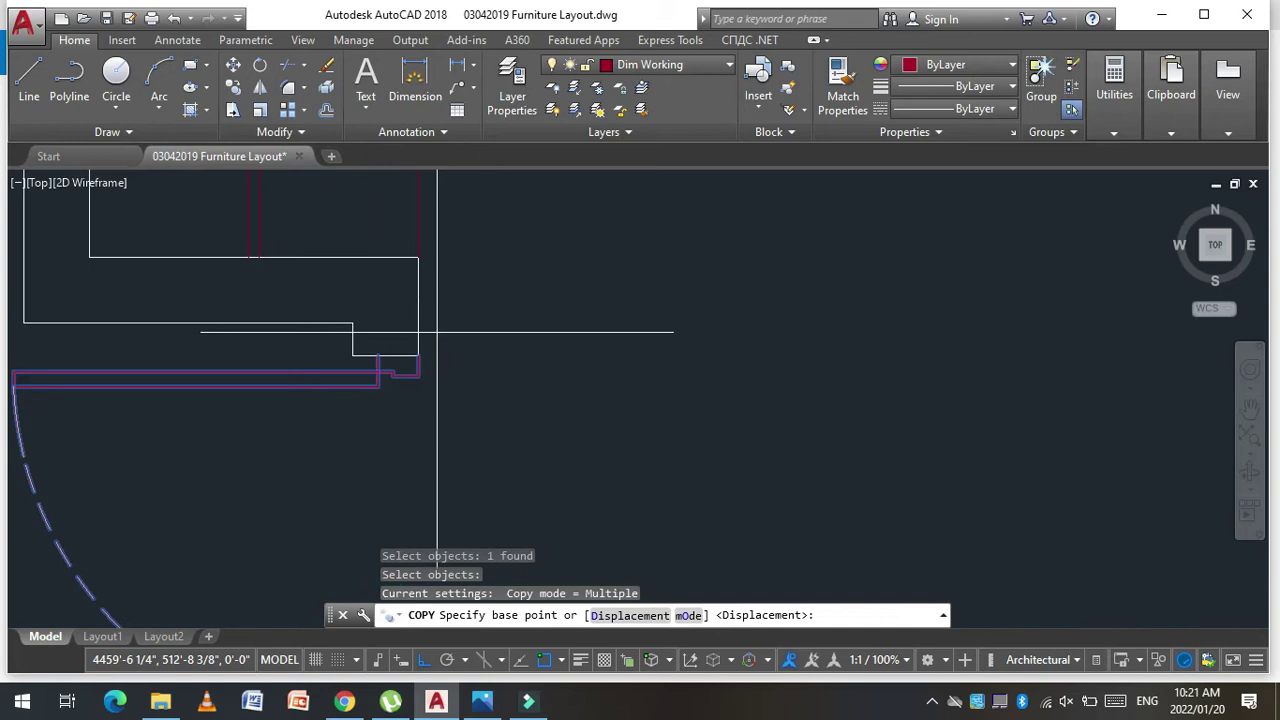
{"action": "left_click", "coordinate": [418, 355]}
{"action": "left_click", "coordinate": [418, 355]}
{"action": "scroll", "coordinate": [417, 354], "scroll_direction": "down", "scroll_amount": 2}
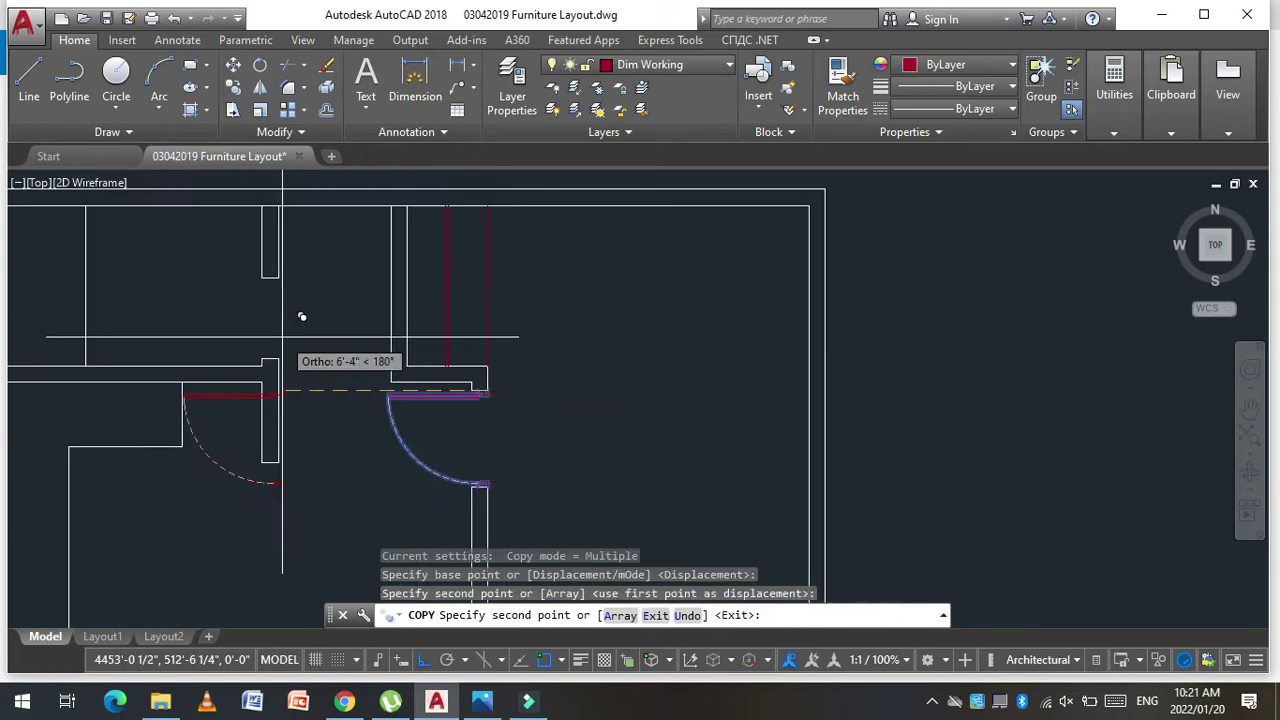
{"action": "scroll", "coordinate": [300, 314], "scroll_direction": "down", "scroll_amount": 1}
{"action": "left_click", "coordinate": [294, 254]}
{"action": "scroll", "coordinate": [318, 322], "scroll_direction": "down", "scroll_amount": 2}
{"action": "key", "text": "Escape"}
{"action": "key", "text": "Escape"}
{"action": "key", "text": "Escape"}
{"action": "key", "text": "Escape"}
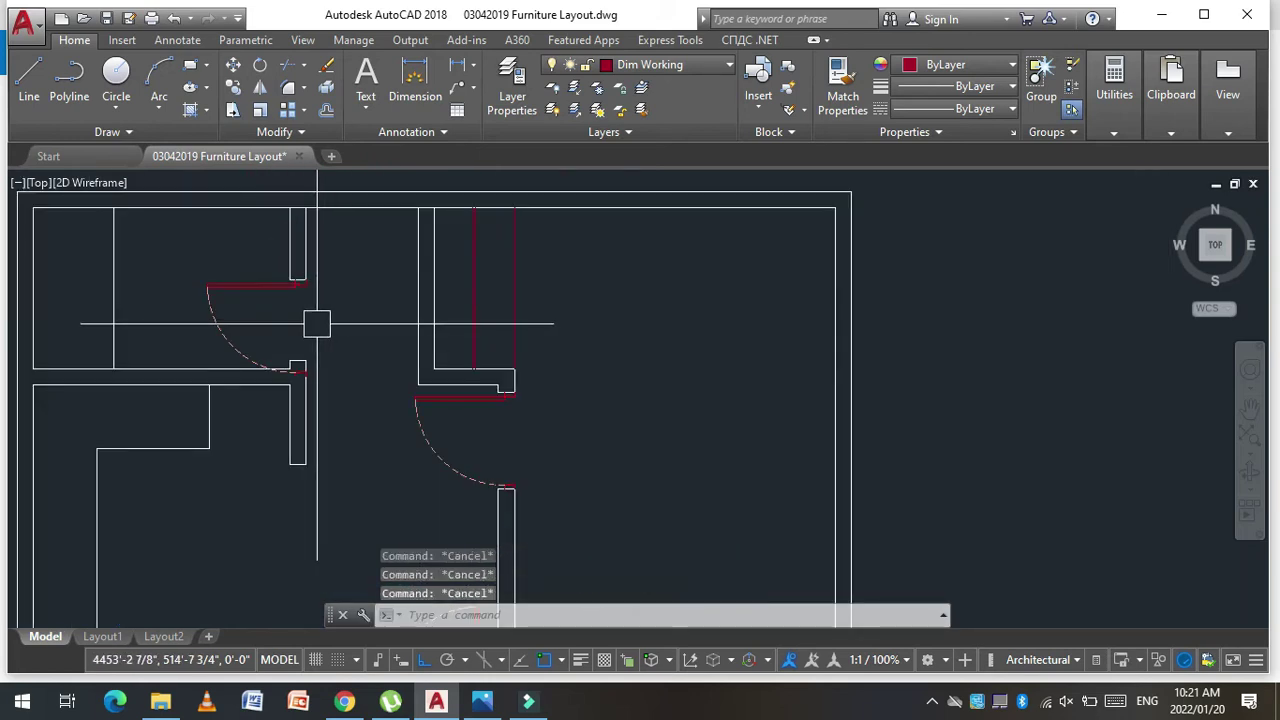
Step: Mirror the copied door to flip its swing, keeping the original
{"action": "type", "text": "mi"}
{"action": "key", "text": "Return"}
{"action": "left_click", "coordinate": [220, 281]}
{"action": "key", "text": "Return"}
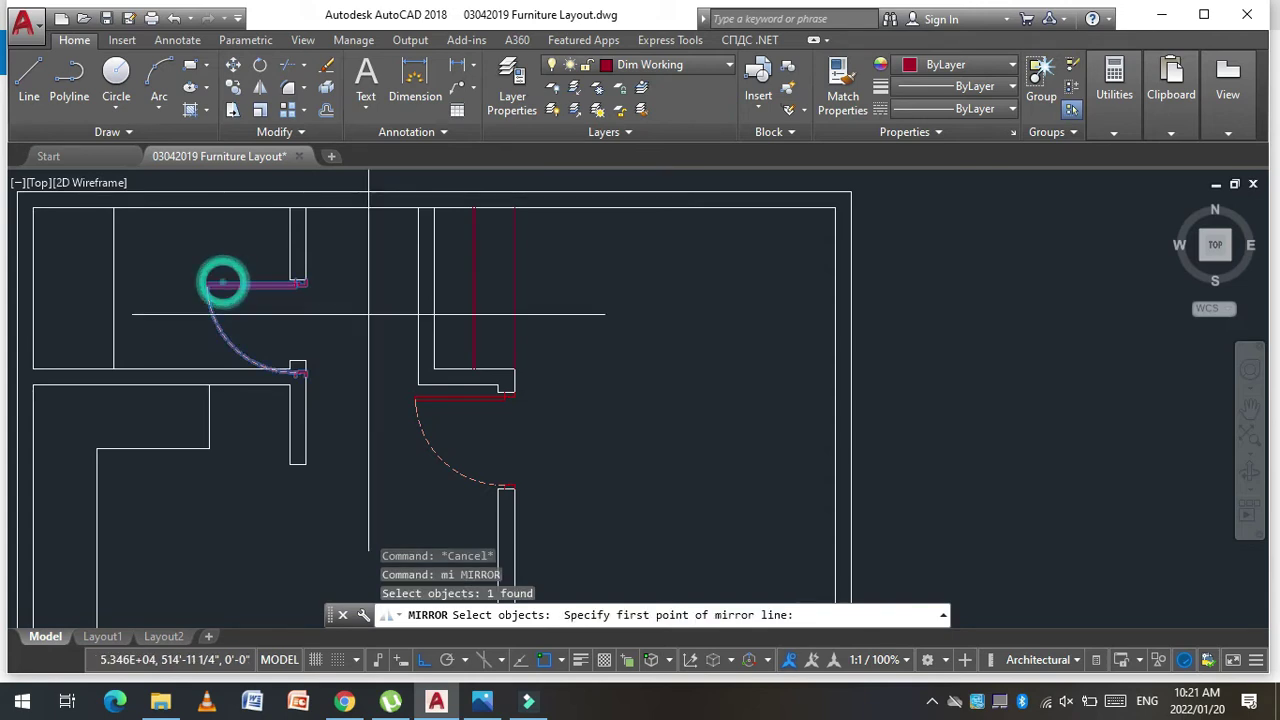
{"action": "left_click", "coordinate": [368, 292]}
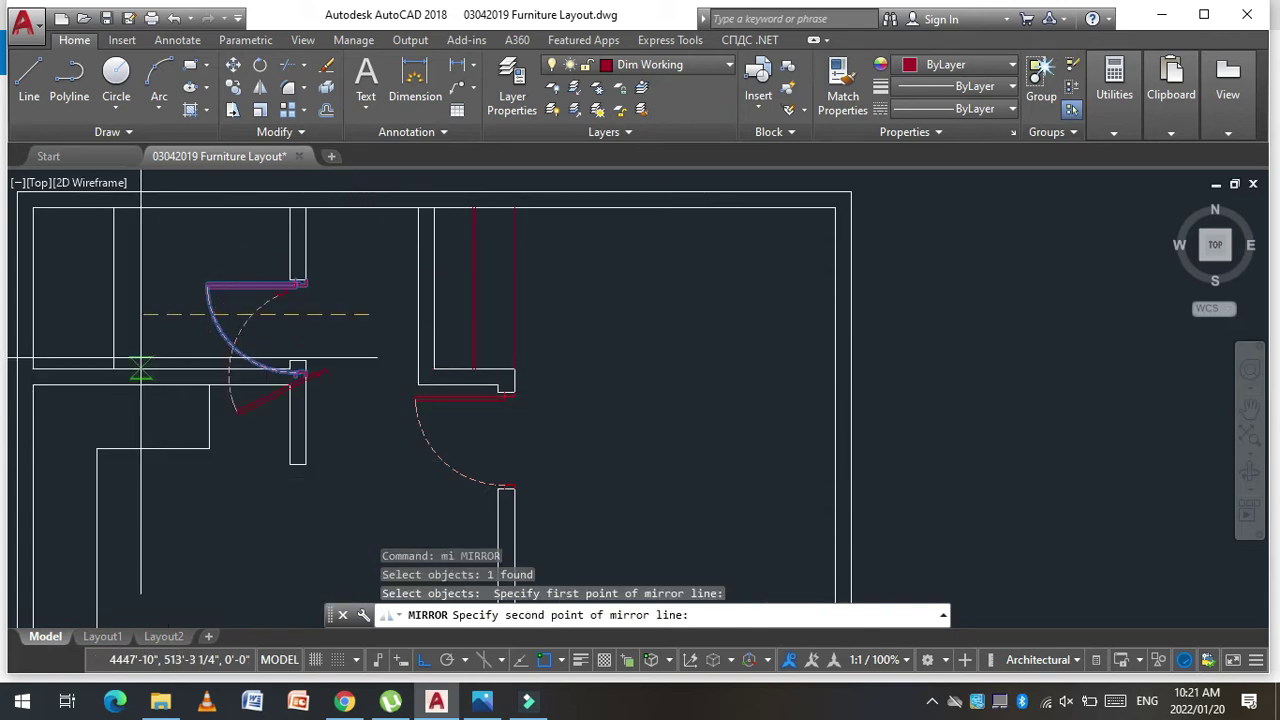
{"action": "left_click", "coordinate": [209, 300]}
{"action": "key", "text": "Return"}
{"action": "key", "text": "Escape"}
{"action": "key", "text": "Escape"}
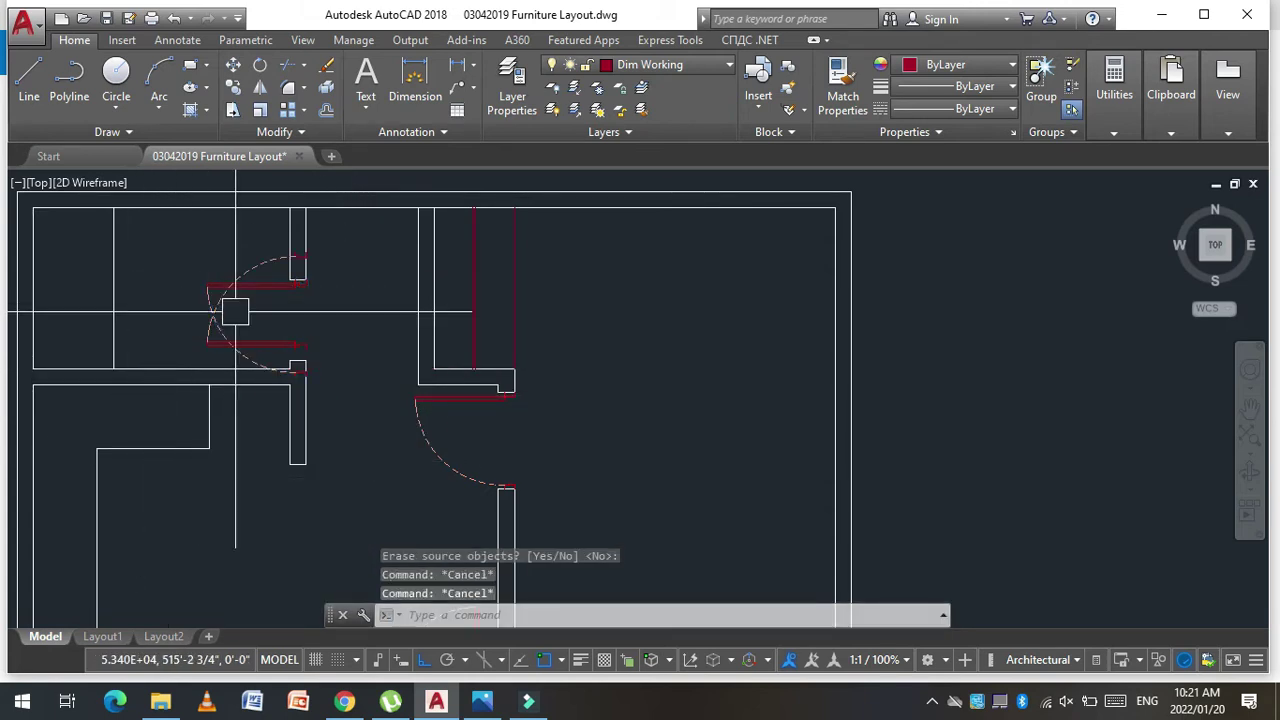
{"action": "type", "text": "e"}
{"action": "key", "text": "Return"}
{"action": "scroll", "coordinate": [209, 300], "scroll_direction": "up", "scroll_amount": 2}
{"action": "key", "text": "Escape"}
{"action": "key", "text": "Escape"}
Step: Move a door toward its wall opening
{"action": "type", "text": "m"}
{"action": "key", "text": "Return"}
{"action": "left_click", "coordinate": [274, 367]}
{"action": "scroll", "coordinate": [337, 386], "scroll_direction": "up", "scroll_amount": 2}
{"action": "key", "text": "Return"}
{"action": "scroll", "coordinate": [366, 360], "scroll_direction": "up", "scroll_amount": 2}
{"action": "left_click", "coordinate": [368, 362]}
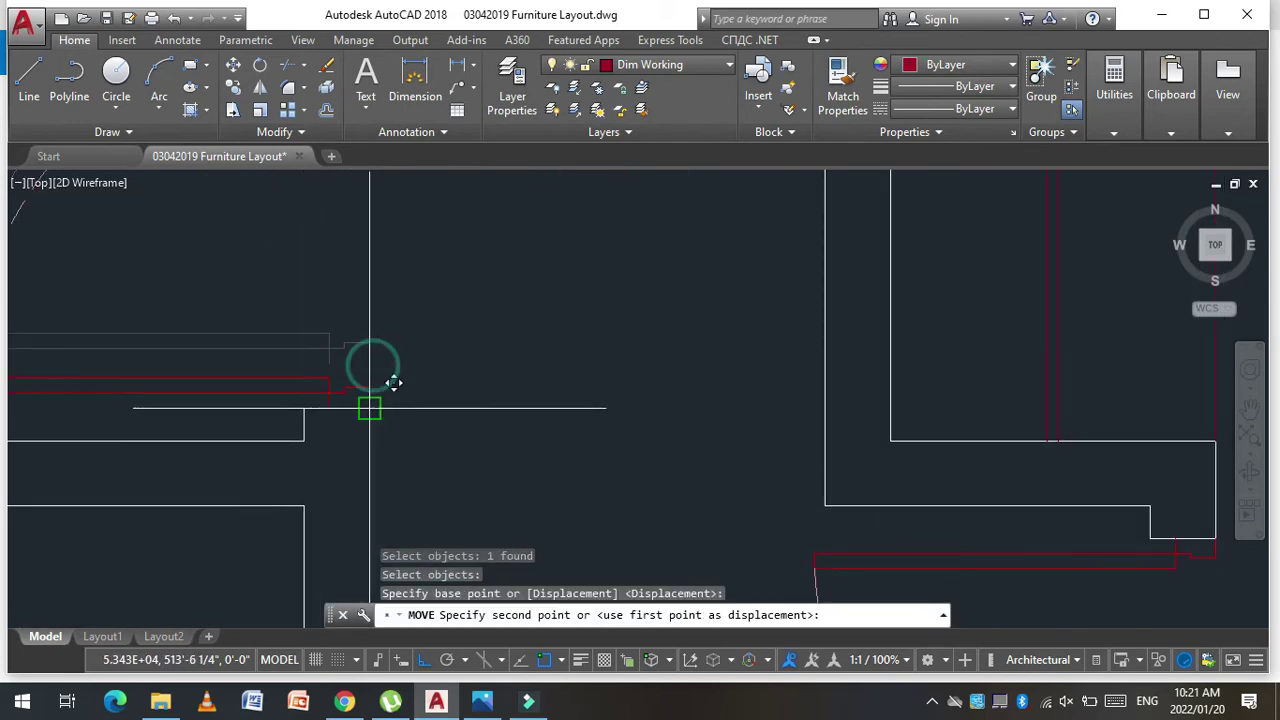
{"action": "scroll", "coordinate": [360, 358], "scroll_direction": "down", "scroll_amount": 2}
{"action": "scroll", "coordinate": [358, 357], "scroll_direction": "down", "scroll_amount": 1}
{"action": "key", "text": "Escape"}
{"action": "key", "text": "Escape"}
{"action": "key", "text": "Escape"}
{"action": "key", "text": "Escape"}
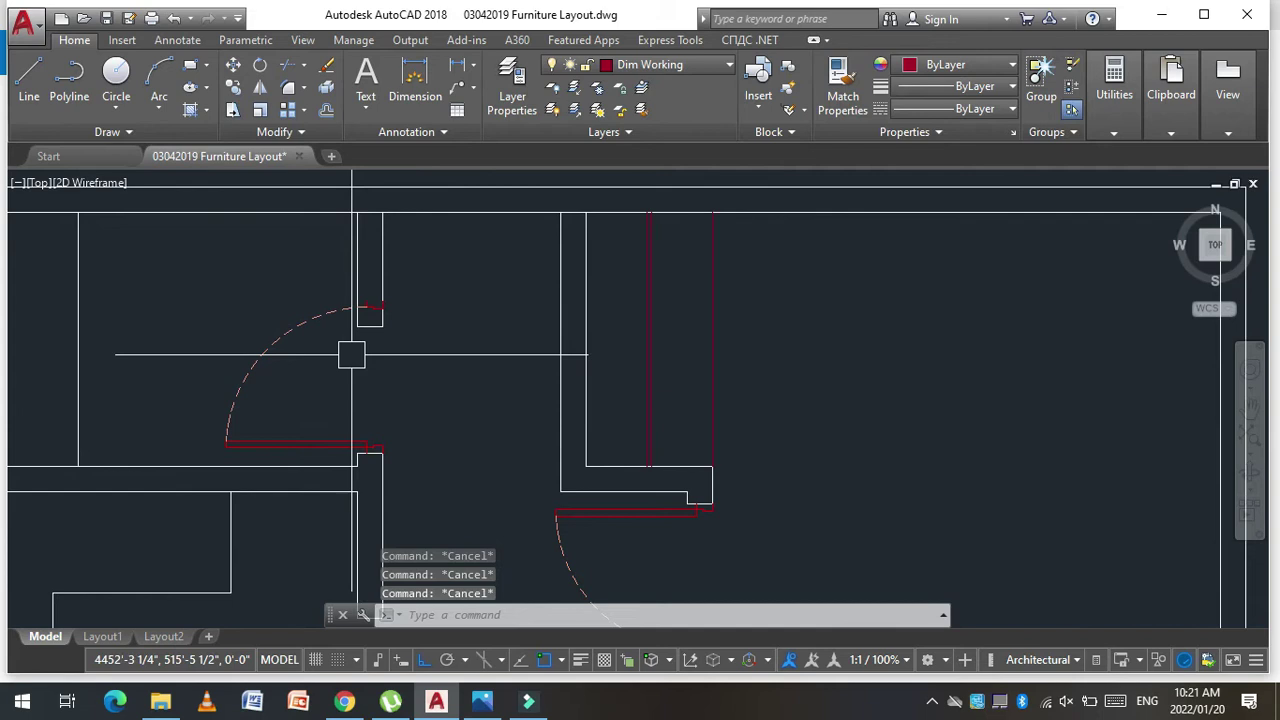
Step: Scale a door by reference length to fit its opening, then save the drawing
{"action": "type", "text": "sc"}
{"action": "key", "text": "Return"}
{"action": "left_click", "coordinate": [298, 440]}
{"action": "key", "text": "Return"}
{"action": "scroll", "coordinate": [300, 430], "scroll_direction": "up", "scroll_amount": 2}
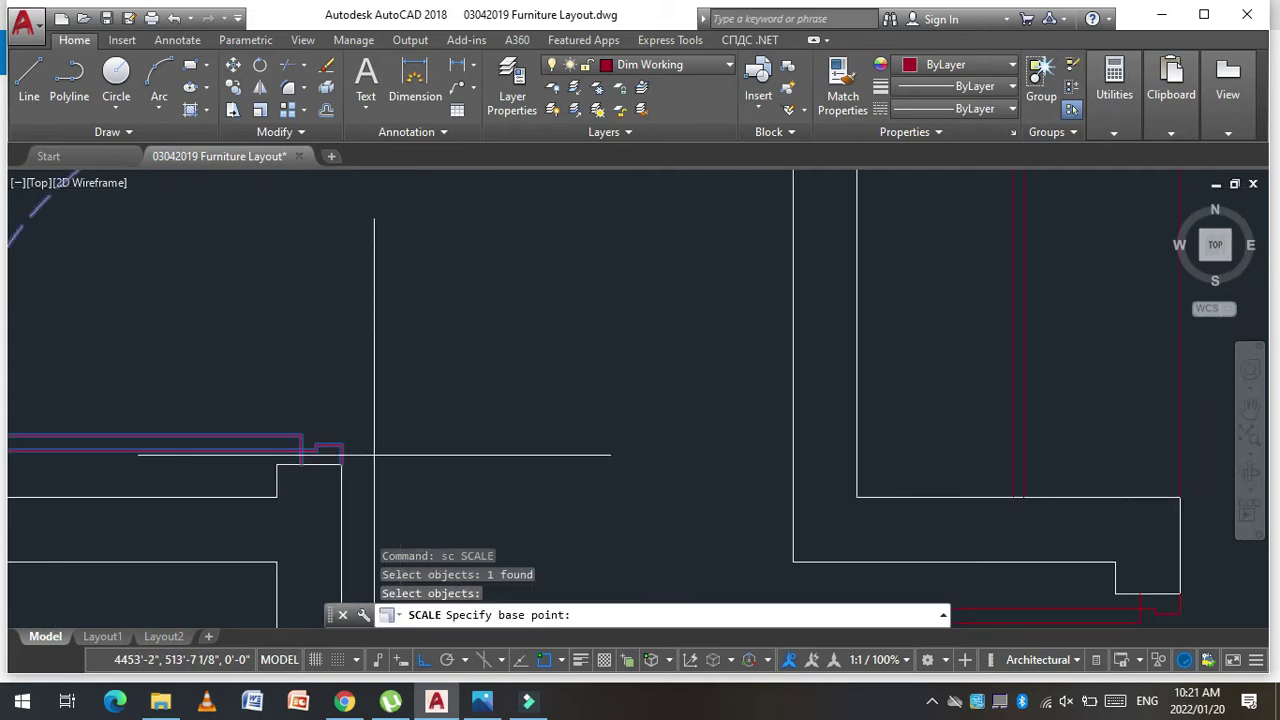
{"action": "left_click", "coordinate": [341, 462]}
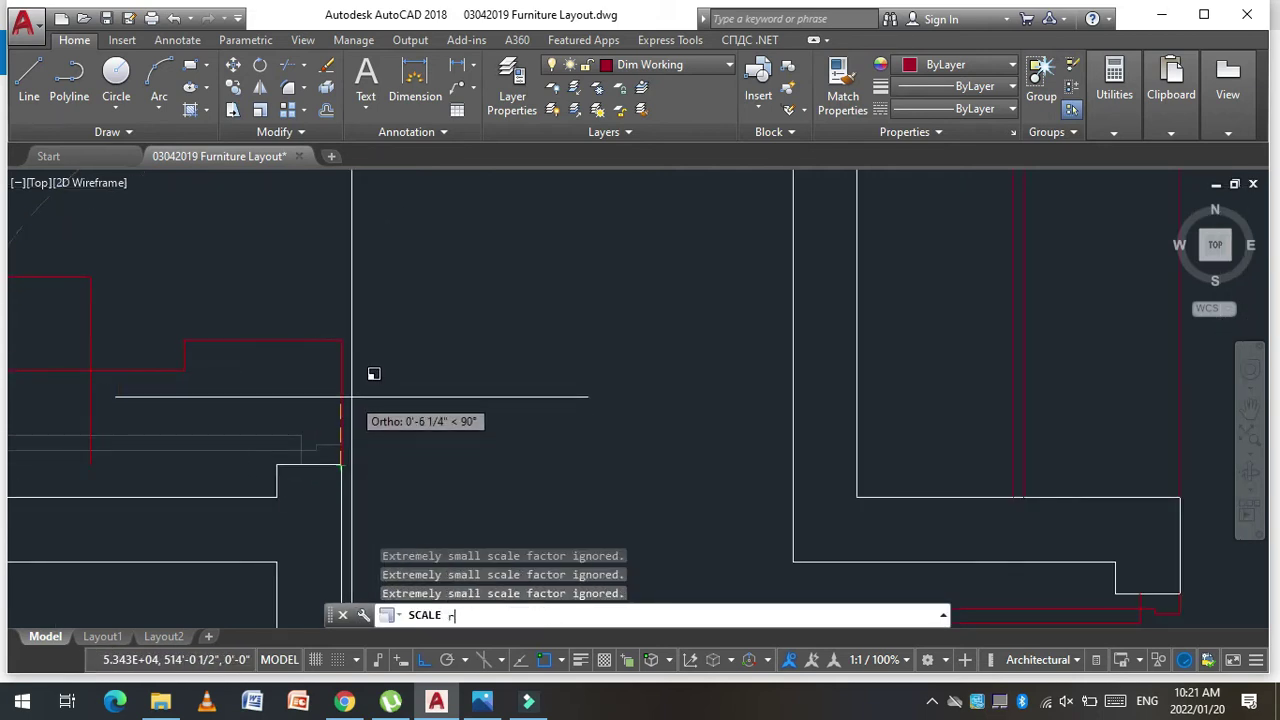
{"action": "key", "text": "Return"}
{"action": "left_click", "coordinate": [340, 465]}
{"action": "scroll", "coordinate": [343, 457], "scroll_direction": "down", "scroll_amount": 2}
{"action": "scroll", "coordinate": [343, 457], "scroll_direction": "up", "scroll_amount": 2}
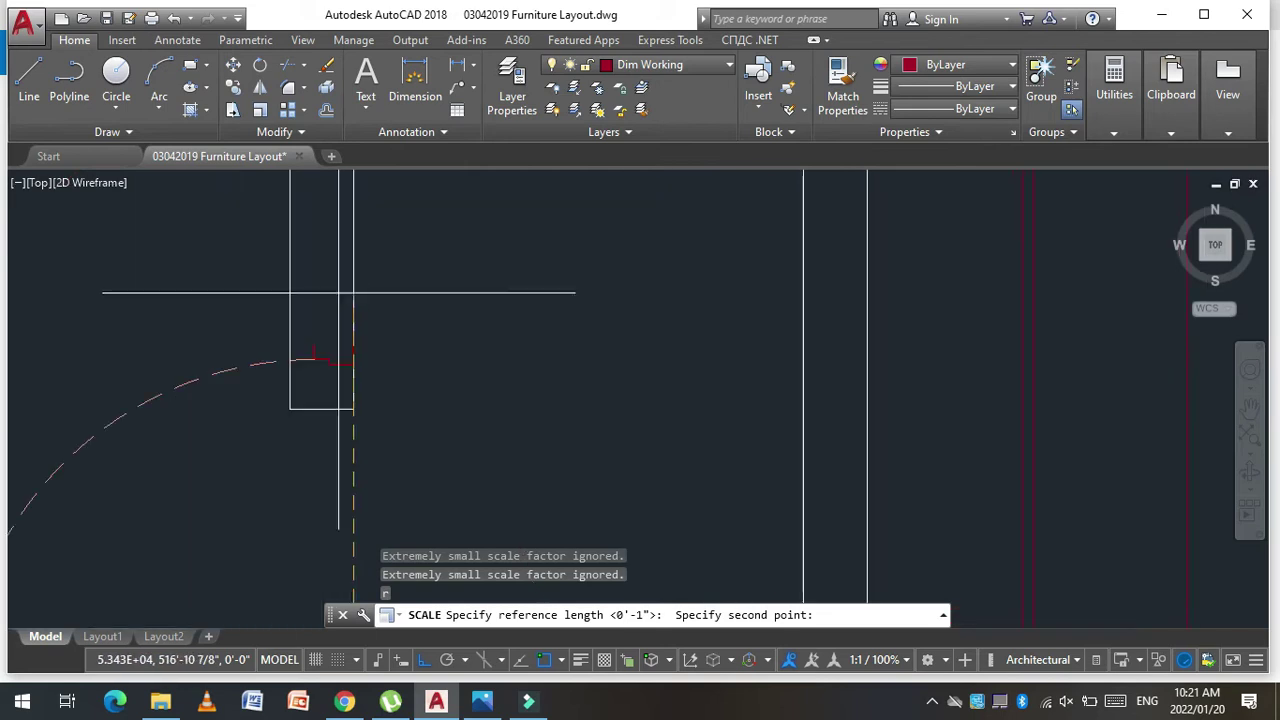
{"action": "left_click", "coordinate": [346, 375]}
{"action": "left_click", "coordinate": [349, 480]}
{"action": "scroll", "coordinate": [362, 290], "scroll_direction": "down", "scroll_amount": 3}
{"action": "key", "text": "Escape"}
{"action": "key", "text": "Escape"}
{"action": "key", "text": "Escape"}
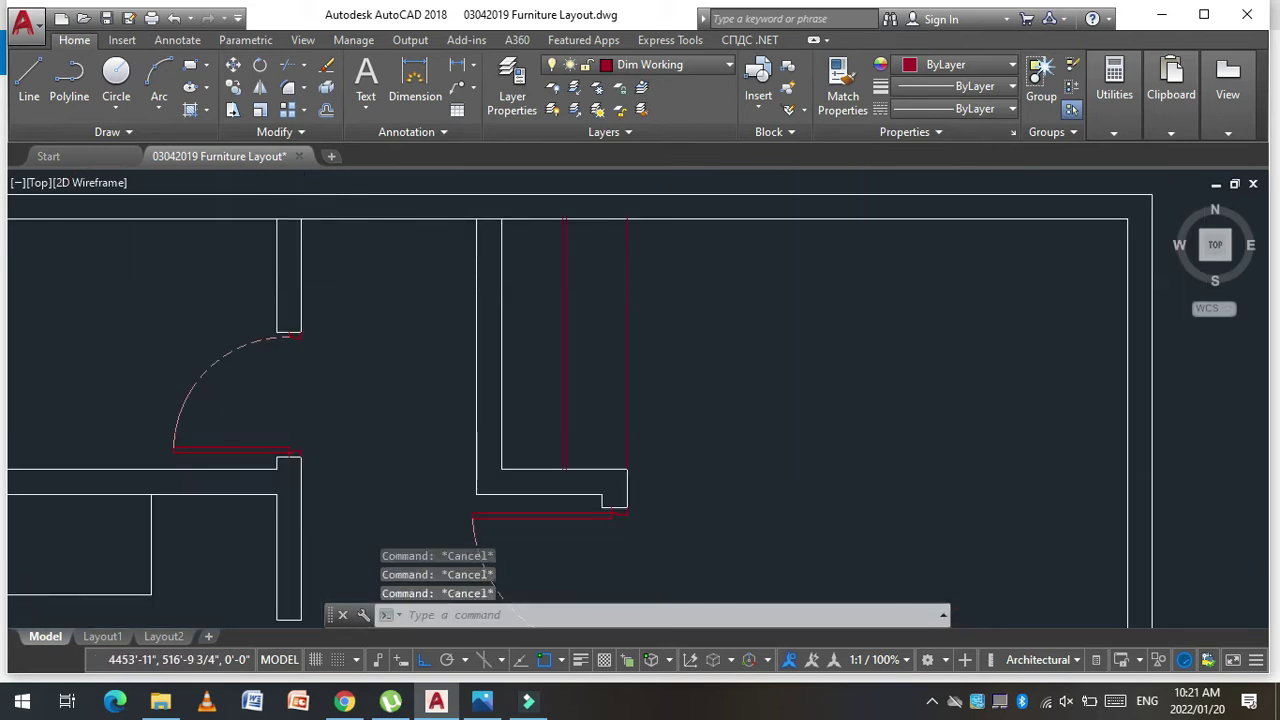
{"action": "scroll", "coordinate": [304, 286], "scroll_direction": "down", "scroll_amount": 4}
{"action": "key", "text": "ctrl+s"}
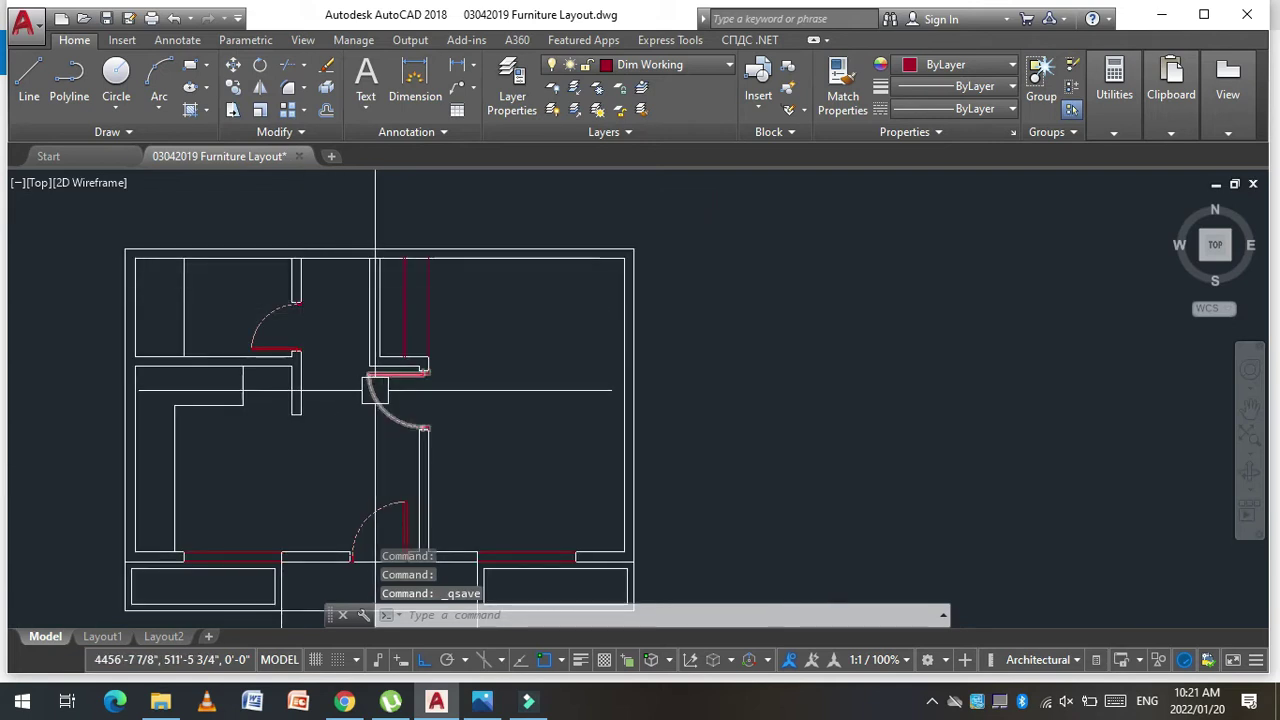
Step: Draw a rectangle from the wall beside the upper-left room's door
{"action": "scroll", "coordinate": [241, 468], "scroll_direction": "up", "scroll_amount": 2}
{"action": "key", "text": "Escape"}
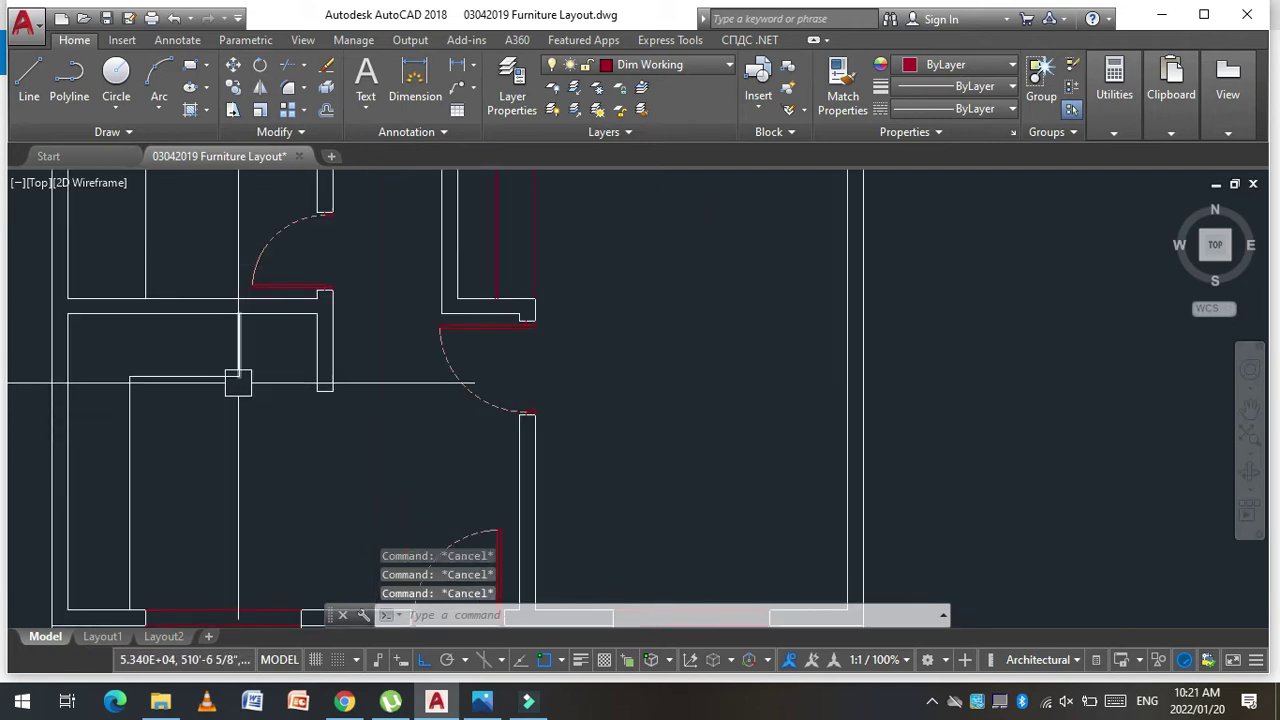
{"action": "type", "text": "rec"}
{"action": "key", "text": "Return"}
{"action": "scroll", "coordinate": [225, 300], "scroll_direction": "up", "scroll_amount": 2}
{"action": "left_click", "coordinate": [220, 279]}
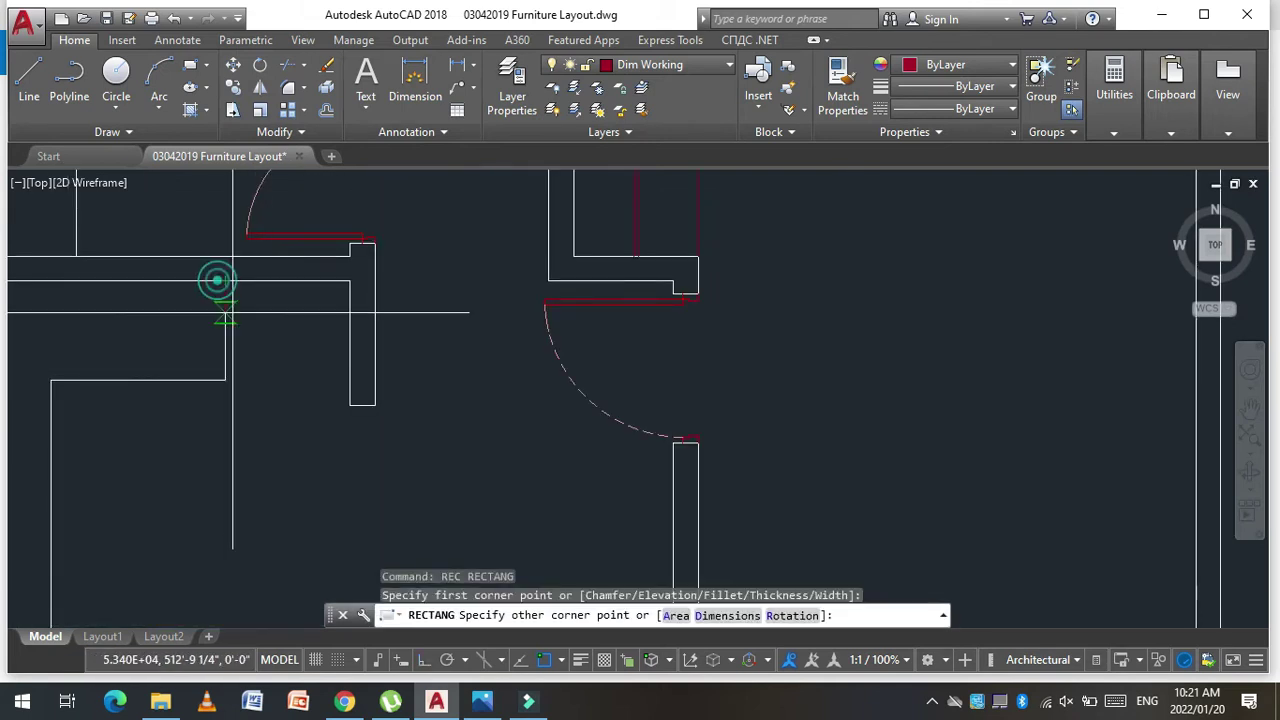
{"action": "key", "text": "Escape"}
{"action": "type", "text": "rec"}
{"action": "key", "text": "Return"}
{"action": "left_click", "coordinate": [225, 380]}
{"action": "left_click", "coordinate": [349, 281]}
{"action": "key", "text": "Escape"}
{"action": "key", "text": "Escape"}
{"action": "left_click", "coordinate": [257, 380]}
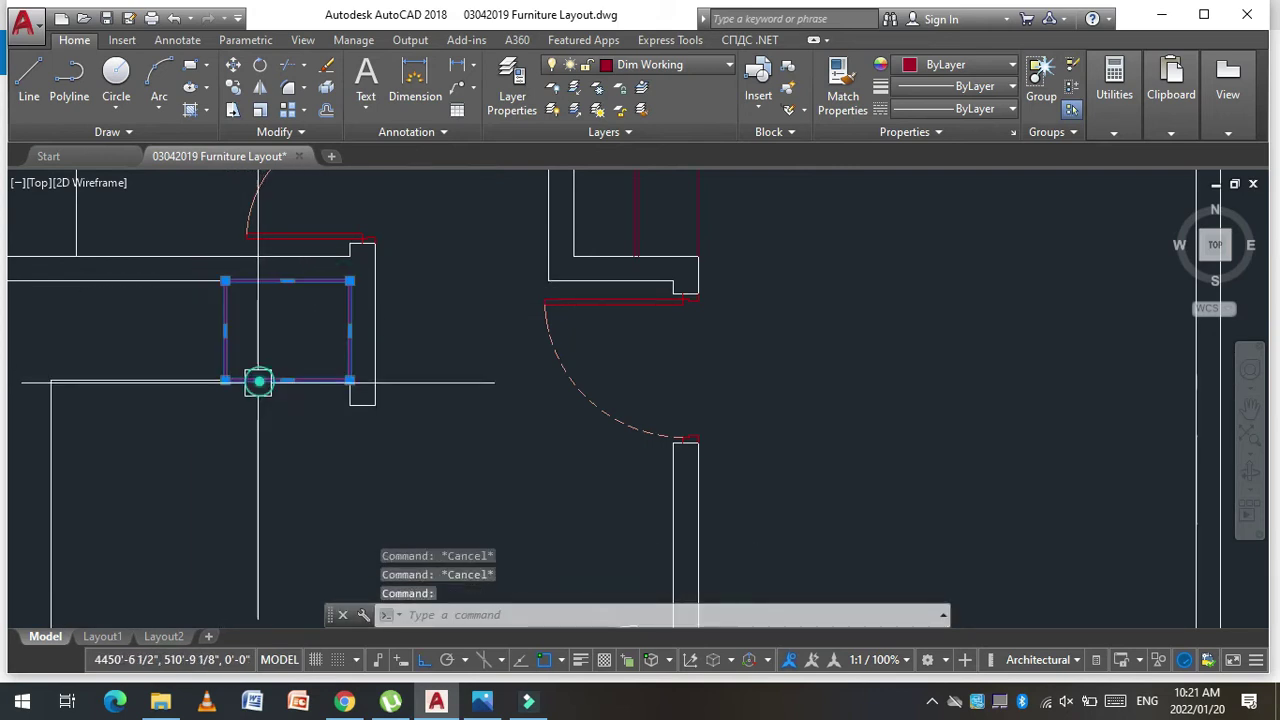
{"action": "scroll", "coordinate": [280, 372], "scroll_direction": "up", "scroll_amount": 2}
{"action": "left_click", "coordinate": [286, 370]}
{"action": "key", "text": "Escape"}
{"action": "key", "text": "Escape"}
{"action": "key", "text": "Escape"}
{"action": "scroll", "coordinate": [334, 269], "scroll_direction": "down", "scroll_amount": 2}
{"action": "scroll", "coordinate": [440, 334], "scroll_direction": "down", "scroll_amount": 2}
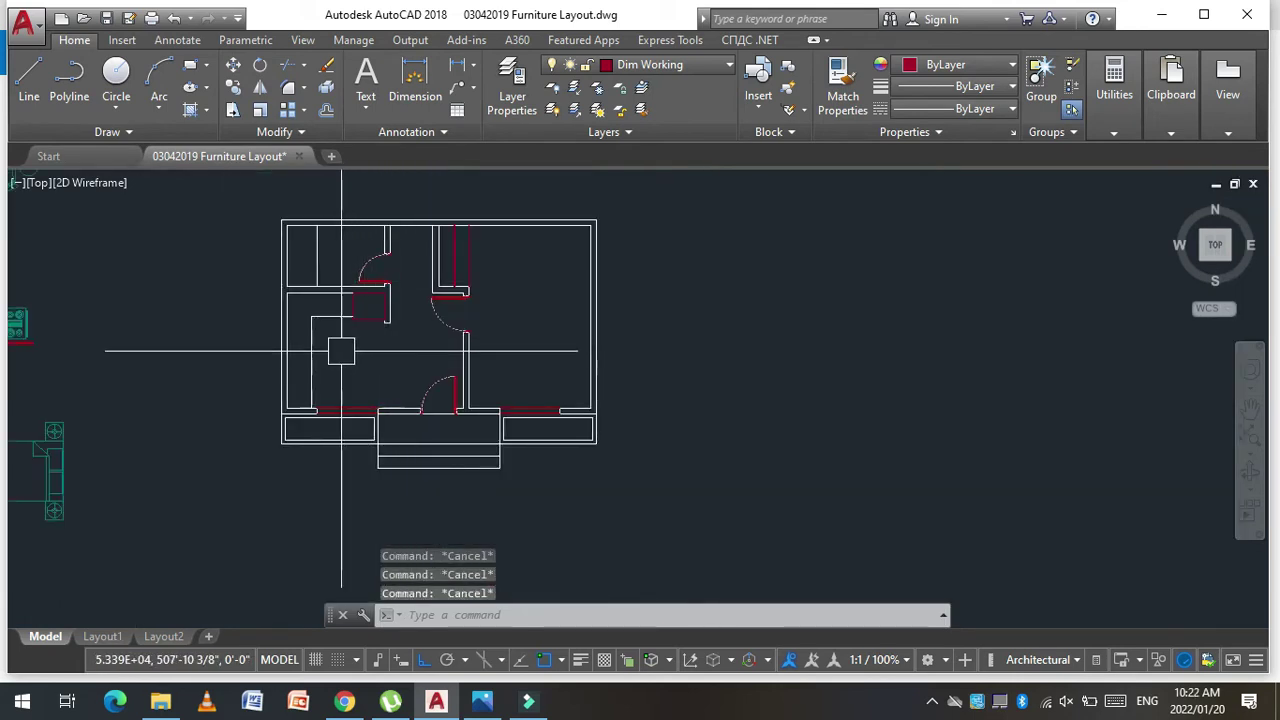
Step: Match the teal furniture's properties onto the stepped interior lines in the left rooms
{"action": "type", "text": "ma"}
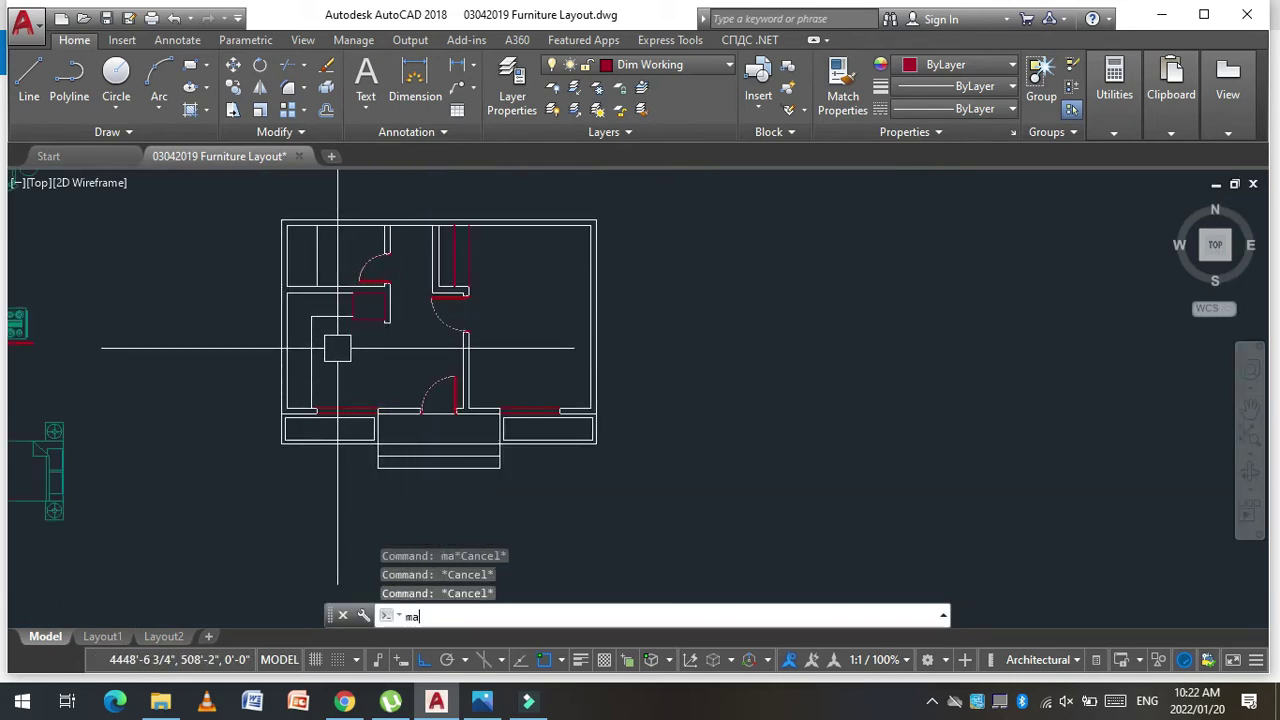
{"action": "key", "text": "Return"}
{"action": "scroll", "coordinate": [337, 348], "scroll_direction": "down", "scroll_amount": 1}
{"action": "scroll", "coordinate": [74, 262], "scroll_direction": "up", "scroll_amount": 3}
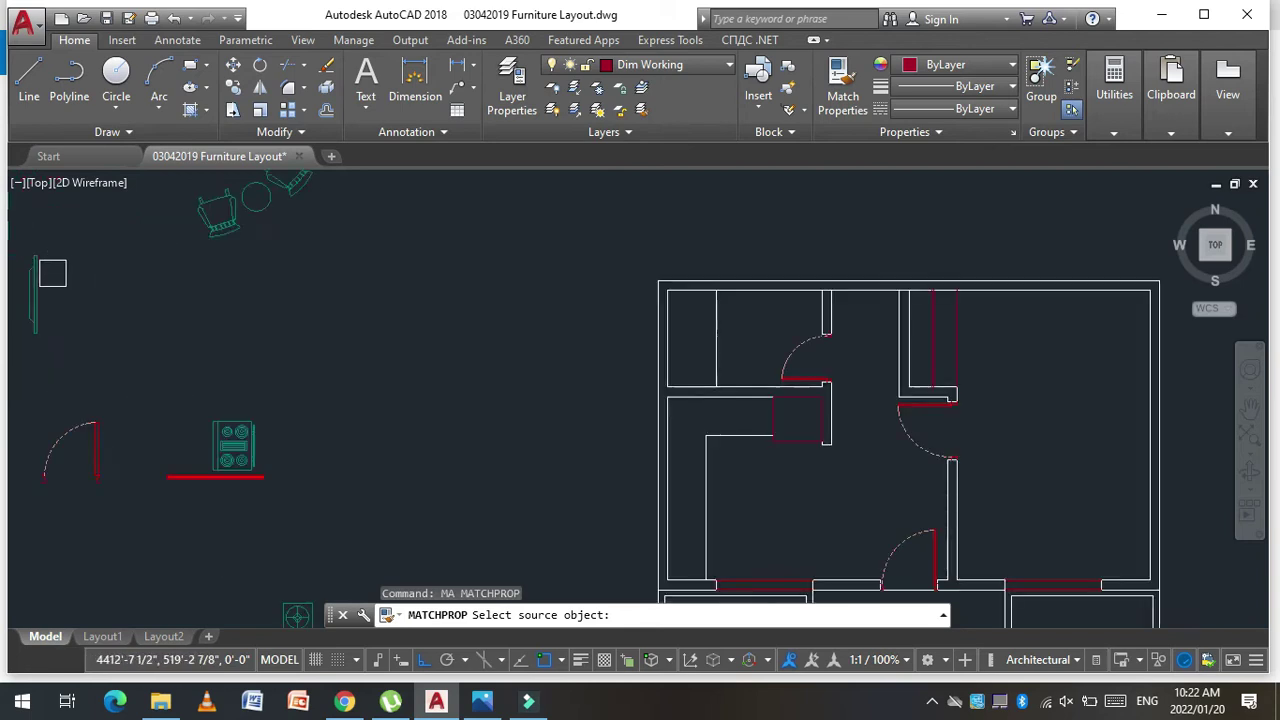
{"action": "left_click", "coordinate": [40, 282]}
{"action": "scroll", "coordinate": [40, 300], "scroll_direction": "down", "scroll_amount": 2}
{"action": "scroll", "coordinate": [359, 332], "scroll_direction": "up", "scroll_amount": 2}
{"action": "left_click", "coordinate": [319, 332]}
{"action": "scroll", "coordinate": [319, 332], "scroll_direction": "down", "scroll_amount": 1}
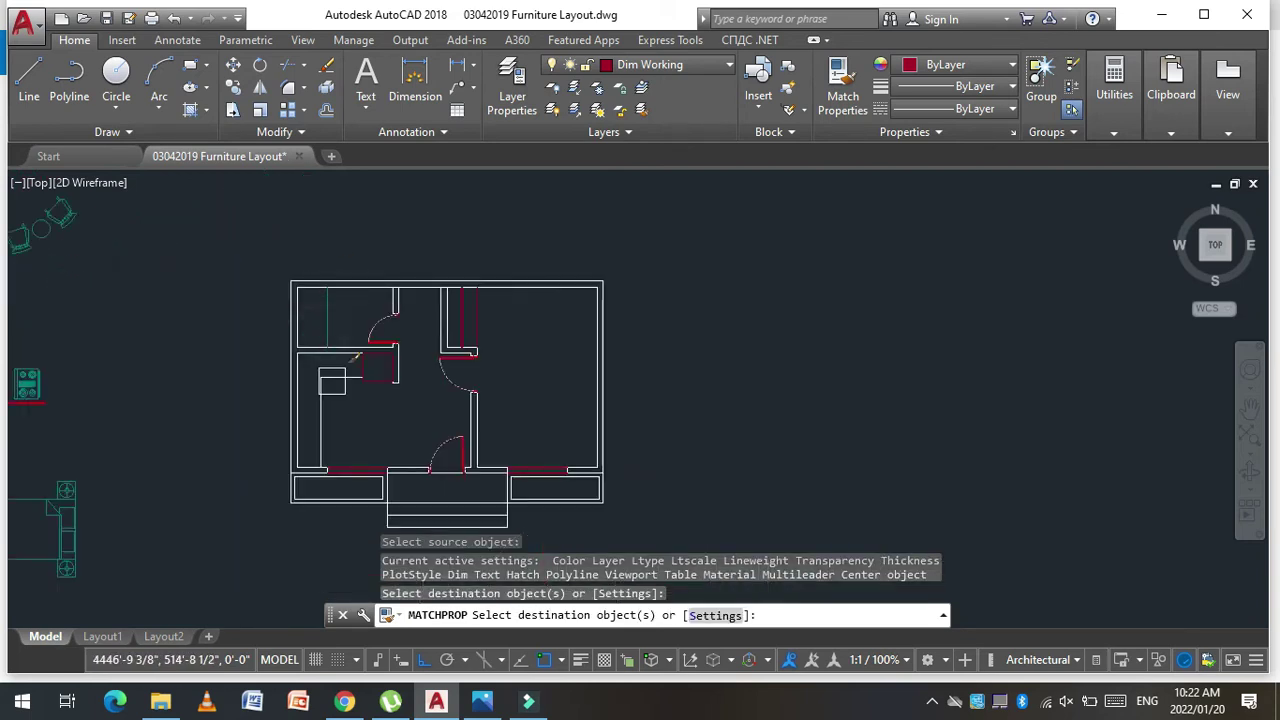
{"action": "scroll", "coordinate": [309, 414], "scroll_direction": "up", "scroll_amount": 2}
{"action": "left_click", "coordinate": [309, 414]}
{"action": "left_click", "coordinate": [334, 363]}
{"action": "scroll", "coordinate": [463, 392], "scroll_direction": "down", "scroll_amount": 2}
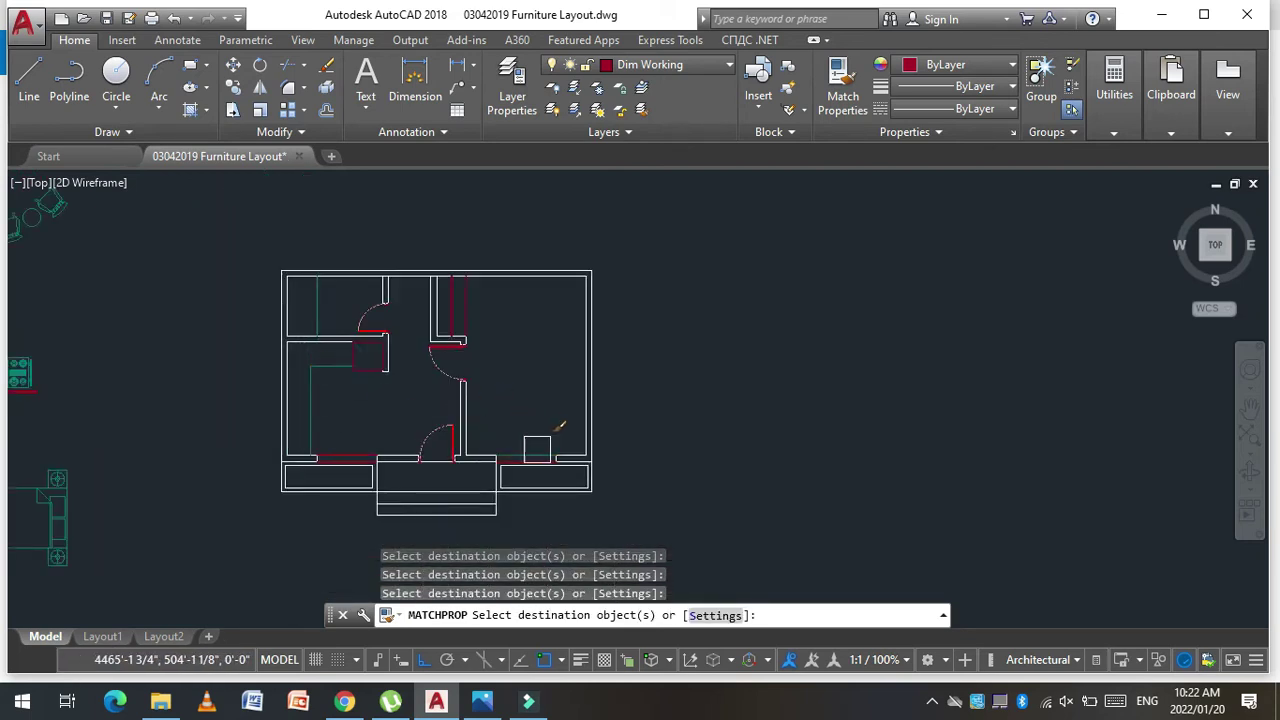
{"action": "scroll", "coordinate": [464, 293], "scroll_direction": "up", "scroll_amount": 2}
{"action": "left_click", "coordinate": [480, 286]}
{"action": "left_click", "coordinate": [403, 334]}
{"action": "scroll", "coordinate": [486, 367], "scroll_direction": "down", "scroll_amount": 2}
{"action": "key", "text": "Escape"}
{"action": "key", "text": "Escape"}
{"action": "key", "text": "Escape"}
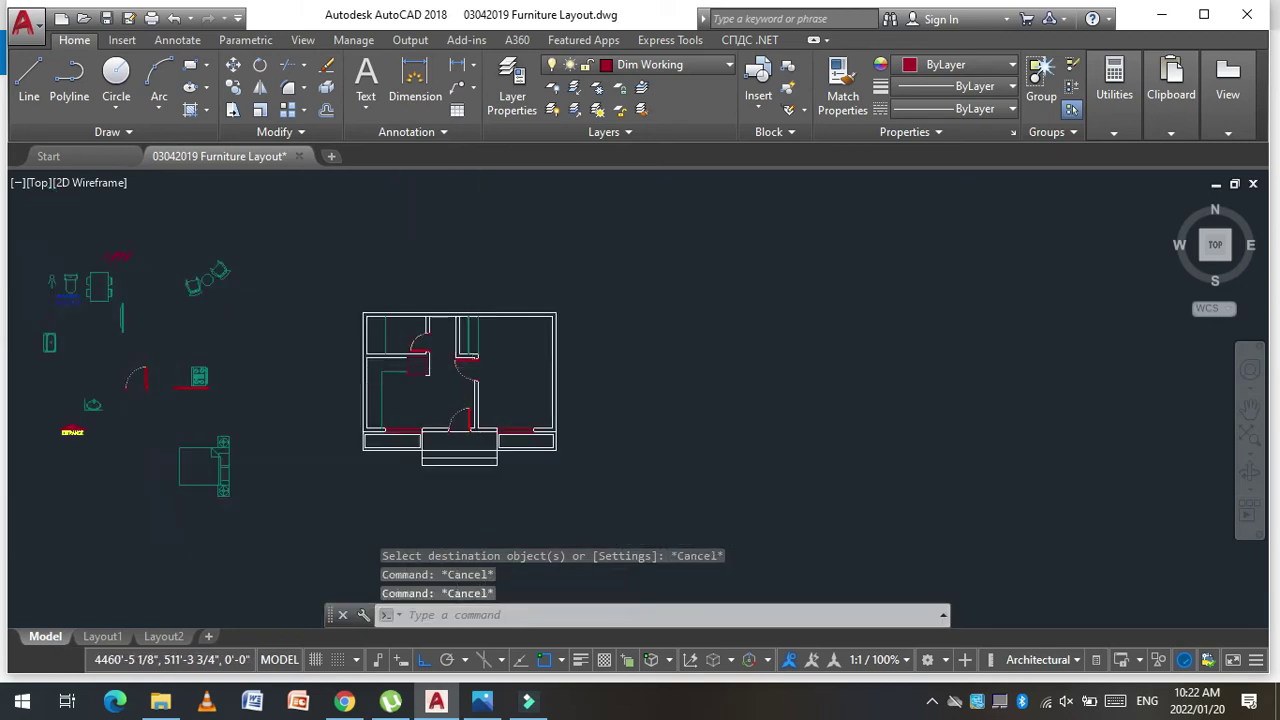
Step: Move the bed block with its nightstands against the upper-right bedroom's right wall
{"action": "scroll", "coordinate": [486, 367], "scroll_direction": "down", "scroll_amount": 1}
{"action": "scroll", "coordinate": [380, 340], "scroll_direction": "up", "scroll_amount": 4}
{"action": "type", "text": "m"}
{"action": "key", "text": "Return"}
{"action": "left_click", "coordinate": [380, 335]}
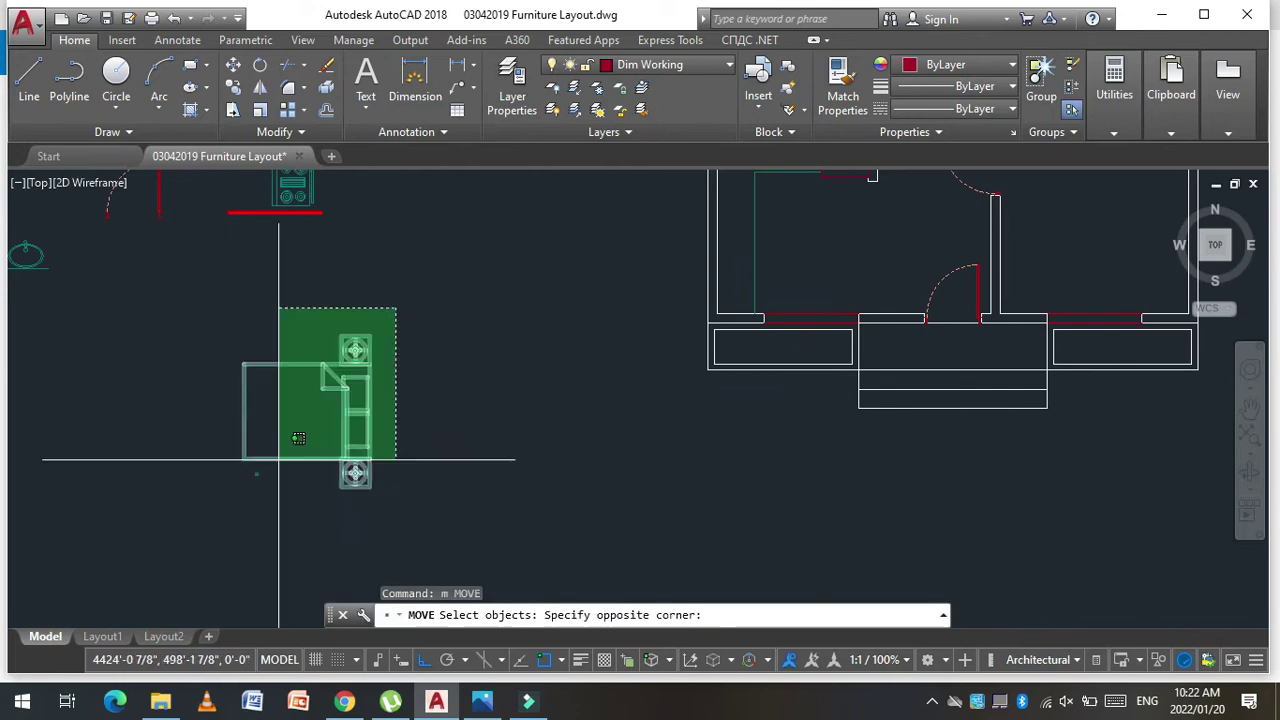
{"action": "left_click", "coordinate": [391, 393]}
{"action": "key", "text": "Return"}
{"action": "left_click", "coordinate": [369, 411]}
{"action": "scroll", "coordinate": [300, 400], "scroll_direction": "down", "scroll_amount": 2}
{"action": "scroll", "coordinate": [594, 366], "scroll_direction": "down", "scroll_amount": 1}
{"action": "scroll", "coordinate": [617, 354], "scroll_direction": "up", "scroll_amount": 4}
{"action": "scroll", "coordinate": [598, 291], "scroll_direction": "up", "scroll_amount": 2}
{"action": "left_click", "coordinate": [598, 288]}
{"action": "scroll", "coordinate": [500, 320], "scroll_direction": "down", "scroll_amount": 3}
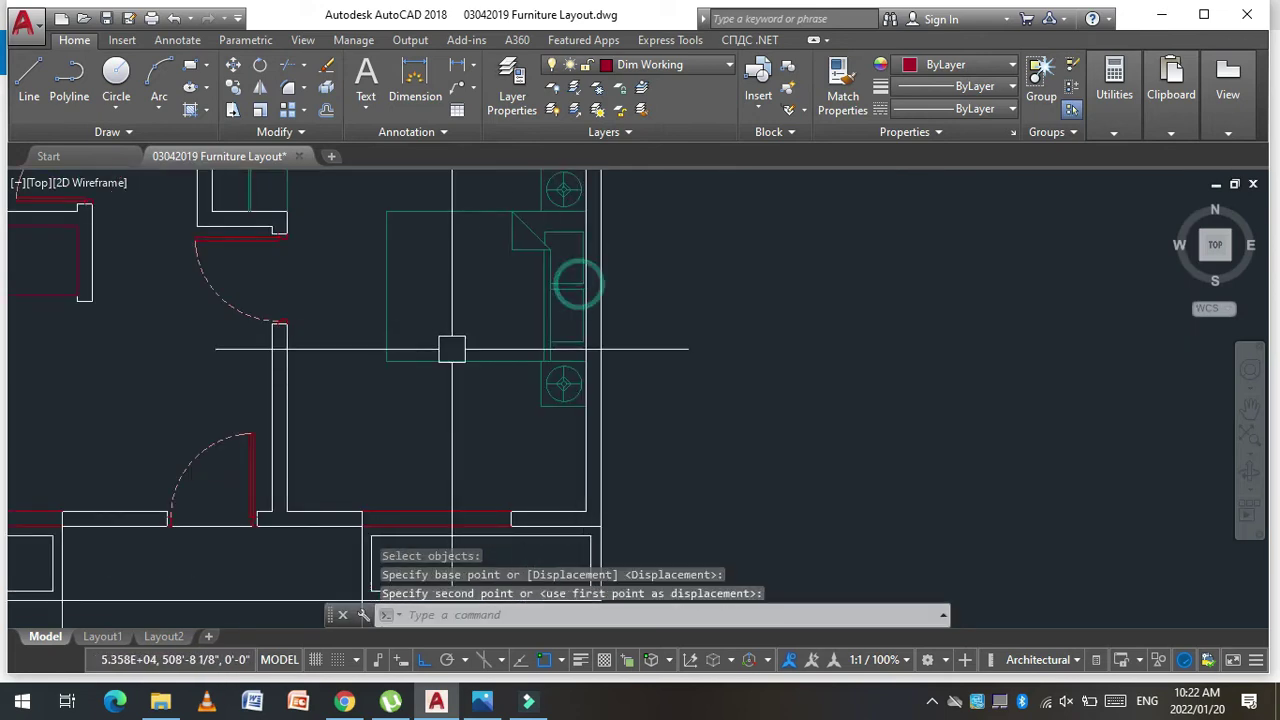
{"action": "scroll", "coordinate": [450, 350], "scroll_direction": "down", "scroll_amount": 2}
{"action": "key", "text": "Escape"}
{"action": "key", "text": "Escape"}
{"action": "key", "text": "Escape"}
Step: Begin a second move of the bed, then cancel it and clear the selection
{"action": "scroll", "coordinate": [419, 268], "scroll_direction": "down", "scroll_amount": 1}
{"action": "scroll", "coordinate": [450, 238], "scroll_direction": "up", "scroll_amount": 2}
{"action": "type", "text": "m"}
{"action": "key", "text": "Return"}
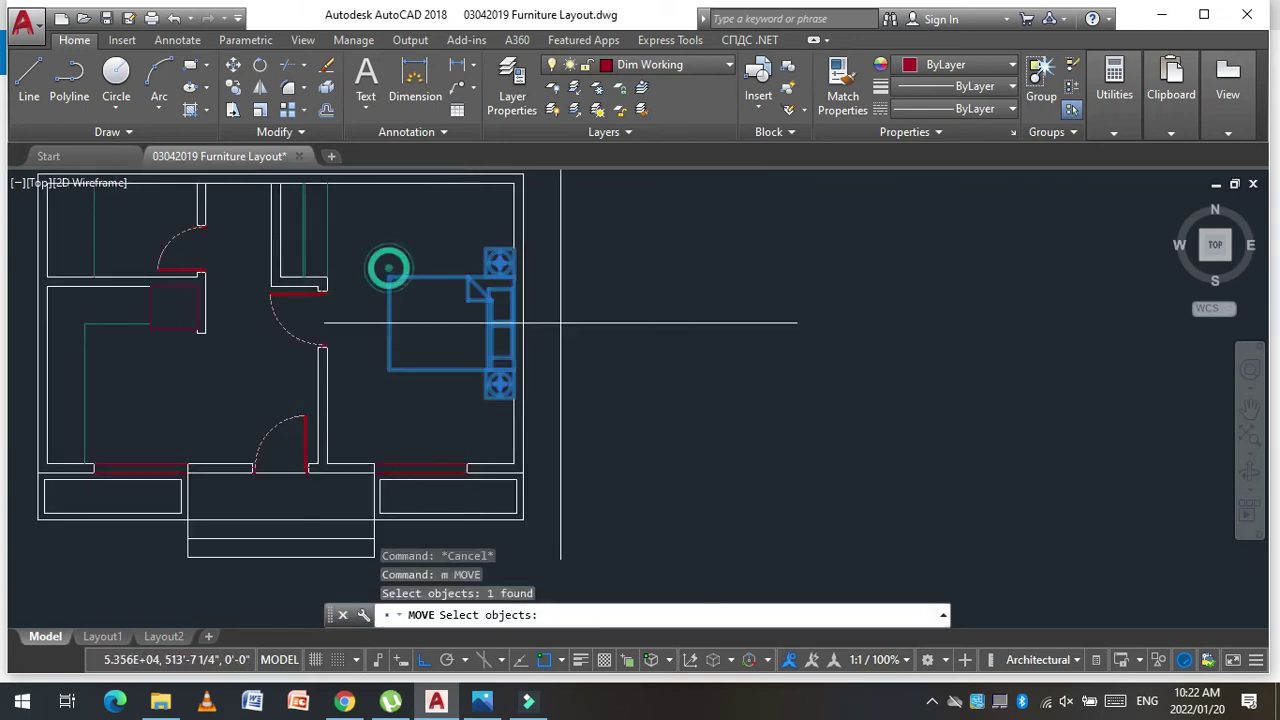
{"action": "key", "text": "Return"}
{"action": "left_click", "coordinate": [390, 267]}
{"action": "key", "text": "Escape"}
{"action": "key", "text": "Escape"}
{"action": "scroll", "coordinate": [690, 340], "scroll_direction": "down", "scroll_amount": 3}
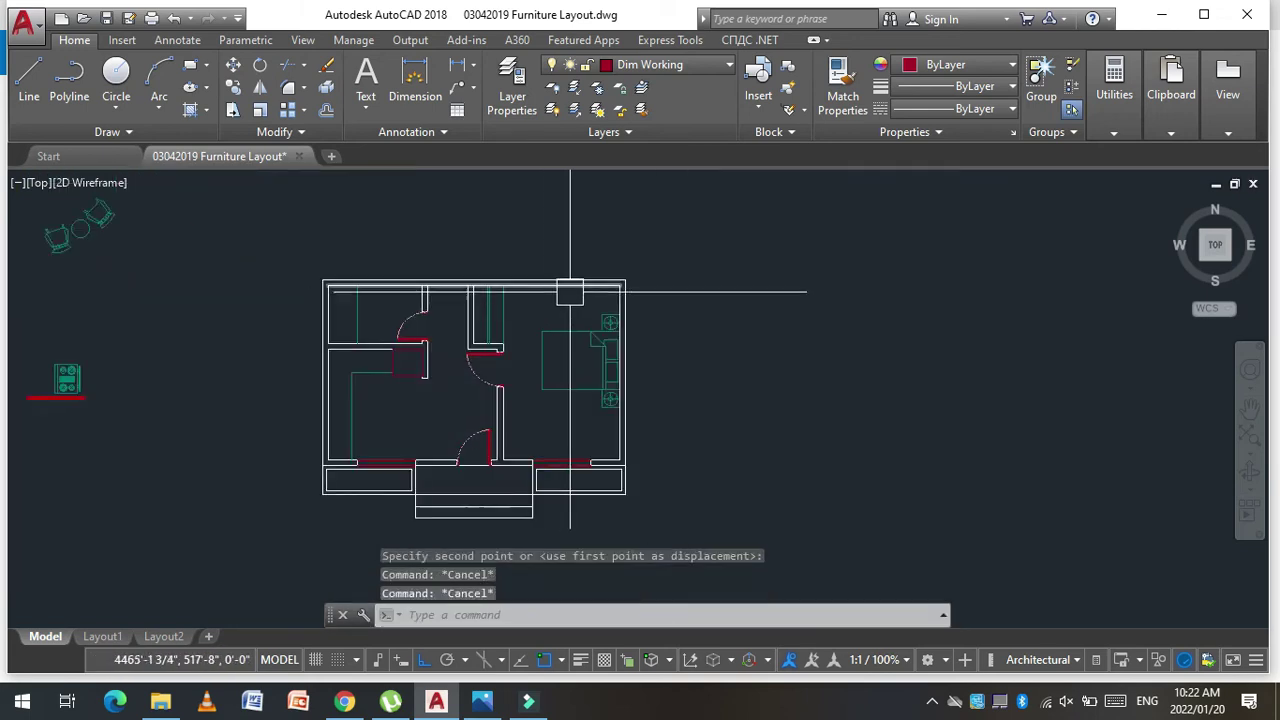
{"action": "scroll", "coordinate": [570, 293], "scroll_direction": "up", "scroll_amount": 4}
{"action": "scroll", "coordinate": [407, 270], "scroll_direction": "down", "scroll_amount": 2}
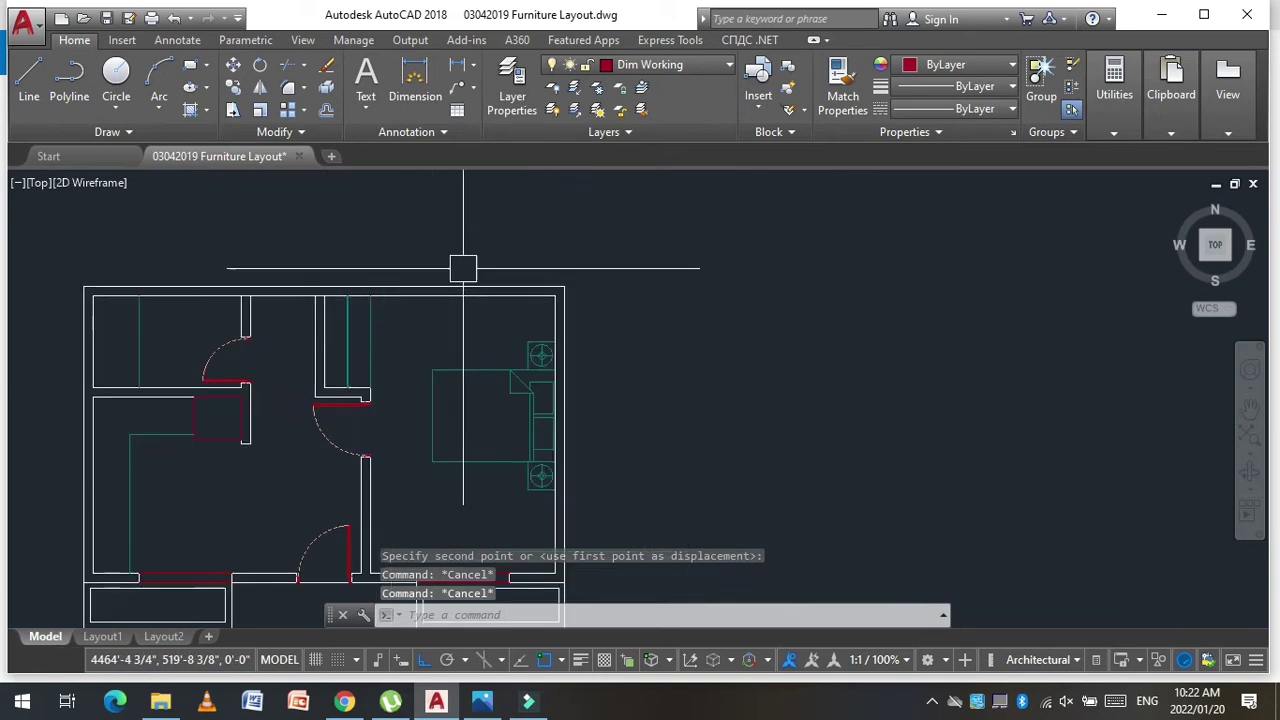
{"action": "scroll", "coordinate": [358, 294], "scroll_direction": "down", "scroll_amount": 2}
{"action": "scroll", "coordinate": [202, 447], "scroll_direction": "up", "scroll_amount": 2}
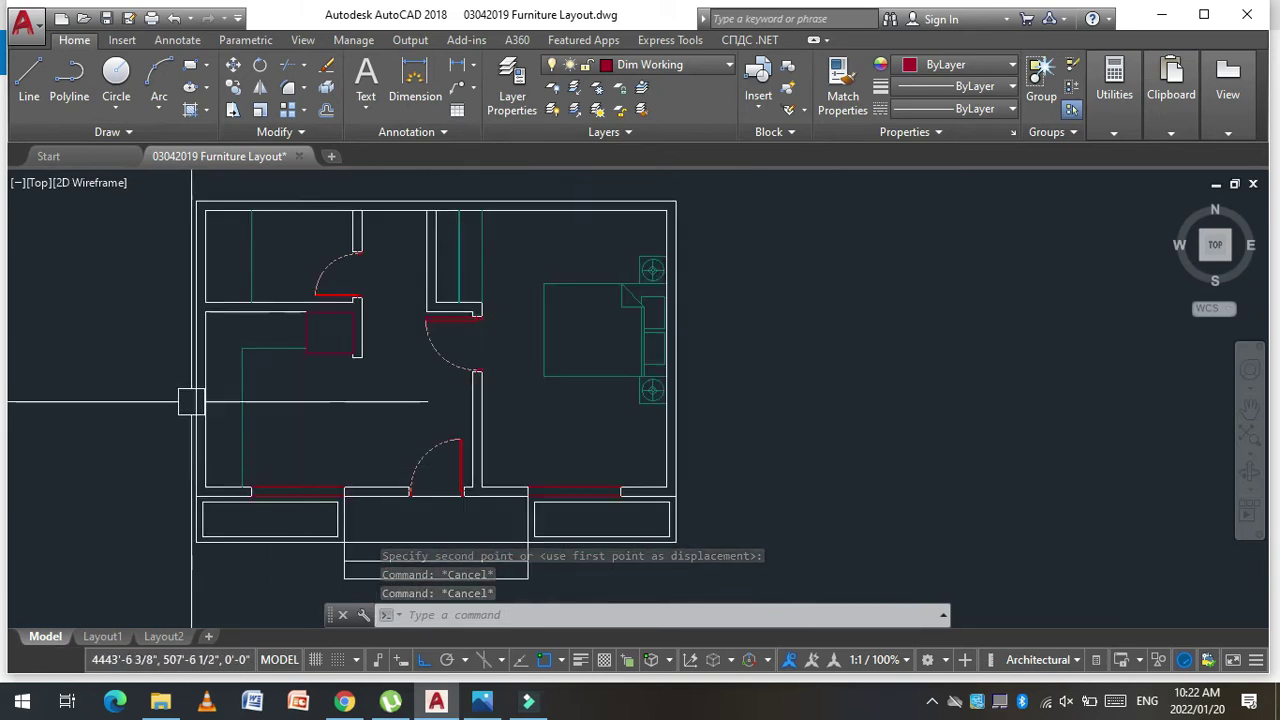
{"action": "scroll", "coordinate": [205, 400], "scroll_direction": "up", "scroll_amount": 2}
{"action": "key", "text": "Escape"}
Step: Offset the left exterior wall line by 1' to mark the window edge
{"action": "type", "text": "1"}
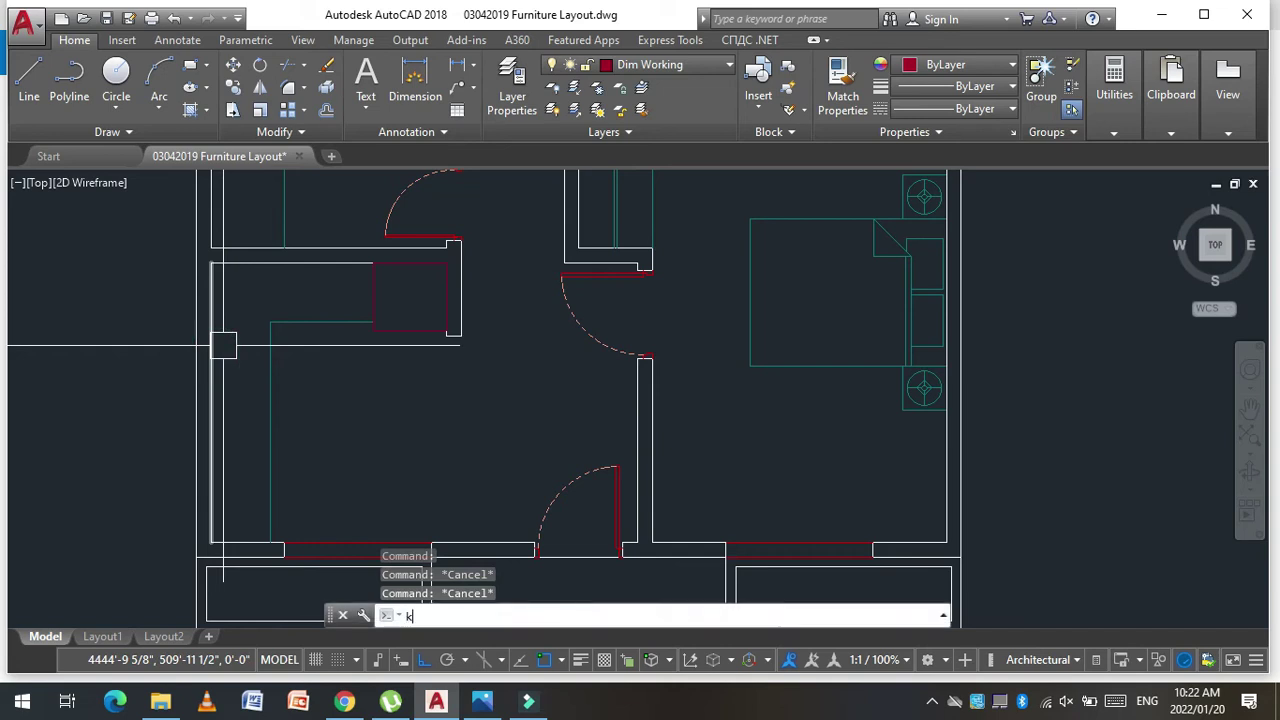
{"action": "key", "text": "Return"}
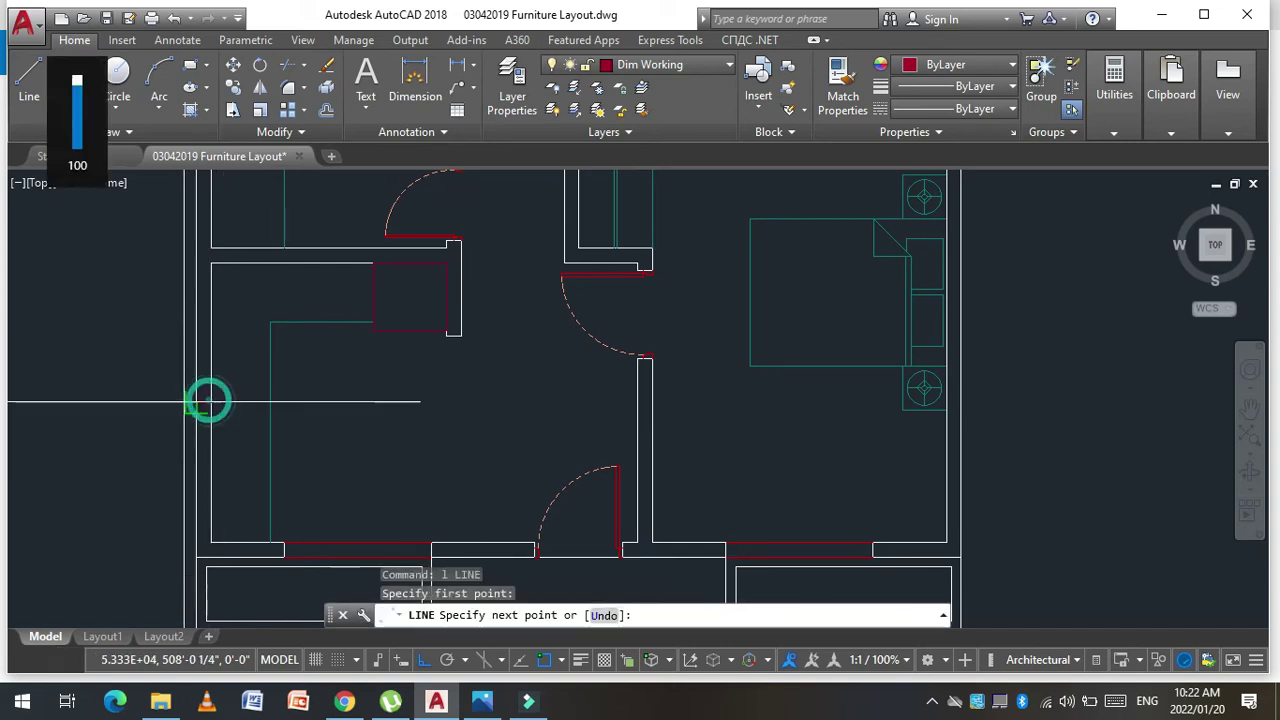
{"action": "key", "text": "Escape"}
{"action": "scroll", "coordinate": [210, 392], "scroll_direction": "up", "scroll_amount": 3}
{"action": "key", "text": "Escape"}
{"action": "key", "text": "Escape"}
{"action": "key", "text": "Escape"}
{"action": "type", "text": "p"}
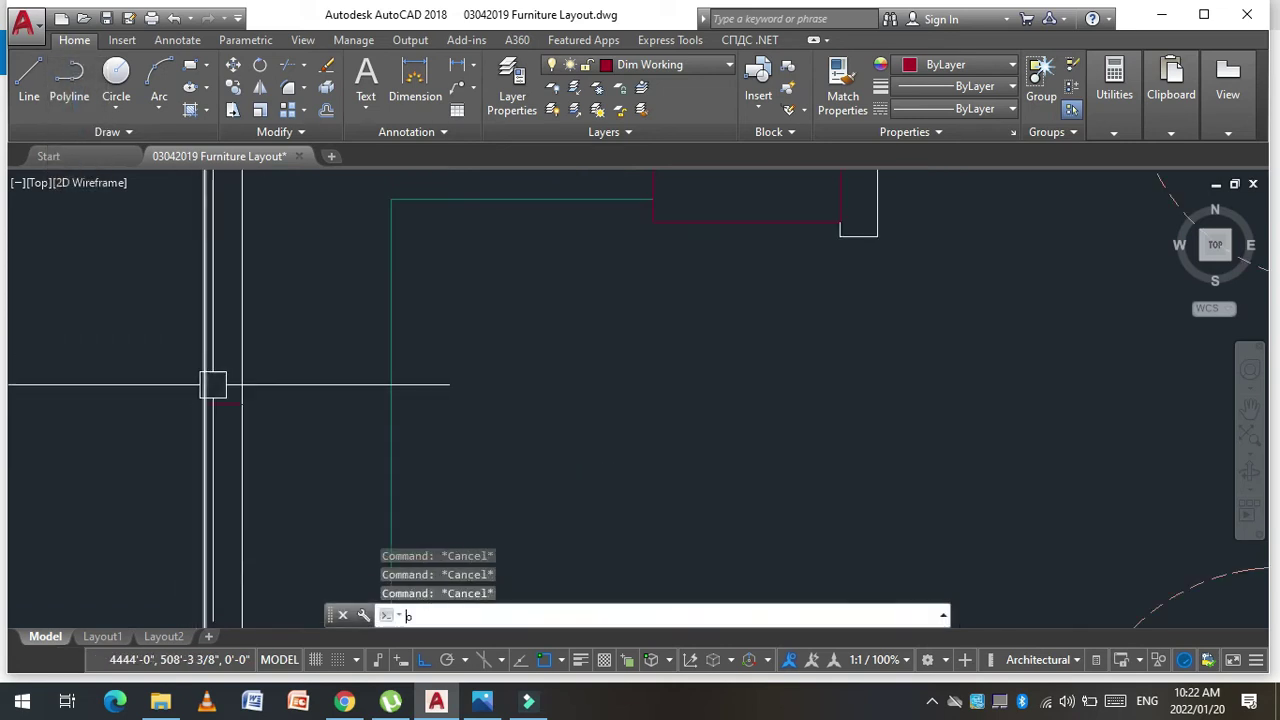
{"action": "key", "text": "Return"}
{"action": "type", "text": "1"}
{"action": "key", "text": "Return"}
{"action": "left_click", "coordinate": [213, 405]}
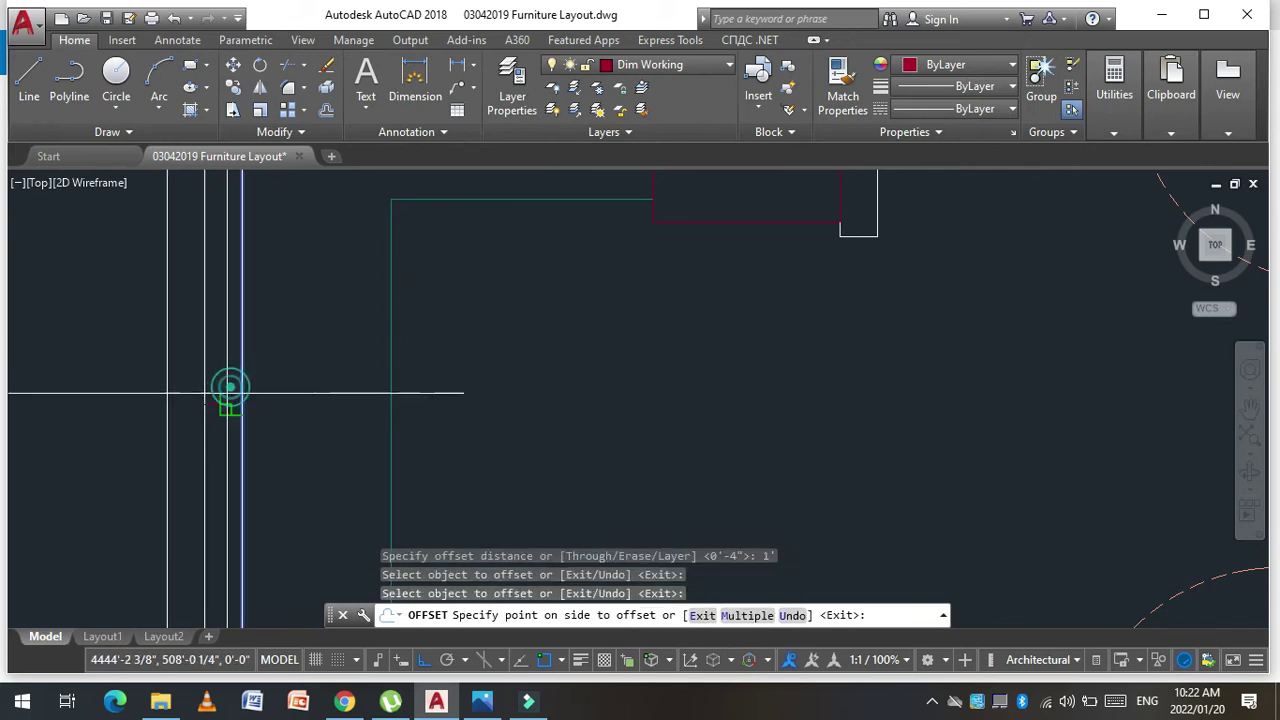
{"action": "key", "text": "Escape"}
{"action": "key", "text": "Escape"}
{"action": "key", "text": "Escape"}
{"action": "type", "text": "o"}
{"action": "key", "text": "Return"}
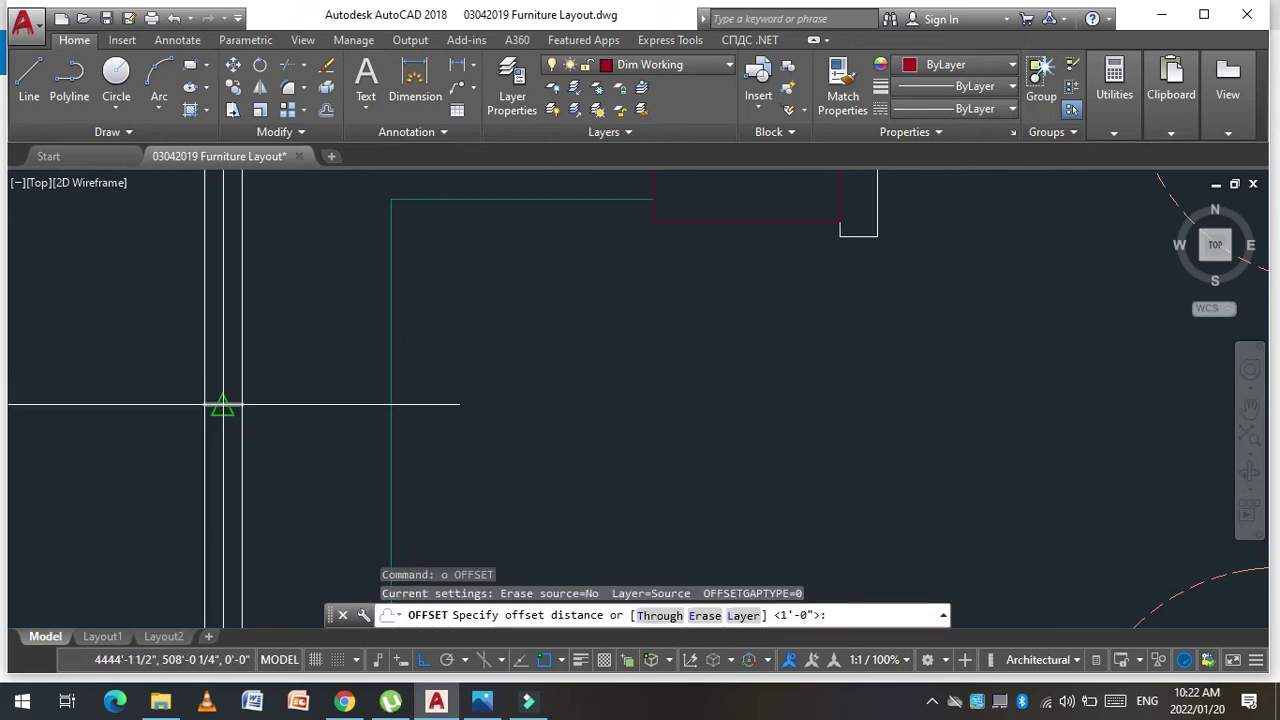
{"action": "key", "text": "Return"}
{"action": "scroll", "coordinate": [222, 405], "scroll_direction": "up", "scroll_amount": 2}
{"action": "left_click", "coordinate": [222, 405]}
{"action": "left_click", "coordinate": [222, 388]}
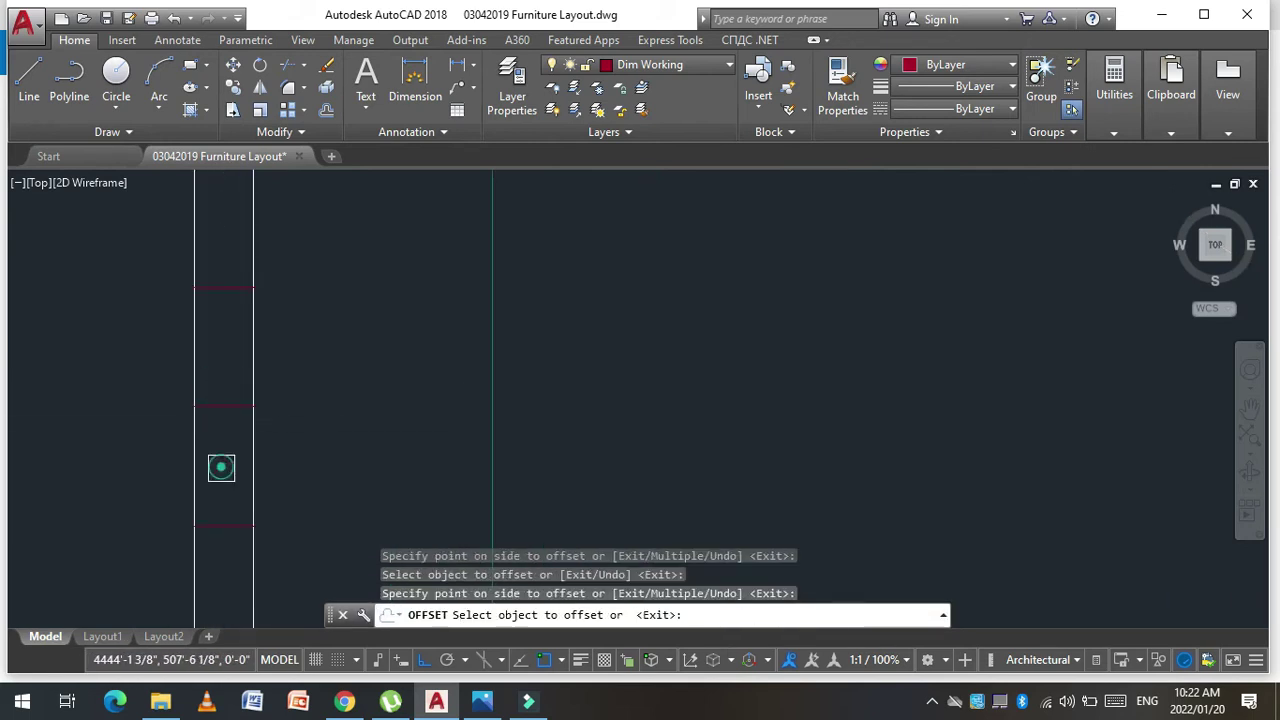
{"action": "key", "text": "Escape"}
Step: Trim the left wall lines between the window marks to open the gap
{"action": "type", "text": "e"}
{"action": "key", "text": "Return"}
{"action": "left_click", "coordinate": [126, 351]}
{"action": "left_click", "coordinate": [274, 428]}
{"action": "key", "text": "Escape"}
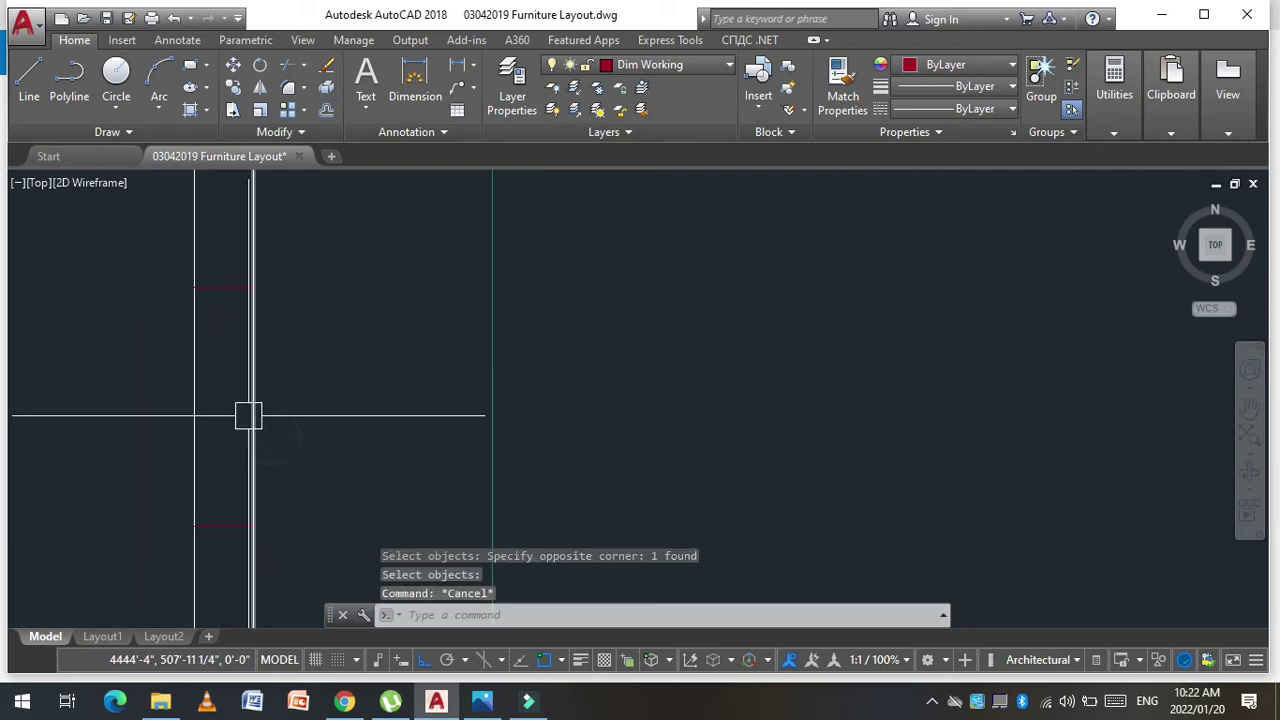
{"action": "type", "text": "tr"}
{"action": "key", "text": "Return"}
{"action": "key", "text": "Return"}
{"action": "left_click", "coordinate": [181, 395]}
{"action": "scroll", "coordinate": [262, 384], "scroll_direction": "down", "scroll_amount": 3}
{"action": "key", "text": "Escape"}
Step: Draw a vertical window line across the left-wall opening
{"action": "type", "text": "ma"}
{"action": "key", "text": "Return"}
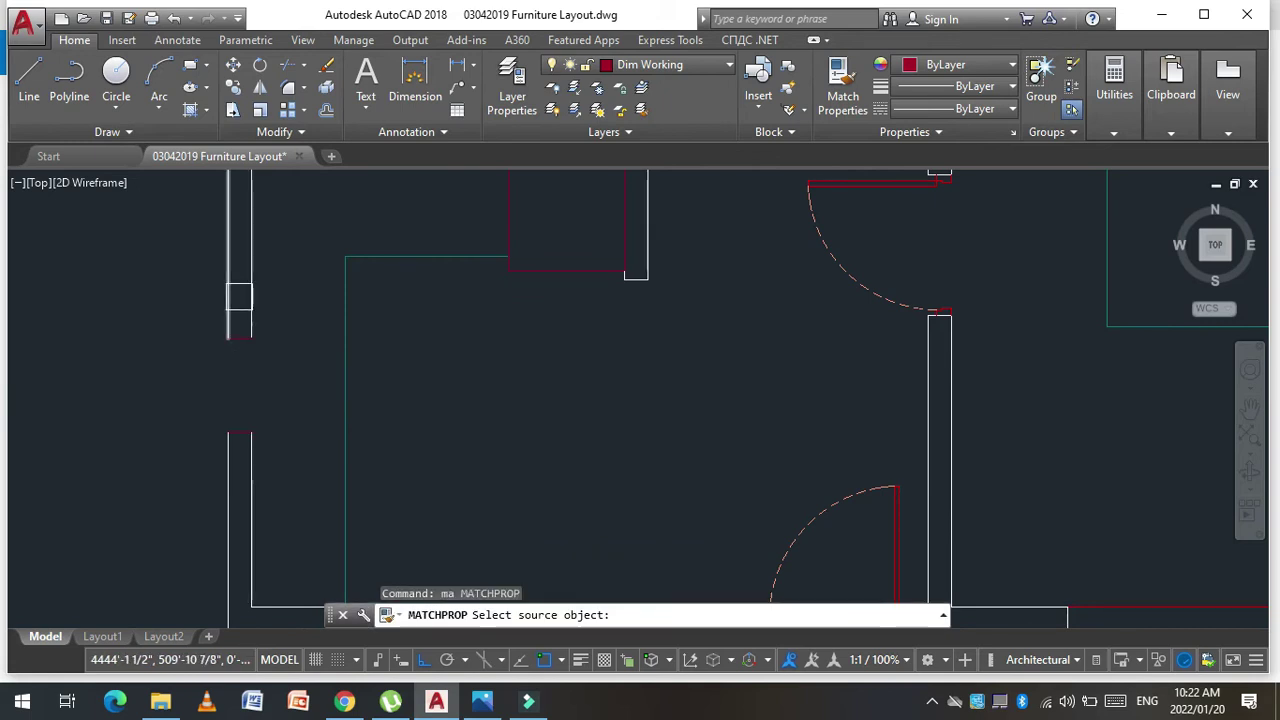
{"action": "left_click", "coordinate": [240, 296]}
{"action": "left_click", "coordinate": [171, 314]}
{"action": "key", "text": "Escape"}
{"action": "key", "text": "Escape"}
{"action": "key", "text": "Escape"}
{"action": "key", "text": "Escape"}
{"action": "type", "text": "l"}
{"action": "key", "text": "Return"}
{"action": "left_click", "coordinate": [251, 337]}
{"action": "left_click", "coordinate": [251, 431]}
{"action": "key", "text": "Return"}
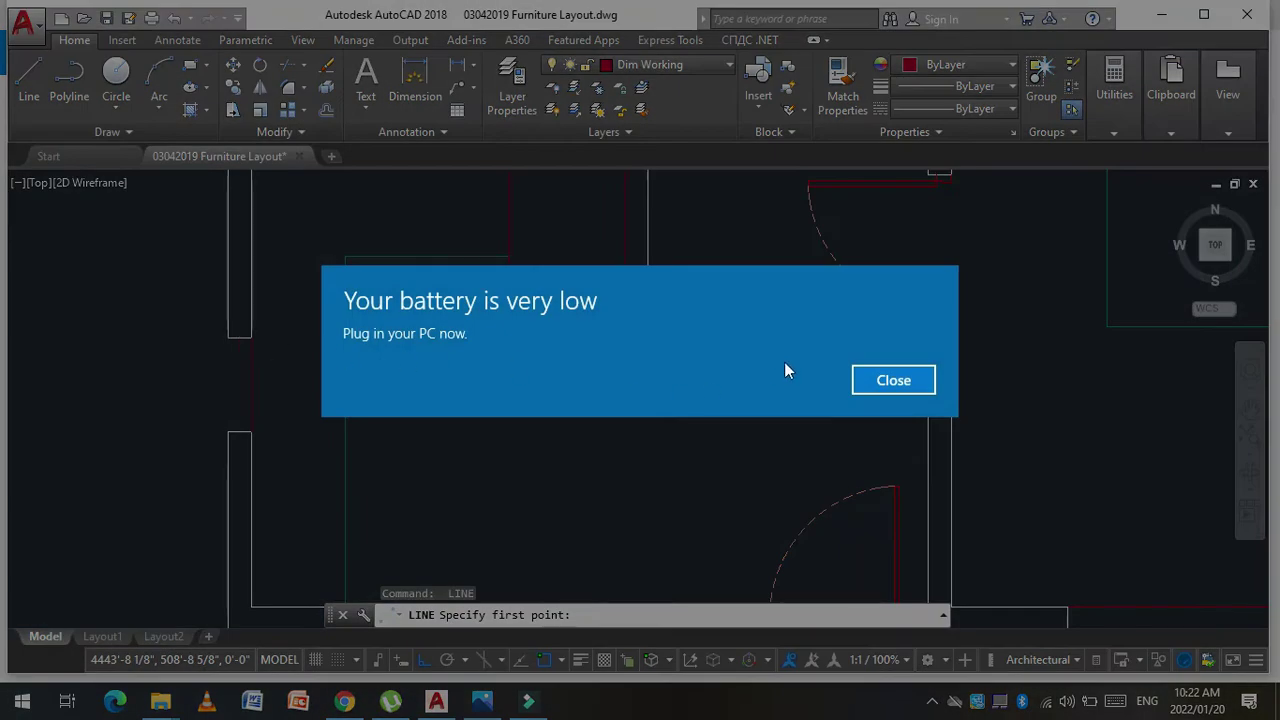
Step: Dismiss the low-battery warning and save the drawing with Ctrl+S
{"action": "left_click", "coordinate": [868, 382]}
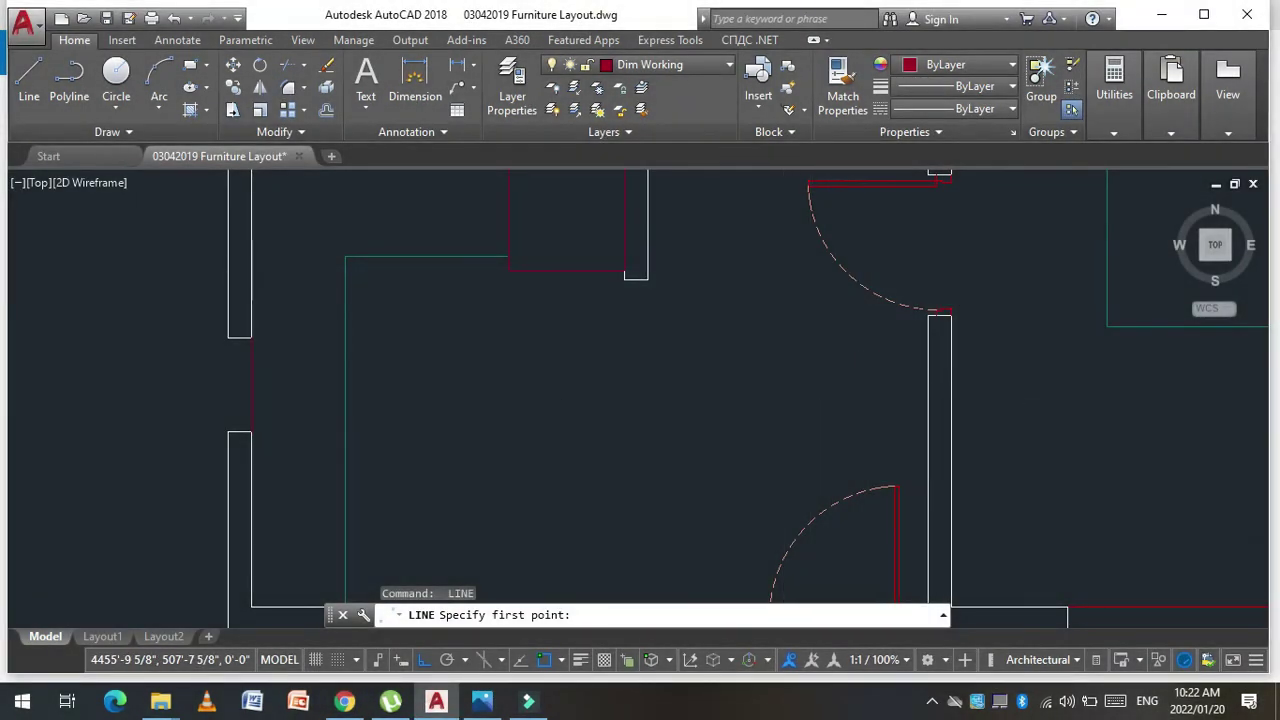
{"action": "key", "text": "Escape"}
{"action": "key", "text": "ctrl+s"}
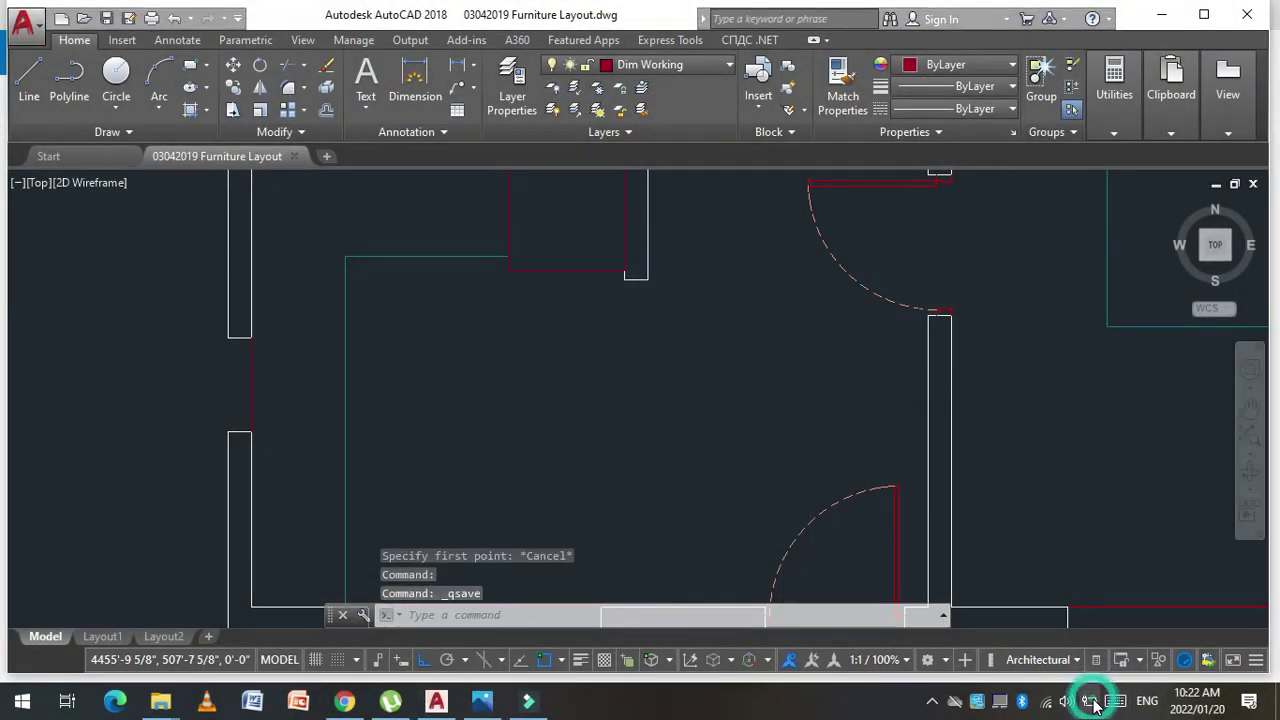
Step: Show the Windows battery status (2%, plugged in), then return to the drawing
{"action": "left_click", "coordinate": [1090, 702]}
{"action": "left_click", "coordinate": [1088, 706]}
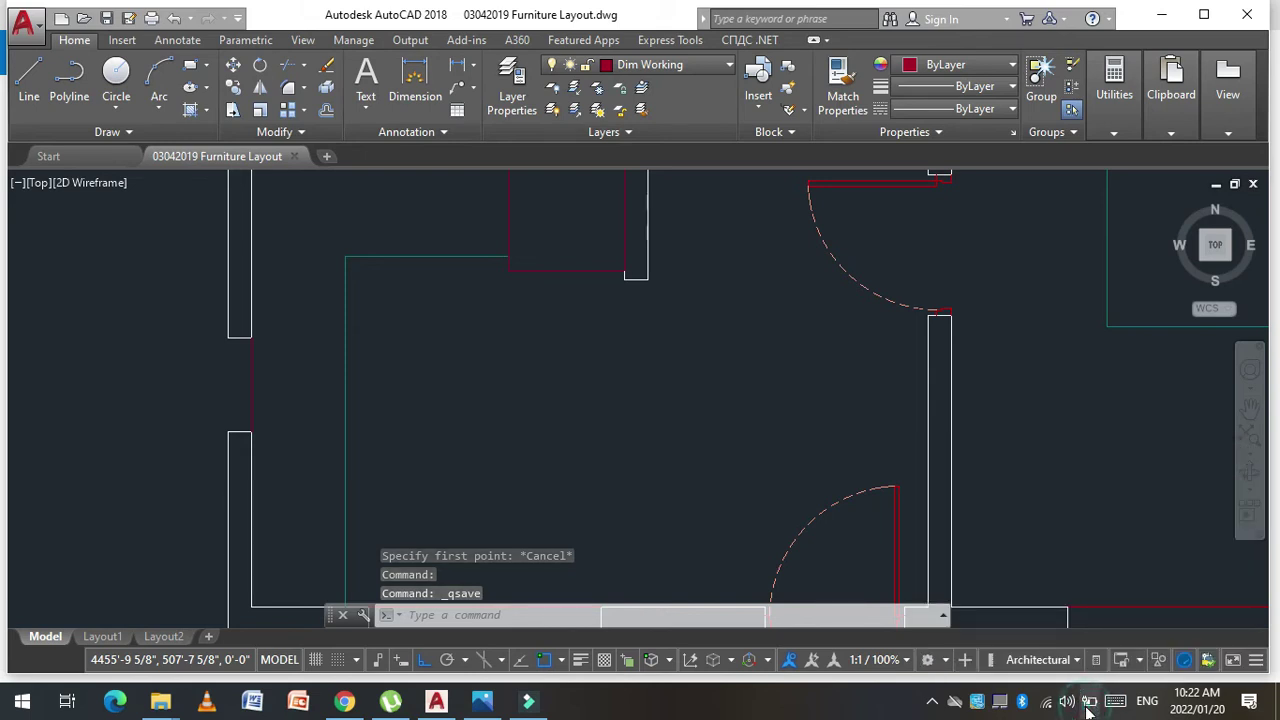
{"action": "left_click", "coordinate": [1090, 706]}
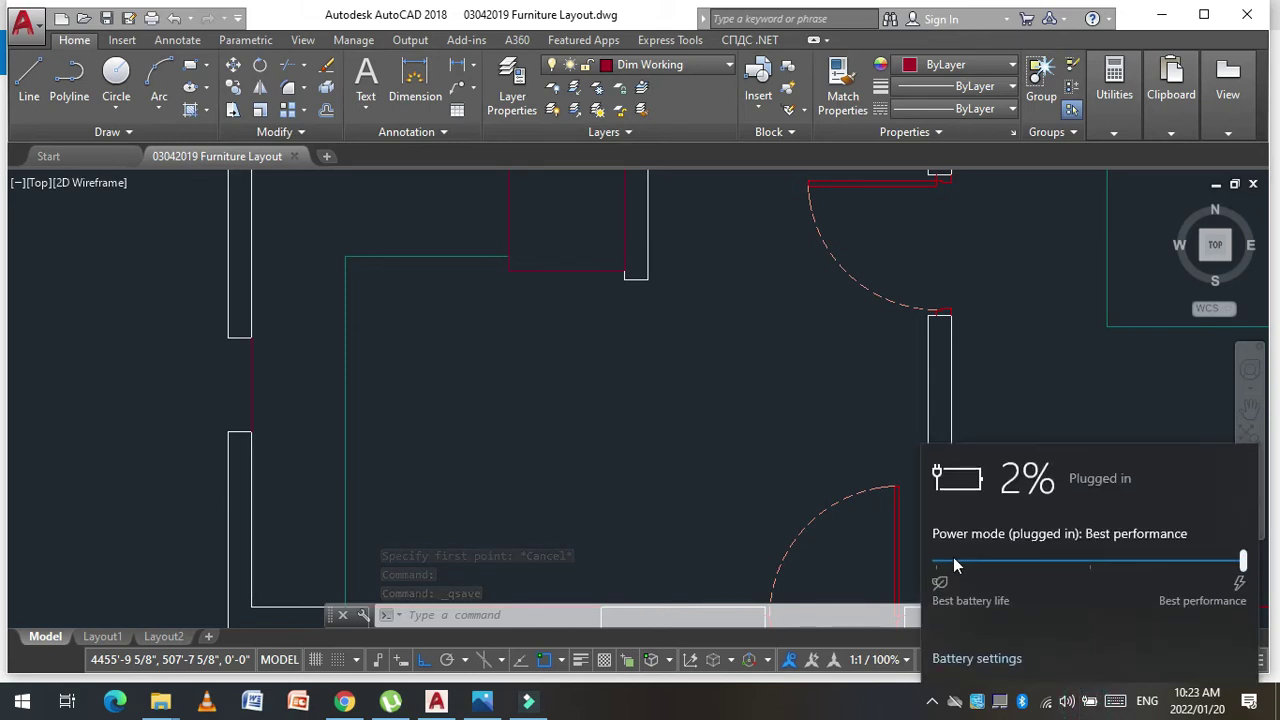
{"action": "left_click", "coordinate": [589, 416]}
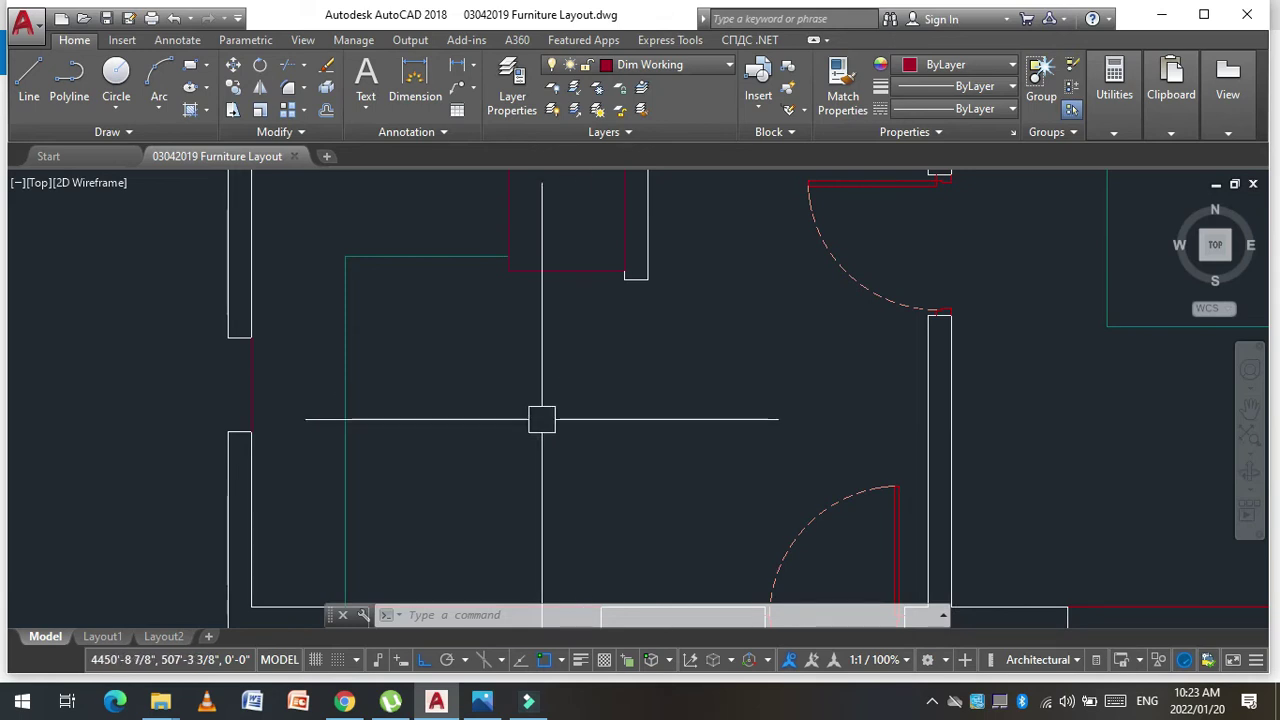
Step: Offset the window line 6 inches toward the inside to form the second line
{"action": "type", "text": "o"}
{"action": "key", "text": "Return"}
{"action": "type", "text": "6"}
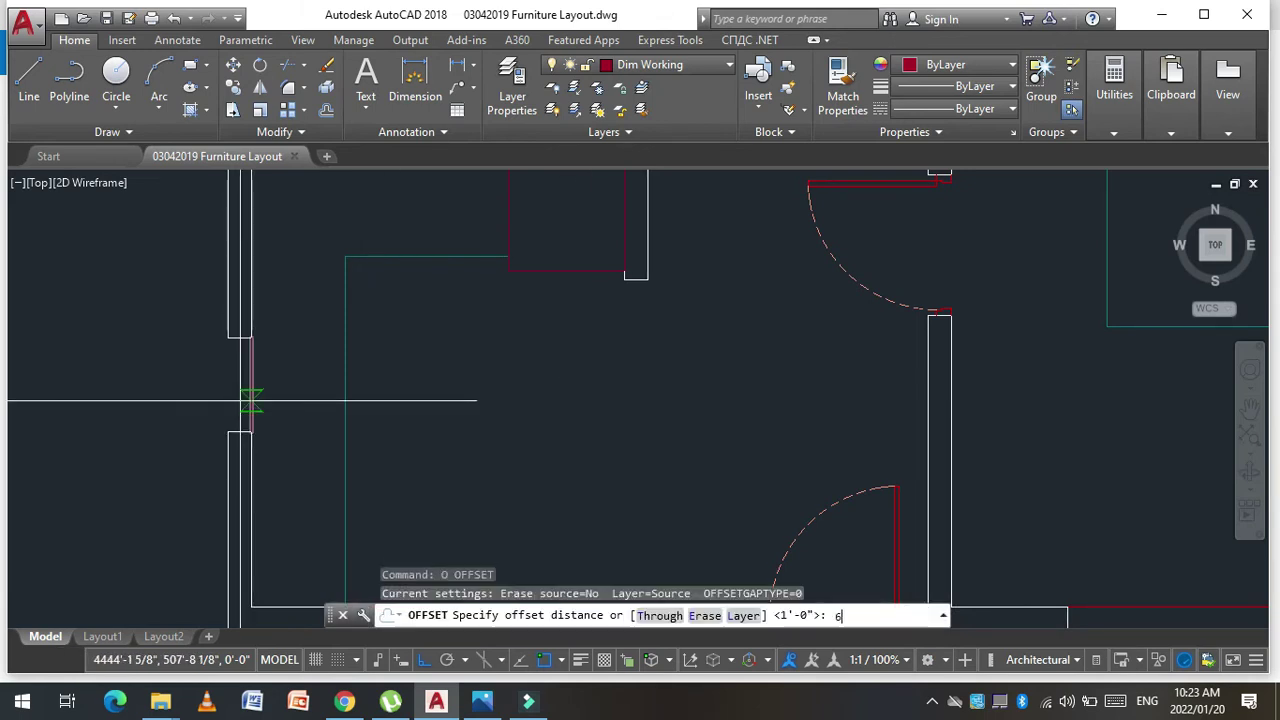
{"action": "key", "text": "Return"}
{"action": "left_click", "coordinate": [251, 376]}
{"action": "left_click", "coordinate": [235, 378]}
{"action": "key", "text": "Escape"}
Step: Try matching properties from a plan line onto other lines, then cancel MATCHPROP
{"action": "scroll", "coordinate": [215, 380], "scroll_direction": "down", "scroll_amount": 2}
{"action": "key", "text": "Escape"}
{"action": "key", "text": "Escape"}
Step: Start MATCHPROP and pick a source line
{"action": "type", "text": "ma"}
{"action": "key", "text": "Return"}
{"action": "scroll", "coordinate": [390, 460], "scroll_direction": "up", "scroll_amount": 2}
{"action": "left_click", "coordinate": [366, 451]}
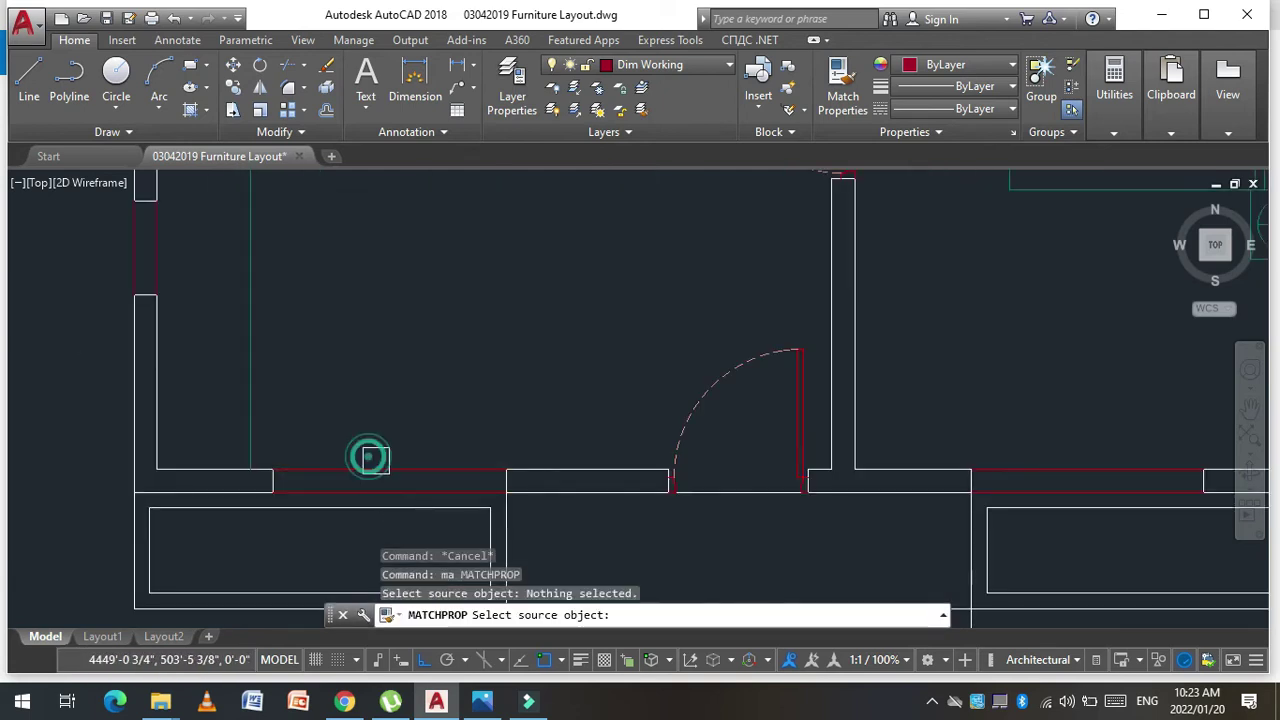
{"action": "scroll", "coordinate": [366, 451], "scroll_direction": "down", "scroll_amount": 2}
Step: Try matching properties from a plan line onto other lines, then cancel MATCHPROP
{"action": "left_click", "coordinate": [246, 328]}
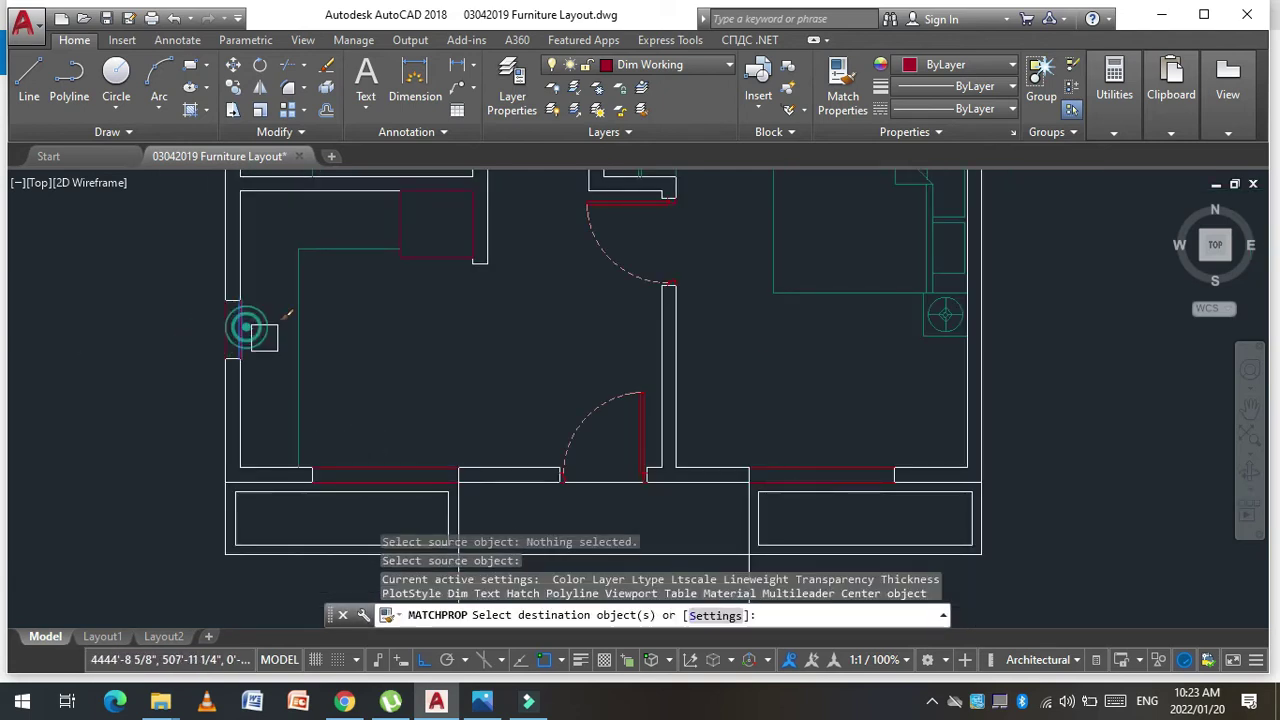
{"action": "key", "text": "Escape"}
{"action": "type", "text": "ma"}
{"action": "key", "text": "Return"}
{"action": "scroll", "coordinate": [363, 471], "scroll_direction": "up", "scroll_amount": 2}
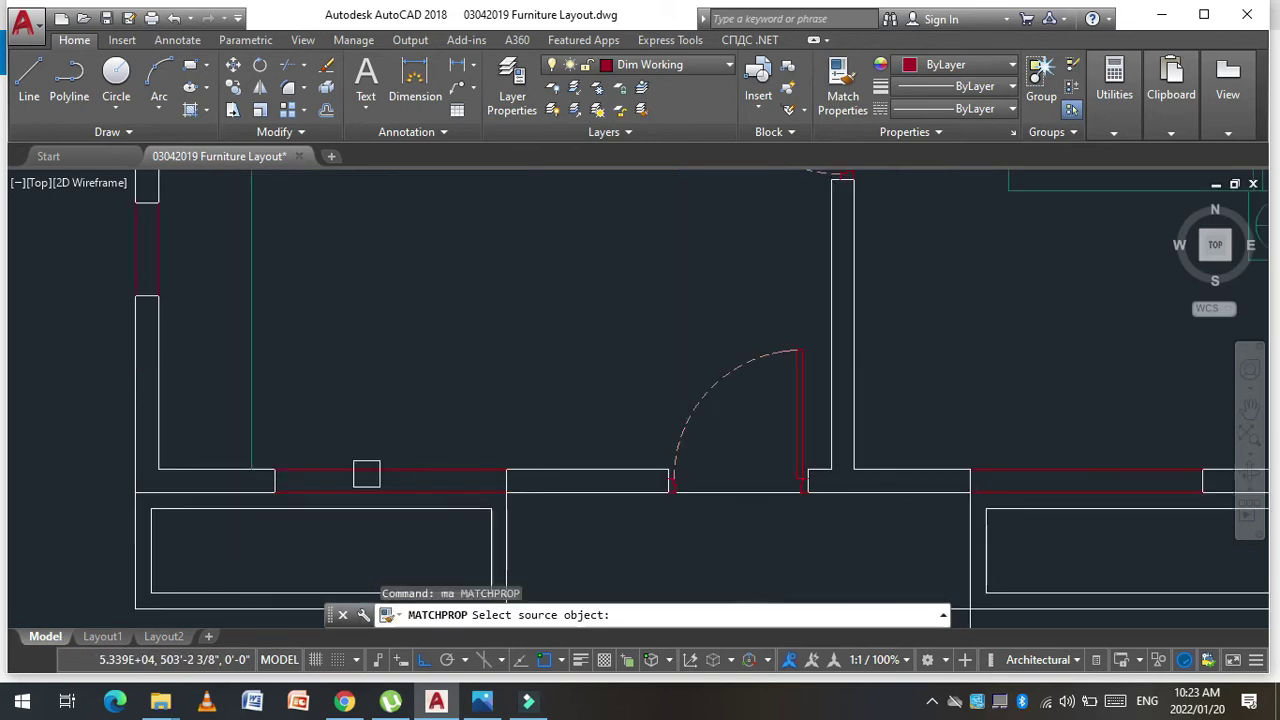
{"action": "left_click", "coordinate": [364, 474]}
{"action": "left_click", "coordinate": [195, 260]}
{"action": "scroll", "coordinate": [120, 277], "scroll_direction": "down", "scroll_amount": 3}
{"action": "scroll", "coordinate": [585, 325], "scroll_direction": "up", "scroll_amount": 3}
{"action": "left_click", "coordinate": [516, 377]}
{"action": "scroll", "coordinate": [443, 371], "scroll_direction": "down", "scroll_amount": 3}
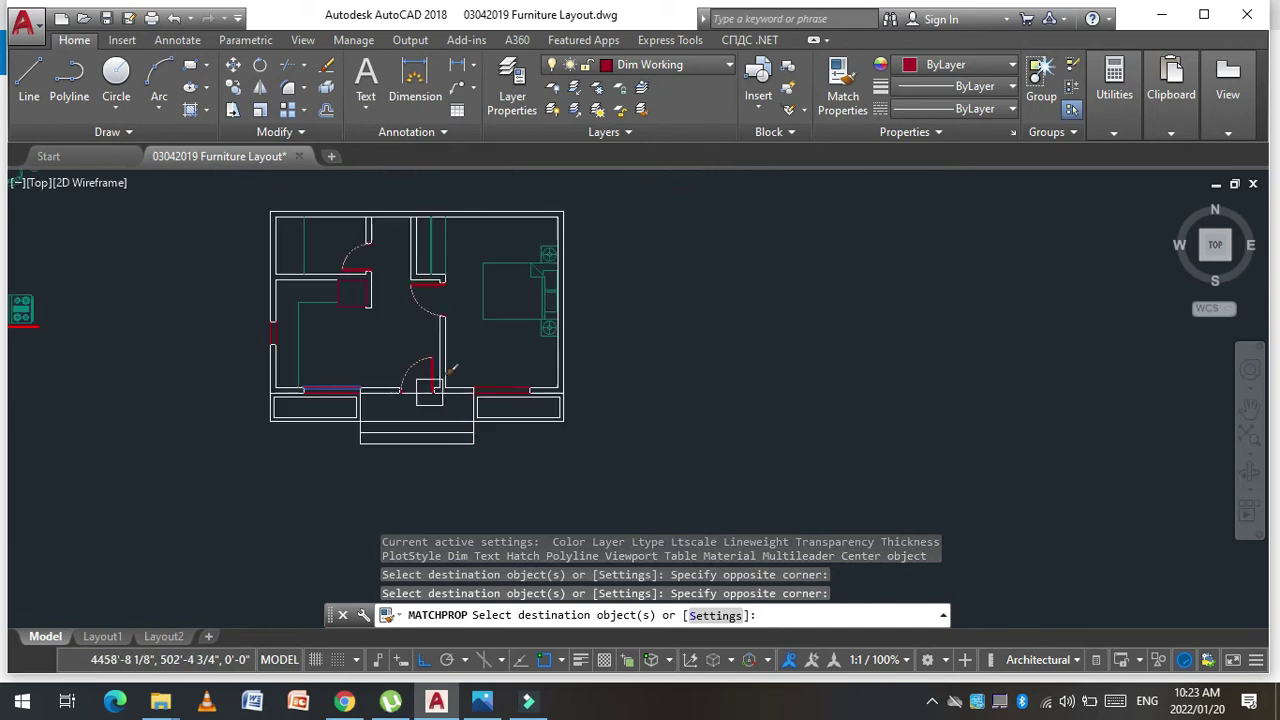
{"action": "key", "text": "Escape"}
{"action": "scroll", "coordinate": [497, 237], "scroll_direction": "up", "scroll_amount": 1}
{"action": "scroll", "coordinate": [403, 354], "scroll_direction": "down", "scroll_amount": 3}
{"action": "key", "text": "Escape"}
{"action": "key", "text": "Escape"}
Step: Move the red window segment by its end point into the bottom wall's right-hand part
{"action": "scroll", "coordinate": [434, 363], "scroll_direction": "up", "scroll_amount": 1}
{"action": "scroll", "coordinate": [443, 386], "scroll_direction": "up", "scroll_amount": 3}
{"action": "scroll", "coordinate": [451, 382], "scroll_direction": "down", "scroll_amount": 5}
{"action": "scroll", "coordinate": [451, 382], "scroll_direction": "down", "scroll_amount": 4}
{"action": "scroll", "coordinate": [342, 367], "scroll_direction": "up", "scroll_amount": 6}
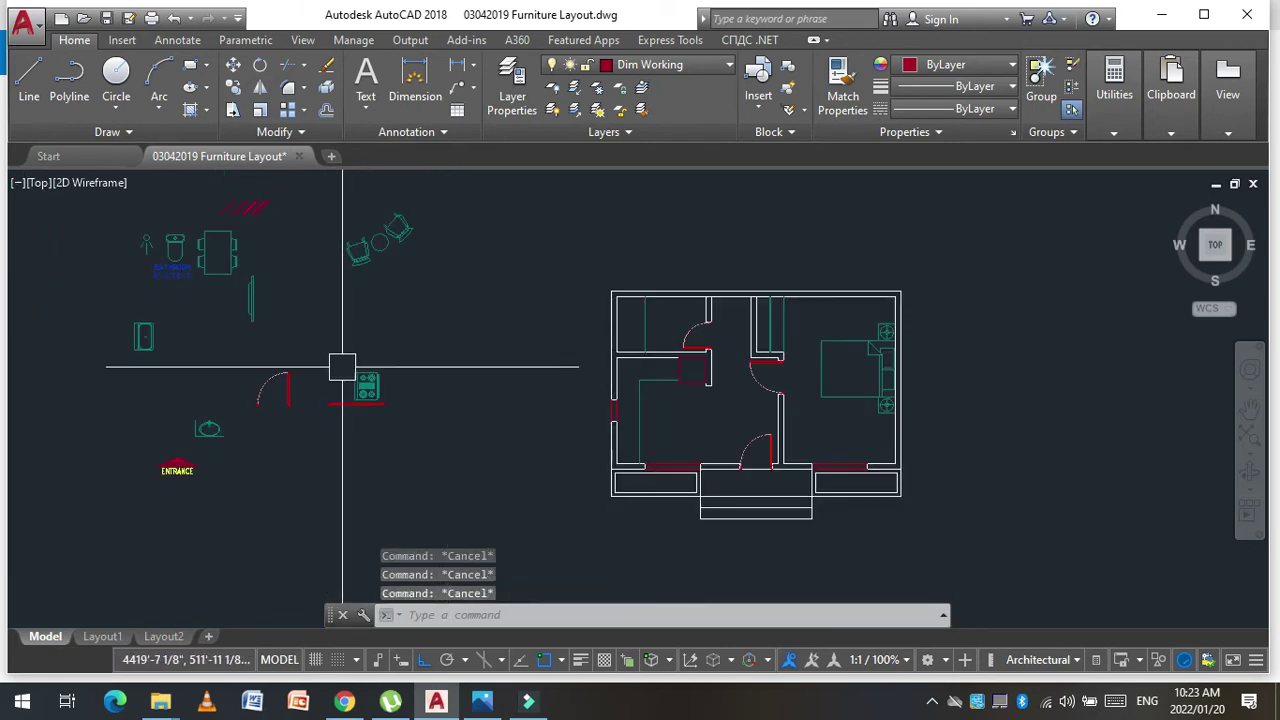
{"action": "scroll", "coordinate": [336, 414], "scroll_direction": "up", "scroll_amount": 2}
{"action": "scroll", "coordinate": [336, 414], "scroll_direction": "up", "scroll_amount": 2}
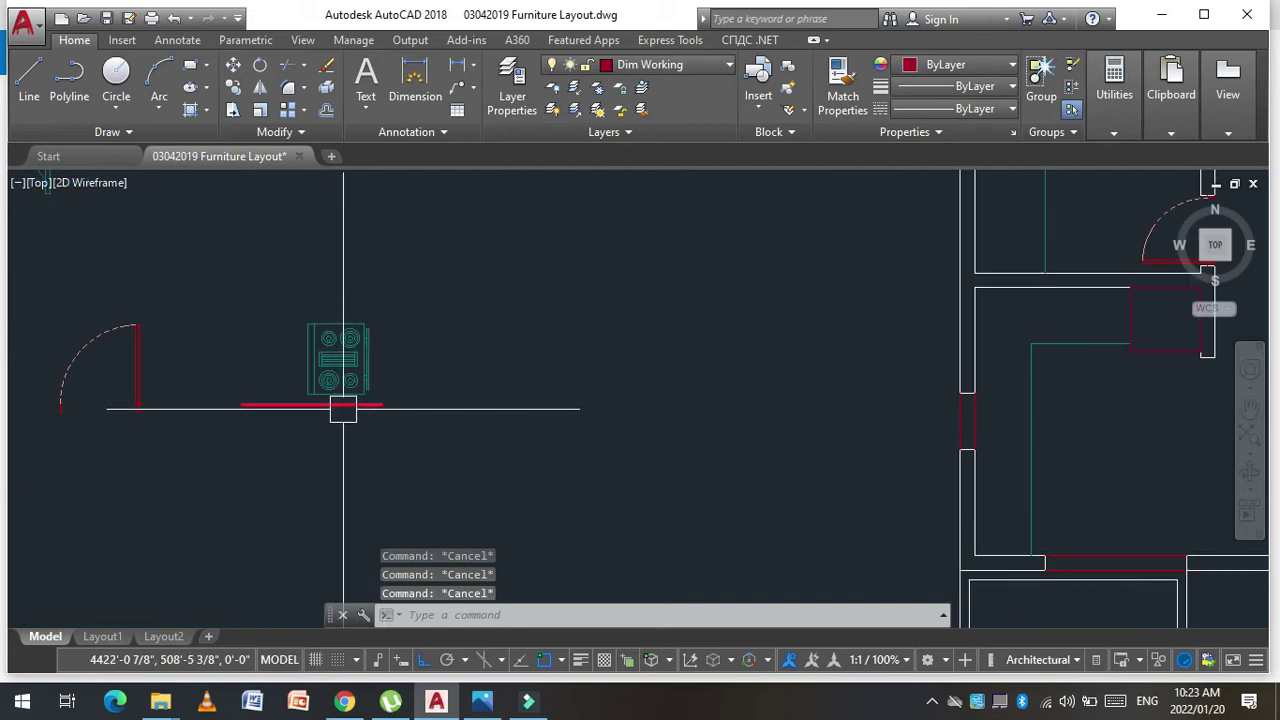
{"action": "type", "text": "m"}
{"action": "key", "text": "Return"}
{"action": "left_click", "coordinate": [266, 366]}
{"action": "left_click", "coordinate": [231, 434]}
{"action": "key", "text": "Return"}
{"action": "scroll", "coordinate": [360, 414], "scroll_direction": "up", "scroll_amount": 3}
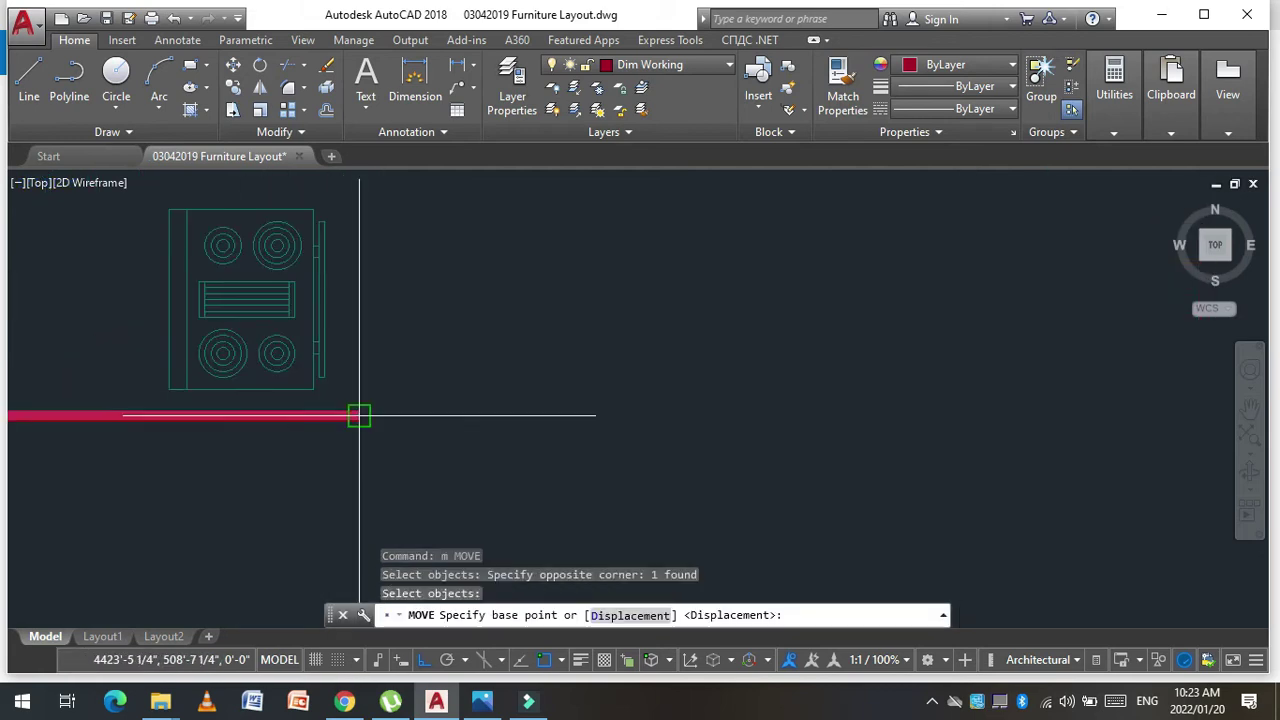
{"action": "left_click", "coordinate": [351, 416]}
{"action": "scroll", "coordinate": [300, 395], "scroll_direction": "down", "scroll_amount": 4}
{"action": "scroll", "coordinate": [539, 449], "scroll_direction": "up", "scroll_amount": 3}
{"action": "scroll", "coordinate": [719, 446], "scroll_direction": "up", "scroll_amount": 2}
{"action": "scroll", "coordinate": [706, 452], "scroll_direction": "up", "scroll_amount": 2}
{"action": "left_click", "coordinate": [688, 430]}
{"action": "scroll", "coordinate": [216, 427], "scroll_direction": "down", "scroll_amount": 3}
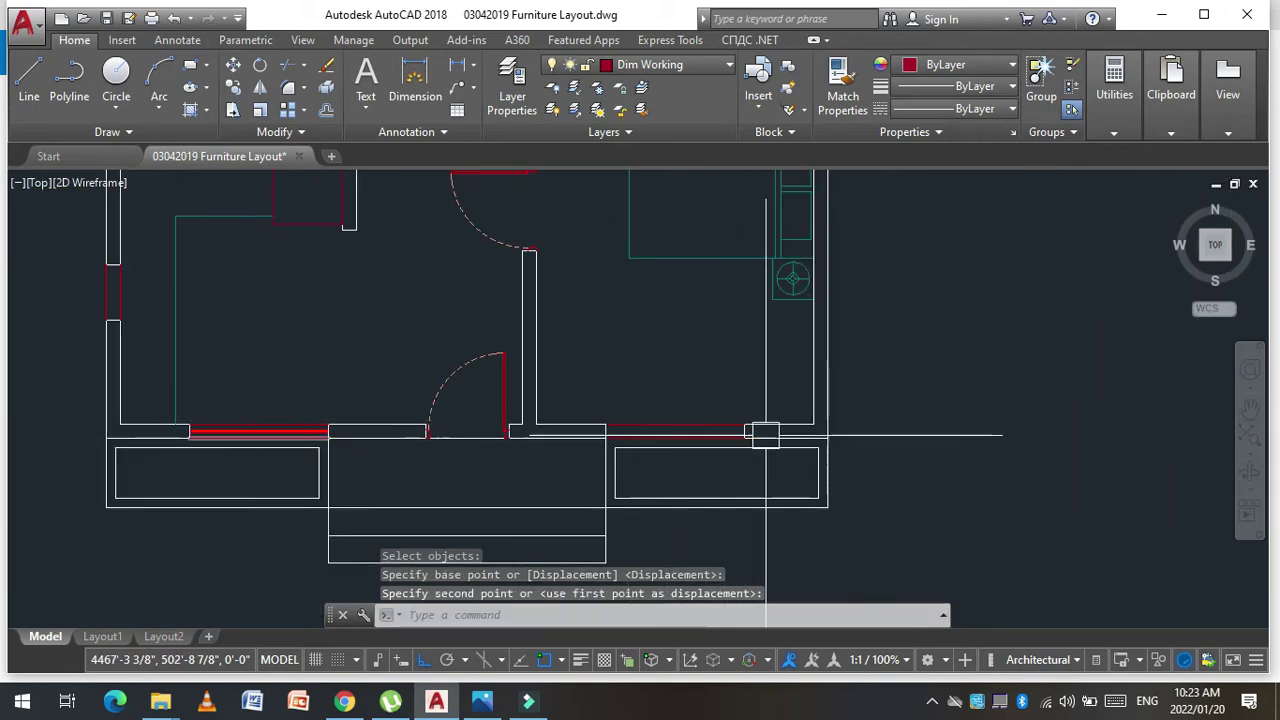
{"action": "scroll", "coordinate": [759, 437], "scroll_direction": "up", "scroll_amount": 3}
{"action": "key", "text": "Escape"}
{"action": "key", "text": "Escape"}
{"action": "type", "text": "c"}
{"action": "key", "text": "Escape"}
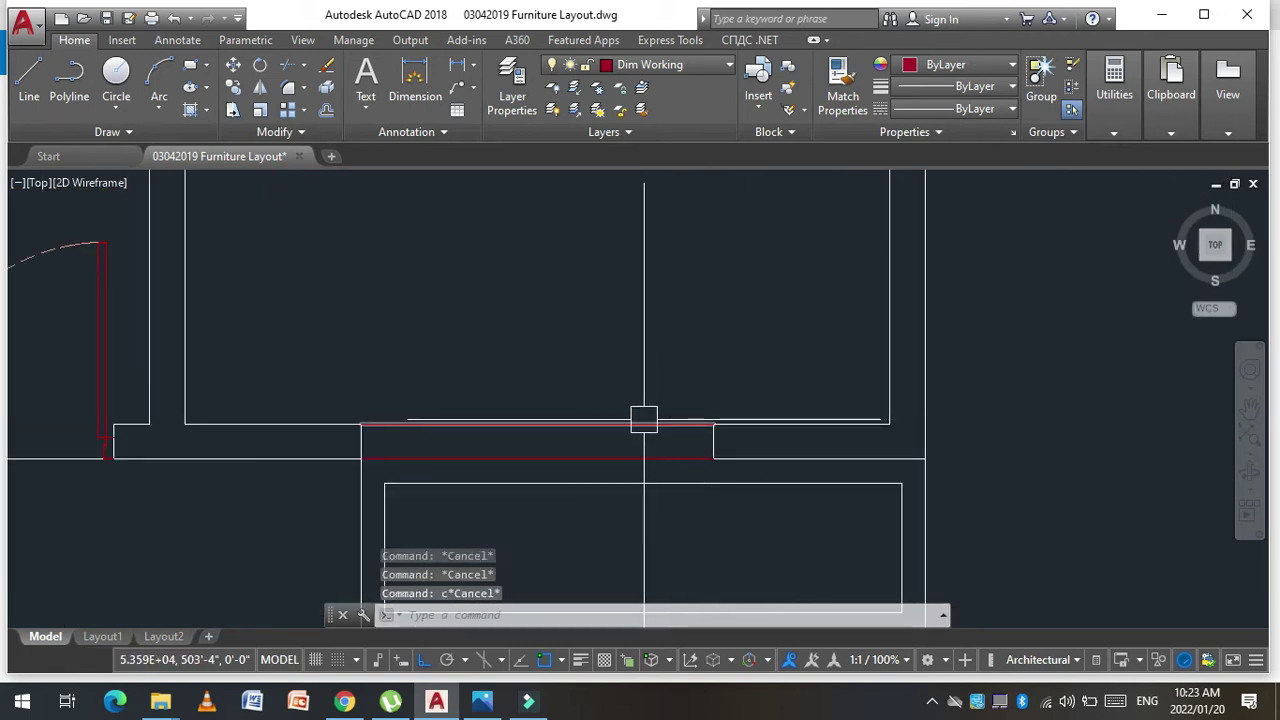
Step: Copy the red window segment to a spot outside the plan's left side
{"action": "key", "text": "Return"}
{"action": "scroll", "coordinate": [643, 420], "scroll_direction": "down", "scroll_amount": 2}
{"action": "scroll", "coordinate": [186, 417], "scroll_direction": "up", "scroll_amount": 2}
{"action": "scroll", "coordinate": [209, 434], "scroll_direction": "up", "scroll_amount": 1}
{"action": "left_click", "coordinate": [209, 434]}
{"action": "scroll", "coordinate": [402, 439], "scroll_direction": "up", "scroll_amount": 1}
{"action": "left_click", "coordinate": [350, 434]}
{"action": "scroll", "coordinate": [537, 400], "scroll_direction": "down", "scroll_amount": 2}
{"action": "scroll", "coordinate": [323, 470], "scroll_direction": "up", "scroll_amount": 2}
{"action": "scroll", "coordinate": [323, 481], "scroll_direction": "up", "scroll_amount": 1}
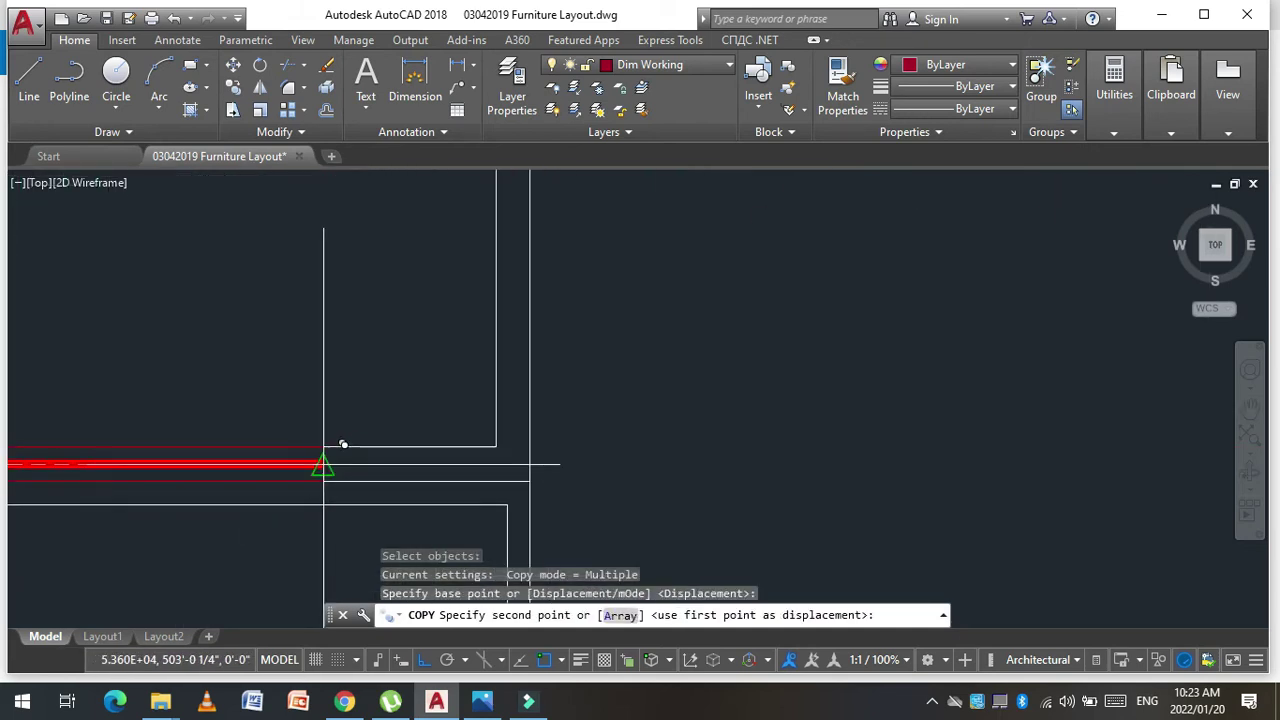
{"action": "left_click", "coordinate": [329, 457]}
{"action": "scroll", "coordinate": [400, 400], "scroll_direction": "down", "scroll_amount": 2}
{"action": "scroll", "coordinate": [160, 426], "scroll_direction": "up", "scroll_amount": 2}
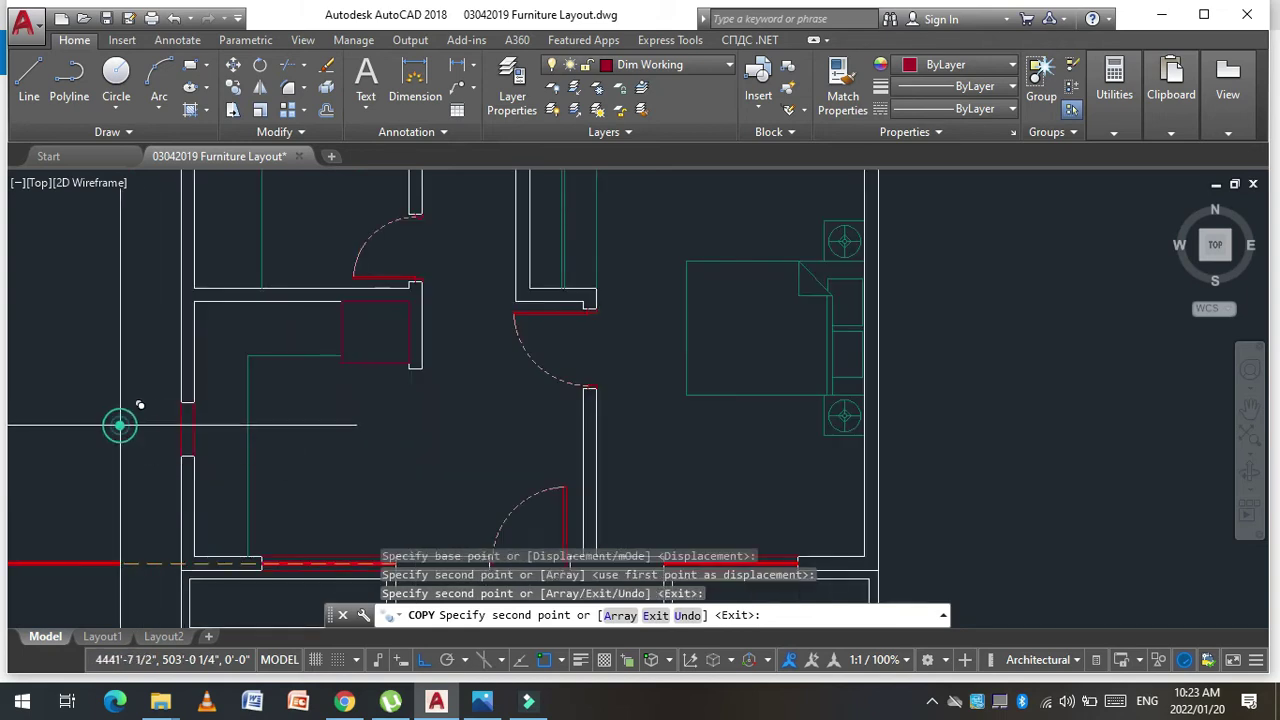
{"action": "key", "text": "Escape"}
Step: Rotate the copied window segment 90° so it stands vertical
{"action": "type", "text": "ro"}
{"action": "key", "text": "Return"}
{"action": "scroll", "coordinate": [156, 441], "scroll_direction": "down", "scroll_amount": 2}
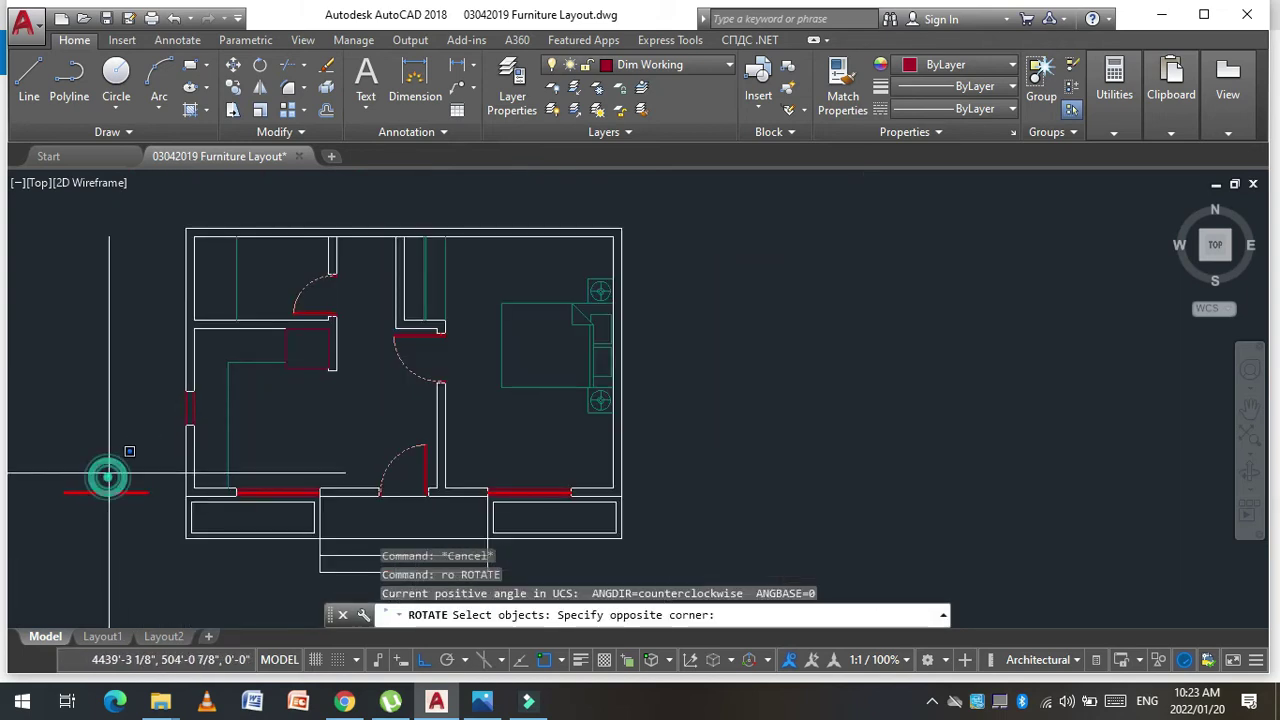
{"action": "left_click", "coordinate": [109, 472]}
{"action": "left_click", "coordinate": [130, 450]}
{"action": "key", "text": "Return"}
{"action": "left_click", "coordinate": [123, 449]}
{"action": "key", "text": "Return"}
{"action": "key", "text": "Escape"}
{"action": "key", "text": "Escape"}
Step: Move the vertical red segment into the left wall, abandoning an attempted grip stretch
{"action": "type", "text": "m"}
{"action": "key", "text": "Return"}
{"action": "left_click", "coordinate": [22, 395]}
{"action": "scroll", "coordinate": [24, 370], "scroll_direction": "up", "scroll_amount": 5}
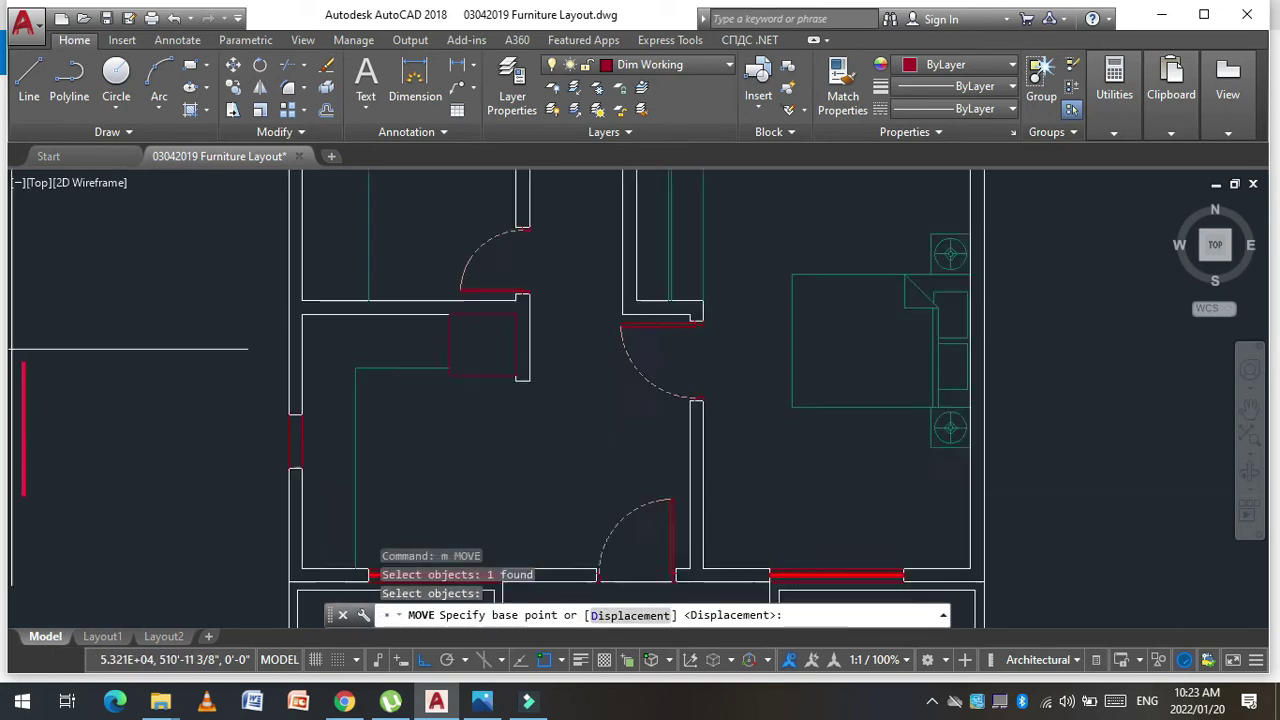
{"action": "left_click", "coordinate": [26, 366]}
{"action": "scroll", "coordinate": [489, 443], "scroll_direction": "up", "scroll_amount": 3}
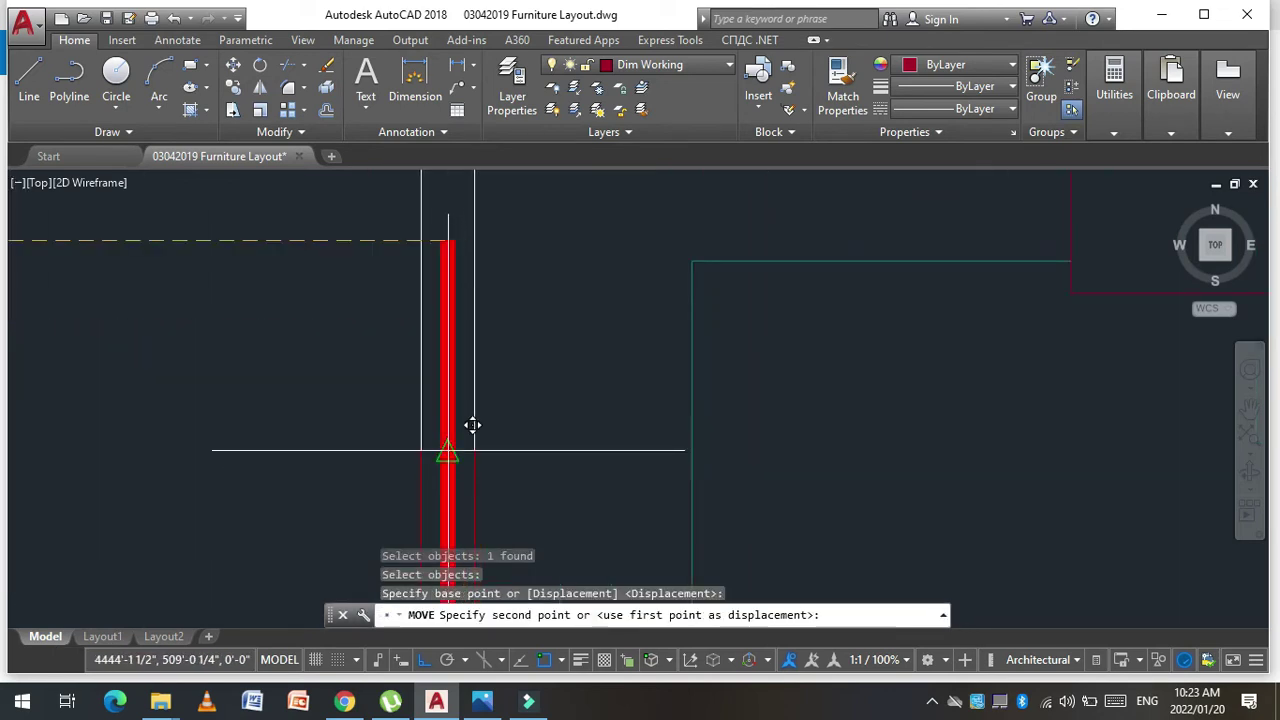
{"action": "scroll", "coordinate": [472, 425], "scroll_direction": "down", "scroll_amount": 2}
{"action": "left_click", "coordinate": [414, 500]}
{"action": "left_click", "coordinate": [420, 503]}
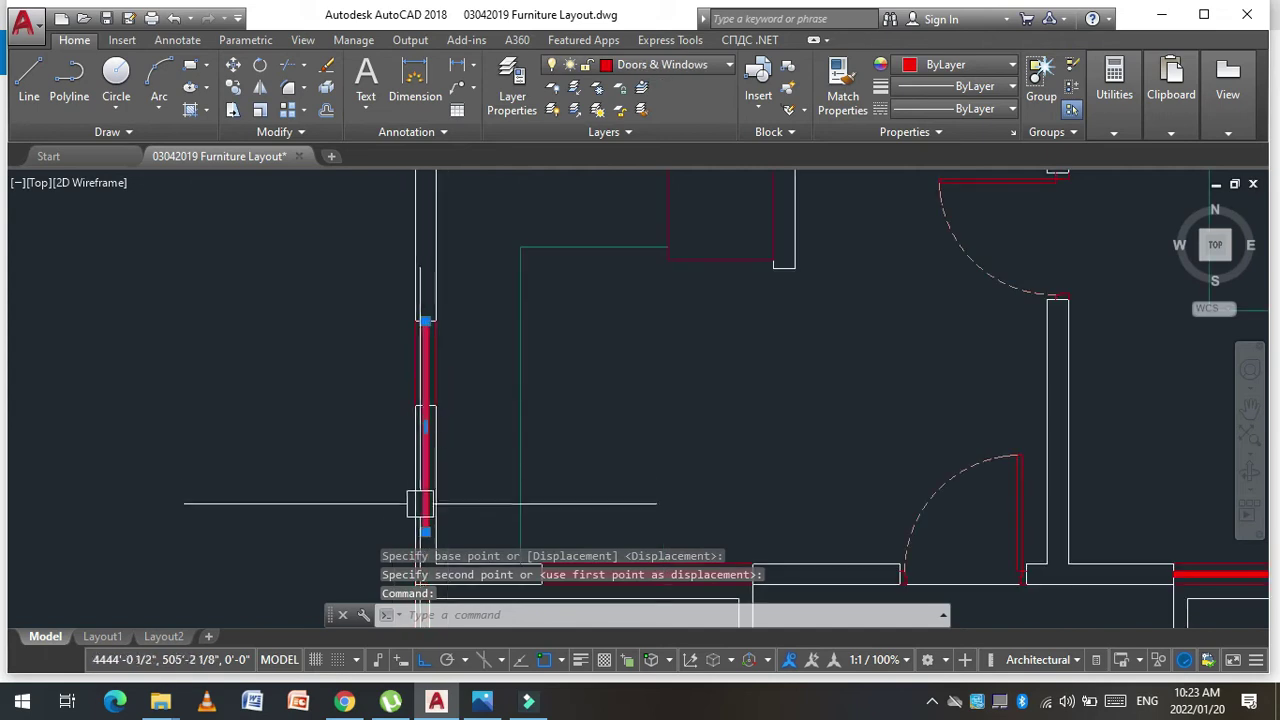
{"action": "scroll", "coordinate": [420, 503], "scroll_direction": "up", "scroll_amount": 2}
{"action": "left_click", "coordinate": [430, 533]}
{"action": "scroll", "coordinate": [407, 347], "scroll_direction": "up", "scroll_amount": 3}
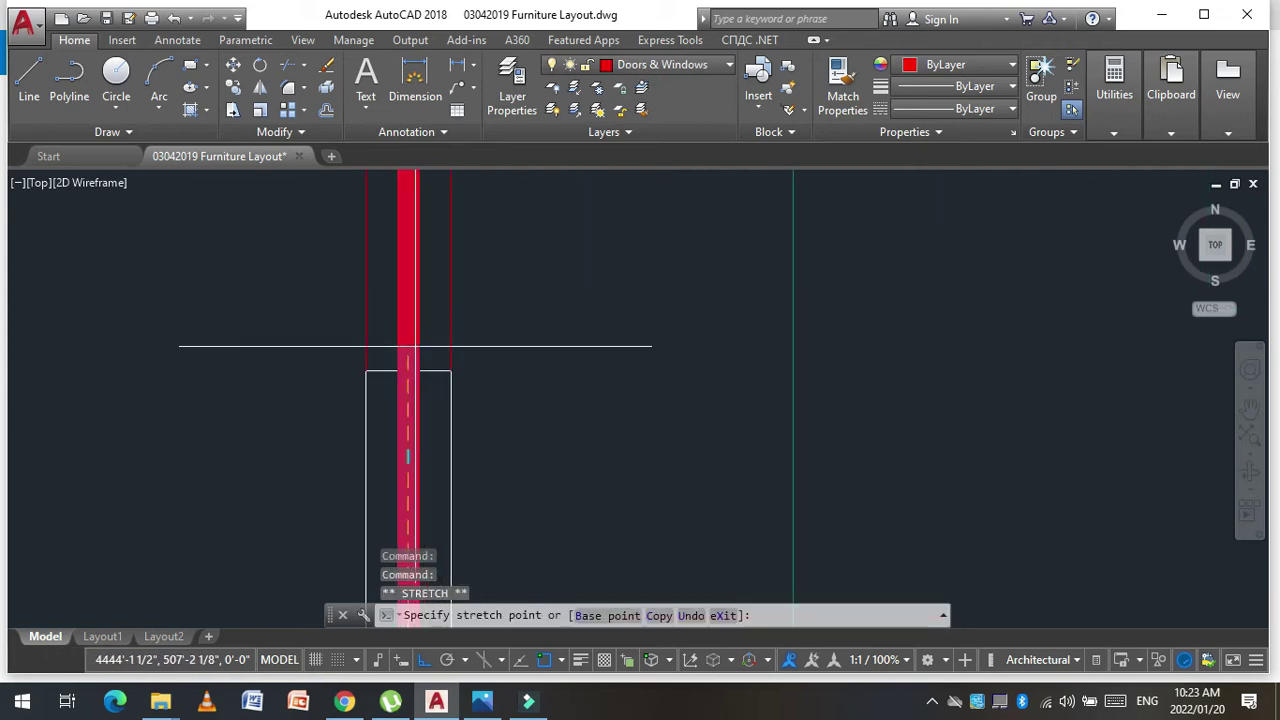
{"action": "scroll", "coordinate": [407, 370], "scroll_direction": "down", "scroll_amount": 3}
{"action": "key", "text": "Escape"}
{"action": "key", "text": "Escape"}
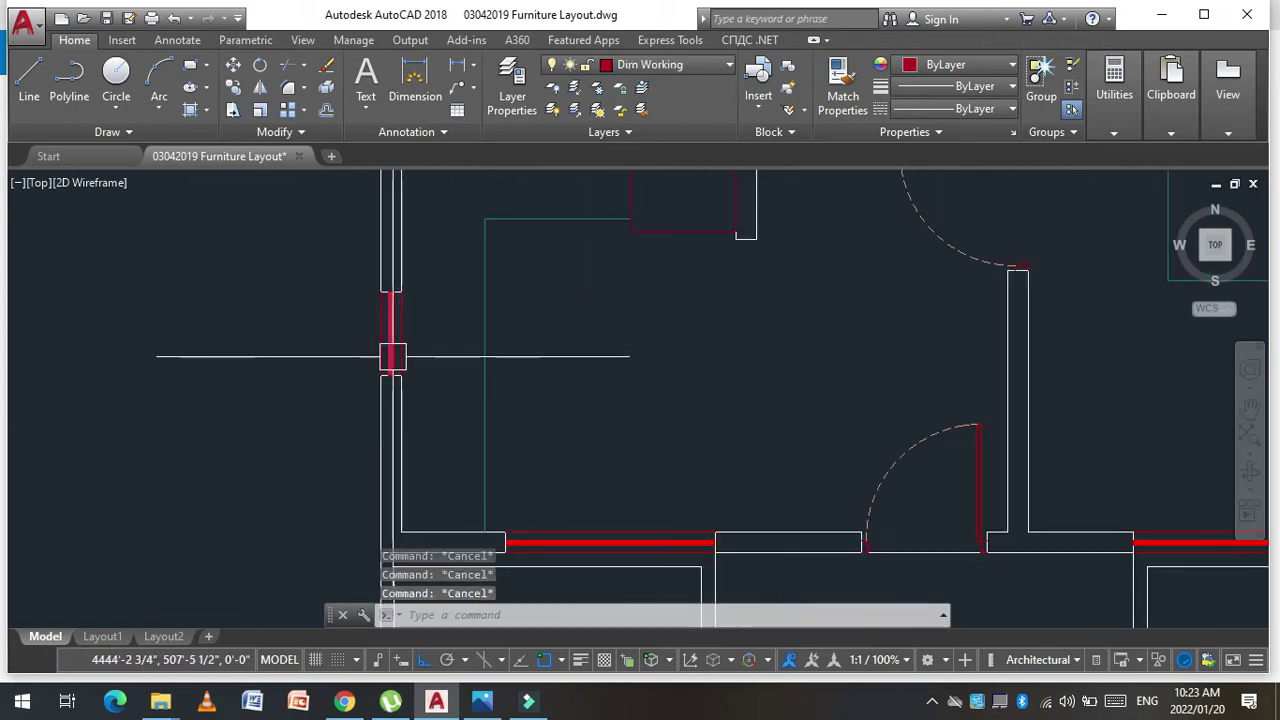
Step: Save the drawing with Ctrl+S
{"action": "key", "text": "ctrl+s"}
{"action": "scroll", "coordinate": [366, 371], "scroll_direction": "down", "scroll_amount": 2}
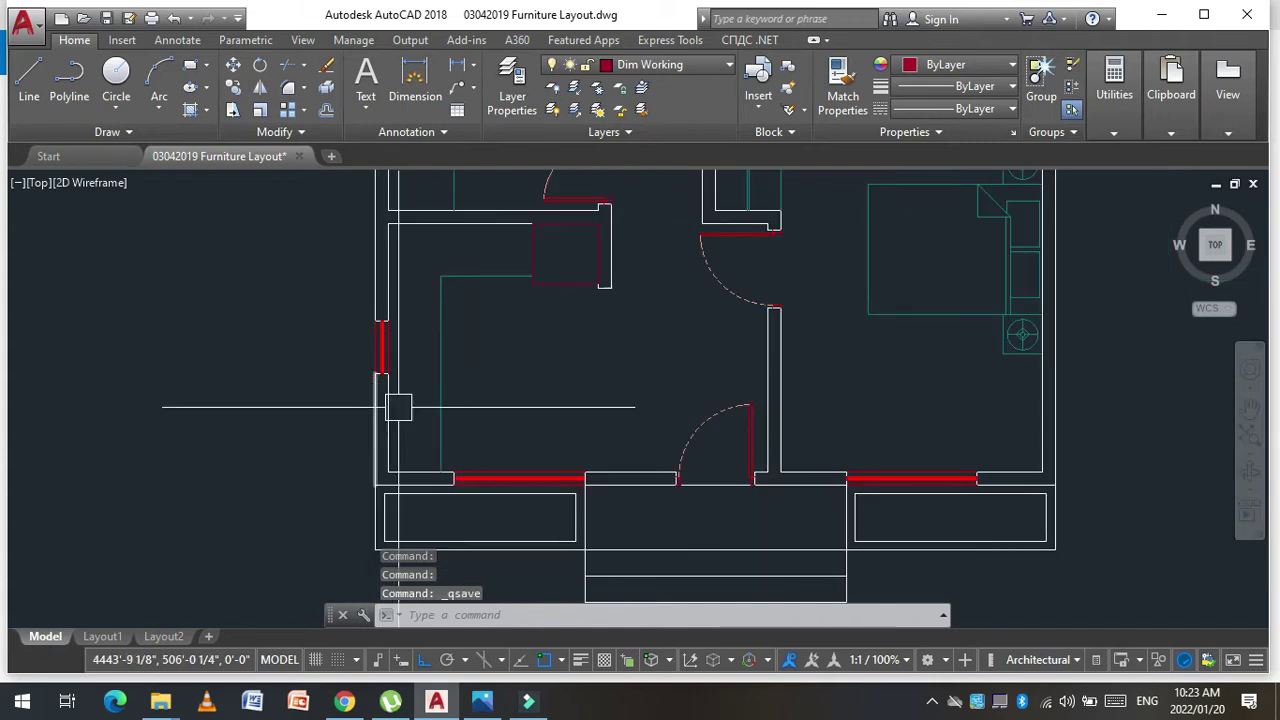
{"action": "scroll", "coordinate": [410, 420], "scroll_direction": "down", "scroll_amount": 2}
{"action": "scroll", "coordinate": [405, 297], "scroll_direction": "down", "scroll_amount": 4}
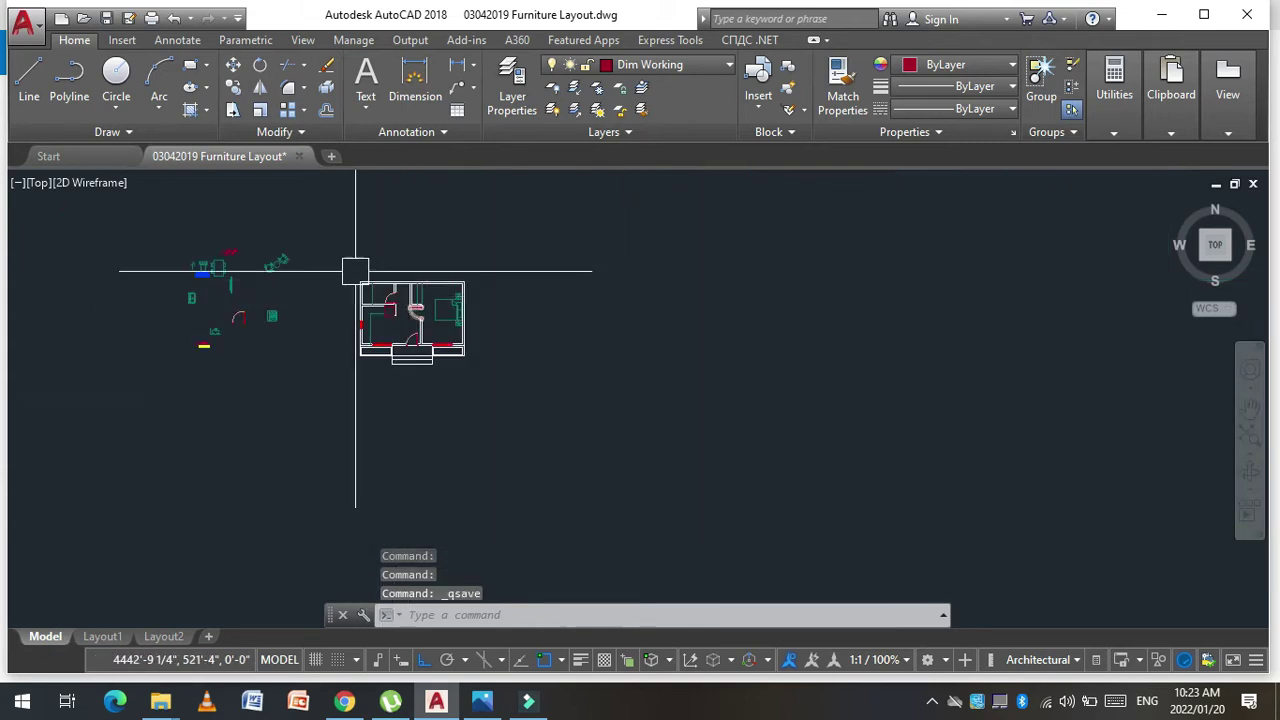
Step: Start and cancel the TRIM and LINE commands
{"action": "key", "text": "Escape"}
{"action": "scroll", "coordinate": [390, 290], "scroll_direction": "up", "scroll_amount": 5}
{"action": "scroll", "coordinate": [400, 300], "scroll_direction": "up", "scroll_amount": 1}
{"action": "type", "text": "tr"}
{"action": "key", "text": "Return"}
{"action": "key", "text": "Return"}
{"action": "scroll", "coordinate": [550, 320], "scroll_direction": "up", "scroll_amount": 4}
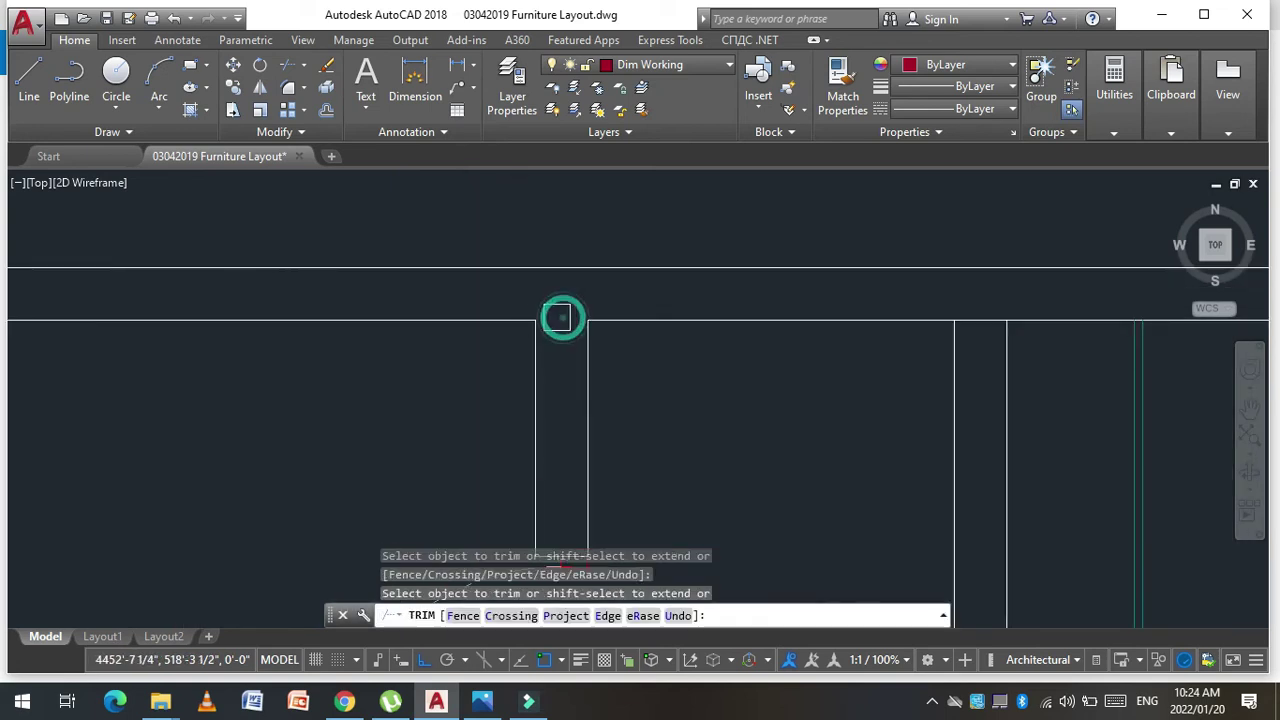
{"action": "scroll", "coordinate": [560, 317], "scroll_direction": "down", "scroll_amount": 2}
{"action": "key", "text": "Escape"}
{"action": "type", "text": "l"}
{"action": "key", "text": "Return"}
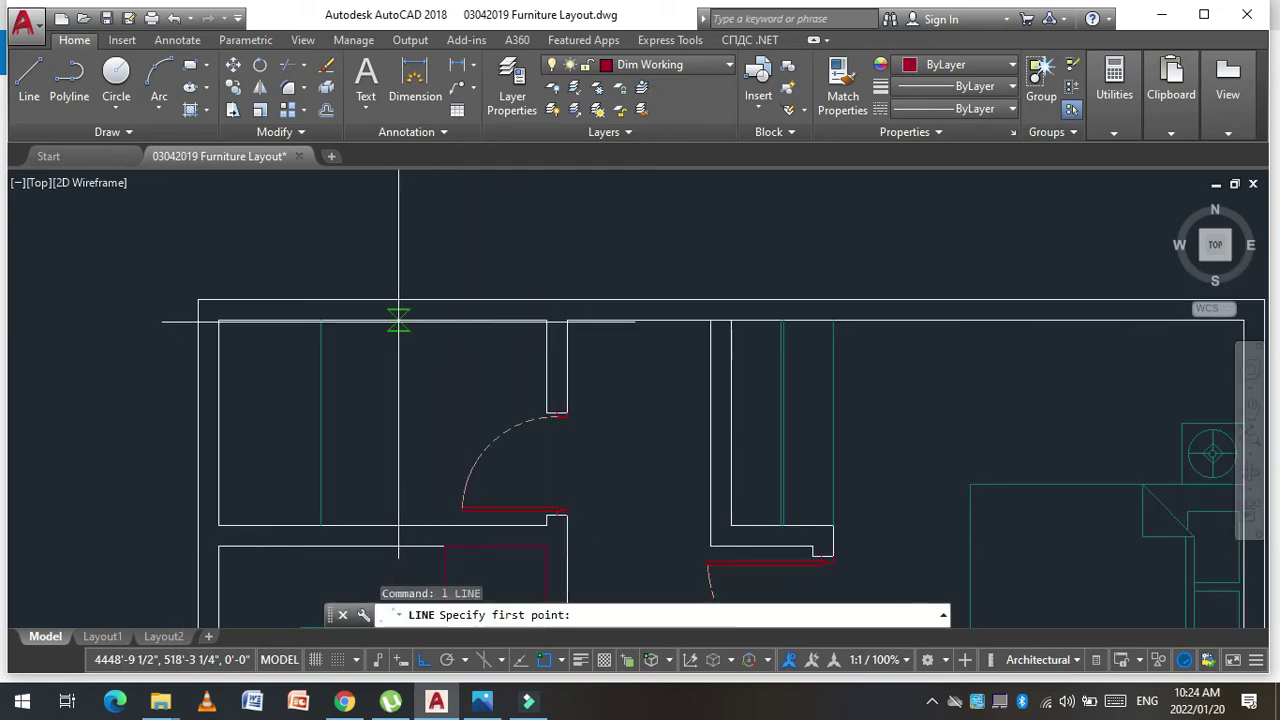
{"action": "key", "text": "Escape"}
{"action": "key", "text": "Escape"}
{"action": "key", "text": "Escape"}
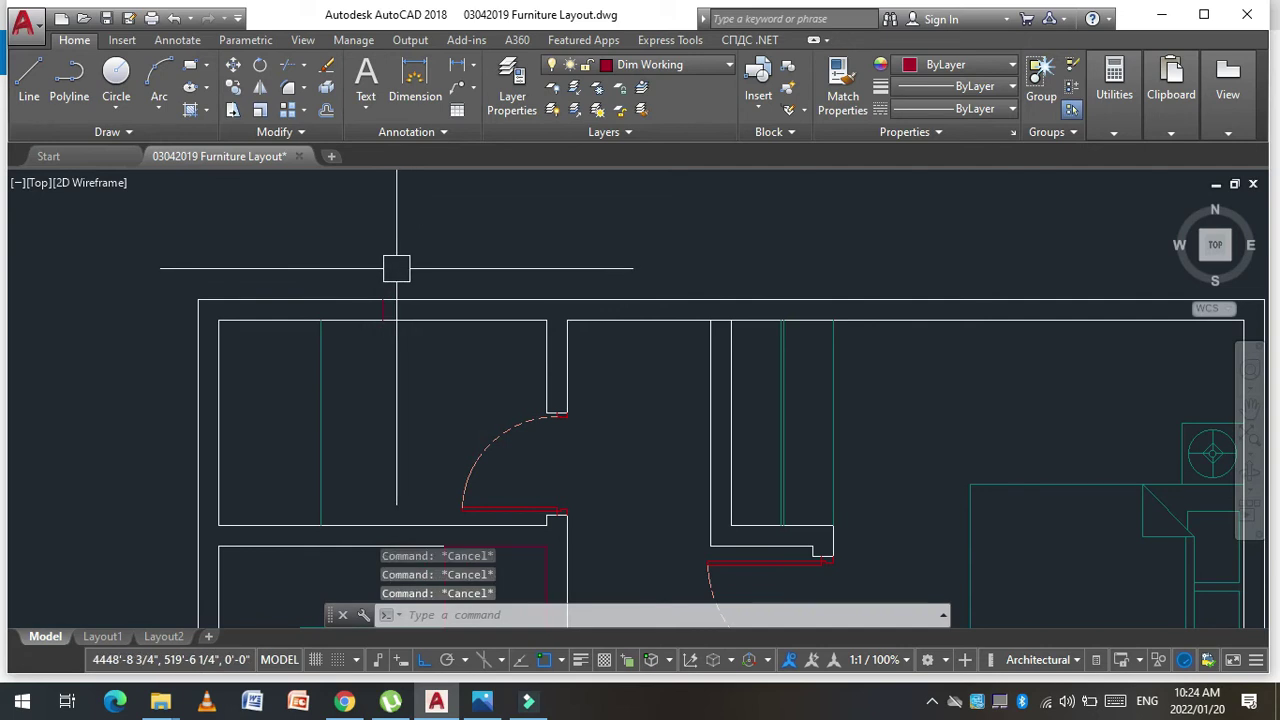
Step: Offset the top wall line by 9 toward the inside
{"action": "type", "text": "o"}
{"action": "key", "text": "Return"}
{"action": "scroll", "coordinate": [388, 270], "scroll_direction": "up", "scroll_amount": 2}
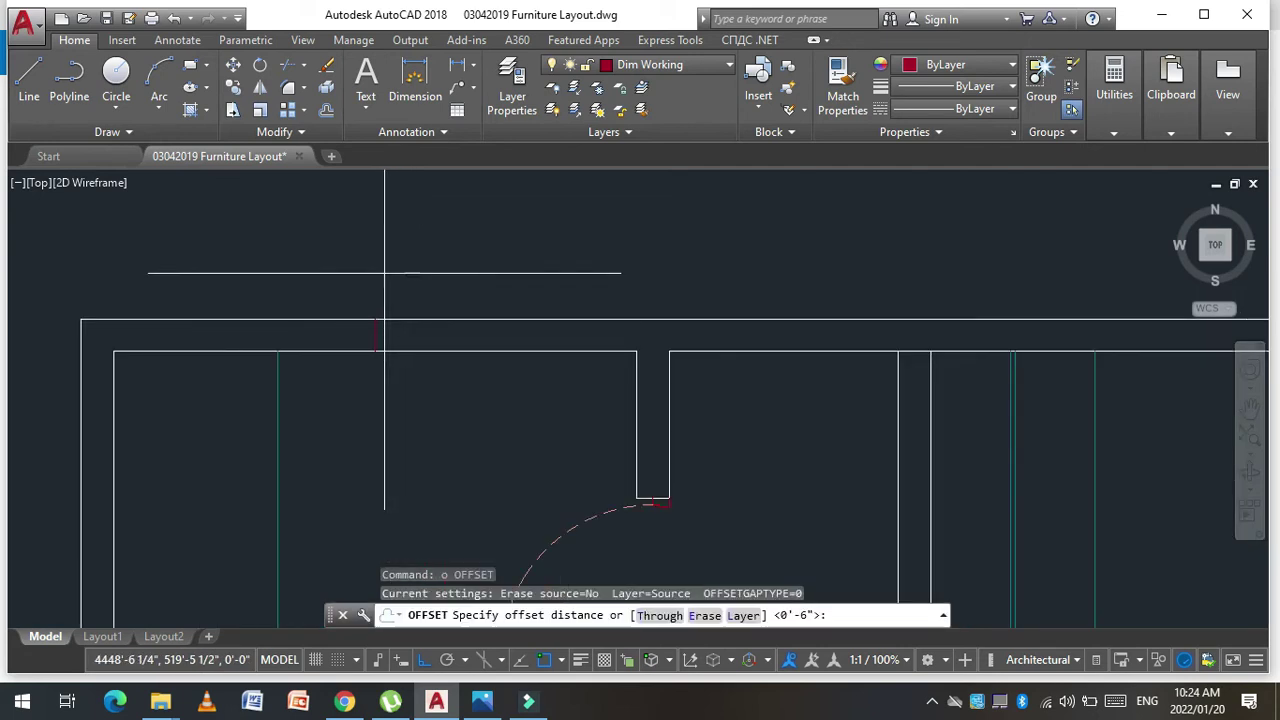
{"action": "key", "text": "Return"}
{"action": "left_click", "coordinate": [366, 347]}
{"action": "left_click", "coordinate": [324, 350]}
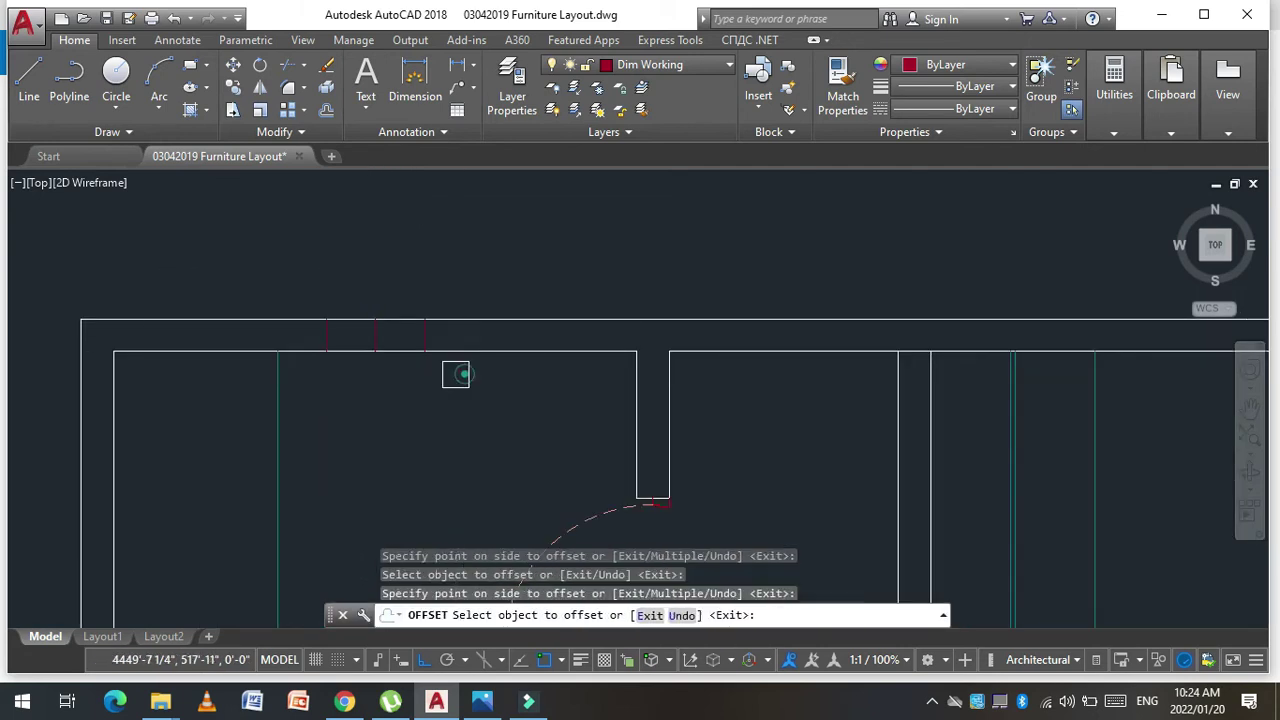
{"action": "key", "text": "Escape"}
{"action": "key", "text": "Escape"}
Step: Erase the stray line near the top wall
{"action": "type", "text": "e"}
{"action": "key", "text": "Return"}
{"action": "left_click", "coordinate": [400, 400]}
{"action": "left_click", "coordinate": [343, 263]}
{"action": "key", "text": "Escape"}
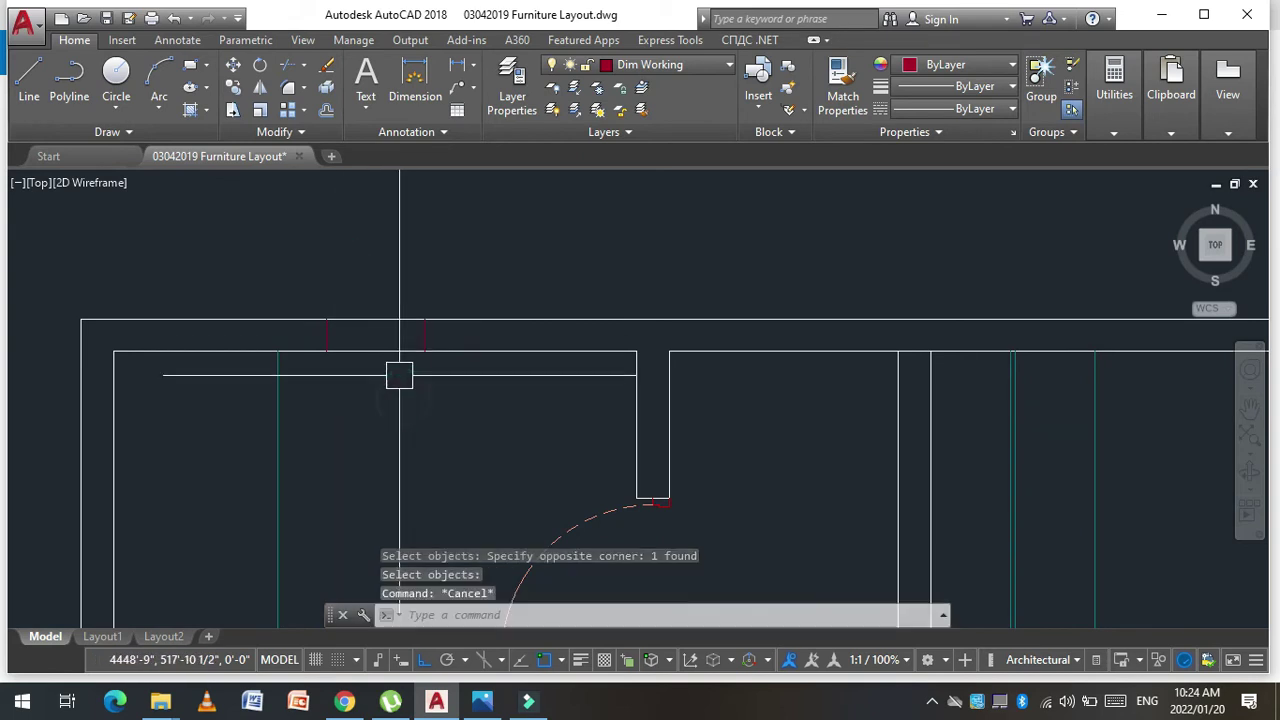
Step: Trim the top wall line between the red ticks, then abandon a match-properties attempt
{"action": "type", "text": "tr"}
{"action": "key", "text": "Return"}
{"action": "key", "text": "Return"}
{"action": "left_click", "coordinate": [368, 328]}
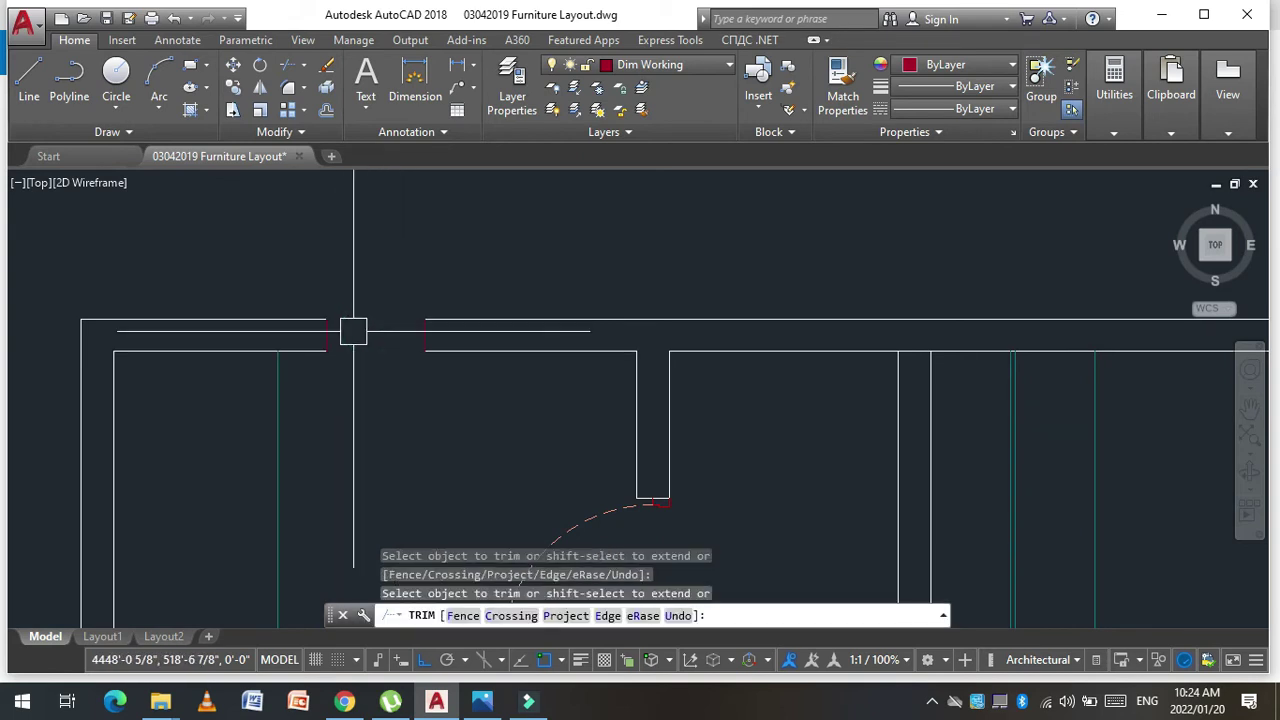
{"action": "key", "text": "Escape"}
{"action": "type", "text": "ma"}
{"action": "key", "text": "Return"}
{"action": "left_click", "coordinate": [483, 352]}
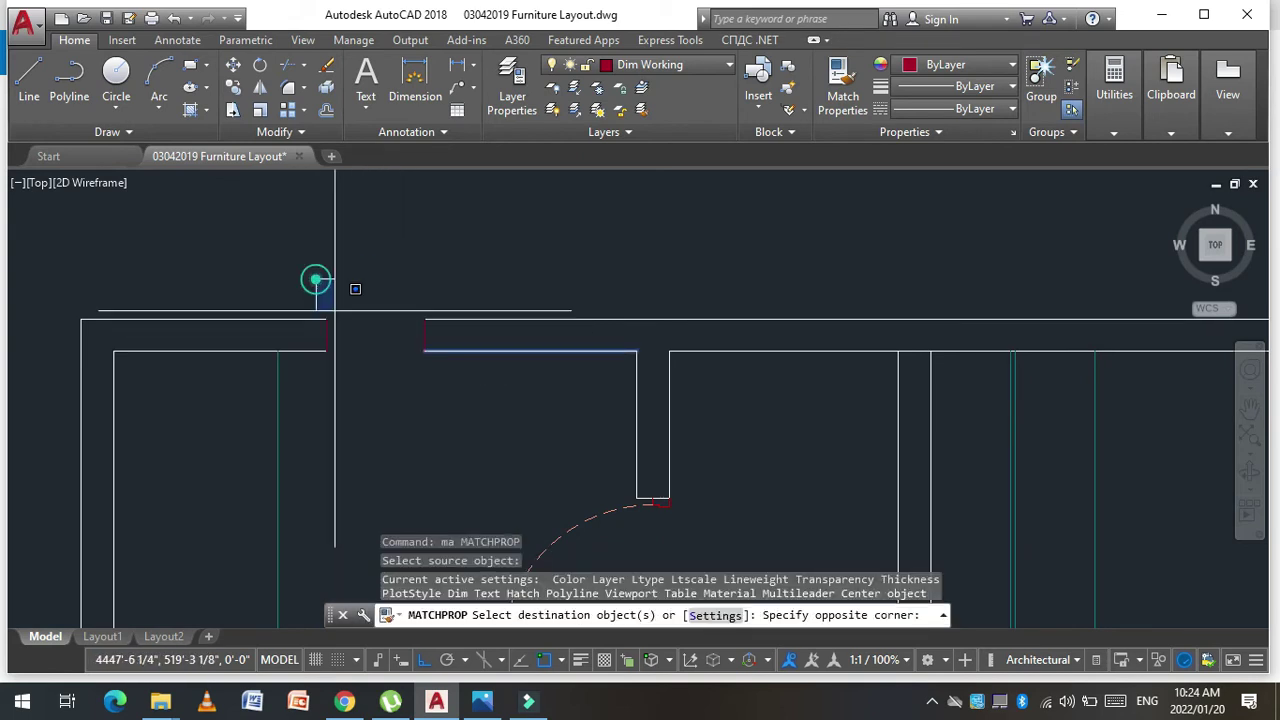
{"action": "left_click", "coordinate": [316, 279]}
{"action": "scroll", "coordinate": [441, 440], "scroll_direction": "down", "scroll_amount": 5}
{"action": "key", "text": "Escape"}
{"action": "key", "text": "Escape"}
{"action": "key", "text": "Escape"}
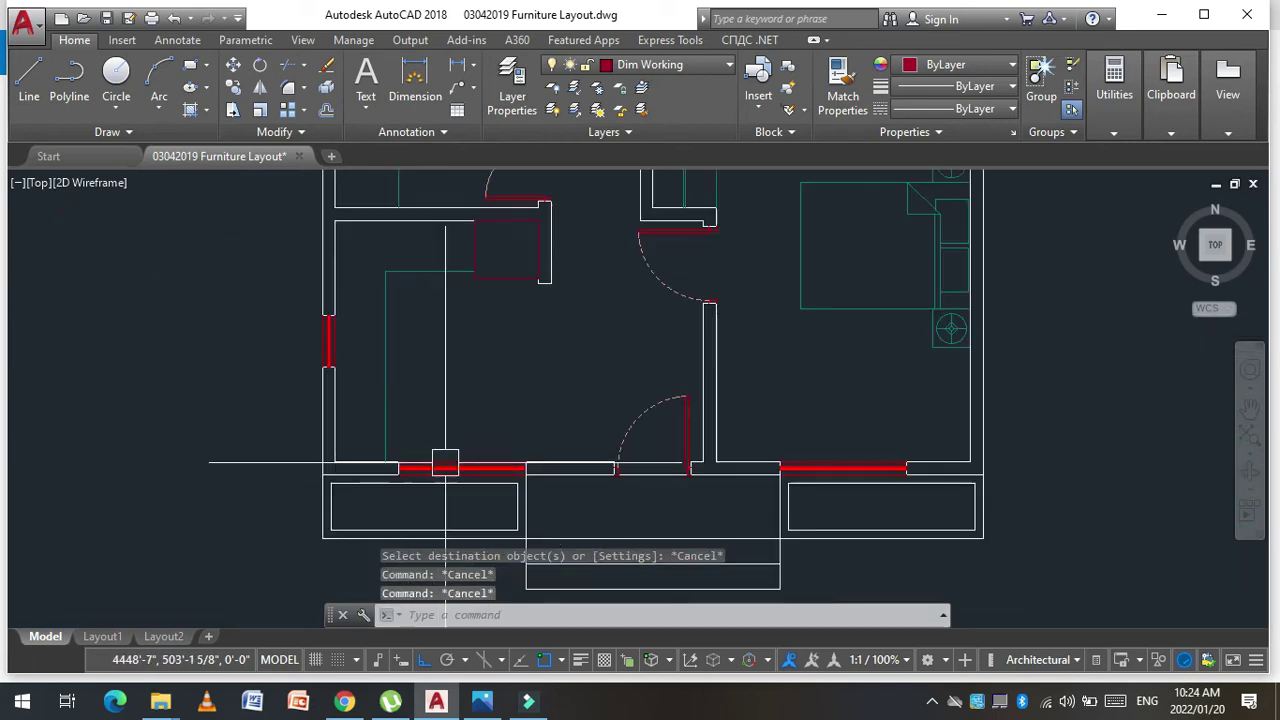
{"action": "scroll", "coordinate": [441, 465], "scroll_direction": "up", "scroll_amount": 3}
Step: Copy the three-part red window to the top wall endpoint
{"action": "type", "text": "co"}
{"action": "key", "text": "Return"}
{"action": "scroll", "coordinate": [451, 457], "scroll_direction": "up", "scroll_amount": 3}
{"action": "left_click", "coordinate": [466, 445]}
{"action": "left_click", "coordinate": [373, 539]}
{"action": "key", "text": "Return"}
{"action": "left_click", "coordinate": [746, 479]}
{"action": "scroll", "coordinate": [486, 457], "scroll_direction": "down", "scroll_amount": 4}
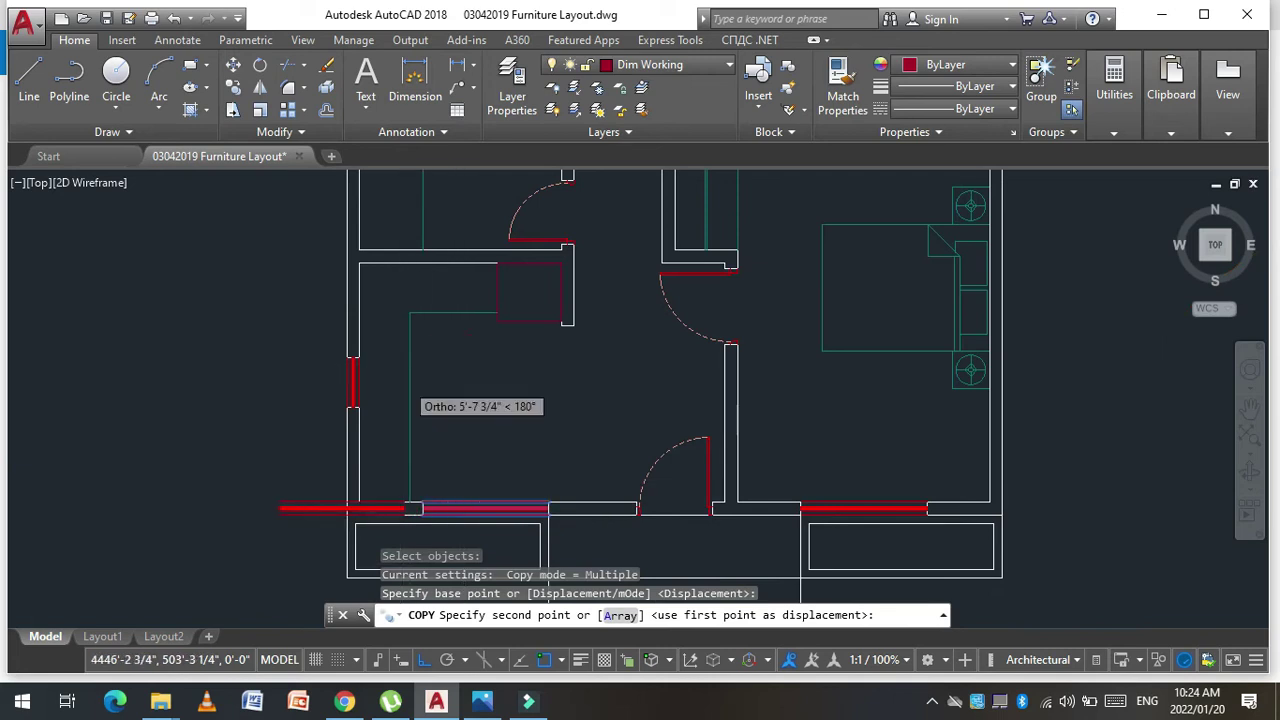
{"action": "scroll", "coordinate": [460, 335], "scroll_direction": "down", "scroll_amount": 3}
{"action": "scroll", "coordinate": [448, 343], "scroll_direction": "up", "scroll_amount": 6}
{"action": "left_click", "coordinate": [471, 392]}
{"action": "key", "text": "Escape"}
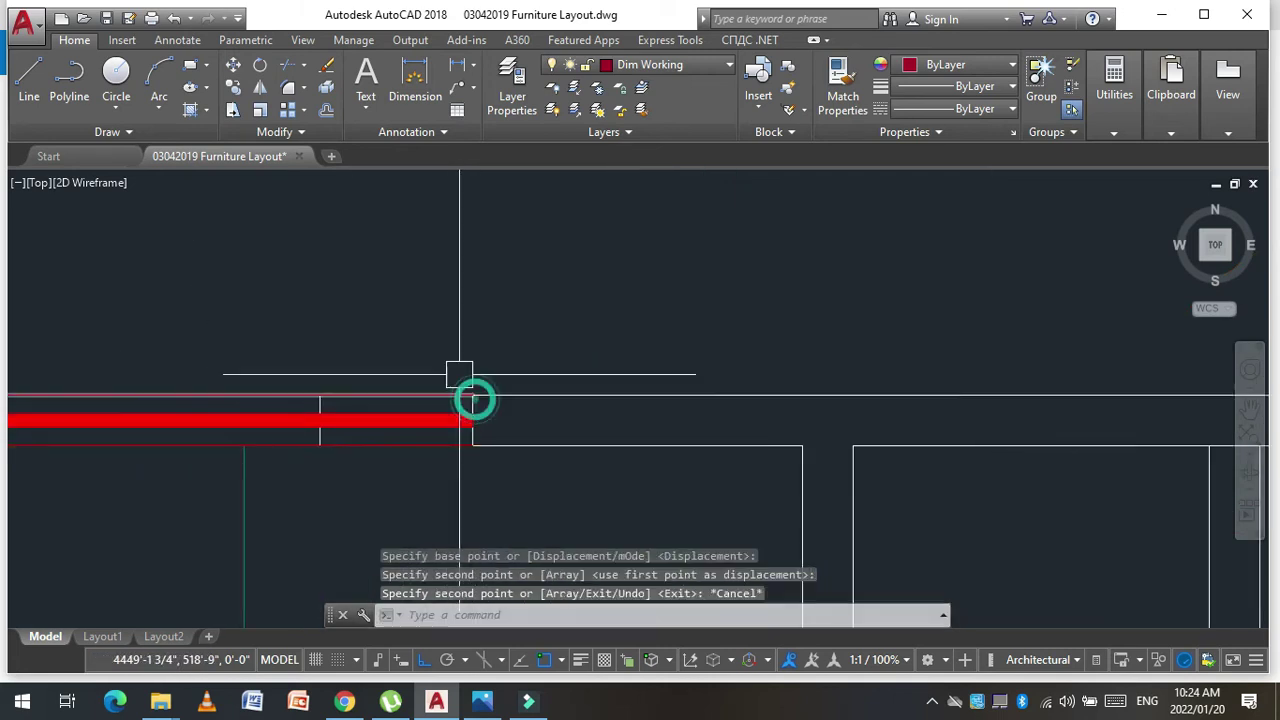
{"action": "key", "text": "Escape"}
{"action": "key", "text": "Escape"}
{"action": "key", "text": "Escape"}
Step: Trim the copied window's overhang against the wall line and zoom out to the whole plan
{"action": "type", "text": "tr"}
{"action": "key", "text": "Return"}
{"action": "scroll", "coordinate": [318, 401], "scroll_direction": "up", "scroll_amount": 4}
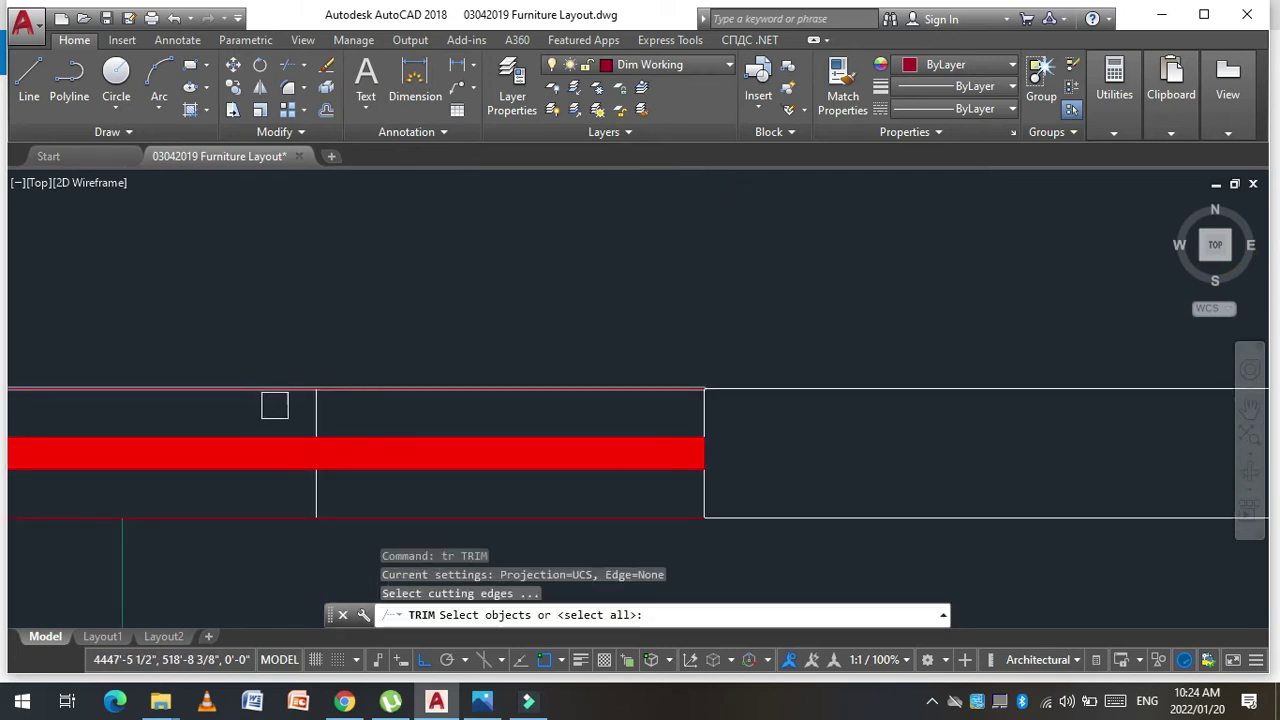
{"action": "left_click", "coordinate": [316, 411]}
{"action": "key", "text": "Return"}
{"action": "left_click", "coordinate": [255, 444]}
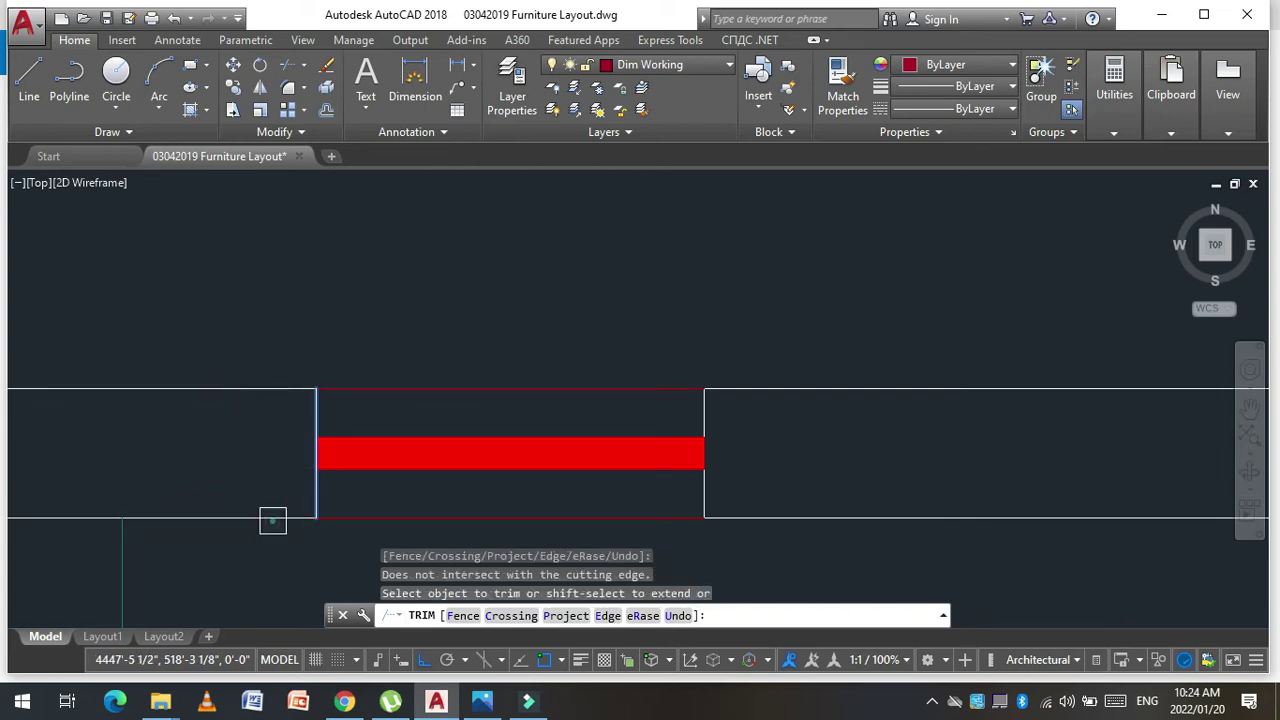
{"action": "scroll", "coordinate": [272, 520], "scroll_direction": "down", "scroll_amount": 2}
{"action": "key", "text": "Escape"}
{"action": "scroll", "coordinate": [309, 297], "scroll_direction": "down", "scroll_amount": 2}
{"action": "key", "text": "Escape"}
{"action": "key", "text": "Escape"}
{"action": "scroll", "coordinate": [241, 288], "scroll_direction": "down", "scroll_amount": 2}
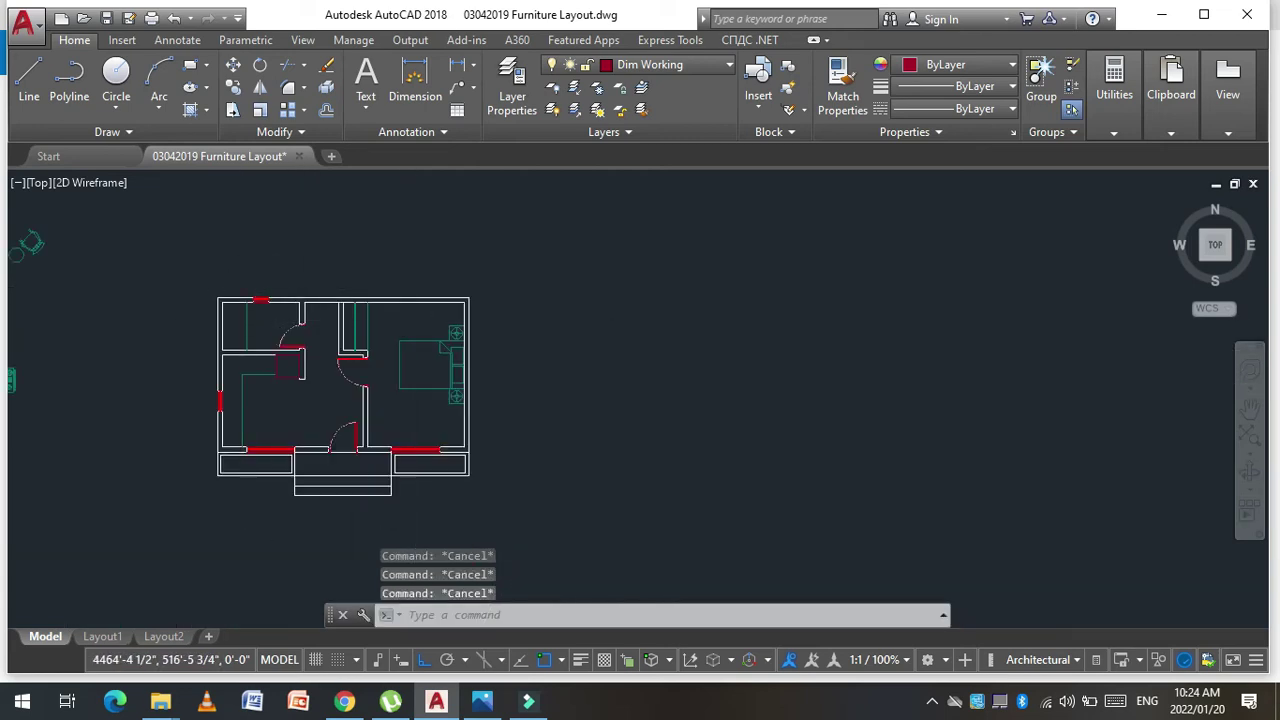
{"action": "scroll", "coordinate": [415, 320], "scroll_direction": "up", "scroll_amount": 5}
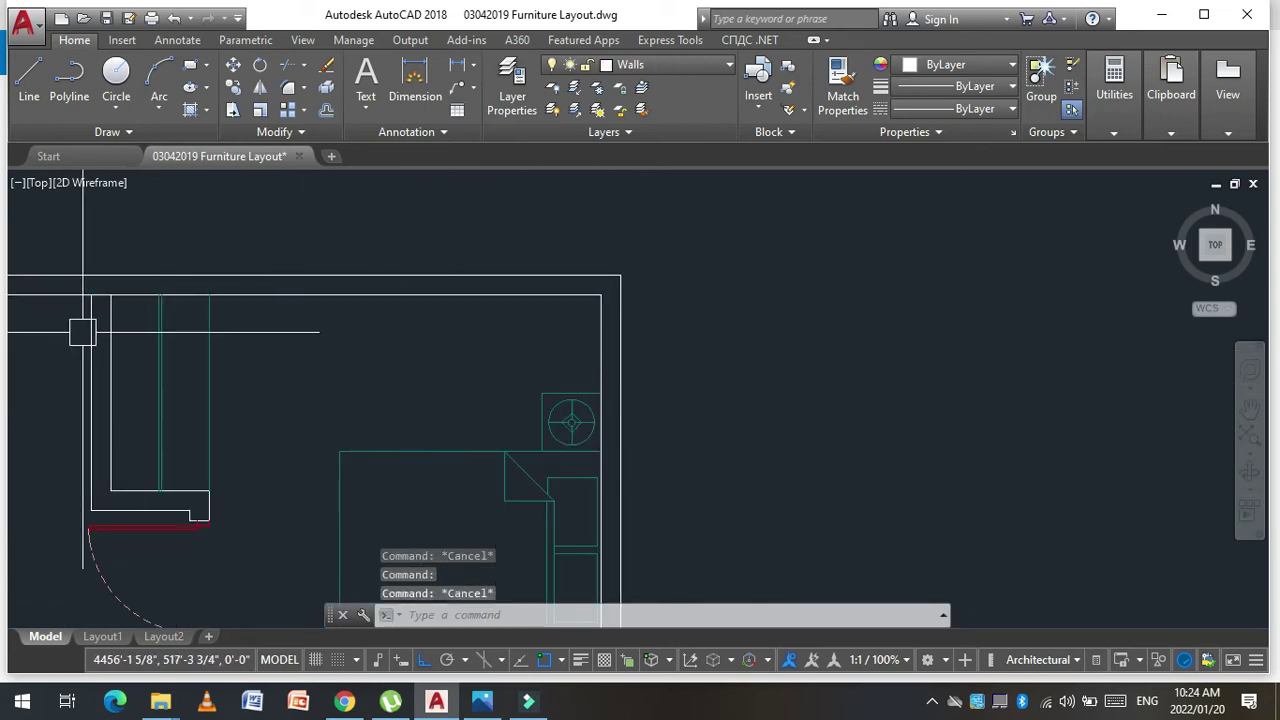
Step: Attempt a trim and a line on the bedroom wall, then cancel both
{"action": "type", "text": "tr"}
{"action": "scroll", "coordinate": [131, 240], "scroll_direction": "up", "scroll_amount": 5}
{"action": "key", "text": "Return"}
{"action": "key", "text": "Return"}
{"action": "left_click", "coordinate": [131, 240]}
{"action": "scroll", "coordinate": [172, 356], "scroll_direction": "down", "scroll_amount": 3}
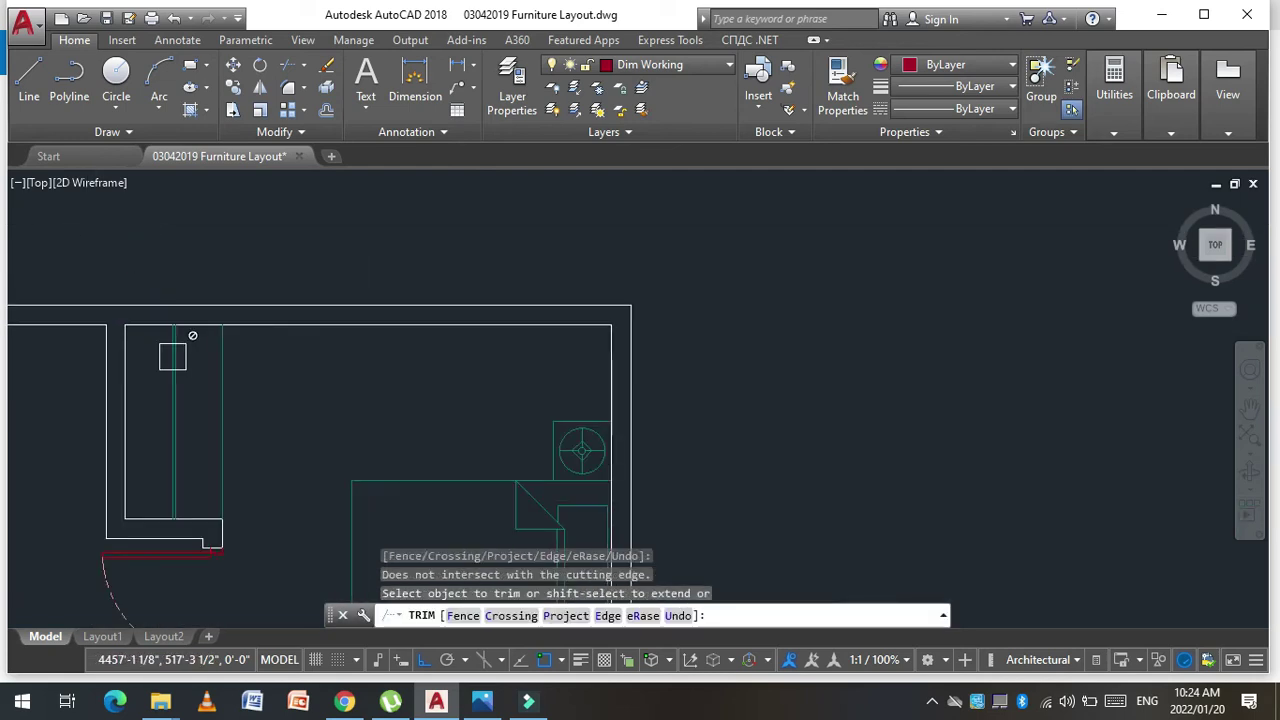
{"action": "key", "text": "Escape"}
{"action": "type", "text": "l"}
{"action": "key", "text": "Return"}
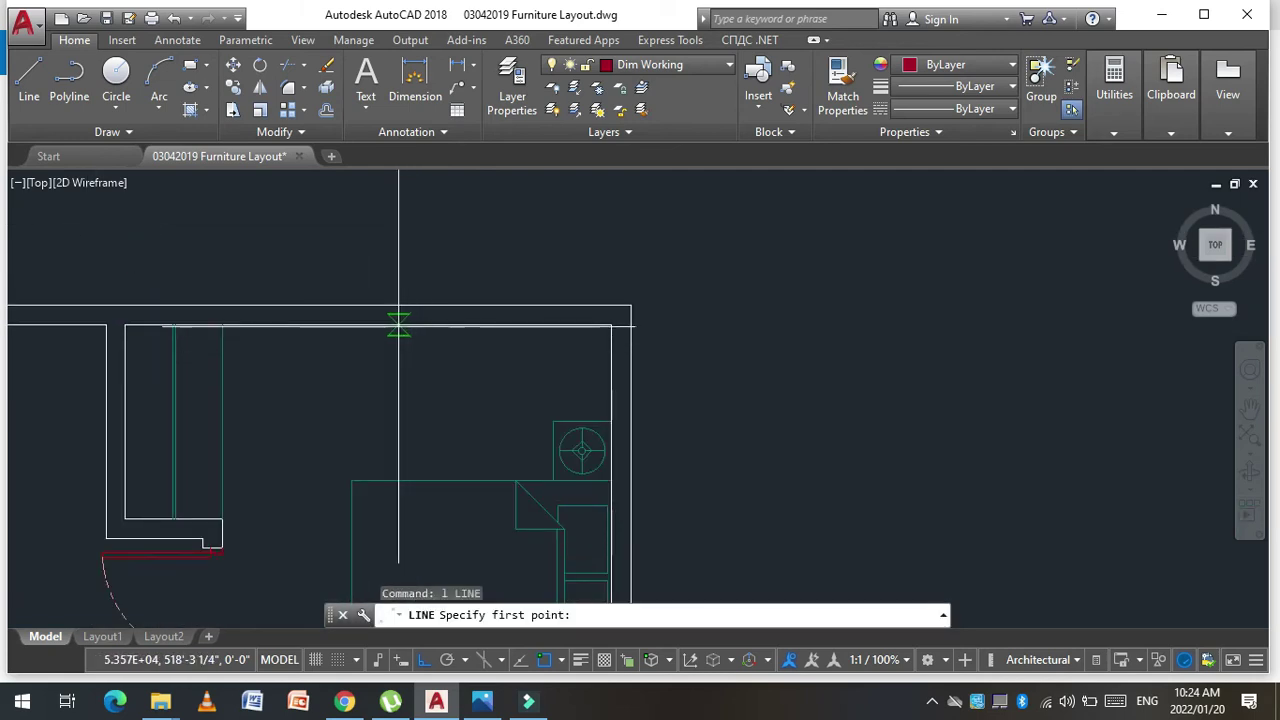
{"action": "key", "text": "Escape"}
{"action": "key", "text": "Escape"}
{"action": "key", "text": "Escape"}
Step: Offset the wall line 2' on both sides to mark the window opening, clearing a stray line
{"action": "type", "text": "o"}
{"action": "key", "text": "Return"}
{"action": "key", "text": "Return"}
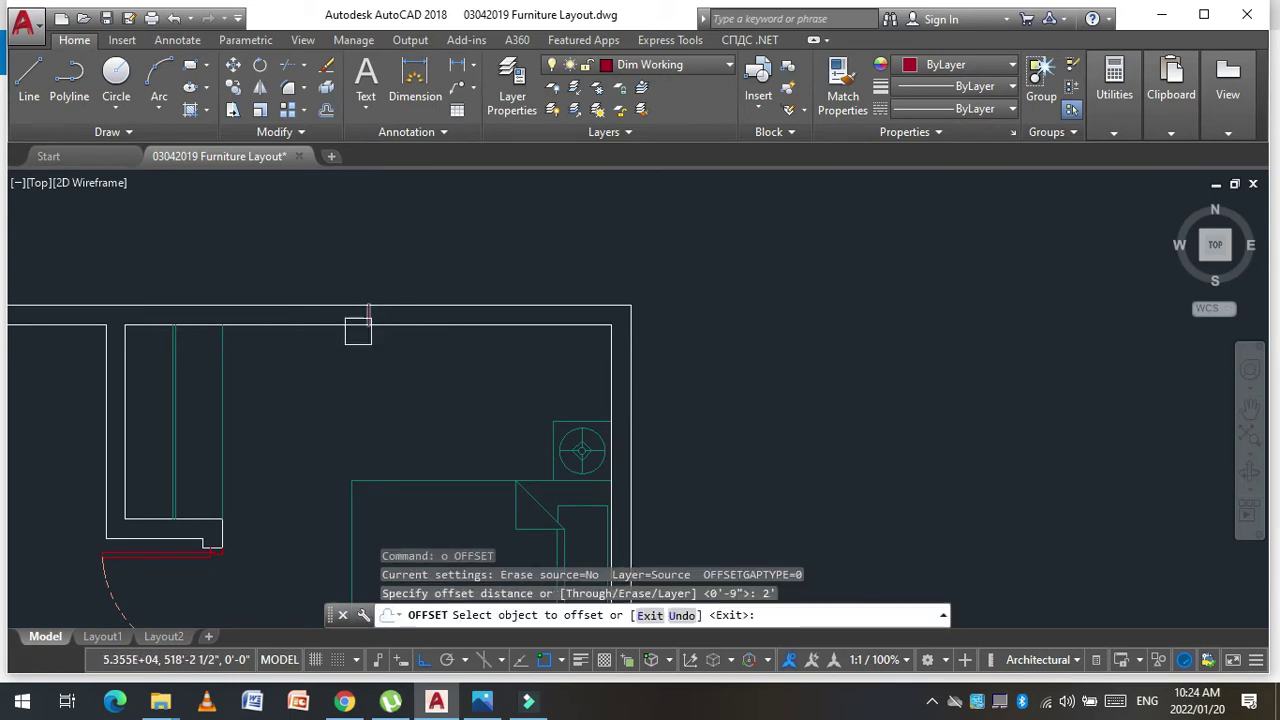
{"action": "left_click", "coordinate": [357, 324]}
{"action": "left_click", "coordinate": [354, 334]}
{"action": "left_click", "coordinate": [386, 322]}
{"action": "key", "text": "Escape"}
{"action": "key", "text": "Escape"}
{"action": "type", "text": "e"}
{"action": "key", "text": "Return"}
{"action": "left_click_drag", "start_coordinate": [380, 338], "coordinate": [349, 240]}
Step: Trim the bedroom's top wall out between the two offset marks
{"action": "key", "text": "Escape"}
{"action": "key", "text": "Escape"}
{"action": "type", "text": "tr"}
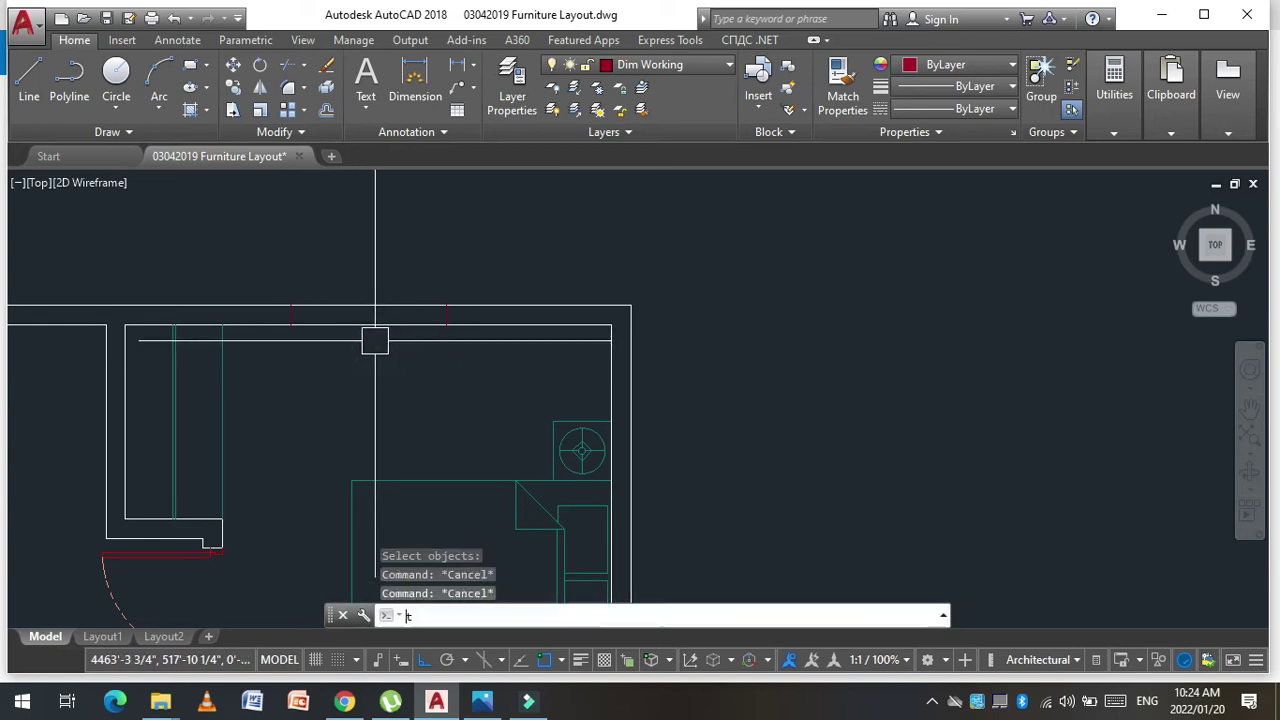
{"action": "key", "text": "Return"}
Step: Match the red wall end's properties to the white wall line with MATCHPROP
{"action": "key", "text": "Return"}
{"action": "left_click", "coordinate": [325, 306]}
{"action": "key", "text": "Escape"}
{"action": "key", "text": "Escape"}
{"action": "type", "text": "ma"}
{"action": "key", "text": "Return"}
{"action": "left_click", "coordinate": [250, 312]}
{"action": "left_click", "coordinate": [393, 314]}
{"action": "left_click", "coordinate": [481, 399]}
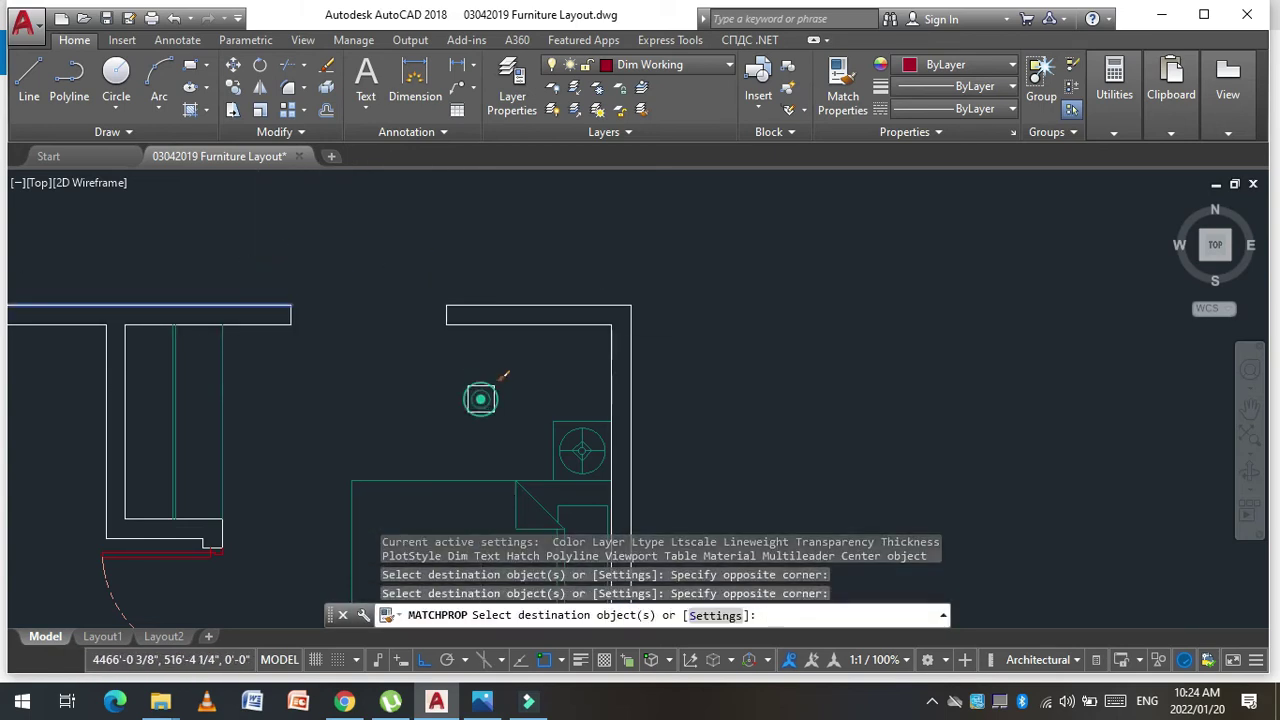
{"action": "key", "text": "Escape"}
{"action": "key", "text": "Escape"}
{"action": "key", "text": "Escape"}
Step: Copy the existing red window into the new opening in the top wall
{"action": "type", "text": "co"}
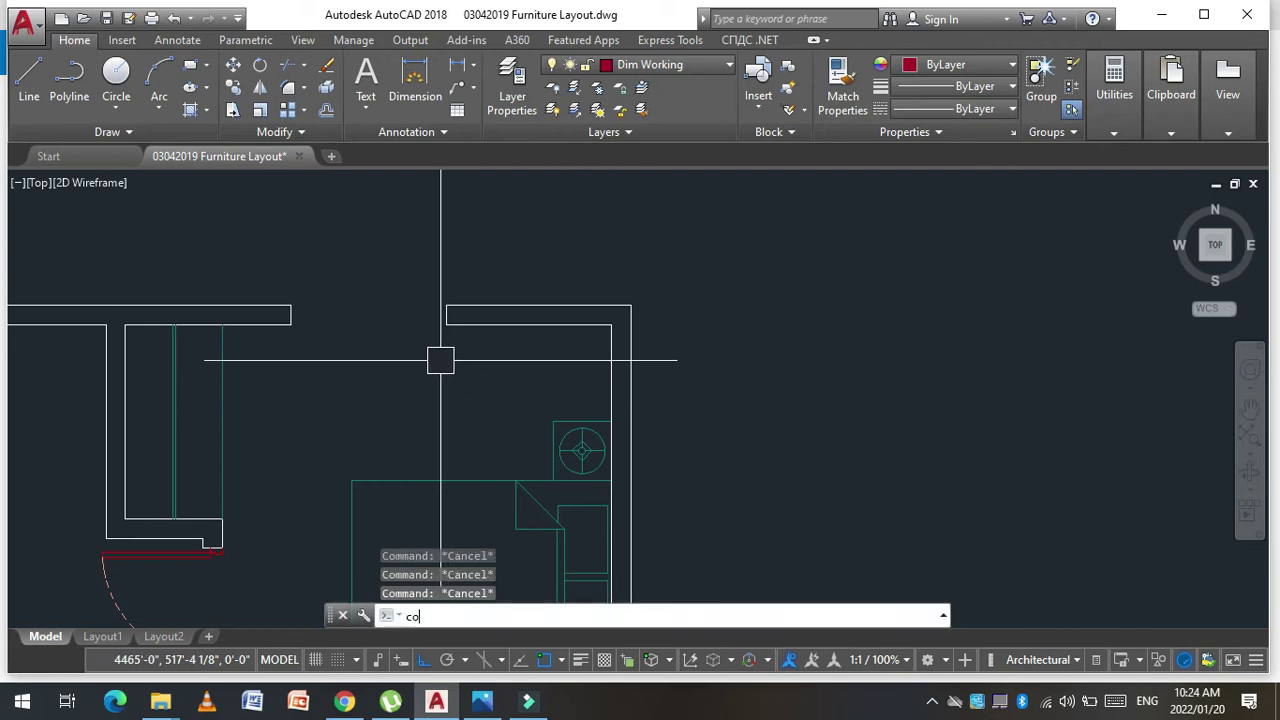
{"action": "key", "text": "Return"}
{"action": "scroll", "coordinate": [441, 360], "scroll_direction": "down", "scroll_amount": 5}
{"action": "scroll", "coordinate": [400, 320], "scroll_direction": "up", "scroll_amount": 2}
{"action": "scroll", "coordinate": [473, 298], "scroll_direction": "up", "scroll_amount": 3}
{"action": "left_click", "coordinate": [492, 278]}
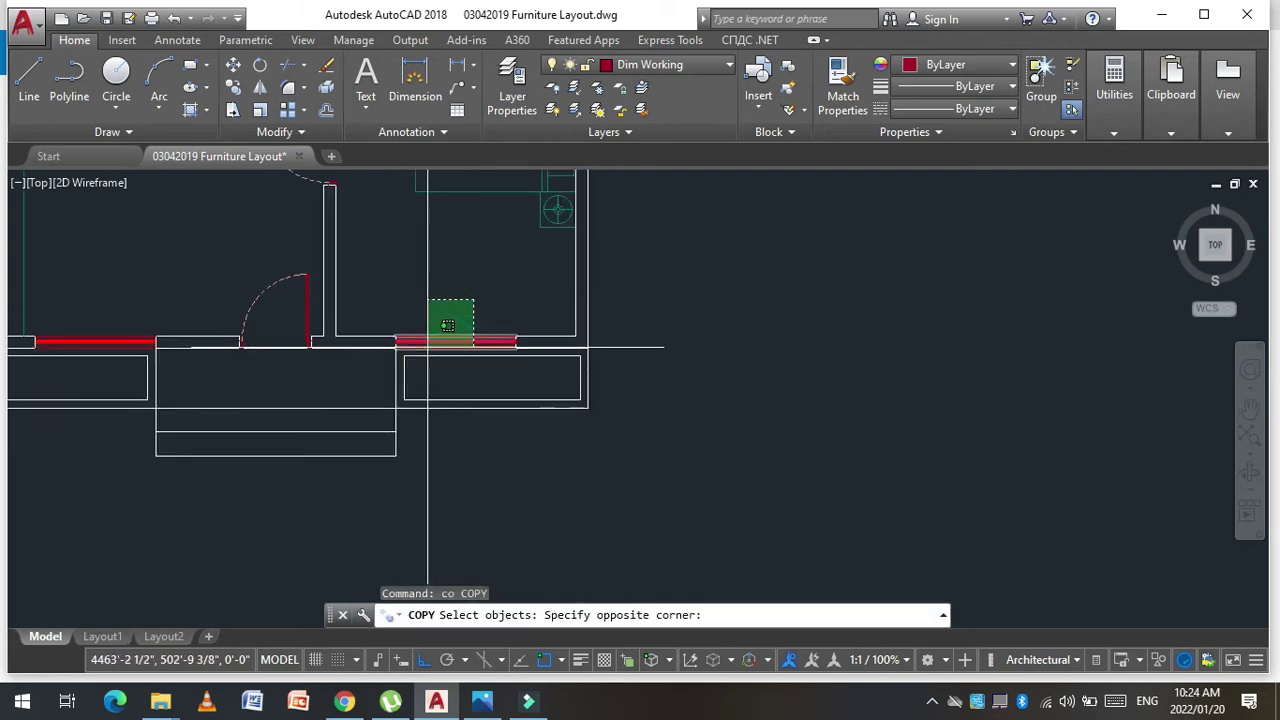
{"action": "scroll", "coordinate": [470, 330], "scroll_direction": "up", "scroll_amount": 2}
{"action": "left_click", "coordinate": [565, 328]}
{"action": "left_click", "coordinate": [565, 328]}
{"action": "scroll", "coordinate": [470, 320], "scroll_direction": "down", "scroll_amount": 4}
{"action": "scroll", "coordinate": [460, 310], "scroll_direction": "up", "scroll_amount": 3}
{"action": "scroll", "coordinate": [470, 295], "scroll_direction": "up", "scroll_amount": 3}
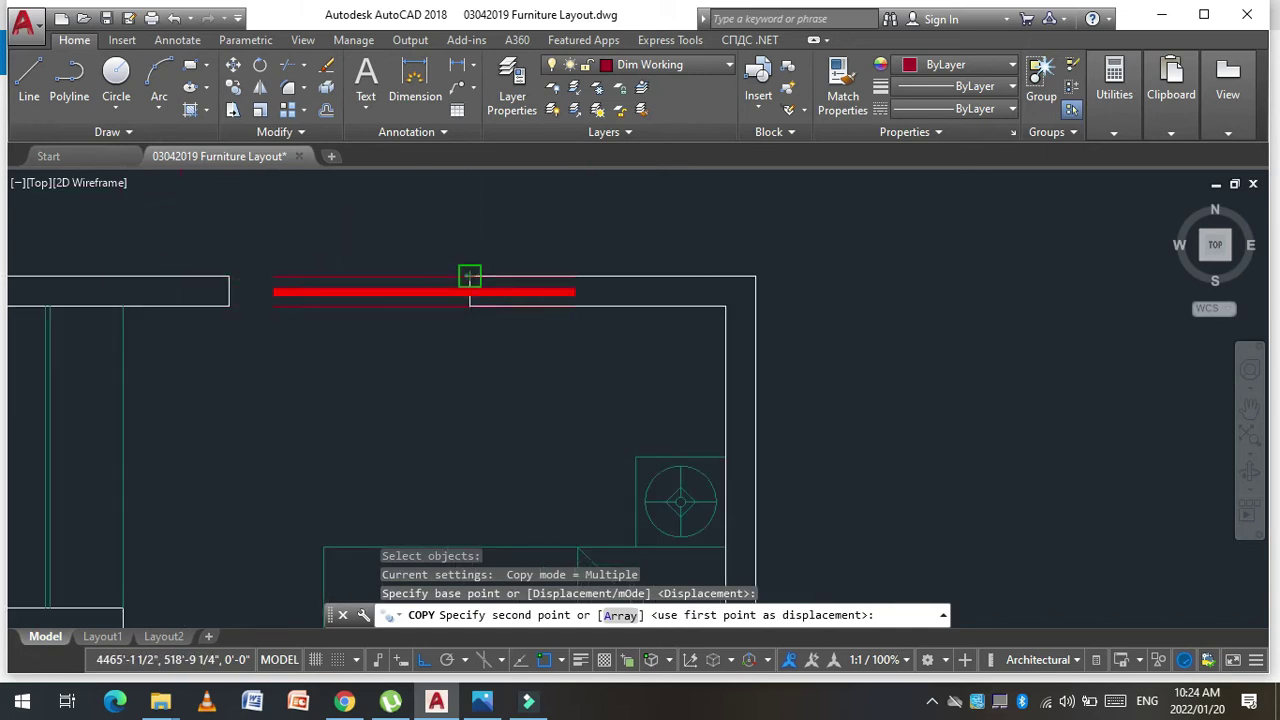
{"action": "left_click", "coordinate": [470, 276]}
{"action": "key", "text": "Escape"}
{"action": "key", "text": "Escape"}
{"action": "key", "text": "Escape"}
{"action": "scroll", "coordinate": [197, 286], "scroll_direction": "up", "scroll_amount": 2}
Step: Trim the copied window's overhang back to the opening edge
{"action": "type", "text": "tr"}
{"action": "scroll", "coordinate": [249, 295], "scroll_direction": "up", "scroll_amount": 4}
{"action": "key", "text": "Return"}
{"action": "left_click", "coordinate": [251, 257]}
{"action": "key", "text": "Return"}
{"action": "left_click", "coordinate": [203, 297]}
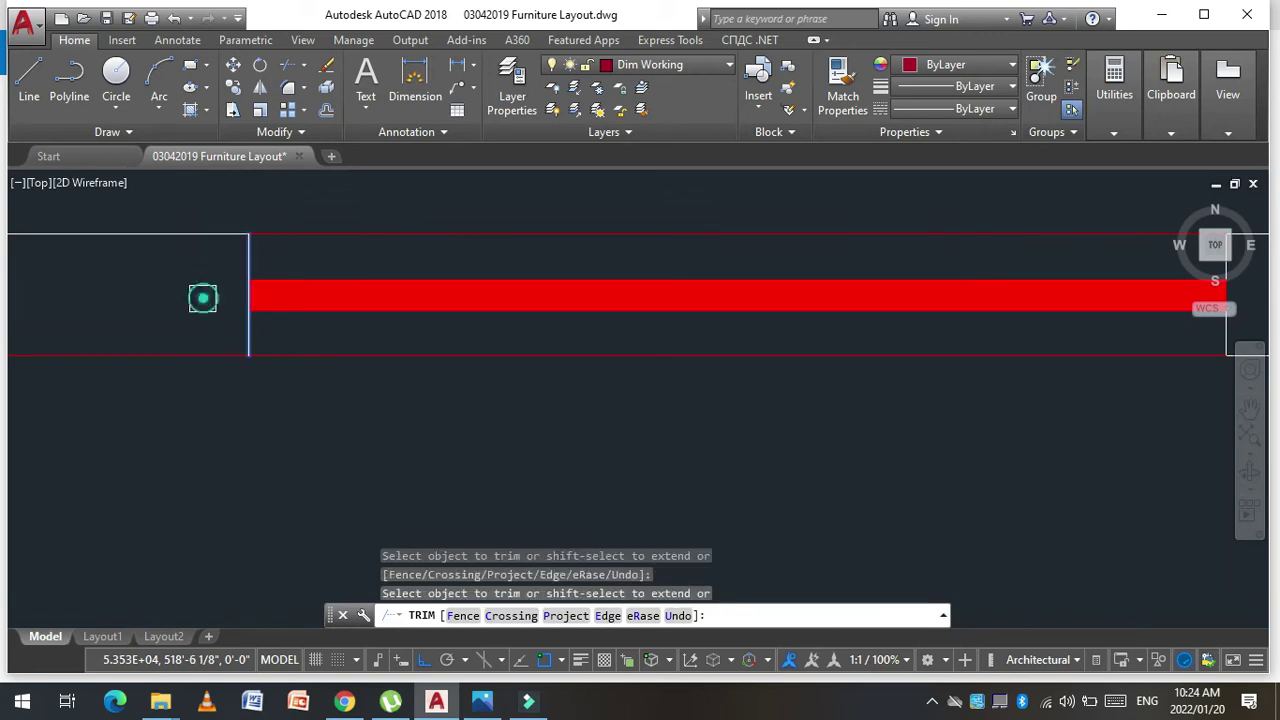
{"action": "left_click", "coordinate": [176, 350]}
{"action": "scroll", "coordinate": [380, 366], "scroll_direction": "down", "scroll_amount": 3}
{"action": "key", "text": "Escape"}
{"action": "scroll", "coordinate": [427, 273], "scroll_direction": "down", "scroll_amount": 2}
{"action": "key", "text": "Escape"}
{"action": "key", "text": "Escape"}
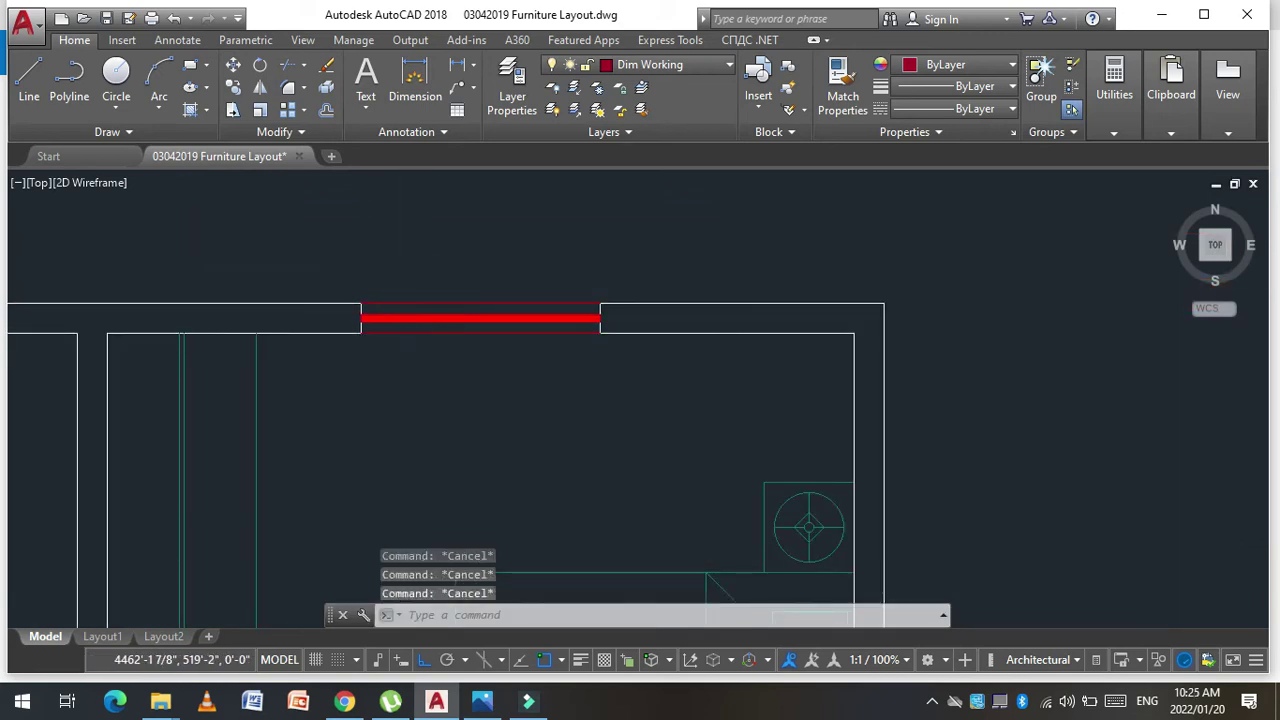
{"action": "scroll", "coordinate": [451, 266], "scroll_direction": "down", "scroll_amount": 3}
Step: Save the drawing
{"action": "key", "text": "ctrl+s"}
{"action": "scroll", "coordinate": [393, 246], "scroll_direction": "down", "scroll_amount": 1}
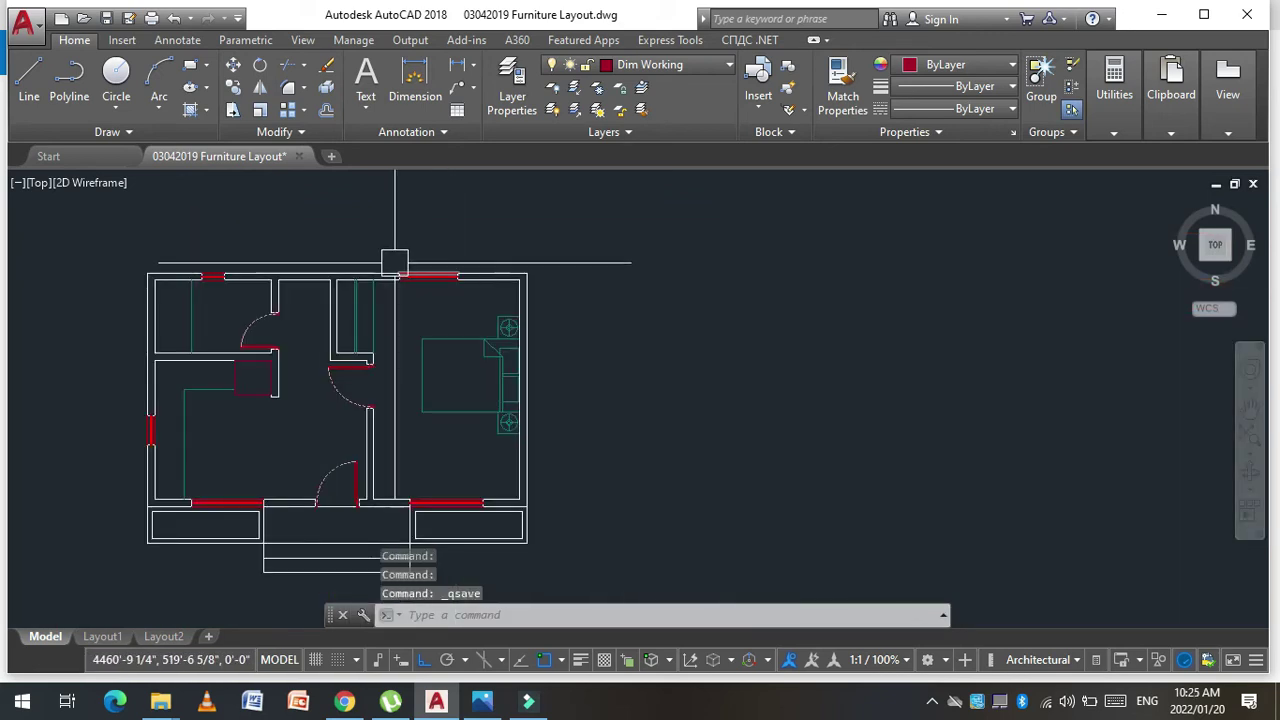
{"action": "scroll", "coordinate": [440, 280], "scroll_direction": "down", "scroll_amount": 3}
{"action": "scroll", "coordinate": [329, 291], "scroll_direction": "down", "scroll_amount": 2}
{"action": "key", "text": "Escape"}
Step: Copy the red diagonal hatch lines into the floor plan
{"action": "scroll", "coordinate": [329, 240], "scroll_direction": "up", "scroll_amount": 3}
{"action": "scroll", "coordinate": [325, 262], "scroll_direction": "up", "scroll_amount": 4}
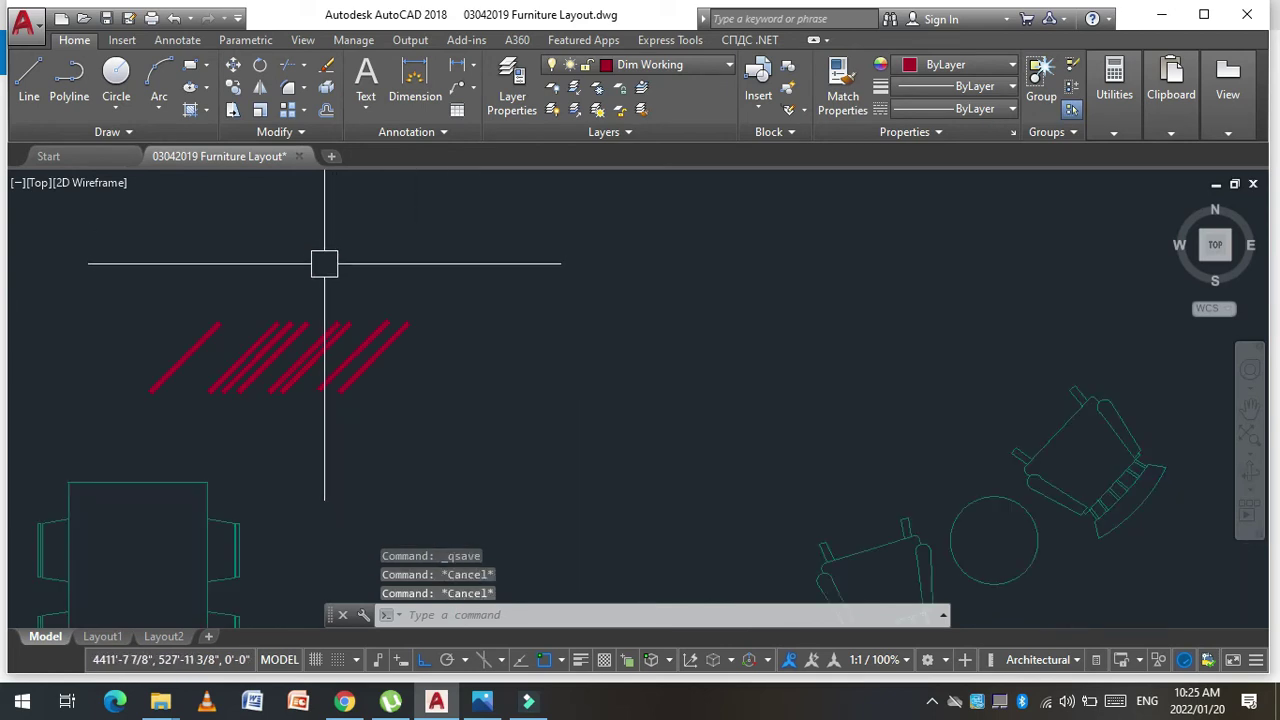
{"action": "type", "text": "c"}
{"action": "key", "text": "Escape"}
{"action": "type", "text": "o"}
{"action": "key", "text": "Return"}
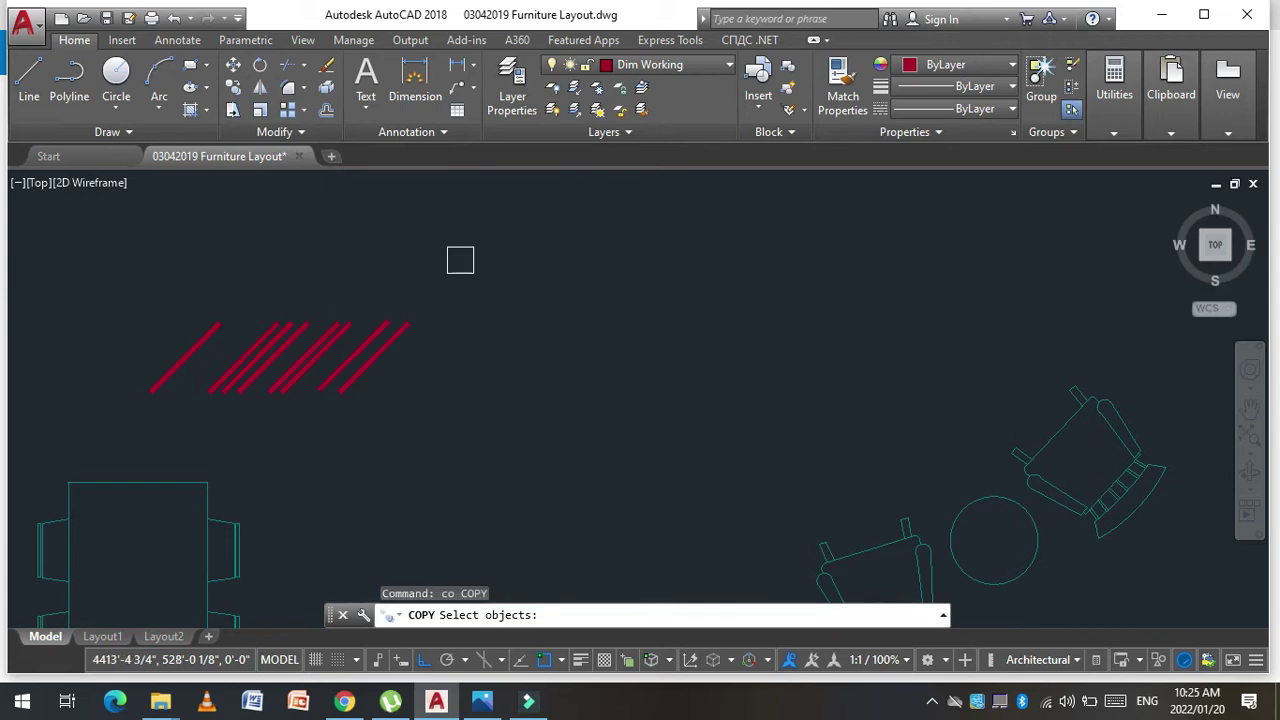
{"action": "left_click", "coordinate": [470, 262]}
{"action": "left_click", "coordinate": [200, 378]}
{"action": "key", "text": "Return"}
{"action": "left_click", "coordinate": [343, 251]}
{"action": "scroll", "coordinate": [214, 271], "scroll_direction": "down", "scroll_amount": 2}
{"action": "scroll", "coordinate": [443, 357], "scroll_direction": "down", "scroll_amount": 2}
{"action": "scroll", "coordinate": [443, 357], "scroll_direction": "up", "scroll_amount": 5}
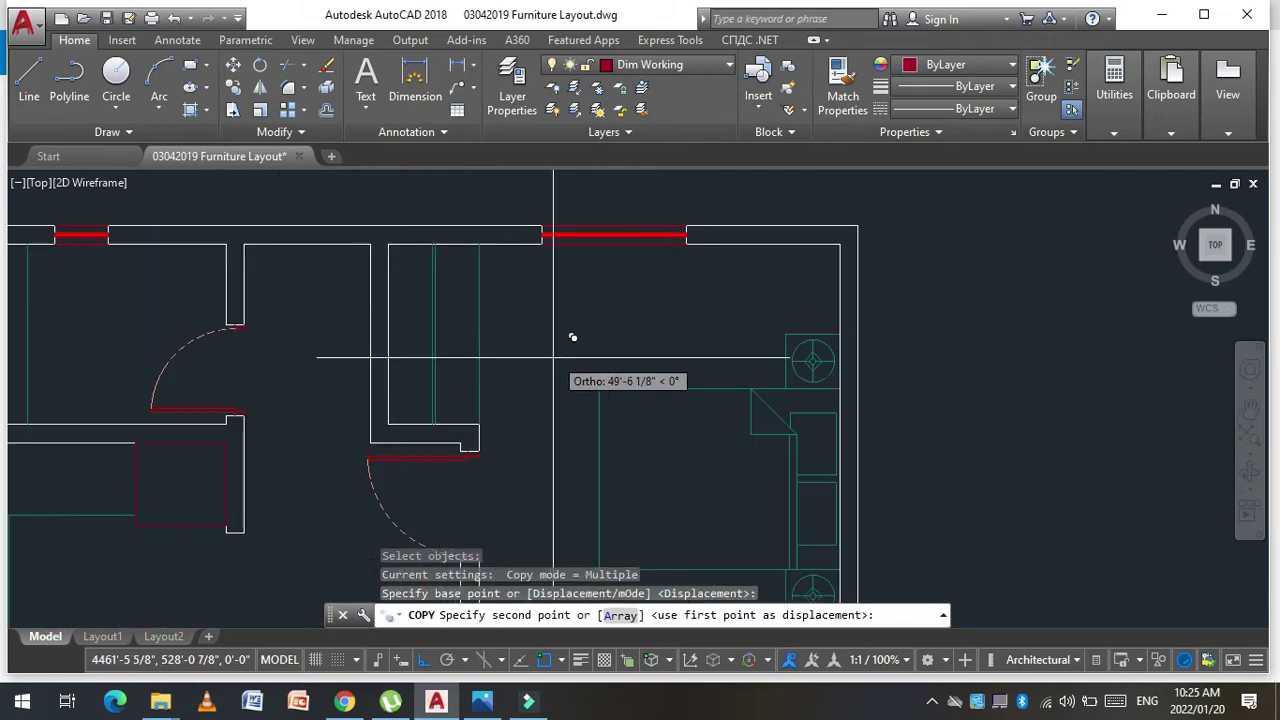
{"action": "left_click", "coordinate": [370, 369]}
{"action": "key", "text": "Escape"}
{"action": "key", "text": "Escape"}
{"action": "key", "text": "Escape"}
Step: Rotate the eight copied hatch lines 270°
{"action": "type", "text": "ro"}
{"action": "key", "text": "Return"}
{"action": "scroll", "coordinate": [356, 466], "scroll_direction": "up", "scroll_amount": 4}
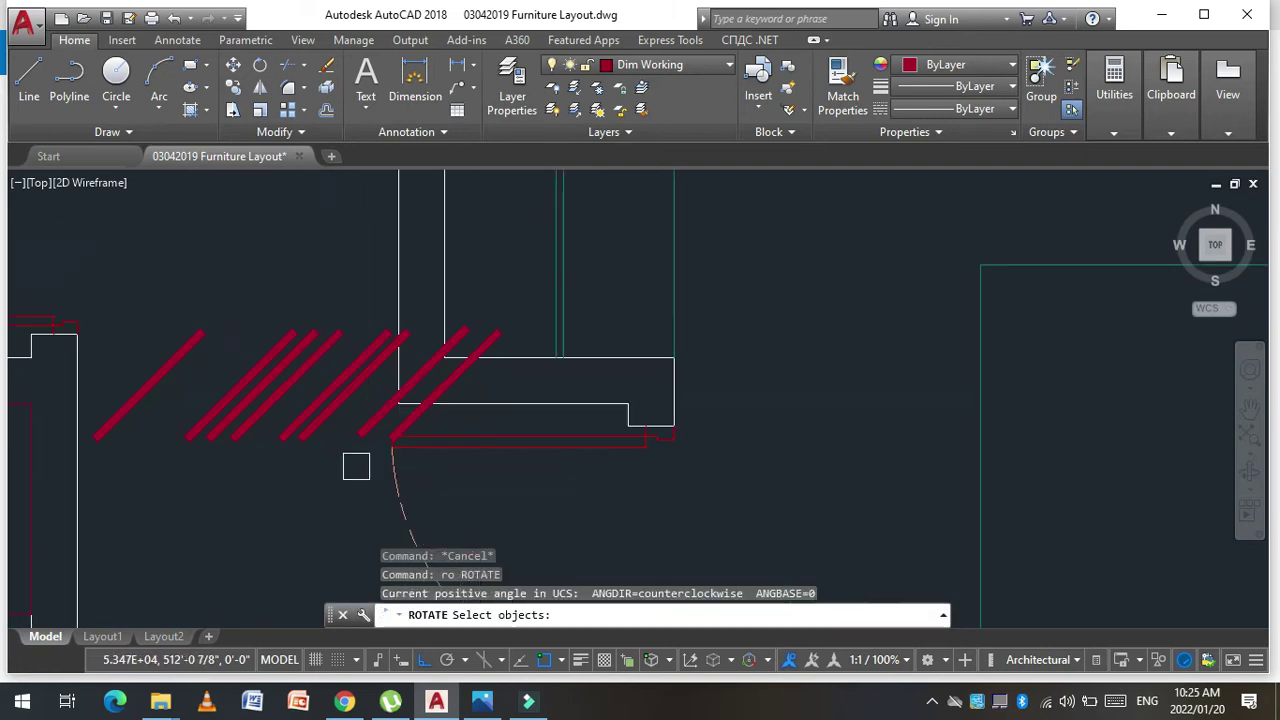
{"action": "left_click", "coordinate": [375, 429]}
{"action": "left_click", "coordinate": [445, 390]}
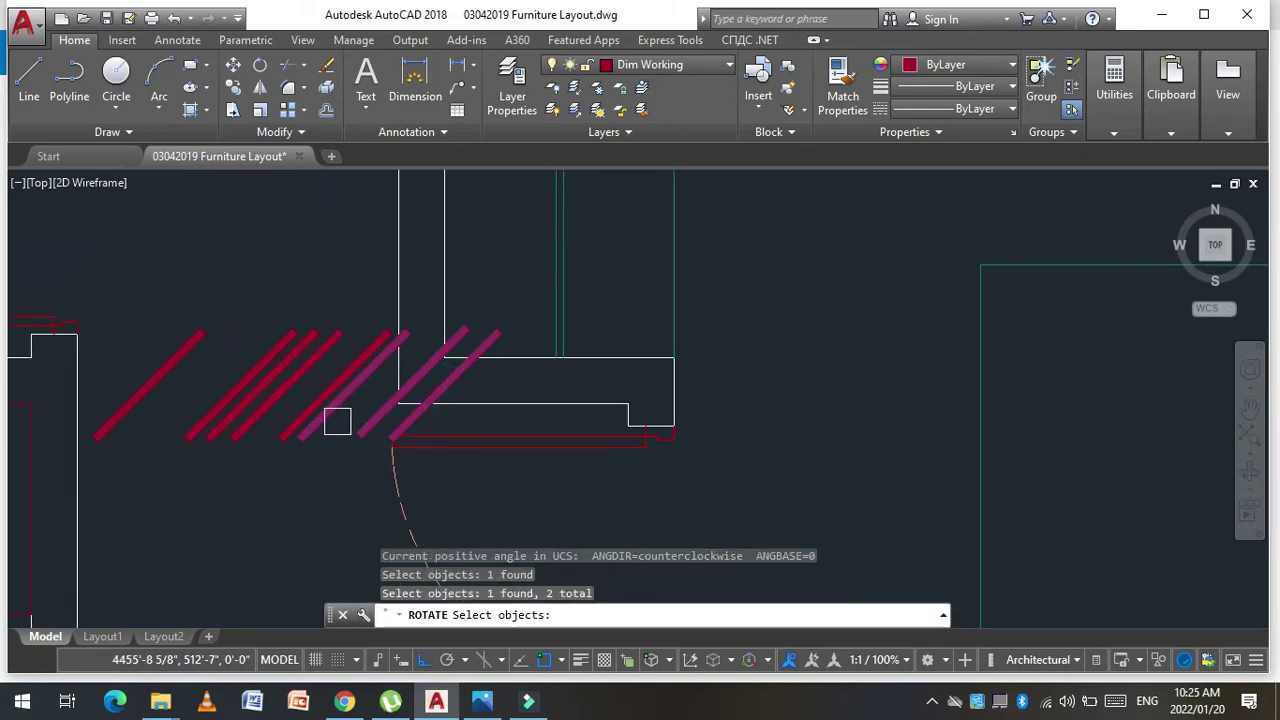
{"action": "left_click", "coordinate": [314, 471]}
{"action": "left_click", "coordinate": [131, 323]}
{"action": "scroll", "coordinate": [190, 290], "scroll_direction": "down", "scroll_amount": 5}
{"action": "key", "text": "Return"}
{"action": "left_click", "coordinate": [259, 268]}
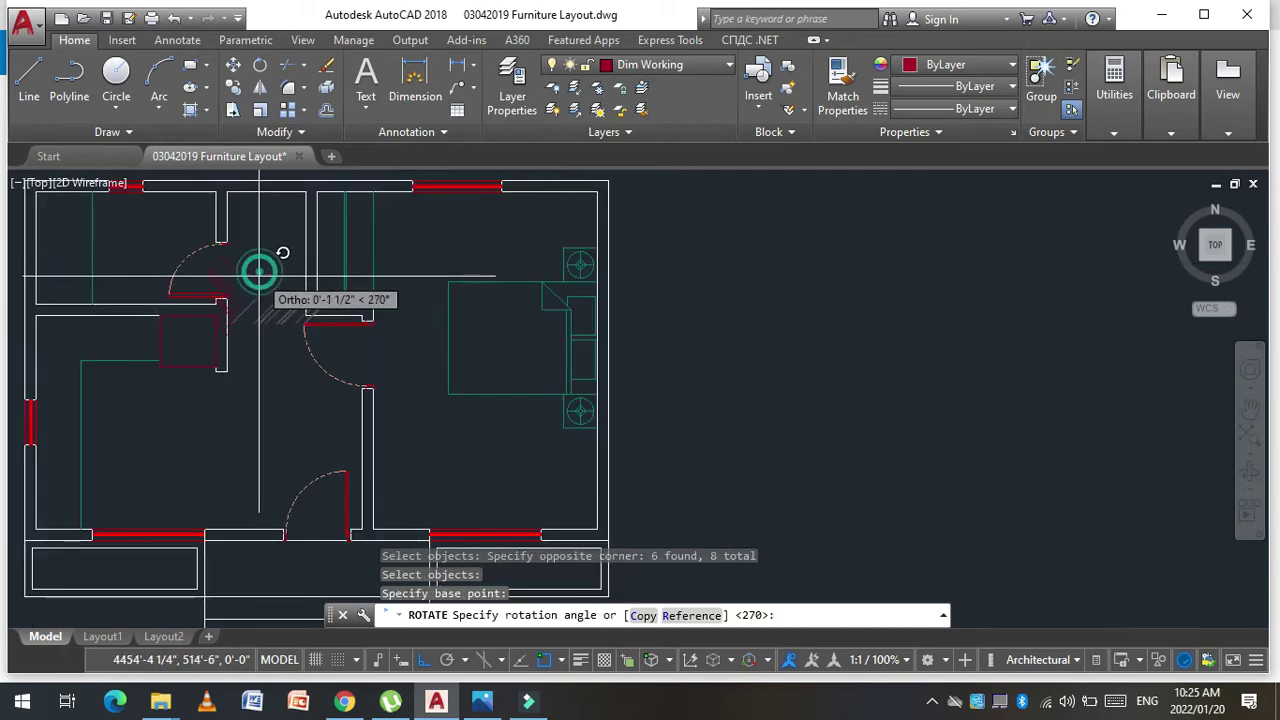
{"action": "scroll", "coordinate": [220, 280], "scroll_direction": "up", "scroll_amount": 4}
{"action": "key", "text": "Escape"}
{"action": "key", "text": "Escape"}
Step: Move the rotated hatch lines into the narrow closet at the top centre
{"action": "key", "text": "Return"}
{"action": "left_click", "coordinate": [266, 203]}
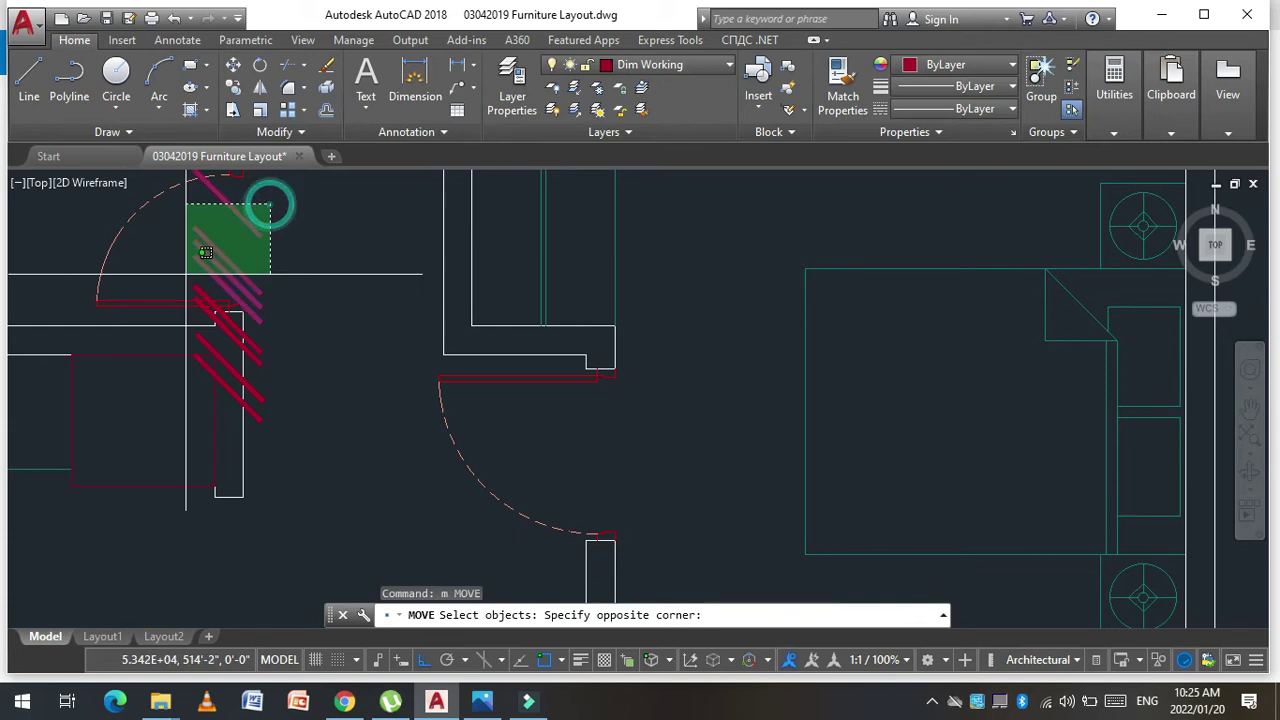
{"action": "left_click", "coordinate": [185, 283]}
{"action": "scroll", "coordinate": [185, 283], "scroll_direction": "up", "scroll_amount": 2}
{"action": "scroll", "coordinate": [204, 254], "scroll_direction": "up", "scroll_amount": 4}
{"action": "left_click", "coordinate": [204, 254]}
{"action": "left_click", "coordinate": [162, 285]}
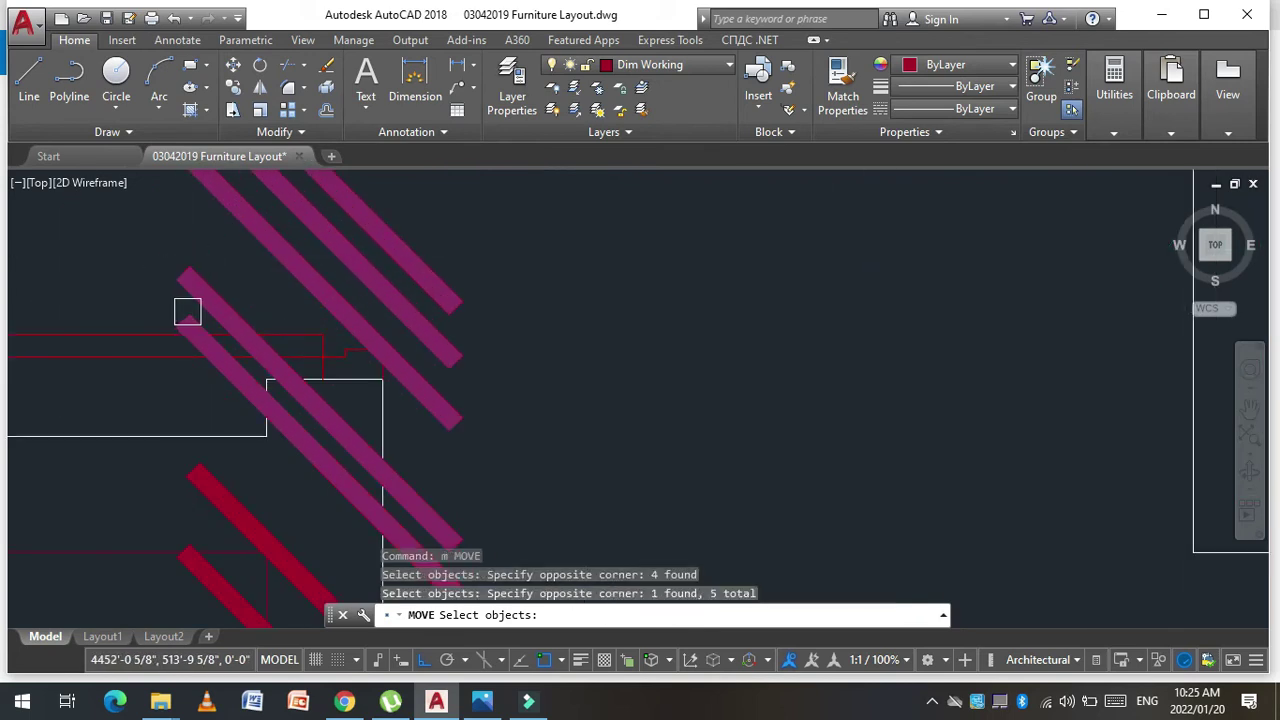
{"action": "left_click", "coordinate": [187, 311]}
{"action": "scroll", "coordinate": [187, 311], "scroll_direction": "down", "scroll_amount": 3}
{"action": "scroll", "coordinate": [200, 393], "scroll_direction": "up", "scroll_amount": 3}
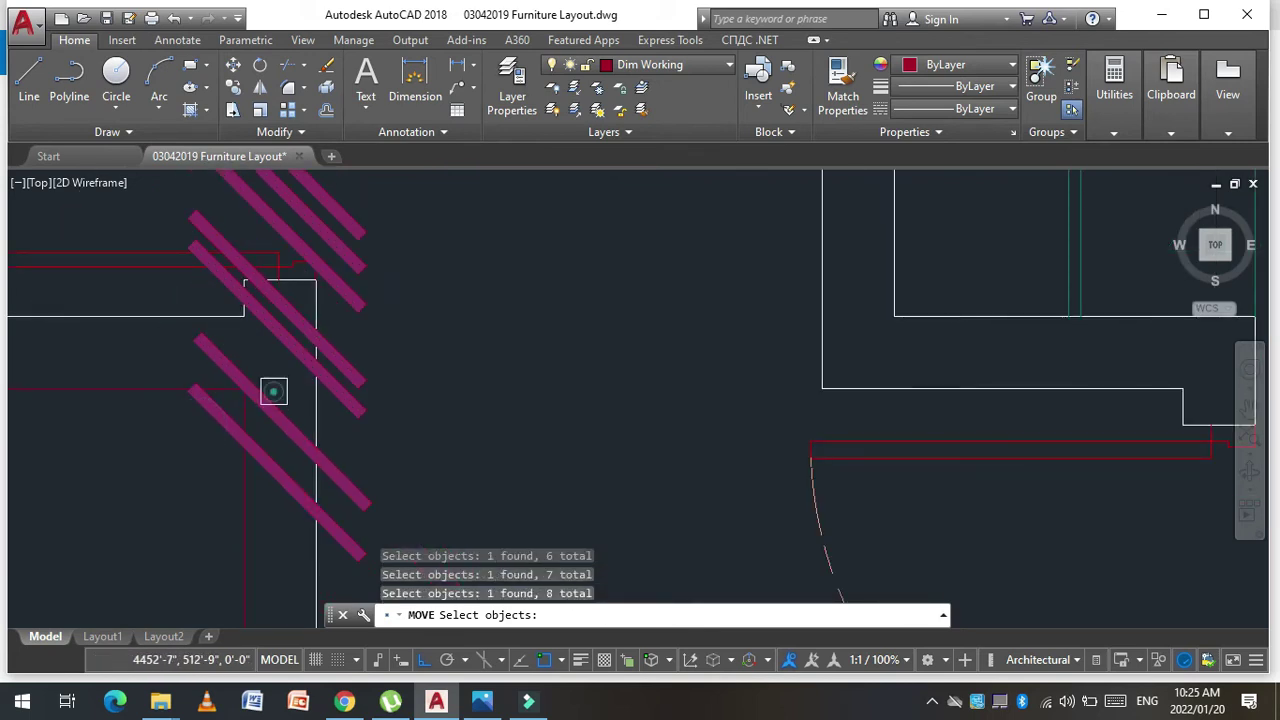
{"action": "scroll", "coordinate": [273, 391], "scroll_direction": "down", "scroll_amount": 3}
{"action": "key", "text": "Return"}
{"action": "left_click", "coordinate": [290, 372]}
{"action": "scroll", "coordinate": [320, 360], "scroll_direction": "down", "scroll_amount": 2}
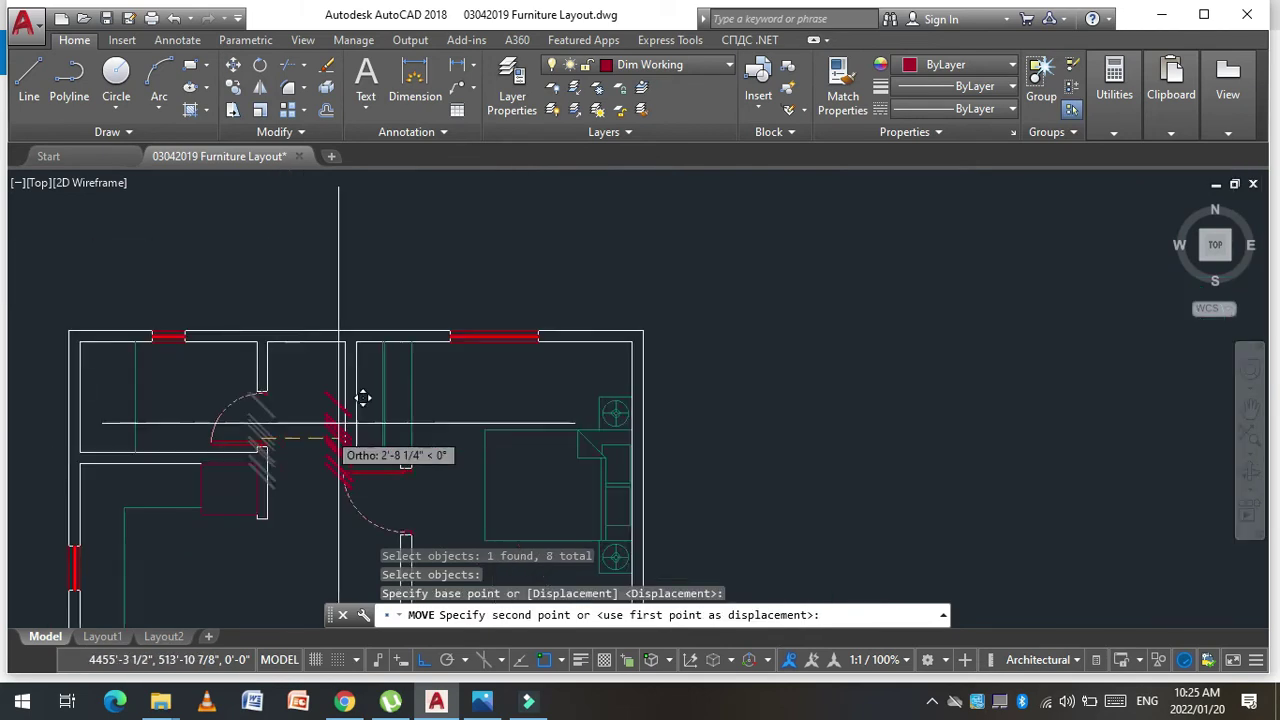
{"action": "scroll", "coordinate": [363, 398], "scroll_direction": "up", "scroll_amount": 4}
{"action": "key", "text": "Escape"}
{"action": "scroll", "coordinate": [386, 397], "scroll_direction": "down", "scroll_amount": 4}
{"action": "key", "text": "Escape"}
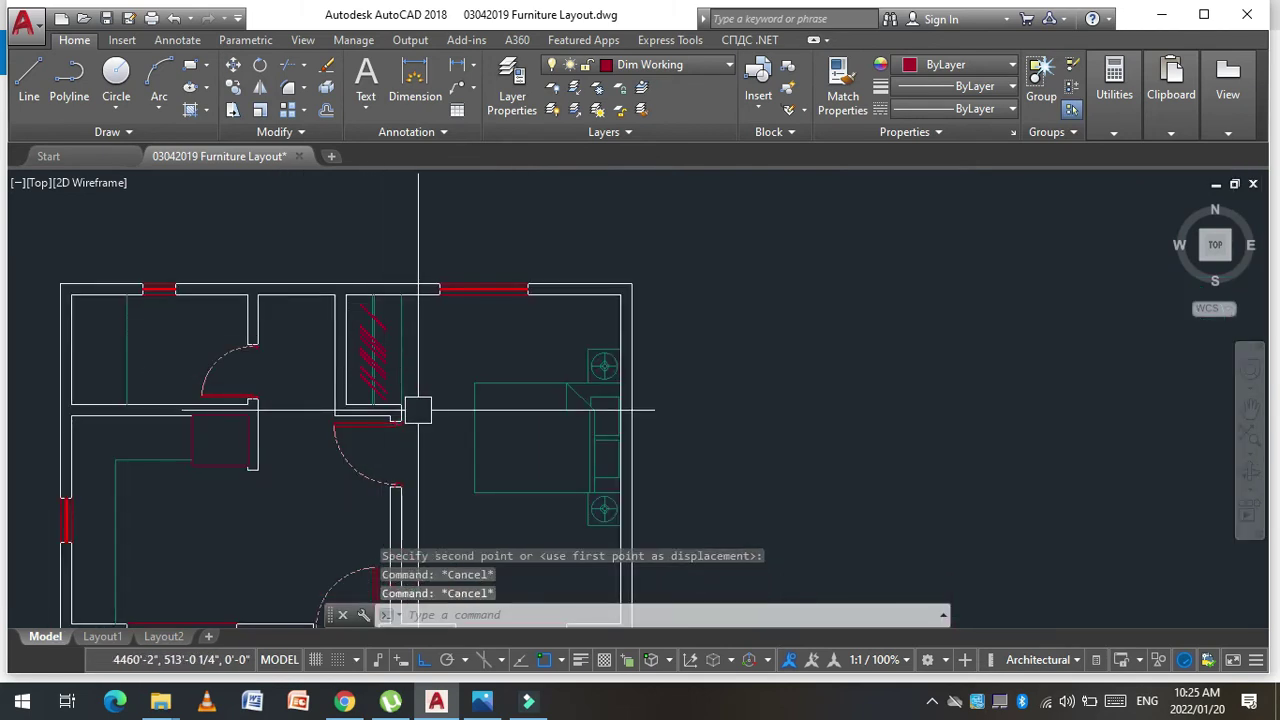
{"action": "key", "text": "Escape"}
{"action": "scroll", "coordinate": [418, 410], "scroll_direction": "down", "scroll_amount": 5}
Step: Copy the tall rectangular sink fixture into the lower-left room along its left wall
{"action": "scroll", "coordinate": [292, 335], "scroll_direction": "up", "scroll_amount": 1}
{"action": "scroll", "coordinate": [298, 323], "scroll_direction": "up", "scroll_amount": 3}
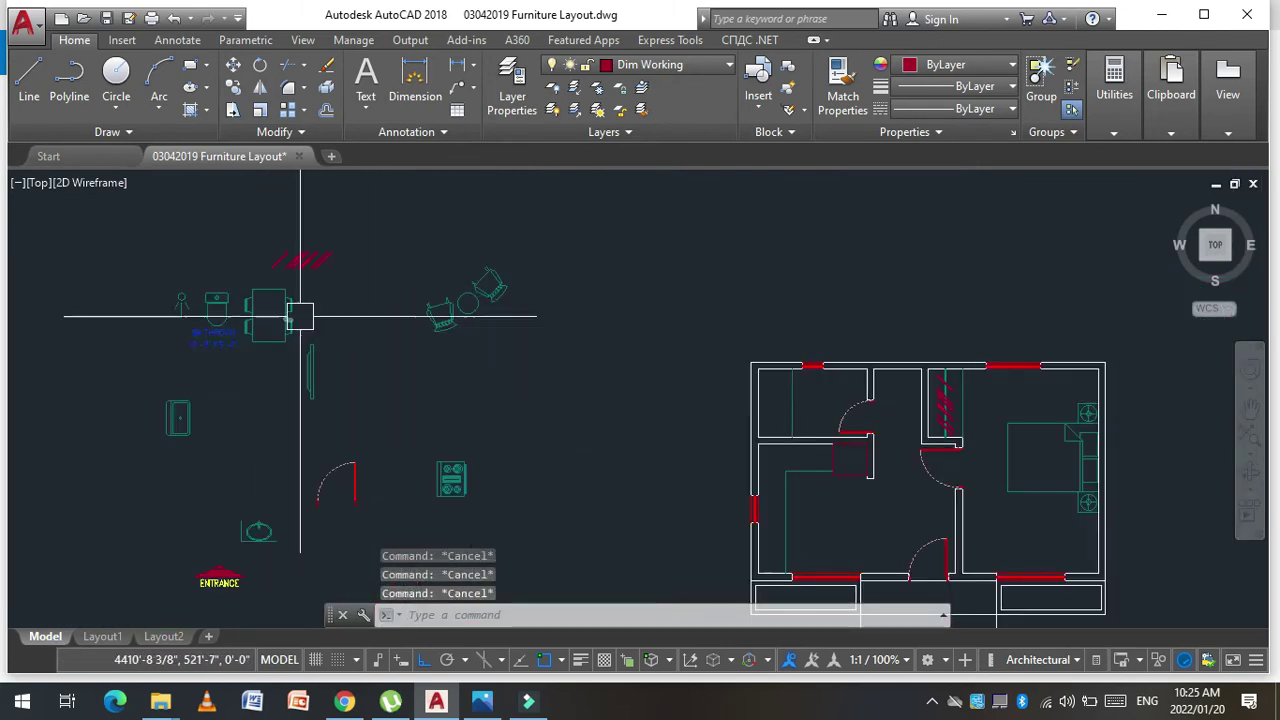
{"action": "scroll", "coordinate": [285, 313], "scroll_direction": "down", "scroll_amount": 2}
{"action": "scroll", "coordinate": [230, 360], "scroll_direction": "up", "scroll_amount": 4}
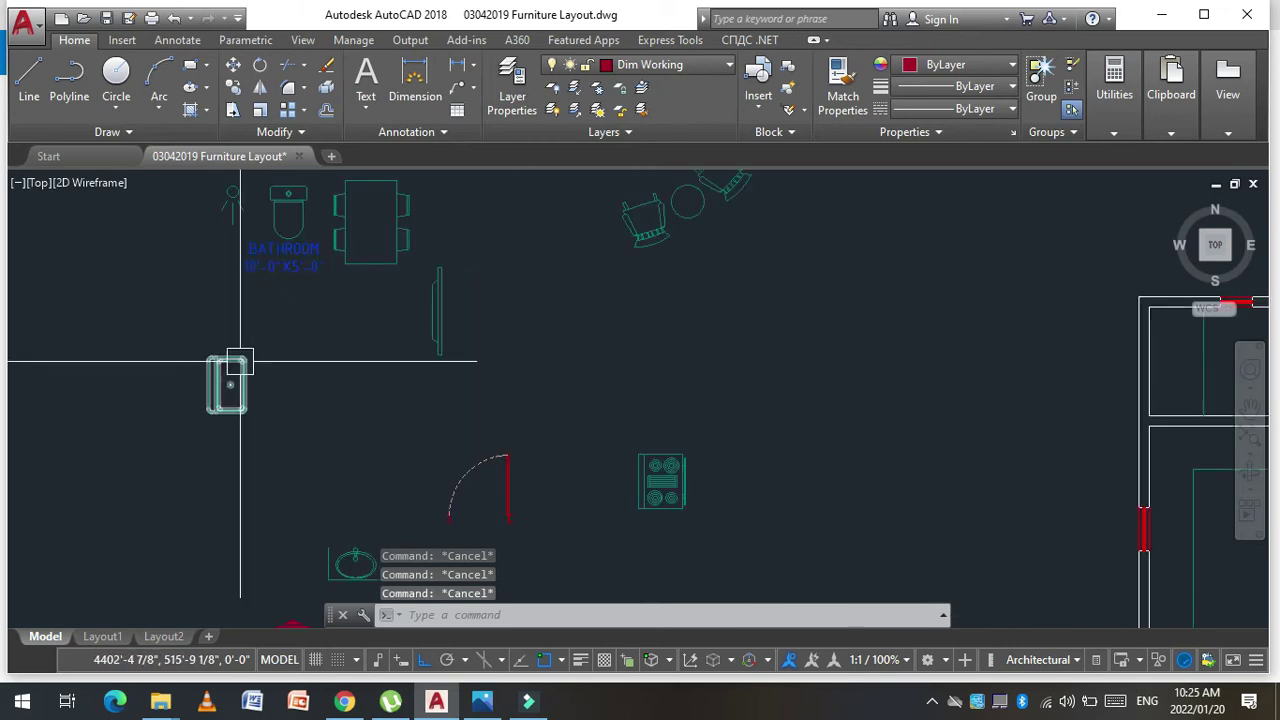
{"action": "type", "text": "co"}
{"action": "key", "text": "Return"}
{"action": "scroll", "coordinate": [240, 362], "scroll_direction": "down", "scroll_amount": 3}
{"action": "left_click_drag", "start_coordinate": [170, 400], "coordinate": [205, 440]}
{"action": "key", "text": "Return"}
{"action": "scroll", "coordinate": [237, 372], "scroll_direction": "up", "scroll_amount": 3}
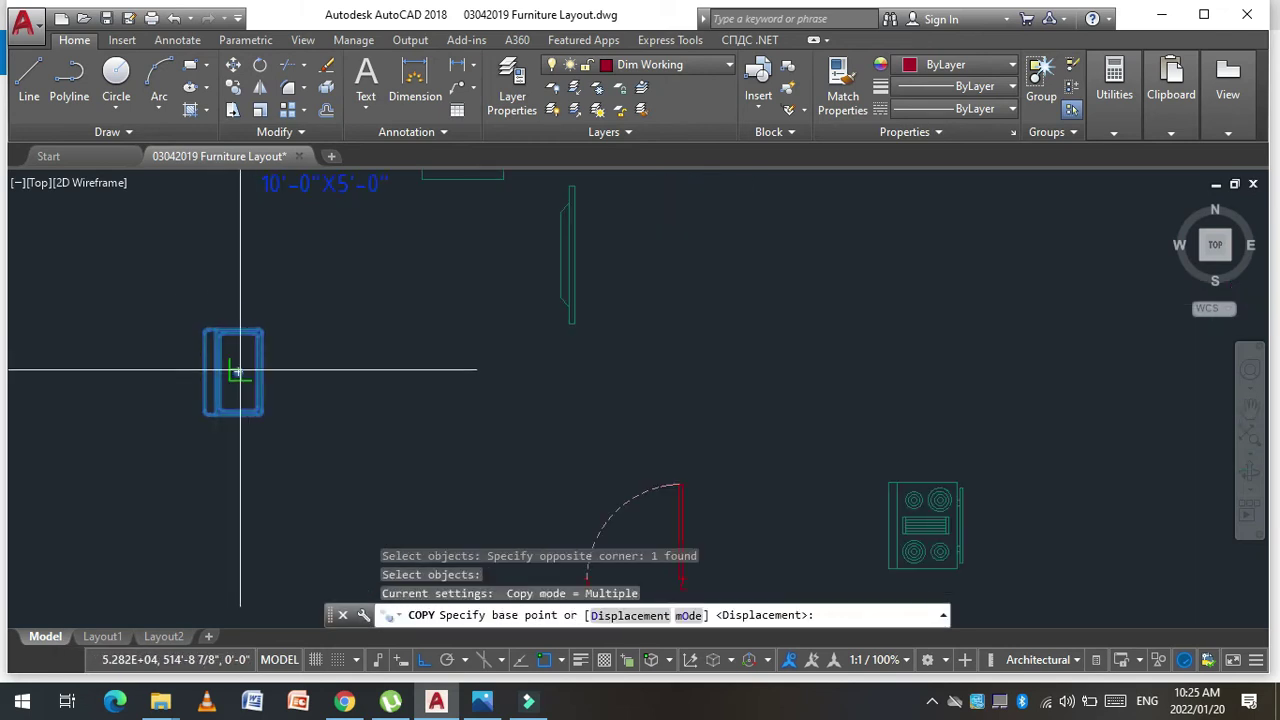
{"action": "left_click", "coordinate": [238, 372]}
{"action": "scroll", "coordinate": [143, 286], "scroll_direction": "down", "scroll_amount": 2}
{"action": "scroll", "coordinate": [386, 371], "scroll_direction": "down", "scroll_amount": 2}
{"action": "scroll", "coordinate": [406, 386], "scroll_direction": "up", "scroll_amount": 5}
{"action": "scroll", "coordinate": [362, 267], "scroll_direction": "up", "scroll_amount": 1}
{"action": "scroll", "coordinate": [390, 300], "scroll_direction": "down", "scroll_amount": 3}
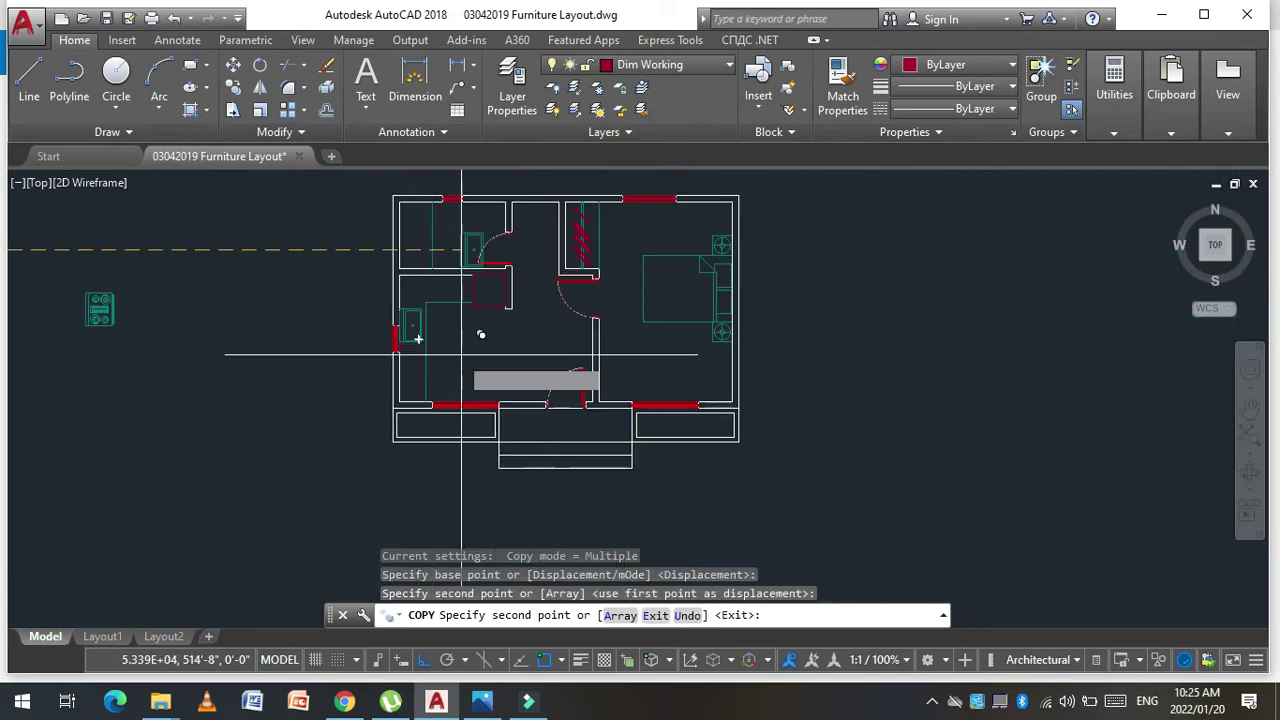
{"action": "key", "text": "Escape"}
{"action": "scroll", "coordinate": [414, 329], "scroll_direction": "down", "scroll_amount": 2}
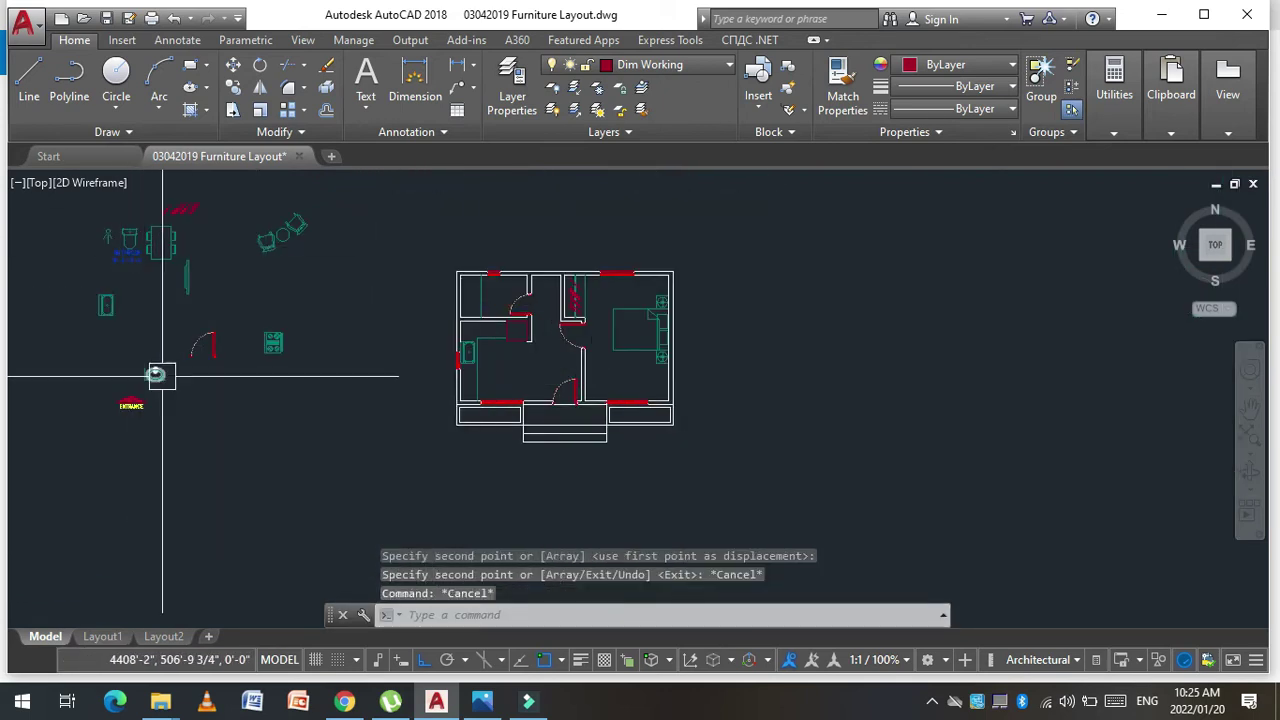
{"action": "scroll", "coordinate": [165, 385], "scroll_direction": "down", "scroll_amount": 3}
{"action": "scroll", "coordinate": [190, 370], "scroll_direction": "up", "scroll_amount": 4}
{"action": "scroll", "coordinate": [205, 356], "scroll_direction": "up", "scroll_amount": 2}
{"action": "key", "text": "Escape"}
{"action": "key", "text": "Escape"}
Step: Copy the four-burner cooktop range and place it along the left room's wall
{"action": "type", "text": "c"}
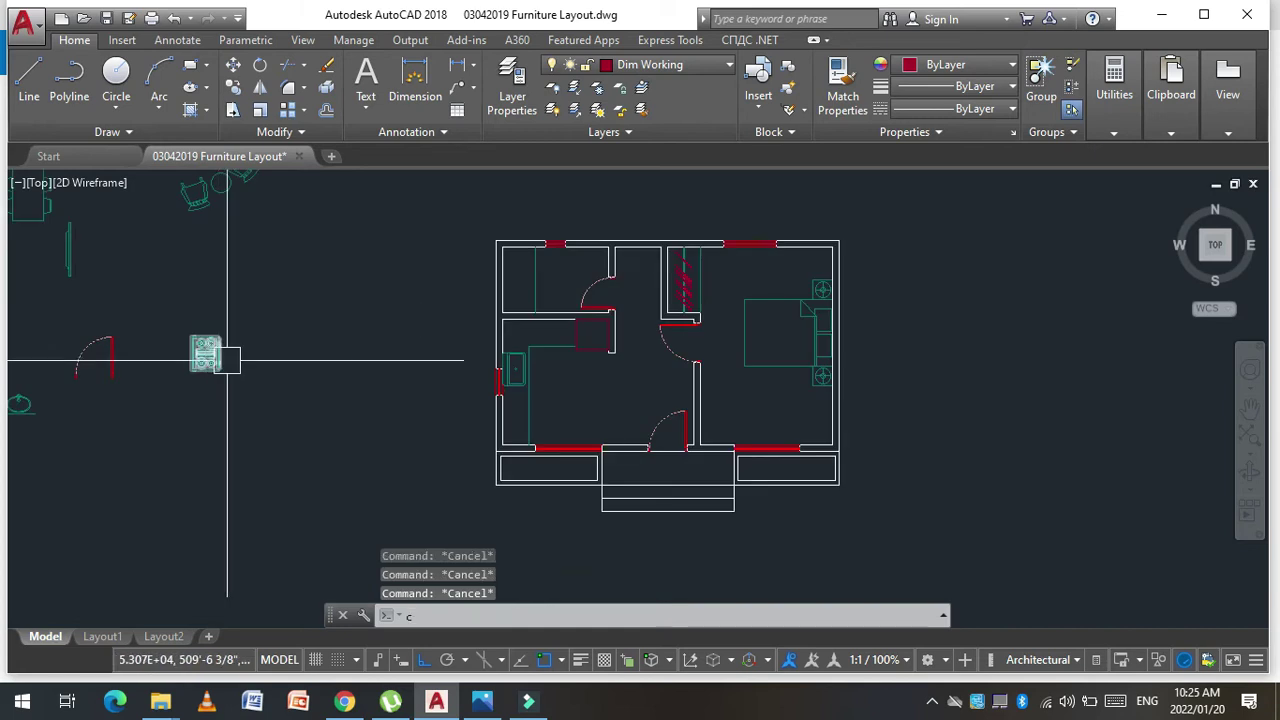
{"action": "key", "text": "Return"}
{"action": "left_click", "coordinate": [251, 323]}
{"action": "left_click", "coordinate": [180, 390]}
{"action": "key", "text": "Return"}
{"action": "scroll", "coordinate": [200, 355], "scroll_direction": "up", "scroll_amount": 4}
{"action": "left_click", "coordinate": [163, 357]}
{"action": "scroll", "coordinate": [153, 312], "scroll_direction": "down", "scroll_amount": 4}
{"action": "scroll", "coordinate": [325, 365], "scroll_direction": "up", "scroll_amount": 3}
{"action": "left_click", "coordinate": [340, 378]}
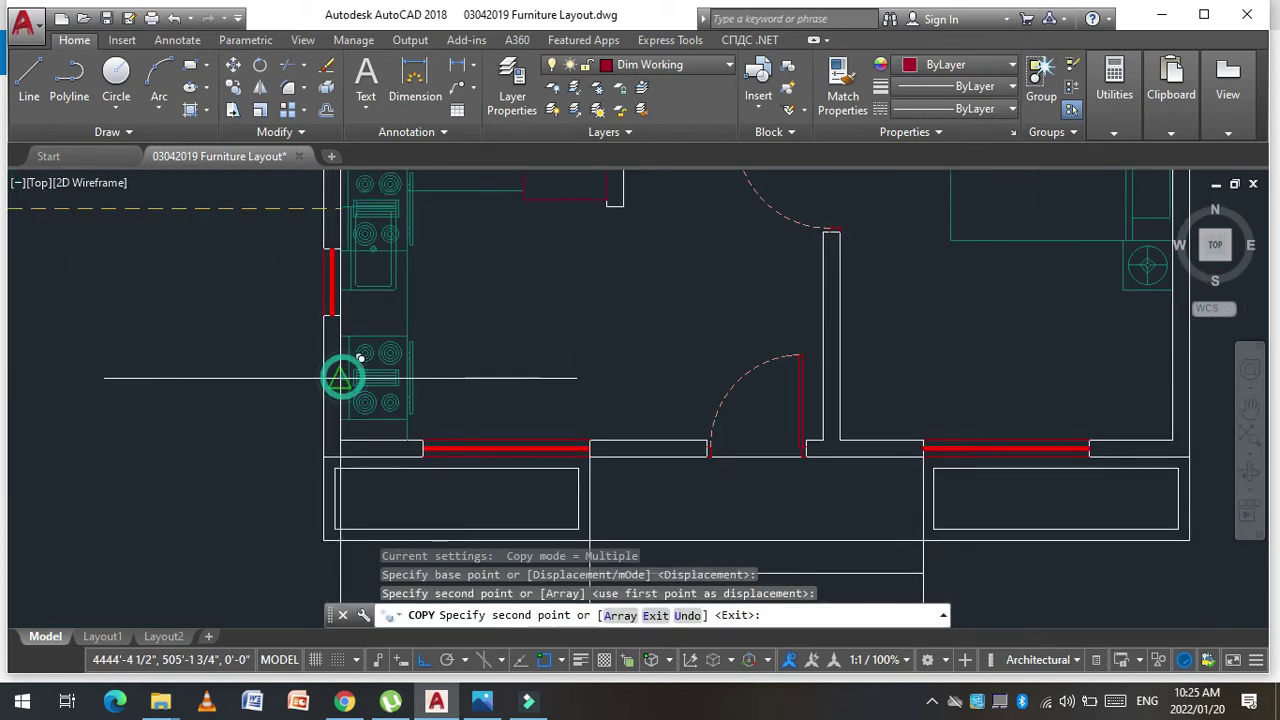
{"action": "key", "text": "Escape"}
{"action": "key", "text": "Escape"}
{"action": "scroll", "coordinate": [348, 385], "scroll_direction": "down", "scroll_amount": 4}
{"action": "scroll", "coordinate": [404, 351], "scroll_direction": "down", "scroll_amount": 2}
{"action": "key", "text": "Escape"}
{"action": "key", "text": "Escape"}
{"action": "scroll", "coordinate": [192, 284], "scroll_direction": "up", "scroll_amount": 2}
{"action": "scroll", "coordinate": [219, 258], "scroll_direction": "up", "scroll_amount": 2}
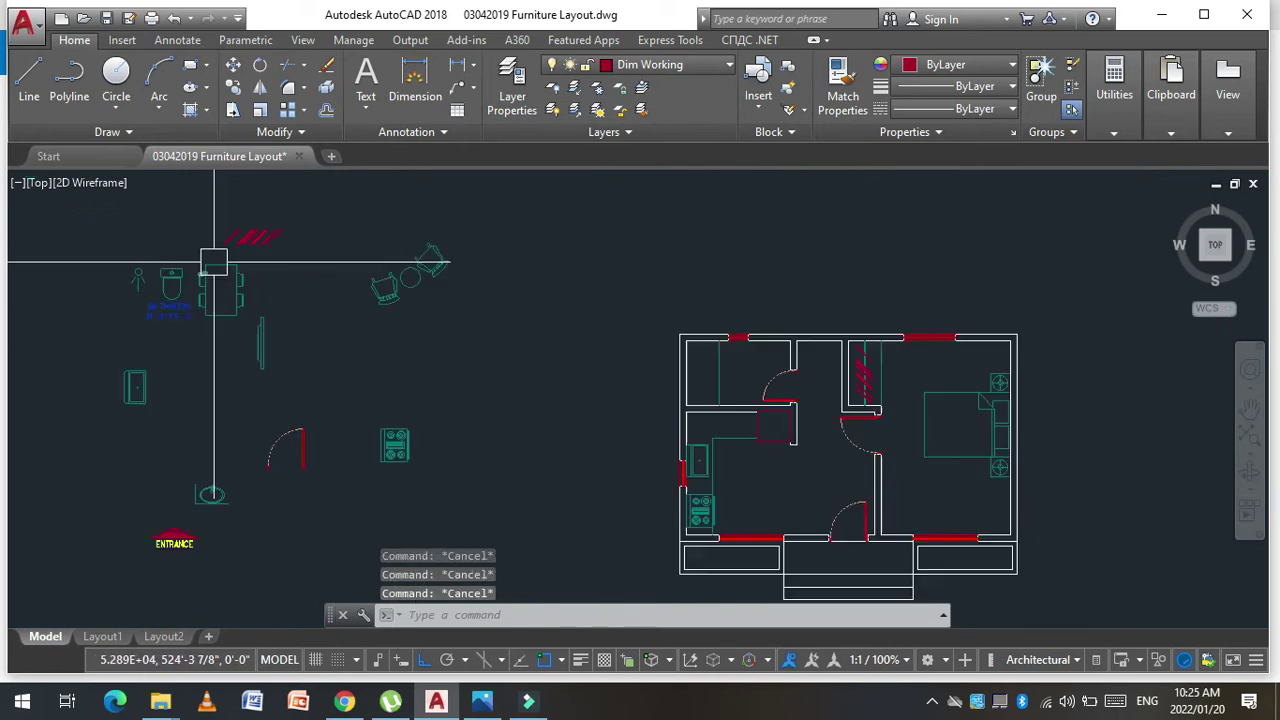
Step: Copy the dining table with its four chairs to a spot near the front doorway
{"action": "type", "text": "o"}
{"action": "key", "text": "Return"}
{"action": "scroll", "coordinate": [207, 261], "scroll_direction": "up", "scroll_amount": 4}
{"action": "left_click", "coordinate": [168, 247]}
{"action": "left_click", "coordinate": [307, 426]}
{"action": "key", "text": "Return"}
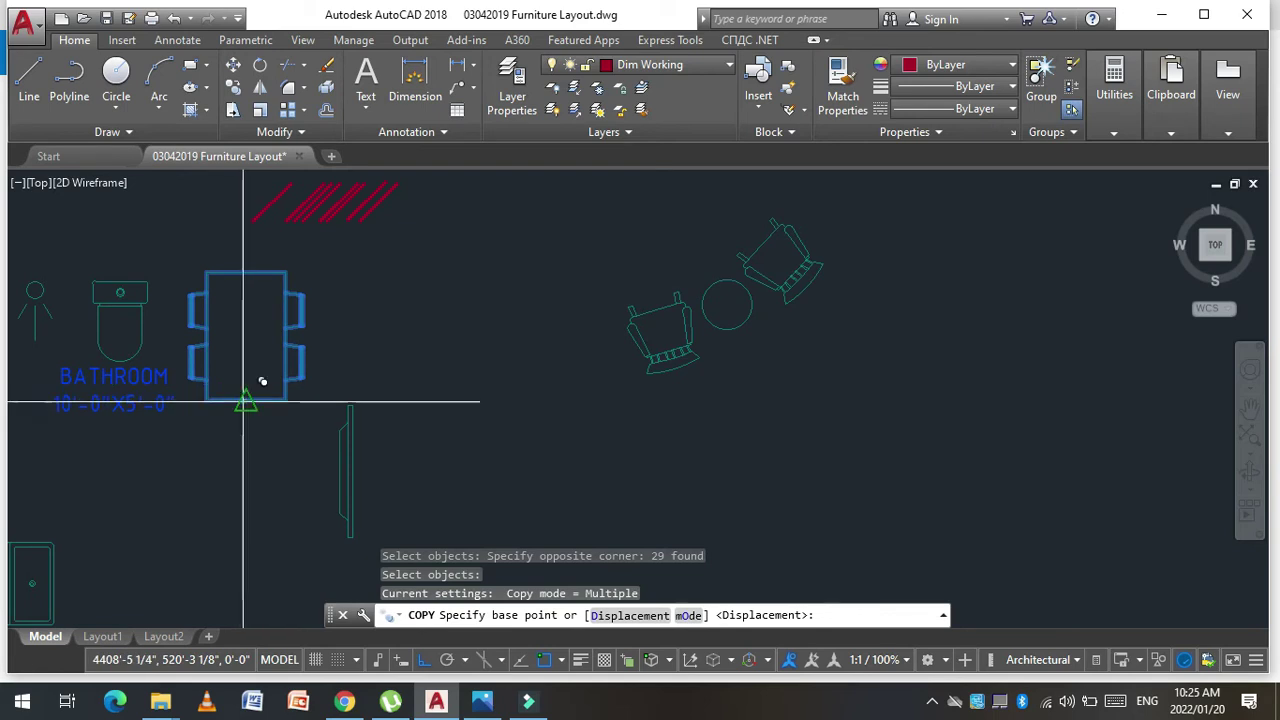
{"action": "left_click", "coordinate": [243, 402]}
{"action": "scroll", "coordinate": [190, 220], "scroll_direction": "down", "scroll_amount": 5}
{"action": "scroll", "coordinate": [314, 280], "scroll_direction": "up", "scroll_amount": 3}
{"action": "scroll", "coordinate": [320, 330], "scroll_direction": "up", "scroll_amount": 3}
{"action": "scroll", "coordinate": [321, 350], "scroll_direction": "up", "scroll_amount": 1}
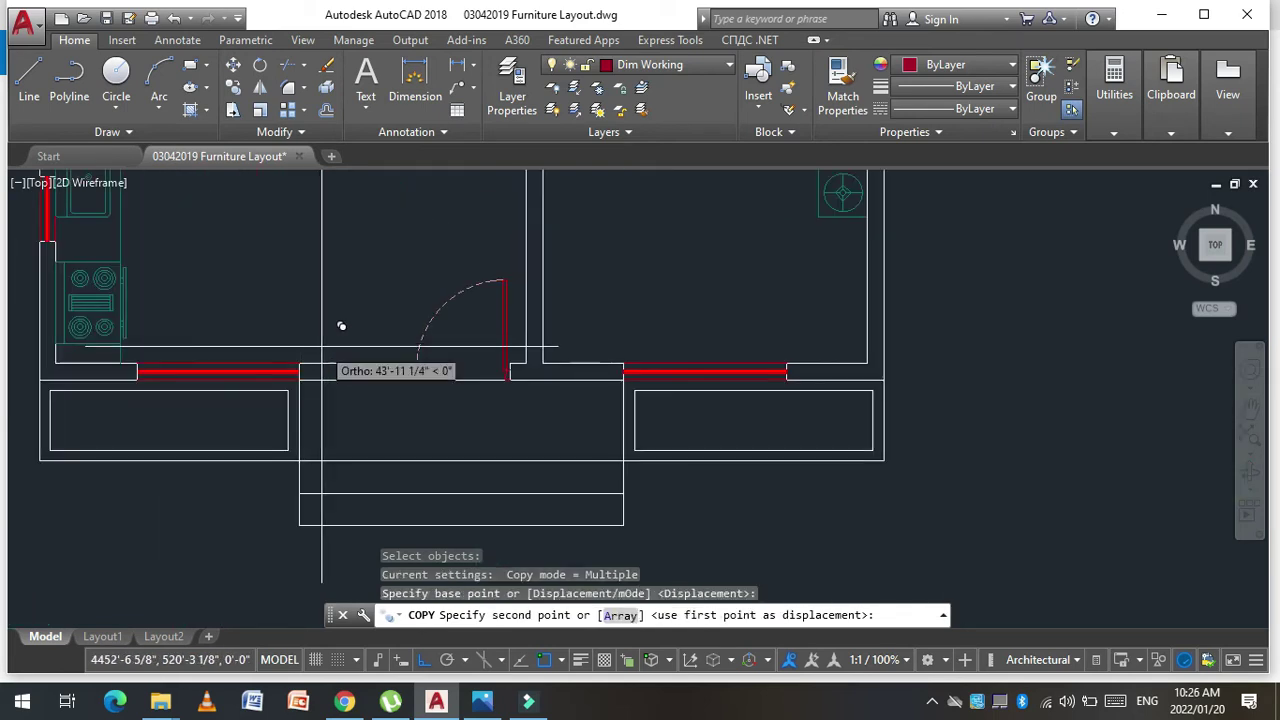
{"action": "left_click", "coordinate": [356, 362]}
{"action": "scroll", "coordinate": [414, 306], "scroll_direction": "down", "scroll_amount": 3}
{"action": "scroll", "coordinate": [300, 340], "scroll_direction": "up", "scroll_amount": 2}
{"action": "key", "text": "Escape"}
{"action": "key", "text": "Escape"}
{"action": "key", "text": "Escape"}
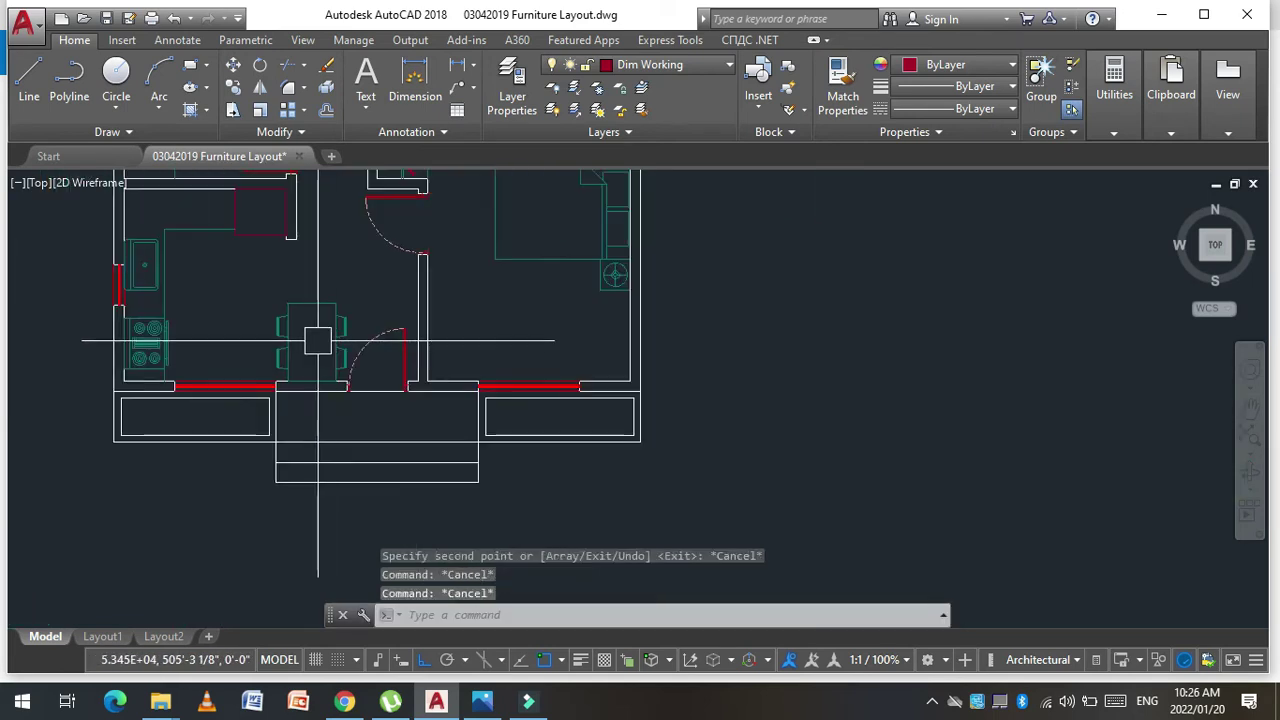
{"action": "key", "text": "Escape"}
Step: Move the copied table and chairs slightly left beside the cooktop
{"action": "scroll", "coordinate": [308, 342], "scroll_direction": "up", "scroll_amount": 3}
{"action": "type", "text": "m"}
{"action": "key", "text": "Return"}
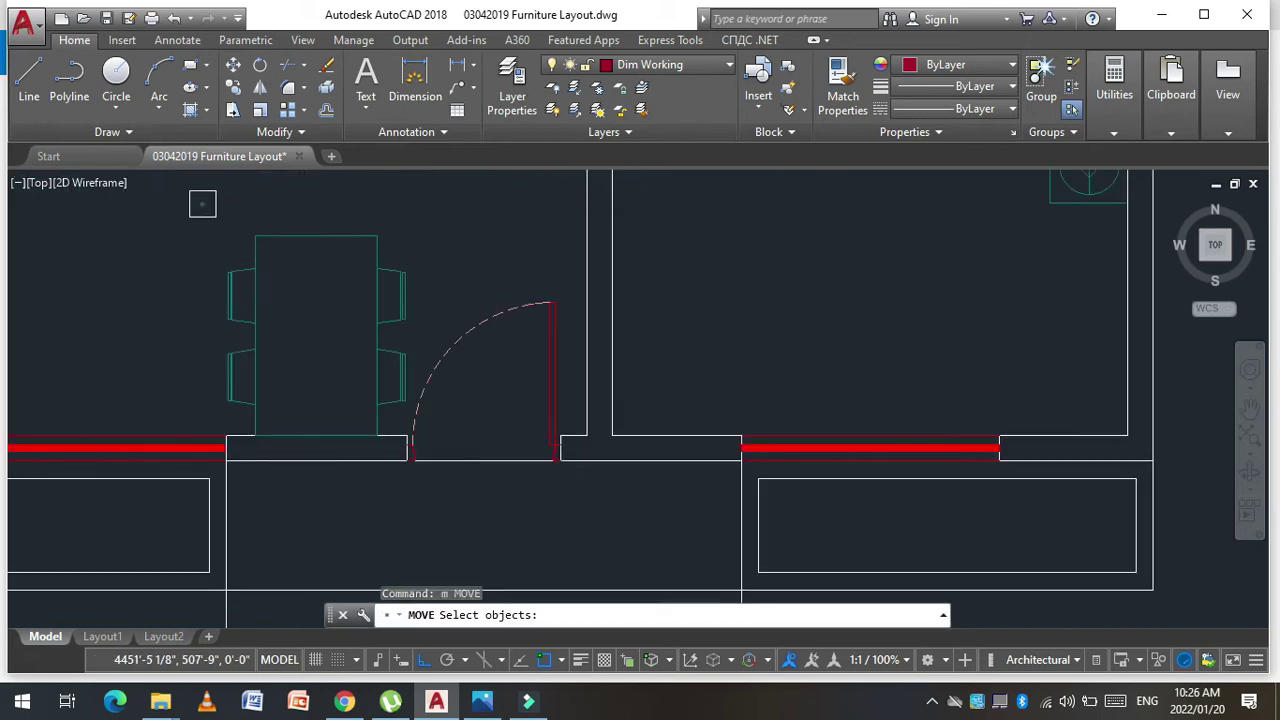
{"action": "left_click", "coordinate": [202, 204]}
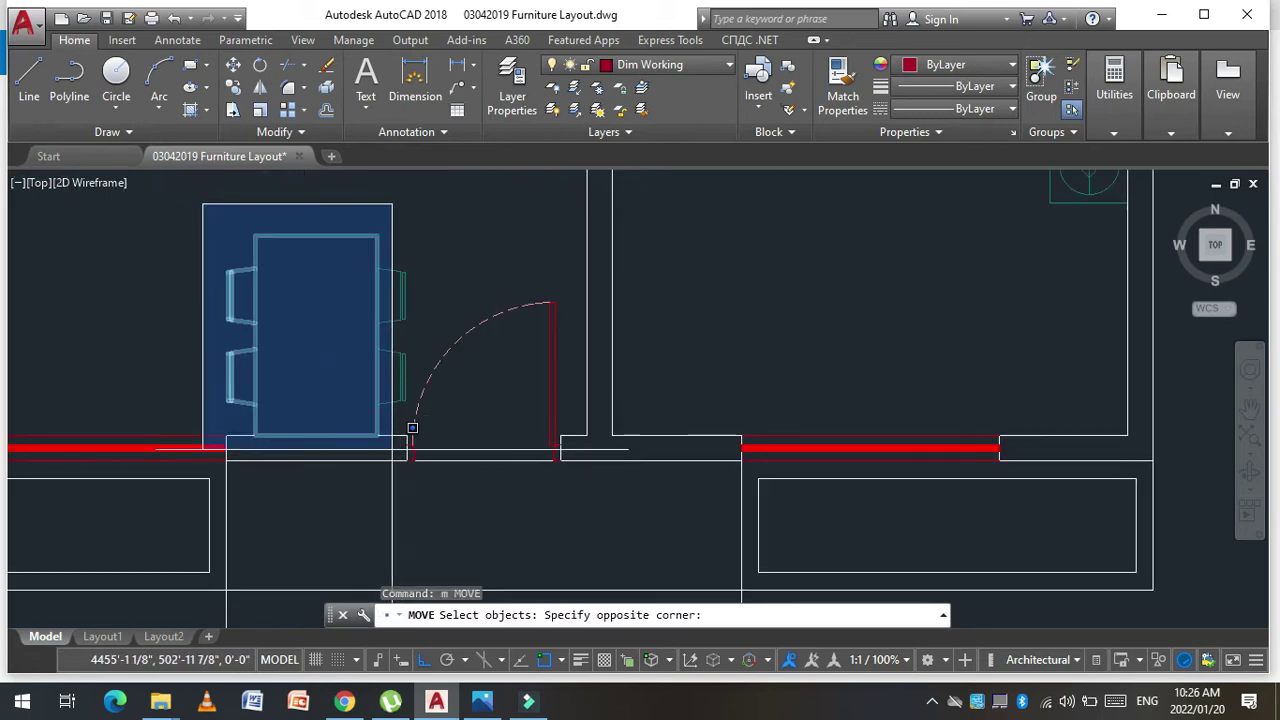
{"action": "left_click", "coordinate": [392, 448]}
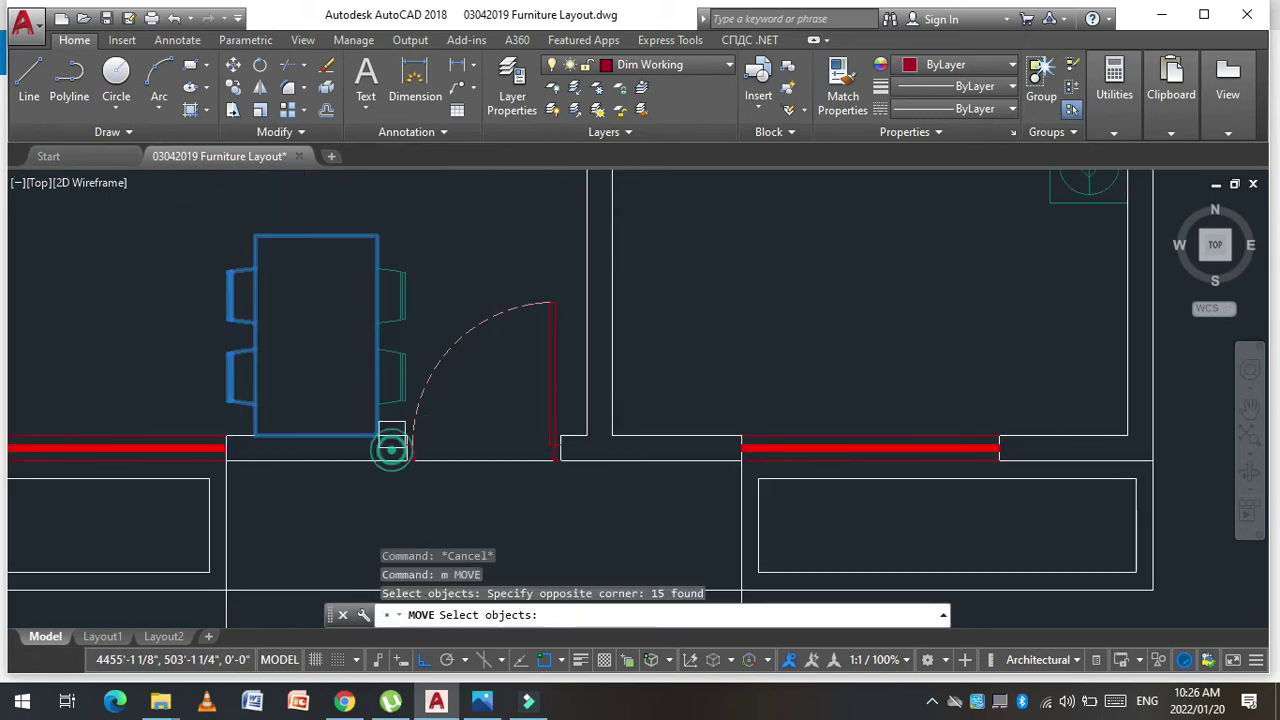
{"action": "left_click", "coordinate": [421, 245]}
{"action": "left_click", "coordinate": [351, 371]}
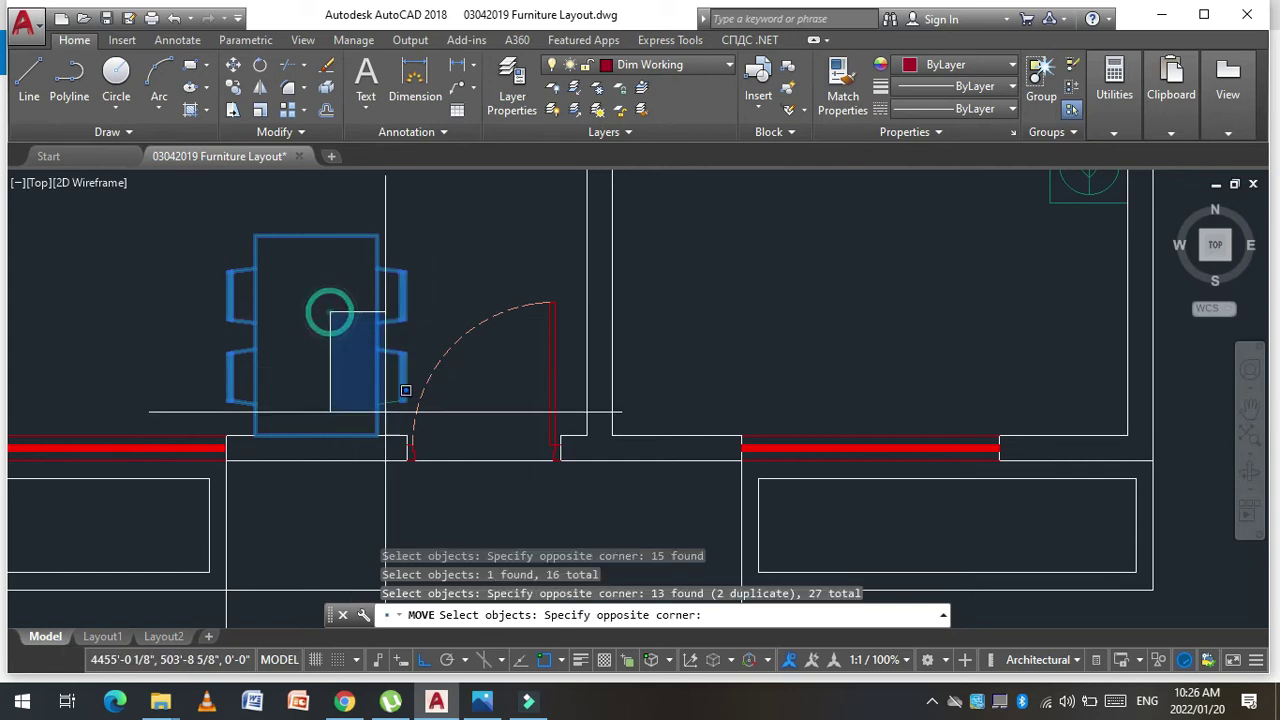
{"action": "left_click", "coordinate": [402, 421]}
{"action": "scroll", "coordinate": [376, 350], "scroll_direction": "down", "scroll_amount": 2}
{"action": "key", "text": "Return"}
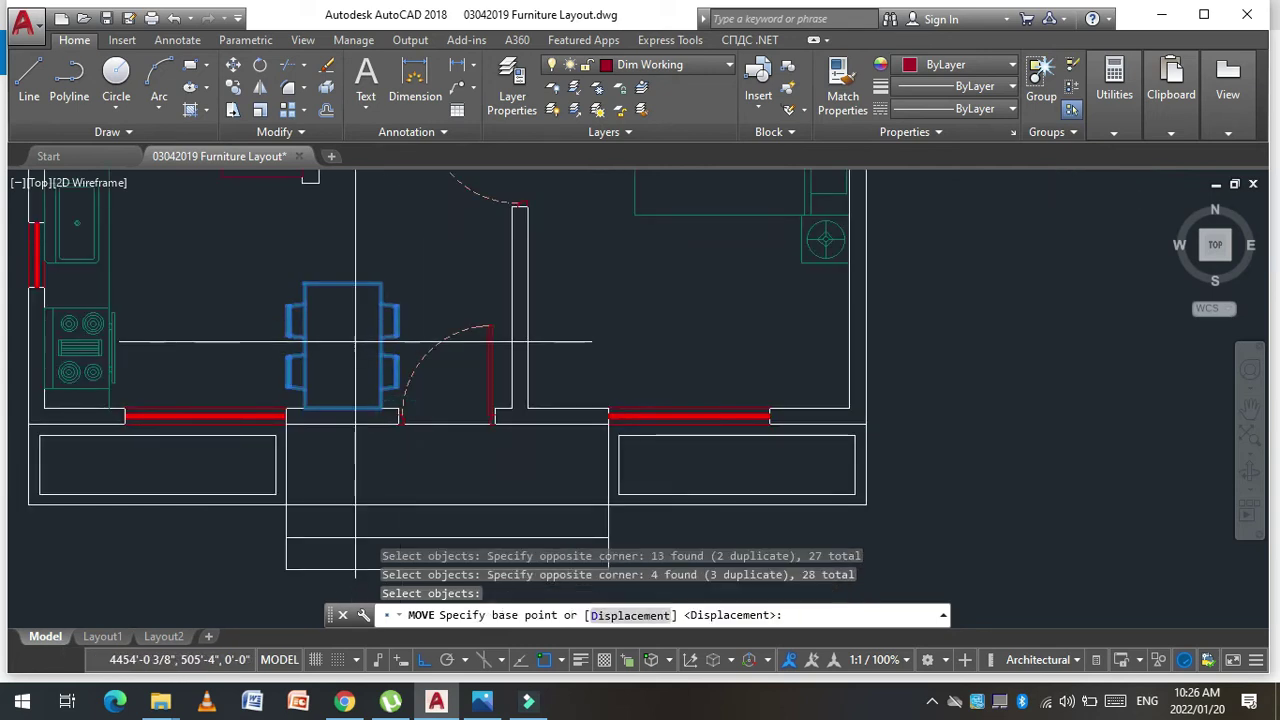
{"action": "left_click", "coordinate": [354, 343]}
{"action": "left_click", "coordinate": [335, 345]}
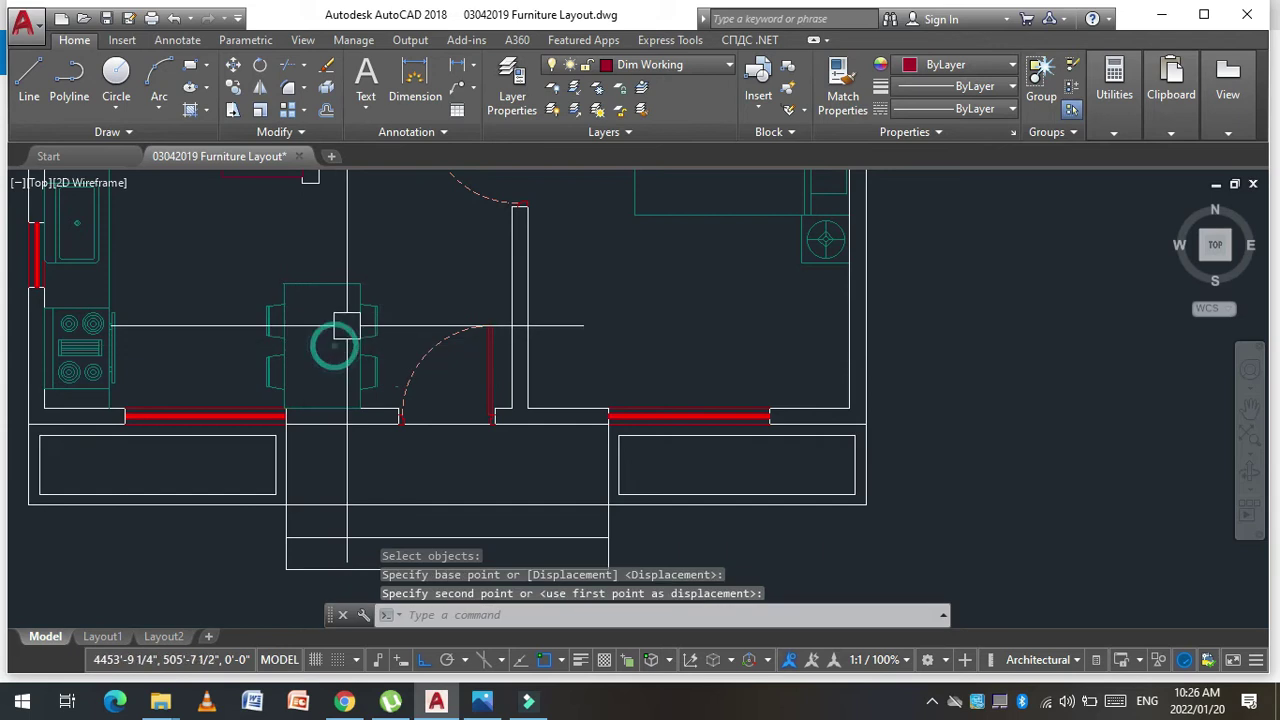
{"action": "scroll", "coordinate": [353, 331], "scroll_direction": "down", "scroll_amount": 2}
{"action": "scroll", "coordinate": [294, 300], "scroll_direction": "up", "scroll_amount": 2}
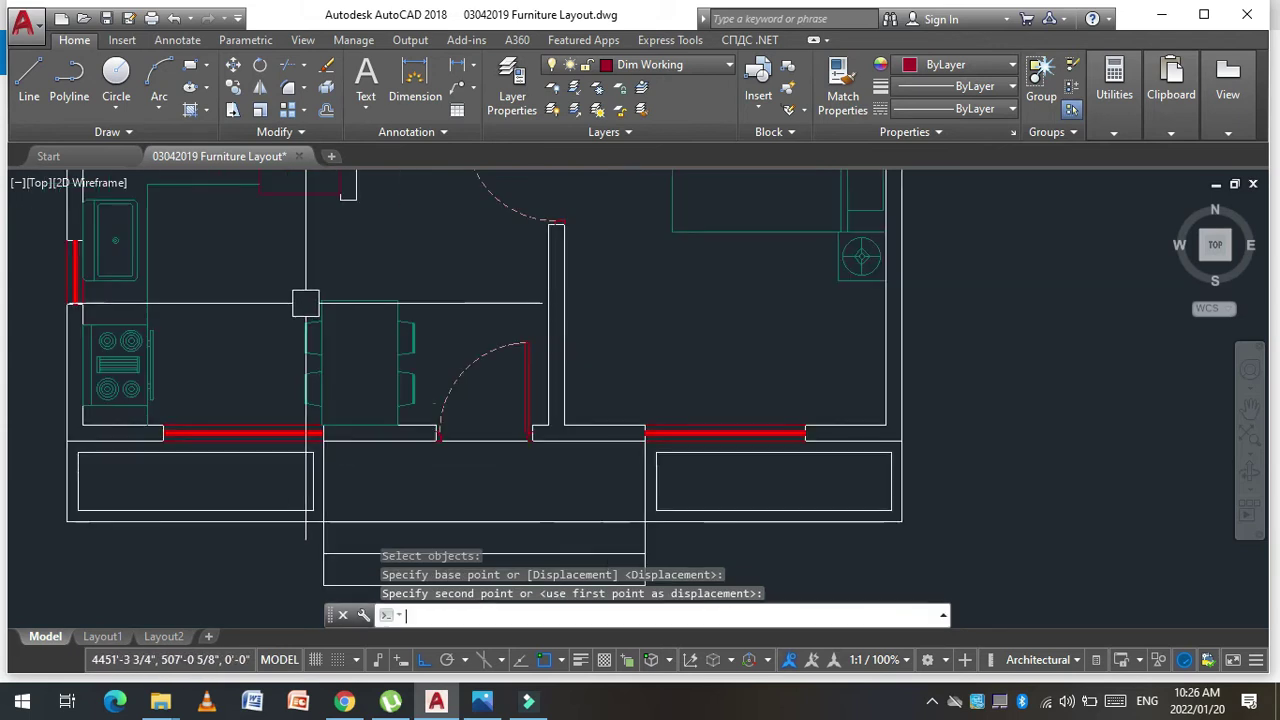
Step: Begin a second move of the table set, cancel it, and save the drawing
{"action": "key", "text": "Return"}
{"action": "left_click", "coordinate": [263, 252]}
{"action": "left_click", "coordinate": [445, 414]}
{"action": "key", "text": "Return"}
{"action": "left_click", "coordinate": [428, 237]}
{"action": "key", "text": "Escape"}
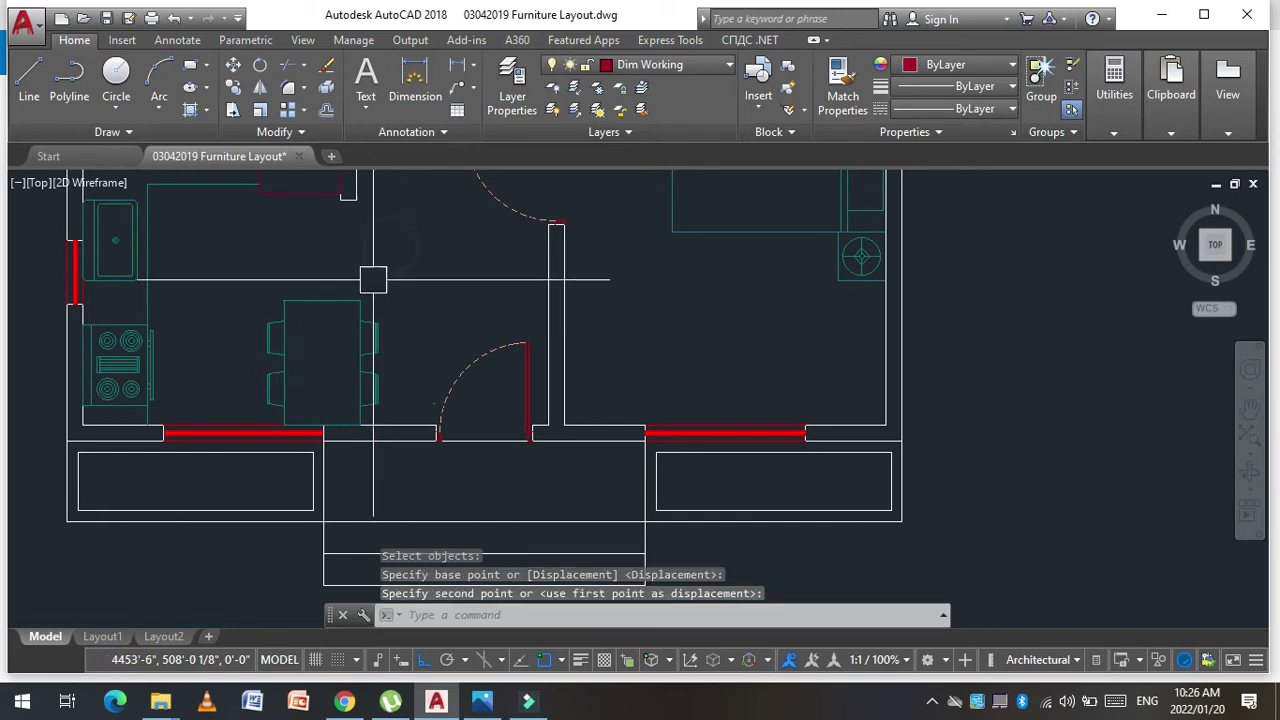
{"action": "scroll", "coordinate": [390, 335], "scroll_direction": "down", "scroll_amount": 2}
{"action": "key", "text": "Escape"}
{"action": "key", "text": "Escape"}
{"action": "key", "text": "Escape"}
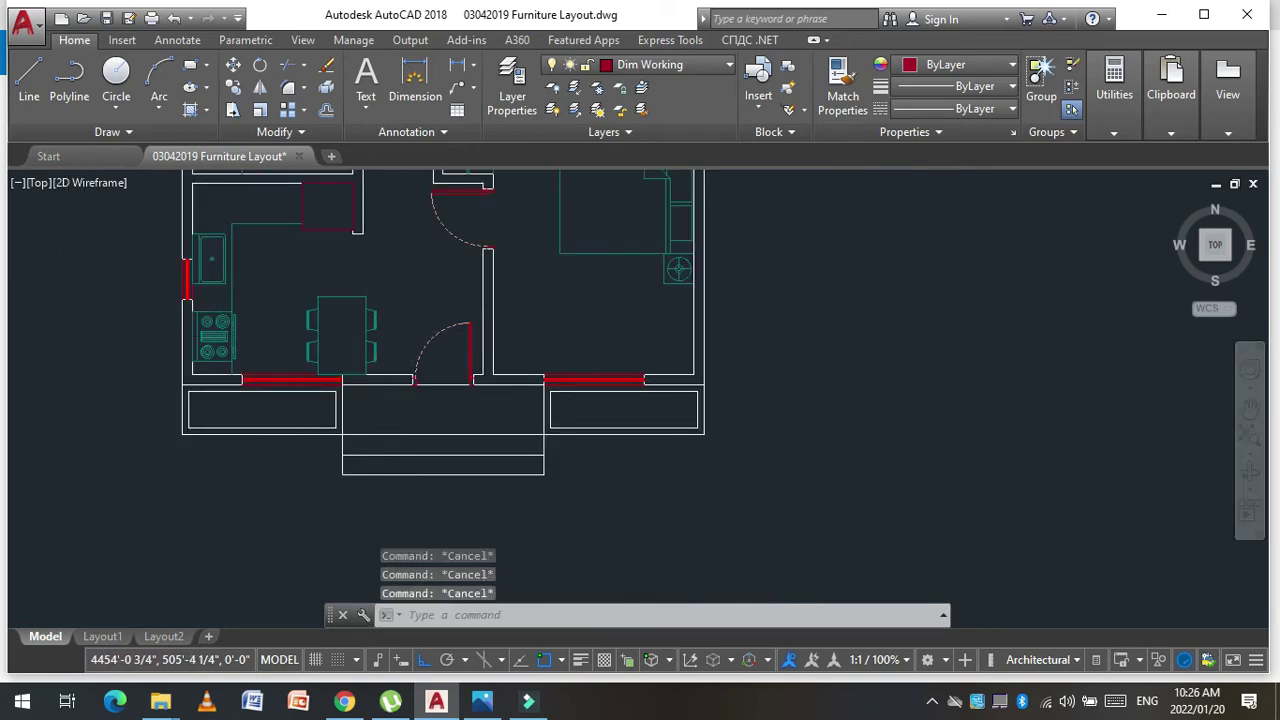
{"action": "key", "text": "ctrl+s"}
{"action": "scroll", "coordinate": [371, 309], "scroll_direction": "up", "scroll_amount": 1}
{"action": "scroll", "coordinate": [338, 243], "scroll_direction": "down", "scroll_amount": 1}
Step: Start Match Properties with the MA alias, cancel it, and save the drawing
{"action": "type", "text": "ma"}
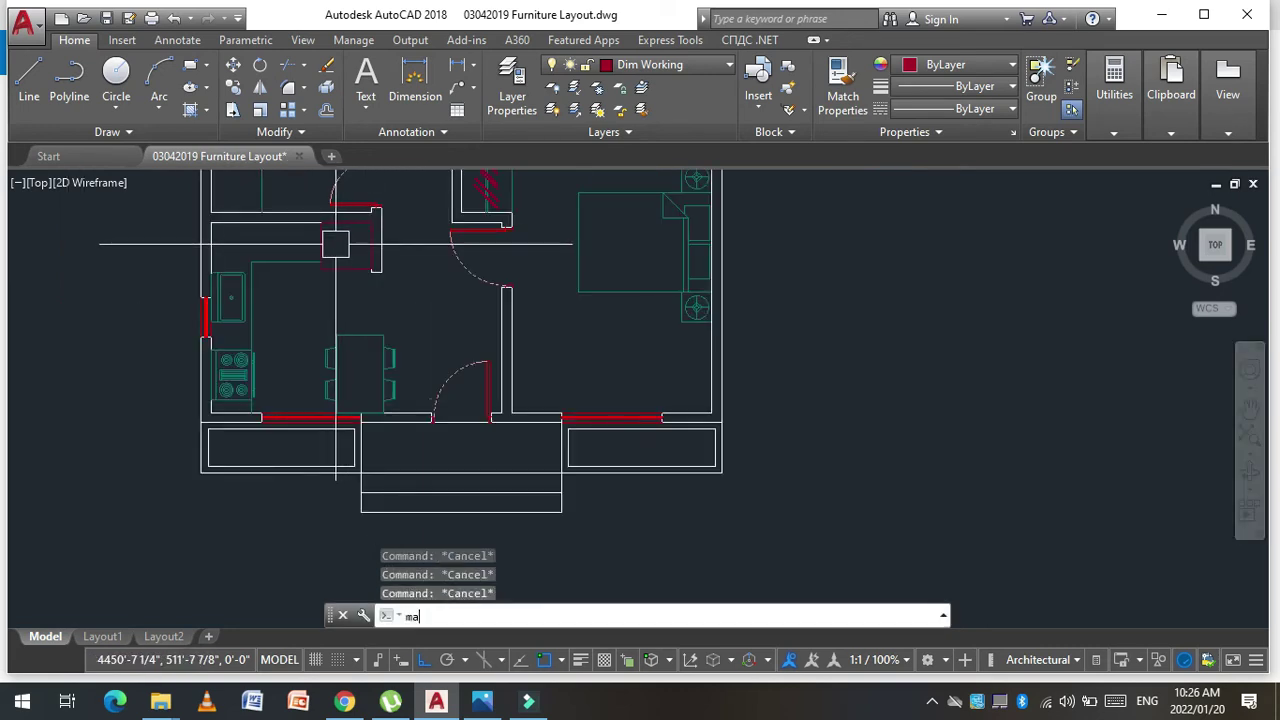
{"action": "key", "text": "Return"}
{"action": "scroll", "coordinate": [338, 243], "scroll_direction": "up", "scroll_amount": 2}
{"action": "left_click", "coordinate": [290, 272]}
{"action": "key", "text": "Escape"}
{"action": "key", "text": "Escape"}
{"action": "key", "text": "Escape"}
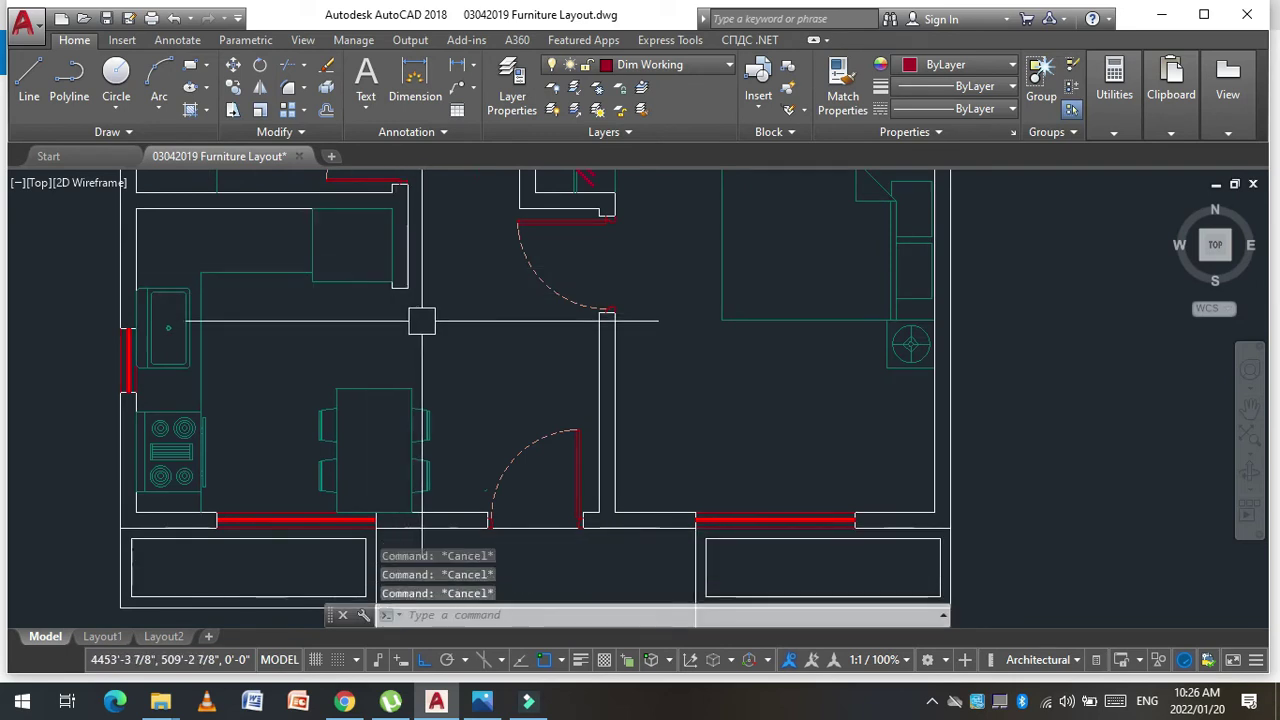
{"action": "scroll", "coordinate": [371, 277], "scroll_direction": "down", "scroll_amount": 3}
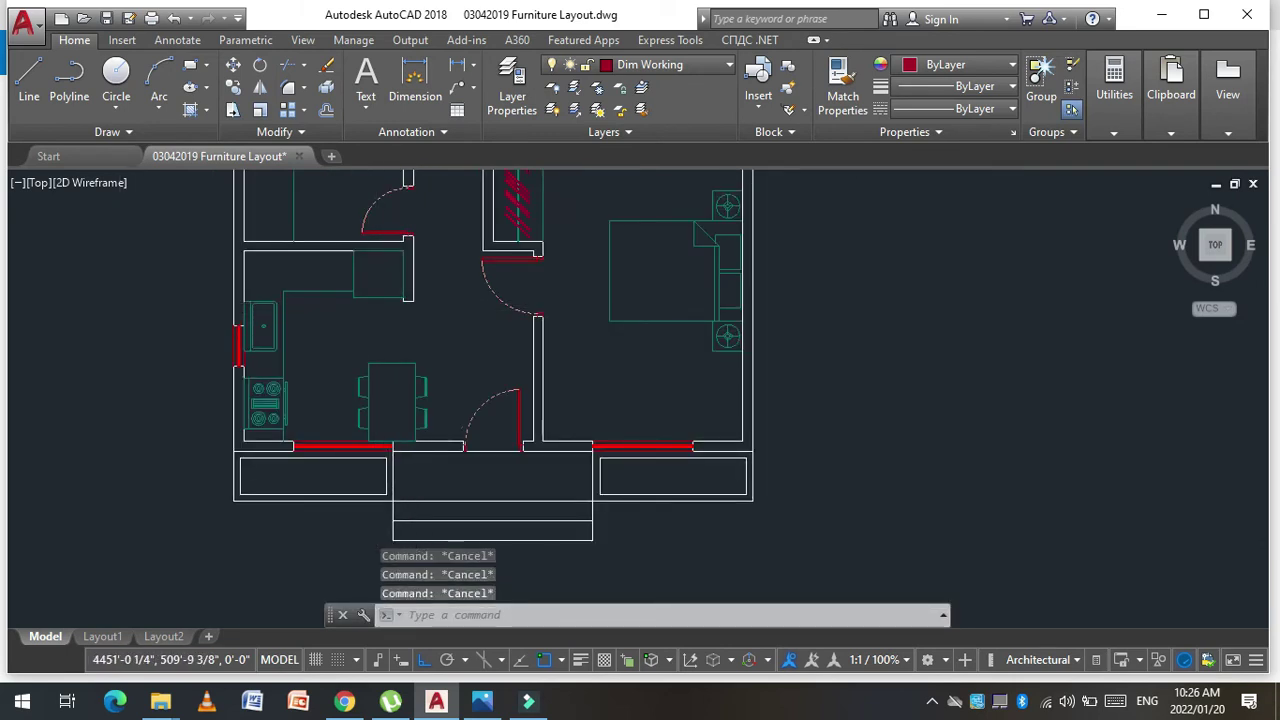
{"action": "key", "text": "ctrl+s"}
{"action": "scroll", "coordinate": [294, 251], "scroll_direction": "down", "scroll_amount": 3}
{"action": "scroll", "coordinate": [250, 248], "scroll_direction": "down", "scroll_amount": 2}
{"action": "scroll", "coordinate": [250, 248], "scroll_direction": "down", "scroll_amount": 2}
{"action": "scroll", "coordinate": [250, 248], "scroll_direction": "up", "scroll_amount": 4}
{"action": "scroll", "coordinate": [252, 244], "scroll_direction": "up", "scroll_amount": 2}
{"action": "scroll", "coordinate": [255, 238], "scroll_direction": "up", "scroll_amount": 1}
{"action": "key", "text": "Escape"}
{"action": "key", "text": "Escape"}
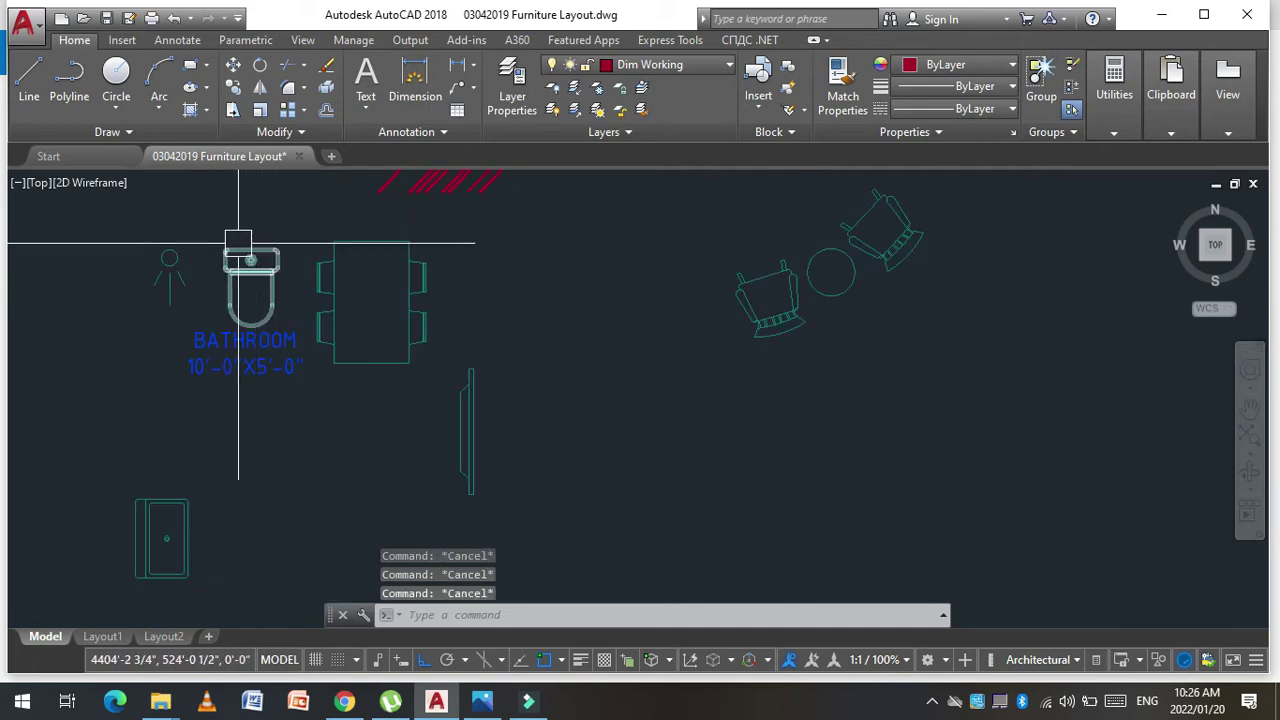
Step: Copy the light fixture (shower head) onto the bathroom's top wall
{"action": "type", "text": "co"}
{"action": "key", "text": "Return"}
{"action": "scroll", "coordinate": [230, 240], "scroll_direction": "up", "scroll_amount": 2}
{"action": "left_click", "coordinate": [175, 262]}
{"action": "left_click", "coordinate": [94, 329]}
{"action": "key", "text": "Return"}
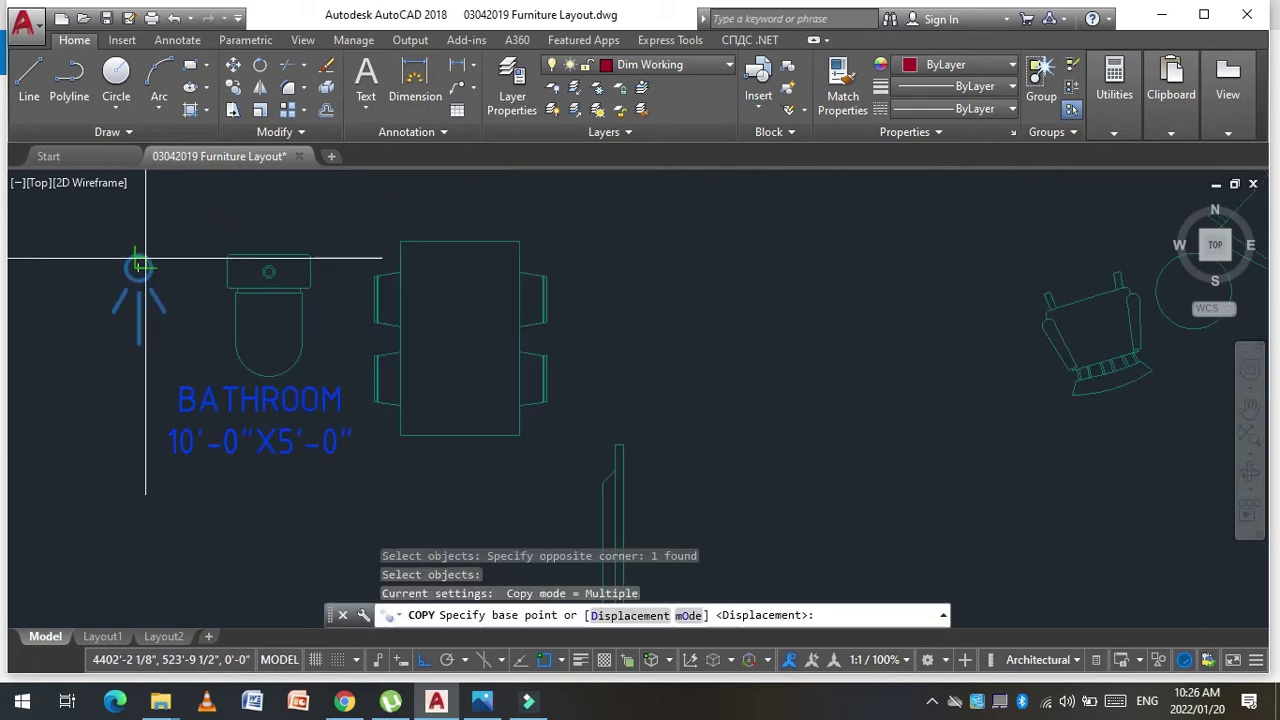
{"action": "left_click", "coordinate": [147, 244]}
{"action": "scroll", "coordinate": [250, 260], "scroll_direction": "down", "scroll_amount": 3}
{"action": "scroll", "coordinate": [640, 300], "scroll_direction": "up", "scroll_amount": 2}
{"action": "scroll", "coordinate": [740, 309], "scroll_direction": "up", "scroll_amount": 2}
{"action": "scroll", "coordinate": [740, 309], "scroll_direction": "up", "scroll_amount": 2}
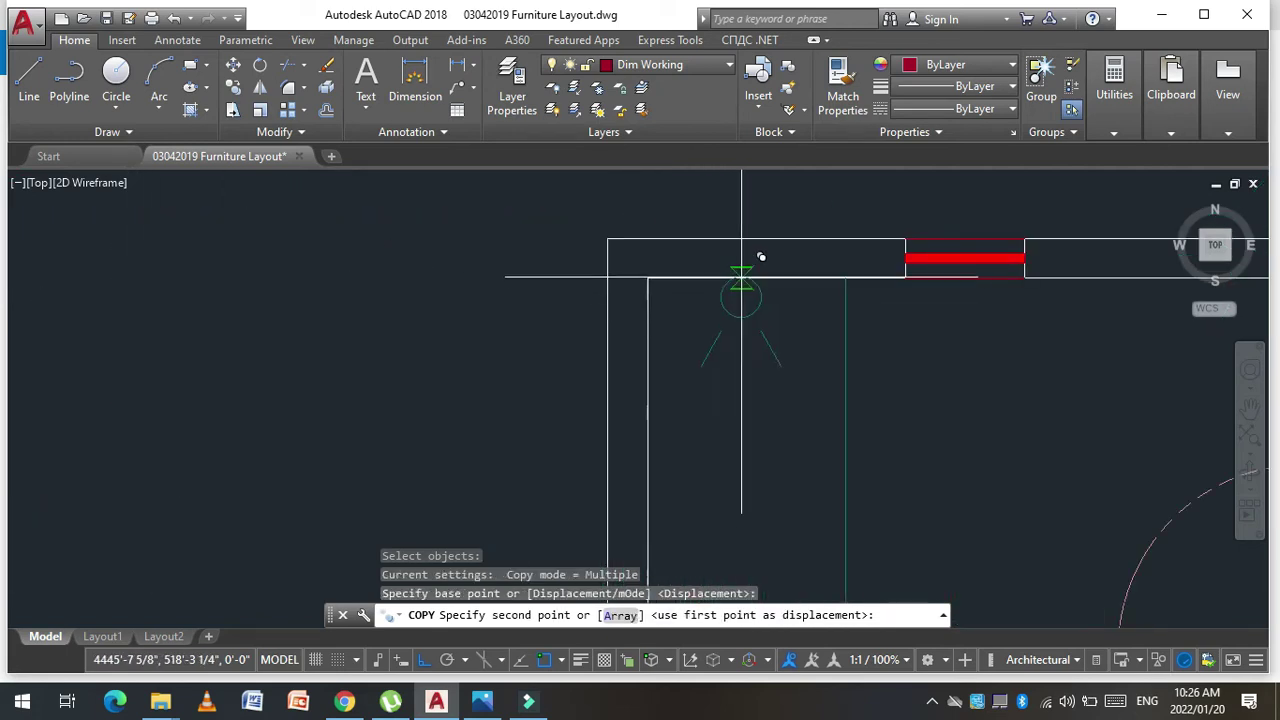
{"action": "left_click", "coordinate": [740, 277]}
{"action": "scroll", "coordinate": [420, 277], "scroll_direction": "down", "scroll_amount": 4}
{"action": "key", "text": "Escape"}
{"action": "key", "text": "Escape"}
{"action": "scroll", "coordinate": [400, 251], "scroll_direction": "down", "scroll_amount": 2}
{"action": "scroll", "coordinate": [129, 257], "scroll_direction": "up", "scroll_amount": 2}
{"action": "scroll", "coordinate": [170, 250], "scroll_direction": "up", "scroll_amount": 2}
{"action": "scroll", "coordinate": [204, 244], "scroll_direction": "up", "scroll_amount": 2}
{"action": "key", "text": "Escape"}
{"action": "key", "text": "Escape"}
Step: Copy the toilet into the bathroom against its top wall
{"action": "type", "text": "co"}
{"action": "key", "text": "Return"}
{"action": "left_click", "coordinate": [257, 194]}
{"action": "left_click", "coordinate": [200, 268]}
{"action": "key", "text": "Return"}
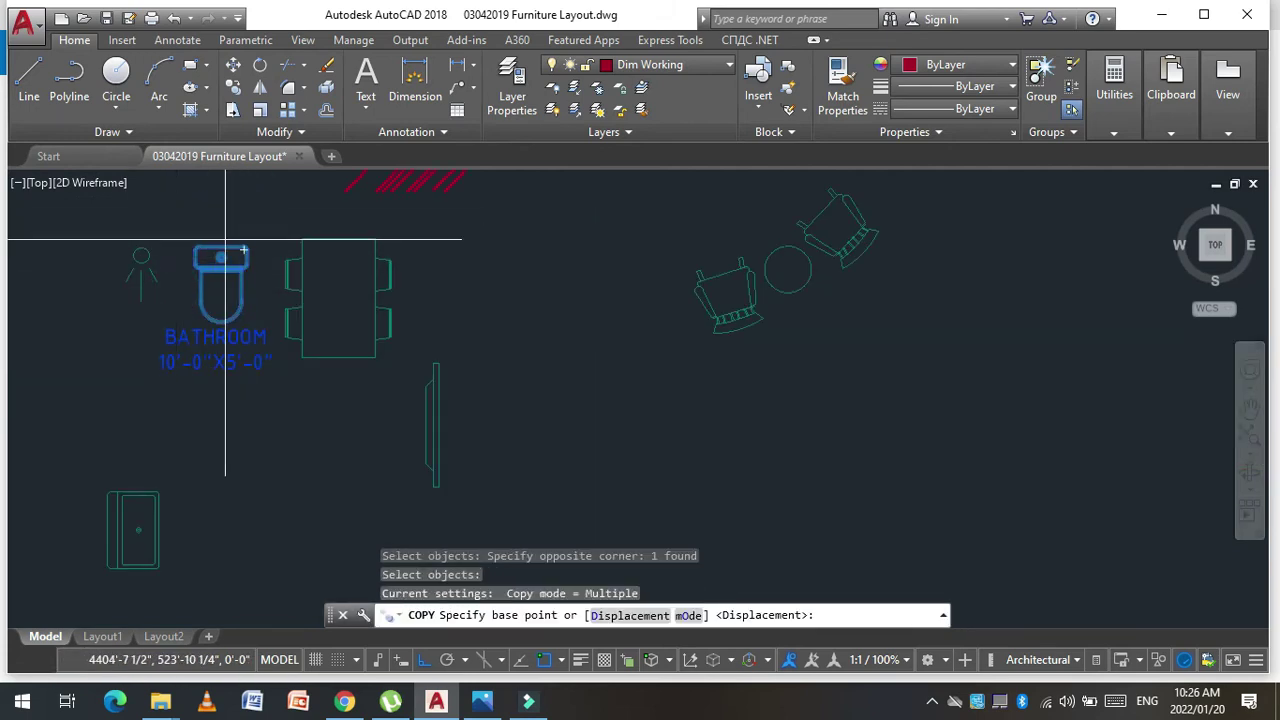
{"action": "left_click", "coordinate": [200, 243]}
{"action": "scroll", "coordinate": [195, 248], "scroll_direction": "down", "scroll_amount": 4}
{"action": "scroll", "coordinate": [190, 250], "scroll_direction": "down", "scroll_amount": 2}
{"action": "scroll", "coordinate": [440, 320], "scroll_direction": "up", "scroll_amount": 4}
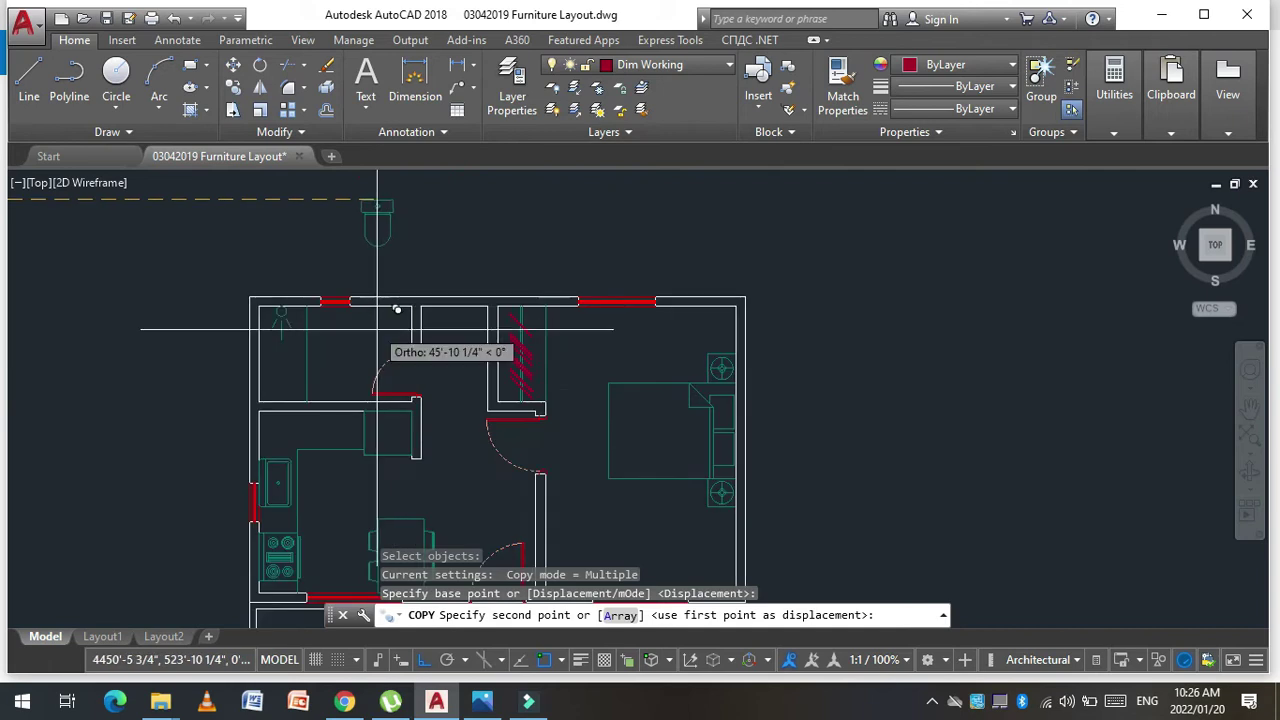
{"action": "scroll", "coordinate": [345, 340], "scroll_direction": "up", "scroll_amount": 2}
{"action": "scroll", "coordinate": [365, 300], "scroll_direction": "up", "scroll_amount": 2}
{"action": "left_click", "coordinate": [380, 225]}
{"action": "scroll", "coordinate": [214, 271], "scroll_direction": "down", "scroll_amount": 3}
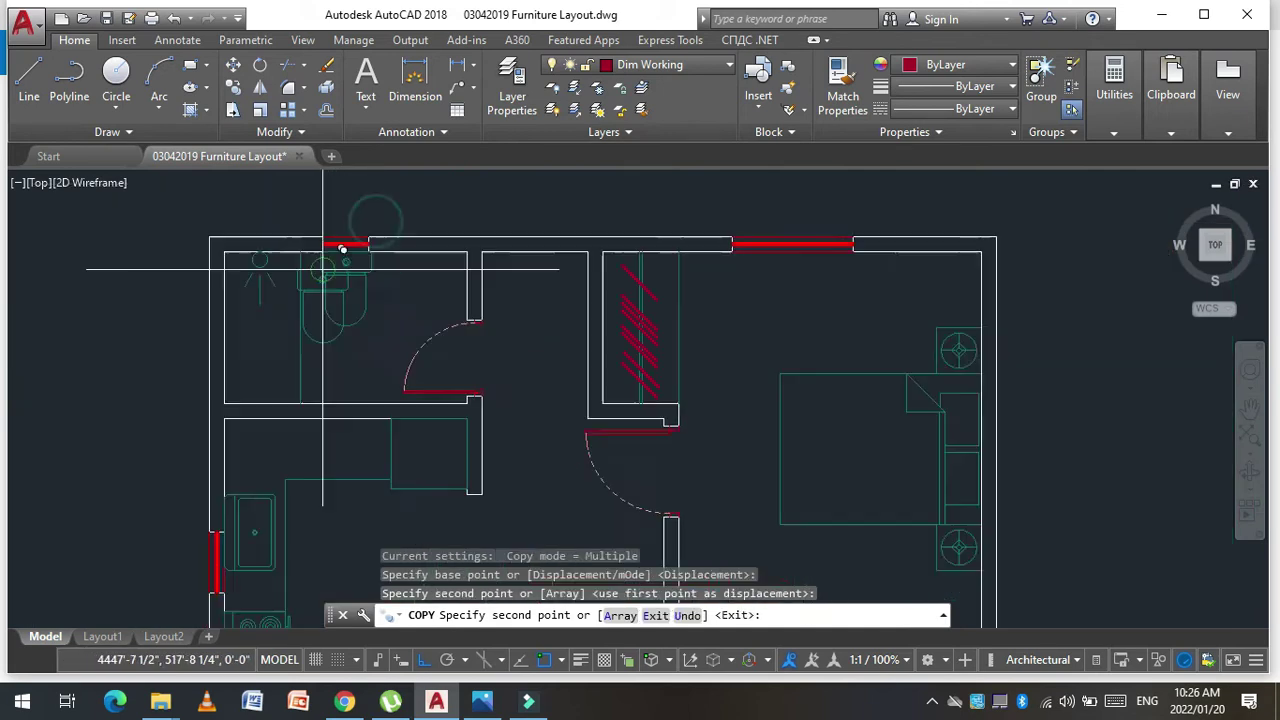
{"action": "key", "text": "Escape"}
{"action": "key", "text": "Escape"}
{"action": "scroll", "coordinate": [428, 228], "scroll_direction": "down", "scroll_amount": 2}
{"action": "key", "text": "Escape"}
{"action": "key", "text": "Escape"}
{"action": "scroll", "coordinate": [222, 342], "scroll_direction": "up", "scroll_amount": 3}
{"action": "scroll", "coordinate": [222, 342], "scroll_direction": "up", "scroll_amount": 2}
Step: Start another copy and begin selecting the sink
{"action": "type", "text": "c"}
{"action": "key", "text": "Return"}
{"action": "left_click", "coordinate": [149, 271]}
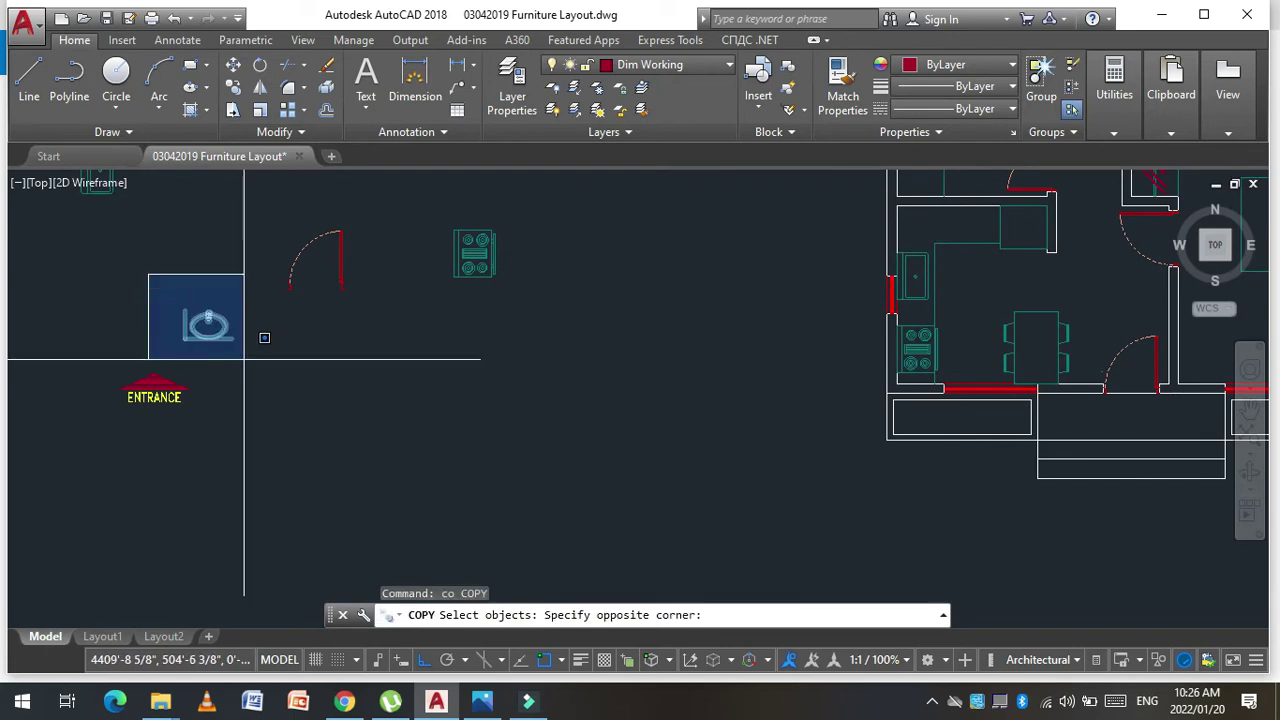
Step: Copy the sink symbol and place the copy in the bathroom beside the toilet
{"action": "left_click", "coordinate": [263, 334]}
{"action": "key", "text": "Return"}
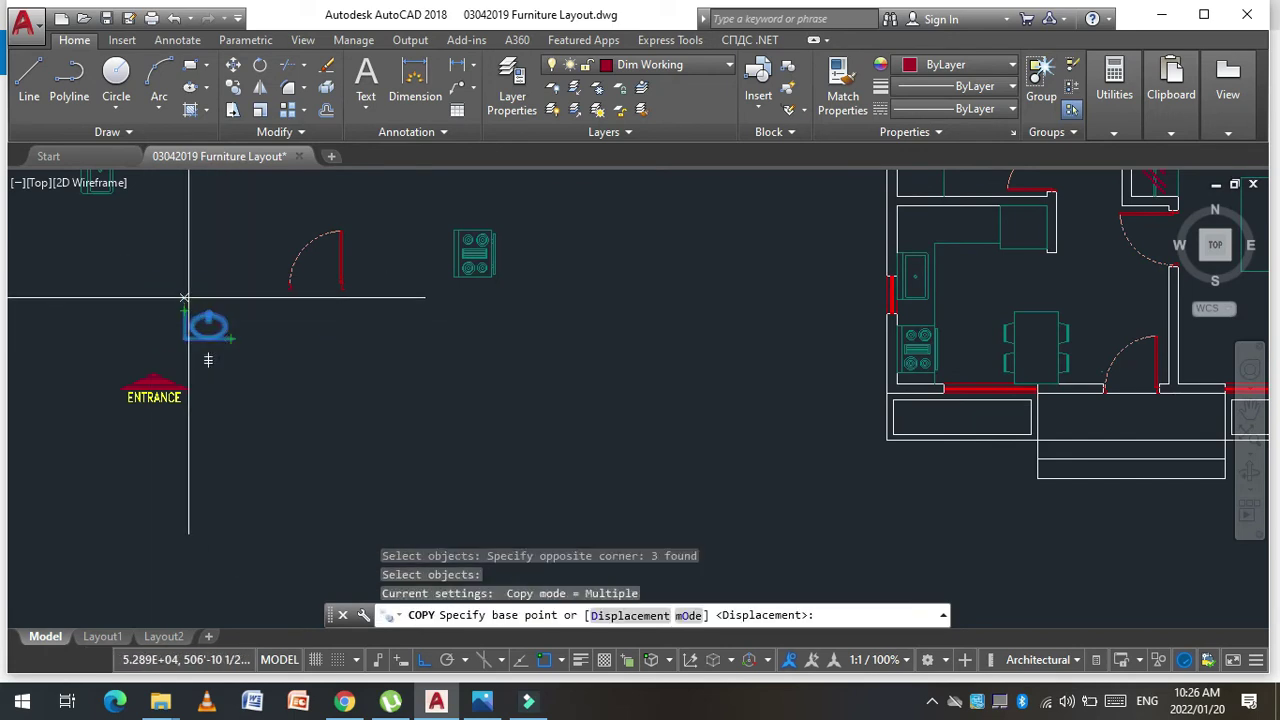
{"action": "left_click", "coordinate": [184, 309]}
{"action": "scroll", "coordinate": [180, 312], "scroll_direction": "down", "scroll_amount": 3}
{"action": "scroll", "coordinate": [277, 309], "scroll_direction": "up", "scroll_amount": 2}
{"action": "scroll", "coordinate": [277, 309], "scroll_direction": "up", "scroll_amount": 3}
{"action": "scroll", "coordinate": [283, 245], "scroll_direction": "up", "scroll_amount": 2}
{"action": "scroll", "coordinate": [276, 262], "scroll_direction": "up", "scroll_amount": 2}
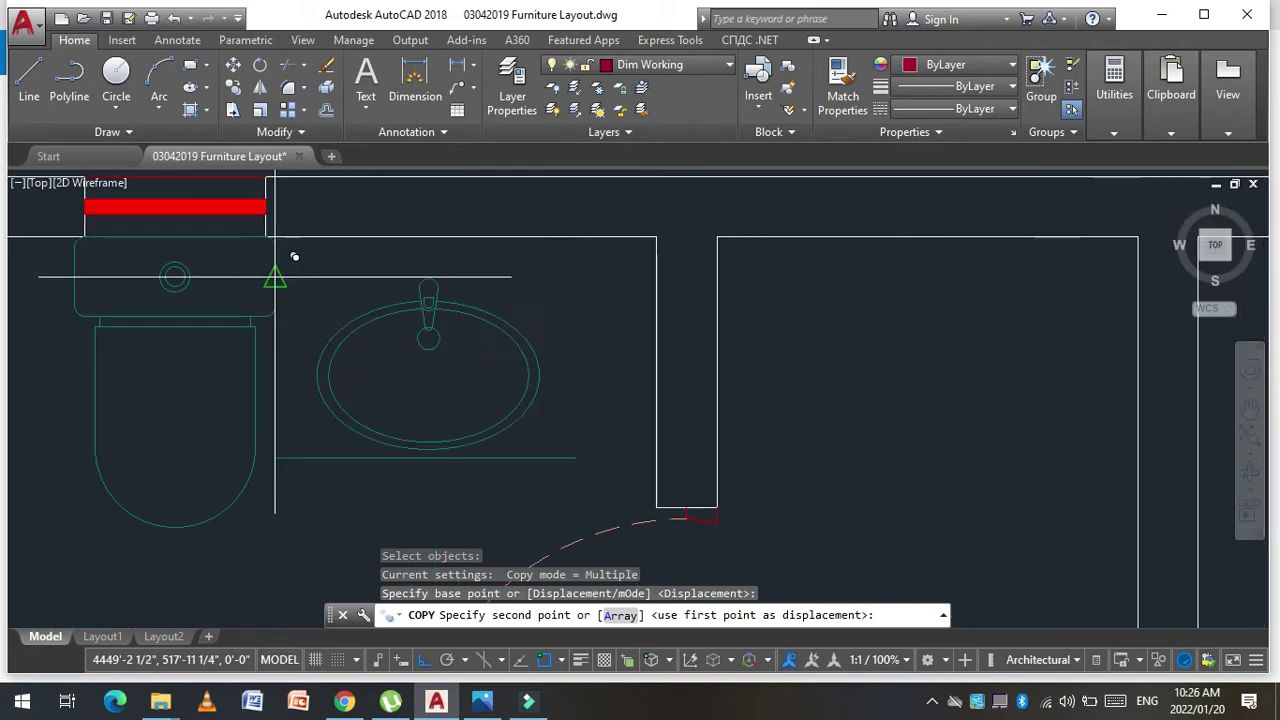
{"action": "left_click", "coordinate": [331, 237]}
{"action": "key", "text": "Escape"}
{"action": "key", "text": "Escape"}
{"action": "key", "text": "Escape"}
{"action": "scroll", "coordinate": [443, 266], "scroll_direction": "down", "scroll_amount": 4}
{"action": "scroll", "coordinate": [389, 316], "scroll_direction": "up", "scroll_amount": 2}
{"action": "scroll", "coordinate": [388, 317], "scroll_direction": "up", "scroll_amount": 1}
Step: Shift the copied sink and its vanity counter into final position along the bathroom's top wall
{"action": "key", "text": "Return"}
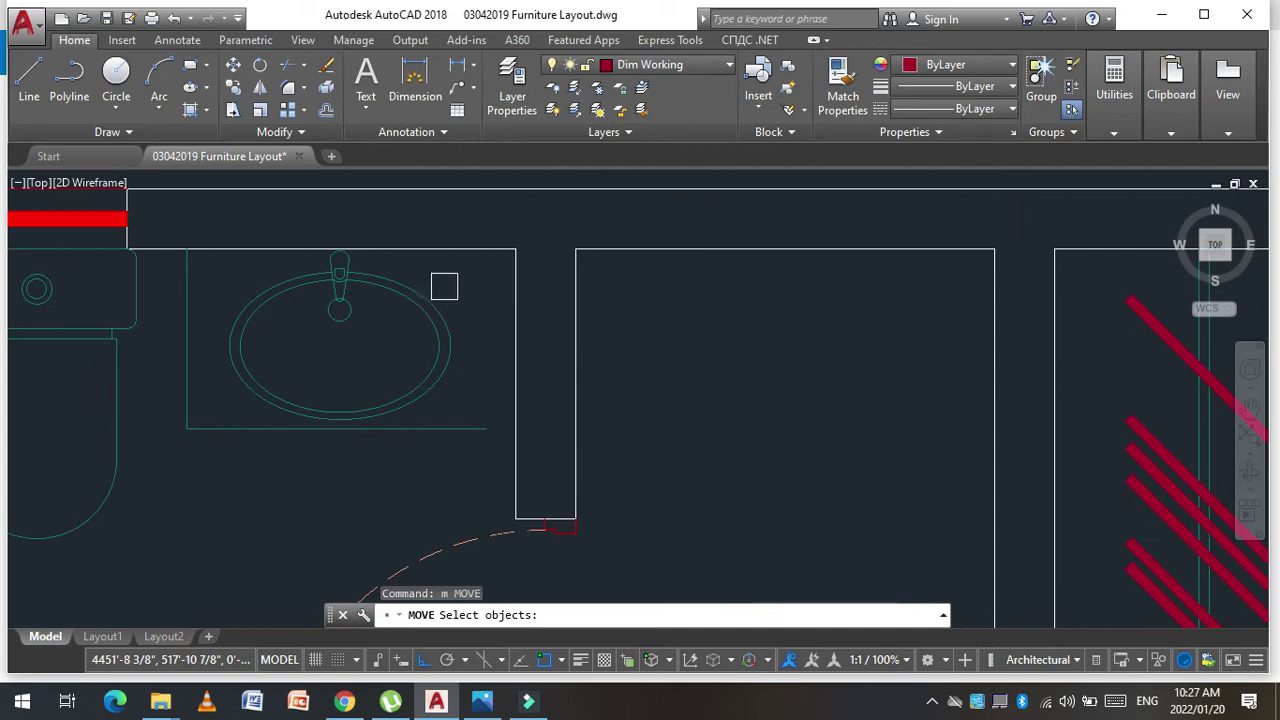
{"action": "left_click", "coordinate": [451, 271]}
{"action": "left_click", "coordinate": [183, 460]}
{"action": "left_click", "coordinate": [189, 358]}
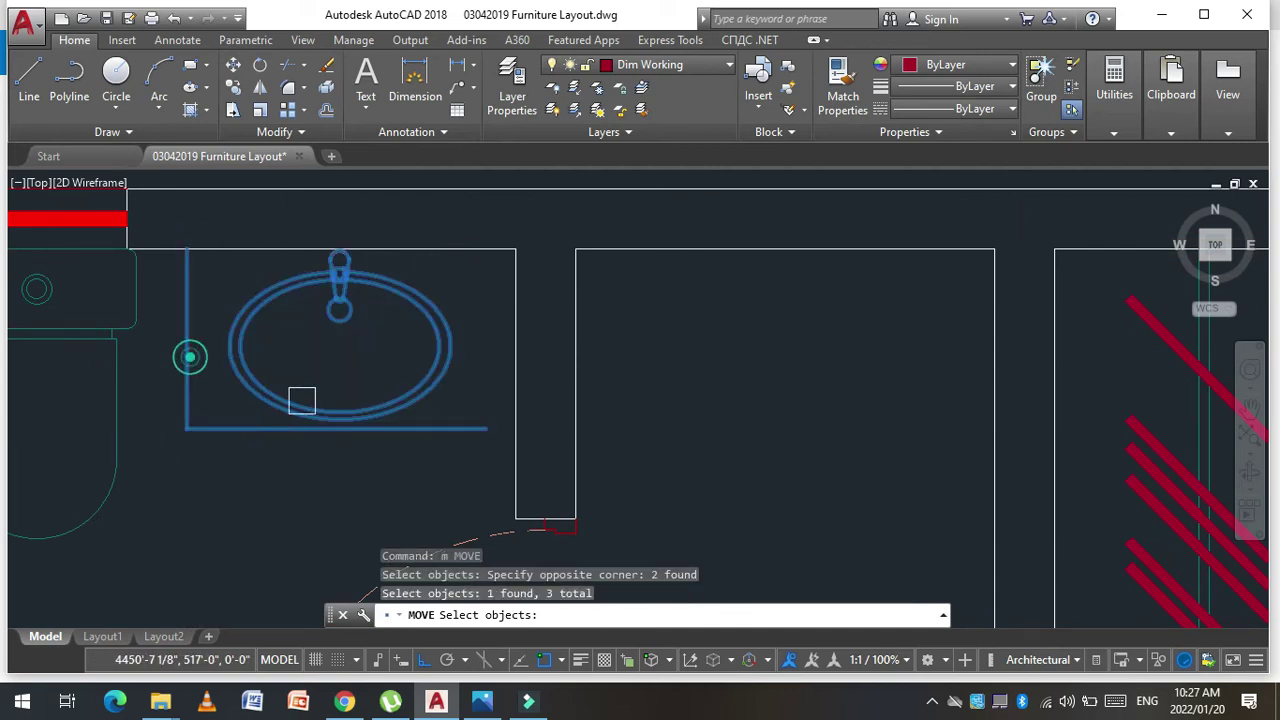
{"action": "key", "text": "Return"}
{"action": "scroll", "coordinate": [480, 423], "scroll_direction": "up", "scroll_amount": 2}
{"action": "left_click", "coordinate": [480, 419]}
{"action": "left_click", "coordinate": [530, 421]}
{"action": "scroll", "coordinate": [530, 421], "scroll_direction": "down", "scroll_amount": 3}
{"action": "key", "text": "Escape"}
{"action": "key", "text": "Escape"}
{"action": "key", "text": "Escape"}
{"action": "scroll", "coordinate": [544, 312], "scroll_direction": "down", "scroll_amount": 2}
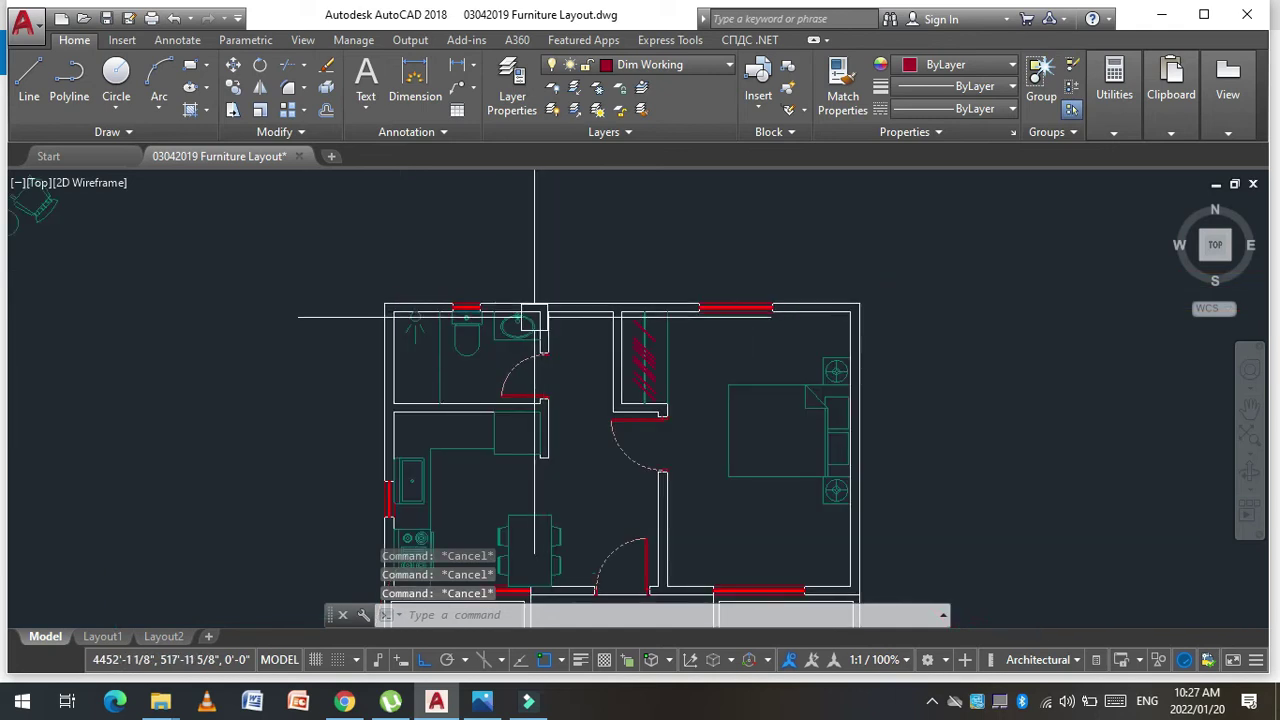
{"action": "scroll", "coordinate": [517, 346], "scroll_direction": "down", "scroll_amount": 2}
{"action": "scroll", "coordinate": [491, 357], "scroll_direction": "down", "scroll_amount": 1}
{"action": "scroll", "coordinate": [343, 363], "scroll_direction": "down", "scroll_amount": 1}
{"action": "scroll", "coordinate": [339, 308], "scroll_direction": "up", "scroll_amount": 2}
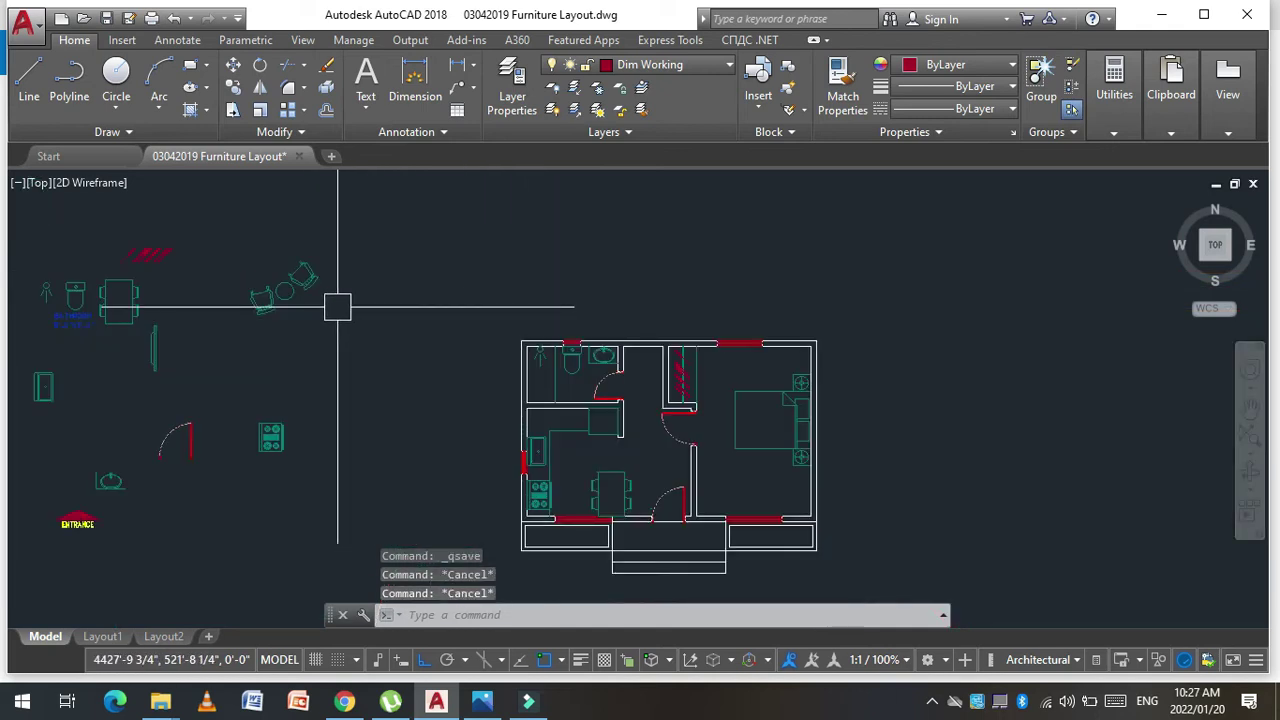
{"action": "type", "text": "m"}
{"action": "key", "text": "Return"}
{"action": "scroll", "coordinate": [333, 308], "scroll_direction": "up", "scroll_amount": 2}
Step: Move the two armchairs and round side table into the lower-right front room
{"action": "left_click", "coordinate": [330, 235]}
{"action": "left_click", "coordinate": [169, 340]}
{"action": "key", "text": "Return"}
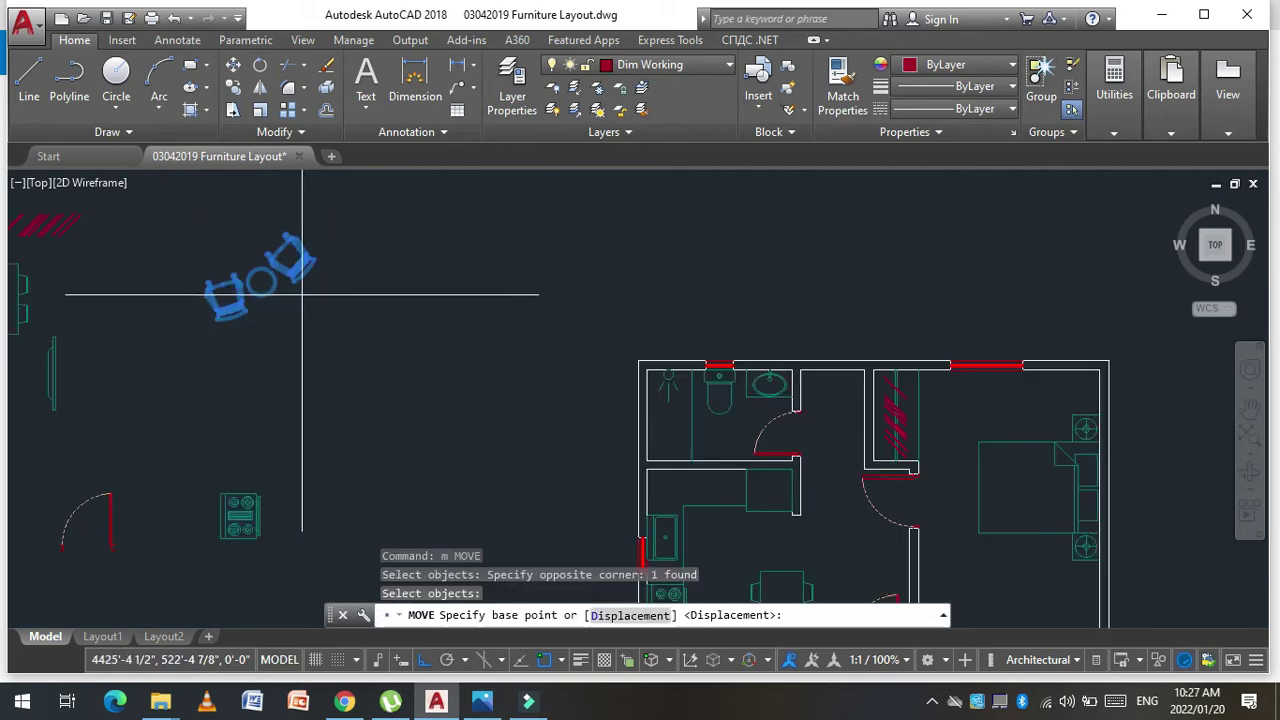
{"action": "left_click", "coordinate": [270, 290]}
{"action": "scroll", "coordinate": [443, 363], "scroll_direction": "down", "scroll_amount": 3}
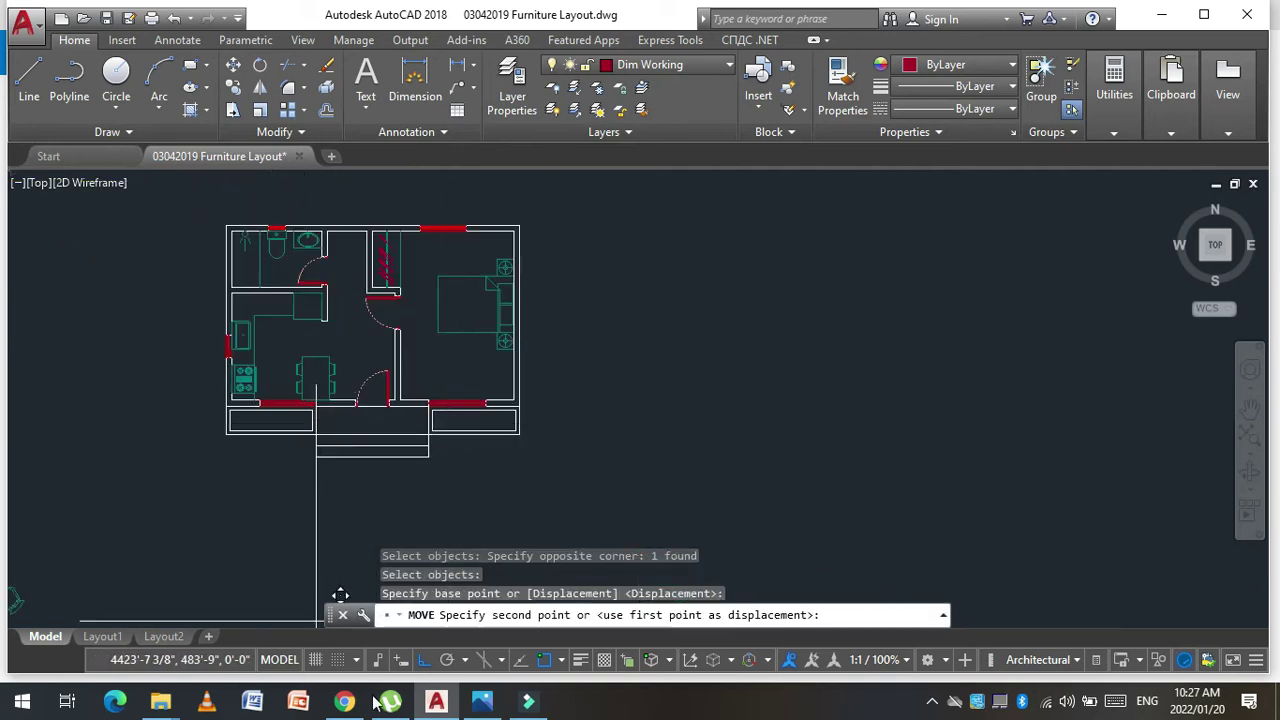
{"action": "scroll", "coordinate": [500, 371], "scroll_direction": "up", "scroll_amount": 3}
{"action": "scroll", "coordinate": [474, 343], "scroll_direction": "up", "scroll_amount": 2}
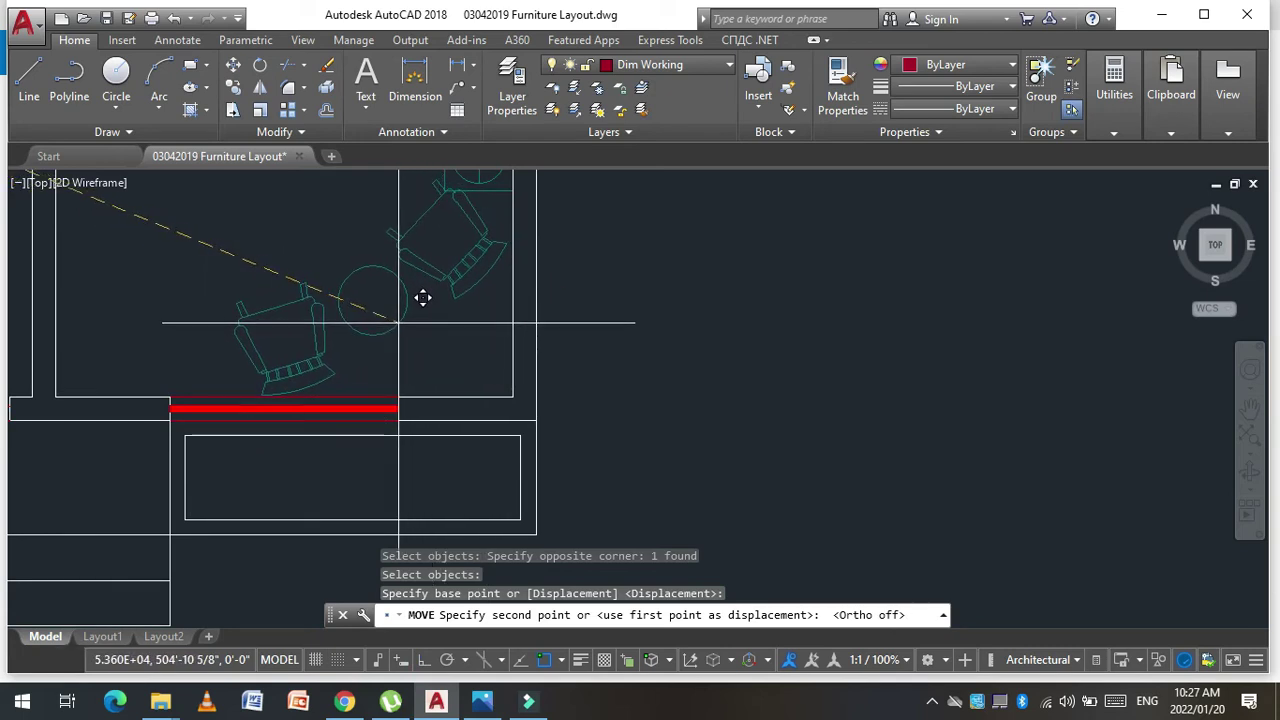
{"action": "left_click", "coordinate": [397, 347]}
{"action": "scroll", "coordinate": [397, 347], "scroll_direction": "down", "scroll_amount": 2}
{"action": "scroll", "coordinate": [437, 363], "scroll_direction": "down", "scroll_amount": 2}
{"action": "key", "text": "Escape"}
{"action": "key", "text": "Escape"}
{"action": "scroll", "coordinate": [400, 370], "scroll_direction": "up", "scroll_amount": 3}
Step: Select the bed for moving and pick a base point, then abandon the move
{"action": "key", "text": "Escape"}
{"action": "scroll", "coordinate": [401, 377], "scroll_direction": "up", "scroll_amount": 2}
{"action": "key", "text": "Return"}
{"action": "left_click", "coordinate": [323, 376]}
{"action": "key", "text": "Return"}
{"action": "left_click", "coordinate": [664, 435]}
{"action": "key", "text": "Escape"}
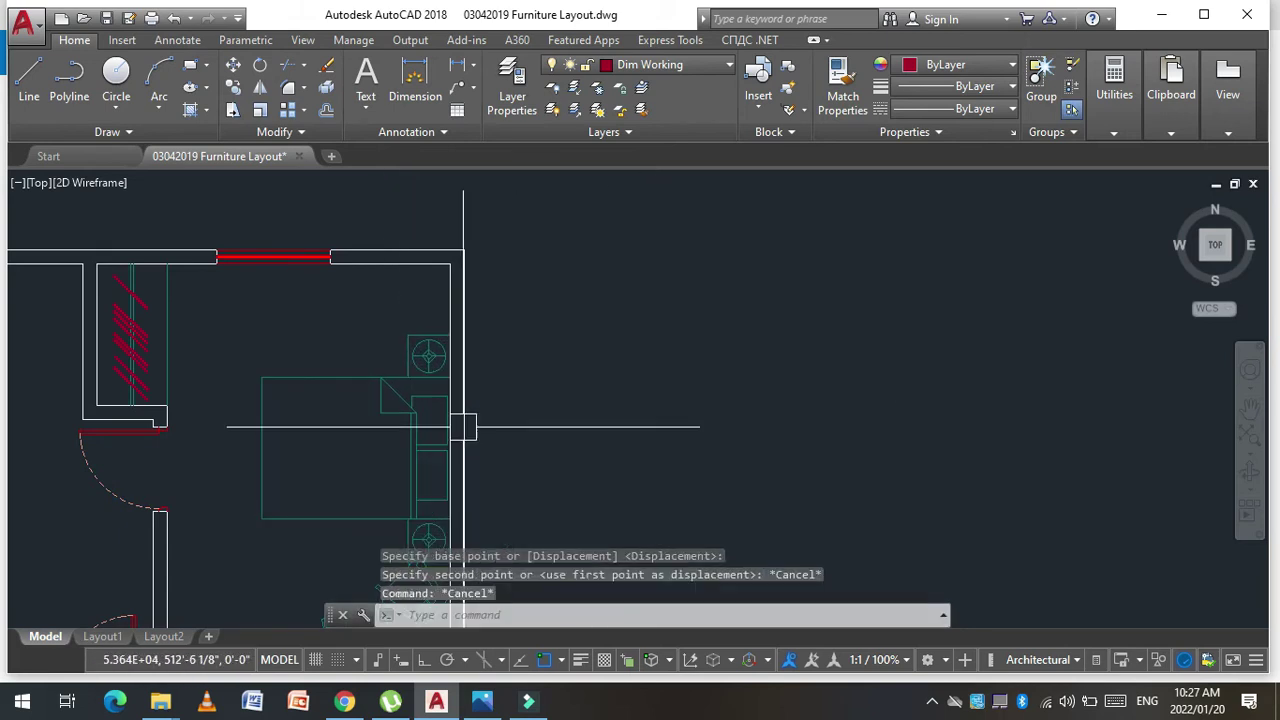
{"action": "key", "text": "Escape"}
Step: Reselect the bed with Ortho on and pick a base point, then cancel, leaving it between the nightstands
{"action": "key", "text": "Return"}
{"action": "left_click", "coordinate": [371, 366]}
{"action": "key", "text": "Return"}
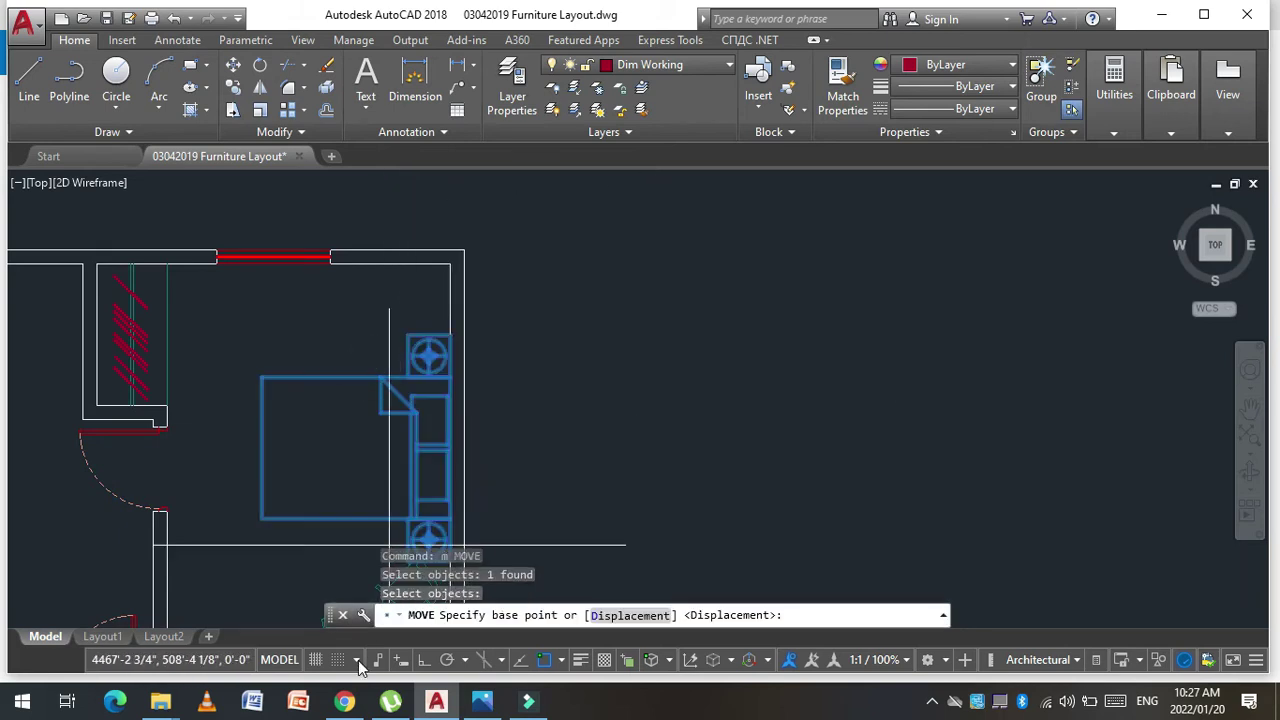
{"action": "left_click", "coordinate": [423, 659]}
{"action": "left_click", "coordinate": [620, 466]}
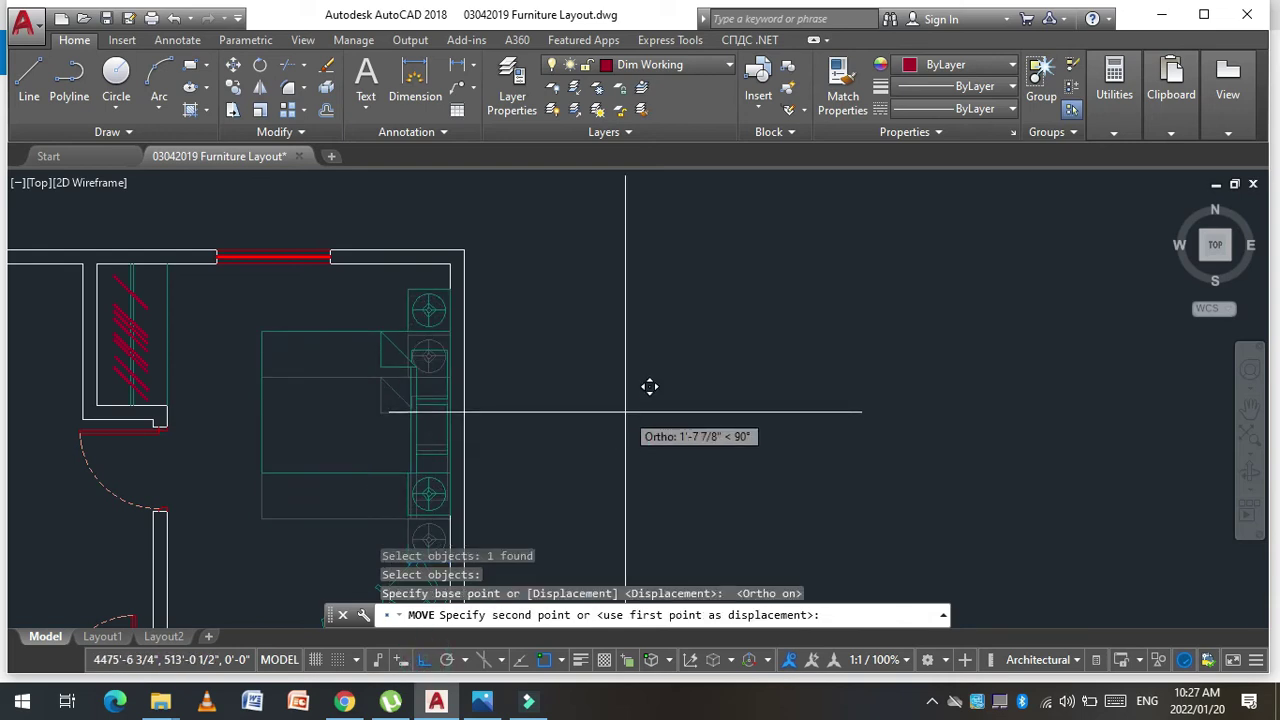
{"action": "key", "text": "Escape"}
{"action": "scroll", "coordinate": [481, 292], "scroll_direction": "down", "scroll_amount": 4}
{"action": "key", "text": "Escape"}
{"action": "key", "text": "Escape"}
{"action": "scroll", "coordinate": [486, 349], "scroll_direction": "down", "scroll_amount": 2}
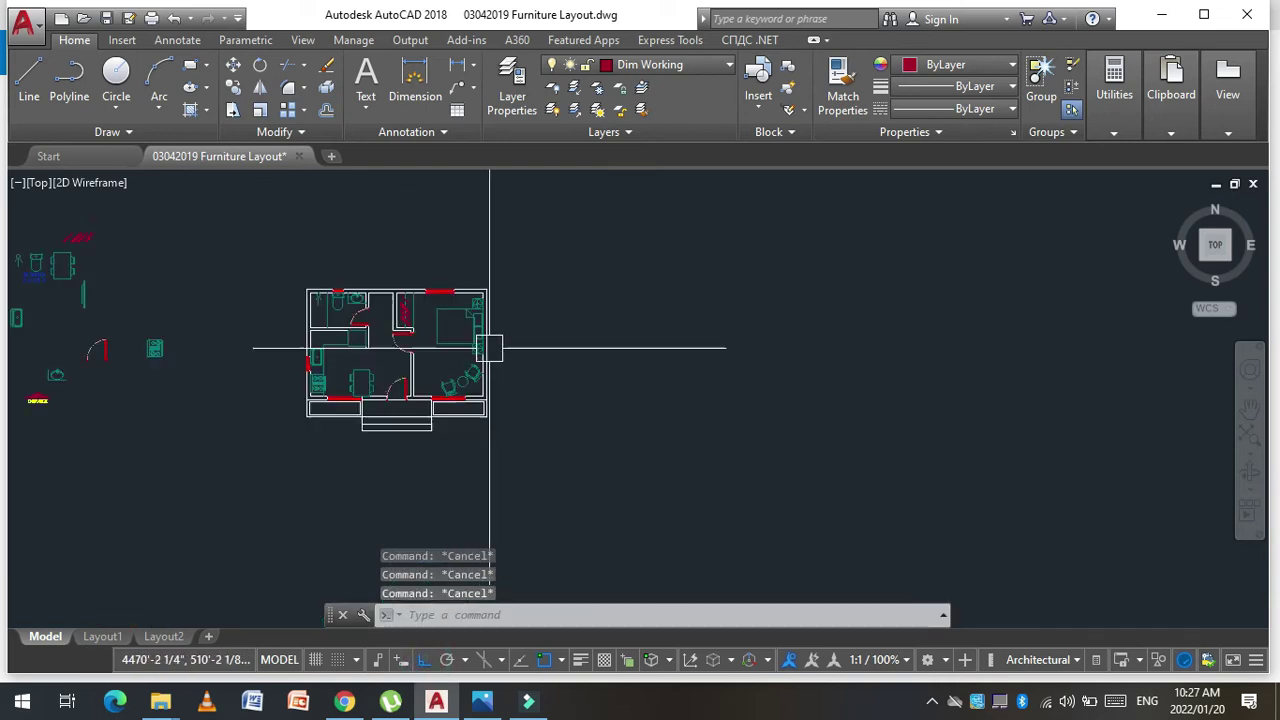
Step: Move the narrow wall fixture onto the hallway wall
{"action": "scroll", "coordinate": [263, 371], "scroll_direction": "down", "scroll_amount": 3}
{"action": "scroll", "coordinate": [197, 364], "scroll_direction": "up", "scroll_amount": 2}
{"action": "scroll", "coordinate": [197, 364], "scroll_direction": "up", "scroll_amount": 4}
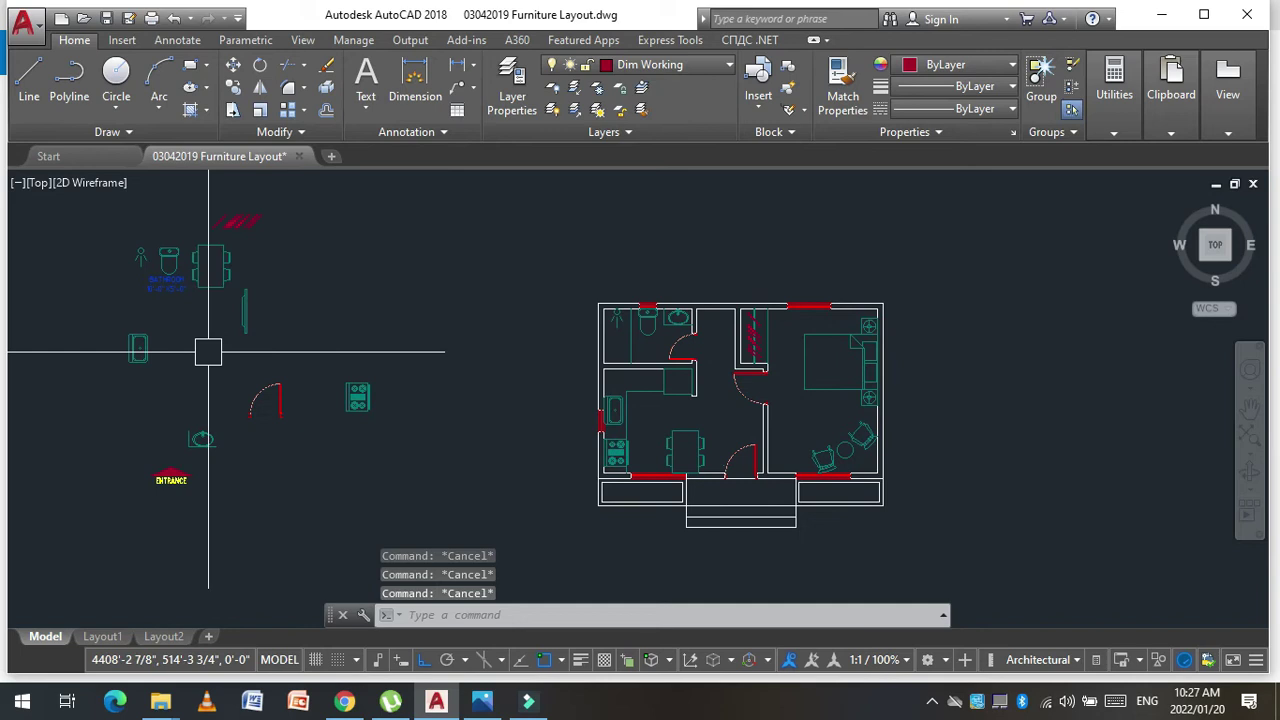
{"action": "type", "text": "co"}
{"action": "key", "text": "Return"}
{"action": "key", "text": "Escape"}
{"action": "key", "text": "Escape"}
{"action": "type", "text": "m"}
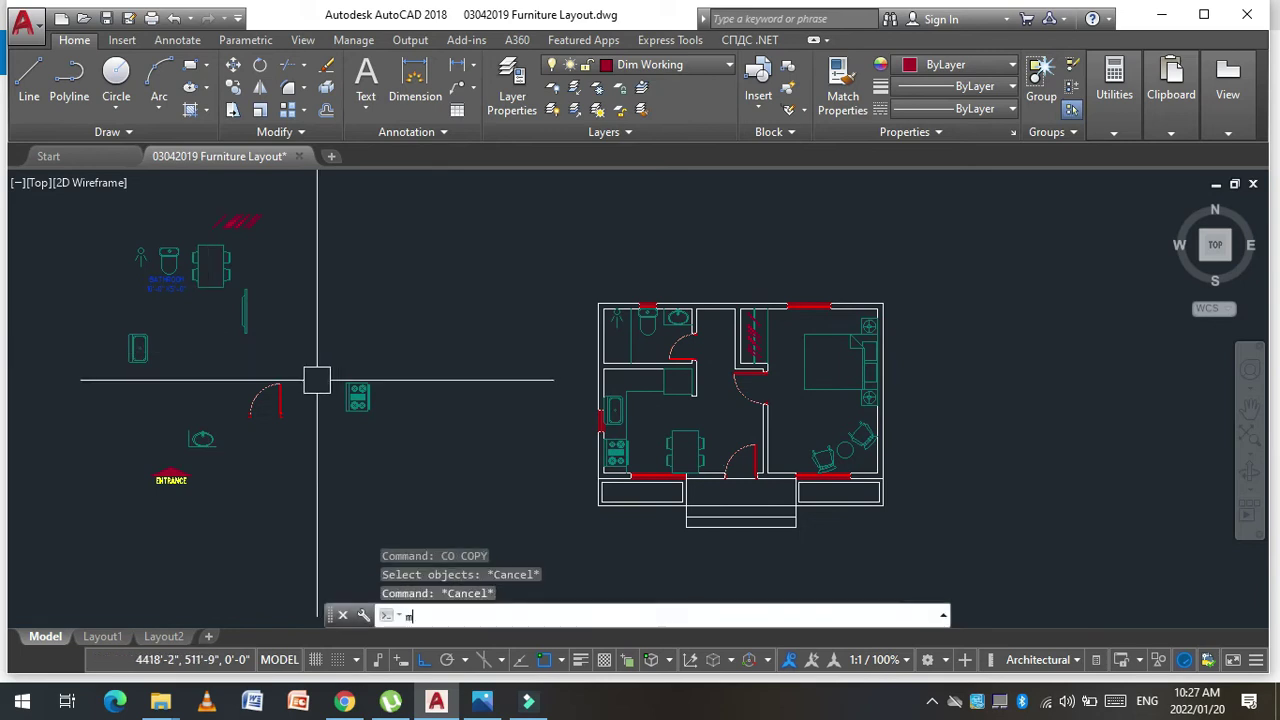
{"action": "key", "text": "Return"}
{"action": "scroll", "coordinate": [317, 380], "scroll_direction": "up", "scroll_amount": 3}
{"action": "left_click", "coordinate": [300, 280]}
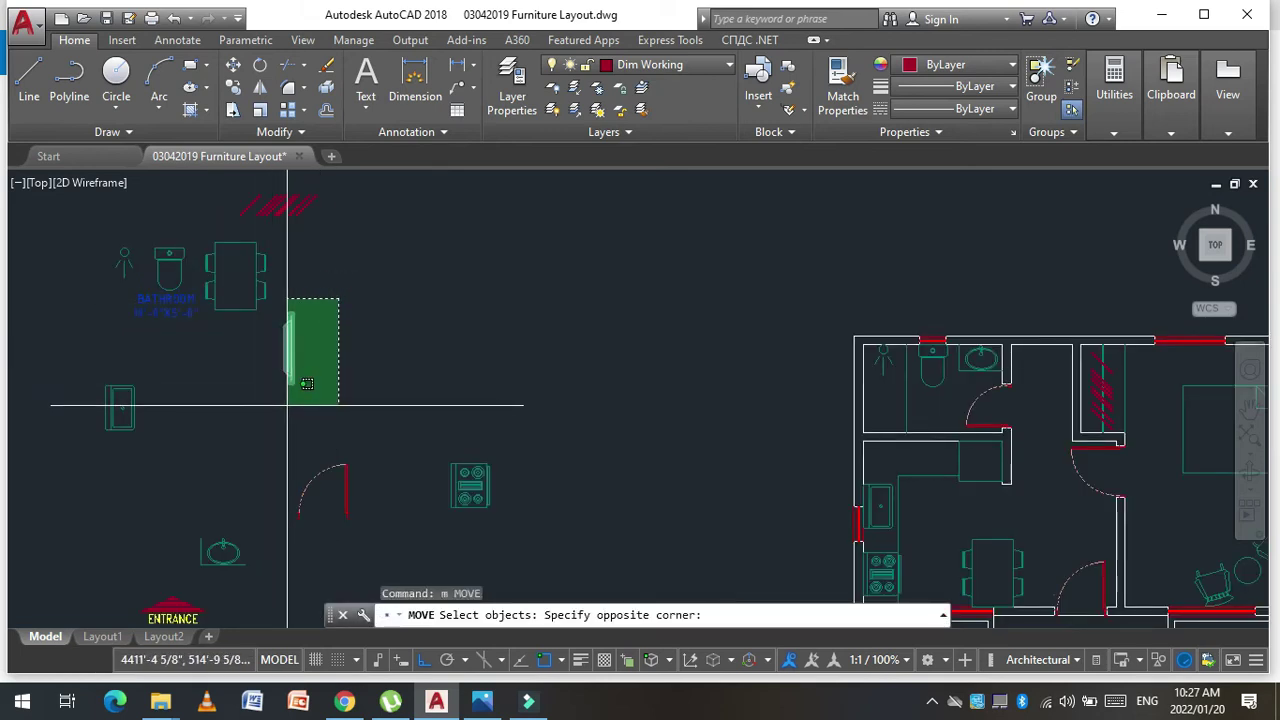
{"action": "left_click", "coordinate": [288, 405]}
{"action": "key", "text": "Return"}
{"action": "scroll", "coordinate": [290, 380], "scroll_direction": "up", "scroll_amount": 2}
{"action": "left_click", "coordinate": [294, 357]}
{"action": "scroll", "coordinate": [204, 308], "scroll_direction": "down", "scroll_amount": 4}
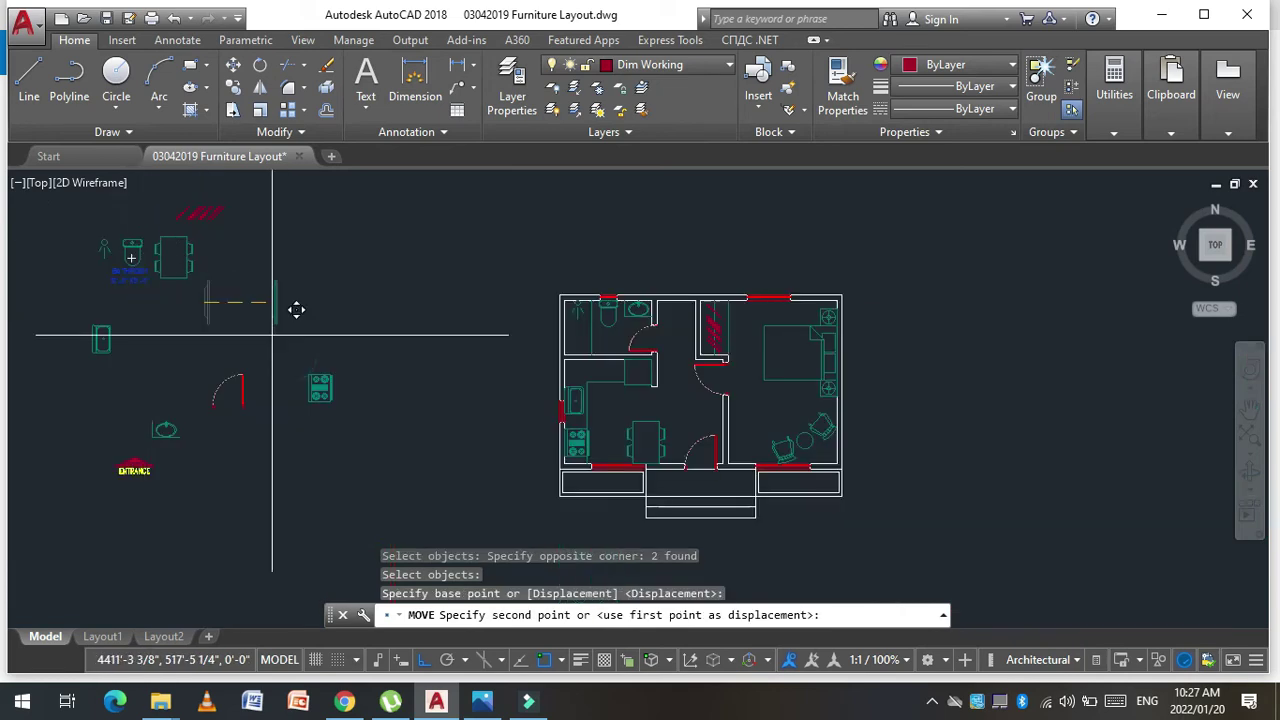
{"action": "scroll", "coordinate": [741, 463], "scroll_direction": "up", "scroll_amount": 2}
{"action": "left_click", "coordinate": [706, 409]}
{"action": "key", "text": "Escape"}
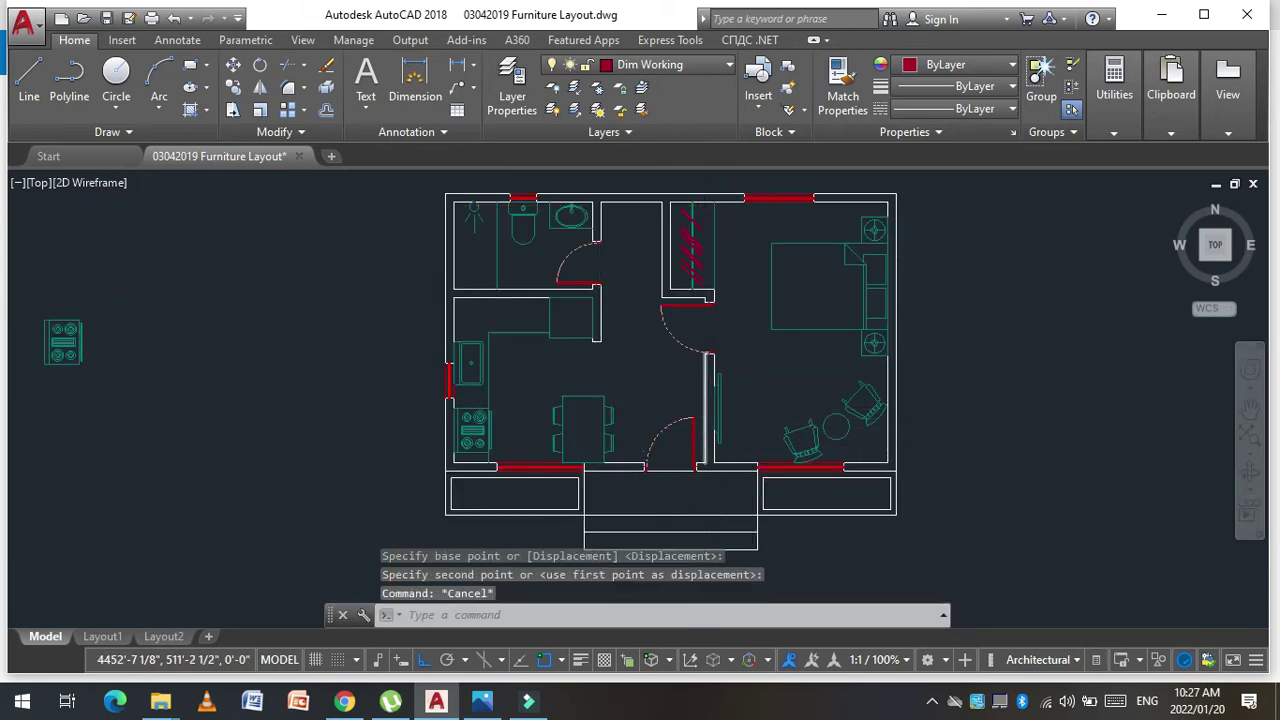
{"action": "key", "text": "Escape"}
{"action": "key", "text": "Escape"}
Step: Window-select objects for erasing, then cancel the erase without deleting anything
{"action": "scroll", "coordinate": [752, 367], "scroll_direction": "down", "scroll_amount": 2}
{"action": "scroll", "coordinate": [752, 367], "scroll_direction": "up", "scroll_amount": 3}
{"action": "scroll", "coordinate": [650, 349], "scroll_direction": "down", "scroll_amount": 4}
{"action": "scroll", "coordinate": [500, 350], "scroll_direction": "down", "scroll_amount": 2}
{"action": "scroll", "coordinate": [300, 335], "scroll_direction": "up", "scroll_amount": 4}
{"action": "scroll", "coordinate": [320, 330], "scroll_direction": "up", "scroll_amount": 2}
{"action": "type", "text": "e"}
{"action": "key", "text": "Return"}
{"action": "left_click", "coordinate": [318, 284]}
{"action": "left_click", "coordinate": [281, 336]}
{"action": "scroll", "coordinate": [249, 360], "scroll_direction": "down", "scroll_amount": 2}
{"action": "key", "text": "Escape"}
{"action": "key", "text": "Escape"}
{"action": "key", "text": "Escape"}
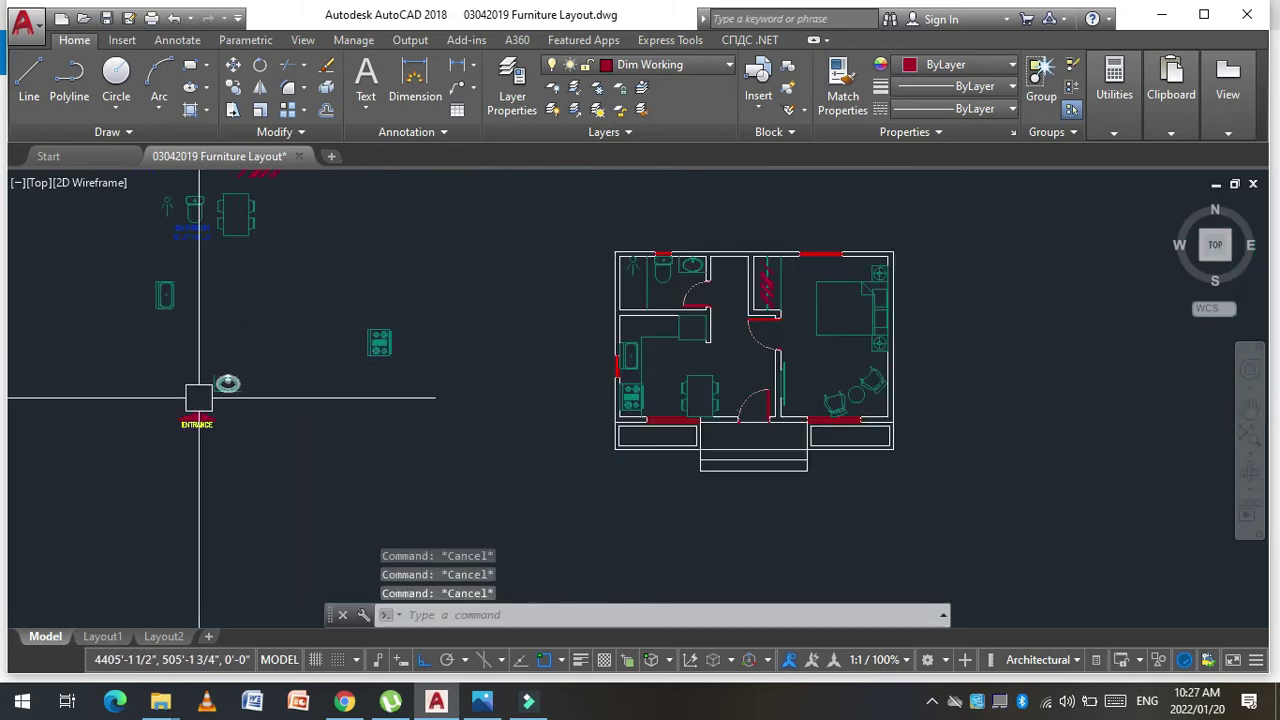
{"action": "scroll", "coordinate": [177, 406], "scroll_direction": "up", "scroll_amount": 3}
Step: Move the ENTRANCE text and arrow to just below the front steps
{"action": "type", "text": "m"}
{"action": "key", "text": "Return"}
{"action": "left_click", "coordinate": [306, 411]}
{"action": "left_click", "coordinate": [134, 503]}
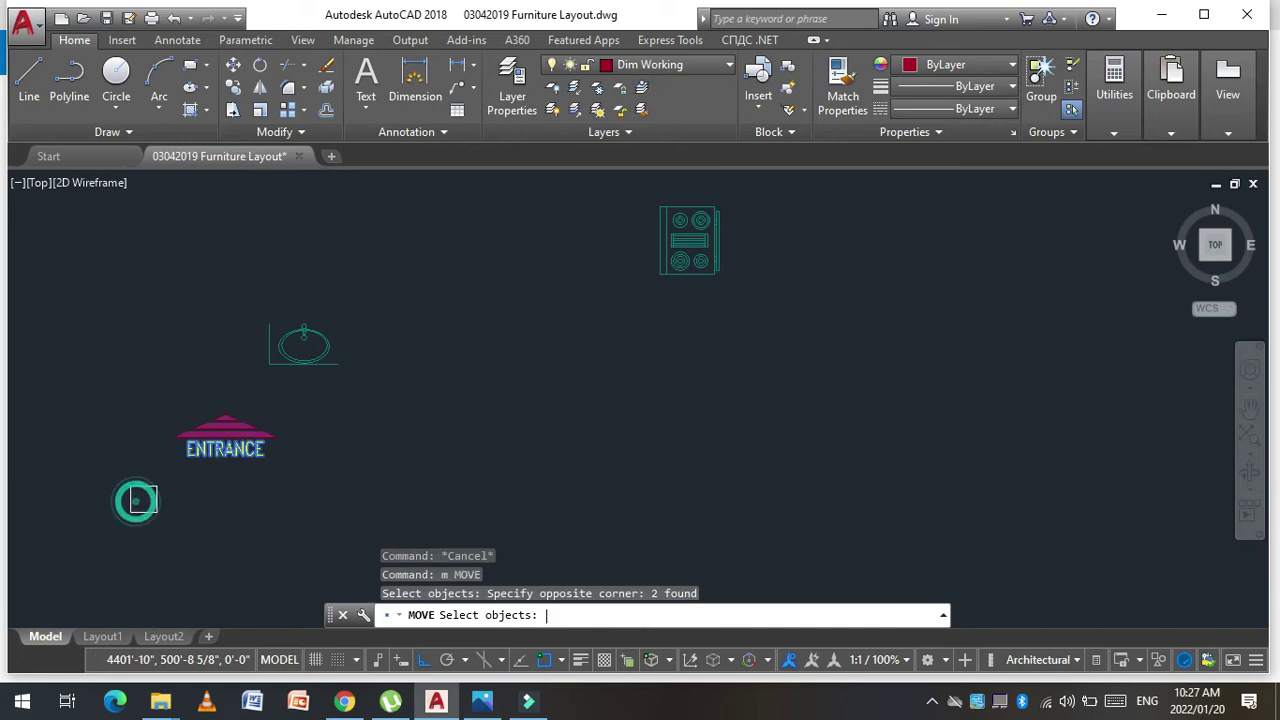
{"action": "key", "text": "Return"}
{"action": "left_click", "coordinate": [225, 414]}
{"action": "scroll", "coordinate": [200, 400], "scroll_direction": "down", "scroll_amount": 2}
{"action": "scroll", "coordinate": [470, 480], "scroll_direction": "down", "scroll_amount": 2}
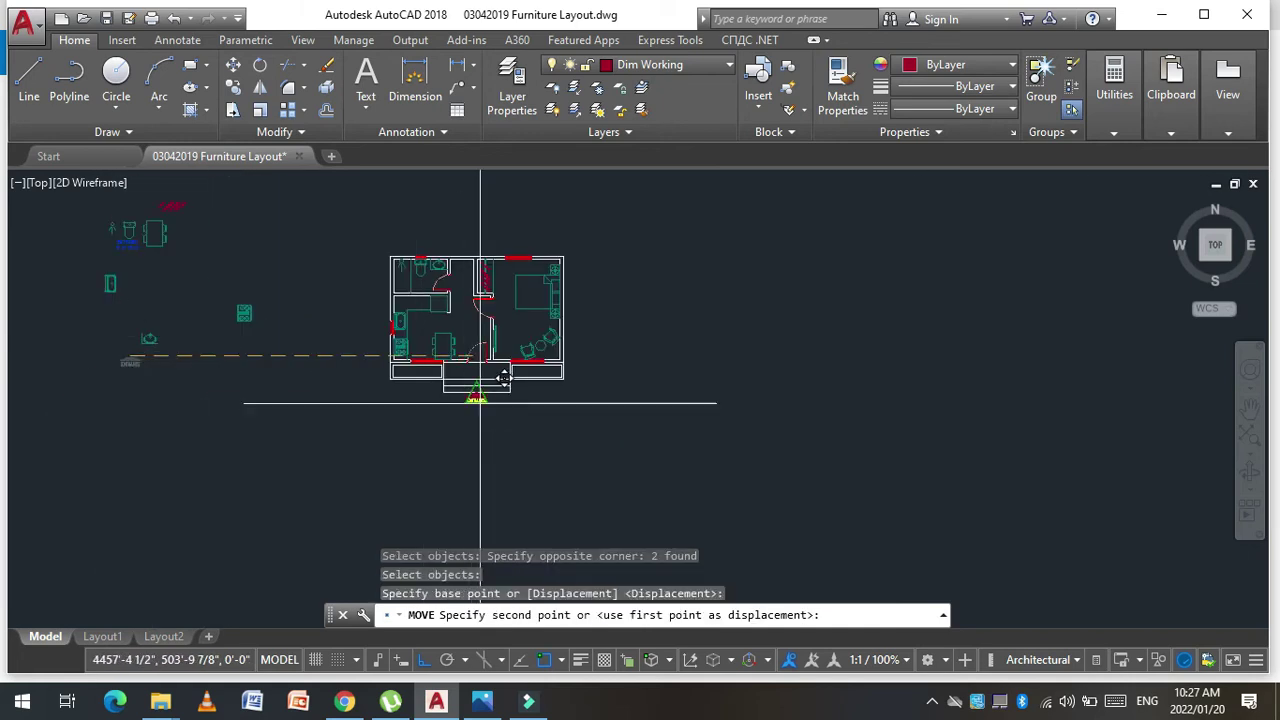
{"action": "scroll", "coordinate": [480, 380], "scroll_direction": "up", "scroll_amount": 4}
{"action": "left_click", "coordinate": [473, 407]}
{"action": "key", "text": "Escape"}
{"action": "key", "text": "Escape"}
{"action": "key", "text": "Escape"}
{"action": "scroll", "coordinate": [441, 431], "scroll_direction": "down", "scroll_amount": 5}
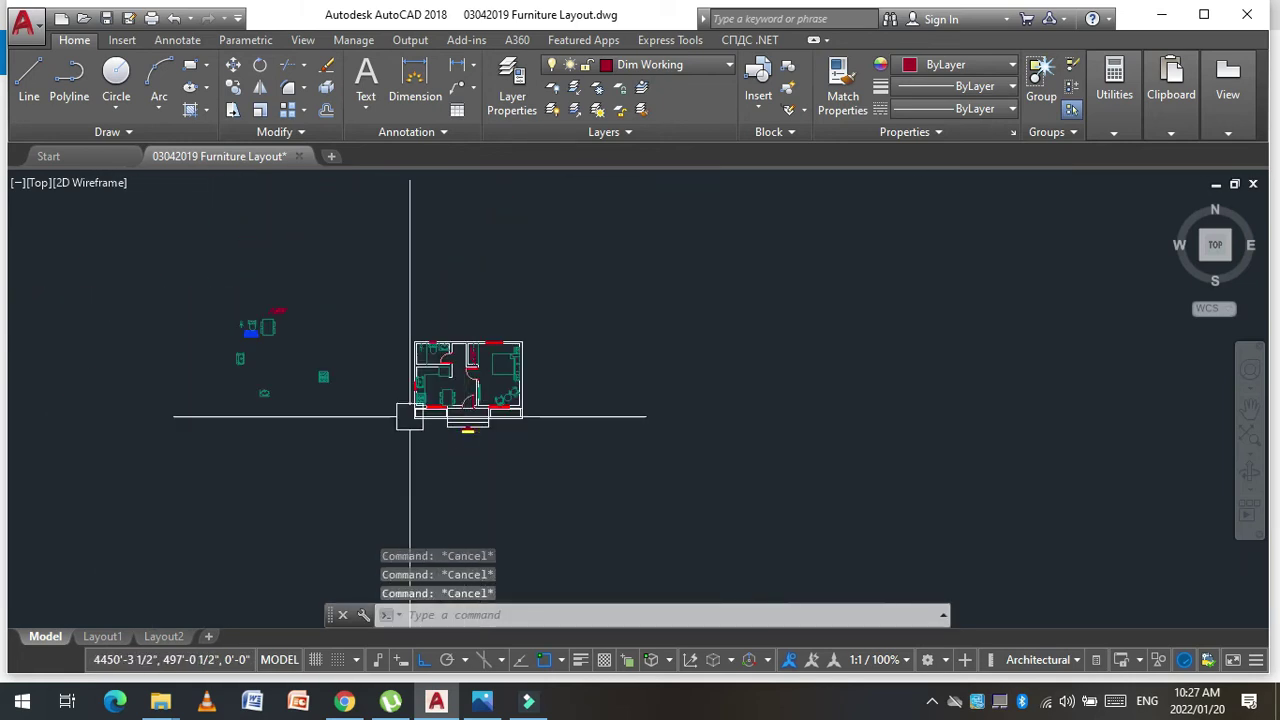
{"action": "scroll", "coordinate": [251, 329], "scroll_direction": "up", "scroll_amount": 6}
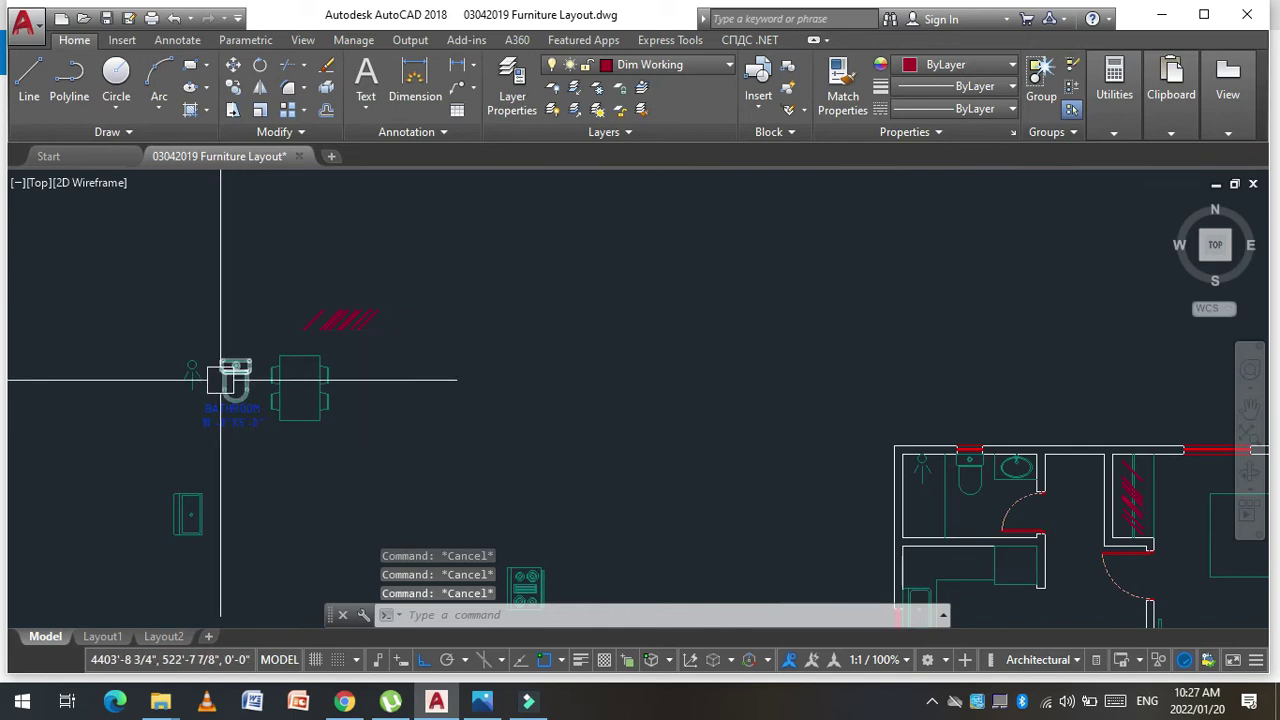
{"action": "scroll", "coordinate": [228, 380], "scroll_direction": "up", "scroll_amount": 1}
Step: Move the BATHROOM label into the bathroom
{"action": "scroll", "coordinate": [228, 400], "scroll_direction": "up", "scroll_amount": 1}
{"action": "type", "text": "m"}
{"action": "key", "text": "Return"}
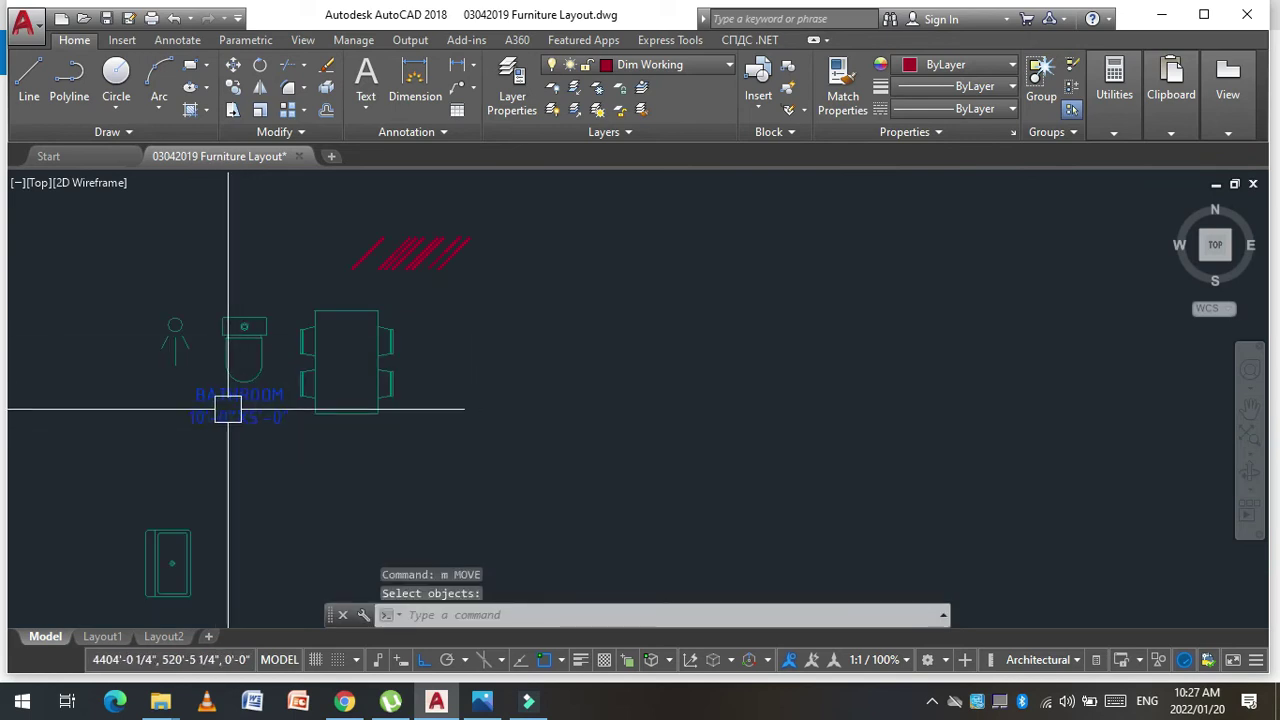
{"action": "type", "text": "m"}
{"action": "key", "text": "Return"}
{"action": "left_click", "coordinate": [218, 406]}
{"action": "key", "text": "Return"}
{"action": "left_click", "coordinate": [177, 423]}
{"action": "scroll", "coordinate": [137, 371], "scroll_direction": "down", "scroll_amount": 2}
{"action": "scroll", "coordinate": [334, 408], "scroll_direction": "down", "scroll_amount": 2}
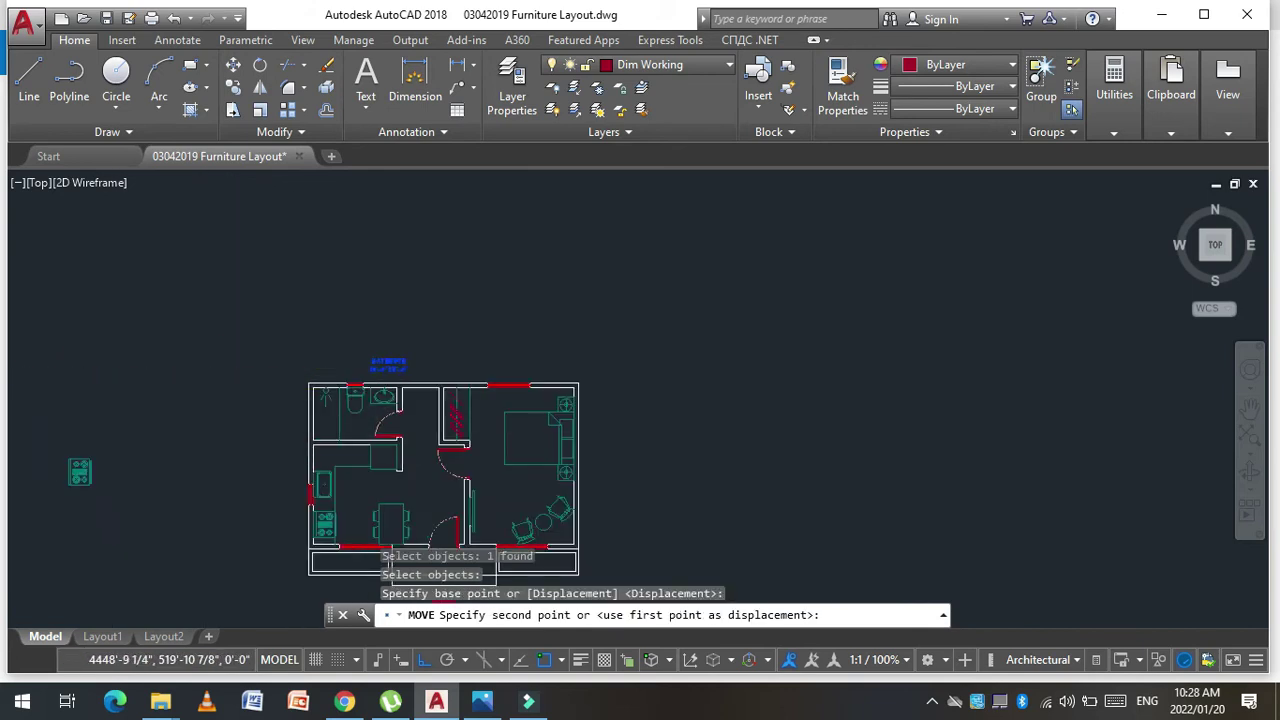
{"action": "scroll", "coordinate": [365, 422], "scroll_direction": "up", "scroll_amount": 3}
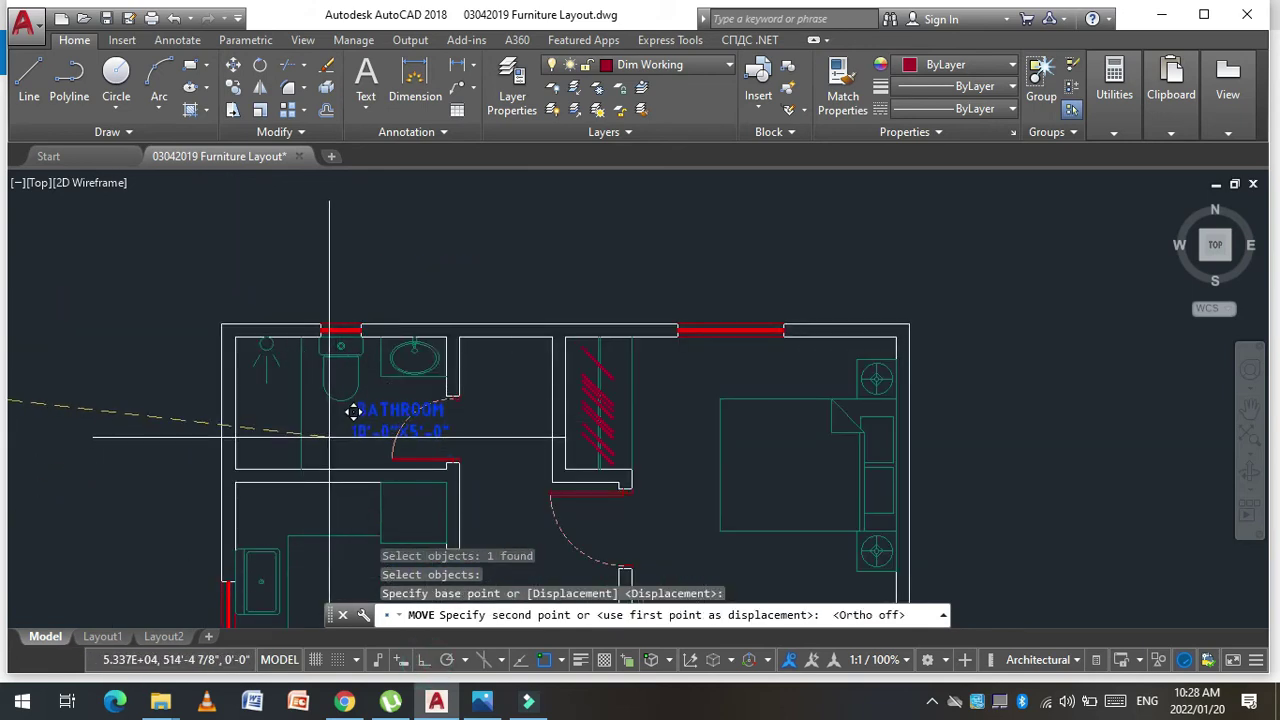
{"action": "scroll", "coordinate": [330, 430], "scroll_direction": "up", "scroll_amount": 2}
{"action": "scroll", "coordinate": [210, 400], "scroll_direction": "down", "scroll_amount": 3}
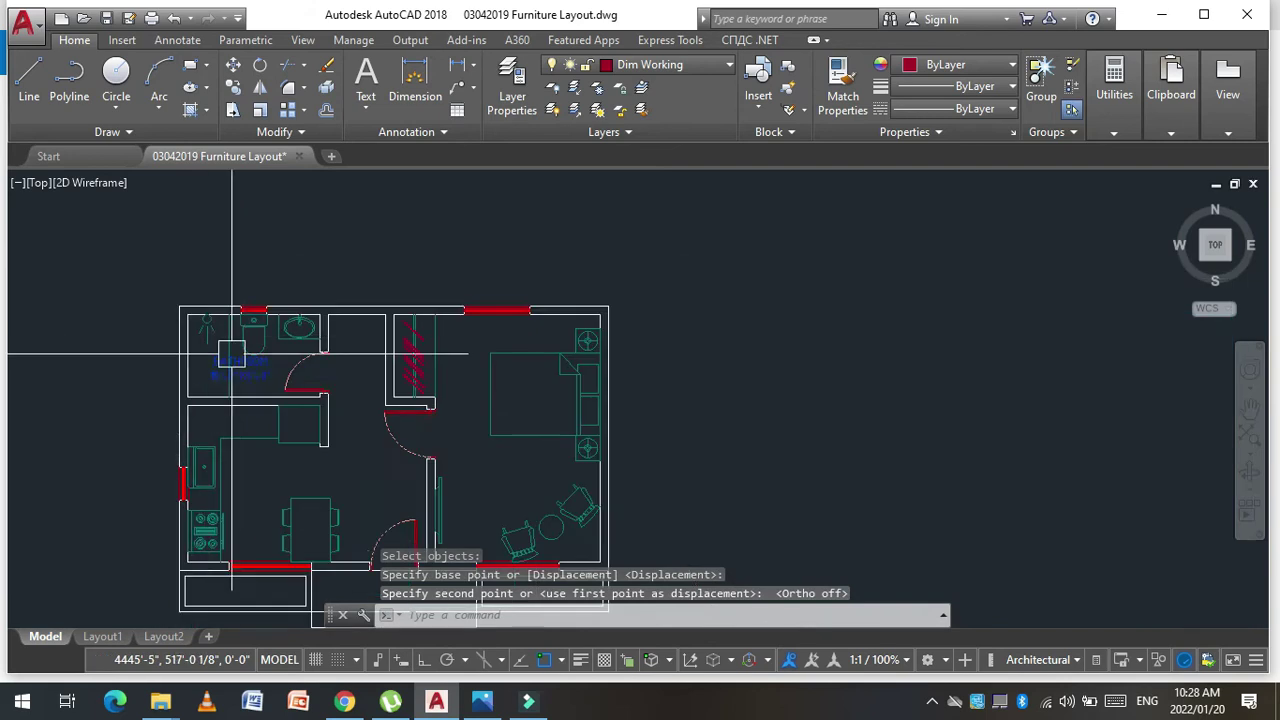
{"action": "scroll", "coordinate": [223, 351], "scroll_direction": "up", "scroll_amount": 2}
{"action": "key", "text": "Escape"}
{"action": "scroll", "coordinate": [200, 380], "scroll_direction": "up", "scroll_amount": 3}
{"action": "key", "text": "Escape"}
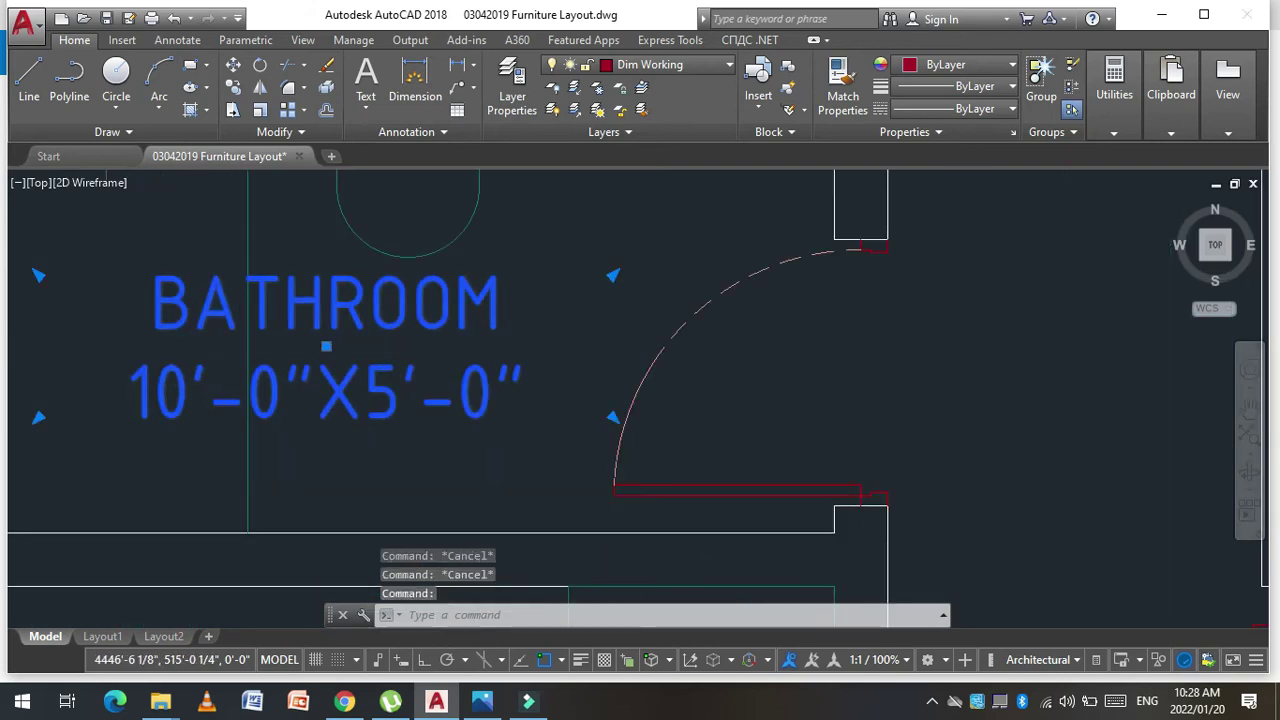
Step: Edit the BATHROOM label's size text from 10'-0" to 8'-0", making it 8'-0"X5'-0"
{"action": "double_click", "coordinate": [195, 380]}
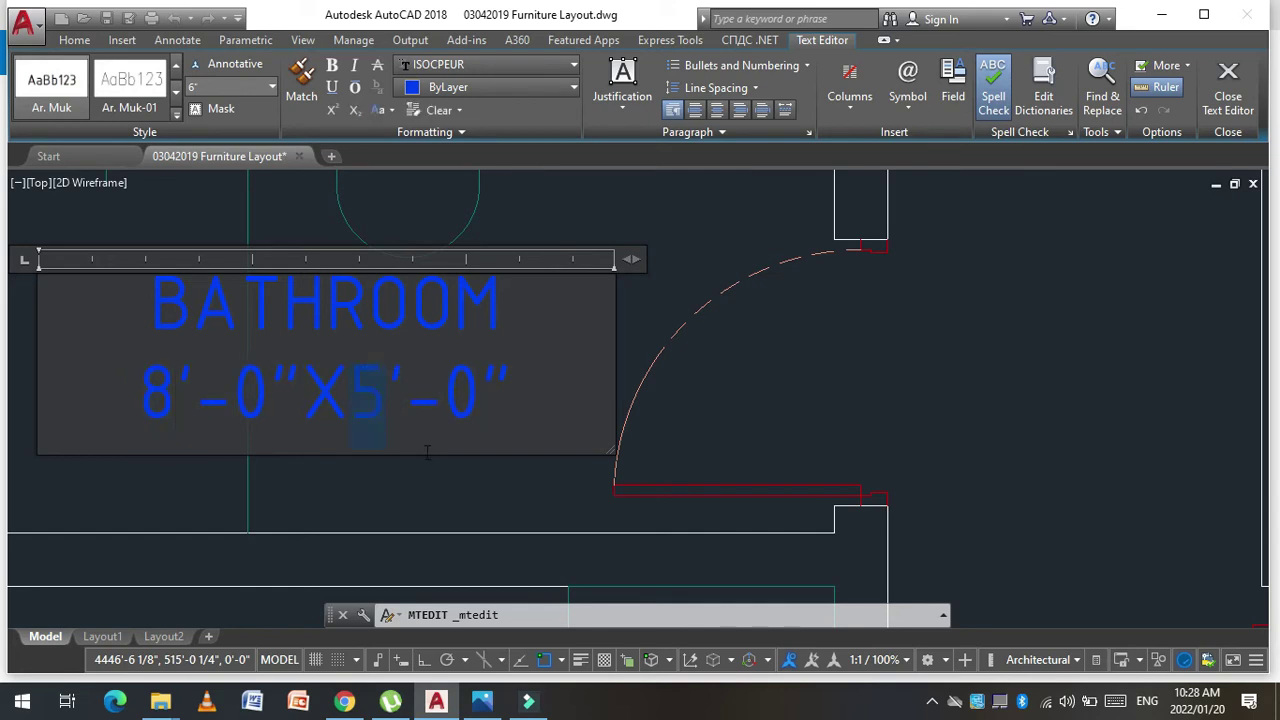
{"action": "left_click", "coordinate": [408, 491]}
{"action": "scroll", "coordinate": [329, 363], "scroll_direction": "down", "scroll_amount": 3}
{"action": "scroll", "coordinate": [303, 350], "scroll_direction": "down", "scroll_amount": 2}
{"action": "type", "text": "co"}
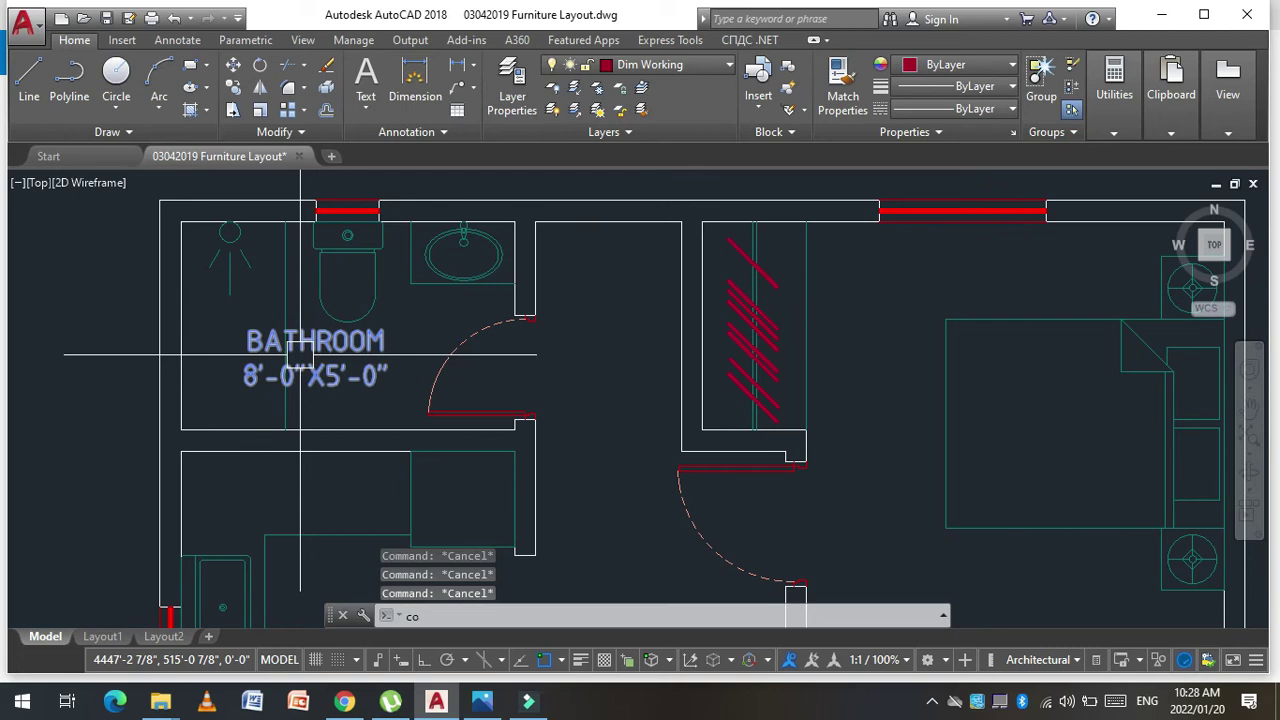
{"action": "key", "text": "Return"}
{"action": "left_click", "coordinate": [329, 343]}
Step: Copy the bathroom label straight down into the kitchen area
{"action": "key", "text": "Return"}
{"action": "scroll", "coordinate": [329, 345], "scroll_direction": "down", "scroll_amount": 3}
{"action": "left_click", "coordinate": [329, 334]}
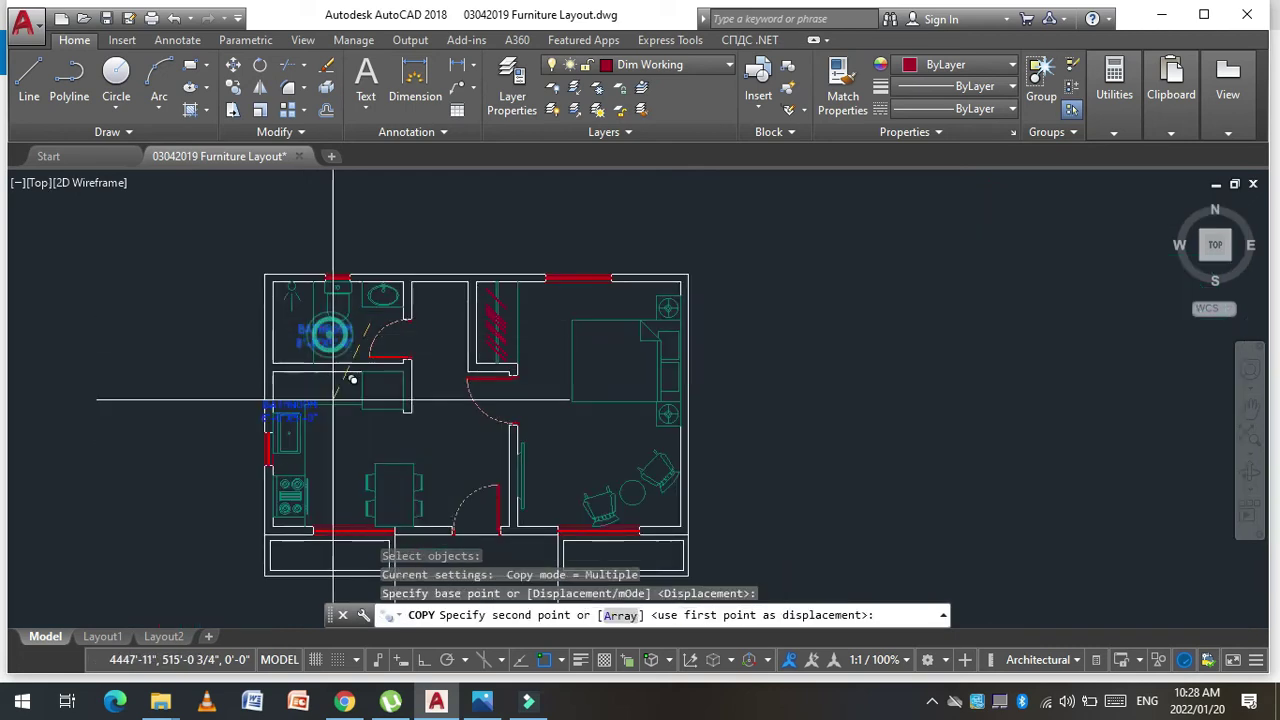
{"action": "left_click", "coordinate": [424, 659]}
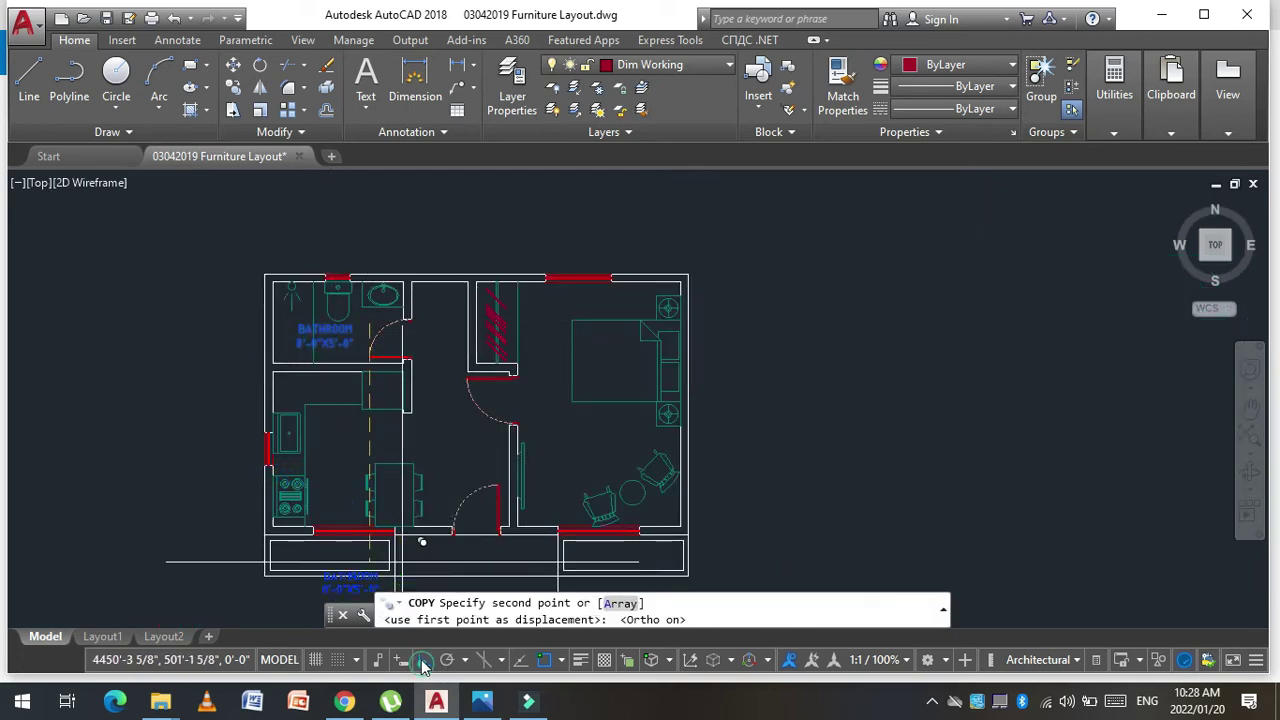
{"action": "left_click", "coordinate": [347, 436]}
{"action": "key", "text": "Escape"}
{"action": "scroll", "coordinate": [330, 460], "scroll_direction": "up", "scroll_amount": 3}
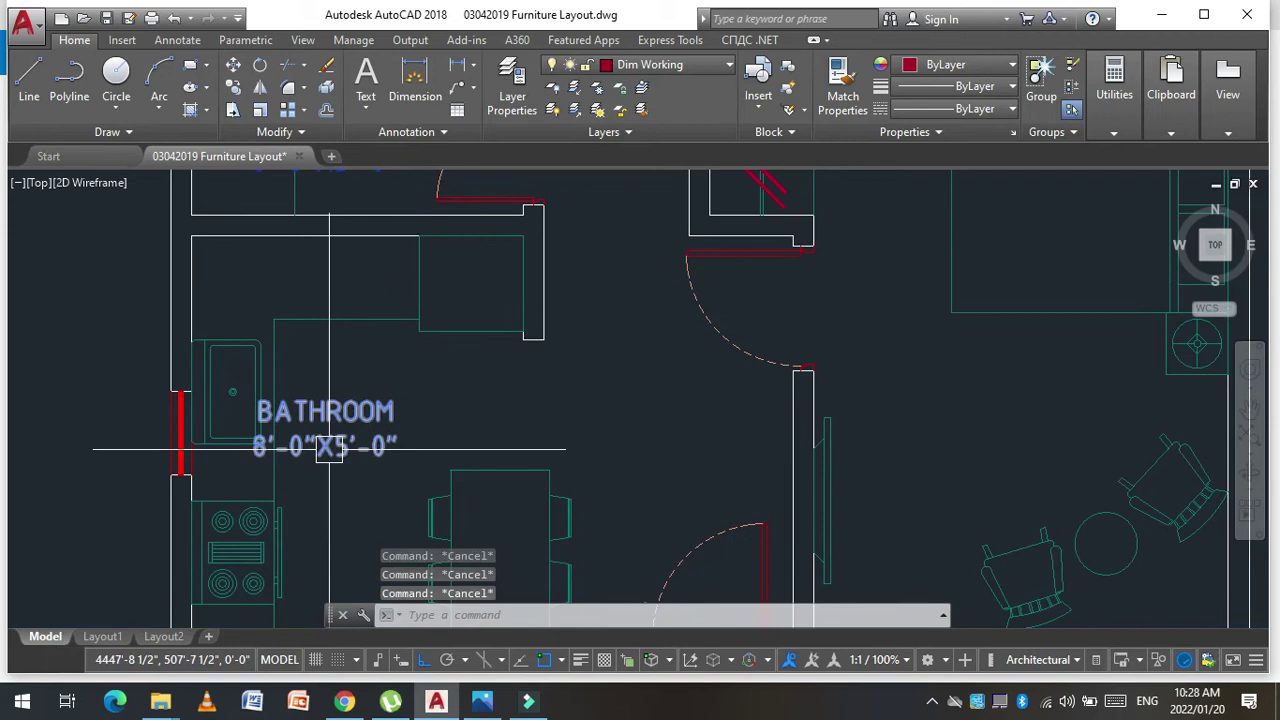
Step: Move the copied label to the right within the kitchen
{"action": "type", "text": "m"}
{"action": "key", "text": "Return"}
{"action": "left_click", "coordinate": [324, 413]}
{"action": "left_click", "coordinate": [410, 380]}
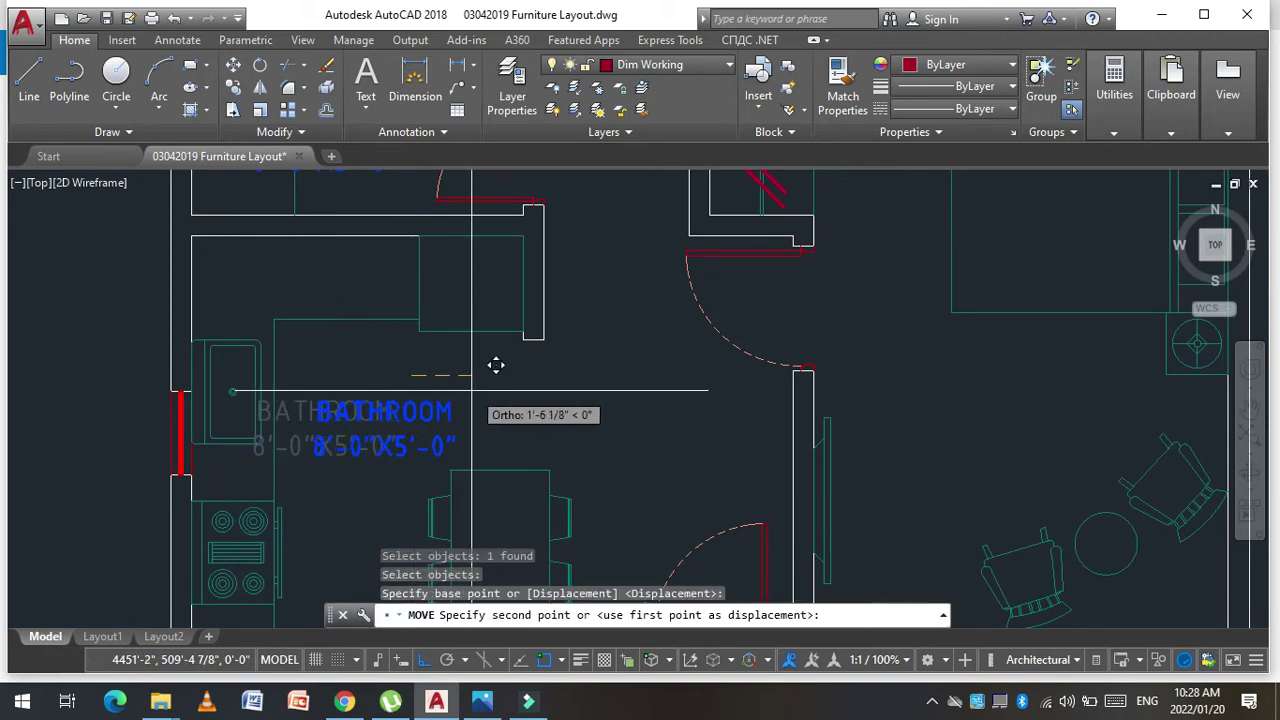
{"action": "left_click", "coordinate": [466, 414]}
{"action": "key", "text": "Escape"}
{"action": "key", "text": "Escape"}
{"action": "left_click", "coordinate": [391, 446]}
{"action": "double_click", "coordinate": [391, 446]}
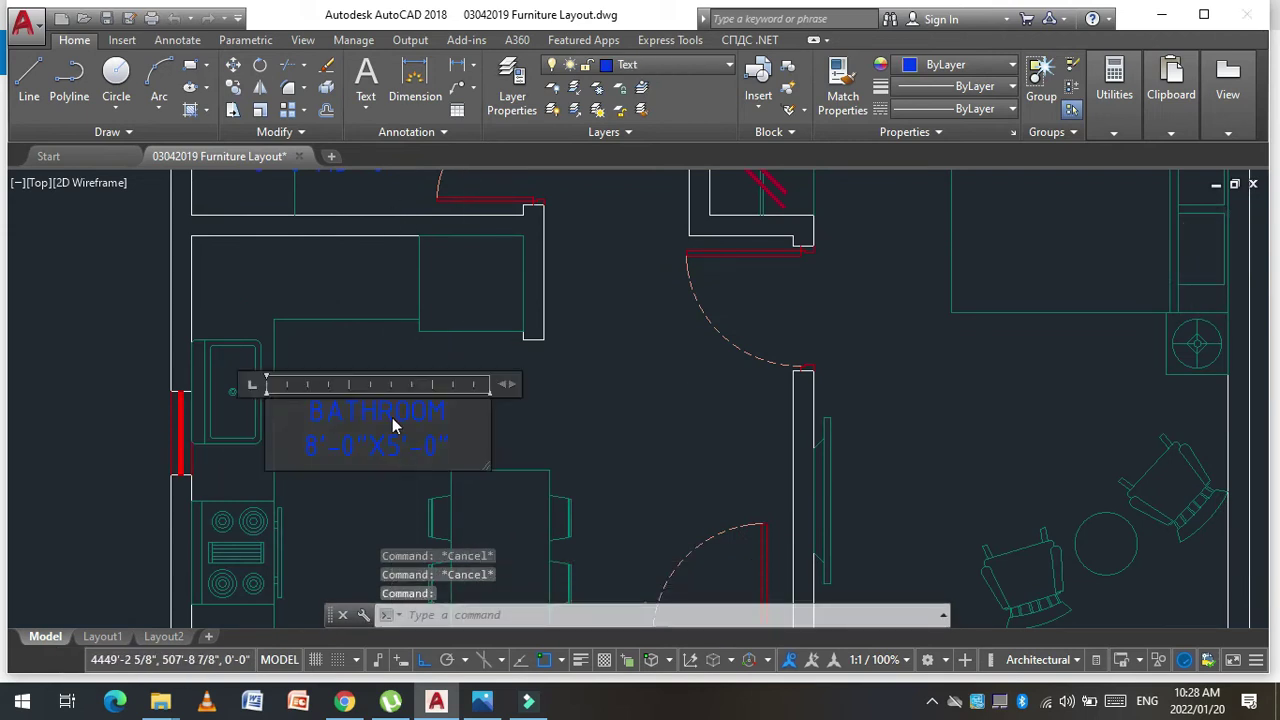
{"action": "scroll", "coordinate": [342, 325], "scroll_direction": "down", "scroll_amount": 4}
{"action": "key", "text": "Escape"}
Step: Measure the kitchen's width and length with DIST (8'-0" and 9'-6")
{"action": "type", "text": "di"}
{"action": "key", "text": "Return"}
{"action": "scroll", "coordinate": [348, 378], "scroll_direction": "up", "scroll_amount": 3}
{"action": "scroll", "coordinate": [314, 286], "scroll_direction": "up", "scroll_amount": 2}
{"action": "left_click", "coordinate": [215, 276]}
{"action": "scroll", "coordinate": [314, 283], "scroll_direction": "down", "scroll_amount": 1}
{"action": "scroll", "coordinate": [506, 320], "scroll_direction": "up", "scroll_amount": 4}
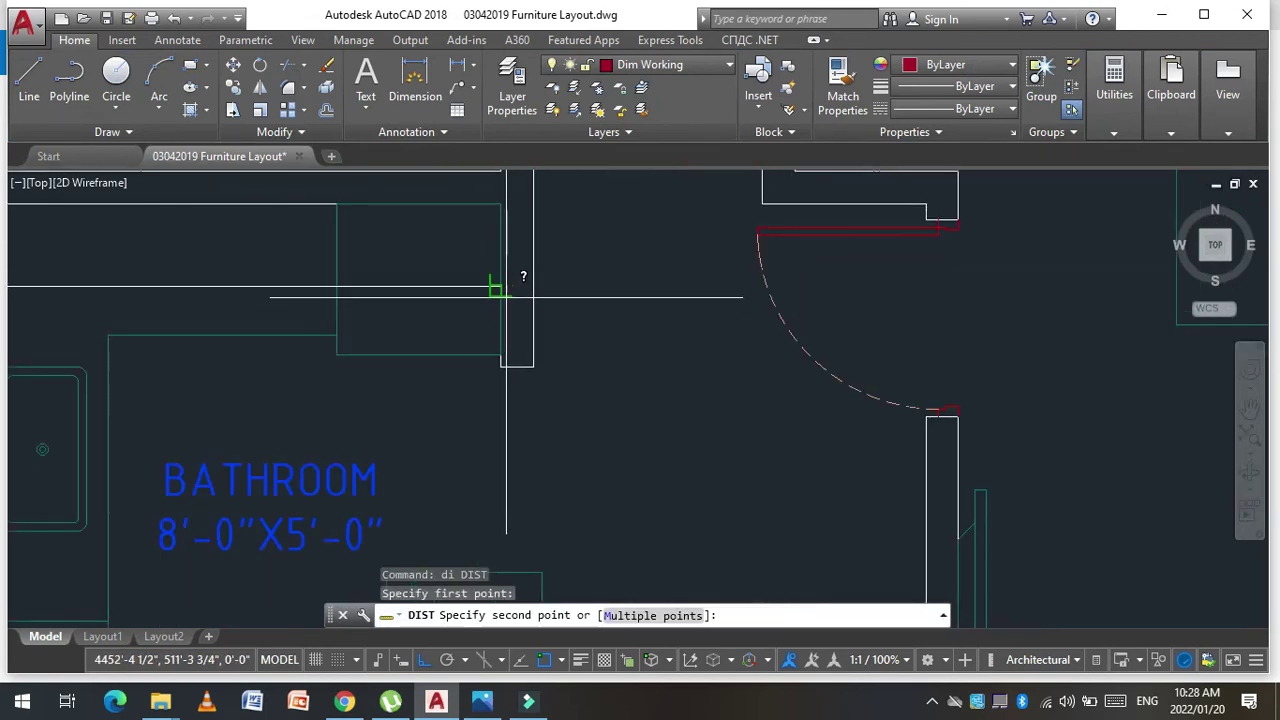
{"action": "left_click", "coordinate": [500, 288]}
{"action": "scroll", "coordinate": [470, 280], "scroll_direction": "down", "scroll_amount": 3}
{"action": "scroll", "coordinate": [420, 282], "scroll_direction": "down", "scroll_amount": 2}
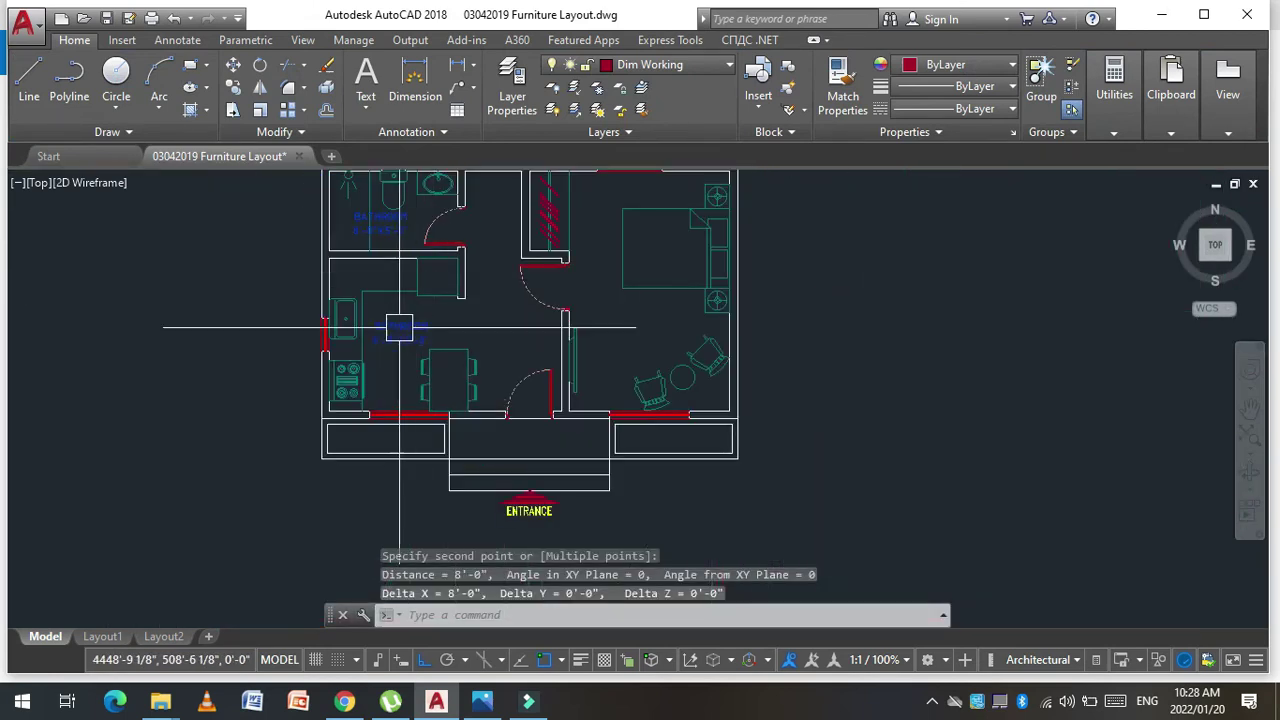
{"action": "key", "text": "Return"}
{"action": "left_click", "coordinate": [352, 224]}
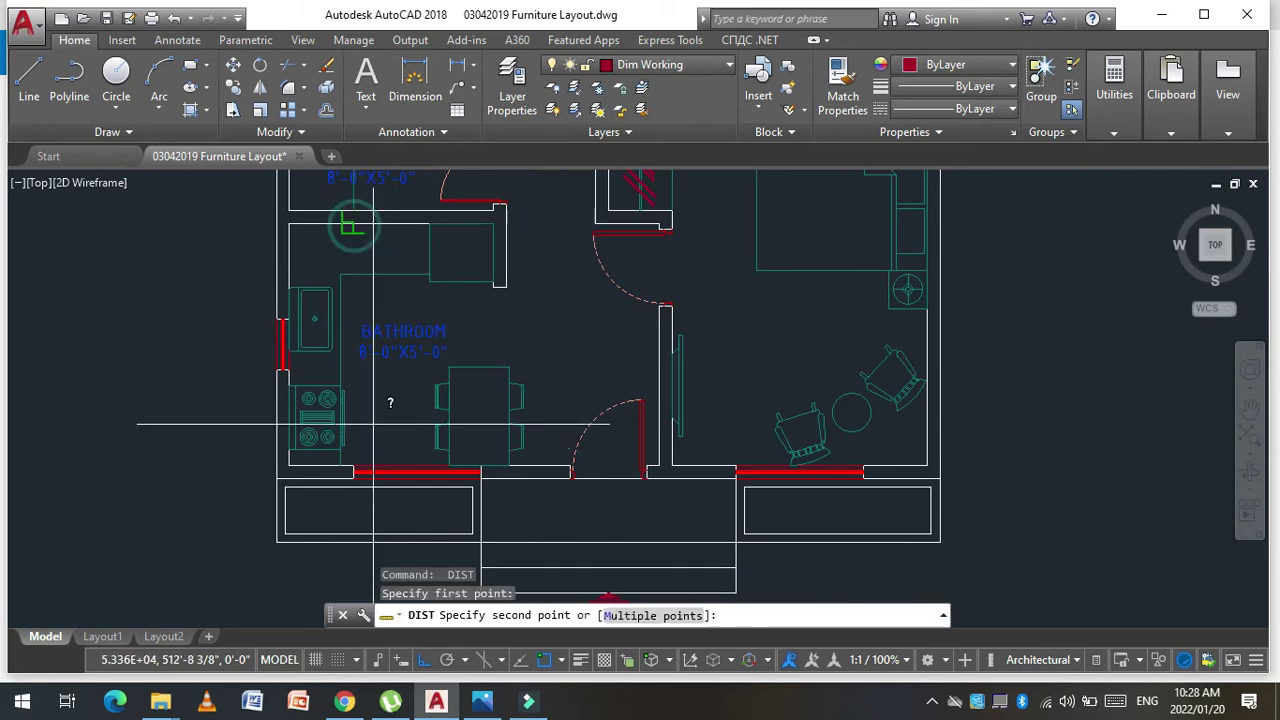
{"action": "scroll", "coordinate": [352, 476], "scroll_direction": "up", "scroll_amount": 3}
{"action": "left_click", "coordinate": [350, 468]}
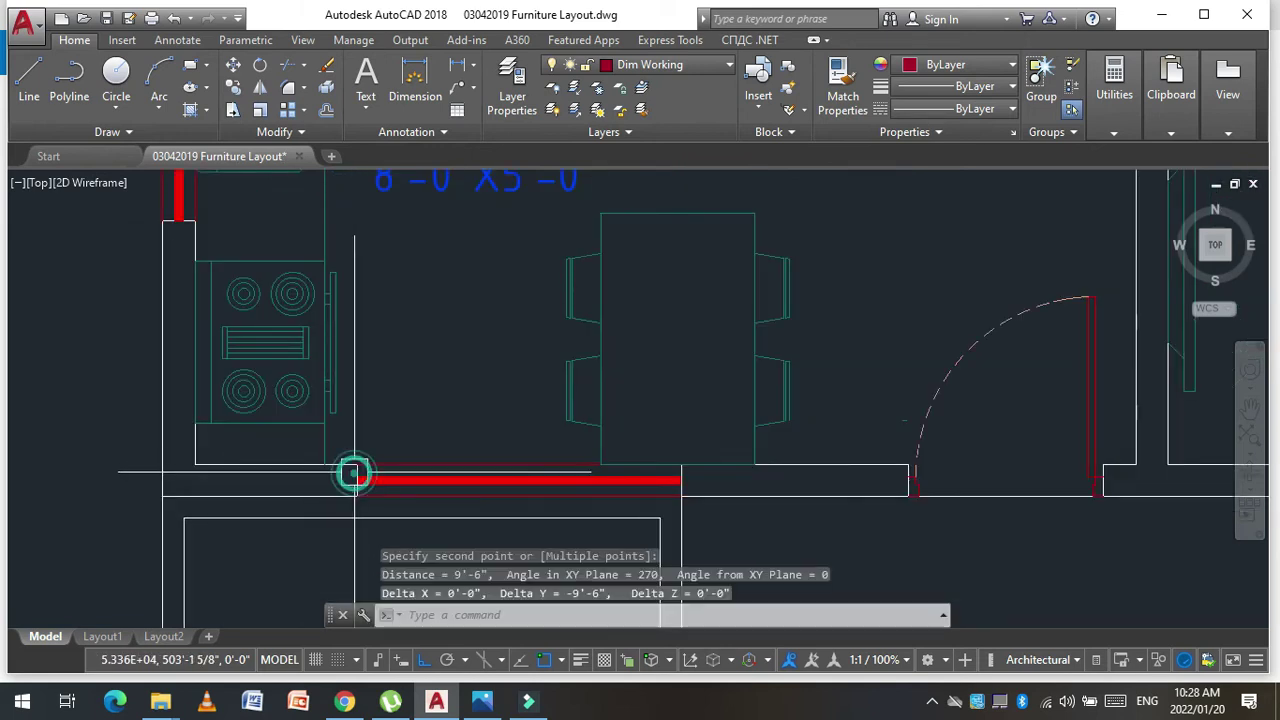
{"action": "scroll", "coordinate": [352, 469], "scroll_direction": "down", "scroll_amount": 3}
{"action": "scroll", "coordinate": [403, 366], "scroll_direction": "up", "scroll_amount": 3}
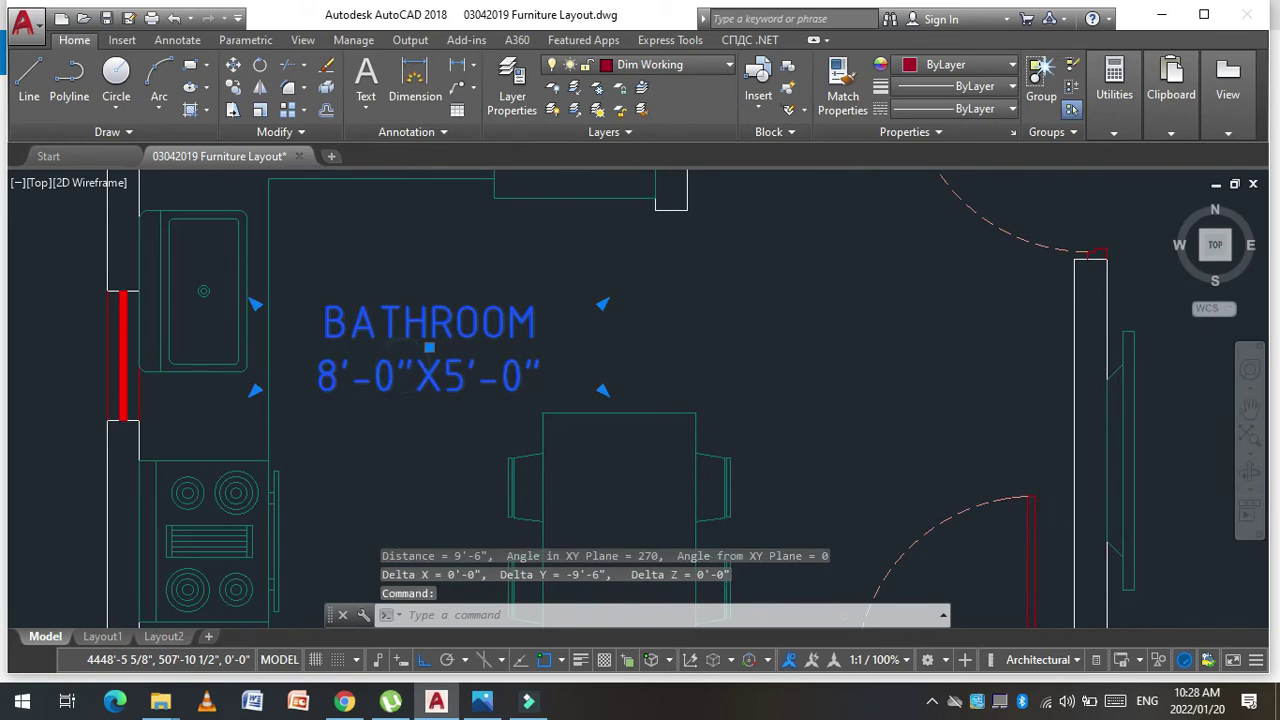
Step: Edit the copied label to read KITCHEN+DINNING 8'-0"X9'-6"
{"action": "double_click", "coordinate": [478, 387]}
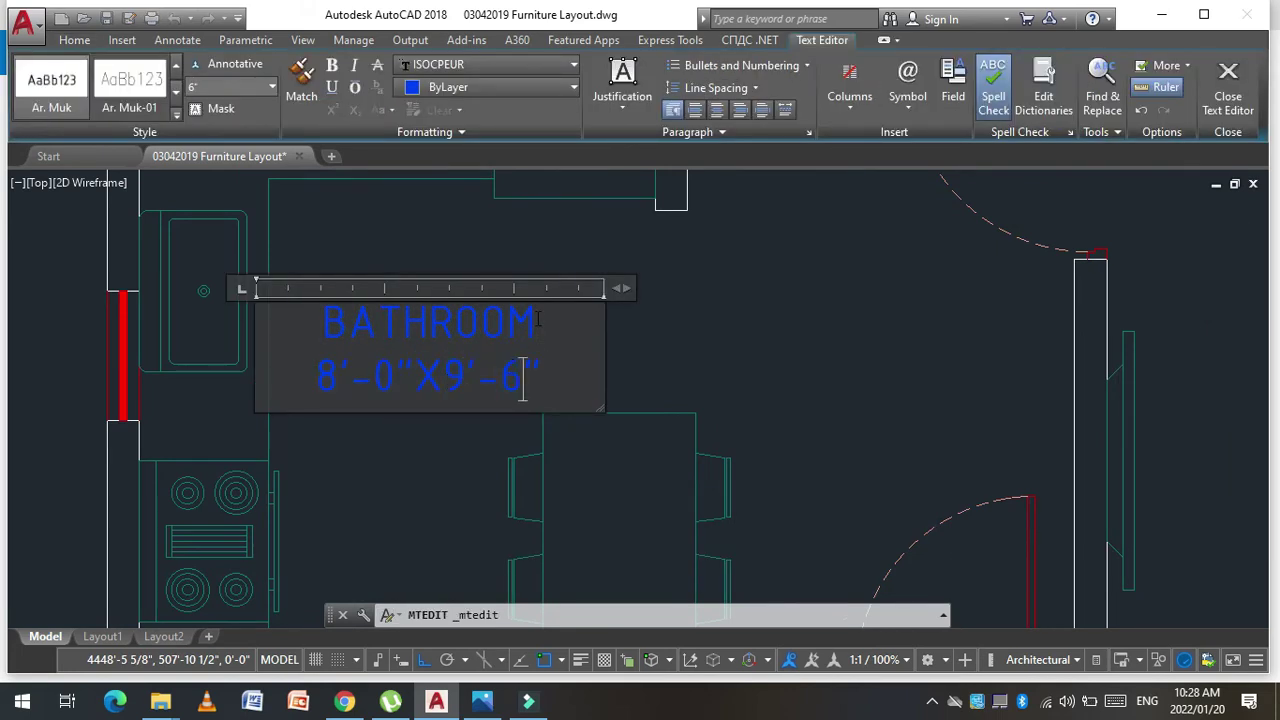
{"action": "type", "text": "kitc"}
{"action": "key", "text": "BackSpace"}
{"action": "key", "text": "BackSpace"}
{"action": "key", "text": "BackSpace"}
{"action": "key", "text": "BackSpace"}
{"action": "type", "text": "KITCHEN"}
{"action": "key", "text": "Escape"}
{"action": "key", "text": "Escape"}
{"action": "scroll", "coordinate": [390, 340], "scroll_direction": "down", "scroll_amount": 5}
{"action": "scroll", "coordinate": [390, 340], "scroll_direction": "down", "scroll_amount": 3}
{"action": "scroll", "coordinate": [390, 340], "scroll_direction": "down", "scroll_amount": 2}
{"action": "scroll", "coordinate": [543, 288], "scroll_direction": "up", "scroll_amount": 2}
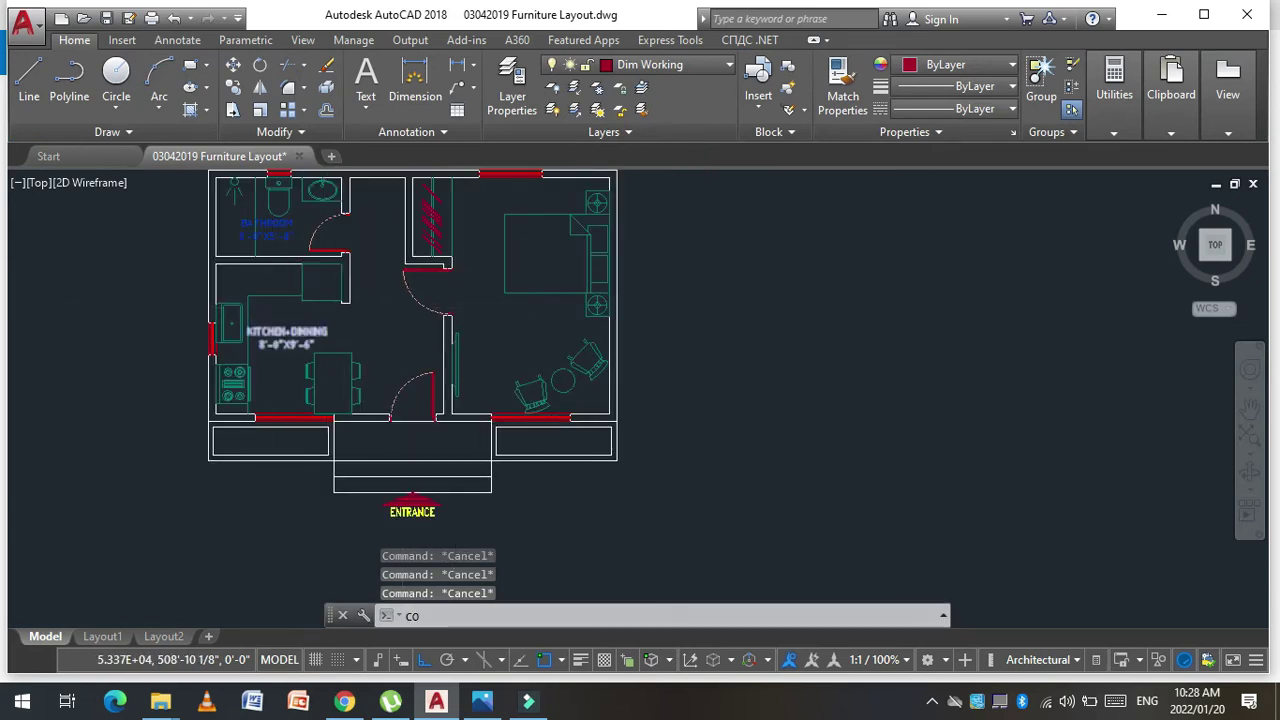
Step: Copy the kitchen label into the lower-right bedroom
{"action": "type", "text": "o"}
{"action": "key", "text": "Return"}
{"action": "left_click", "coordinate": [282, 333]}
{"action": "key", "text": "Return"}
{"action": "left_click", "coordinate": [248, 348]}
{"action": "left_click", "coordinate": [504, 307]}
{"action": "key", "text": "Escape"}
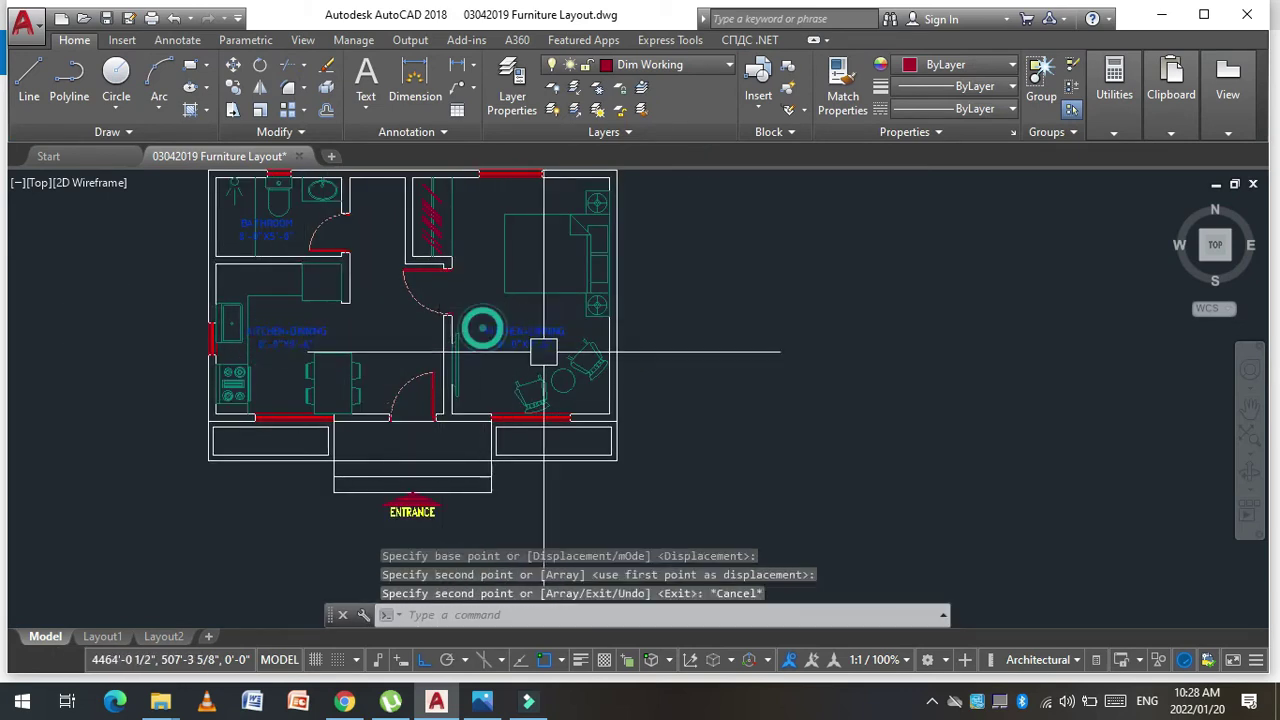
{"action": "key", "text": "Escape"}
{"action": "scroll", "coordinate": [543, 349], "scroll_direction": "up", "scroll_amount": 4}
Step: Change the copied label's text to BEDROOM 10'-0"X15'-0"
{"action": "double_click", "coordinate": [504, 362]}
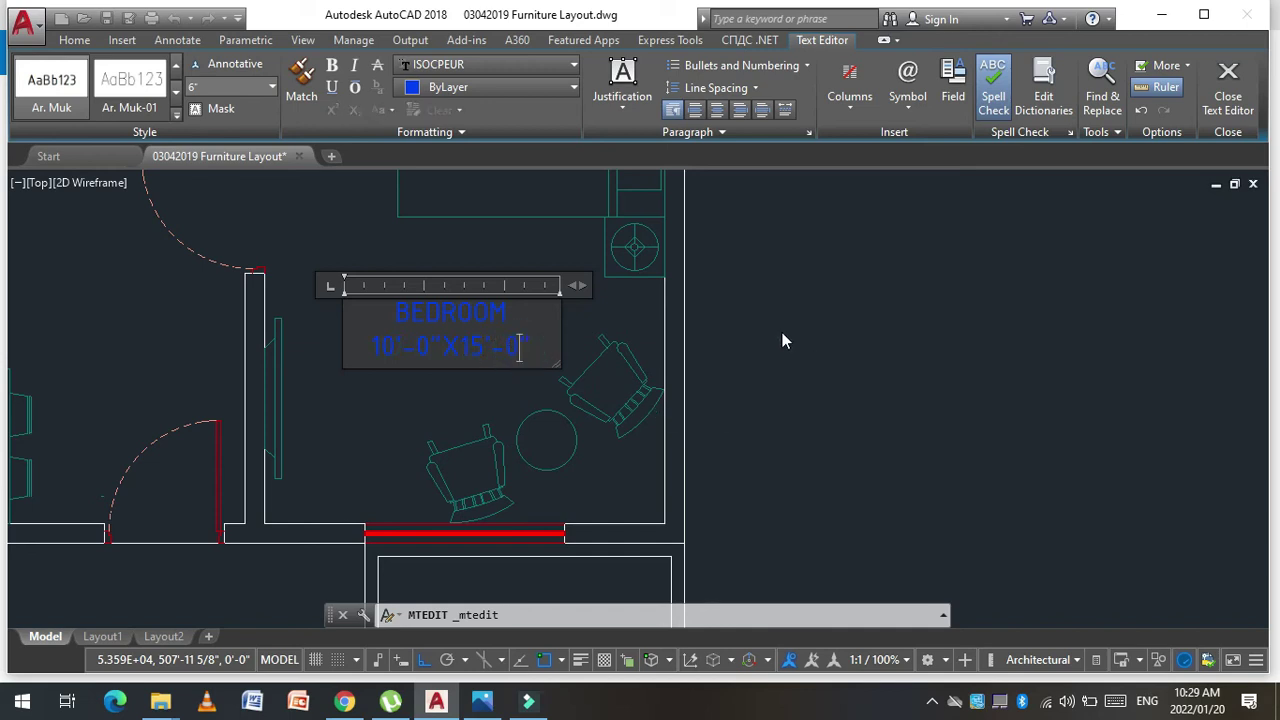
{"action": "key", "text": "Escape"}
{"action": "scroll", "coordinate": [450, 365], "scroll_direction": "down", "scroll_amount": 2}
{"action": "key", "text": "Escape"}
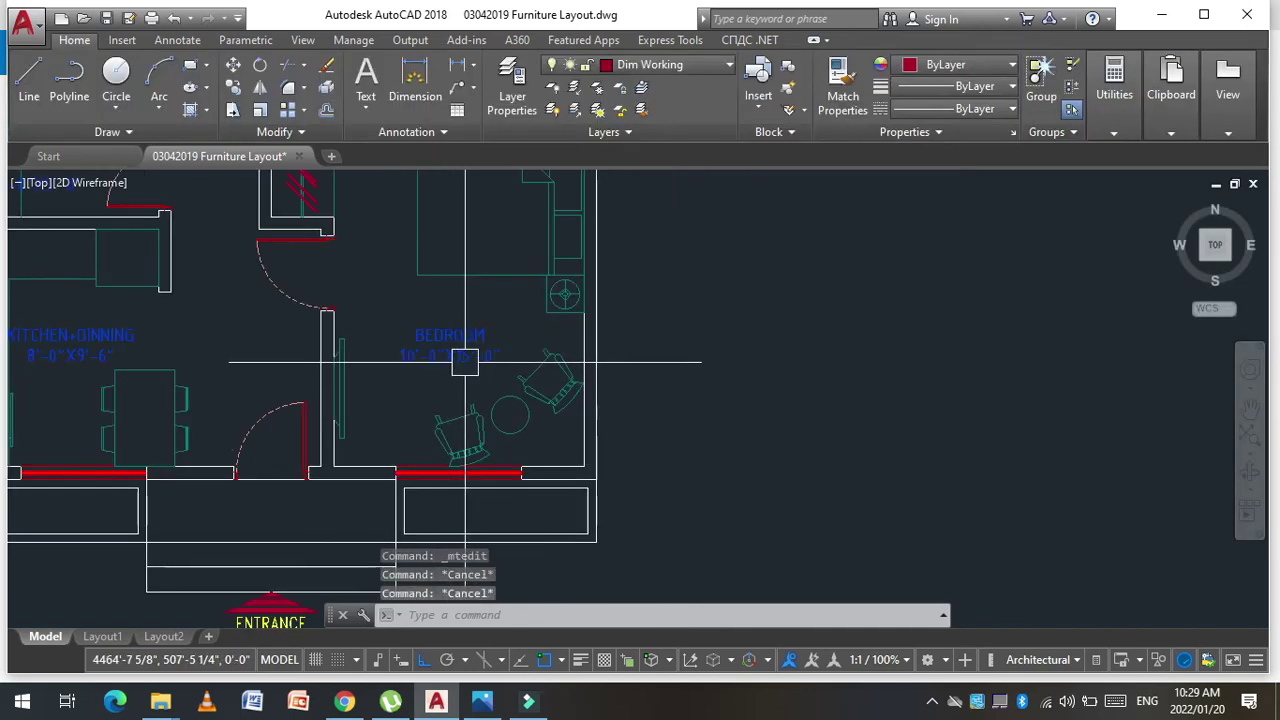
Step: Save the floor plan drawing with Ctrl+S
{"action": "scroll", "coordinate": [450, 365], "scroll_direction": "down", "scroll_amount": 2}
{"action": "key", "text": "ctrl+s"}
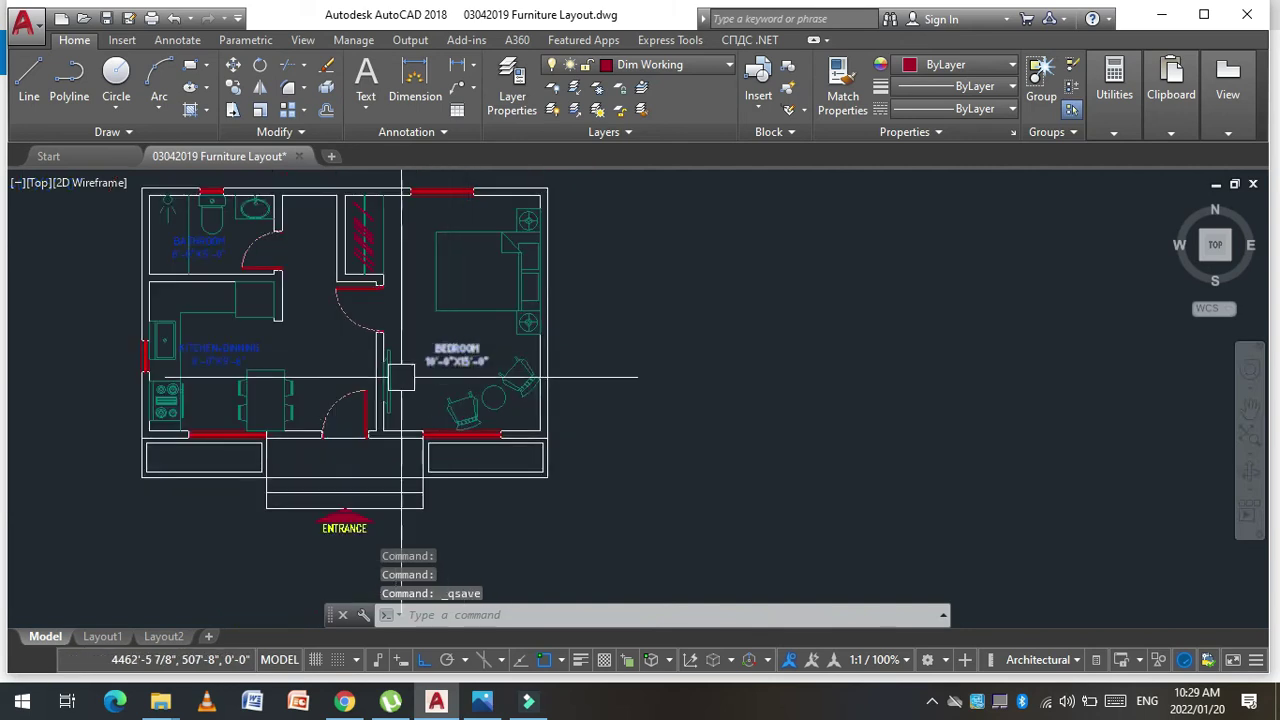
{"action": "scroll", "coordinate": [350, 340], "scroll_direction": "down", "scroll_amount": 2}
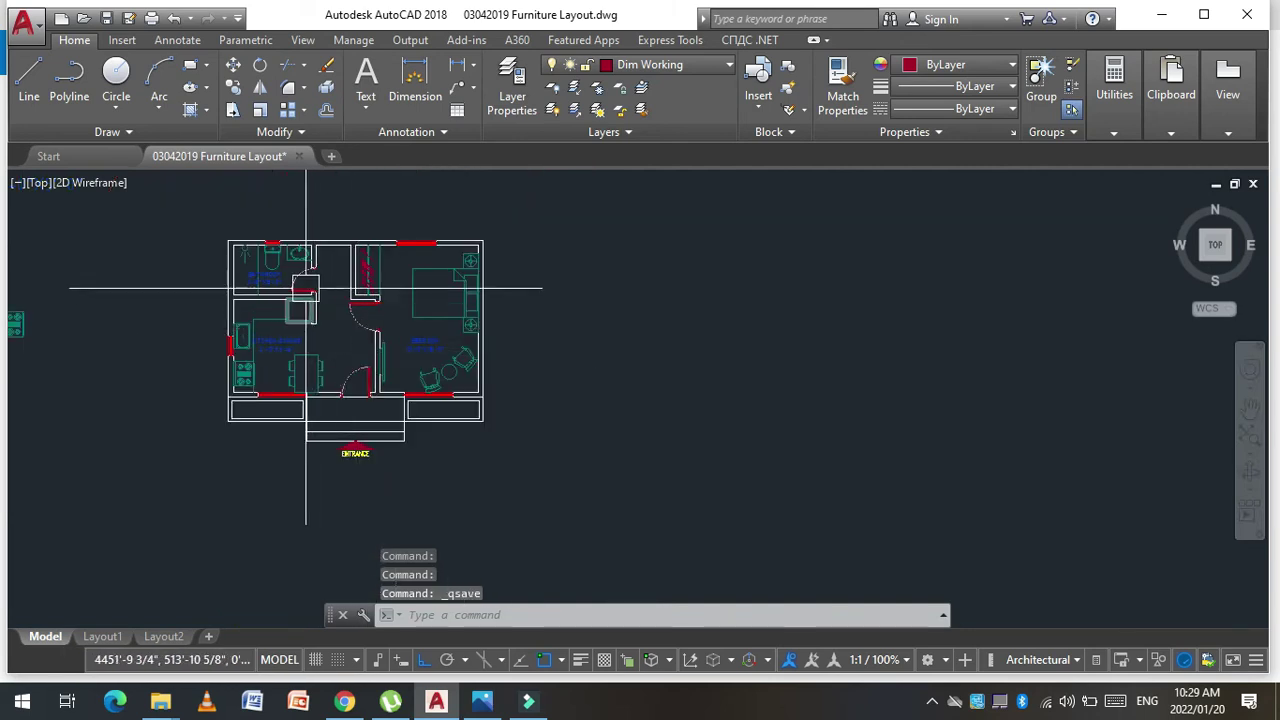
{"action": "scroll", "coordinate": [320, 278], "scroll_direction": "up", "scroll_amount": 2}
{"action": "scroll", "coordinate": [200, 215], "scroll_direction": "down", "scroll_amount": 2}
{"action": "scroll", "coordinate": [290, 375], "scroll_direction": "up", "scroll_amount": 3}
{"action": "scroll", "coordinate": [300, 382], "scroll_direction": "up", "scroll_amount": 2}
{"action": "scroll", "coordinate": [300, 382], "scroll_direction": "down", "scroll_amount": 2}
Step: Copy the KITCHEN+DINNING label into the left planter box
{"action": "scroll", "coordinate": [290, 378], "scroll_direction": "up", "scroll_amount": 2}
{"action": "key", "text": "Escape"}
{"action": "key", "text": "Escape"}
{"action": "key", "text": "Escape"}
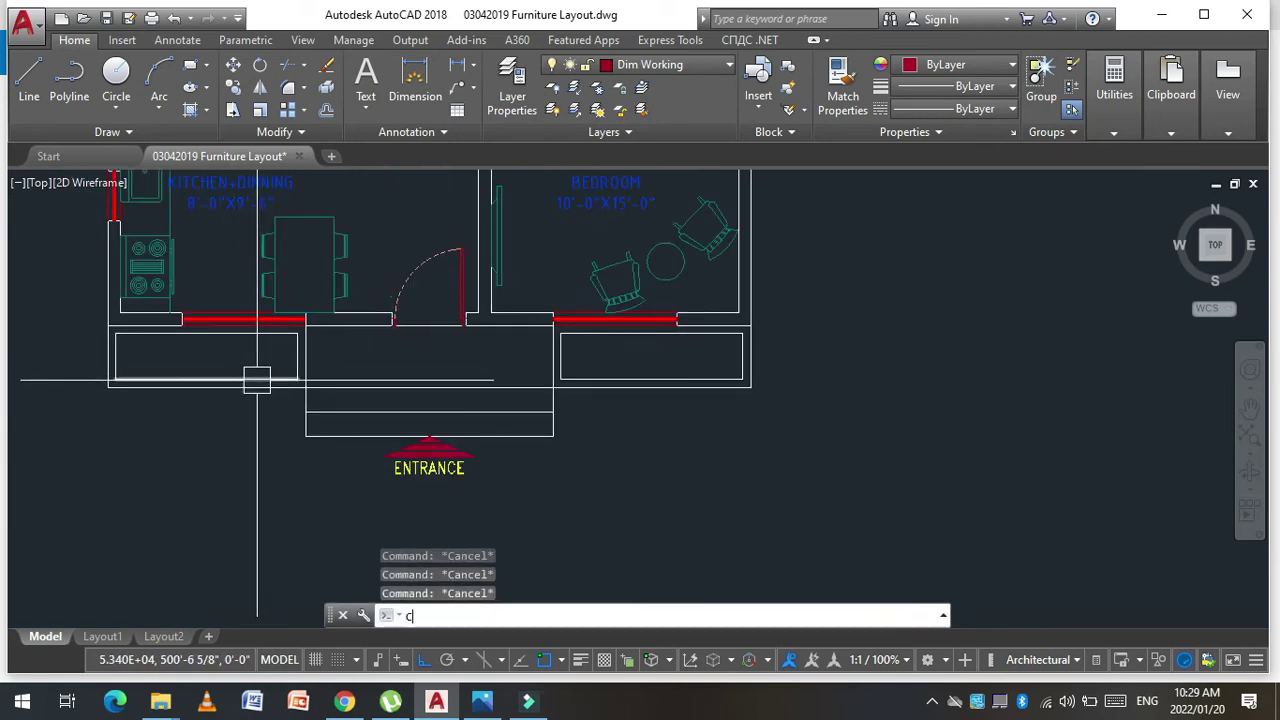
{"action": "type", "text": "co"}
{"action": "scroll", "coordinate": [275, 374], "scroll_direction": "down", "scroll_amount": 1}
{"action": "key", "text": "Return"}
{"action": "scroll", "coordinate": [222, 268], "scroll_direction": "up", "scroll_amount": 4}
{"action": "left_click", "coordinate": [242, 245]}
{"action": "key", "text": "Return"}
{"action": "left_click", "coordinate": [243, 209]}
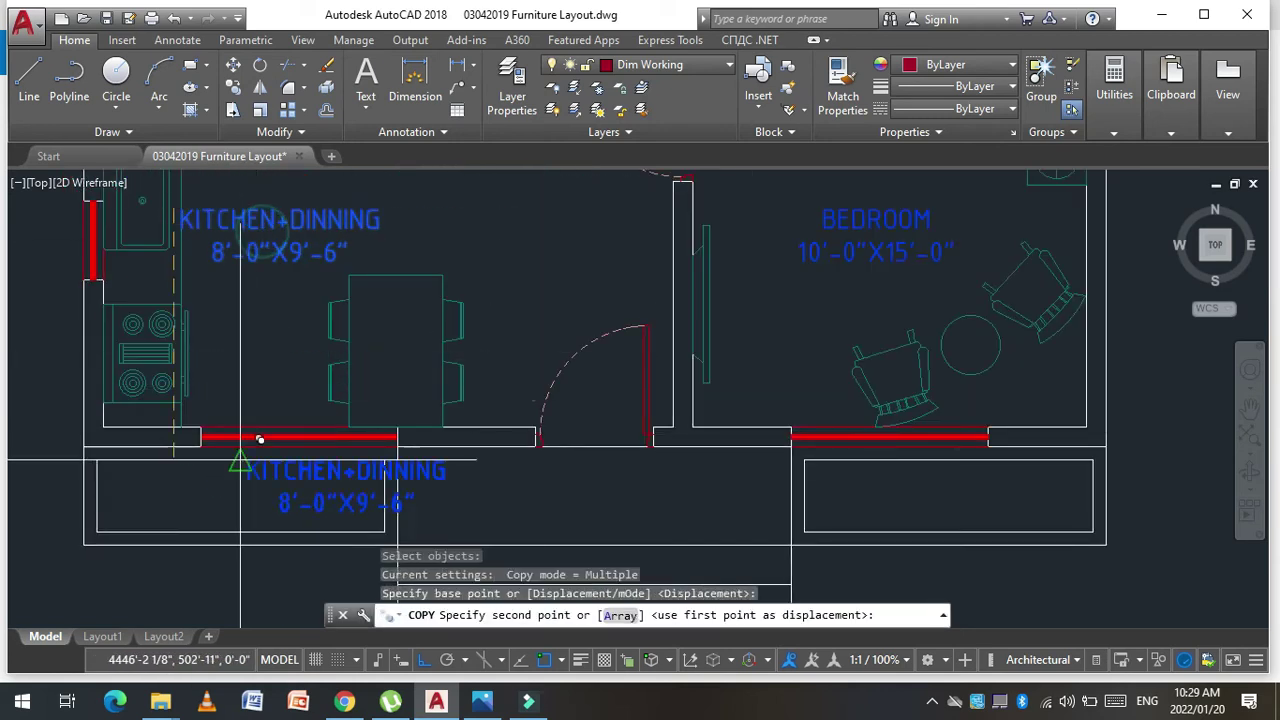
{"action": "left_click", "coordinate": [262, 462]}
{"action": "key", "text": "Escape"}
{"action": "key", "text": "Escape"}
Step: Change the copied label's text to PLANTER
{"action": "scroll", "coordinate": [257, 500], "scroll_direction": "up", "scroll_amount": 3}
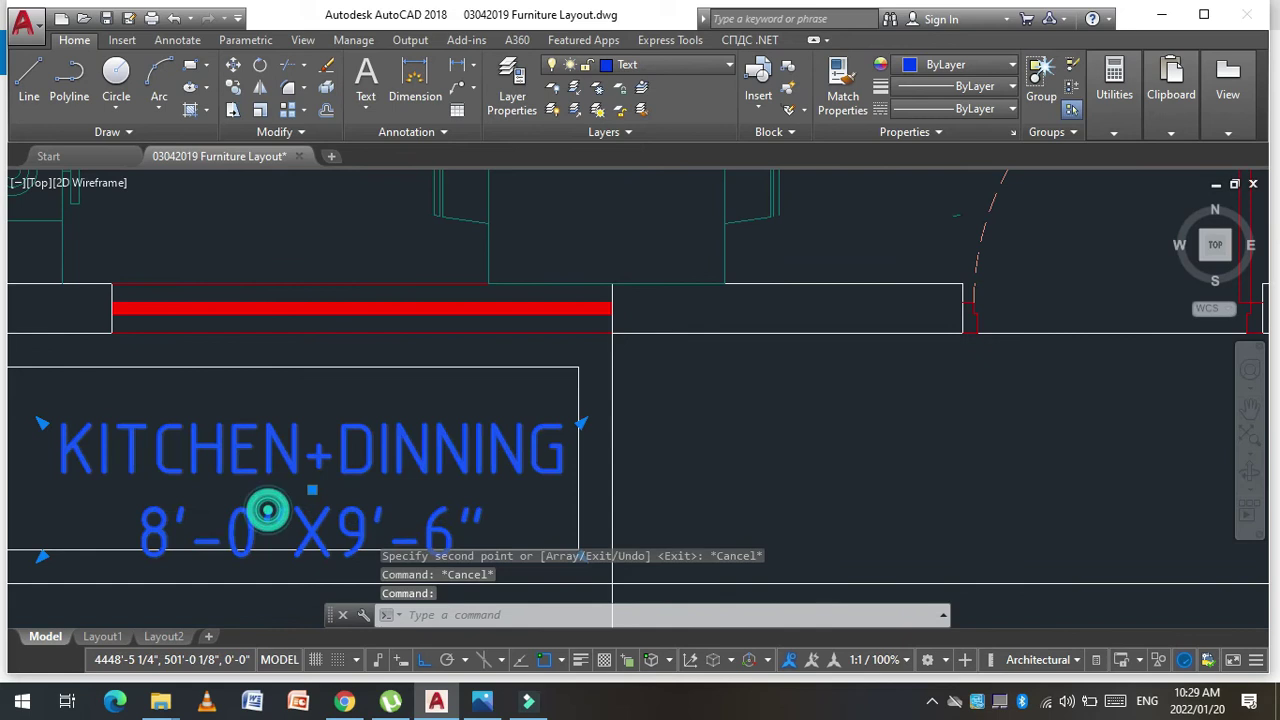
{"action": "scroll", "coordinate": [366, 440], "scroll_direction": "down", "scroll_amount": 1}
{"action": "double_click", "coordinate": [298, 500]}
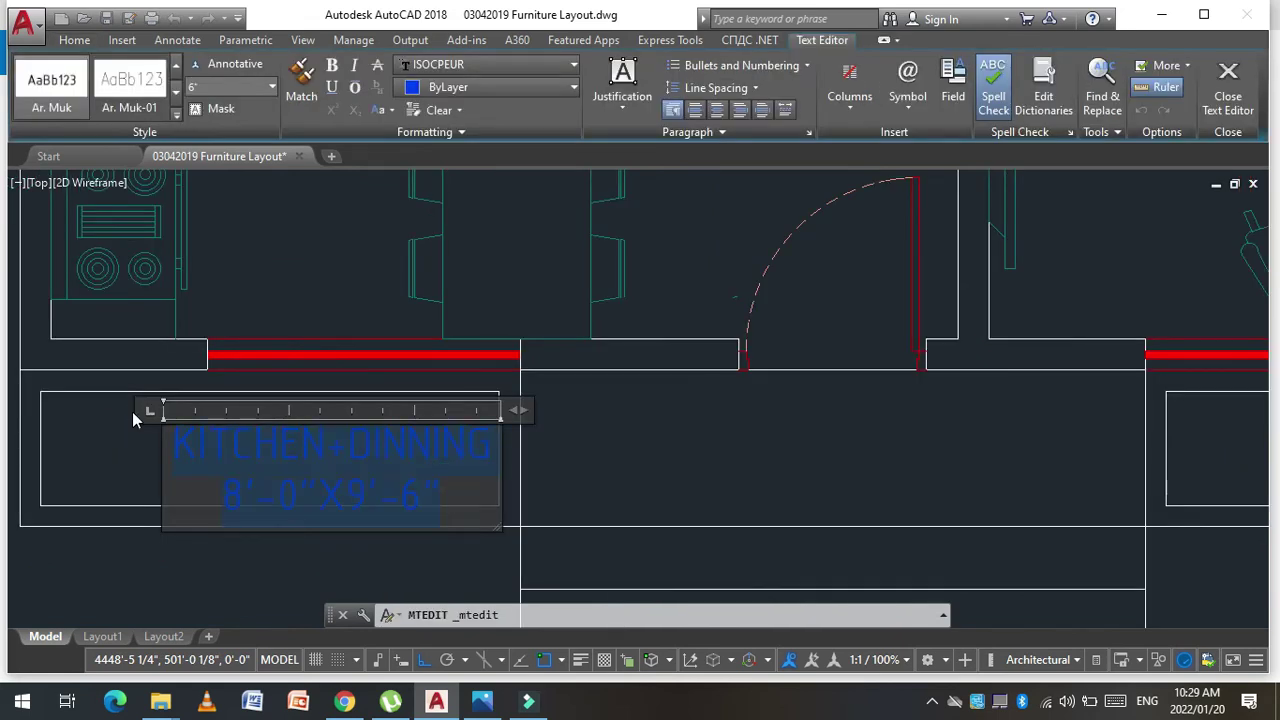
{"action": "type", "text": "PLANTER"}
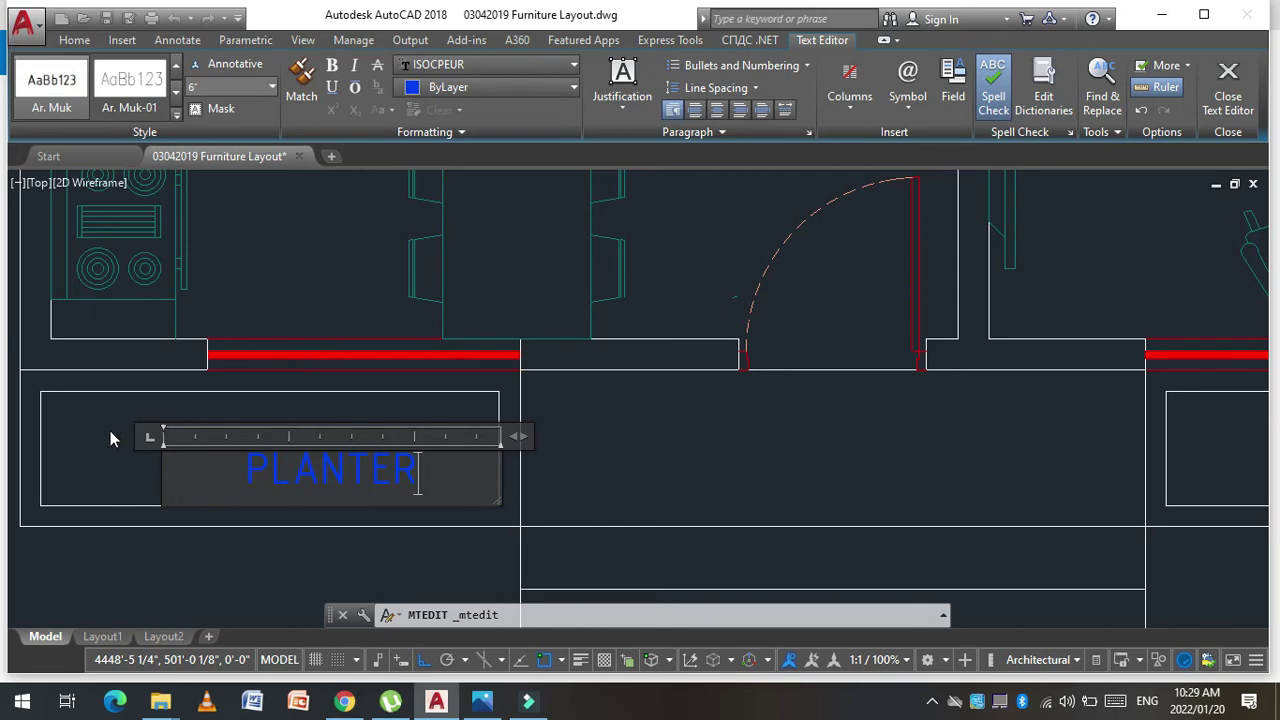
{"action": "key", "text": "Escape"}
Step: Move the PLANTER text slightly higher in the left planter box
{"action": "type", "text": "m"}
{"action": "key", "text": "Return"}
{"action": "left_click", "coordinate": [280, 469]}
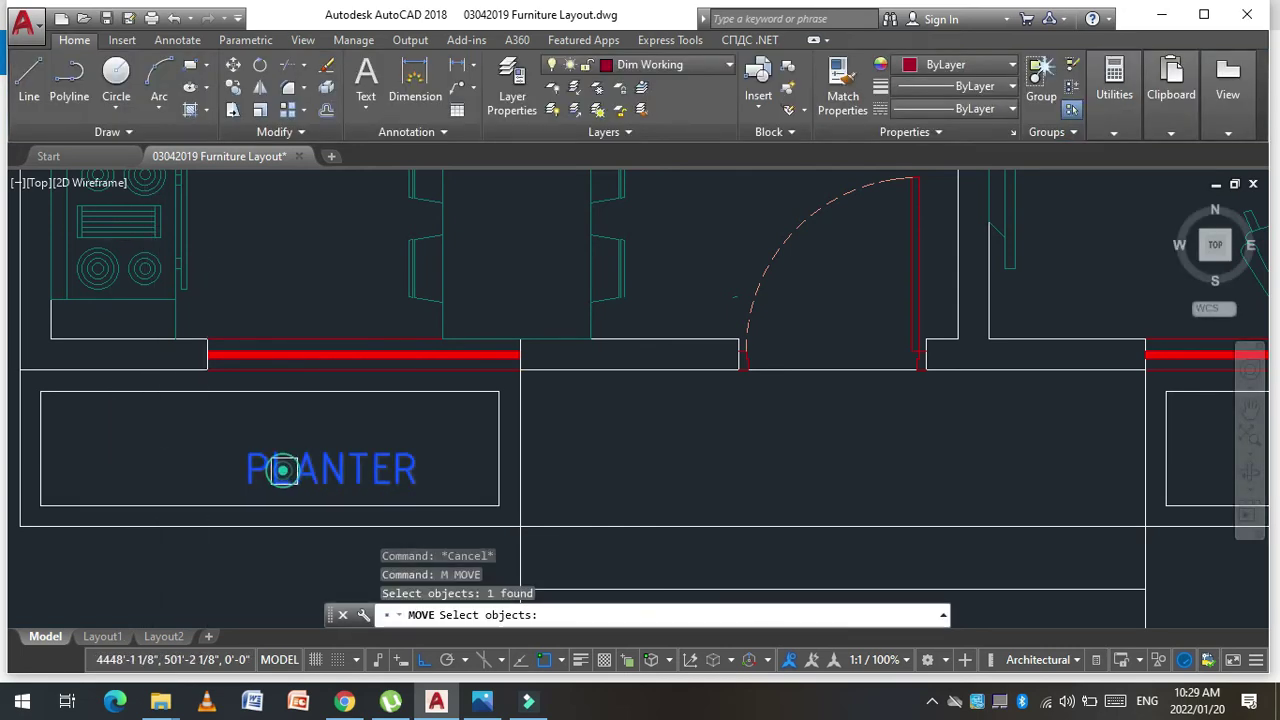
{"action": "key", "text": "Return"}
{"action": "left_click", "coordinate": [385, 425]}
{"action": "key", "text": "Escape"}
{"action": "key", "text": "Escape"}
{"action": "key", "text": "Escape"}
{"action": "type", "text": "m"}
{"action": "key", "text": "Return"}
{"action": "left_click", "coordinate": [213, 477]}
{"action": "key", "text": "Return"}
{"action": "left_click", "coordinate": [400, 463]}
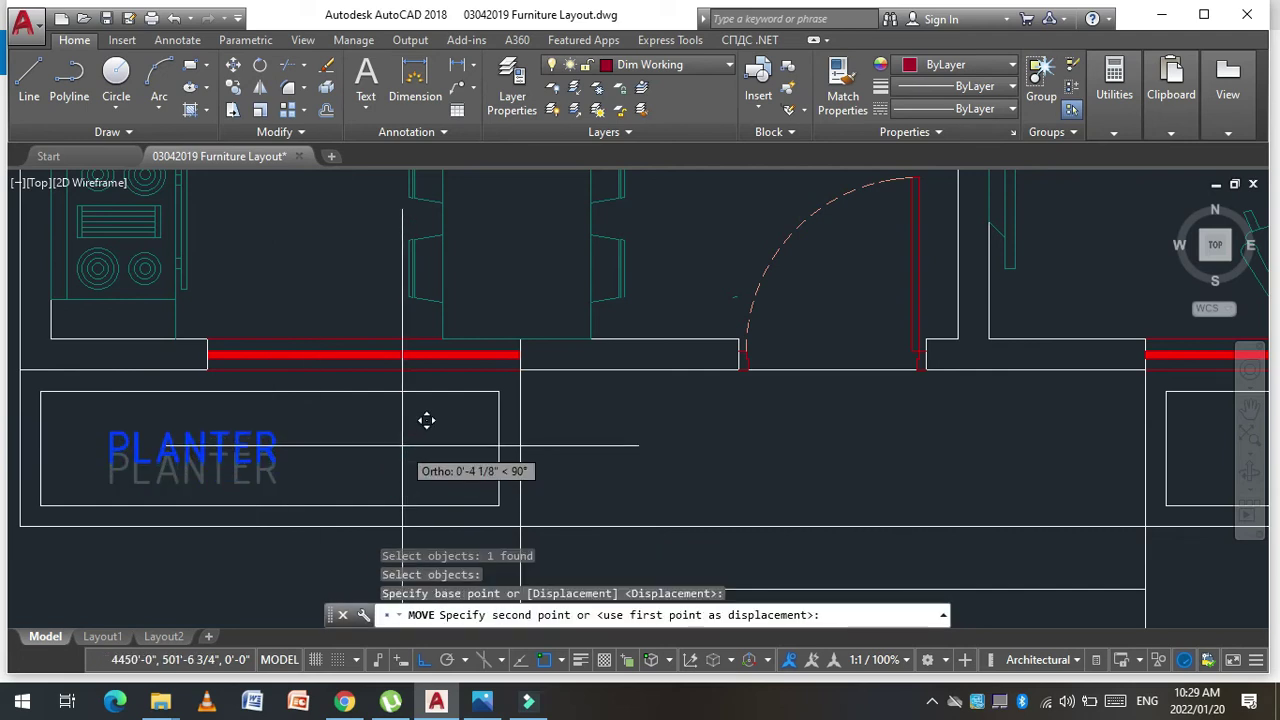
{"action": "left_click", "coordinate": [407, 442]}
{"action": "key", "text": "Escape"}
{"action": "key", "text": "Escape"}
Step: Reposition the PLANTER text until it sits centred in the left planter box
{"action": "type", "text": "m"}
{"action": "key", "text": "Return"}
{"action": "left_click", "coordinate": [180, 437]}
{"action": "key", "text": "Return"}
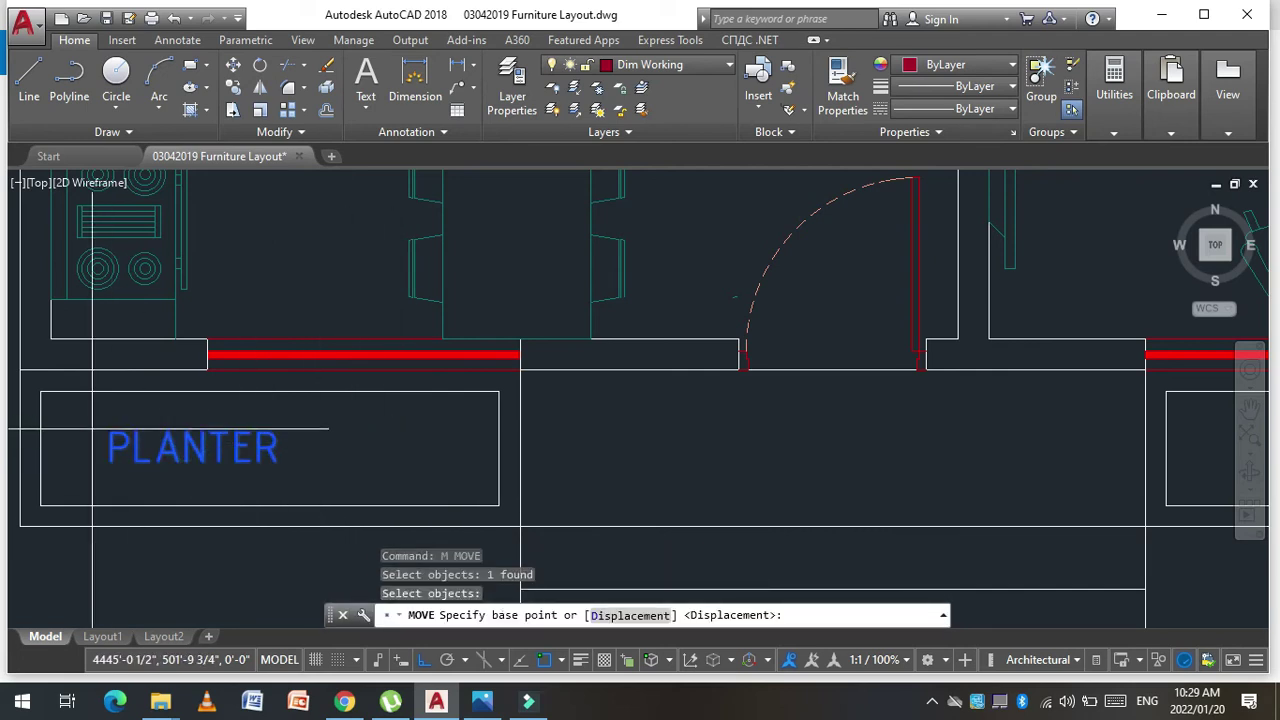
{"action": "left_click", "coordinate": [168, 446]}
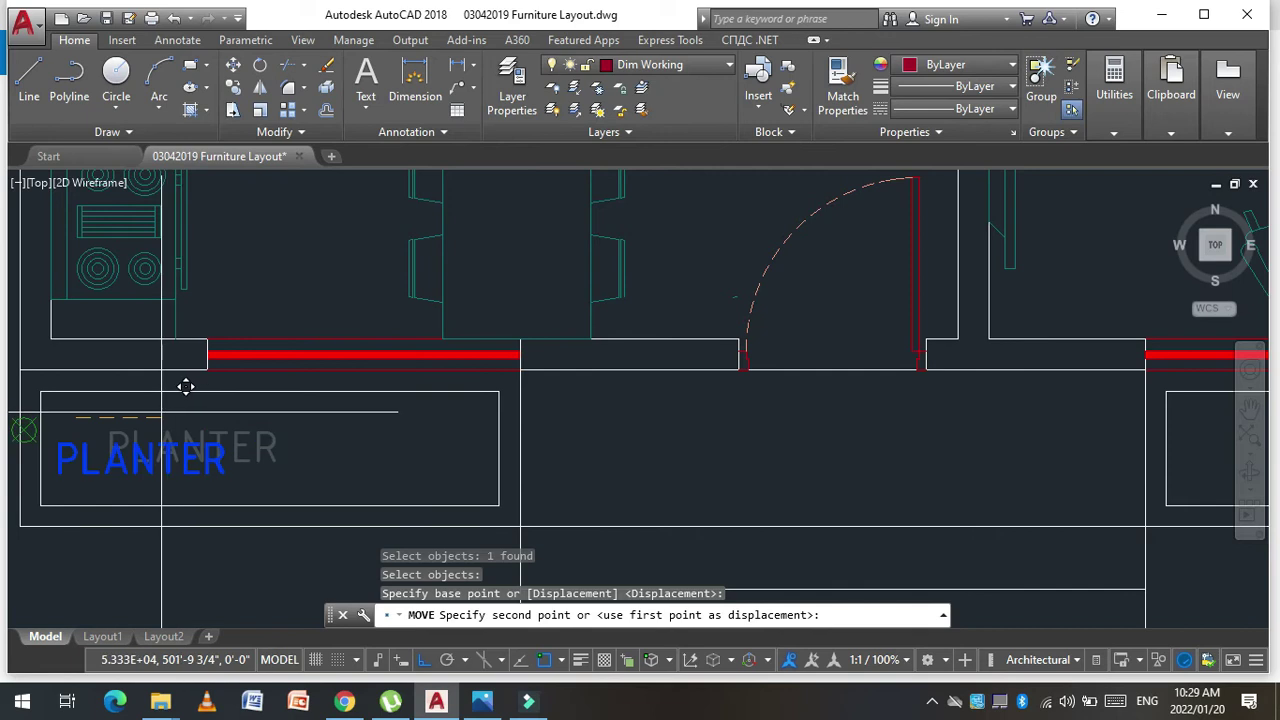
{"action": "left_click", "coordinate": [156, 411]}
{"action": "key", "text": "Escape"}
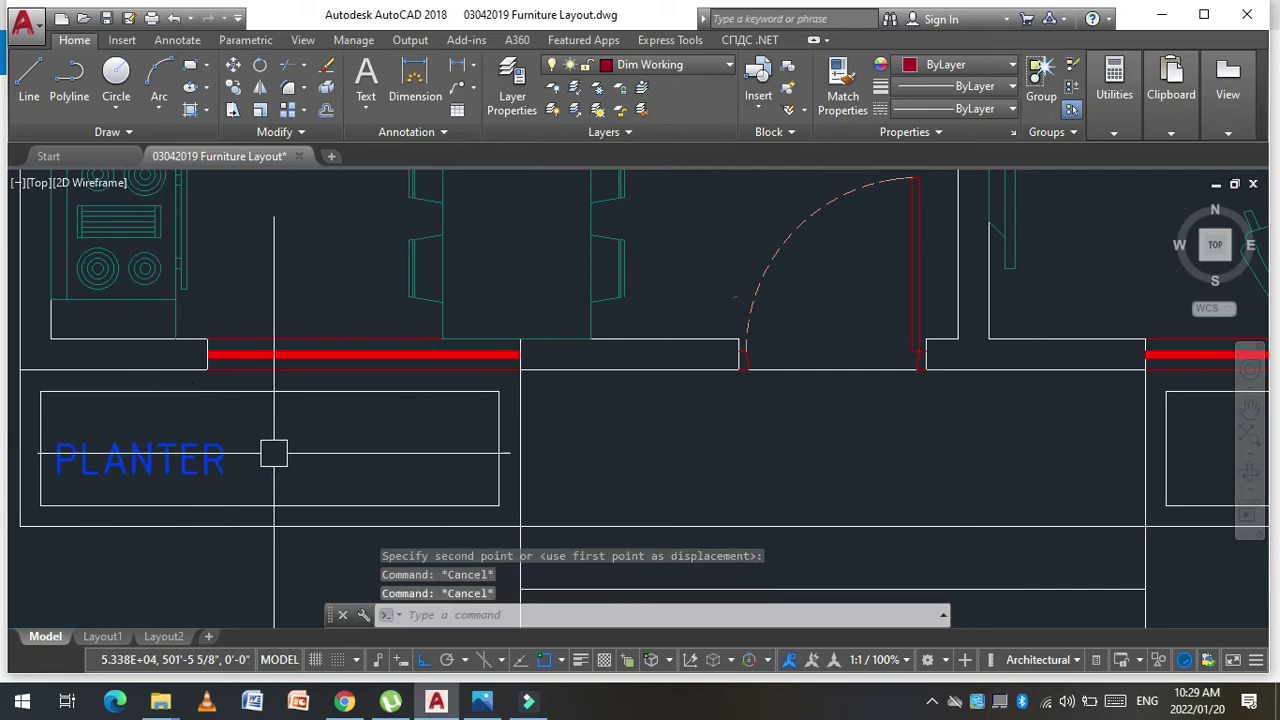
{"action": "scroll", "coordinate": [360, 395], "scroll_direction": "down", "scroll_amount": 2}
{"action": "type", "text": "m"}
{"action": "key", "text": "Return"}
{"action": "left_click", "coordinate": [206, 434]}
{"action": "key", "text": "Return"}
{"action": "left_click", "coordinate": [228, 566]}
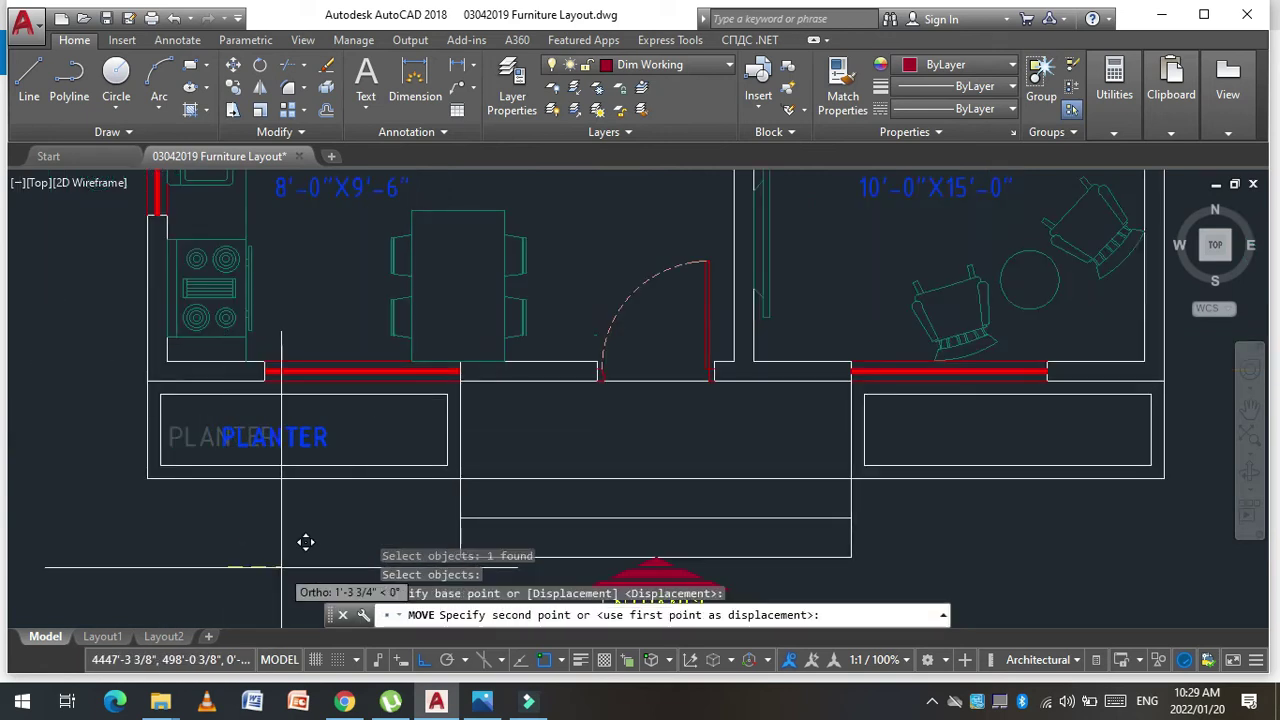
{"action": "left_click", "coordinate": [288, 561]}
{"action": "key", "text": "Escape"}
{"action": "key", "text": "Escape"}
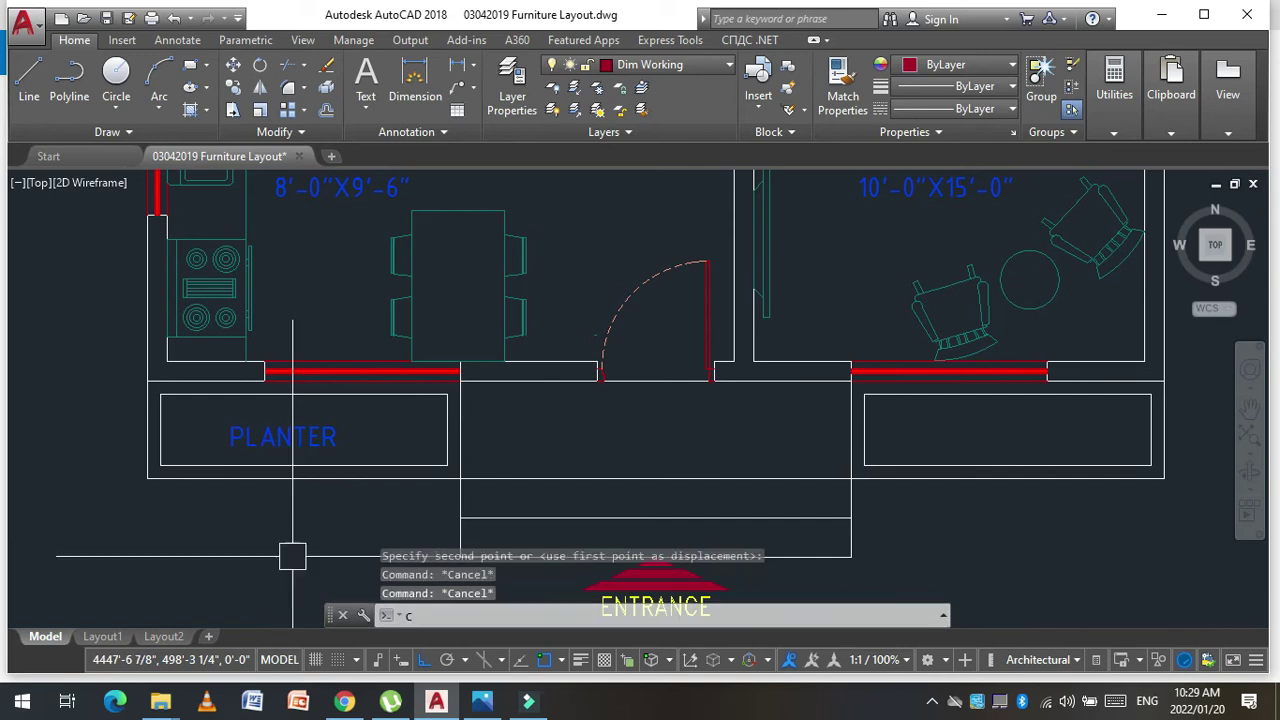
Step: Copy the PLANTER label into the right planter box
{"action": "type", "text": "co"}
{"action": "key", "text": "Return"}
{"action": "left_click", "coordinate": [300, 437]}
{"action": "key", "text": "Return"}
{"action": "scroll", "coordinate": [283, 430], "scroll_direction": "down", "scroll_amount": 2}
{"action": "left_click", "coordinate": [274, 520]}
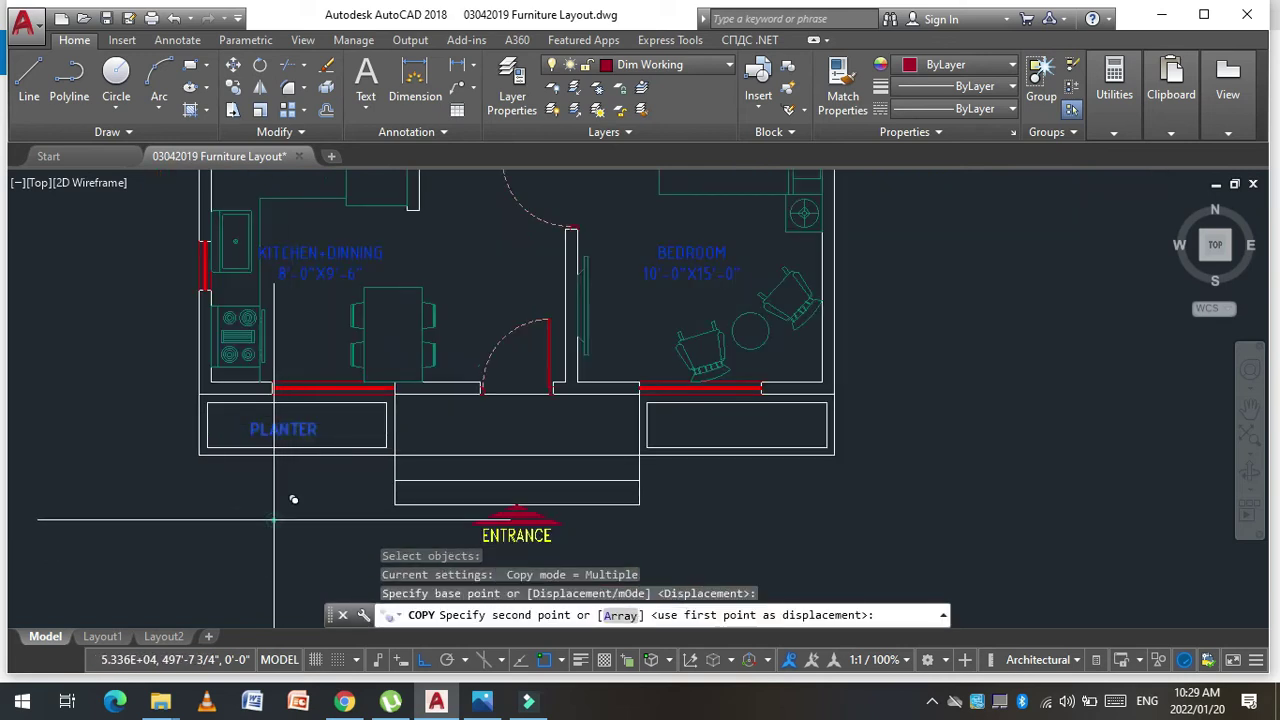
{"action": "left_click", "coordinate": [739, 503]}
{"action": "key", "text": "Escape"}
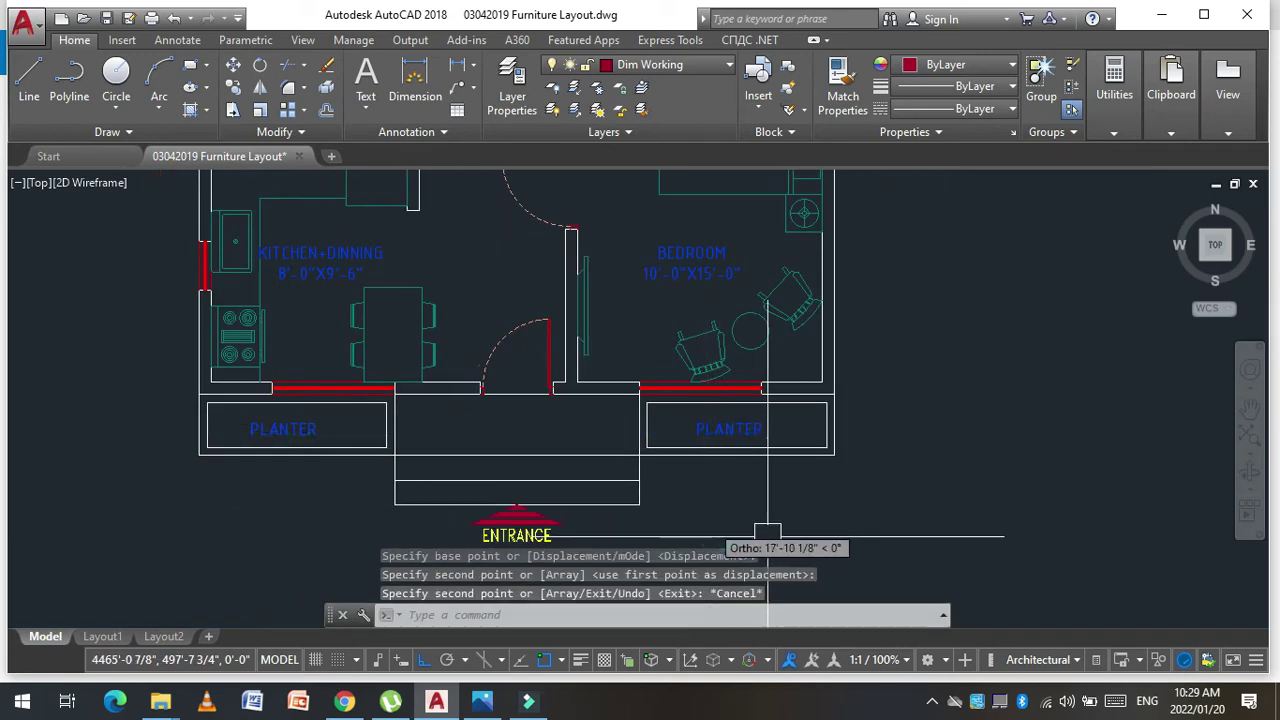
{"action": "key", "text": "Escape"}
{"action": "key", "text": "Escape"}
{"action": "left_click", "coordinate": [1090, 702]}
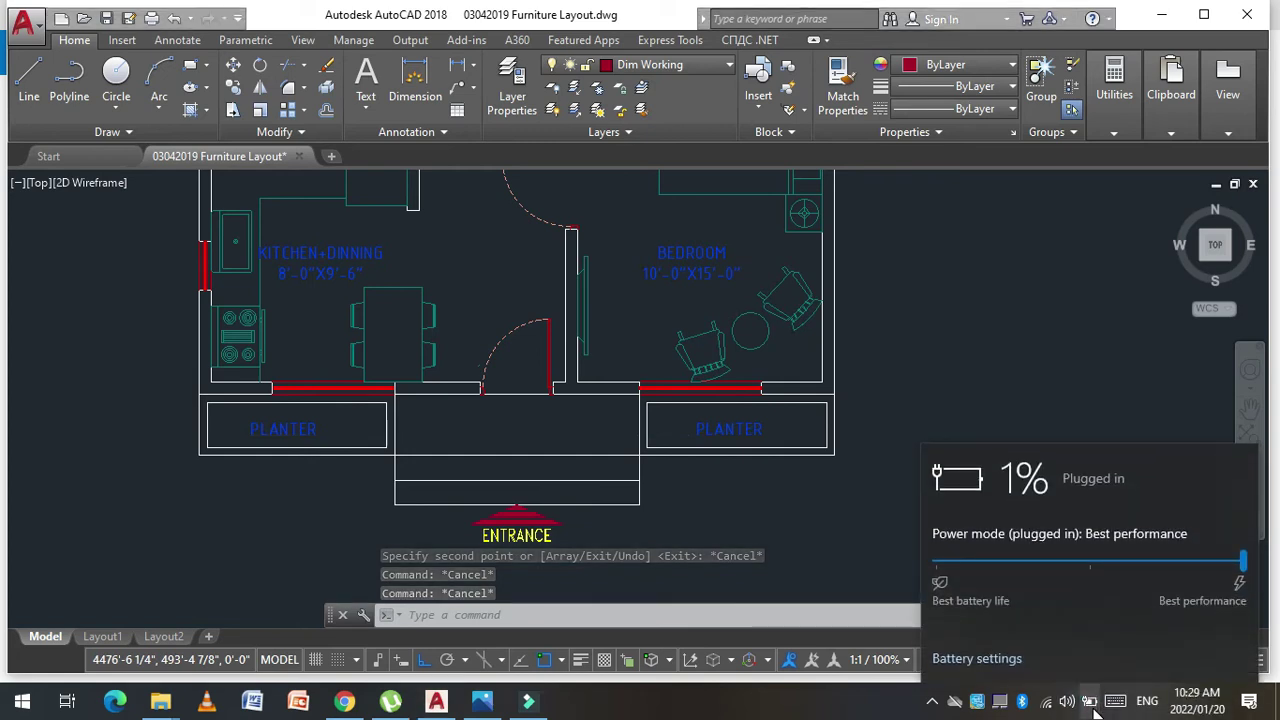
{"action": "left_click", "coordinate": [1090, 702]}
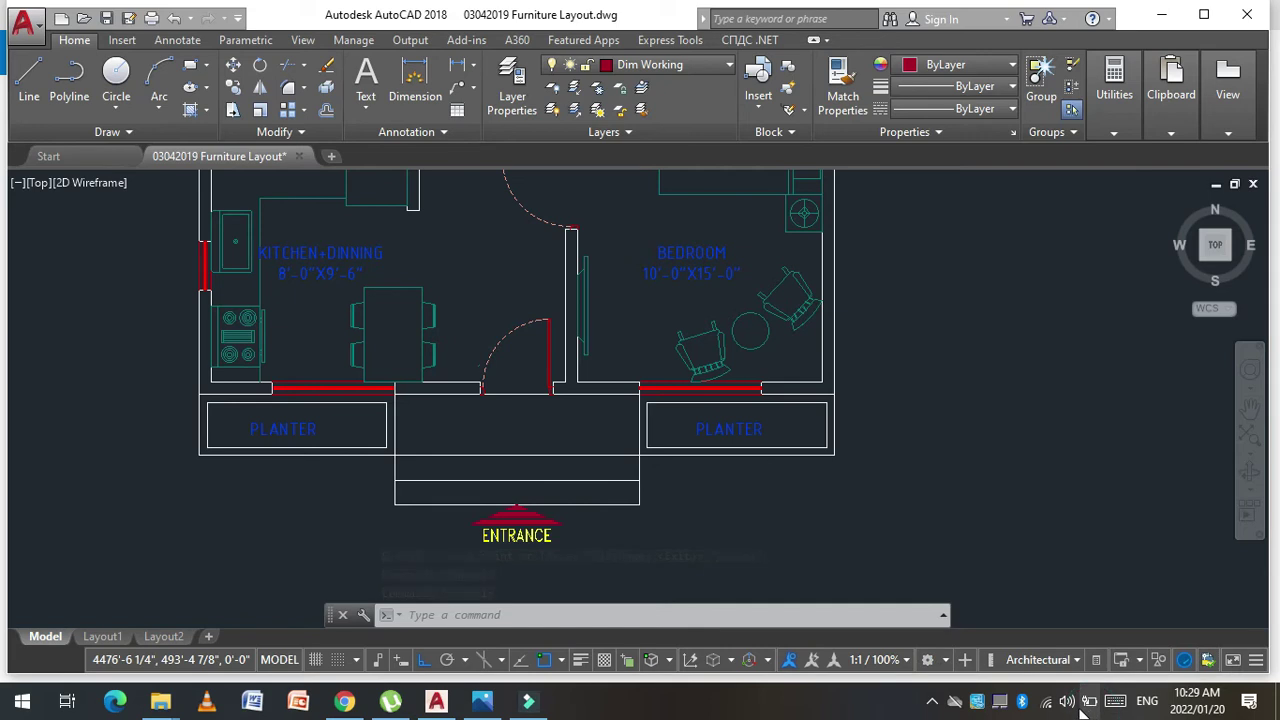
{"action": "scroll", "coordinate": [572, 434], "scroll_direction": "down", "scroll_amount": 4}
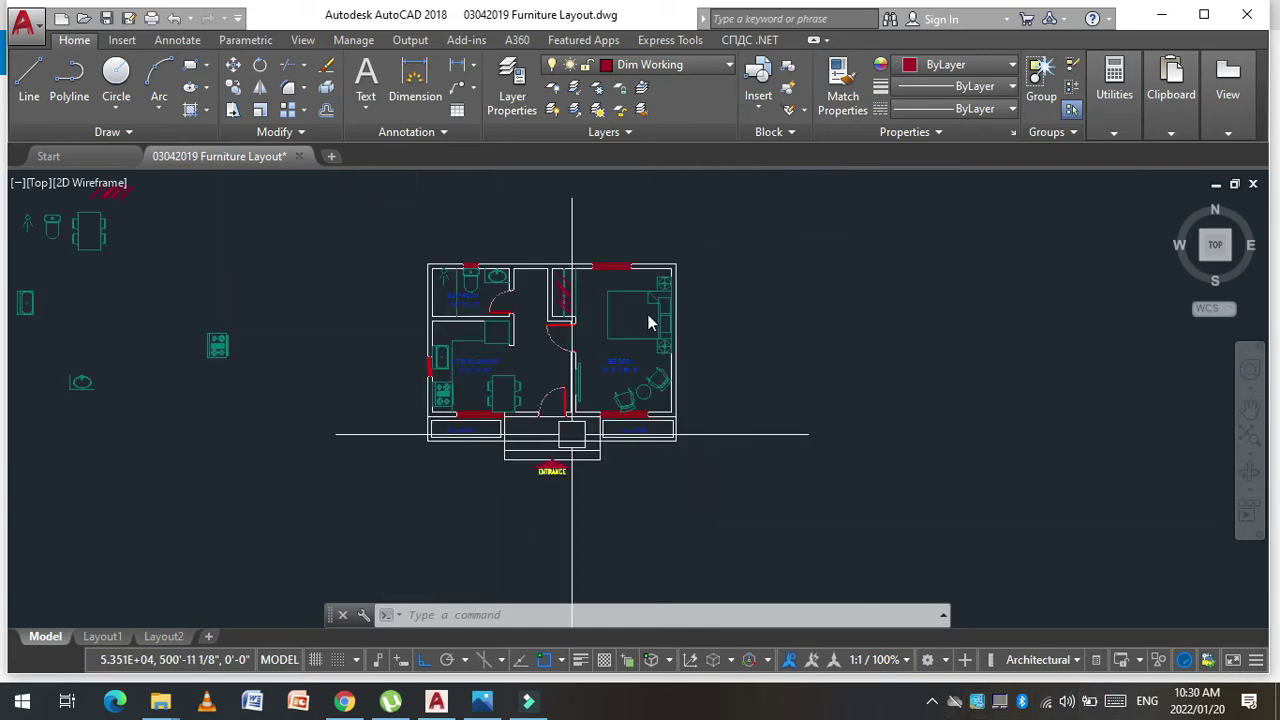
{"action": "scroll", "coordinate": [660, 327], "scroll_direction": "up", "scroll_amount": 2}
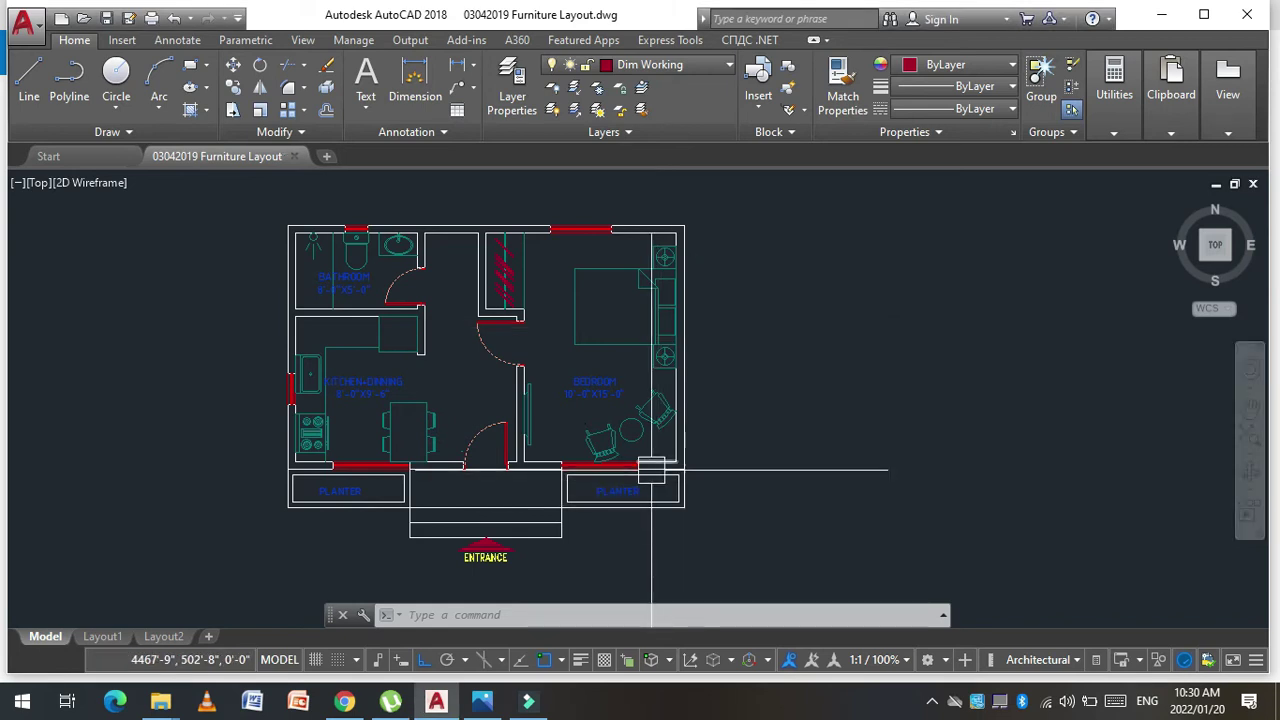
{"action": "left_click", "coordinate": [934, 702]}
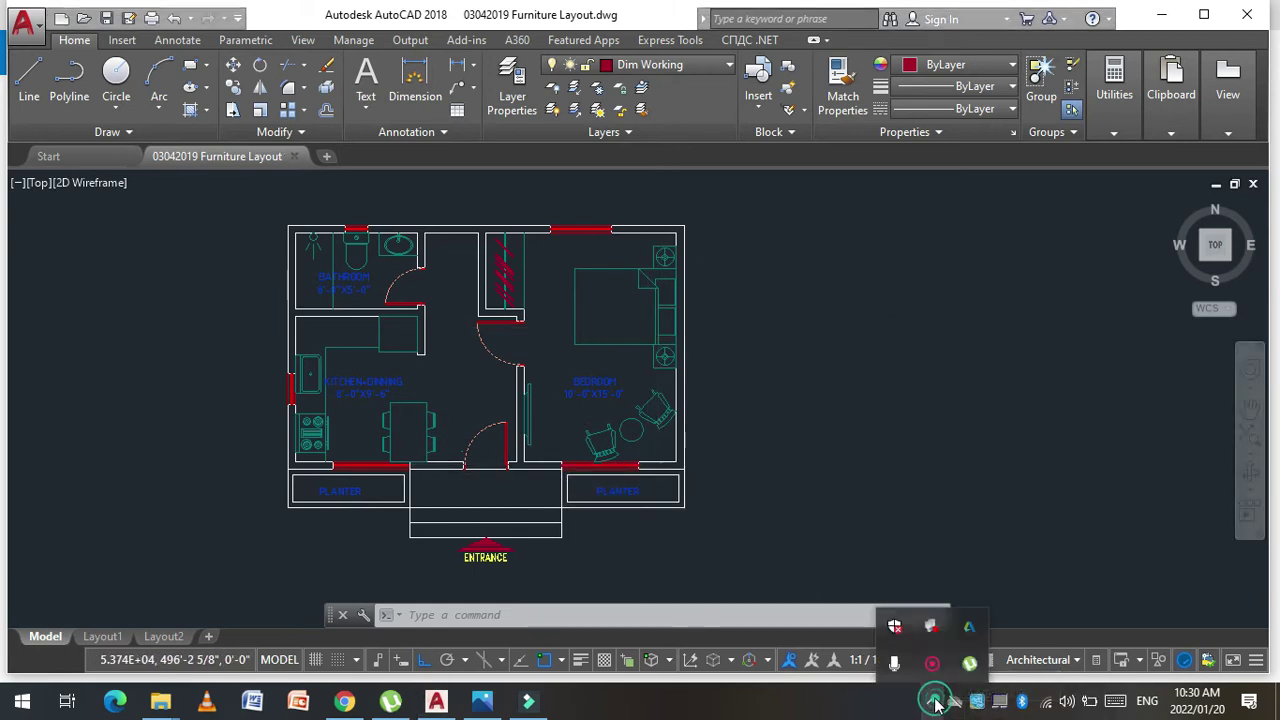
{"action": "right_click", "coordinate": [945, 668]}
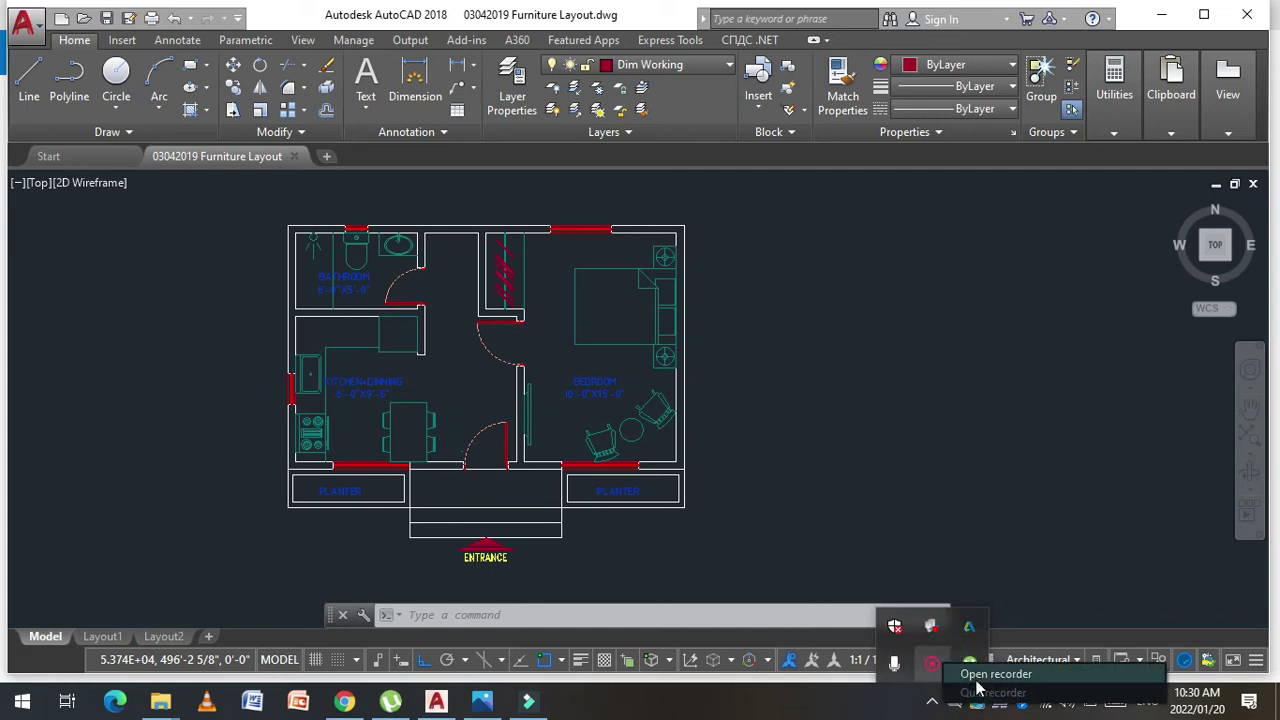
{"action": "left_click", "coordinate": [983, 676]}
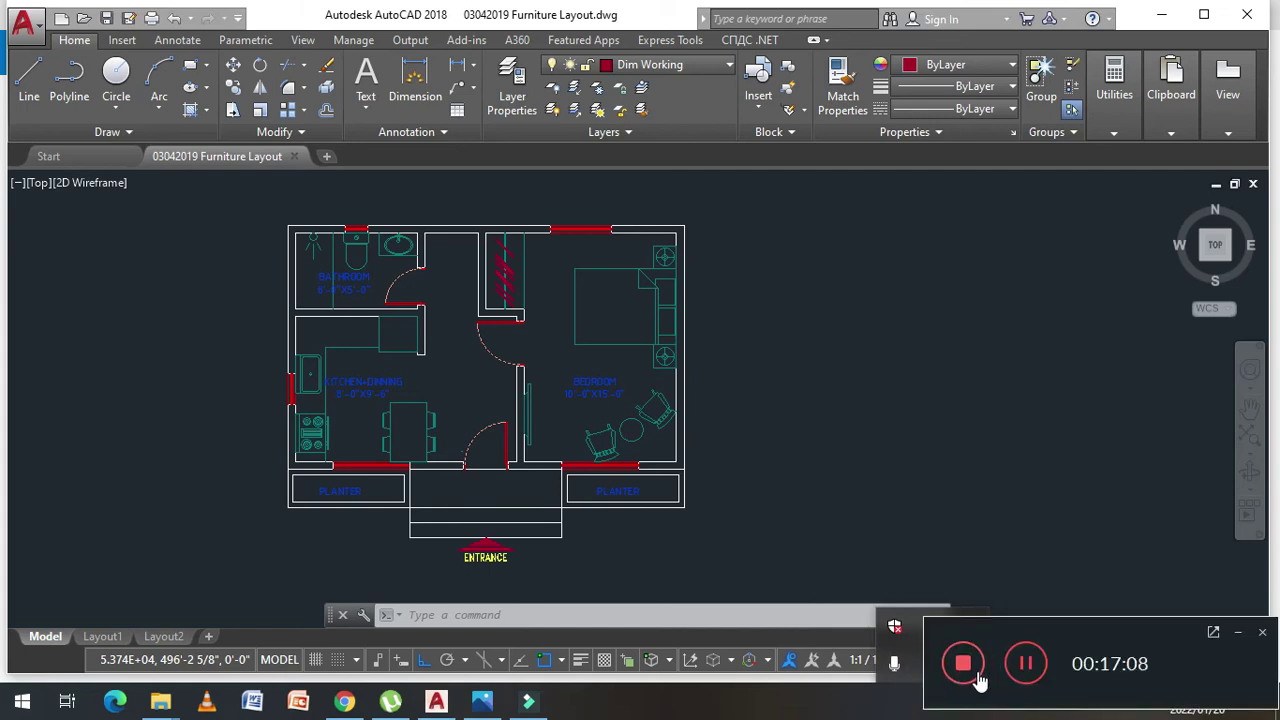
{"action": "left_click", "coordinate": [980, 676]}
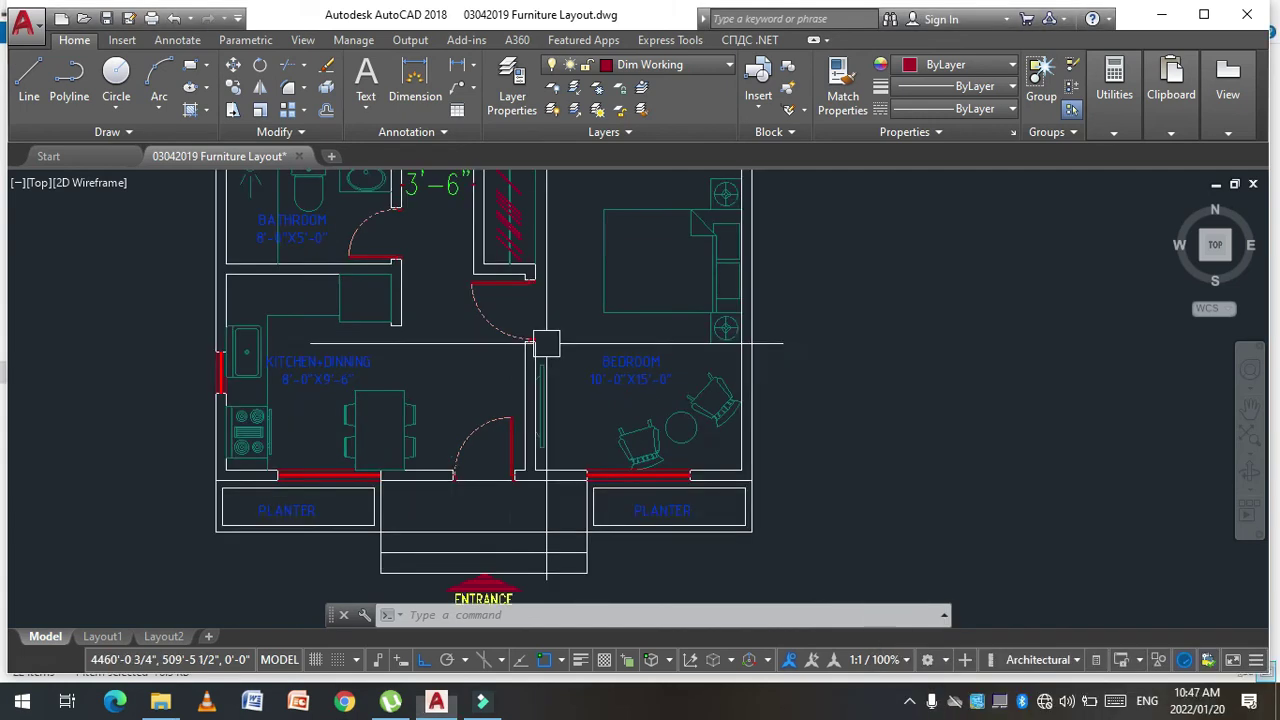
{"action": "scroll", "coordinate": [186, 323], "scroll_direction": "down", "scroll_amount": 3}
{"action": "scroll", "coordinate": [243, 271], "scroll_direction": "up", "scroll_amount": 3}
{"action": "scroll", "coordinate": [232, 266], "scroll_direction": "up", "scroll_amount": 2}
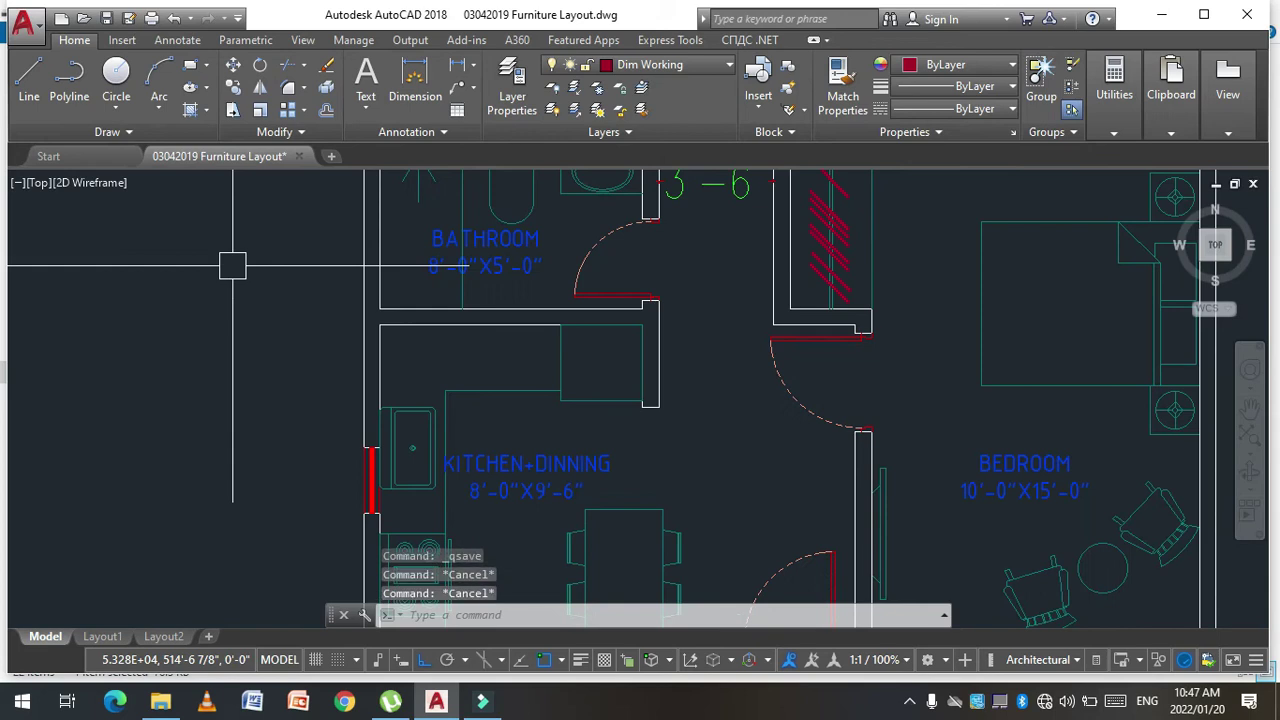
Step: Draw a 6 by 6 rectangle to the left of the floor plan
{"action": "type", "text": "rec"}
{"action": "key", "text": "Return"}
{"action": "left_click", "coordinate": [161, 268]}
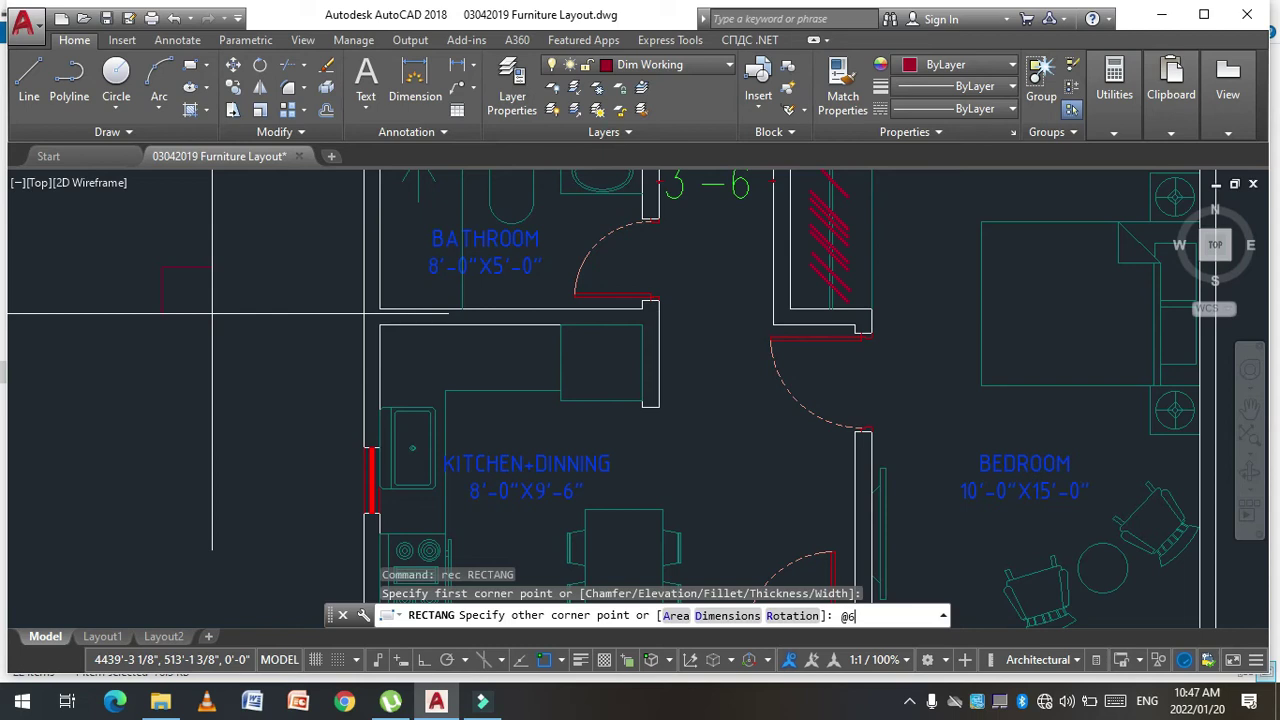
{"action": "type", "text": ",6"}
{"action": "key", "text": "Return"}
{"action": "key", "text": "Escape"}
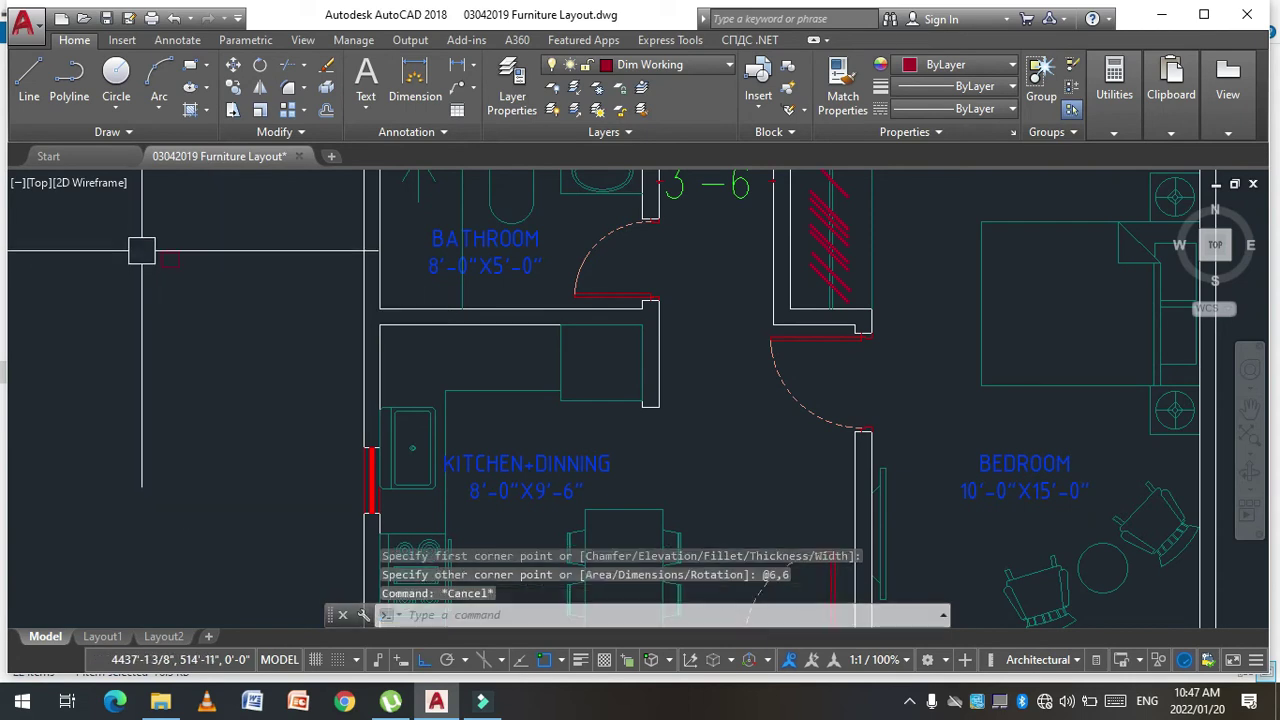
{"action": "key", "text": "Escape"}
{"action": "key", "text": "Escape"}
Step: Select the new square and check its layer, leaving Dim Working current
{"action": "scroll", "coordinate": [160, 280], "scroll_direction": "up", "scroll_amount": 3}
{"action": "left_click", "coordinate": [140, 311]}
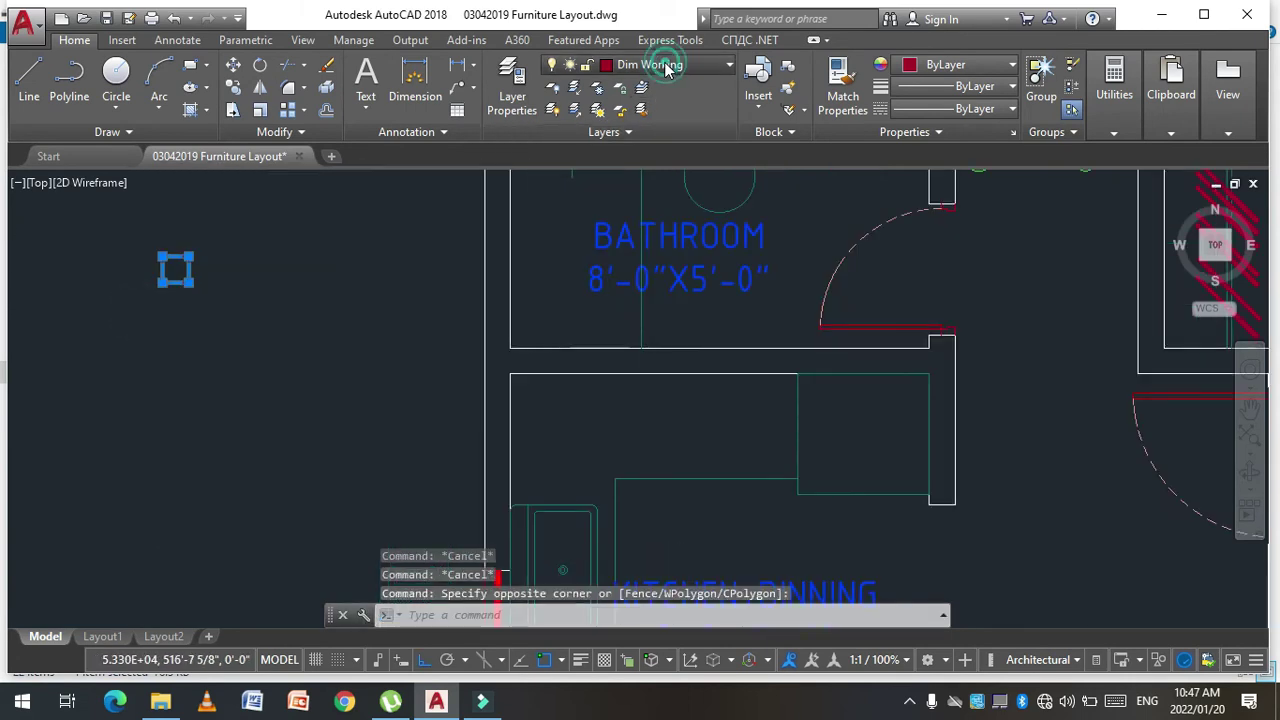
{"action": "left_click", "coordinate": [668, 66]}
{"action": "key", "text": "Escape"}
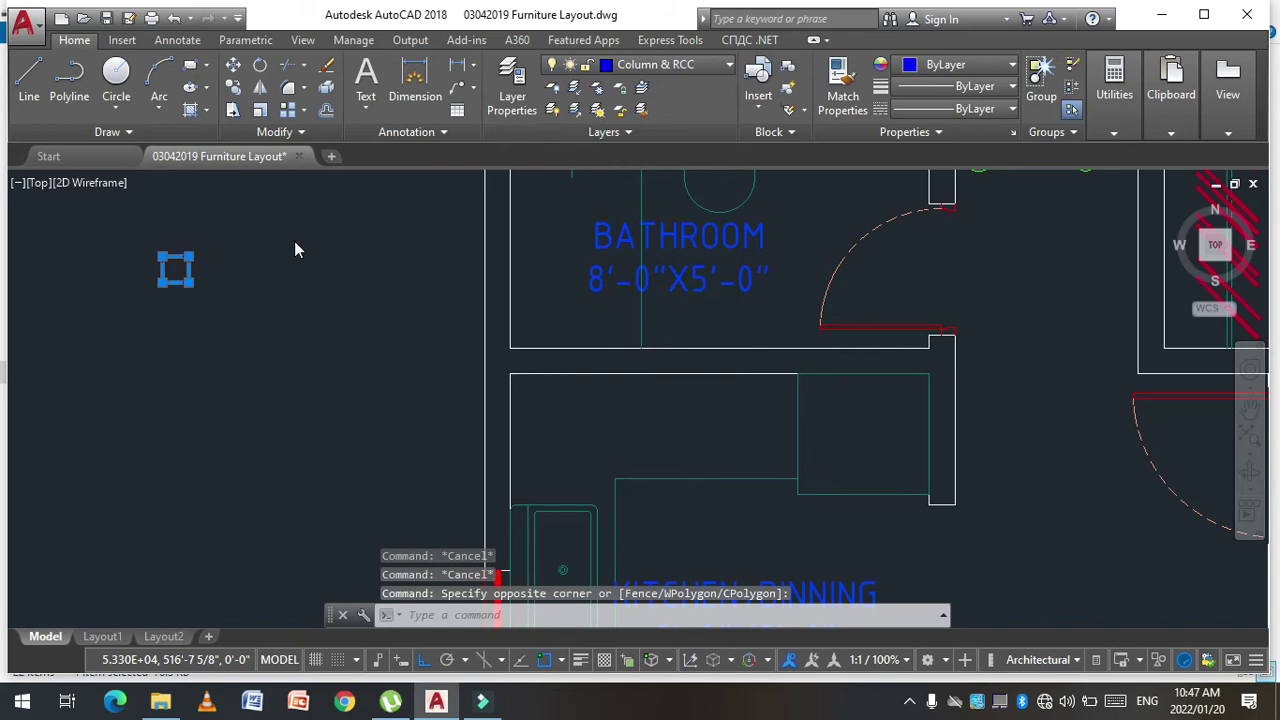
{"action": "key", "text": "Escape"}
{"action": "key", "text": "Escape"}
Step: Fill the small square with a SOLID red hatch
{"action": "type", "text": "h"}
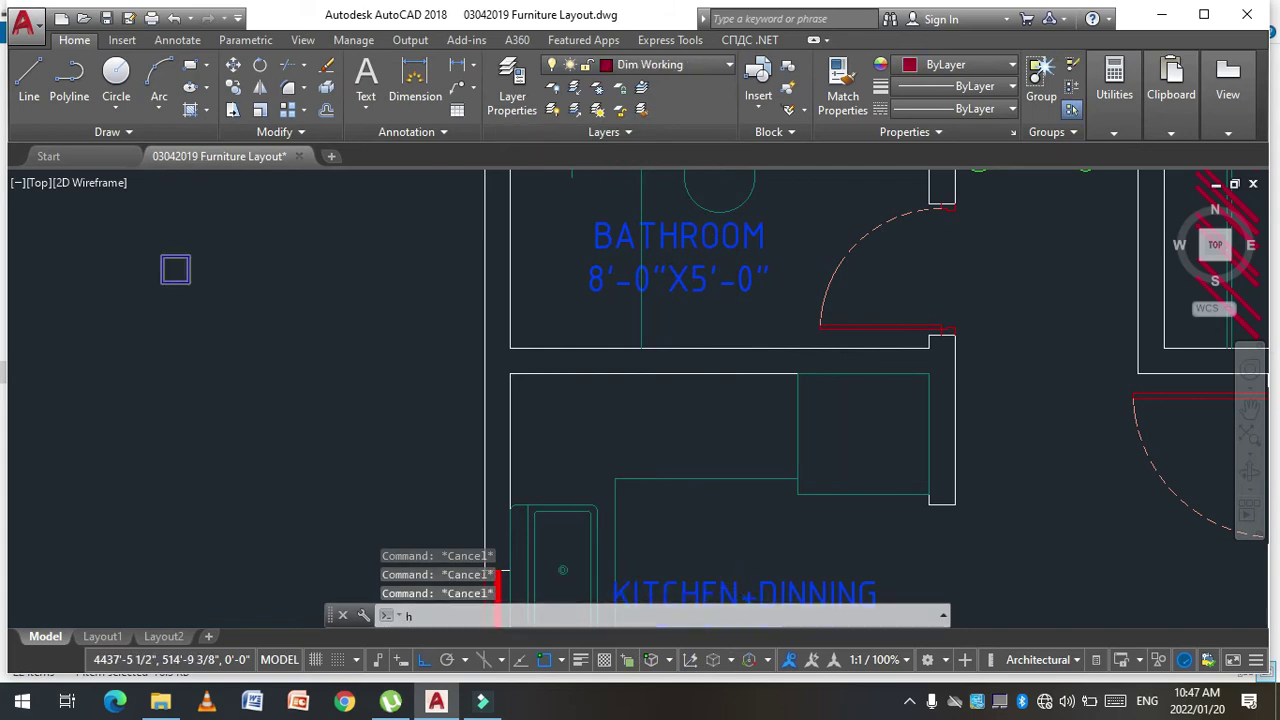
{"action": "key", "text": "Return"}
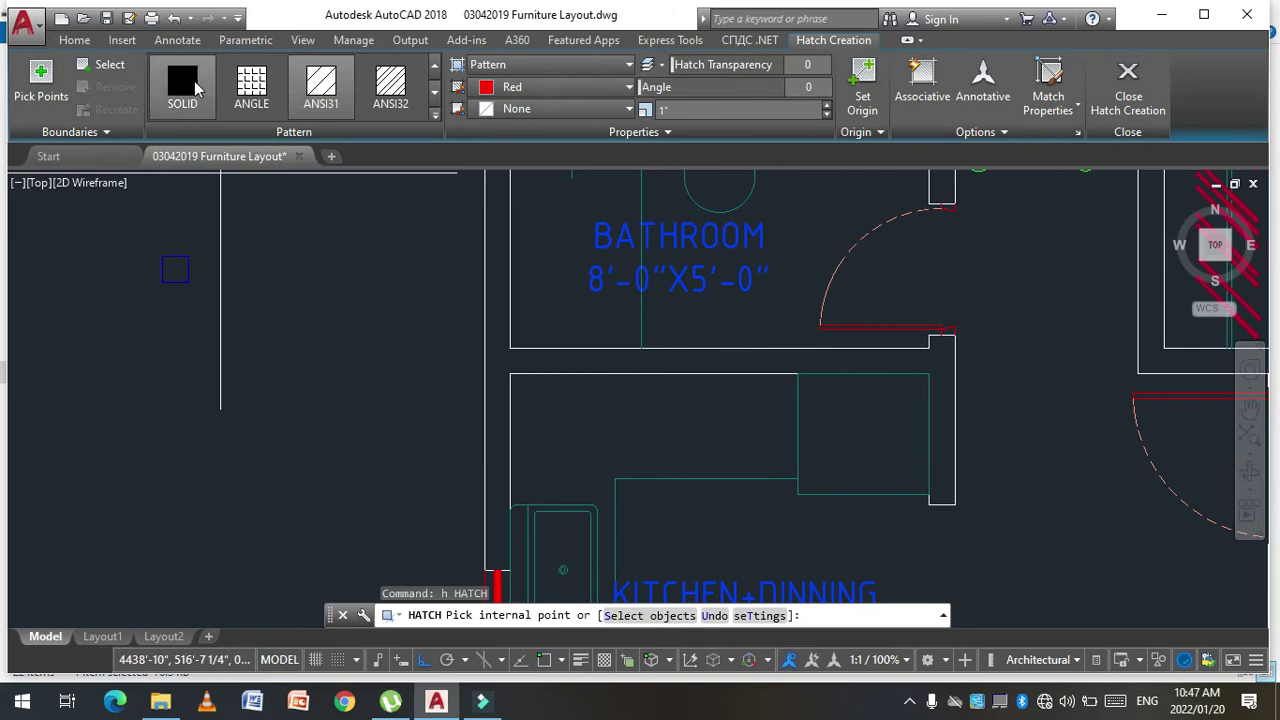
{"action": "left_click", "coordinate": [195, 88]}
{"action": "left_click", "coordinate": [175, 270]}
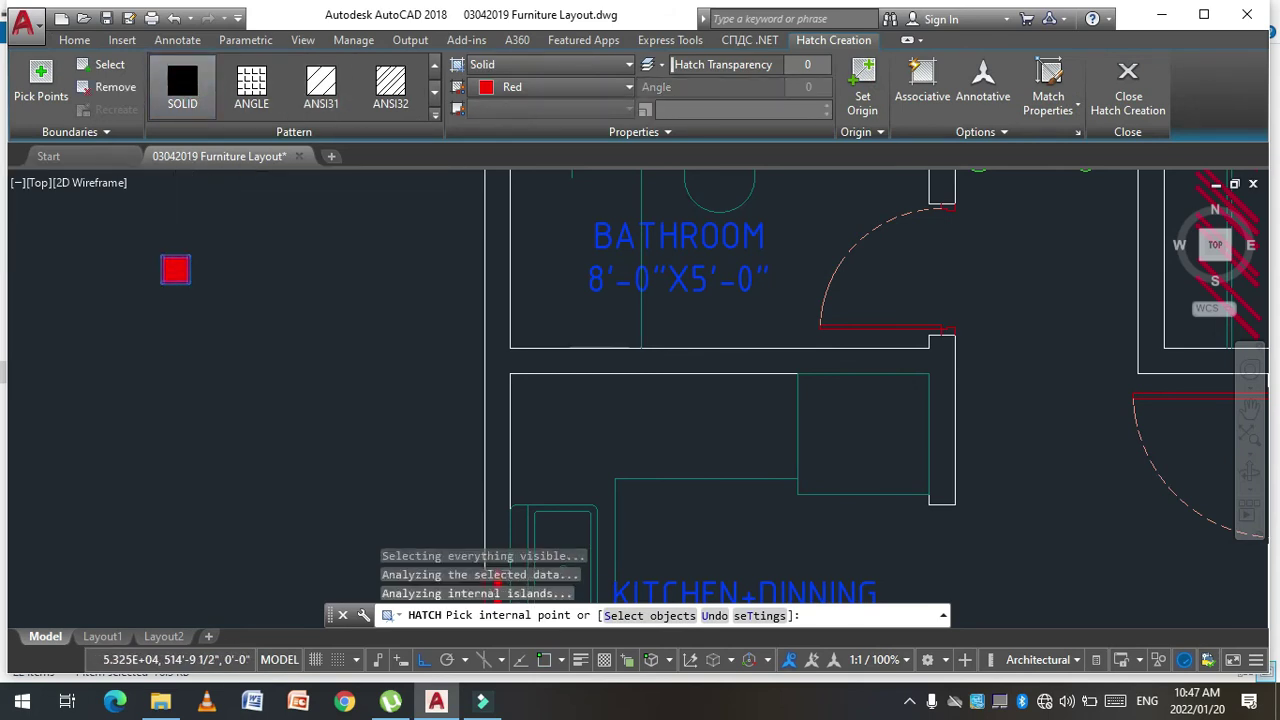
{"action": "key", "text": "Escape"}
{"action": "key", "text": "Escape"}
{"action": "key", "text": "Escape"}
Step: Define the red square as a block named dfsdf
{"action": "type", "text": "b"}
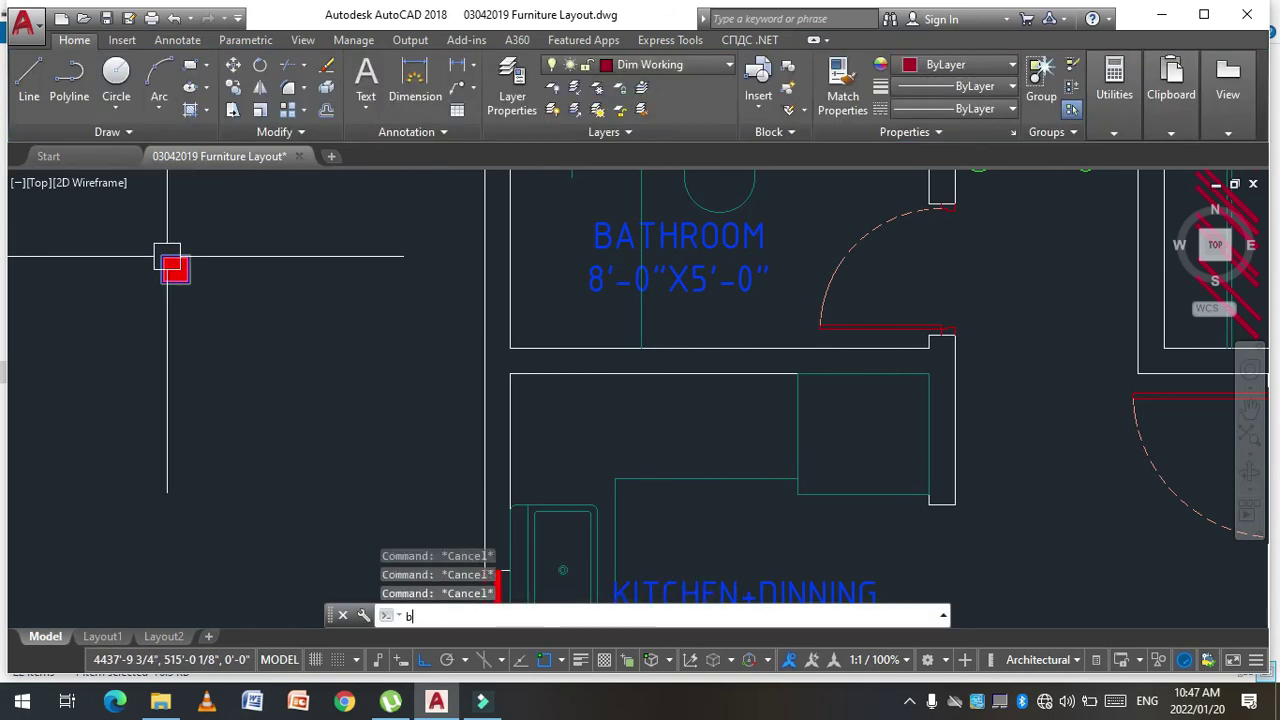
{"action": "key", "text": "Return"}
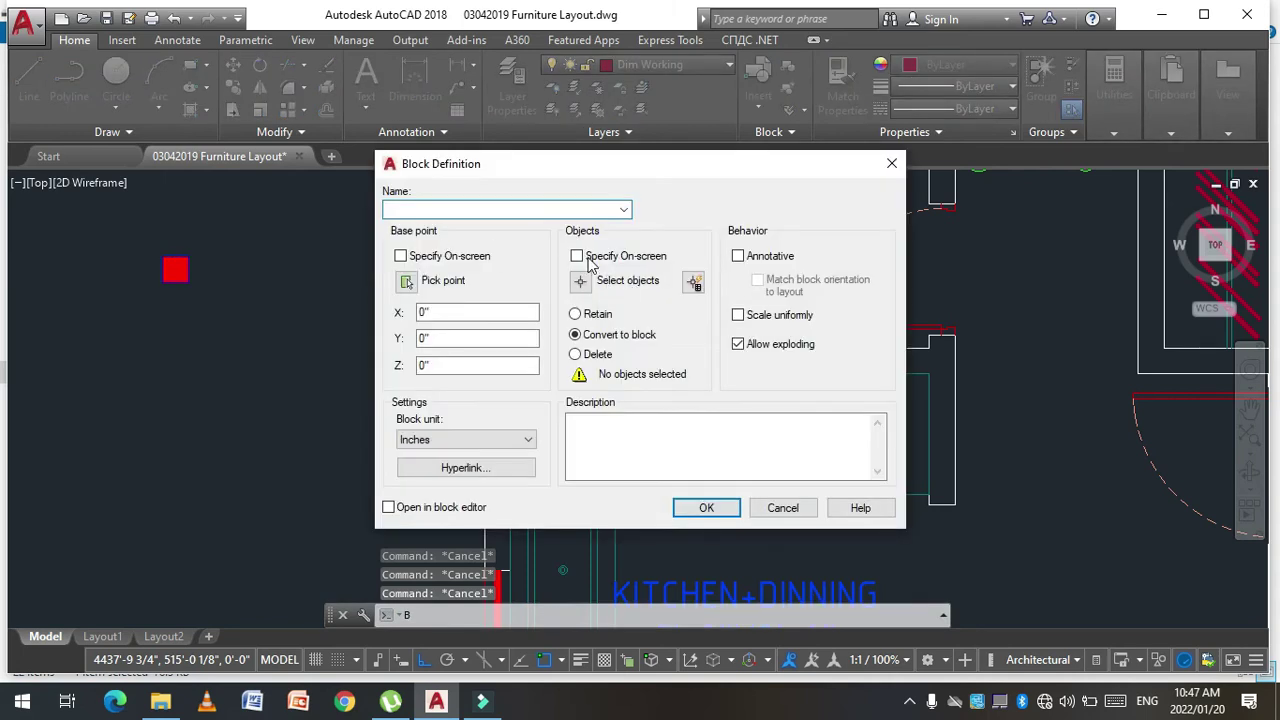
{"action": "left_click", "coordinate": [583, 283]}
{"action": "left_click", "coordinate": [150, 234]}
{"action": "left_click", "coordinate": [286, 320]}
{"action": "key", "text": "Return"}
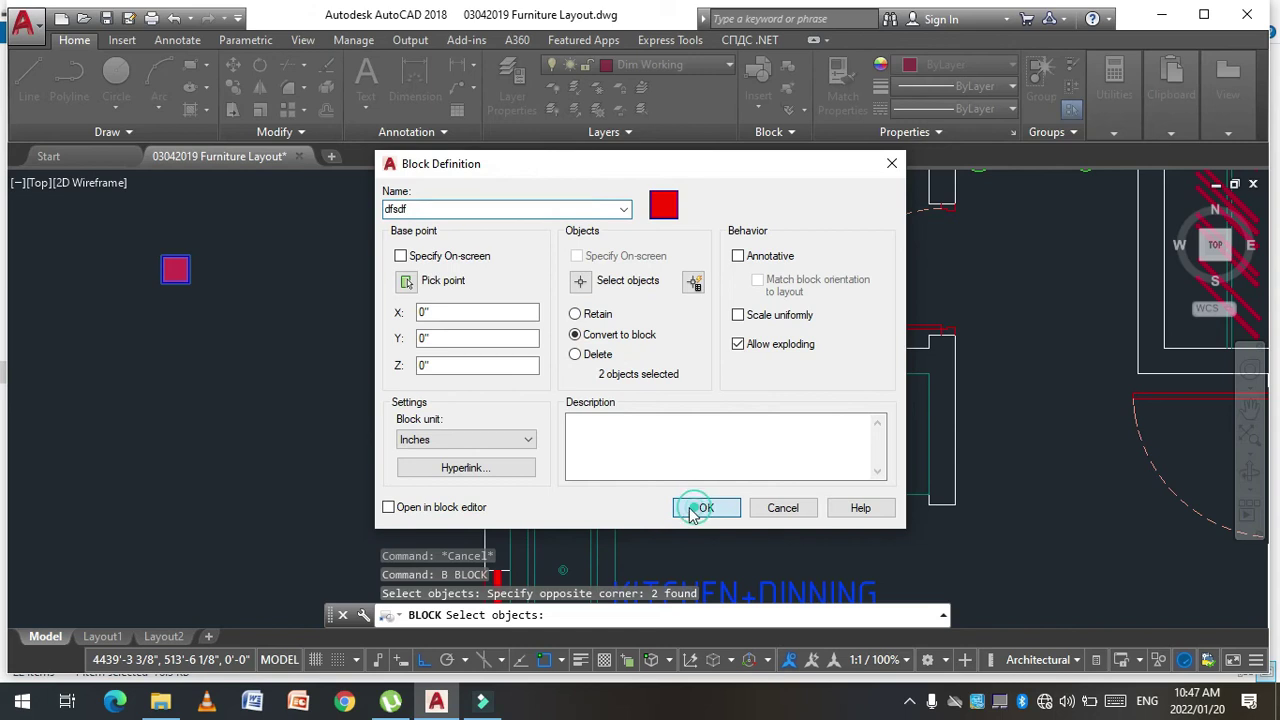
{"action": "left_click", "coordinate": [697, 510]}
{"action": "key", "text": "Escape"}
{"action": "key", "text": "Escape"}
Step: Draw a 12 by 12 square below the small one
{"action": "type", "text": "re"}
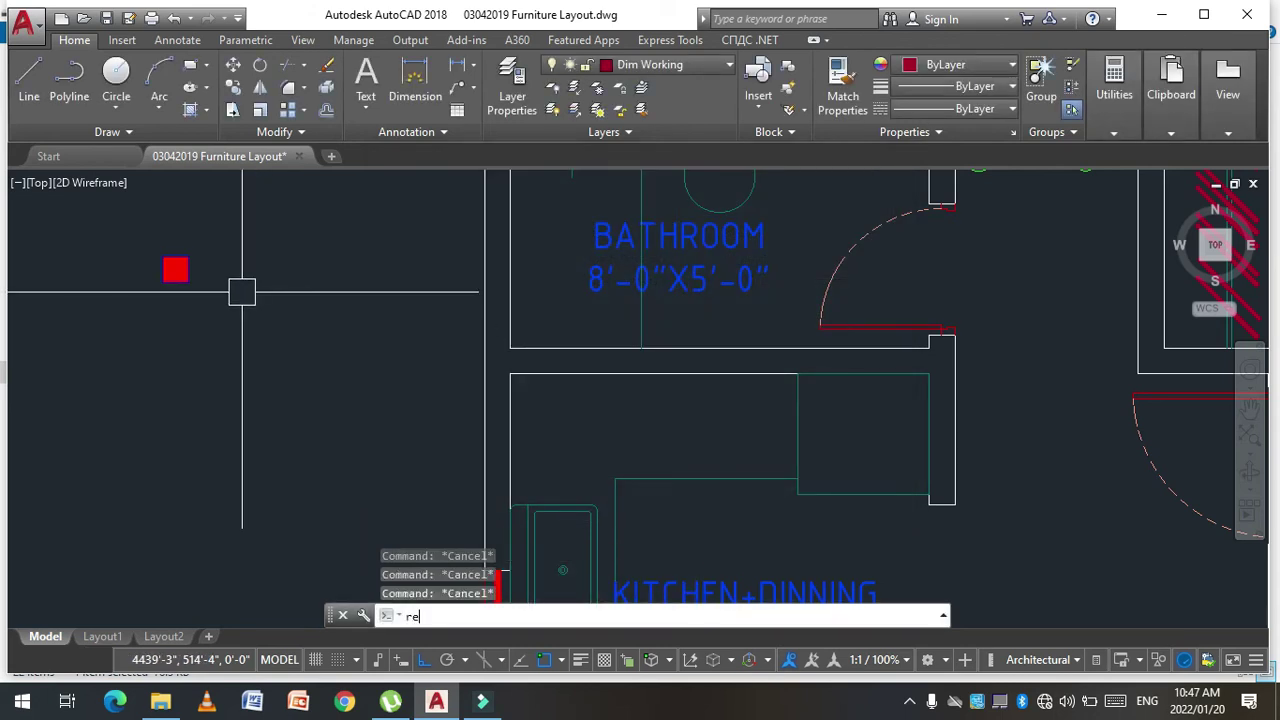
{"action": "type", "text": "c"}
{"action": "key", "text": "Return"}
{"action": "left_click", "coordinate": [205, 403]}
{"action": "type", "text": "@12,12"}
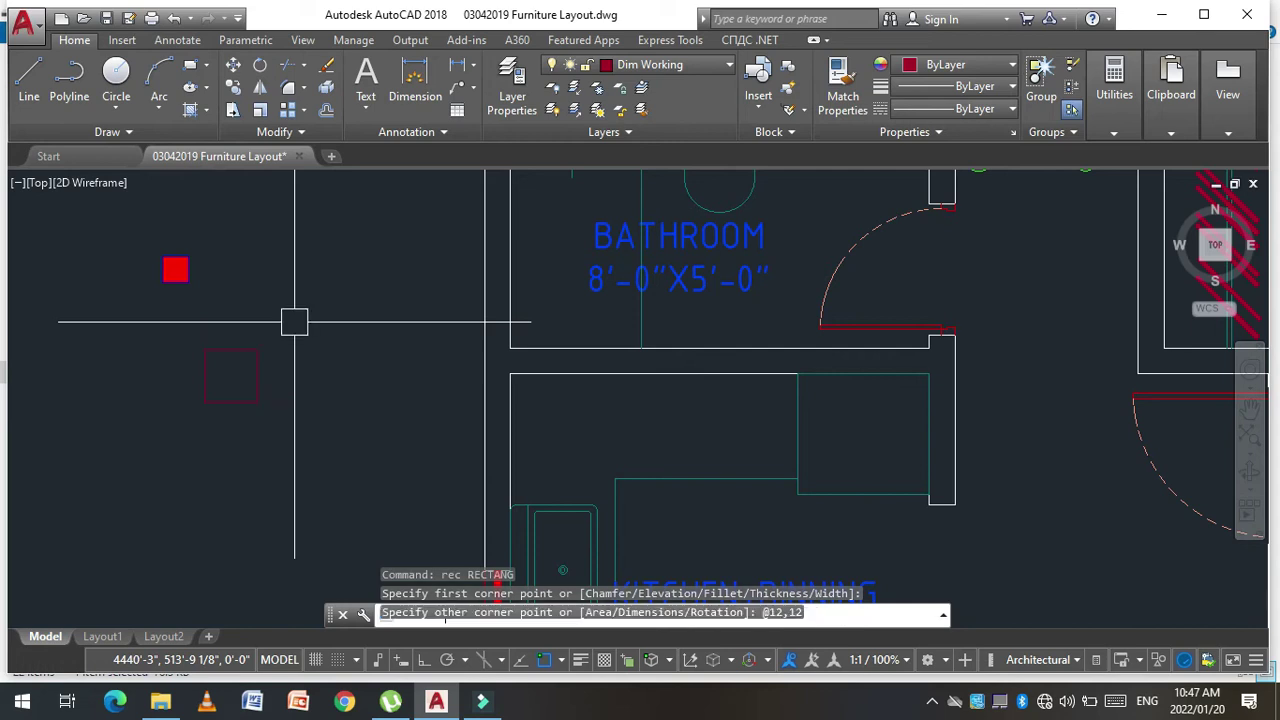
{"action": "key", "text": "Return"}
{"action": "key", "text": "Escape"}
{"action": "key", "text": "Escape"}
{"action": "key", "text": "Escape"}
Step: Fill the 12 by 12 square with a solid red hatch
{"action": "type", "text": "h"}
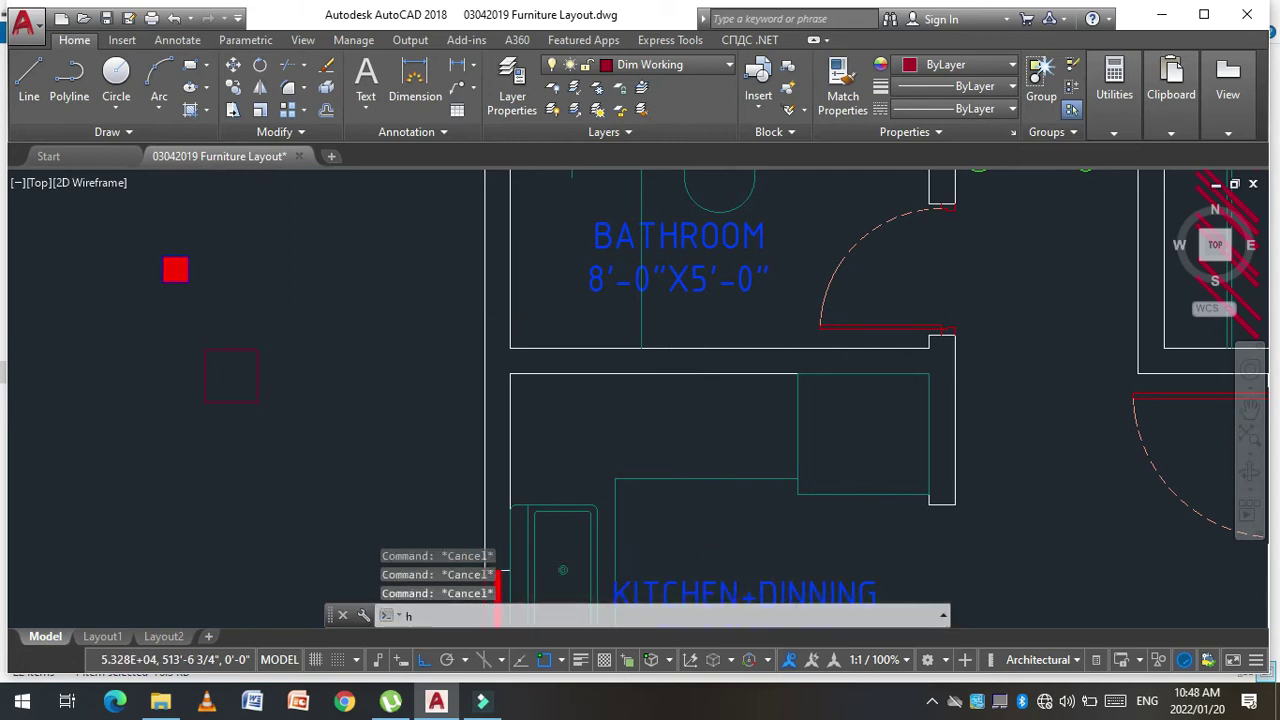
{"action": "key", "text": "Return"}
{"action": "left_click", "coordinate": [230, 371]}
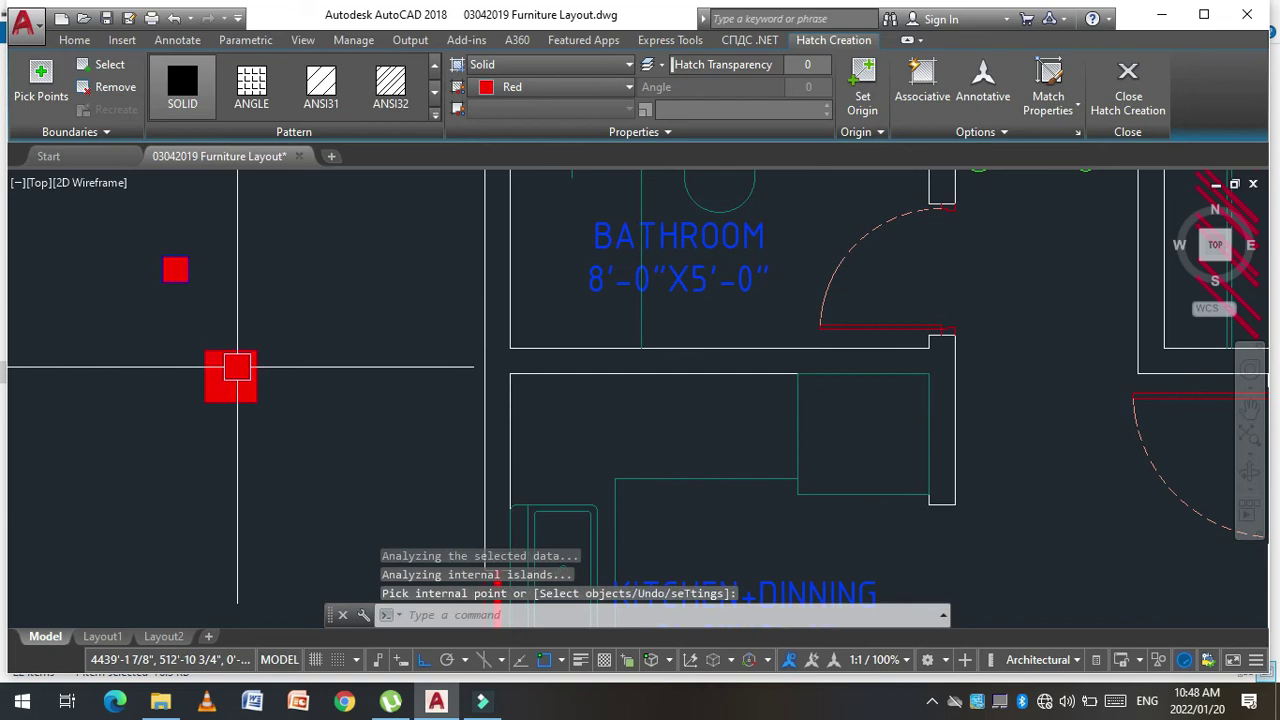
{"action": "key", "text": "Escape"}
{"action": "key", "text": "Escape"}
Step: Select the new red square and check its layer
{"action": "scroll", "coordinate": [239, 345], "scroll_direction": "up", "scroll_amount": 2}
{"action": "left_click", "coordinate": [240, 343]}
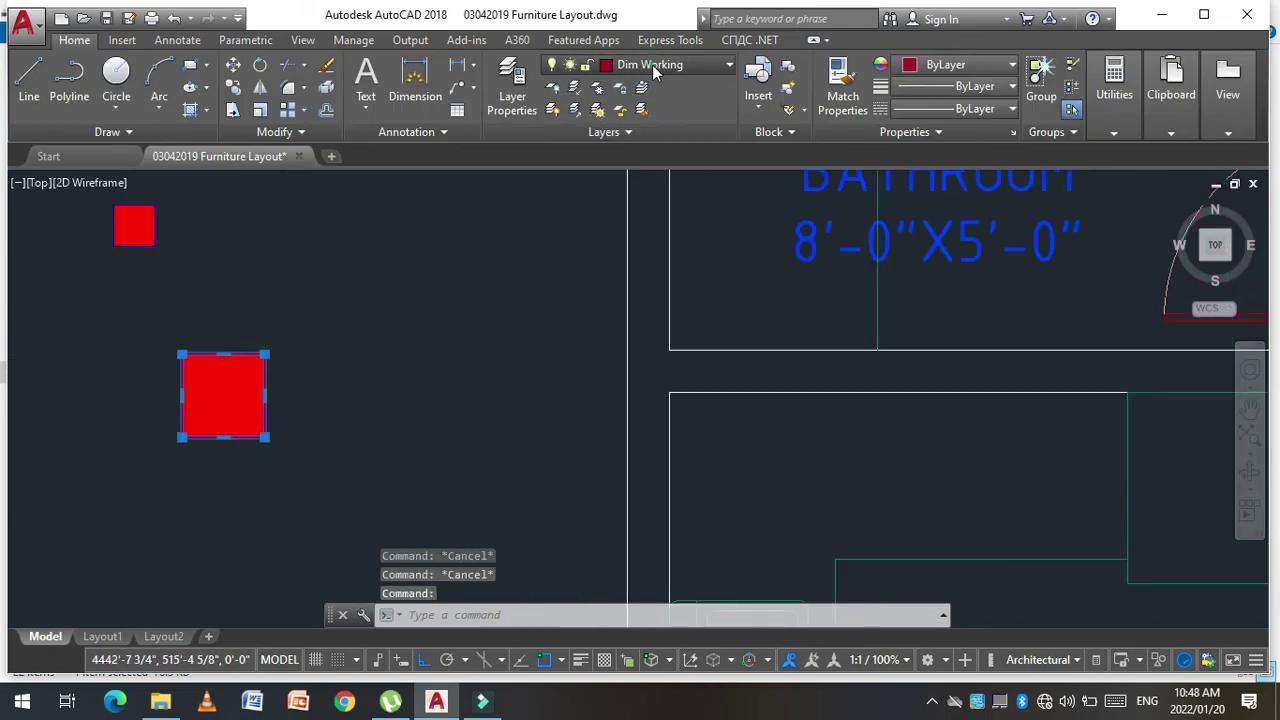
{"action": "left_click", "coordinate": [655, 68]}
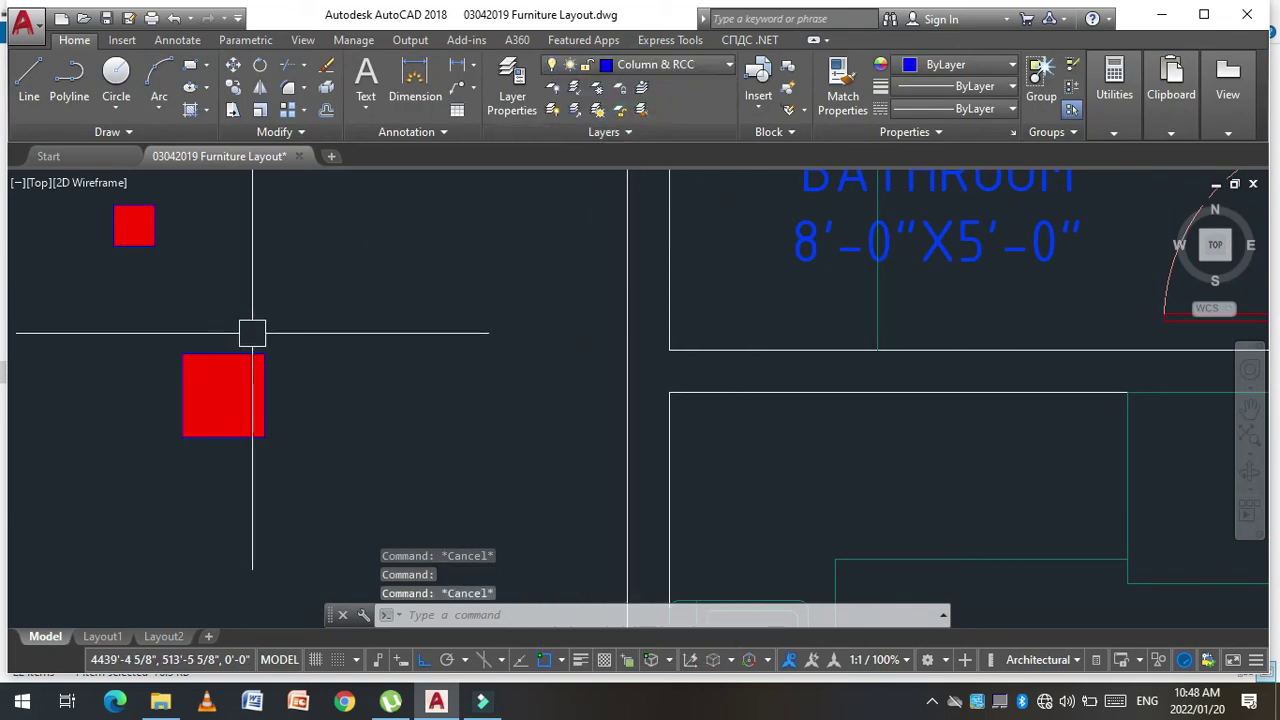
{"action": "scroll", "coordinate": [257, 322], "scroll_direction": "down", "scroll_amount": 2}
Step: Define the large red square as a block named erw, retaining the original
{"action": "type", "text": "B"}
{"action": "key", "text": "Return"}
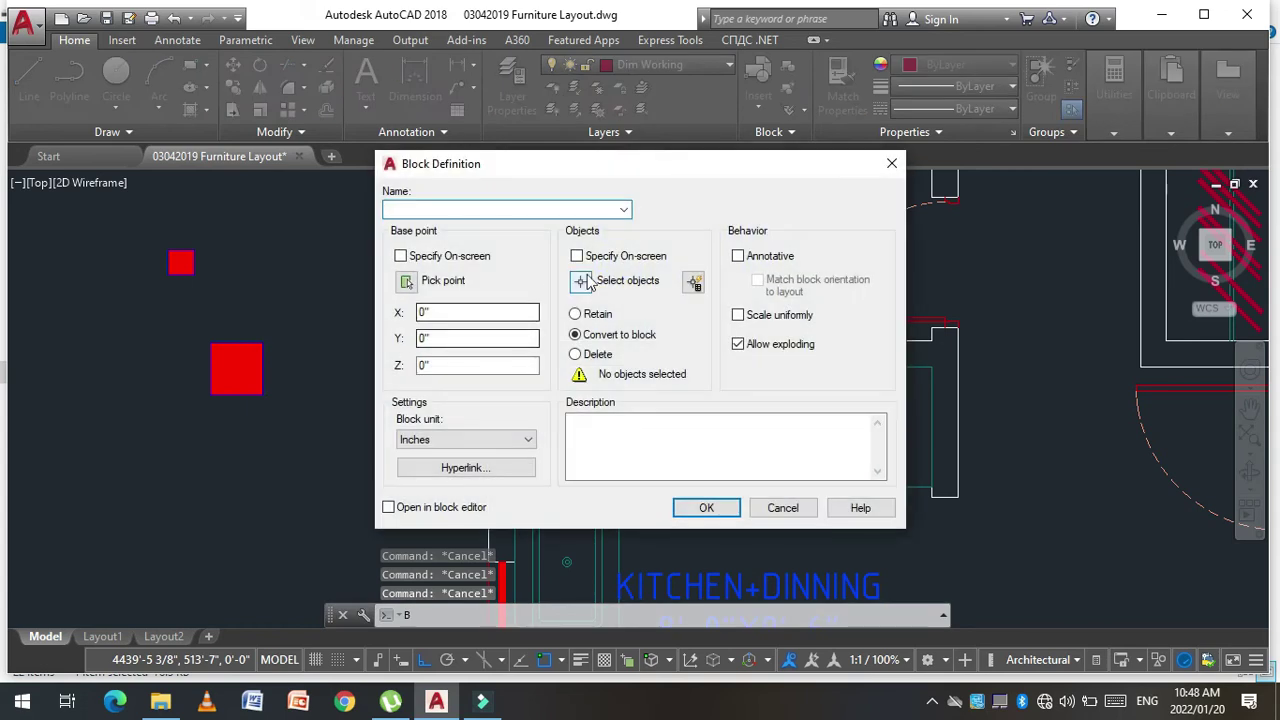
{"action": "left_click", "coordinate": [583, 287]}
{"action": "left_click", "coordinate": [171, 323]}
{"action": "left_click", "coordinate": [292, 425]}
{"action": "type", "text": "erw"}
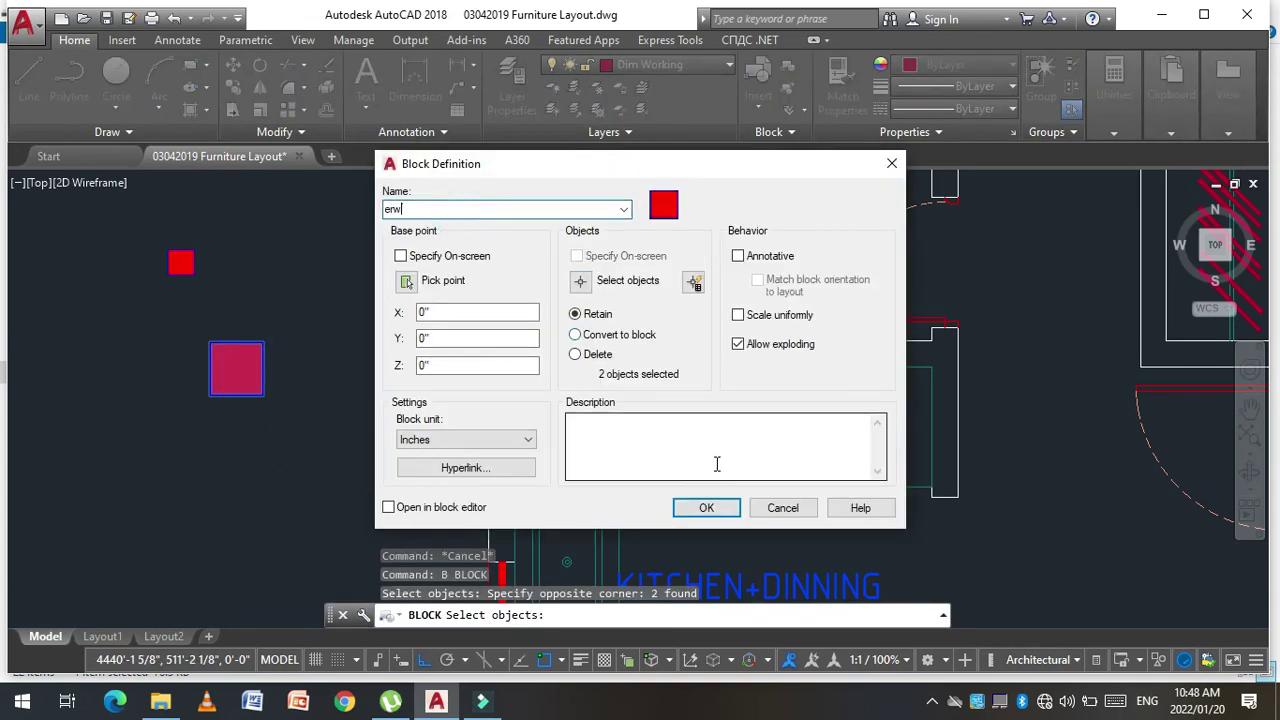
{"action": "left_click", "coordinate": [704, 510]}
{"action": "left_click", "coordinate": [223, 357]}
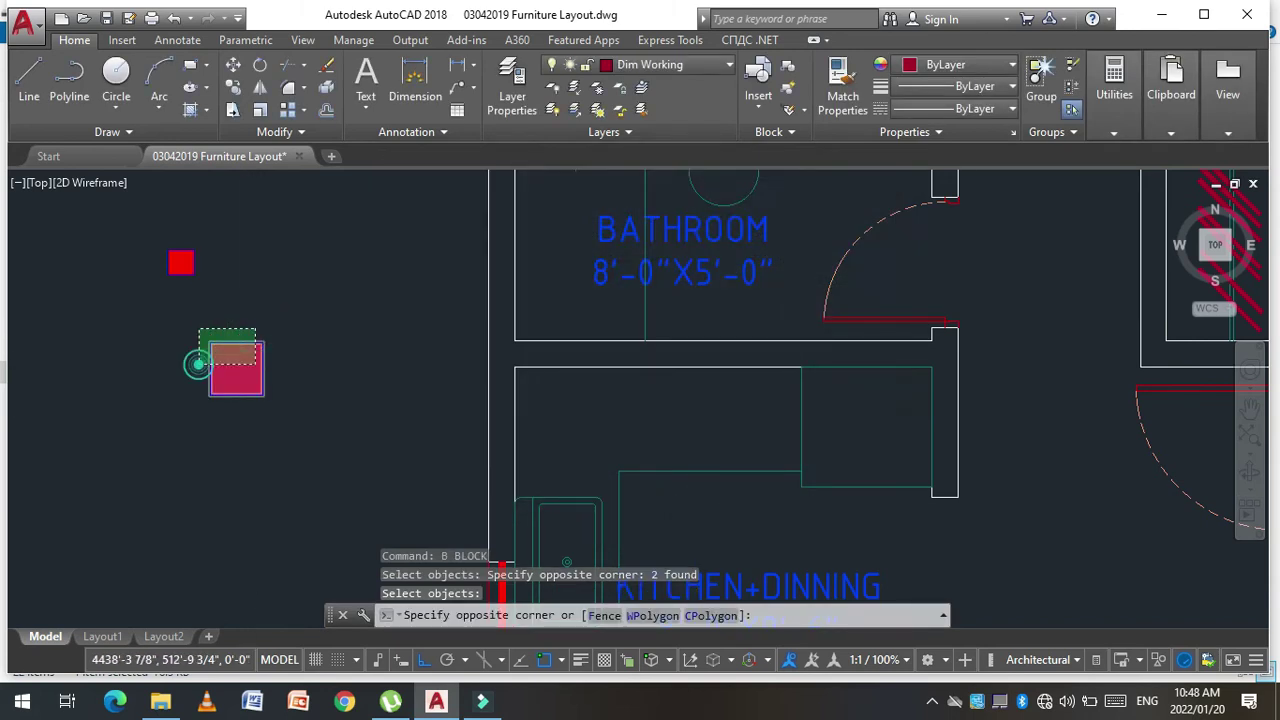
{"action": "scroll", "coordinate": [240, 354], "scroll_direction": "down", "scroll_amount": 2}
{"action": "scroll", "coordinate": [235, 350], "scroll_direction": "up", "scroll_amount": 2}
{"action": "key", "text": "Escape"}
{"action": "key", "text": "Escape"}
{"action": "key", "text": "Escape"}
Step: Move the small red column square onto the plan's top-left corner
{"action": "left_click", "coordinate": [232, 346]}
{"action": "left_click", "coordinate": [243, 366]}
{"action": "key", "text": "Escape"}
{"action": "scroll", "coordinate": [222, 300], "scroll_direction": "down", "scroll_amount": 2}
{"action": "type", "text": ","}
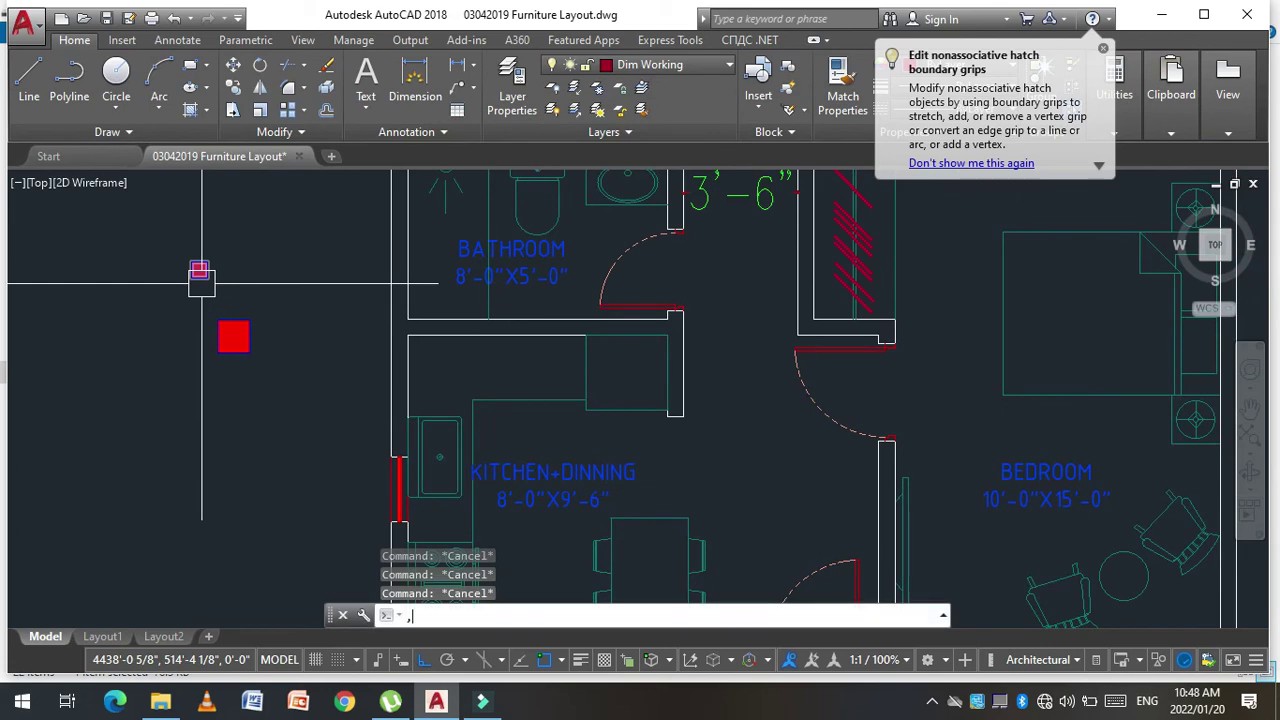
{"action": "key", "text": "Return"}
{"action": "scroll", "coordinate": [140, 232], "scroll_direction": "up", "scroll_amount": 2}
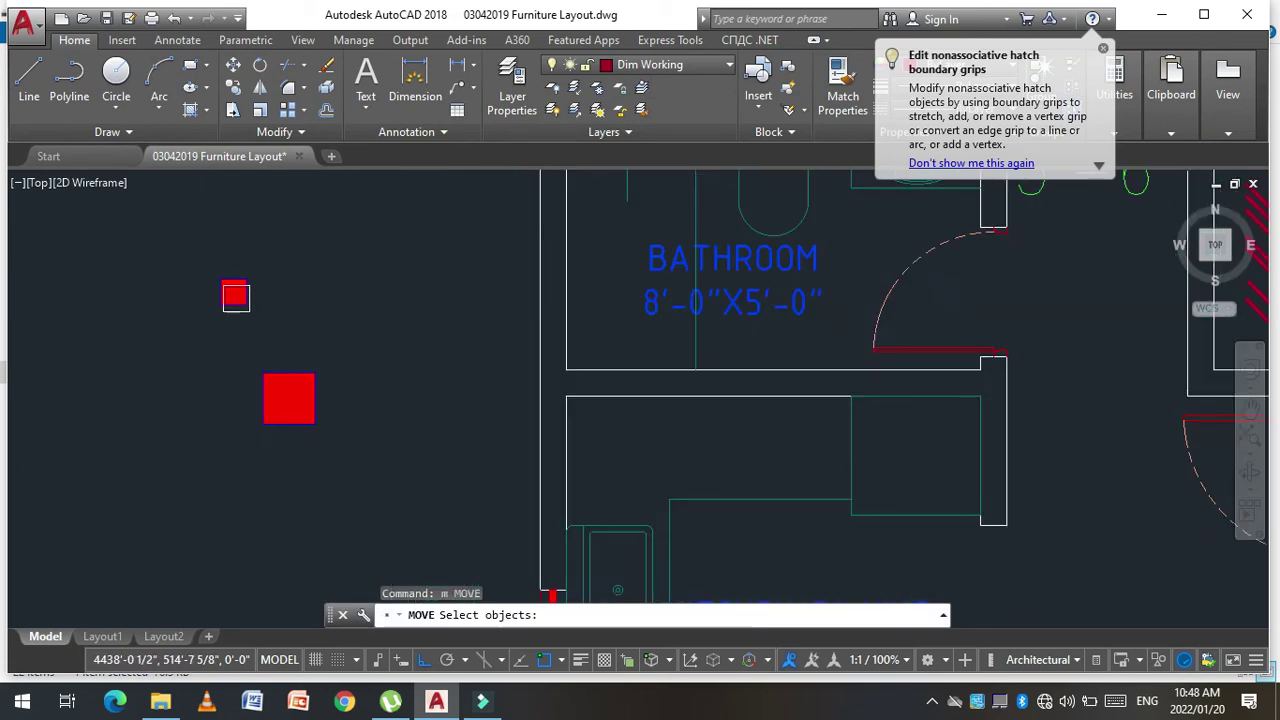
{"action": "left_click", "coordinate": [240, 305]}
{"action": "left_click", "coordinate": [286, 354]}
{"action": "key", "text": "Return"}
{"action": "left_click", "coordinate": [221, 281]}
{"action": "scroll", "coordinate": [357, 313], "scroll_direction": "down", "scroll_amount": 5}
{"action": "scroll", "coordinate": [357, 313], "scroll_direction": "up", "scroll_amount": 3}
{"action": "scroll", "coordinate": [350, 300], "scroll_direction": "up", "scroll_amount": 3}
{"action": "left_click", "coordinate": [345, 286]}
{"action": "scroll", "coordinate": [364, 264], "scroll_direction": "down", "scroll_amount": 2}
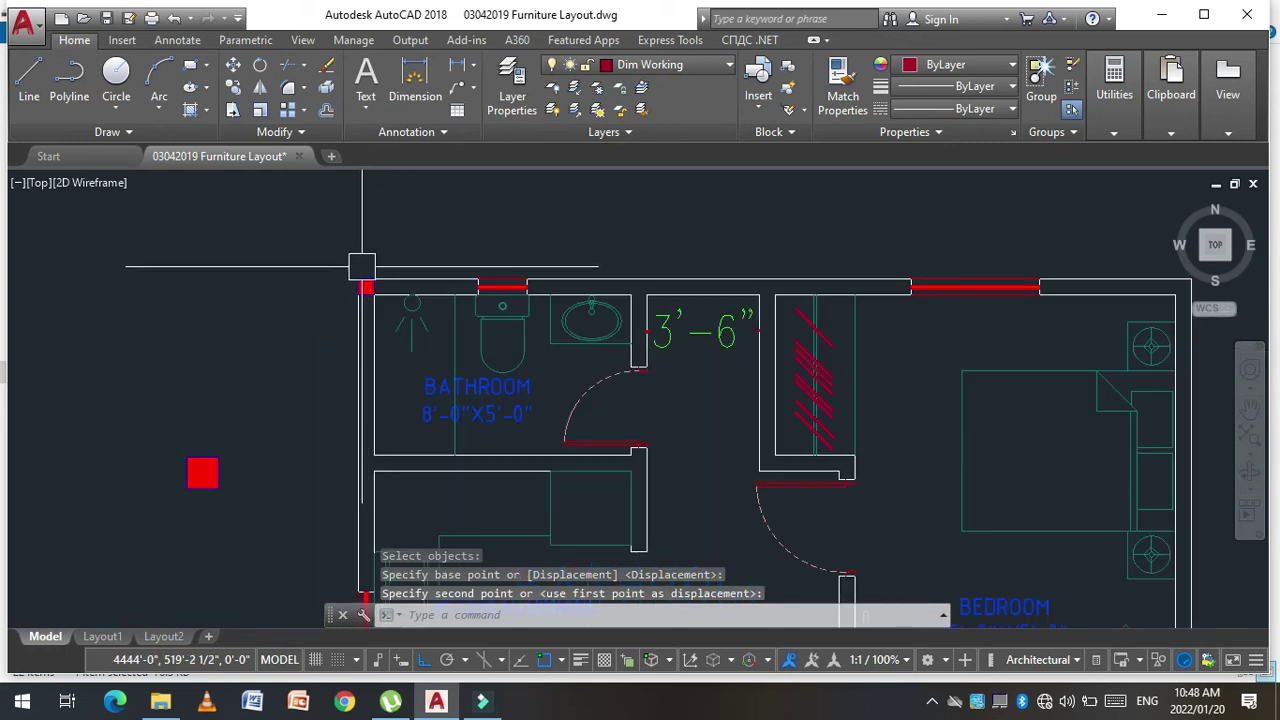
{"action": "scroll", "coordinate": [364, 264], "scroll_direction": "up", "scroll_amount": 3}
Step: Copy the corner column to the bottom-left wall corner with COPY (co)
{"action": "key", "text": "Escape"}
{"action": "key", "text": "Escape"}
{"action": "type", "text": "co"}
{"action": "key", "text": "Return"}
{"action": "left_click", "coordinate": [300, 275]}
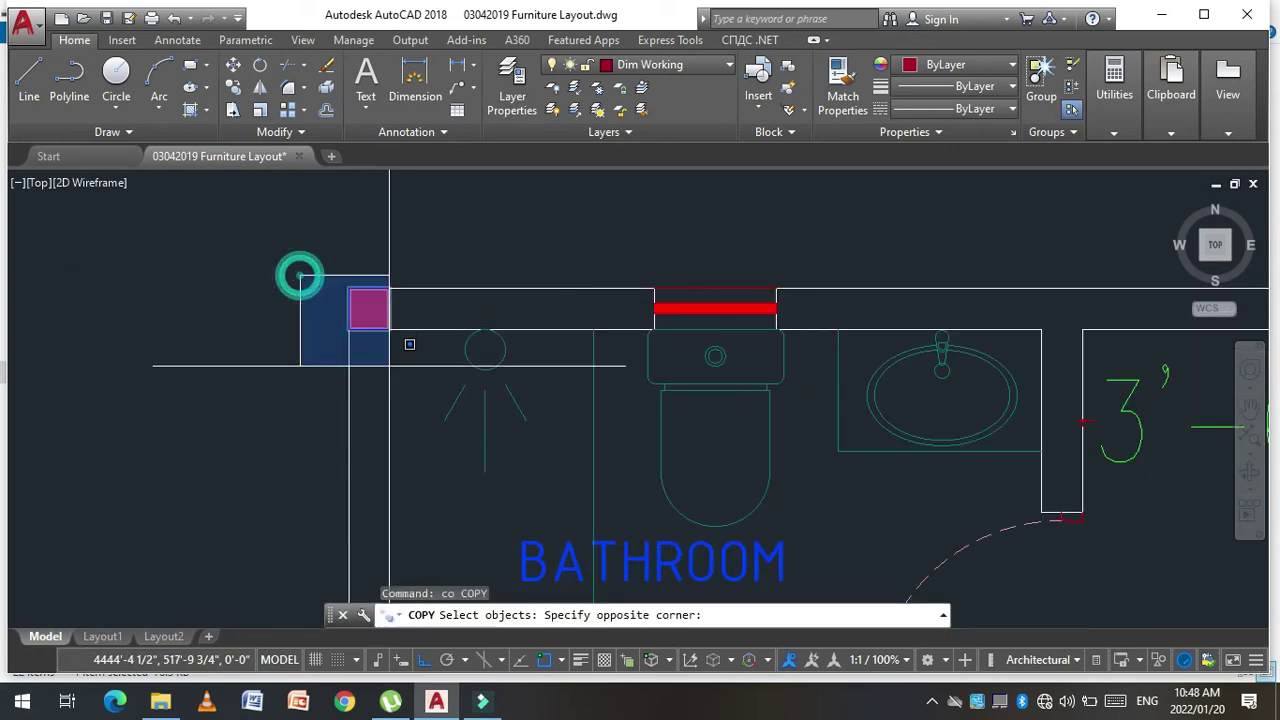
{"action": "left_click", "coordinate": [409, 344]}
{"action": "key", "text": "Return"}
{"action": "left_click", "coordinate": [349, 289]}
{"action": "scroll", "coordinate": [243, 354], "scroll_direction": "down", "scroll_amount": 3}
{"action": "scroll", "coordinate": [277, 303], "scroll_direction": "down", "scroll_amount": 2}
{"action": "scroll", "coordinate": [246, 220], "scroll_direction": "up", "scroll_amount": 3}
{"action": "scroll", "coordinate": [357, 393], "scroll_direction": "up", "scroll_amount": 2}
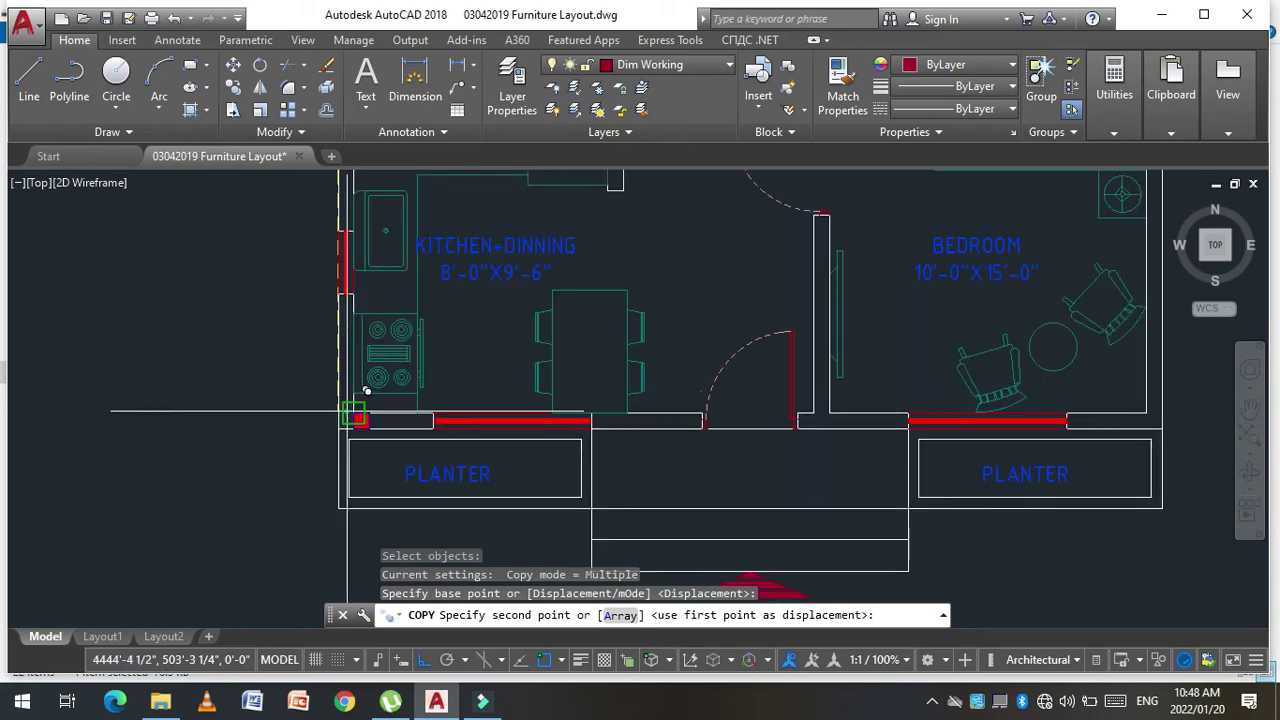
{"action": "left_click", "coordinate": [356, 416]}
{"action": "scroll", "coordinate": [355, 417], "scroll_direction": "up", "scroll_amount": 2}
{"action": "key", "text": "Escape"}
{"action": "scroll", "coordinate": [400, 422], "scroll_direction": "up", "scroll_amount": 2}
Step: Shift the copied column so it sits exactly in the bottom-left wall corner
{"action": "key", "text": "Escape"}
{"action": "key", "text": "Escape"}
{"action": "key", "text": "Return"}
{"action": "left_click", "coordinate": [506, 390]}
{"action": "left_click", "coordinate": [329, 449]}
{"action": "key", "text": "Return"}
{"action": "left_click", "coordinate": [360, 489]}
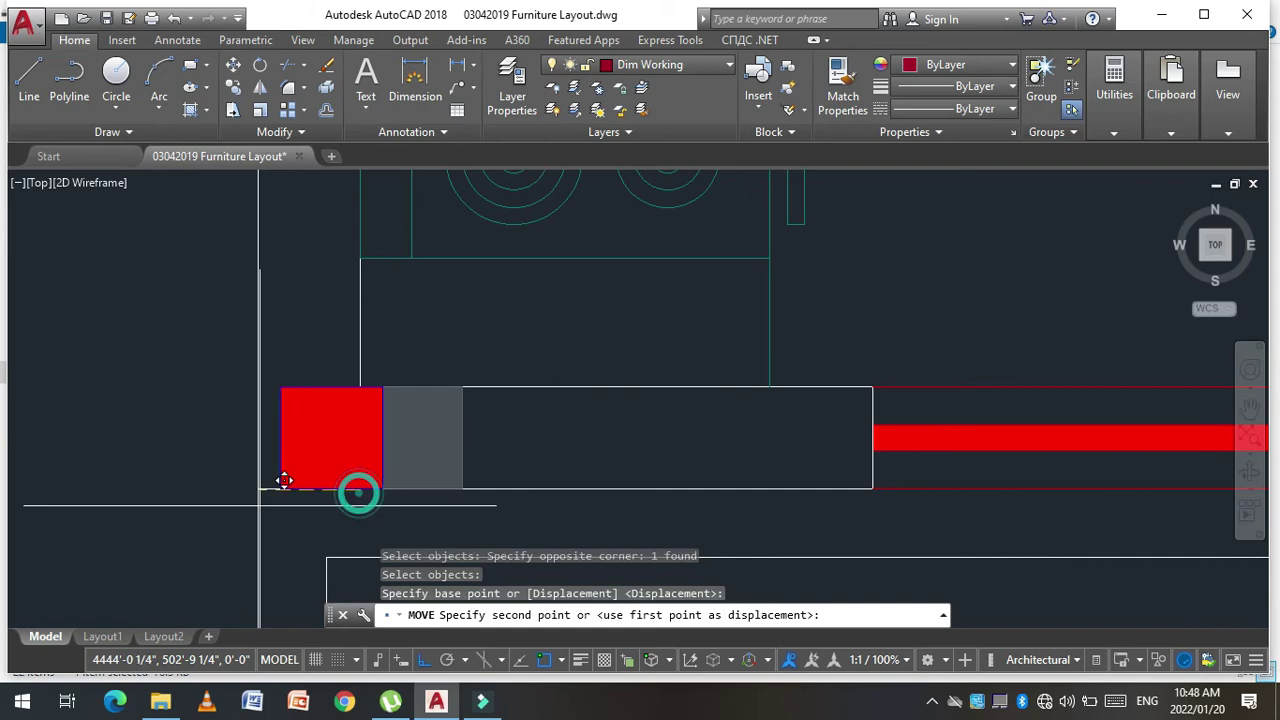
{"action": "left_click", "coordinate": [257, 490]}
{"action": "key", "text": "Escape"}
{"action": "scroll", "coordinate": [254, 491], "scroll_direction": "down", "scroll_amount": 4}
{"action": "key", "text": "Escape"}
{"action": "key", "text": "Escape"}
{"action": "scroll", "coordinate": [254, 491], "scroll_direction": "up", "scroll_amount": 1}
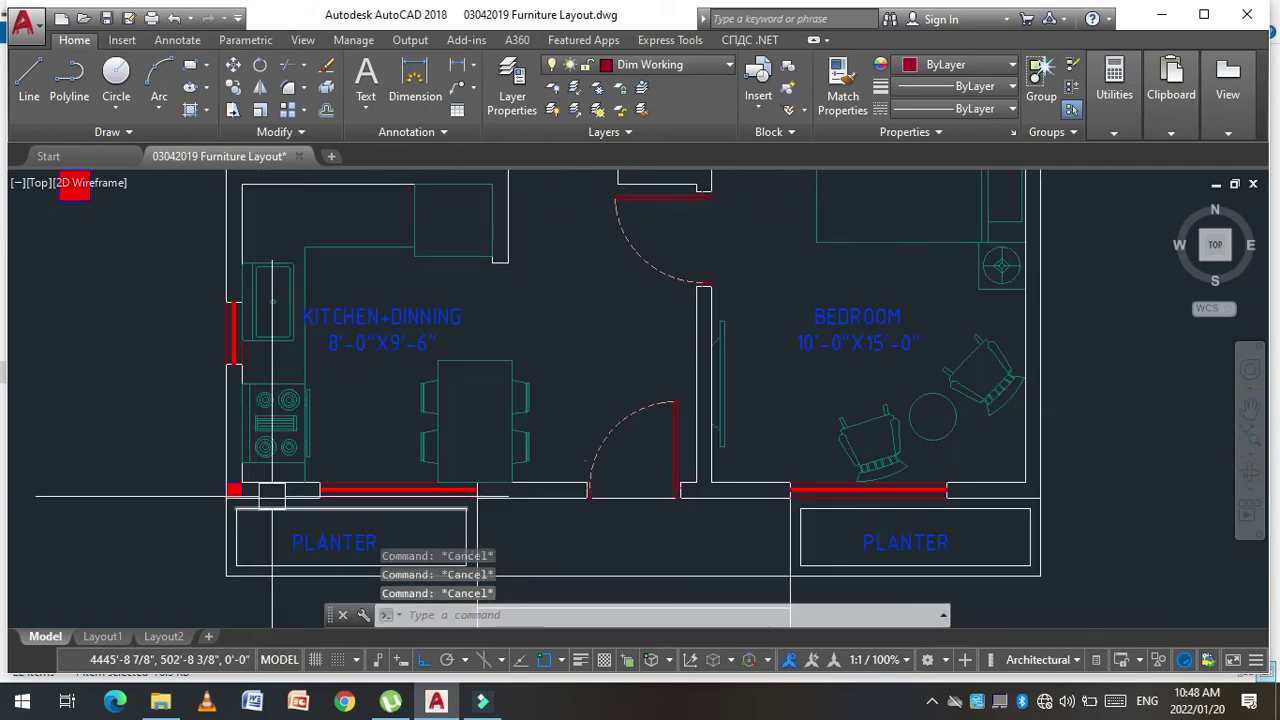
Step: Copy the bottom-left column to near the plan's top-right corner
{"action": "type", "text": "co"}
{"action": "scroll", "coordinate": [236, 484], "scroll_direction": "up", "scroll_amount": 3}
{"action": "key", "text": "Return"}
{"action": "scroll", "coordinate": [236, 484], "scroll_direction": "up", "scroll_amount": 2}
{"action": "left_click", "coordinate": [250, 460]}
{"action": "key", "text": "Return"}
{"action": "left_click", "coordinate": [266, 466]}
{"action": "scroll", "coordinate": [180, 449], "scroll_direction": "down", "scroll_amount": 5}
{"action": "scroll", "coordinate": [430, 455], "scroll_direction": "up", "scroll_amount": 3}
{"action": "scroll", "coordinate": [446, 456], "scroll_direction": "up", "scroll_amount": 1}
{"action": "left_click", "coordinate": [443, 457]}
{"action": "scroll", "coordinate": [443, 457], "scroll_direction": "down", "scroll_amount": 5}
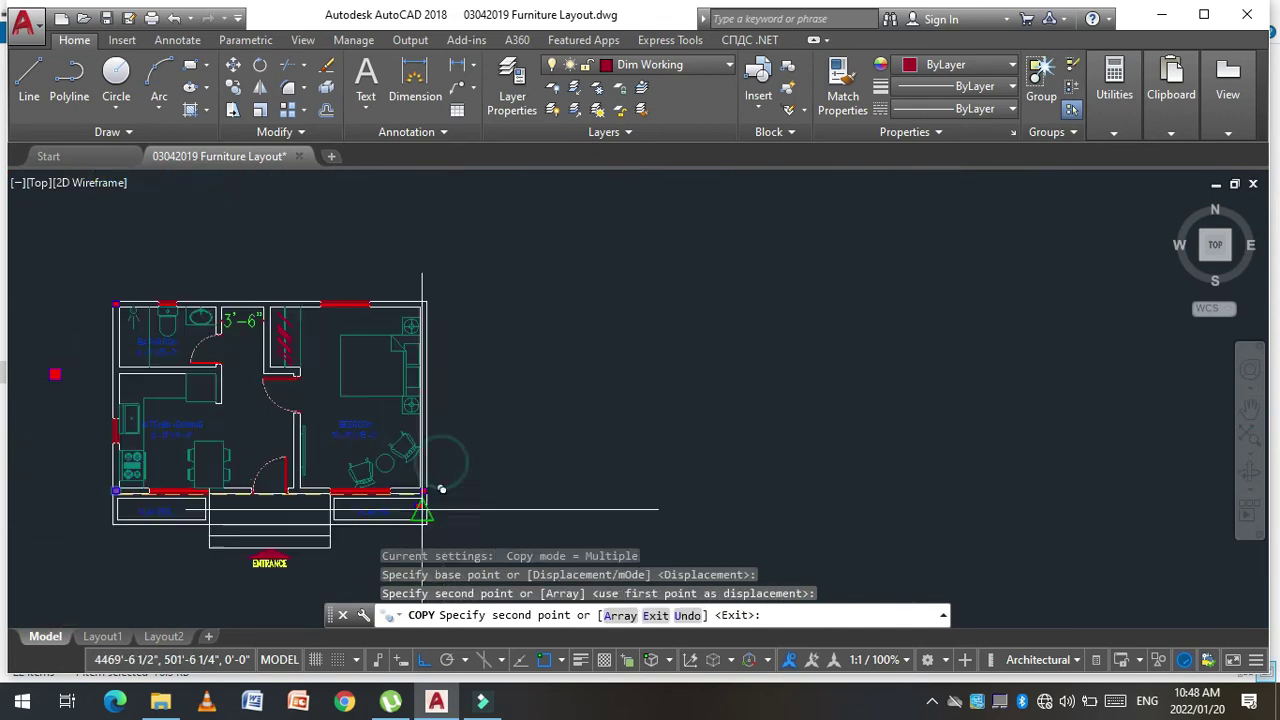
{"action": "scroll", "coordinate": [409, 257], "scroll_direction": "up", "scroll_amount": 5}
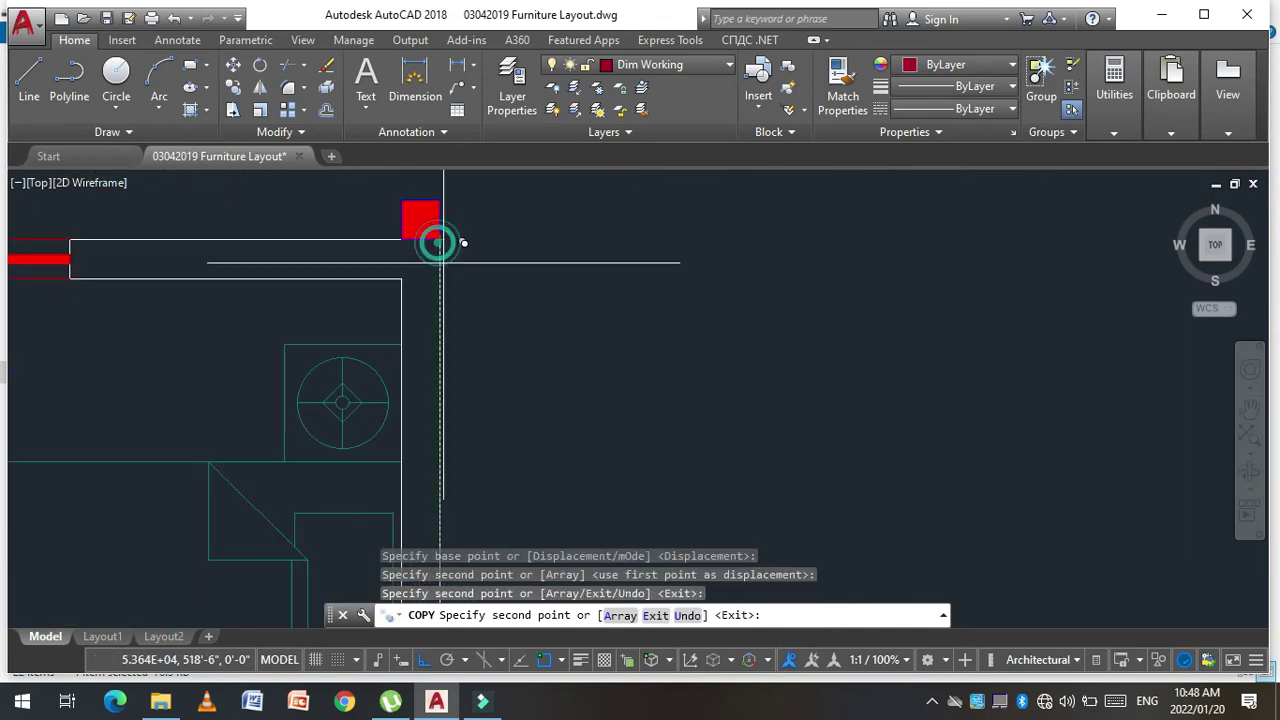
{"action": "key", "text": "Escape"}
{"action": "key", "text": "Escape"}
{"action": "key", "text": "Escape"}
{"action": "scroll", "coordinate": [451, 176], "scroll_direction": "up", "scroll_amount": 2}
Step: Try moving the top-right column, cancelling the move without relocating it
{"action": "type", "text": "m"}
{"action": "key", "text": "Return"}
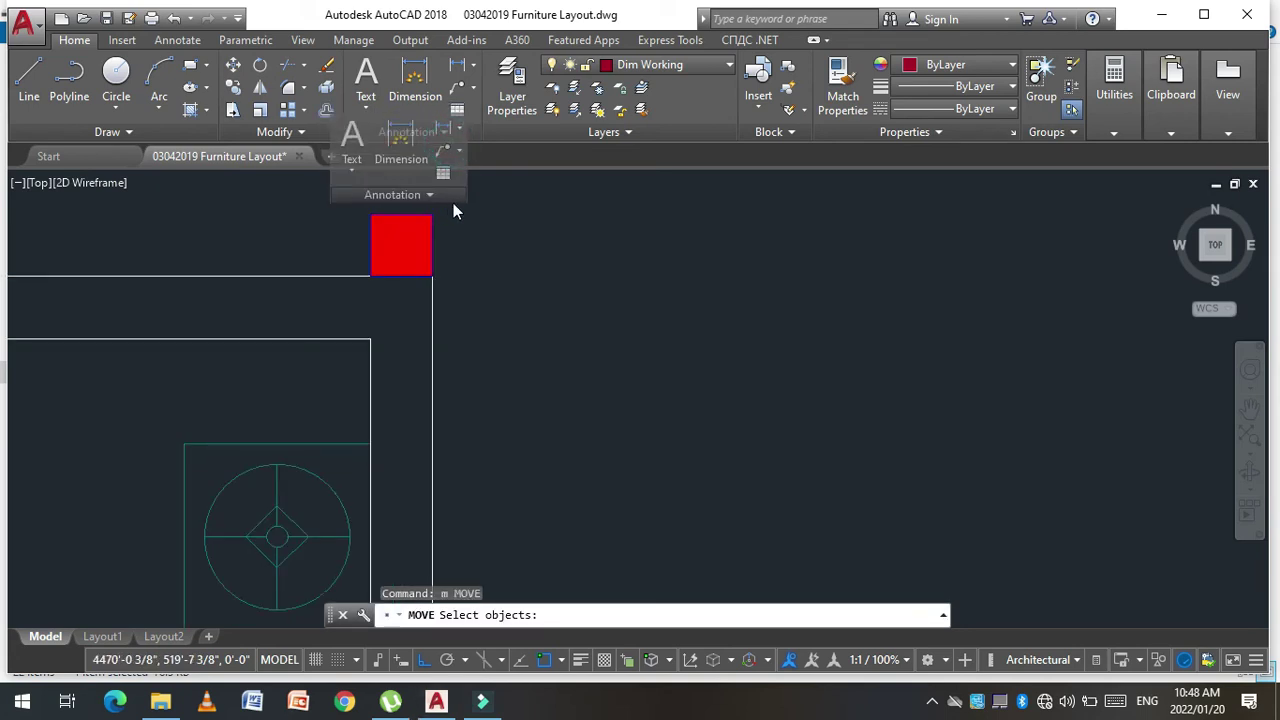
{"action": "key", "text": "Escape"}
{"action": "type", "text": "m"}
{"action": "key", "text": "Return"}
{"action": "left_click", "coordinate": [450, 210]}
{"action": "left_click", "coordinate": [351, 251]}
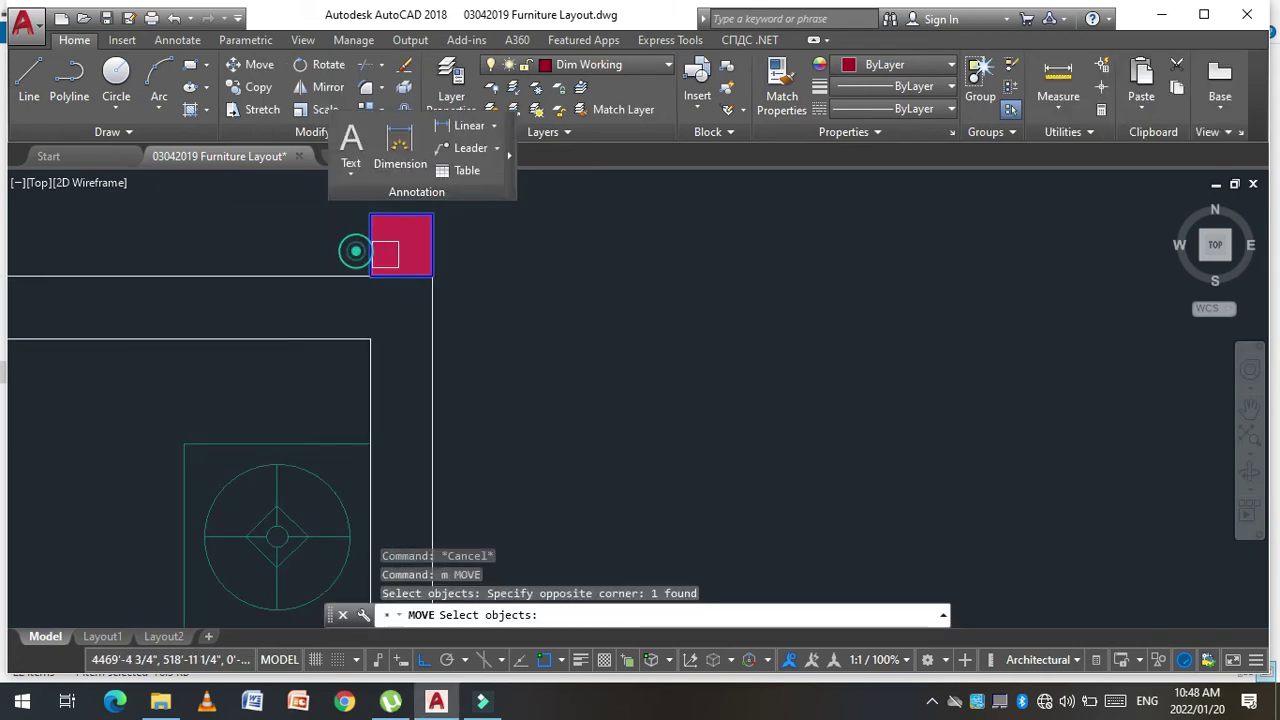
{"action": "key", "text": "Return"}
{"action": "scroll", "coordinate": [466, 232], "scroll_direction": "up", "scroll_amount": 2}
{"action": "left_click", "coordinate": [414, 205]}
{"action": "key", "text": "Escape"}
{"action": "scroll", "coordinate": [414, 303], "scroll_direction": "down", "scroll_amount": 2}
{"action": "key", "text": "Escape"}
{"action": "key", "text": "Escape"}
{"action": "scroll", "coordinate": [494, 277], "scroll_direction": "down", "scroll_amount": 2}
{"action": "scroll", "coordinate": [449, 286], "scroll_direction": "down", "scroll_amount": 1}
{"action": "scroll", "coordinate": [457, 278], "scroll_direction": "up", "scroll_amount": 1}
Step: Copy the top-right column to the wall junction beside the bathroom
{"action": "type", "text": "c"}
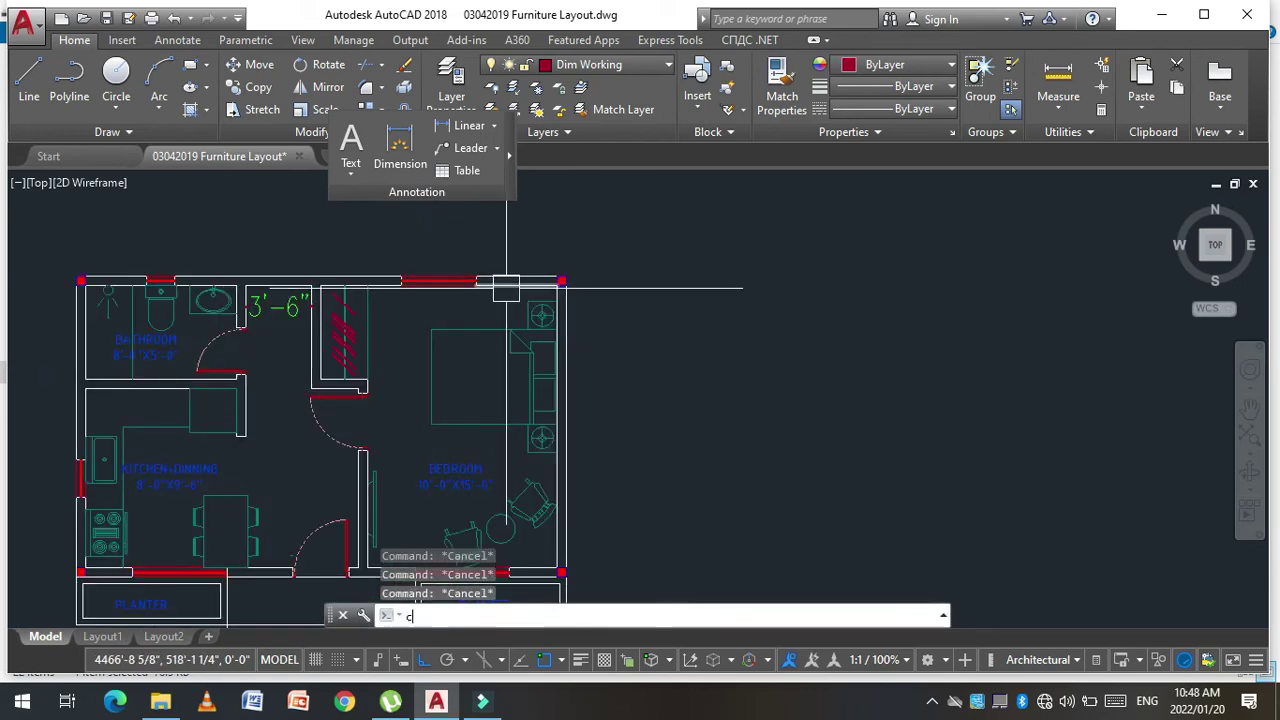
{"action": "type", "text": "o"}
{"action": "key", "text": "Return"}
{"action": "scroll", "coordinate": [560, 280], "scroll_direction": "up", "scroll_amount": 2}
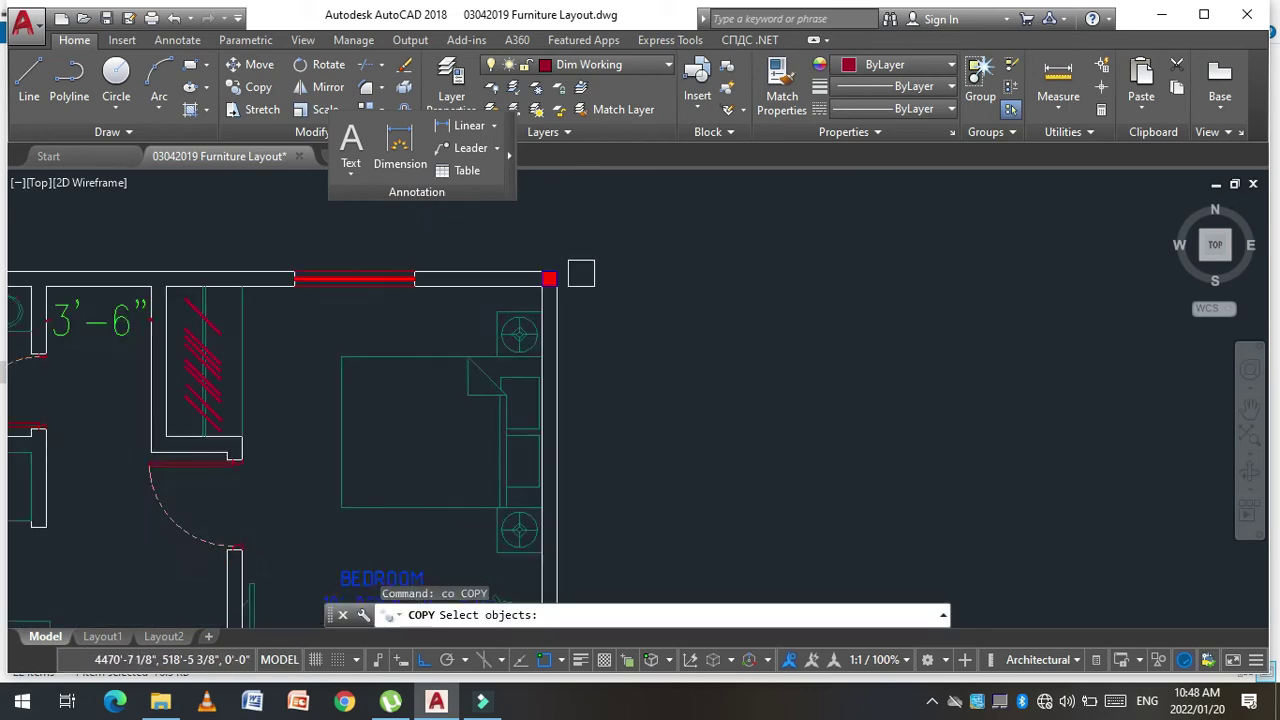
{"action": "scroll", "coordinate": [517, 240], "scroll_direction": "up", "scroll_amount": 2}
{"action": "left_click", "coordinate": [509, 243]}
{"action": "left_click", "coordinate": [560, 360]}
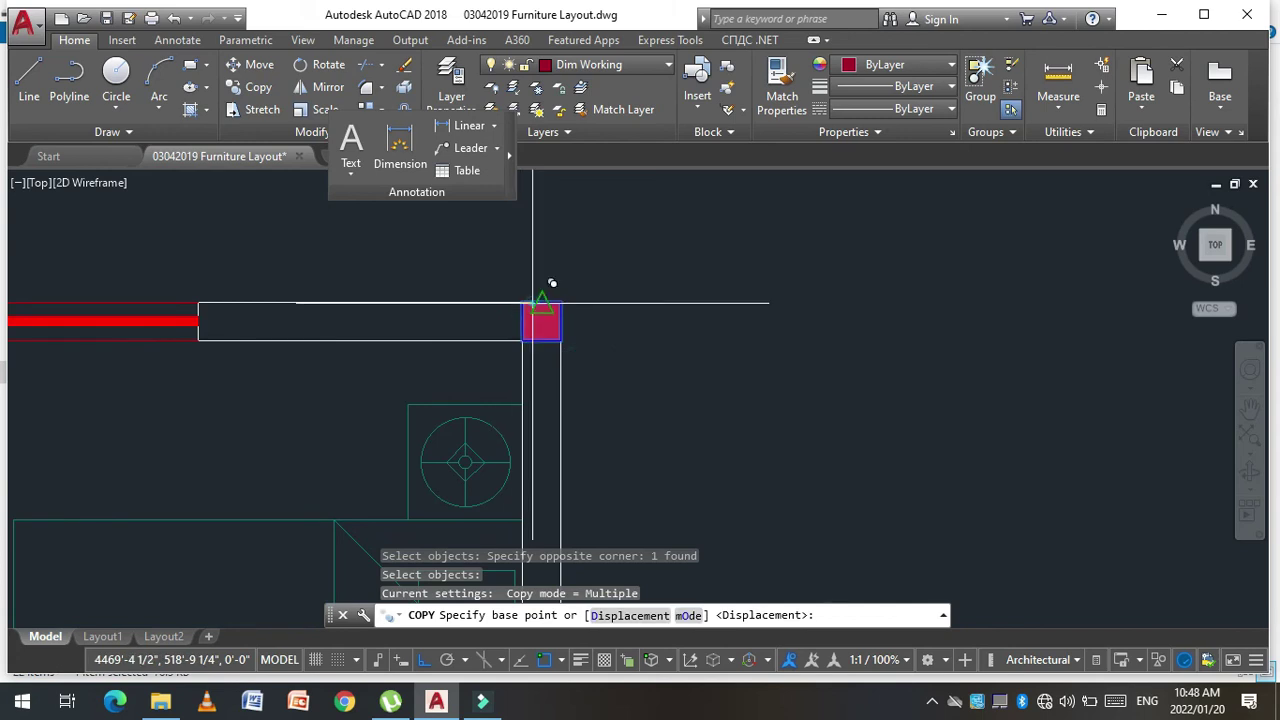
{"action": "left_click", "coordinate": [532, 302]}
{"action": "scroll", "coordinate": [558, 318], "scroll_direction": "down", "scroll_amount": 5}
{"action": "scroll", "coordinate": [308, 331], "scroll_direction": "up", "scroll_amount": 2}
{"action": "scroll", "coordinate": [296, 290], "scroll_direction": "up", "scroll_amount": 2}
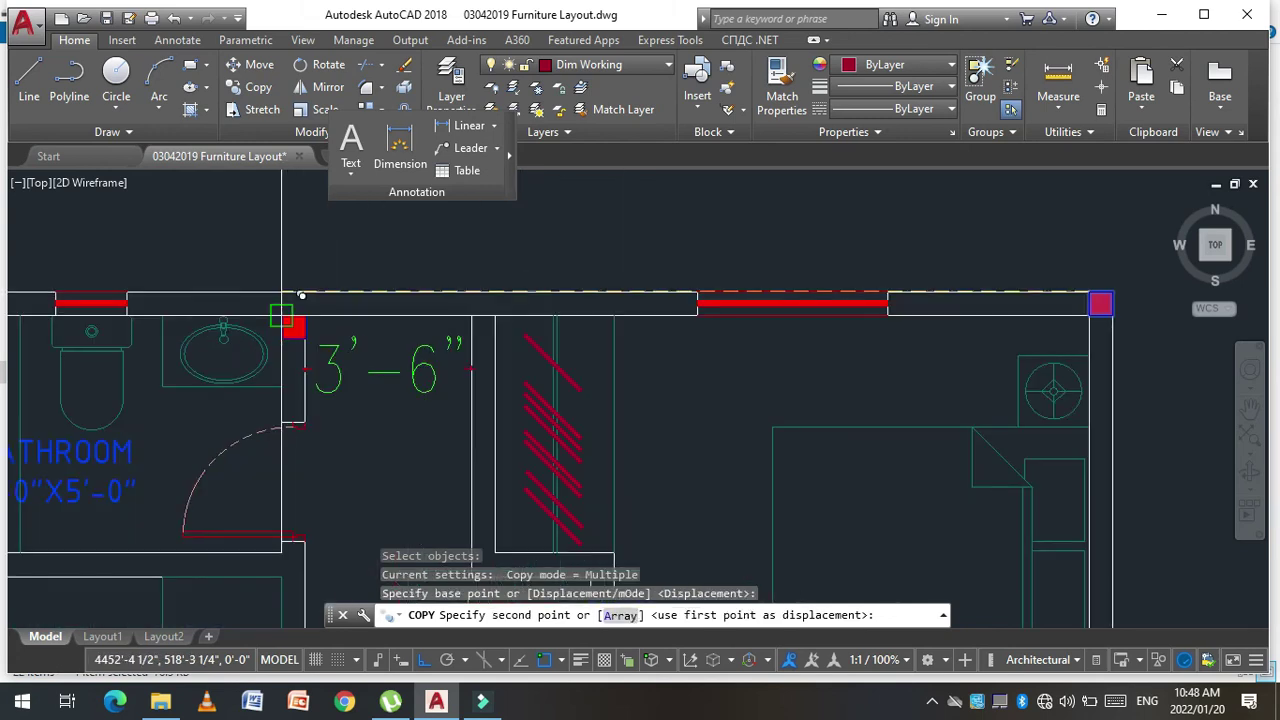
{"action": "left_click", "coordinate": [291, 296]}
{"action": "key", "text": "Escape"}
Step: Move the new interior column up onto the top wall
{"action": "type", "text": "m"}
{"action": "key", "text": "Return"}
{"action": "scroll", "coordinate": [303, 330], "scroll_direction": "up", "scroll_amount": 4}
{"action": "scroll", "coordinate": [303, 330], "scroll_direction": "up", "scroll_amount": 3}
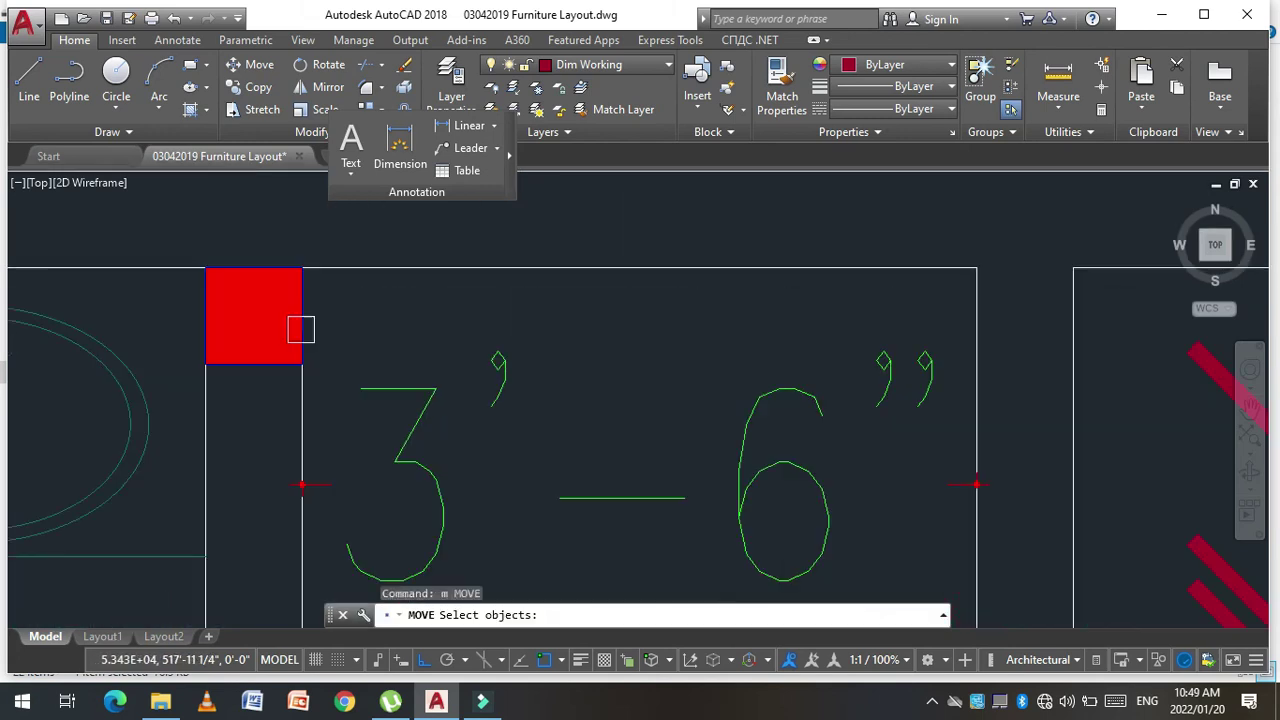
{"action": "left_click", "coordinate": [279, 262]}
{"action": "left_click", "coordinate": [229, 385]}
{"action": "key", "text": "Return"}
{"action": "left_click", "coordinate": [206, 363]}
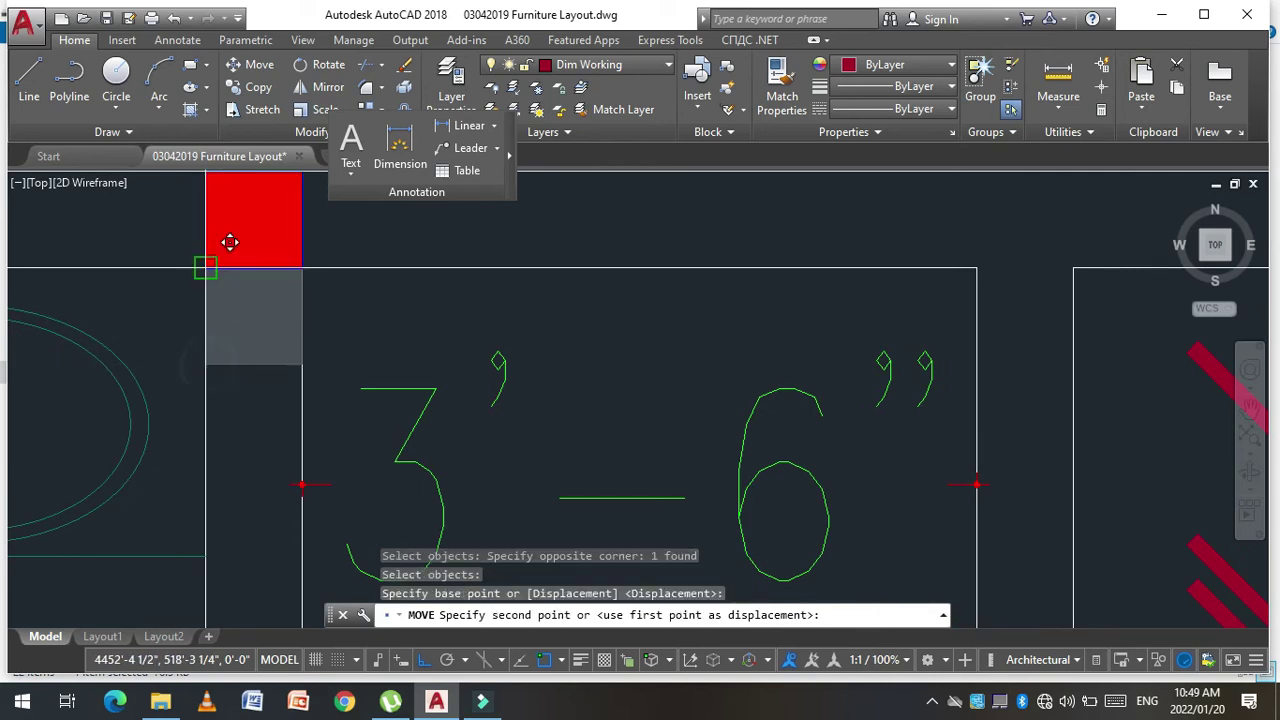
{"action": "left_click", "coordinate": [206, 266]}
{"action": "scroll", "coordinate": [318, 229], "scroll_direction": "down", "scroll_amount": 5}
{"action": "key", "text": "Escape"}
{"action": "key", "text": "Escape"}
{"action": "scroll", "coordinate": [322, 229], "scroll_direction": "up", "scroll_amount": 2}
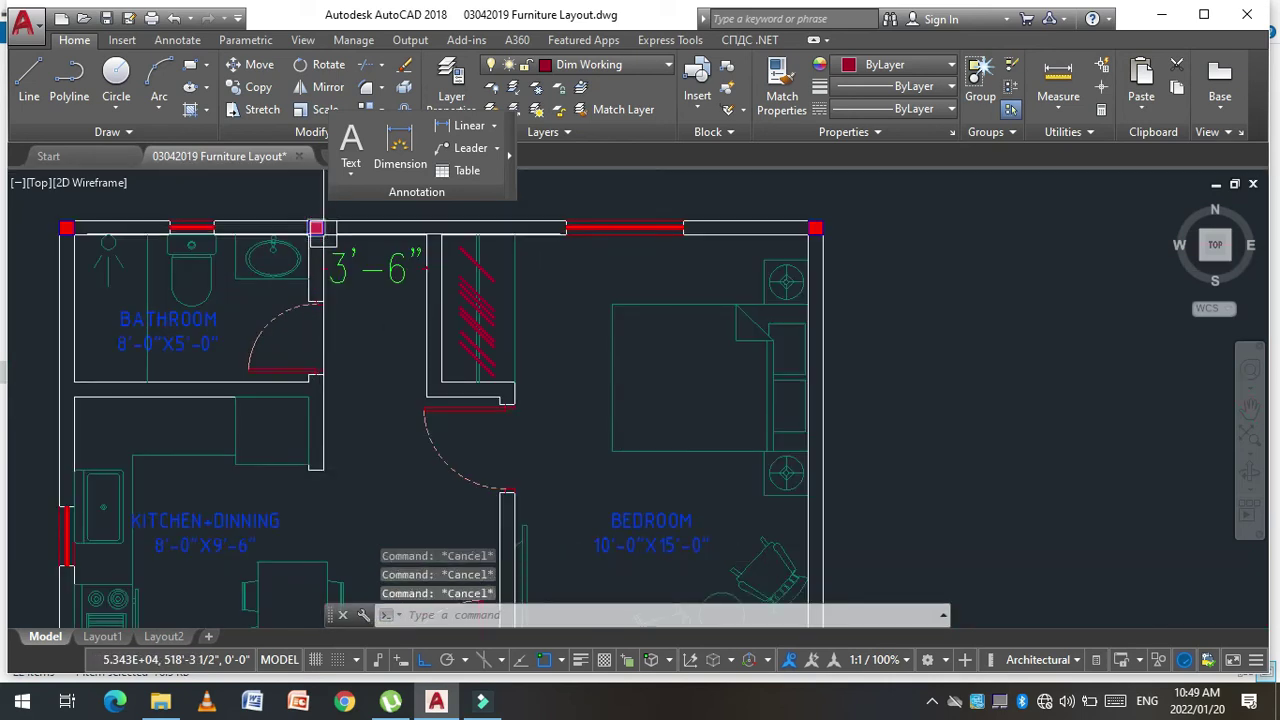
Step: Copy the red column square down to the wall junction below
{"action": "type", "text": "co"}
{"action": "key", "text": "Return"}
{"action": "scroll", "coordinate": [310, 222], "scroll_direction": "up", "scroll_amount": 2}
{"action": "scroll", "coordinate": [306, 216], "scroll_direction": "up", "scroll_amount": 2}
{"action": "left_click", "coordinate": [313, 214]}
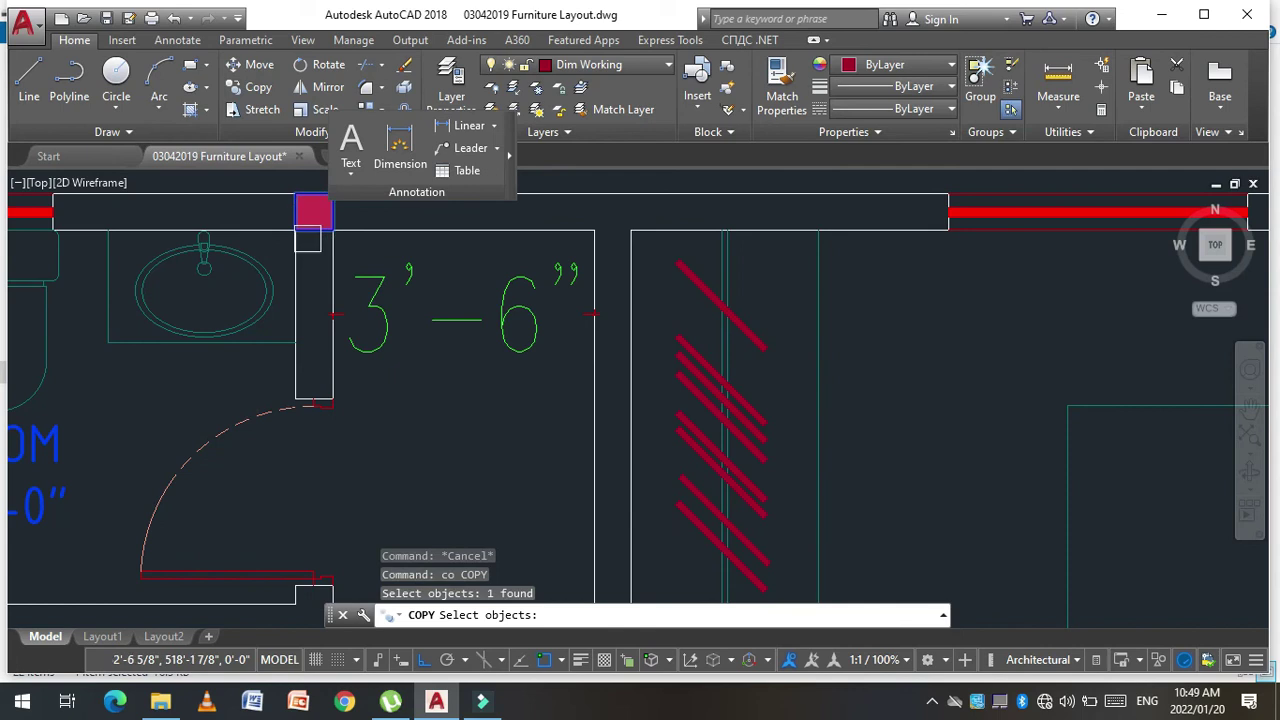
{"action": "key", "text": "Return"}
{"action": "left_click", "coordinate": [313, 211]}
{"action": "scroll", "coordinate": [303, 196], "scroll_direction": "down", "scroll_amount": 2}
{"action": "scroll", "coordinate": [314, 440], "scroll_direction": "up", "scroll_amount": 3}
{"action": "scroll", "coordinate": [314, 421], "scroll_direction": "up", "scroll_amount": 2}
{"action": "left_click", "coordinate": [294, 443]}
{"action": "scroll", "coordinate": [312, 420], "scroll_direction": "down", "scroll_amount": 4}
{"action": "key", "text": "Escape"}
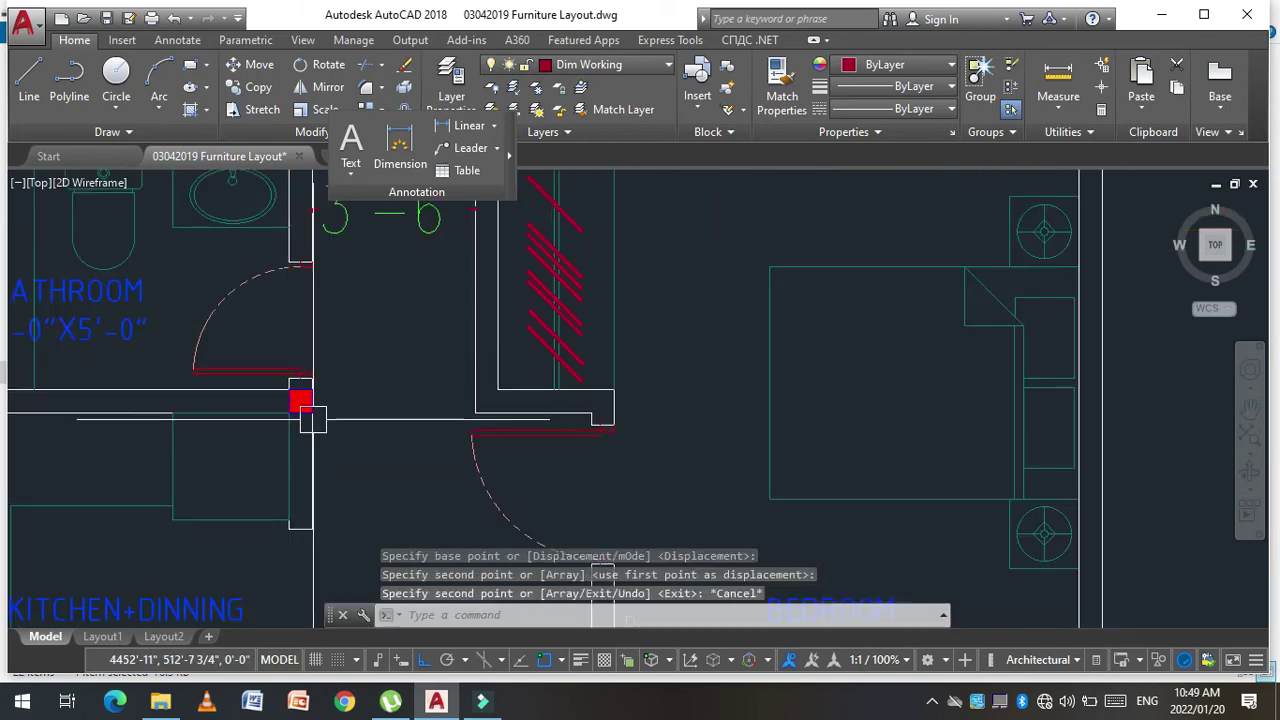
{"action": "key", "text": "Escape"}
{"action": "key", "text": "Escape"}
{"action": "key", "text": "Escape"}
Step: Copy a column square to the right wall corner, based on its top-right corner
{"action": "type", "text": "co"}
{"action": "key", "text": "Return"}
{"action": "scroll", "coordinate": [305, 405], "scroll_direction": "up", "scroll_amount": 4}
{"action": "left_click", "coordinate": [277, 394]}
{"action": "key", "text": "Return"}
{"action": "left_click", "coordinate": [324, 366]}
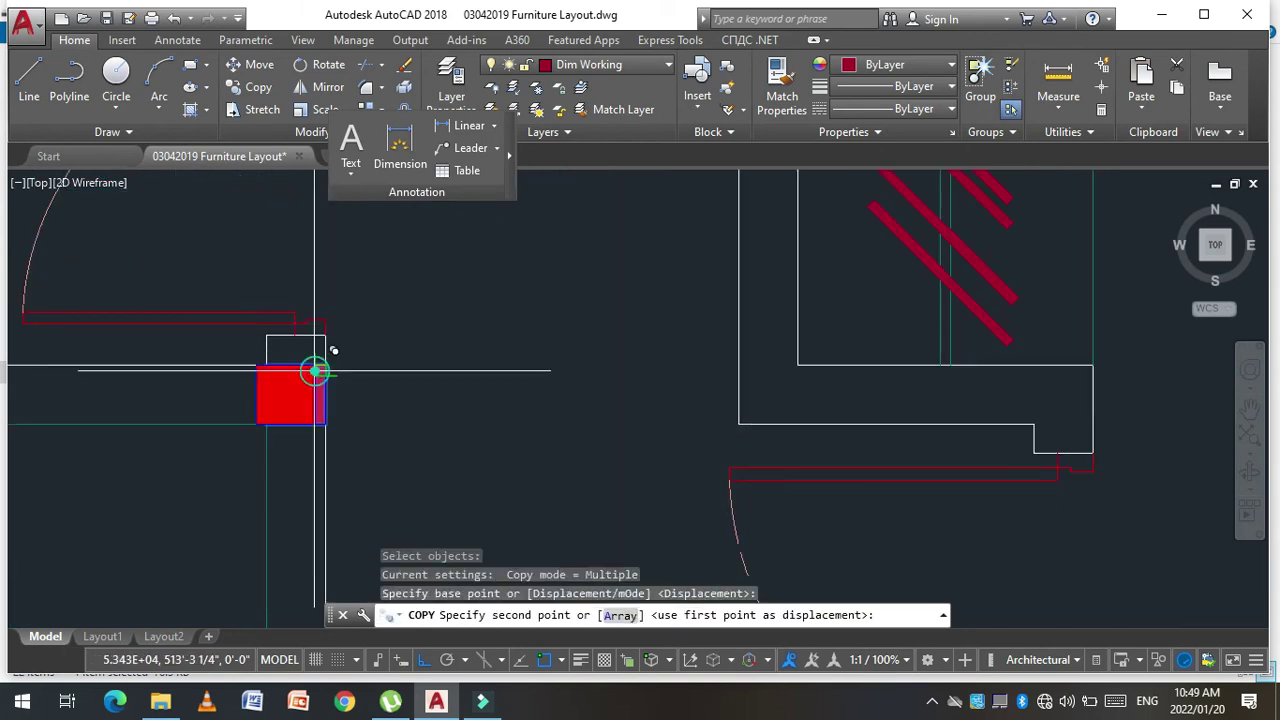
{"action": "left_click", "coordinate": [1093, 366]}
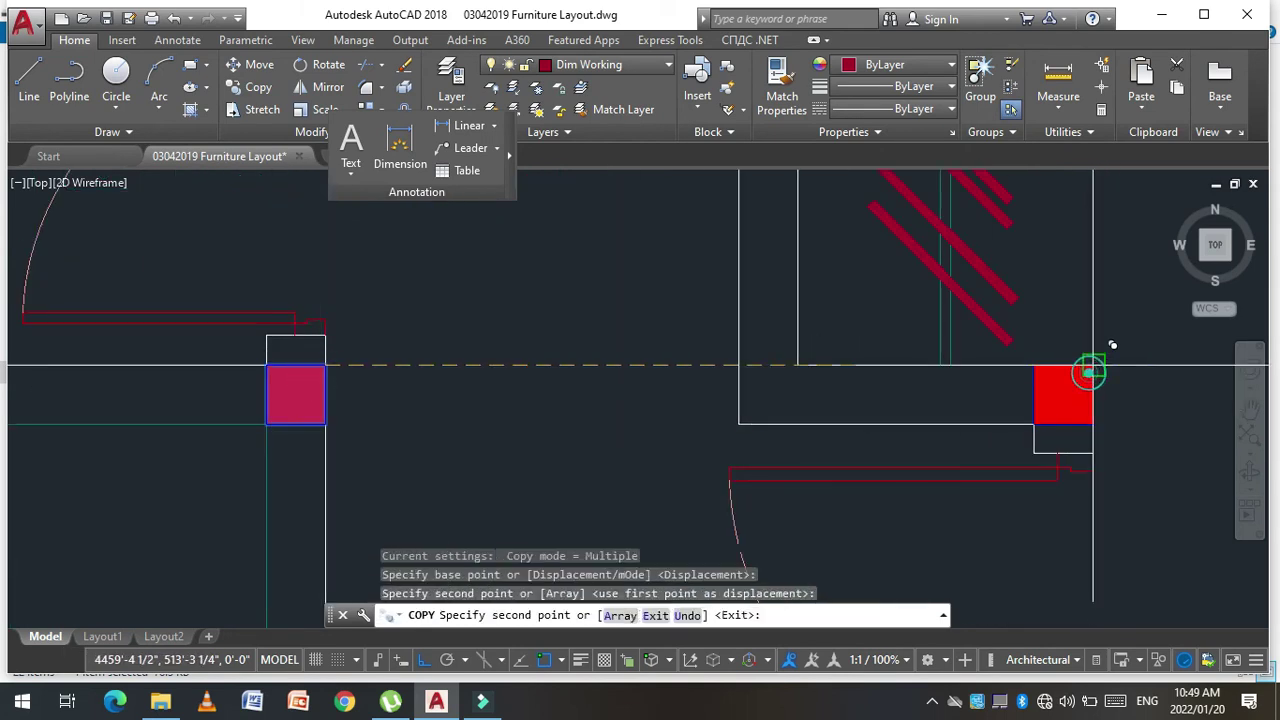
{"action": "scroll", "coordinate": [386, 330], "scroll_direction": "down", "scroll_amount": 3}
{"action": "key", "text": "Escape"}
{"action": "scroll", "coordinate": [477, 368], "scroll_direction": "up", "scroll_amount": 1}
{"action": "key", "text": "Escape"}
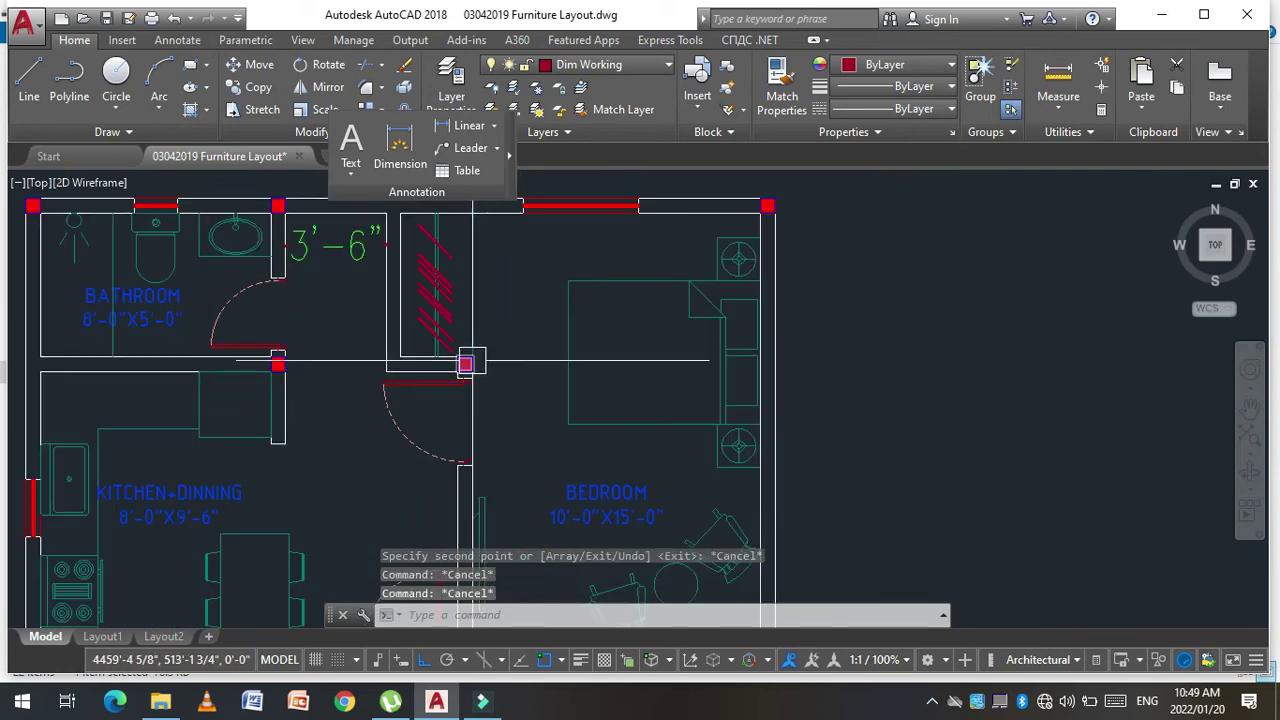
Step: Attempt to move a red column square twice, cancelling both times and leaving it in place
{"action": "type", "text": "m"}
{"action": "key", "text": "Return"}
{"action": "scroll", "coordinate": [459, 361], "scroll_direction": "up", "scroll_amount": 5}
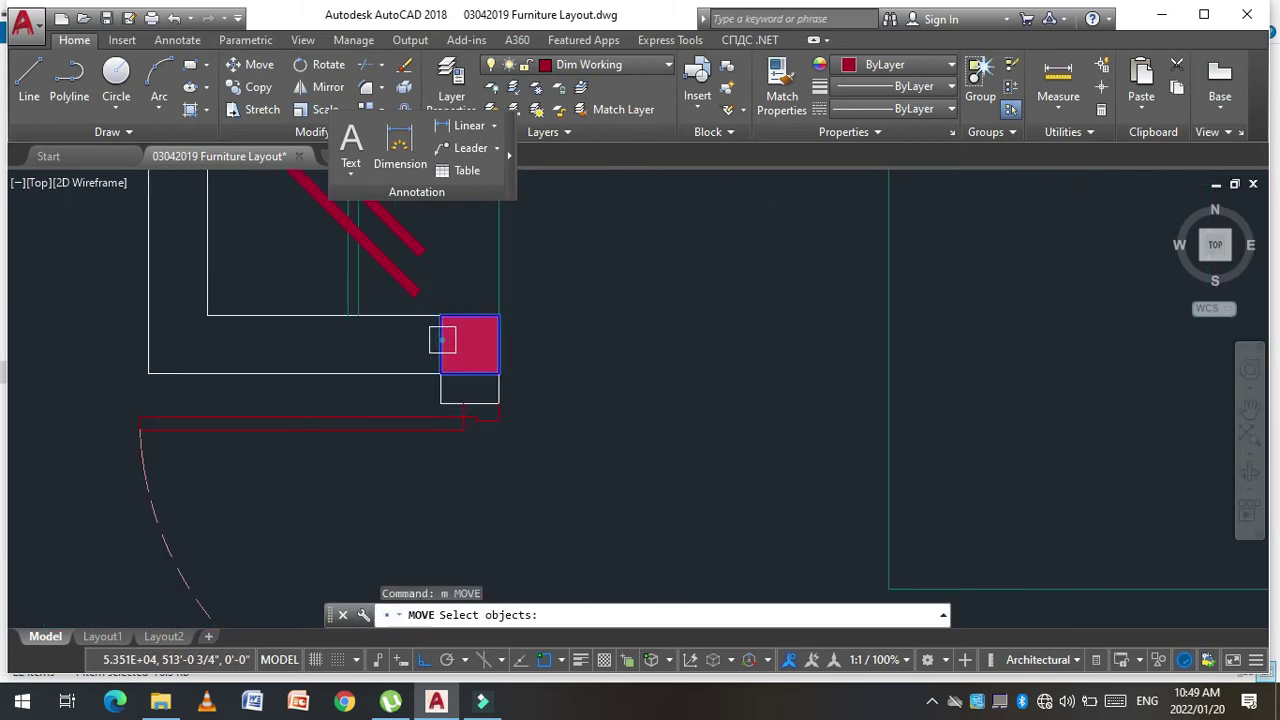
{"action": "left_click", "coordinate": [442, 340]}
{"action": "key", "text": "Return"}
{"action": "left_click", "coordinate": [463, 346]}
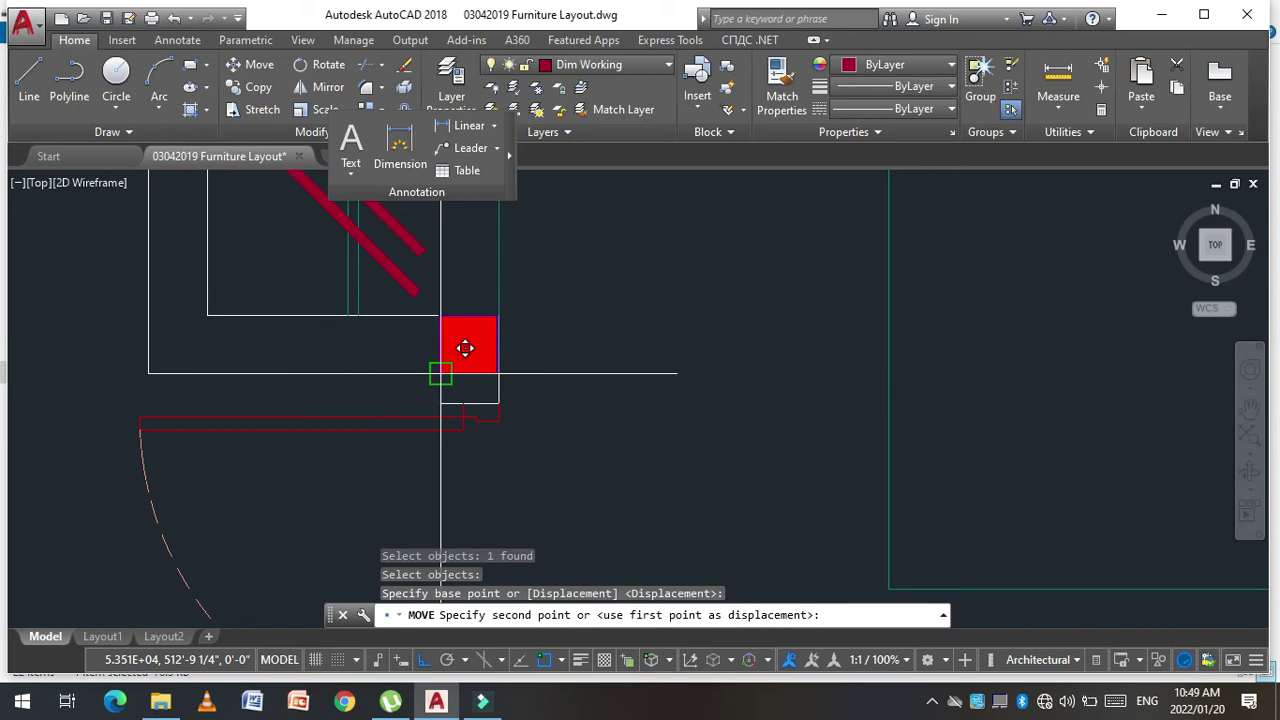
{"action": "key", "text": "Escape"}
{"action": "type", "text": "m"}
{"action": "key", "text": "Return"}
{"action": "left_click", "coordinate": [435, 352]}
{"action": "key", "text": "Return"}
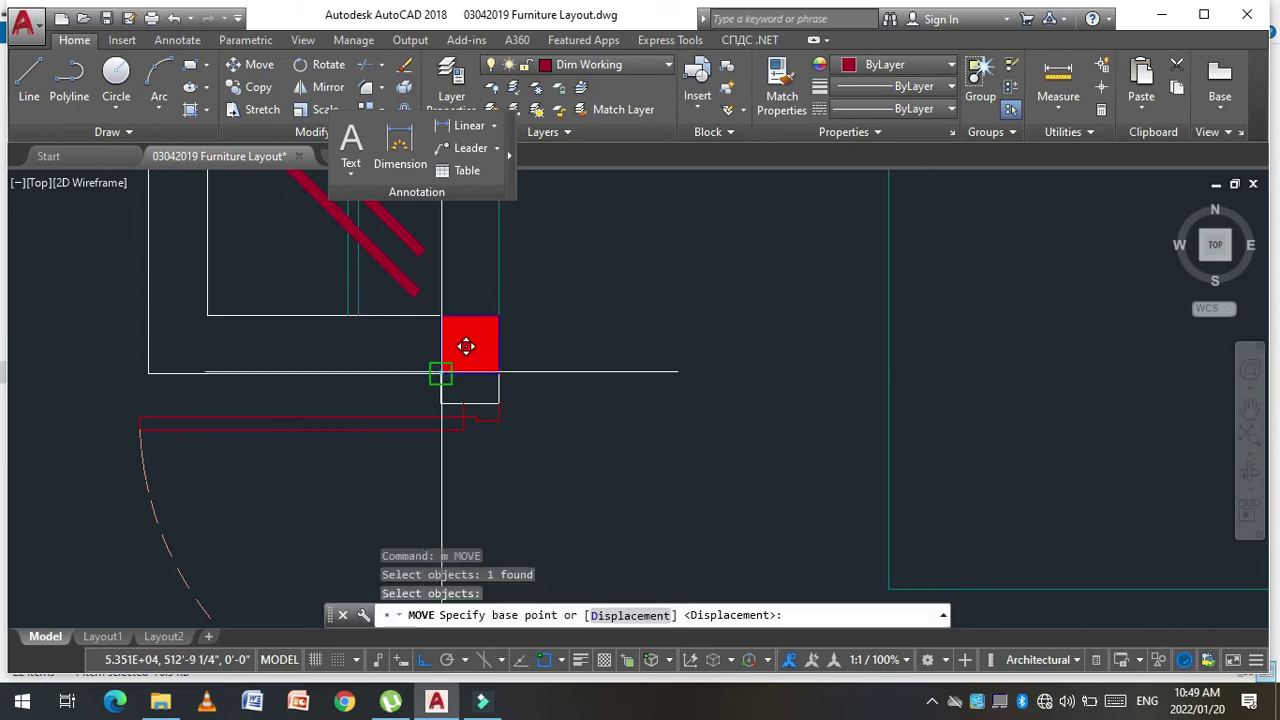
{"action": "left_click", "coordinate": [441, 373]}
{"action": "scroll", "coordinate": [173, 347], "scroll_direction": "down", "scroll_amount": 3}
{"action": "scroll", "coordinate": [185, 370], "scroll_direction": "down", "scroll_amount": 3}
{"action": "key", "text": "Escape"}
{"action": "key", "text": "Escape"}
{"action": "key", "text": "Escape"}
Step: Start another MOVE and begin window-selecting a column
{"action": "type", "text": "m"}
{"action": "key", "text": "Return"}
{"action": "scroll", "coordinate": [87, 305], "scroll_direction": "up", "scroll_amount": 2}
{"action": "left_click", "coordinate": [100, 245]}
Step: Abandon the move of the two window-selected objects and clear the command
{"action": "left_click", "coordinate": [51, 314]}
{"action": "key", "text": "Return"}
{"action": "left_click", "coordinate": [91, 251]}
{"action": "scroll", "coordinate": [354, 494], "scroll_direction": "up", "scroll_amount": 4}
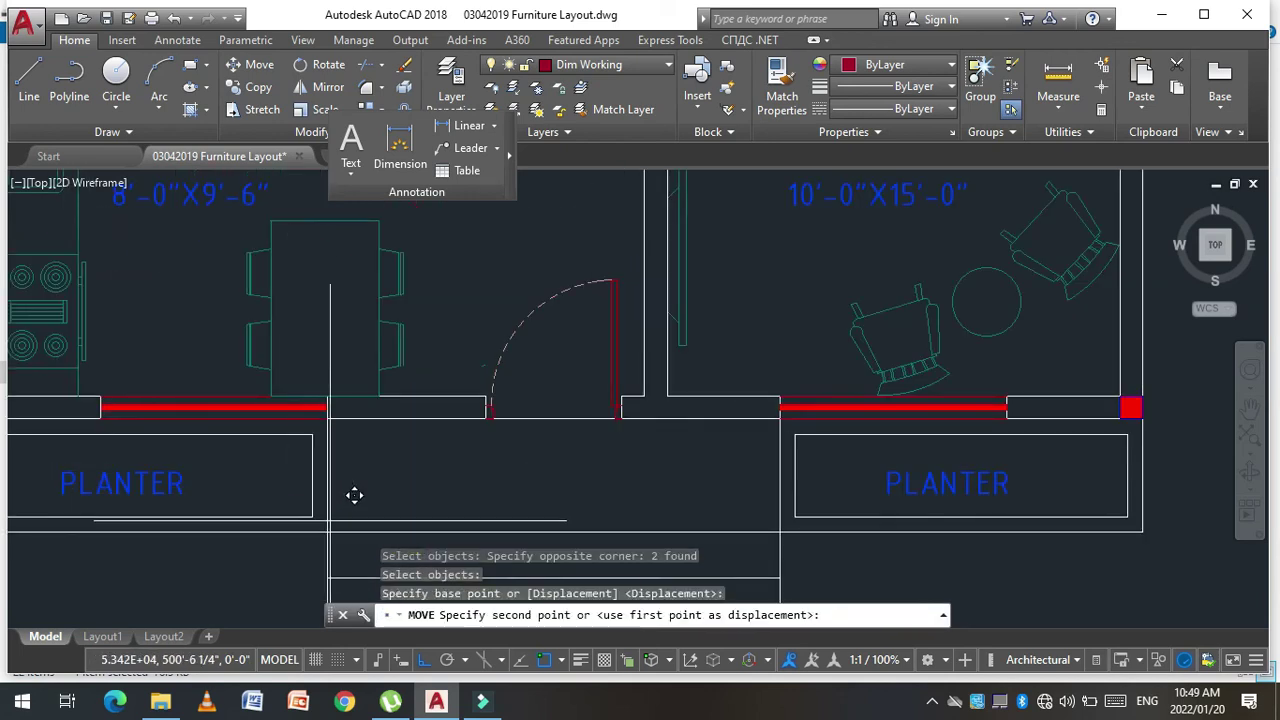
{"action": "scroll", "coordinate": [327, 534], "scroll_direction": "down", "scroll_amount": 5}
{"action": "key", "text": "Escape"}
{"action": "scroll", "coordinate": [350, 481], "scroll_direction": "up", "scroll_amount": 5}
{"action": "key", "text": "Escape"}
{"action": "key", "text": "Escape"}
Step: Copy the red column square by the left planter further to the right
{"action": "type", "text": "co"}
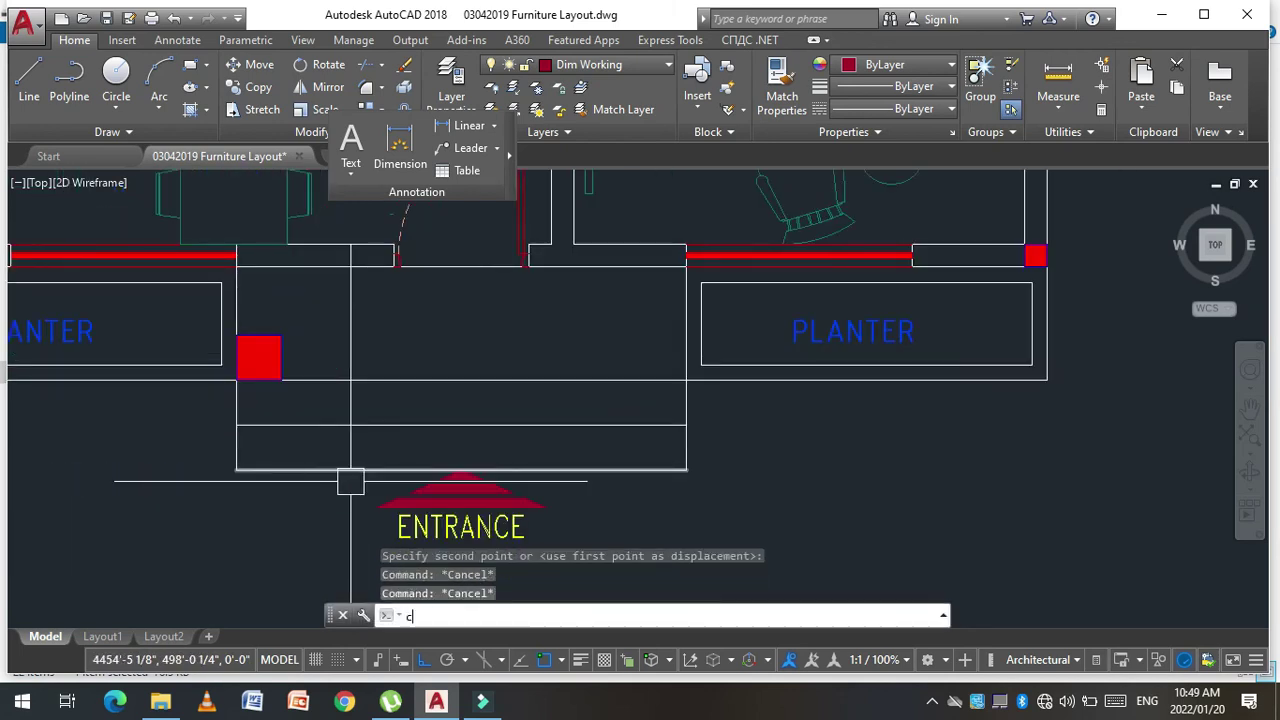
{"action": "key", "text": "Return"}
{"action": "left_click", "coordinate": [274, 338]}
{"action": "key", "text": "Return"}
{"action": "left_click", "coordinate": [281, 380]}
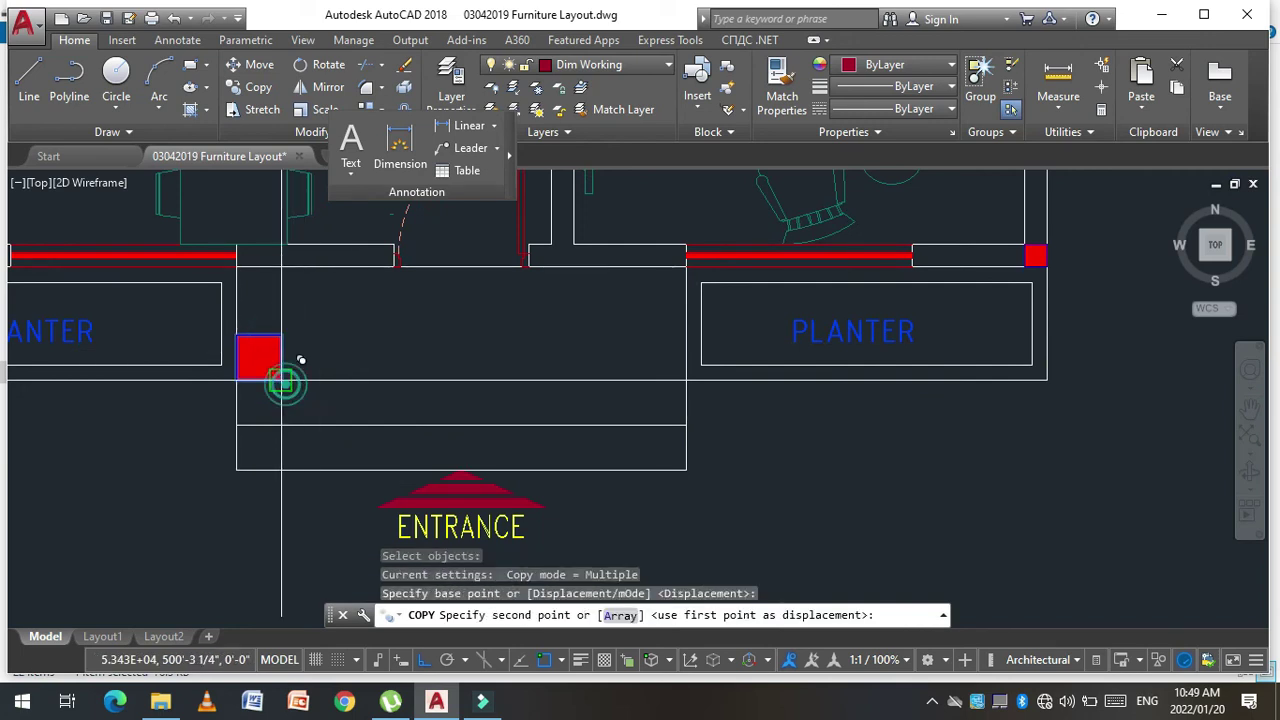
{"action": "left_click", "coordinate": [686, 380]}
{"action": "key", "text": "Escape"}
{"action": "key", "text": "Escape"}
{"action": "key", "text": "Escape"}
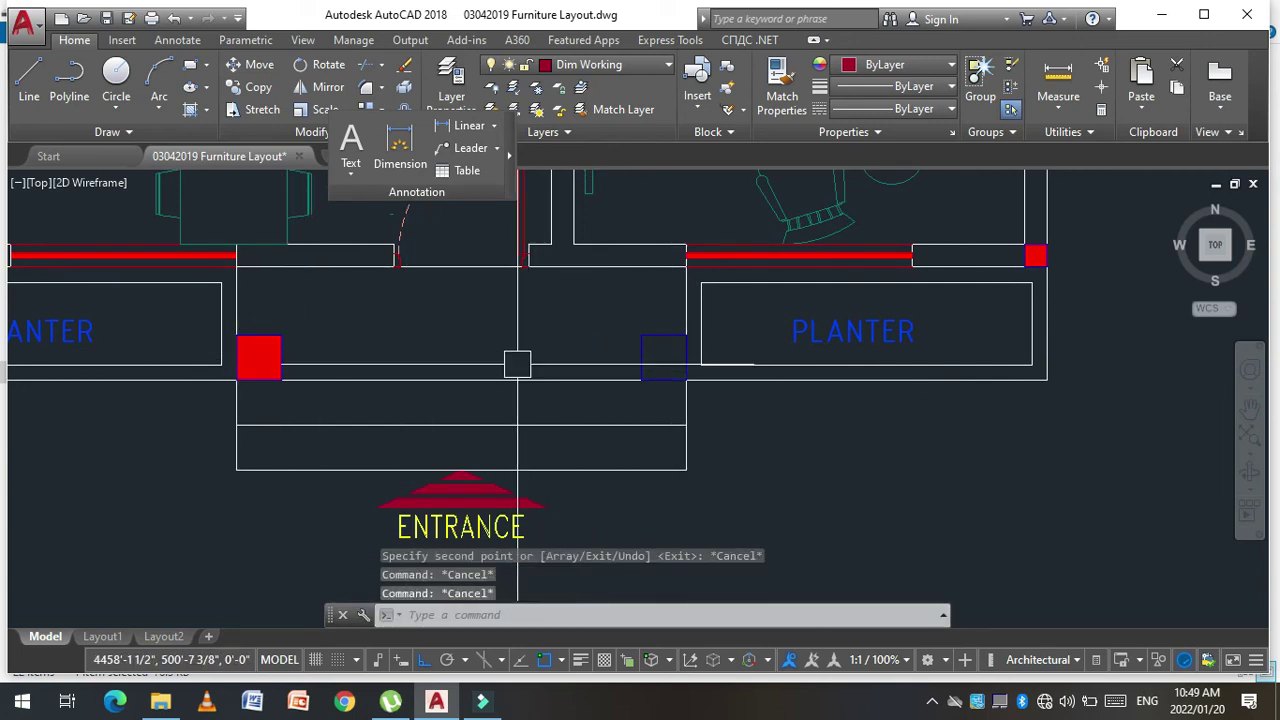
Step: Erase the misplaced column copy
{"action": "type", "text": "e"}
{"action": "key", "text": "Return"}
{"action": "left_click", "coordinate": [660, 358]}
{"action": "key", "text": "Return"}
{"action": "key", "text": "Escape"}
{"action": "key", "text": "Escape"}
Step: Copy the left porch column square to the other porch corner
{"action": "type", "text": "co"}
{"action": "key", "text": "Return"}
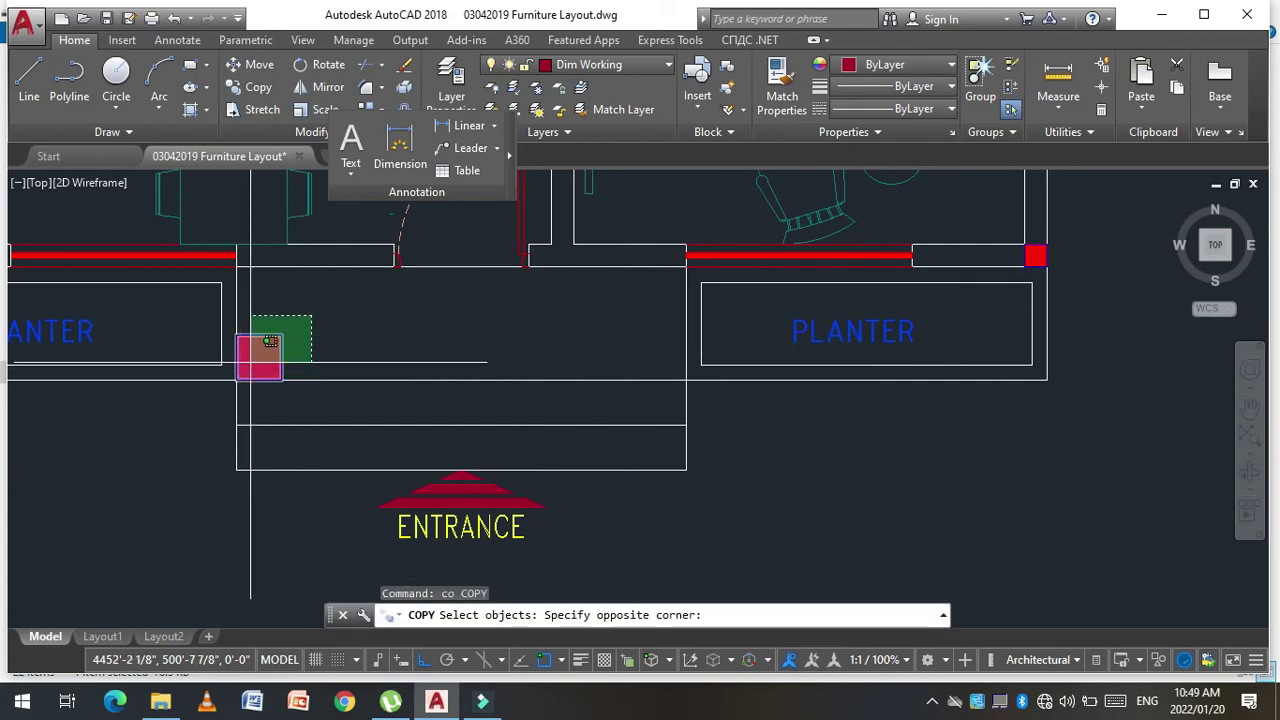
{"action": "left_click", "coordinate": [236, 382]}
{"action": "key", "text": "Return"}
{"action": "left_click", "coordinate": [281, 380]}
{"action": "scroll", "coordinate": [373, 376], "scroll_direction": "down", "scroll_amount": 4}
{"action": "scroll", "coordinate": [322, 395], "scroll_direction": "down", "scroll_amount": 3}
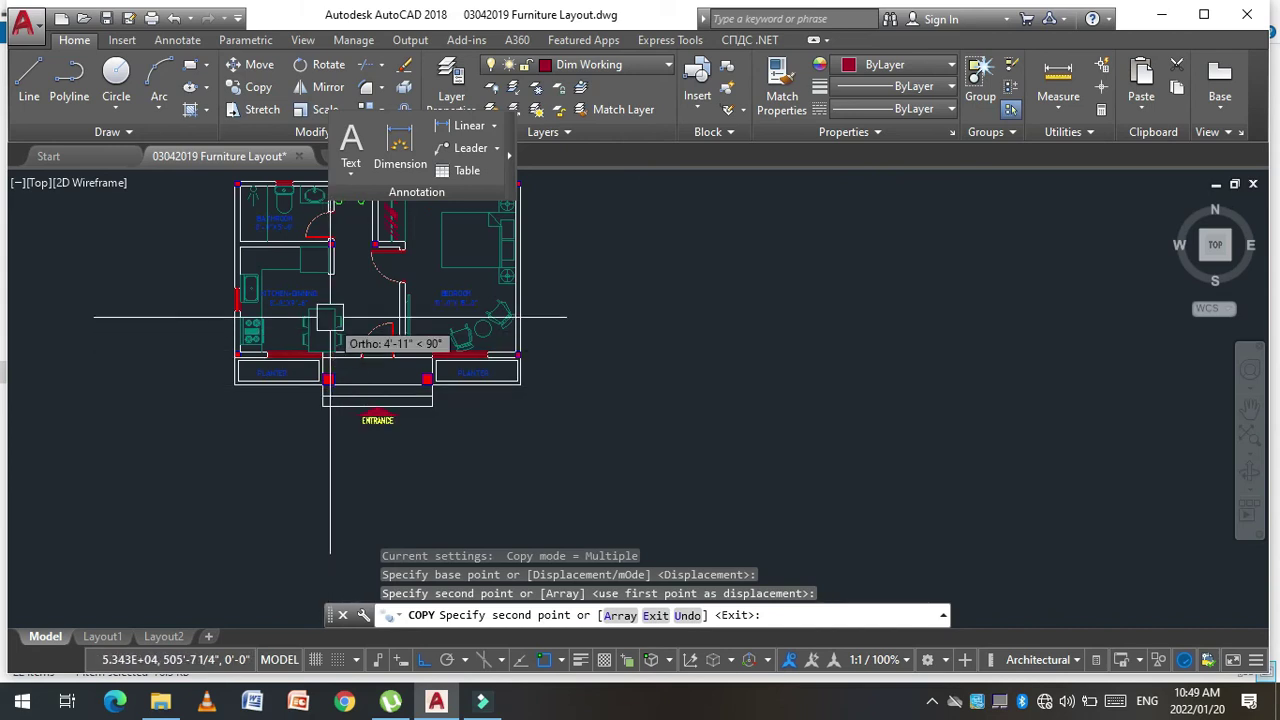
{"action": "key", "text": "Escape"}
{"action": "scroll", "coordinate": [286, 230], "scroll_direction": "up", "scroll_amount": 2}
{"action": "key", "text": "Escape"}
{"action": "key", "text": "Escape"}
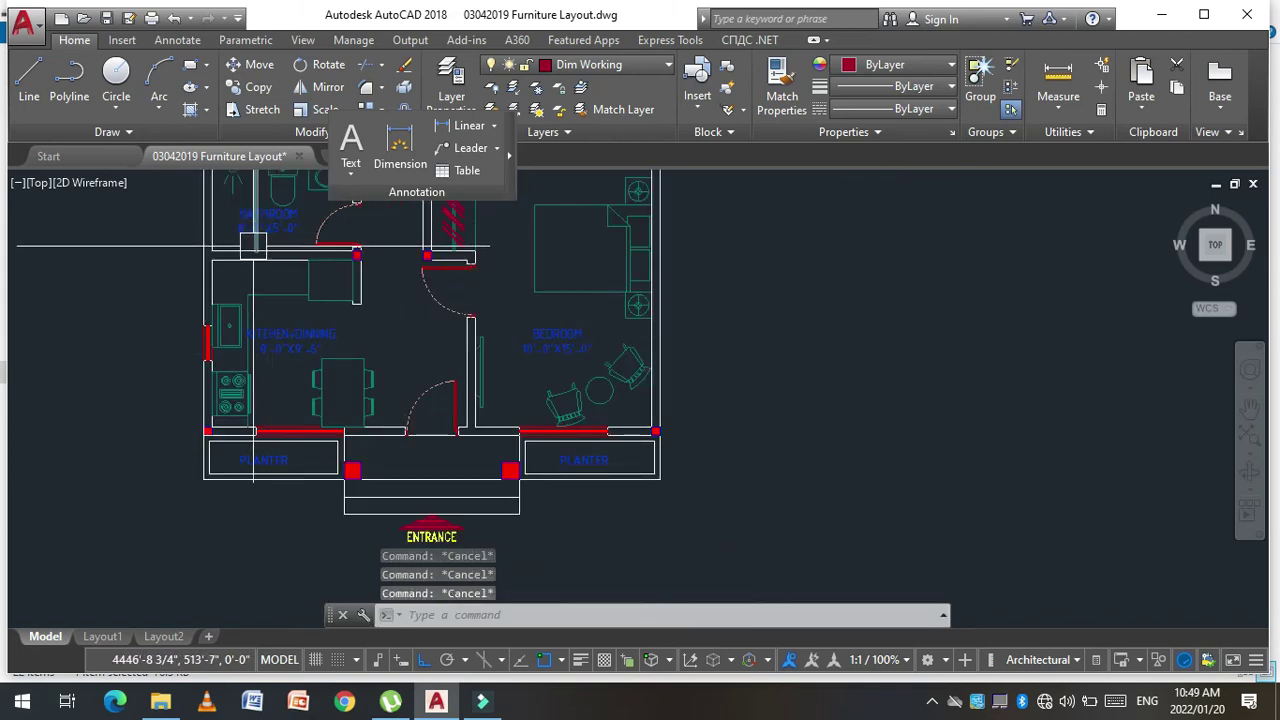
Step: Copy the bathroom doorway column to the left wall junction
{"action": "middle_click_drag", "start_coordinate": [253, 243], "coordinate": [266, 266]}
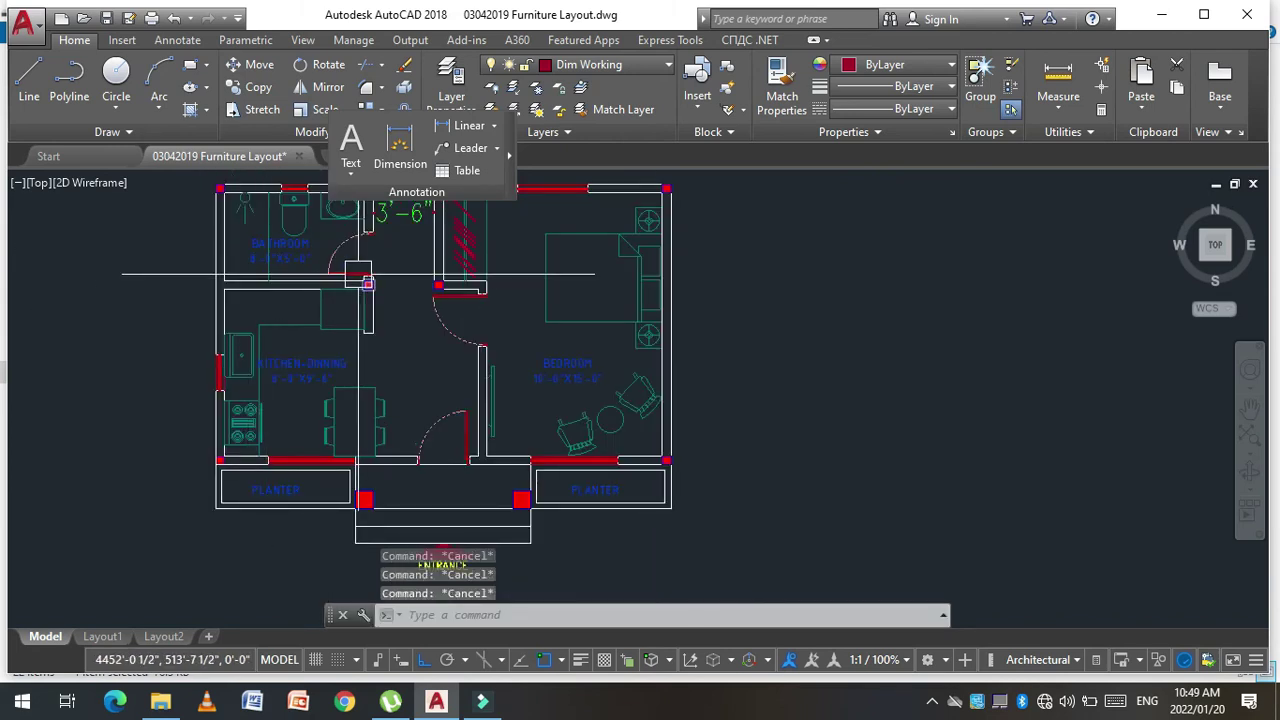
{"action": "type", "text": "co"}
{"action": "key", "text": "Return"}
{"action": "scroll", "coordinate": [363, 280], "scroll_direction": "up", "scroll_amount": 3}
{"action": "scroll", "coordinate": [363, 285], "scroll_direction": "up", "scroll_amount": 2}
{"action": "left_click", "coordinate": [363, 289]}
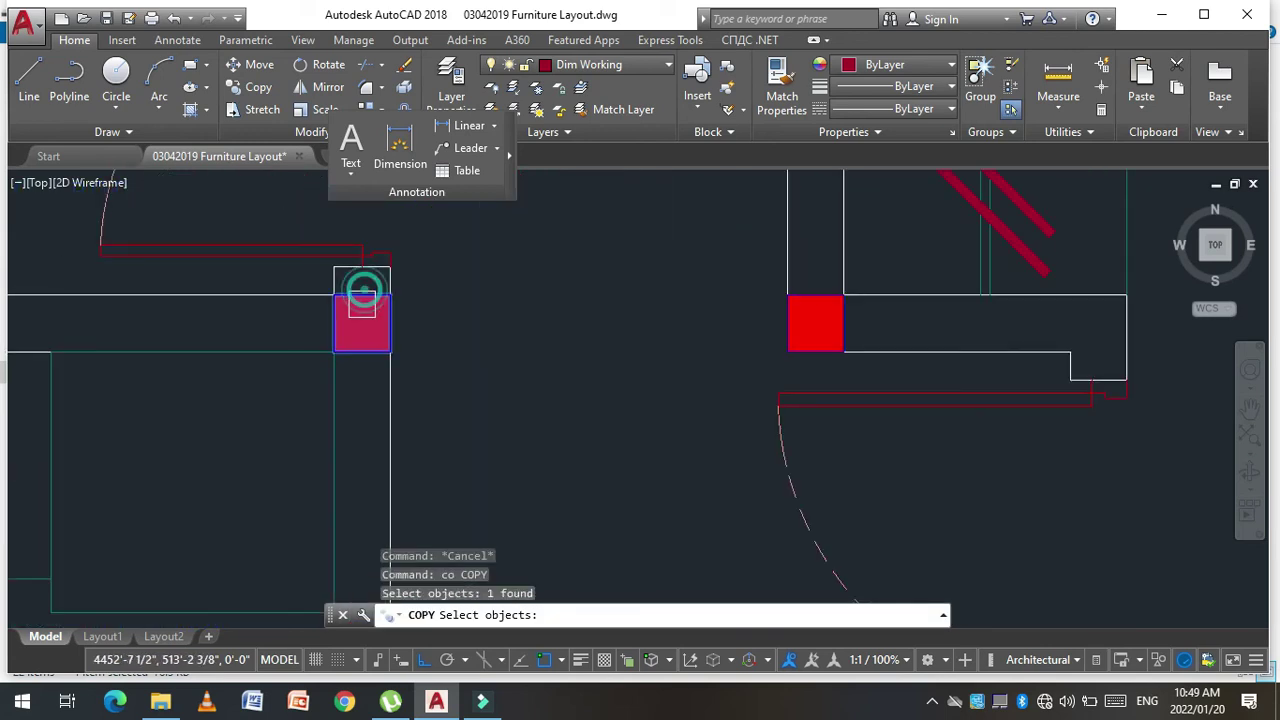
{"action": "key", "text": "Return"}
{"action": "left_click", "coordinate": [336, 351]}
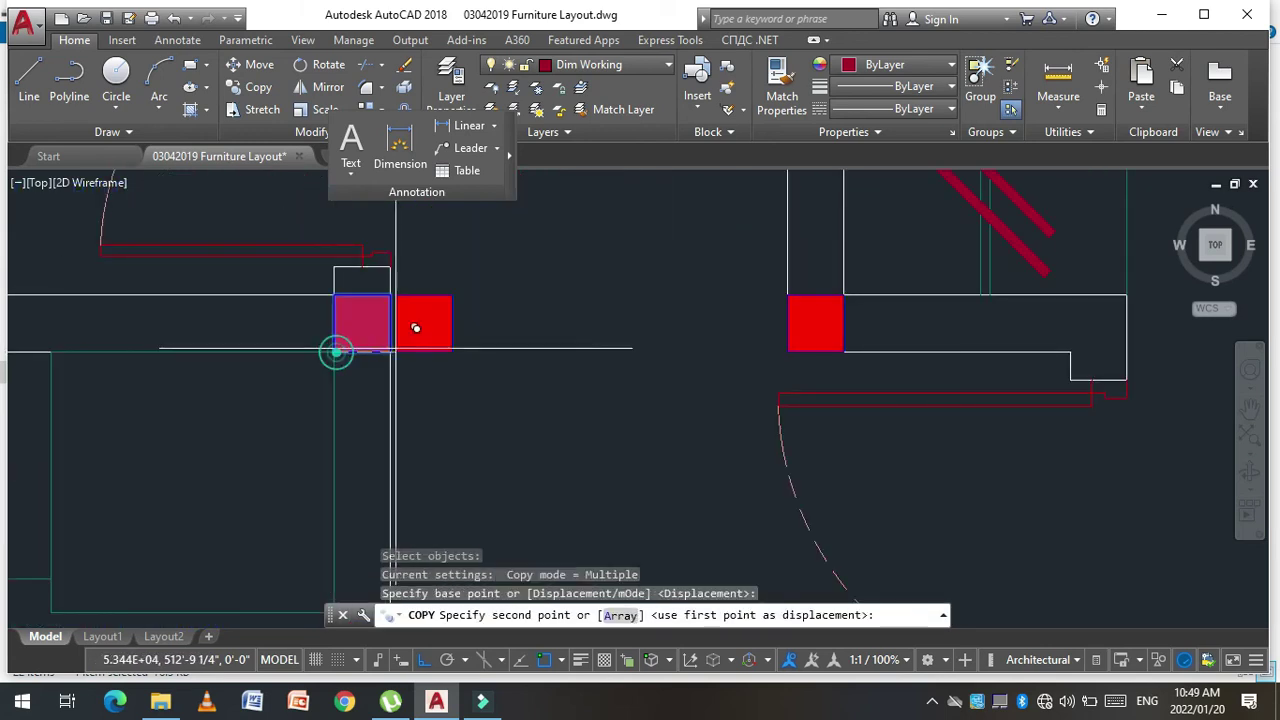
{"action": "scroll", "coordinate": [360, 340], "scroll_direction": "down", "scroll_amount": 4}
{"action": "scroll", "coordinate": [197, 335], "scroll_direction": "up", "scroll_amount": 4}
{"action": "left_click", "coordinate": [163, 367]}
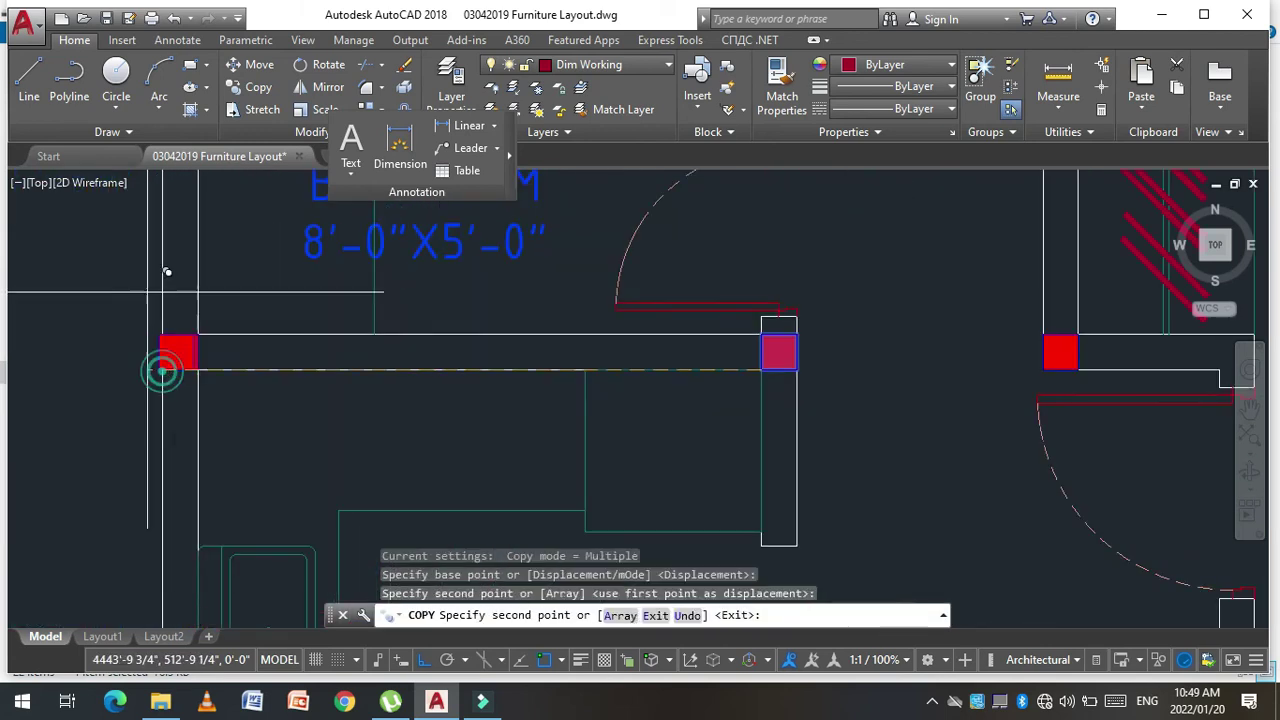
{"action": "scroll", "coordinate": [229, 264], "scroll_direction": "down", "scroll_amount": 3}
{"action": "key", "text": "Escape"}
{"action": "key", "text": "Escape"}
{"action": "key", "text": "Escape"}
{"action": "scroll", "coordinate": [229, 264], "scroll_direction": "down", "scroll_amount": 2}
{"action": "key", "text": "Escape"}
{"action": "scroll", "coordinate": [221, 258], "scroll_direction": "up", "scroll_amount": 2}
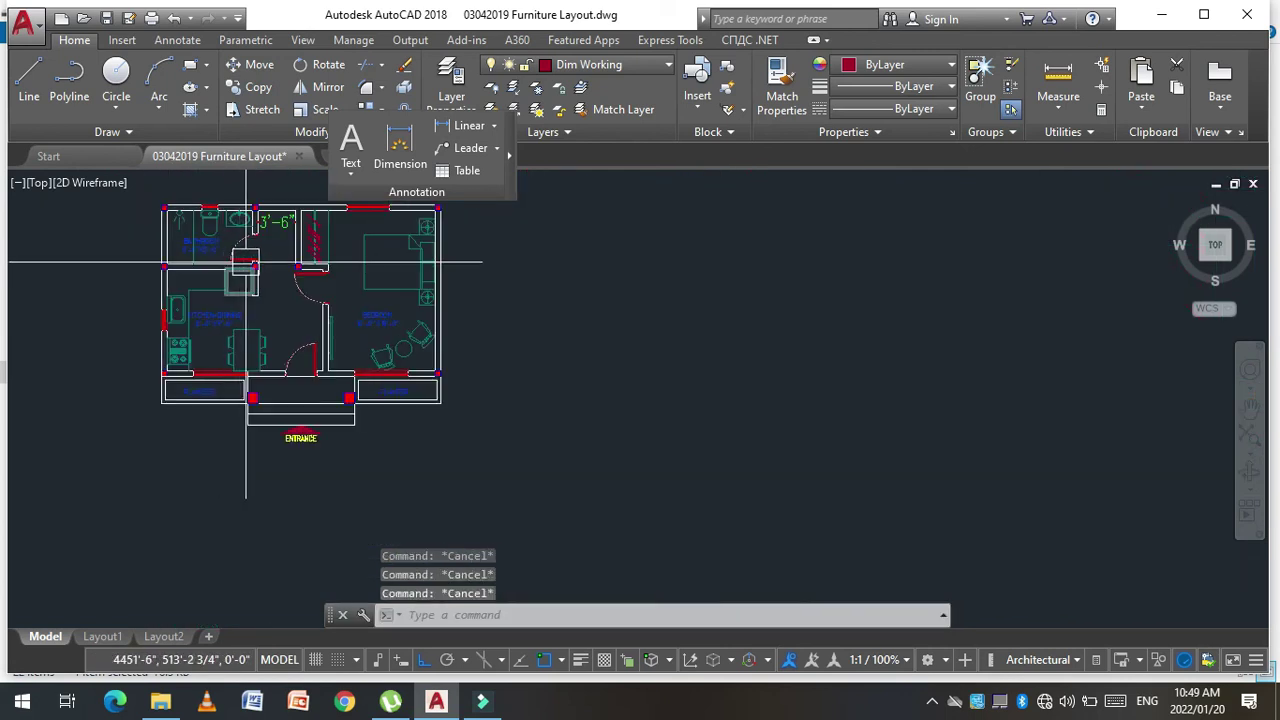
{"action": "scroll", "coordinate": [252, 258], "scroll_direction": "up", "scroll_amount": 2}
Step: Copy the bedroom doorway column to beside the entrance doorway
{"action": "type", "text": "co"}
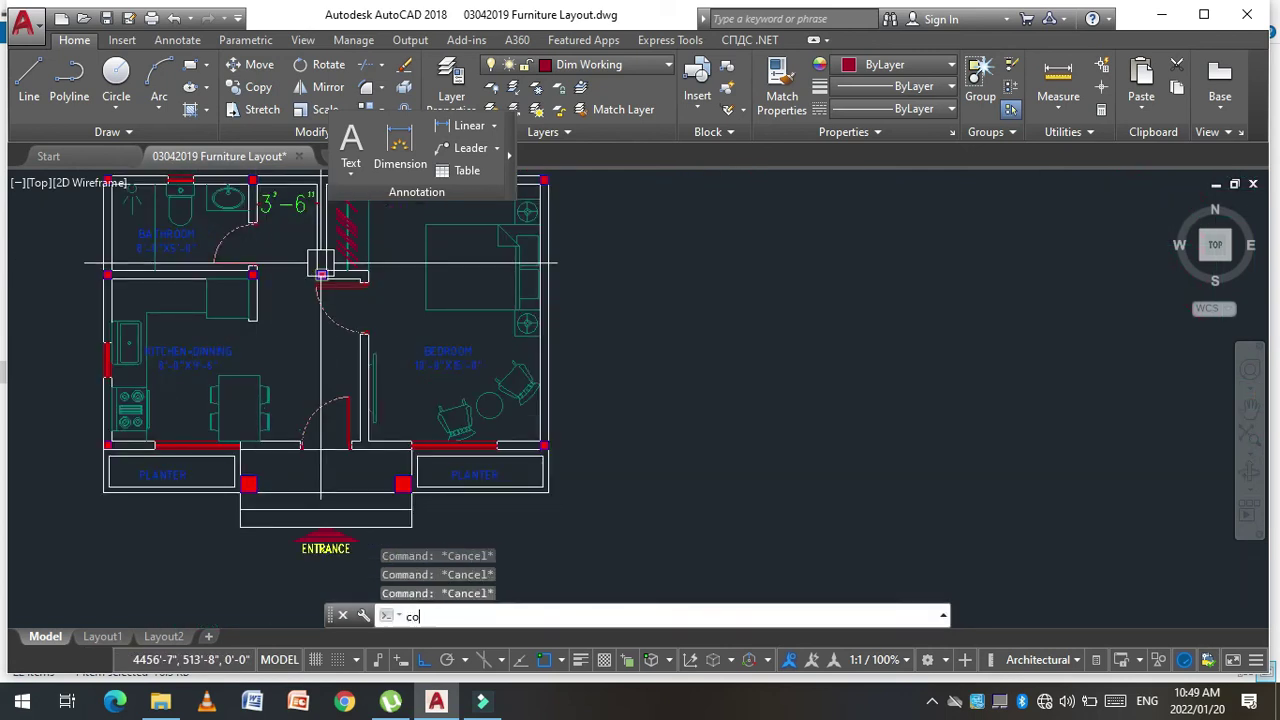
{"action": "key", "text": "Return"}
{"action": "key", "text": "Escape"}
{"action": "key", "text": "Escape"}
{"action": "key", "text": "Escape"}
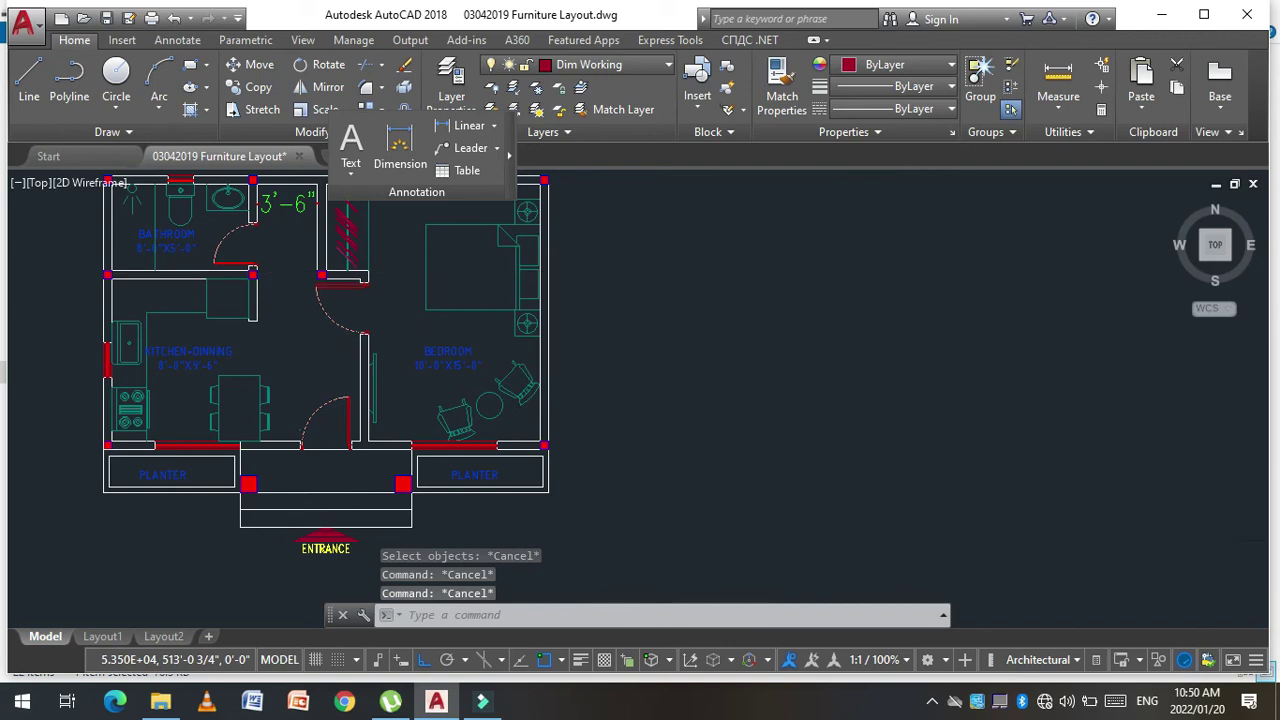
{"action": "type", "text": "co"}
{"action": "key", "text": "Return"}
{"action": "scroll", "coordinate": [311, 272], "scroll_direction": "up", "scroll_amount": 5}
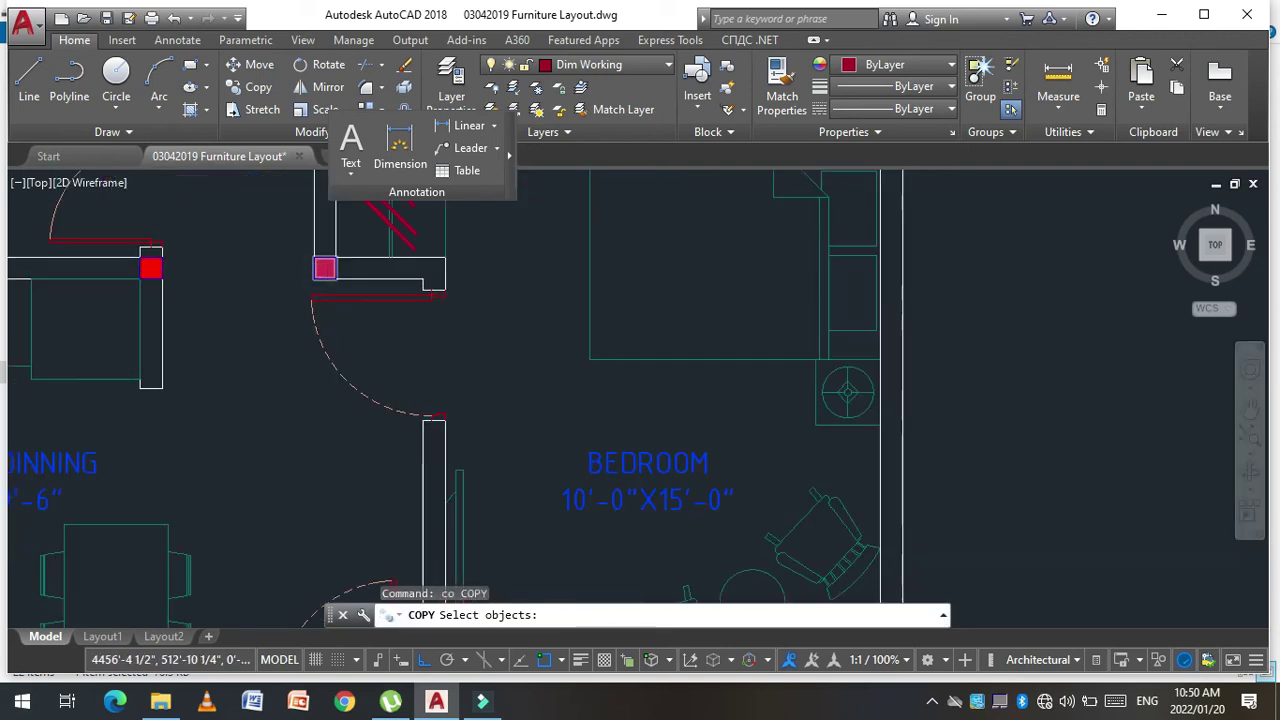
{"action": "scroll", "coordinate": [311, 272], "scroll_direction": "up", "scroll_amount": 3}
{"action": "left_click", "coordinate": [311, 272]}
{"action": "key", "text": "Return"}
{"action": "scroll", "coordinate": [349, 244], "scroll_direction": "down", "scroll_amount": 3}
{"action": "scroll", "coordinate": [349, 244], "scroll_direction": "down", "scroll_amount": 3}
{"action": "scroll", "coordinate": [380, 330], "scroll_direction": "up", "scroll_amount": 3}
{"action": "scroll", "coordinate": [407, 423], "scroll_direction": "up", "scroll_amount": 2}
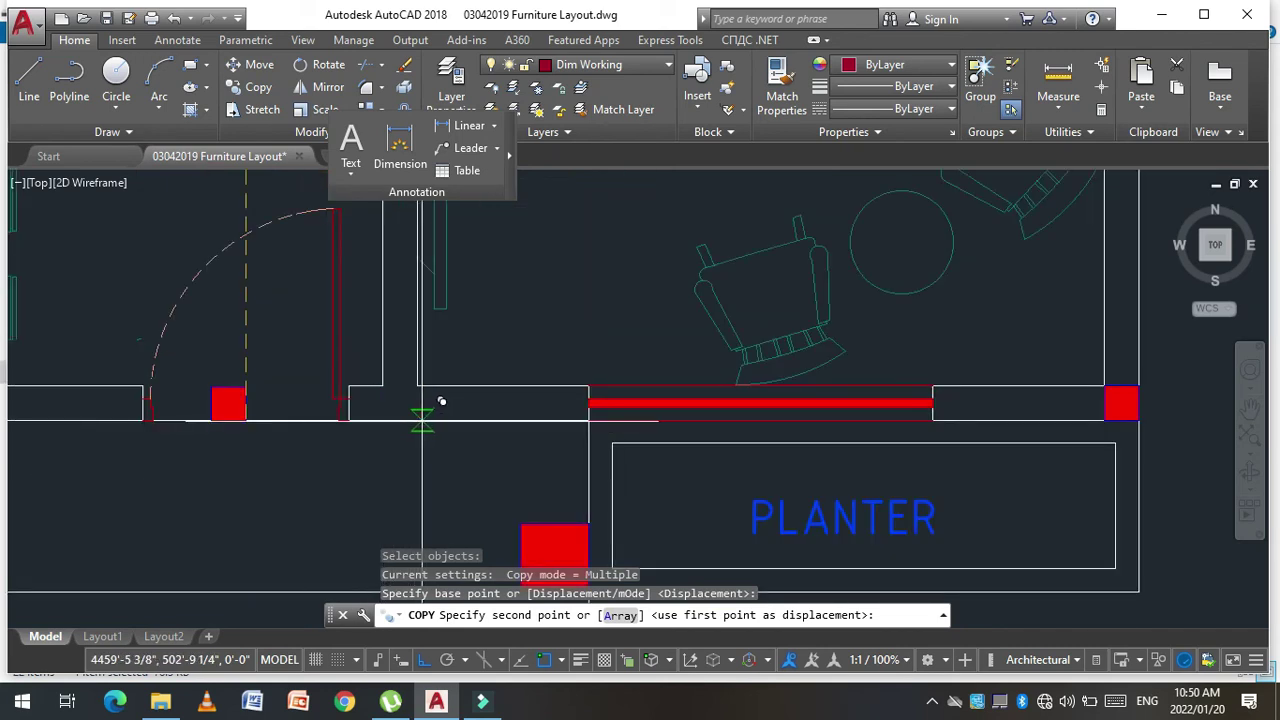
{"action": "left_click", "coordinate": [410, 403]}
{"action": "key", "text": "Escape"}
{"action": "key", "text": "Escape"}
{"action": "key", "text": "Escape"}
Step: Move the new red square so it fits into the wall corner
{"action": "scroll", "coordinate": [420, 385], "scroll_direction": "up", "scroll_amount": 4}
{"action": "key", "text": "Return"}
{"action": "left_click", "coordinate": [434, 405]}
{"action": "left_click", "coordinate": [314, 443]}
{"action": "key", "text": "Return"}
{"action": "left_click", "coordinate": [316, 398]}
{"action": "left_click", "coordinate": [316, 398]}
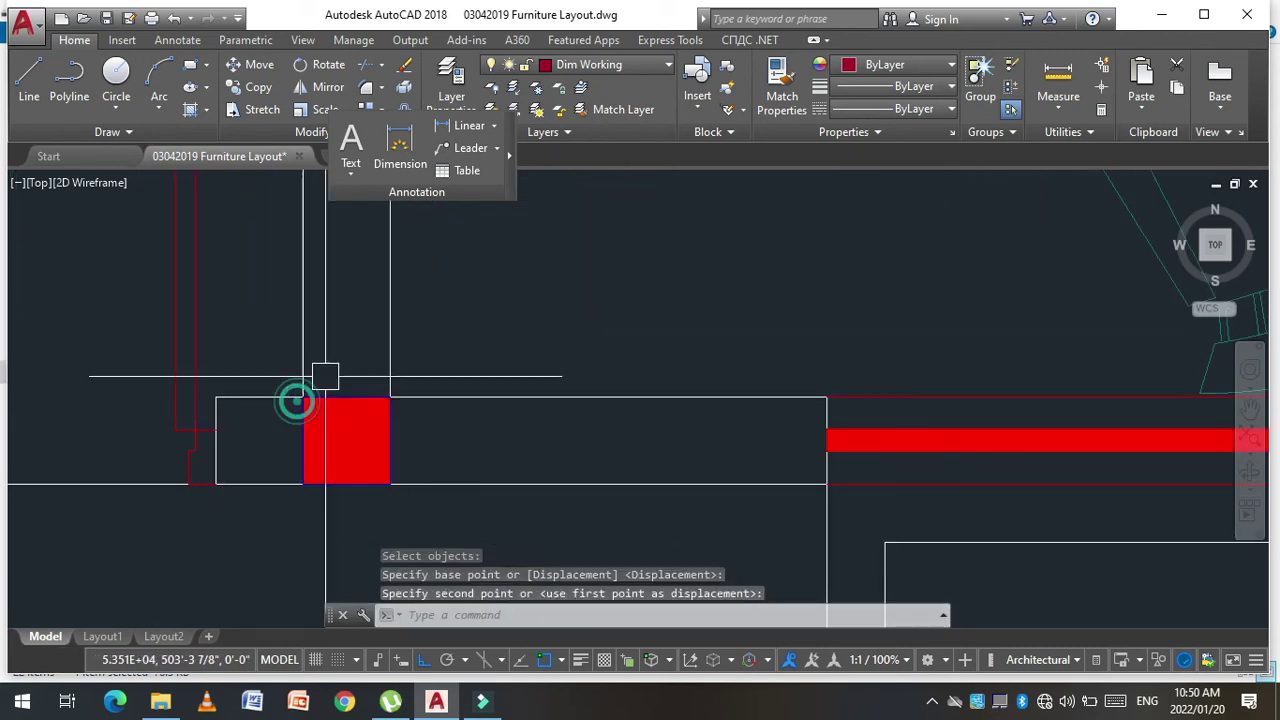
{"action": "scroll", "coordinate": [408, 349], "scroll_direction": "down", "scroll_amount": 2}
{"action": "key", "text": "Escape"}
{"action": "key", "text": "Escape"}
{"action": "key", "text": "Escape"}
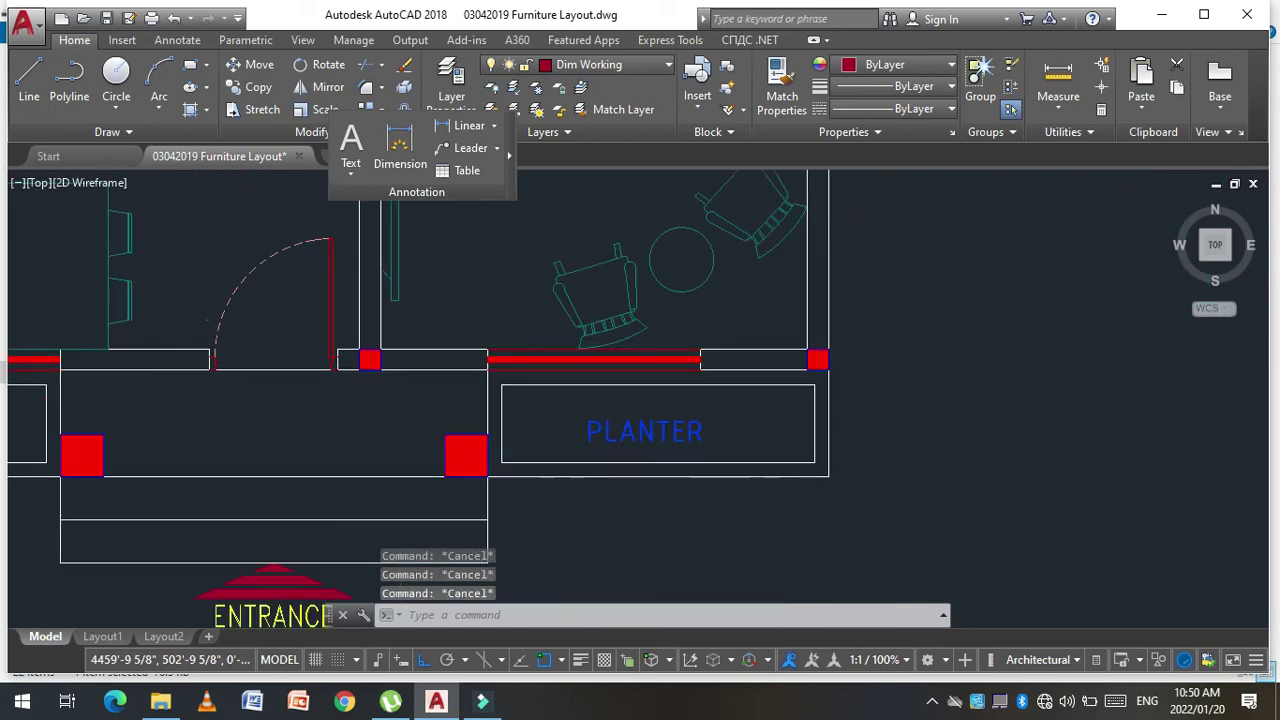
Step: Save the floor plan drawing
{"action": "key", "text": "ctrl+s"}
{"action": "scroll", "coordinate": [366, 443], "scroll_direction": "down", "scroll_amount": 2}
{"action": "scroll", "coordinate": [363, 432], "scroll_direction": "down", "scroll_amount": 2}
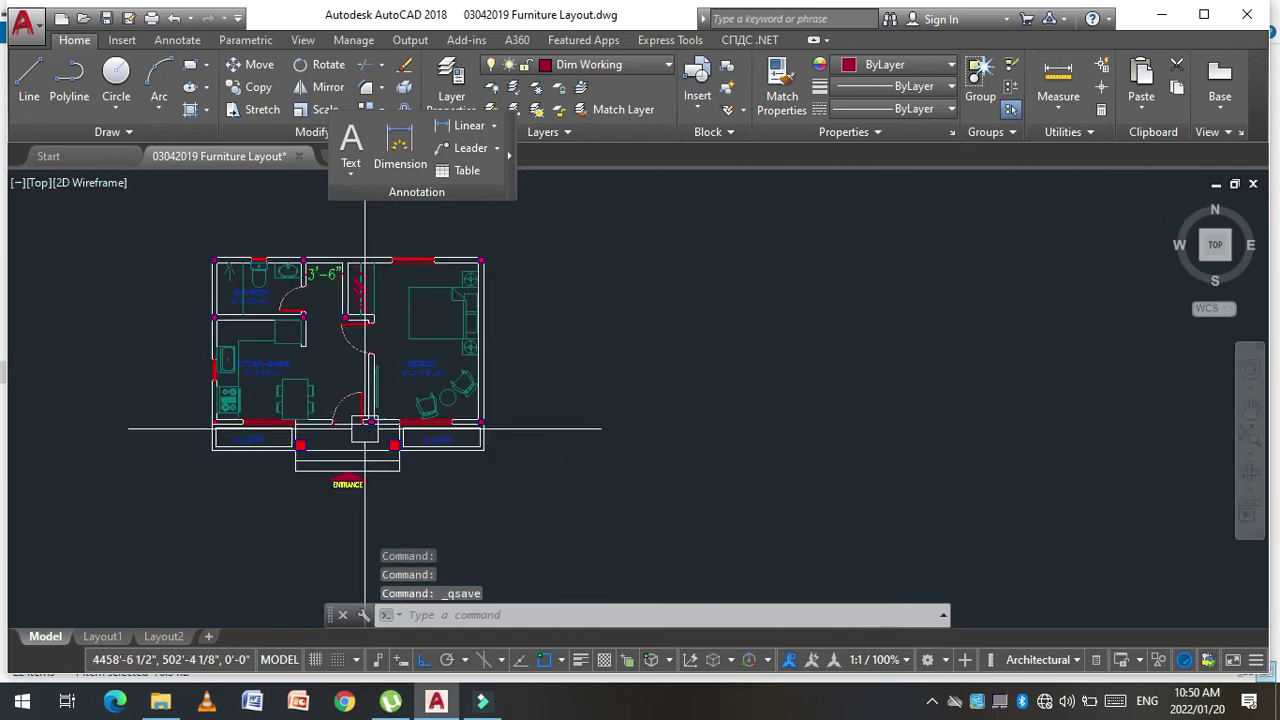
{"action": "key", "text": "Escape"}
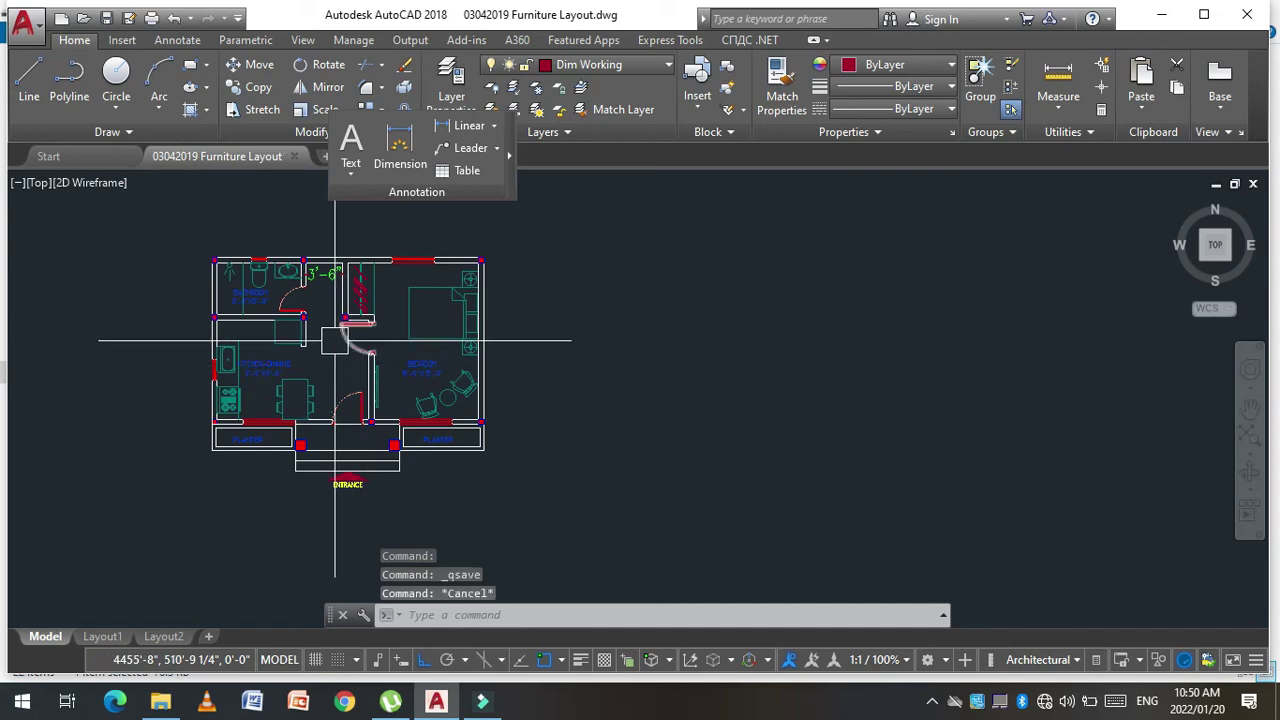
Step: Add aligned dimensions of 26' across the top wall and 16' down the left side
{"action": "type", "text": "dal"}
{"action": "key", "text": "Return"}
{"action": "scroll", "coordinate": [200, 256], "scroll_direction": "up", "scroll_amount": 4}
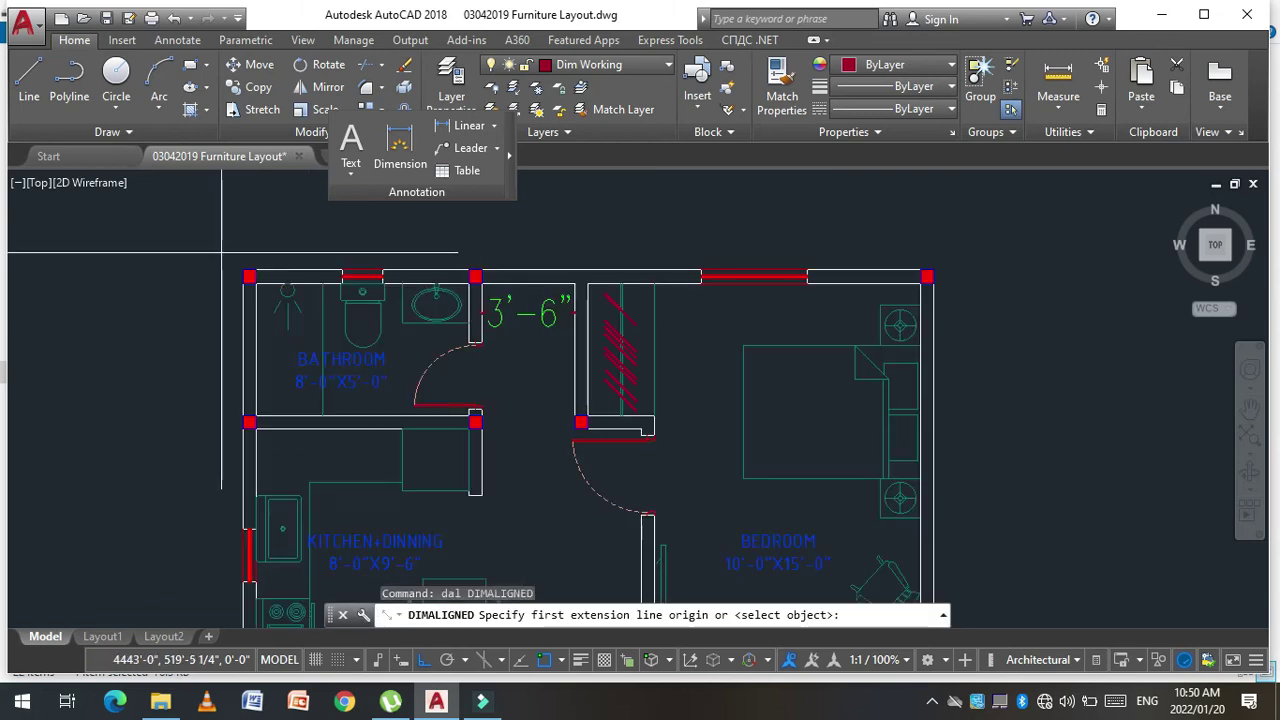
{"action": "left_click", "coordinate": [243, 270]}
{"action": "left_click", "coordinate": [928, 274]}
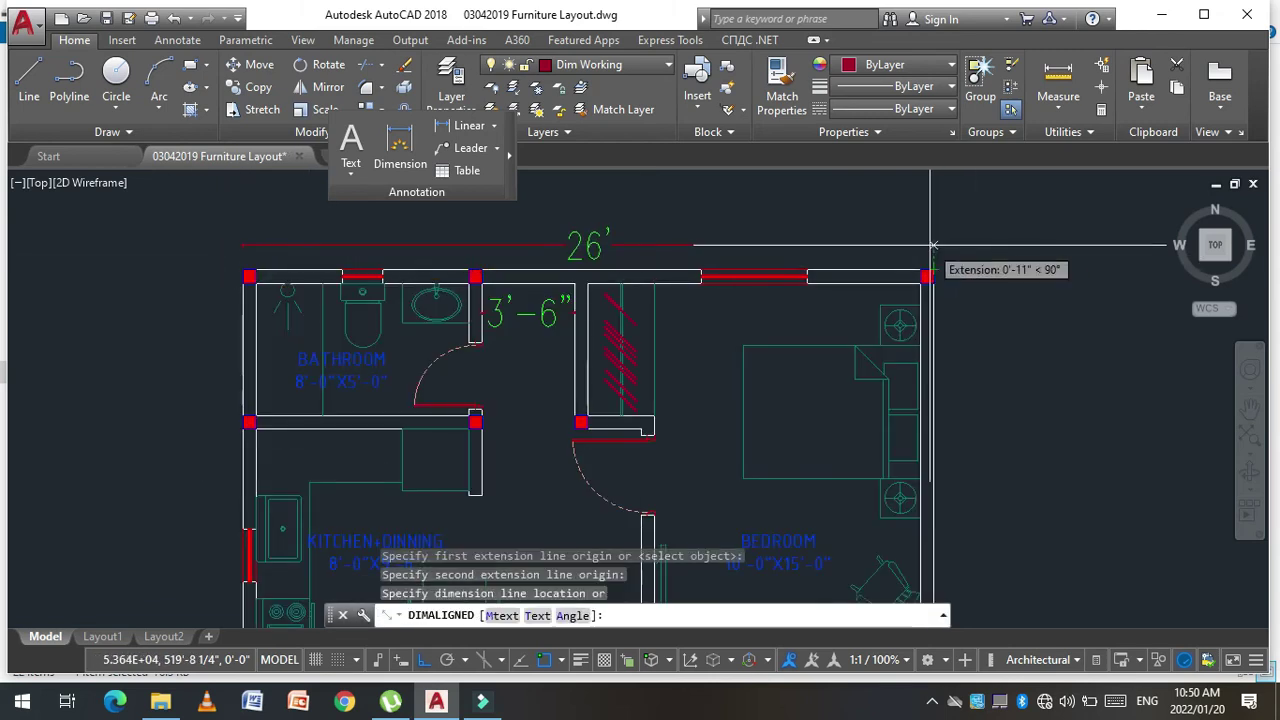
{"action": "left_click", "coordinate": [931, 243]}
{"action": "key", "text": "Return"}
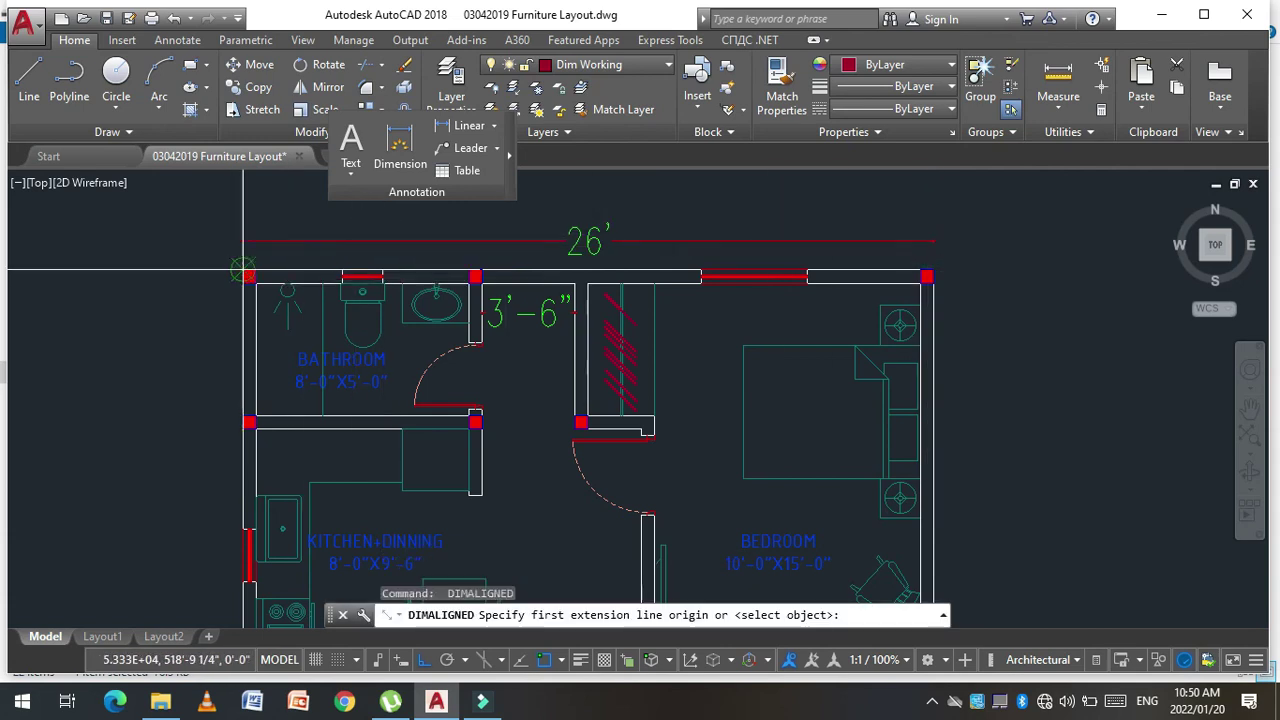
{"action": "left_click", "coordinate": [235, 266]}
{"action": "scroll", "coordinate": [240, 270], "scroll_direction": "down", "scroll_amount": 3}
{"action": "scroll", "coordinate": [250, 488], "scroll_direction": "up", "scroll_amount": 3}
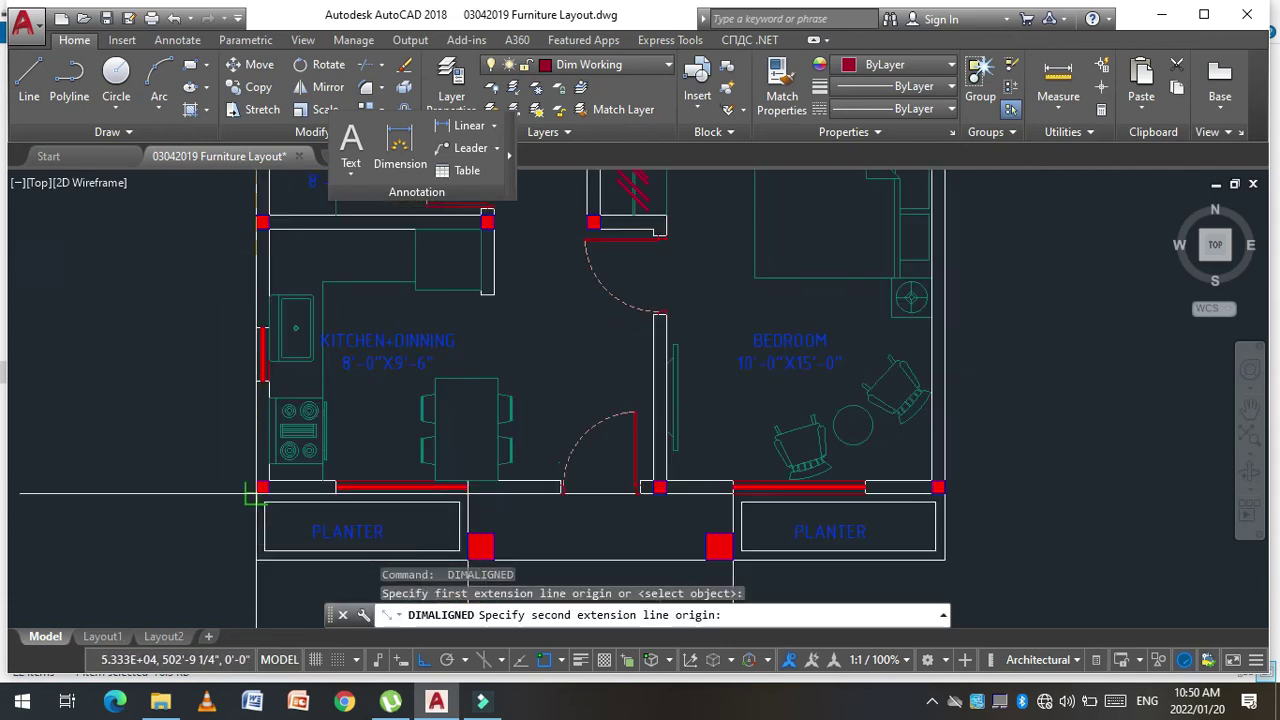
{"action": "left_click", "coordinate": [250, 488]}
{"action": "left_click", "coordinate": [223, 490]}
Step: Add the 2'-6" aligned dimension at the lower left and save the drawing
{"action": "key", "text": "Return"}
{"action": "scroll", "coordinate": [240, 510], "scroll_direction": "down", "scroll_amount": 3}
{"action": "scroll", "coordinate": [251, 400], "scroll_direction": "up", "scroll_amount": 3}
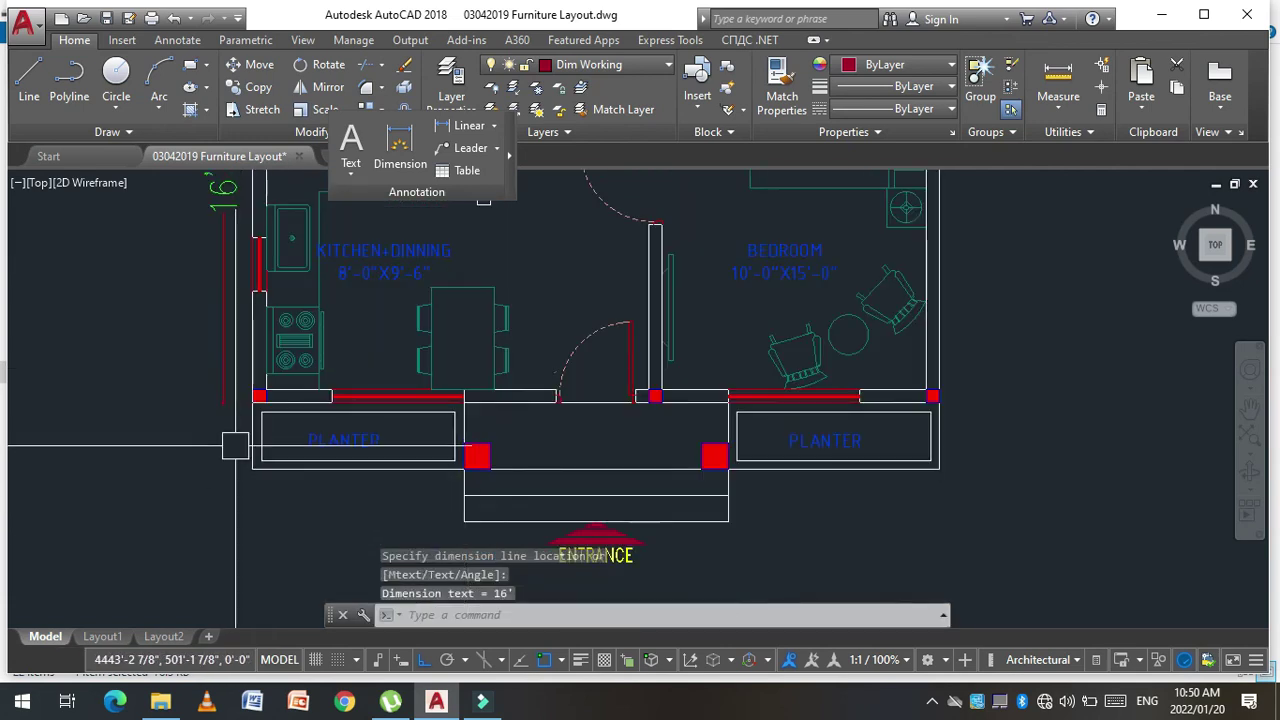
{"action": "scroll", "coordinate": [253, 397], "scroll_direction": "up", "scroll_amount": 4}
{"action": "left_click", "coordinate": [263, 394]}
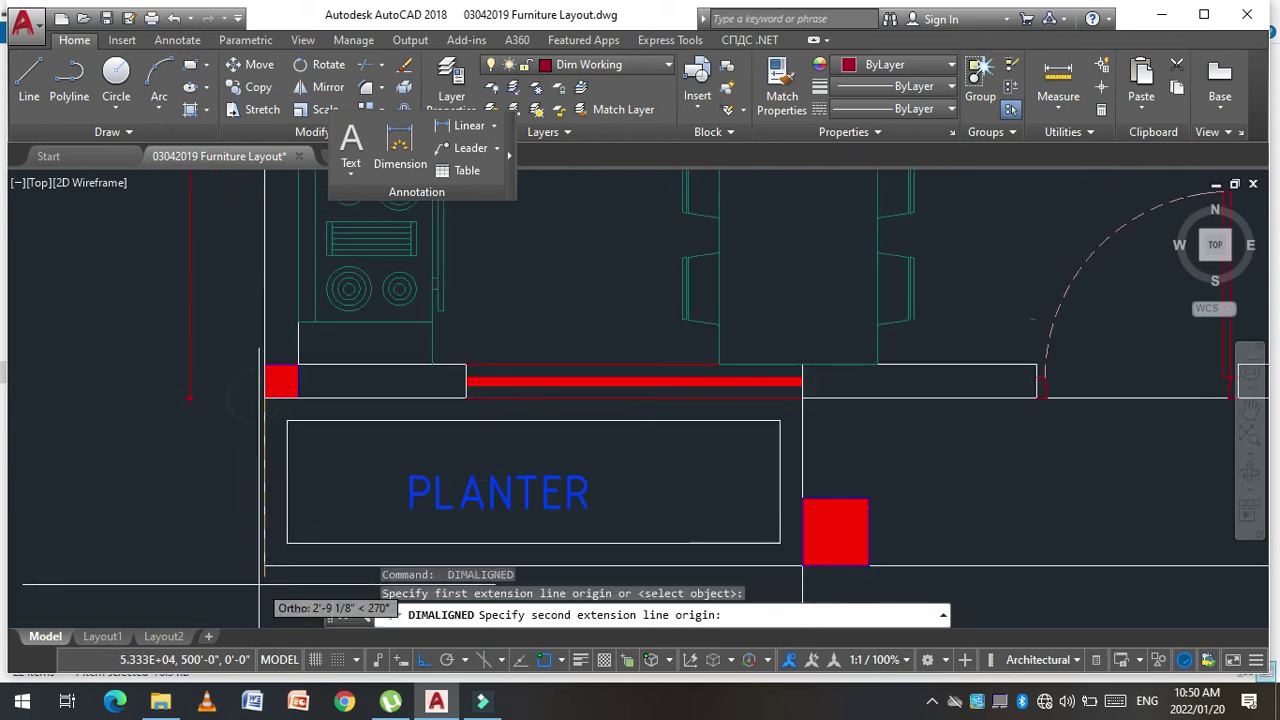
{"action": "left_click", "coordinate": [264, 566]}
{"action": "left_click", "coordinate": [60, 435]}
{"action": "scroll", "coordinate": [70, 435], "scroll_direction": "down", "scroll_amount": 3}
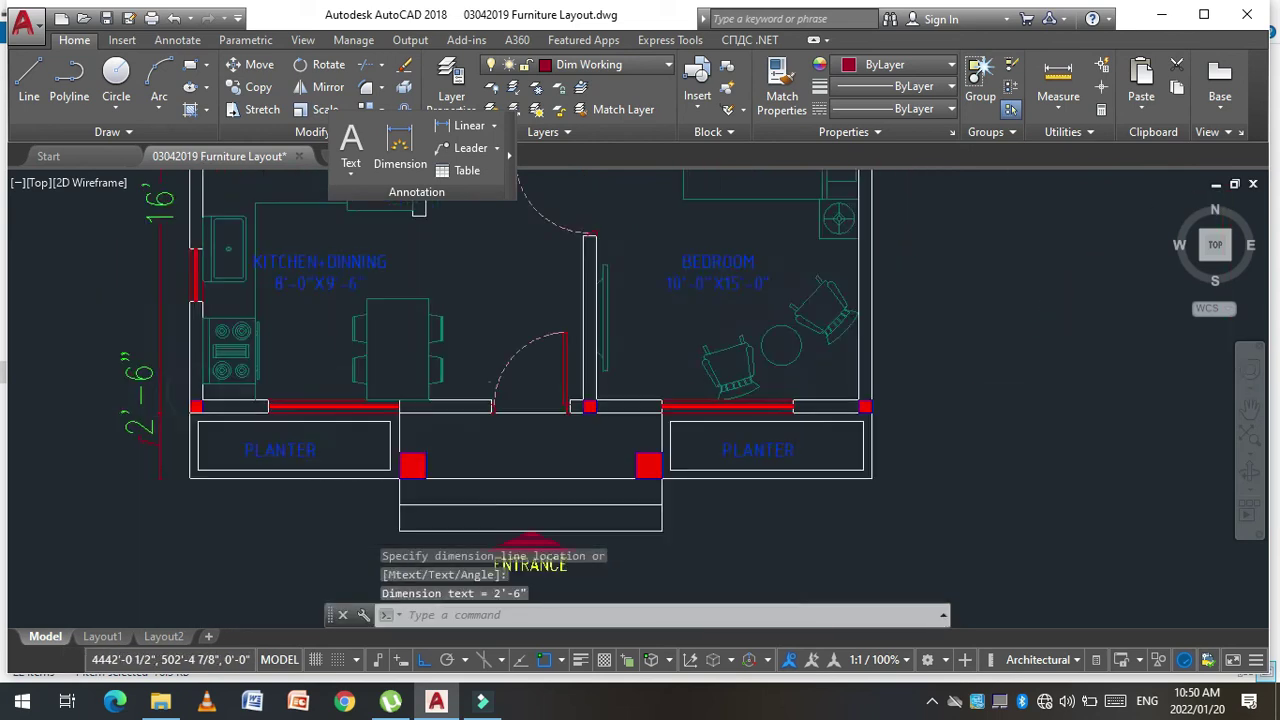
{"action": "scroll", "coordinate": [180, 415], "scroll_direction": "down", "scroll_amount": 3}
{"action": "key", "text": "Escape"}
{"action": "key", "text": "Escape"}
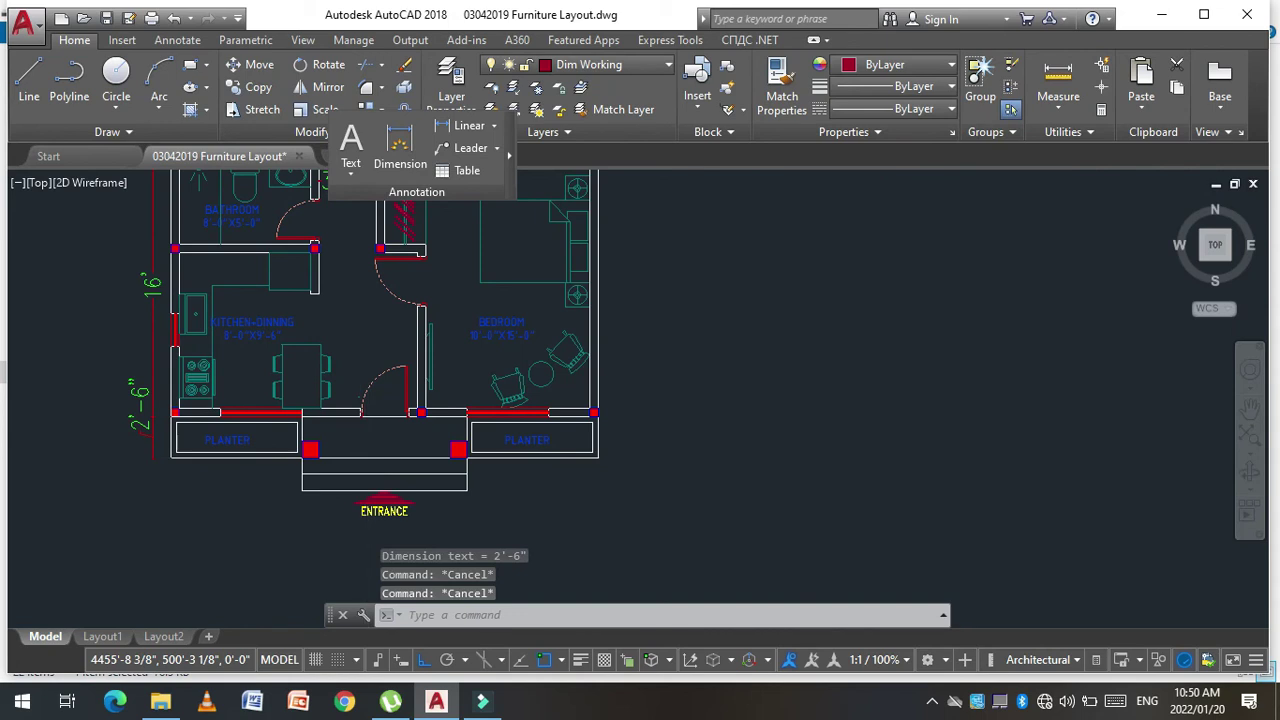
{"action": "key", "text": "ctrl+s"}
{"action": "type", "text": "h"}
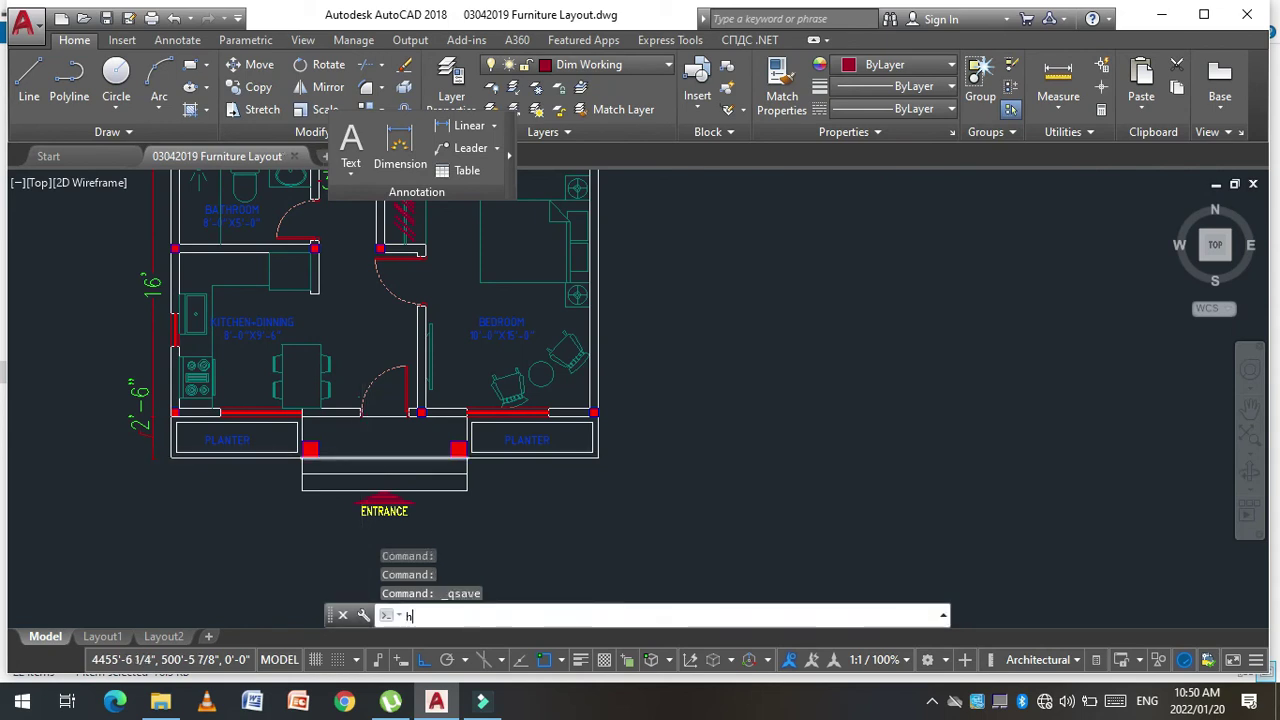
Step: Fill the top-left, left bathroom, top and top-right wall segments with solid red hatch
{"action": "key", "text": "Return"}
{"action": "scroll", "coordinate": [343, 429], "scroll_direction": "down", "scroll_amount": 3}
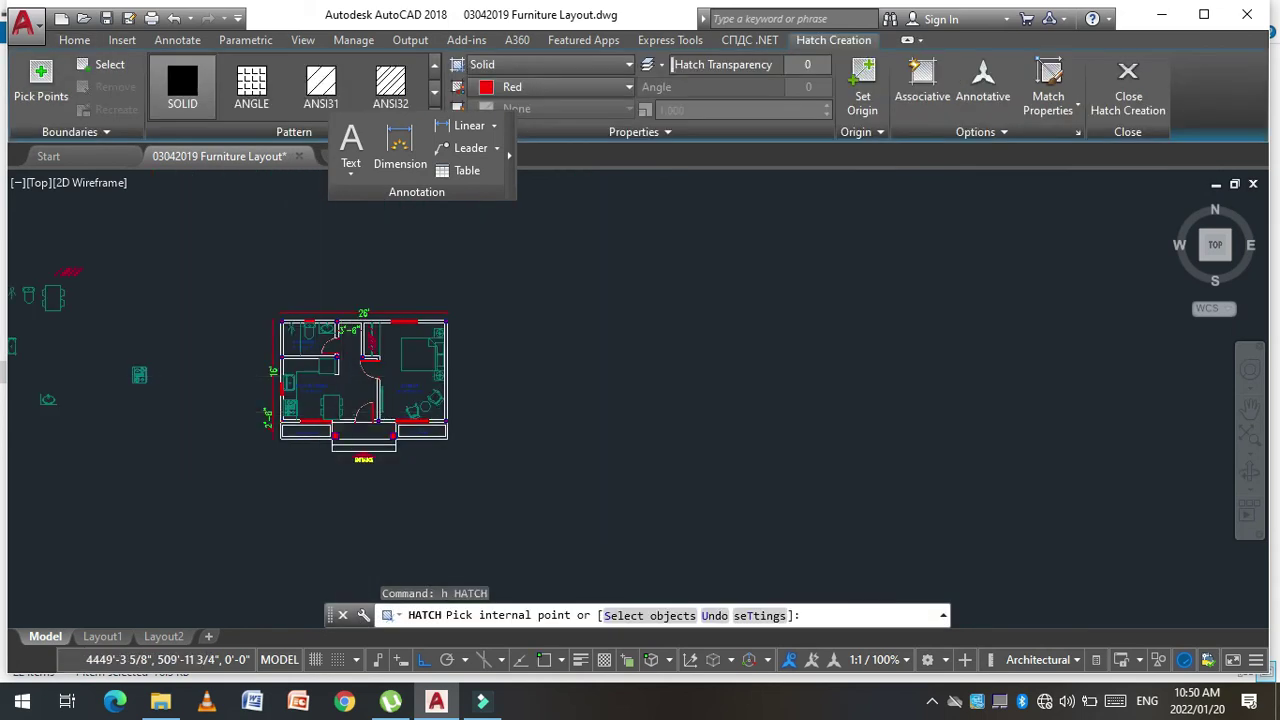
{"action": "scroll", "coordinate": [268, 326], "scroll_direction": "up", "scroll_amount": 5}
{"action": "scroll", "coordinate": [263, 323], "scroll_direction": "up", "scroll_amount": 1}
{"action": "left_click", "coordinate": [263, 321]}
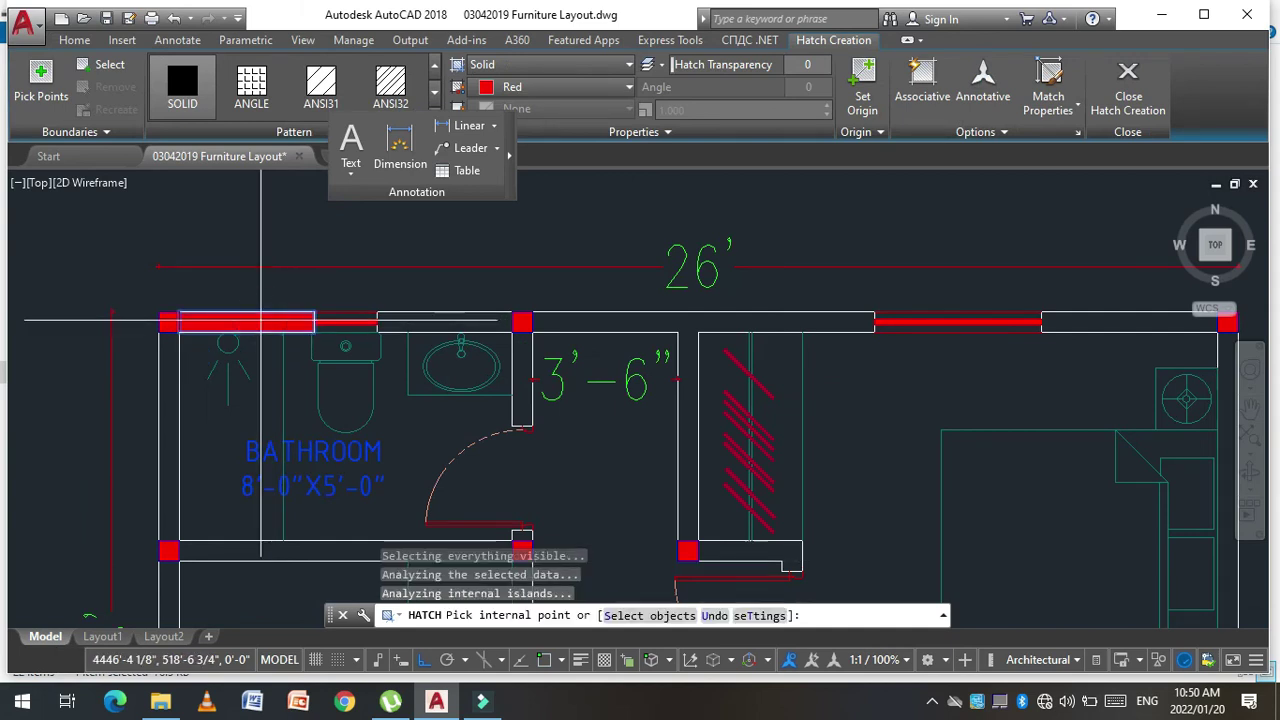
{"action": "left_click", "coordinate": [166, 393]}
{"action": "left_click", "coordinate": [403, 317]}
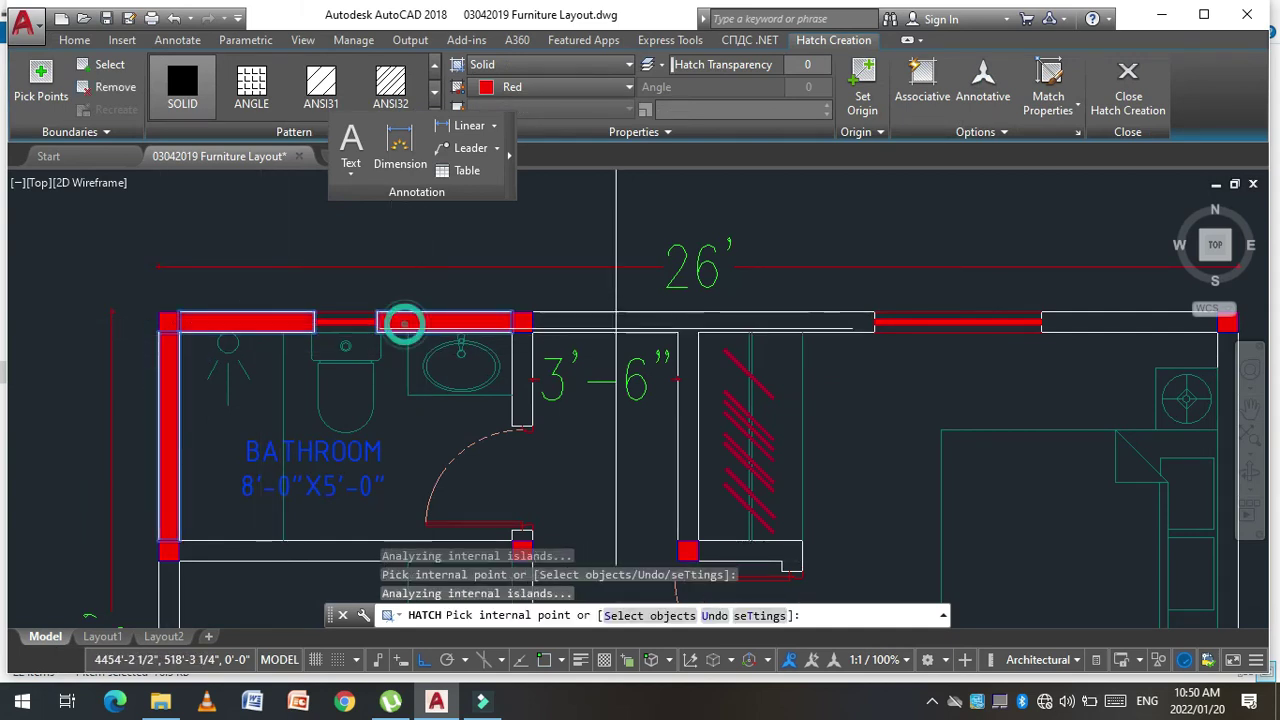
{"action": "scroll", "coordinate": [306, 260], "scroll_direction": "down", "scroll_amount": 4}
{"action": "scroll", "coordinate": [674, 288], "scroll_direction": "up", "scroll_amount": 2}
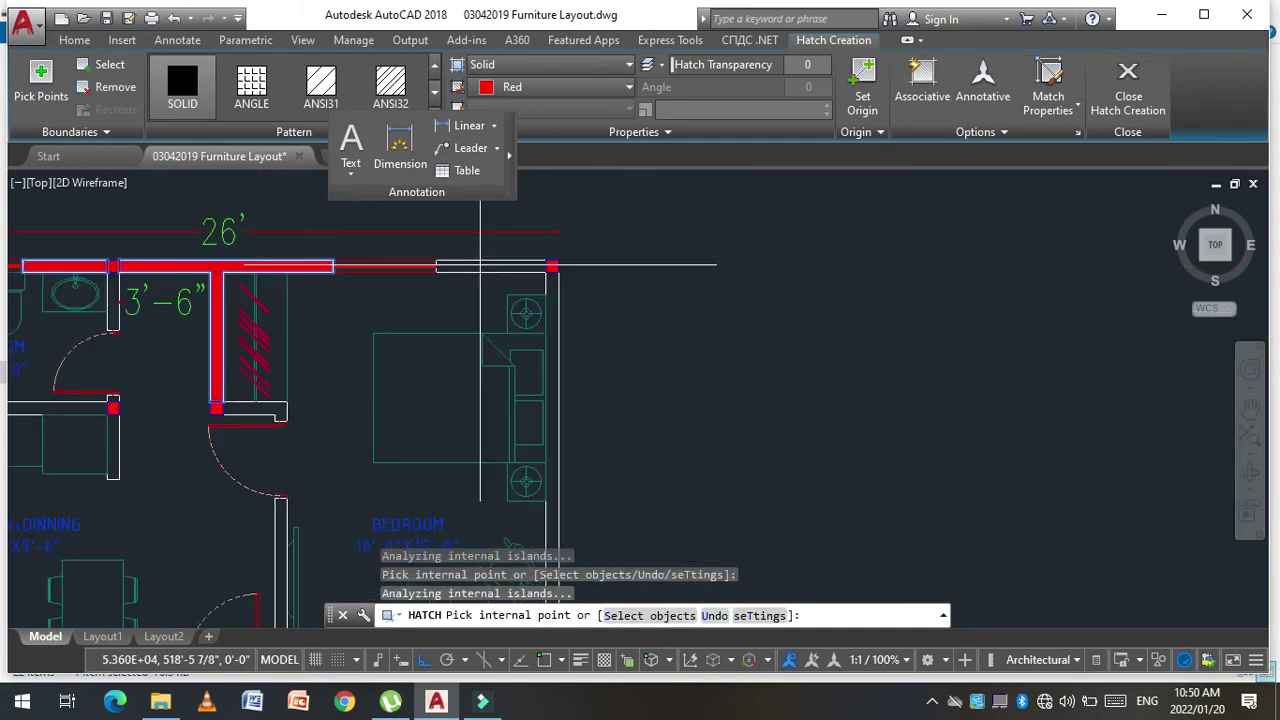
{"action": "left_click", "coordinate": [480, 266]}
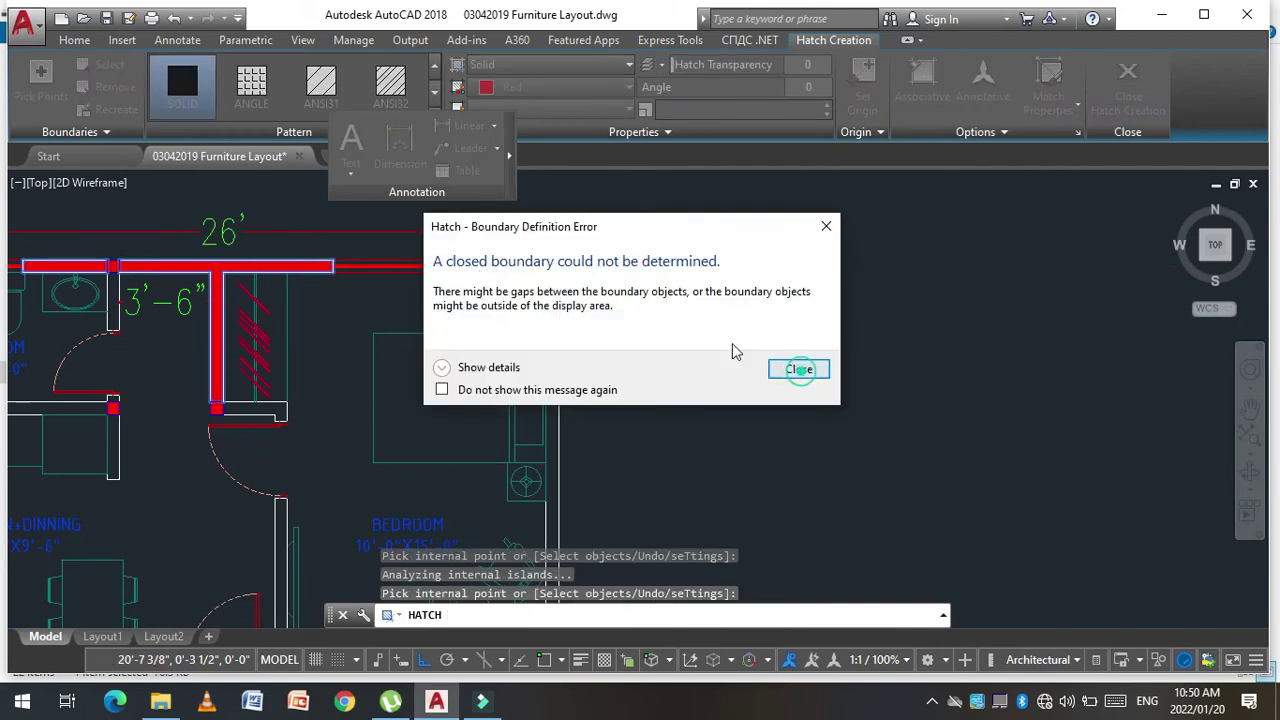
{"action": "scroll", "coordinate": [570, 263], "scroll_direction": "up", "scroll_amount": 3}
{"action": "left_click", "coordinate": [543, 283]}
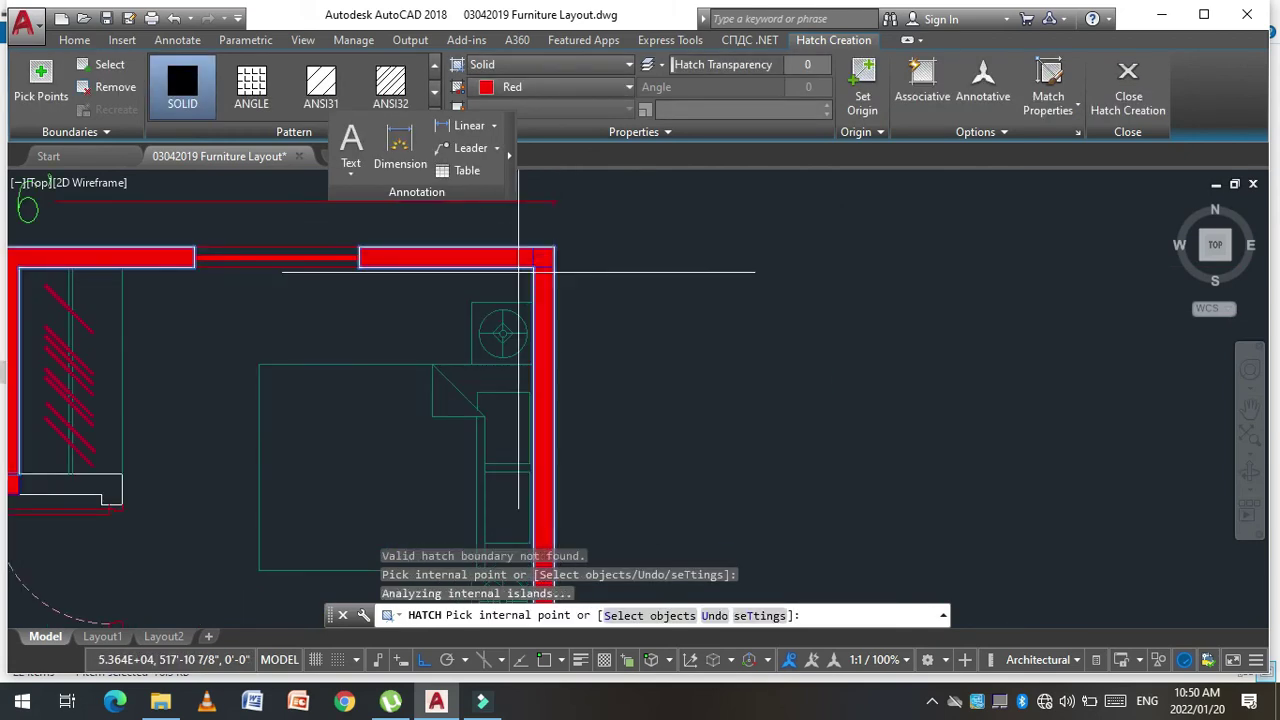
{"action": "scroll", "coordinate": [408, 485], "scroll_direction": "down", "scroll_amount": 5}
{"action": "scroll", "coordinate": [408, 485], "scroll_direction": "up", "scroll_amount": 5}
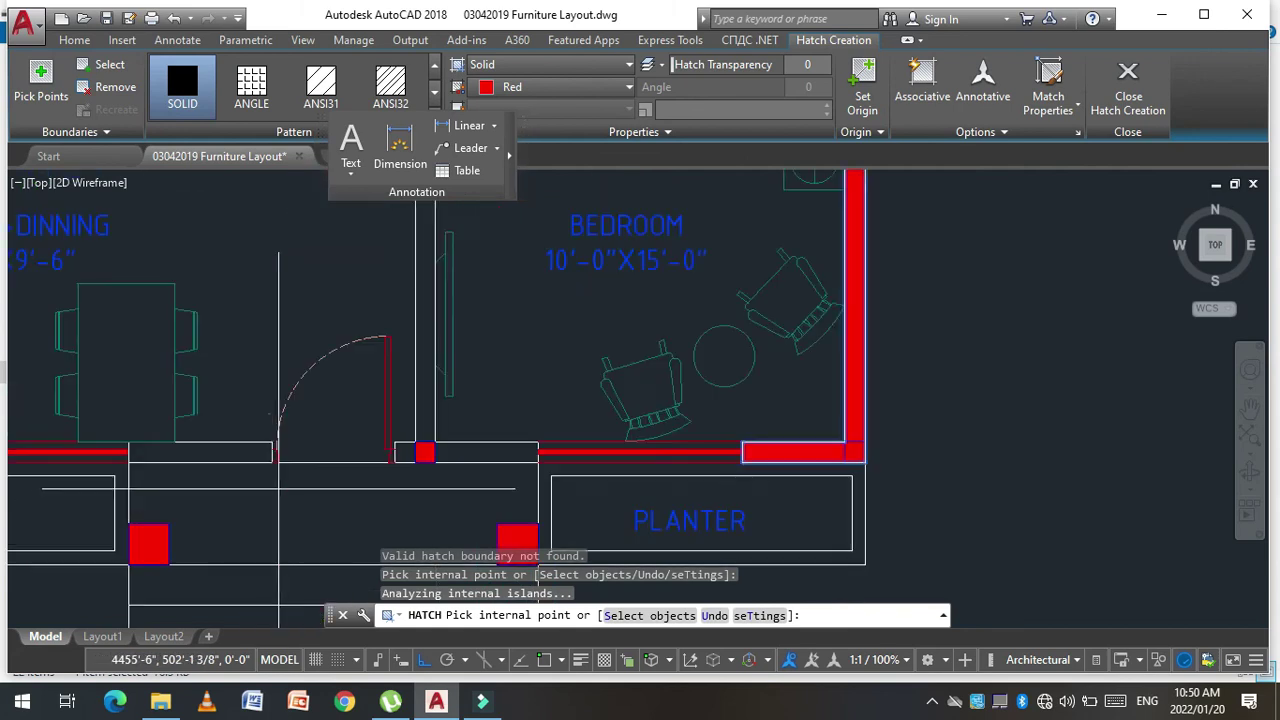
Step: Fill the bedroom, entrance, kitchen and bathroom walls with red hatch and finish hatching
{"action": "left_click", "coordinate": [389, 457]}
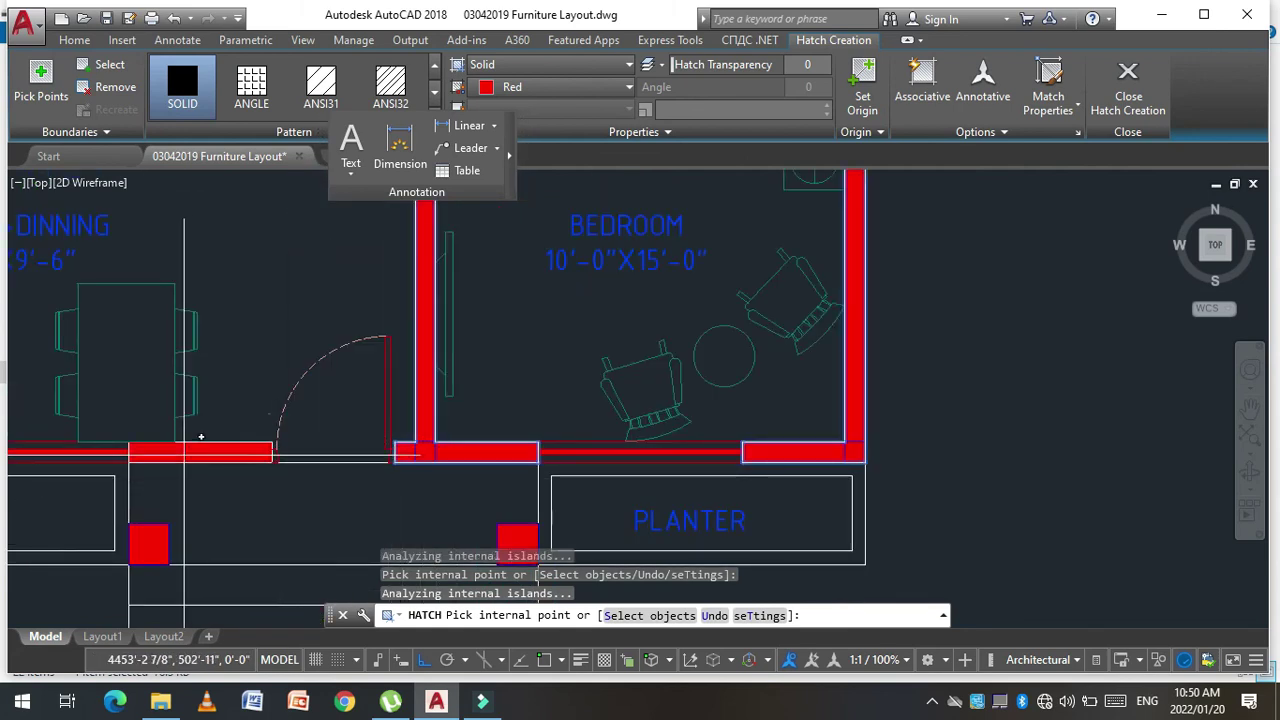
{"action": "left_click", "coordinate": [649, 403]}
{"action": "scroll", "coordinate": [649, 403], "scroll_direction": "down", "scroll_amount": 3}
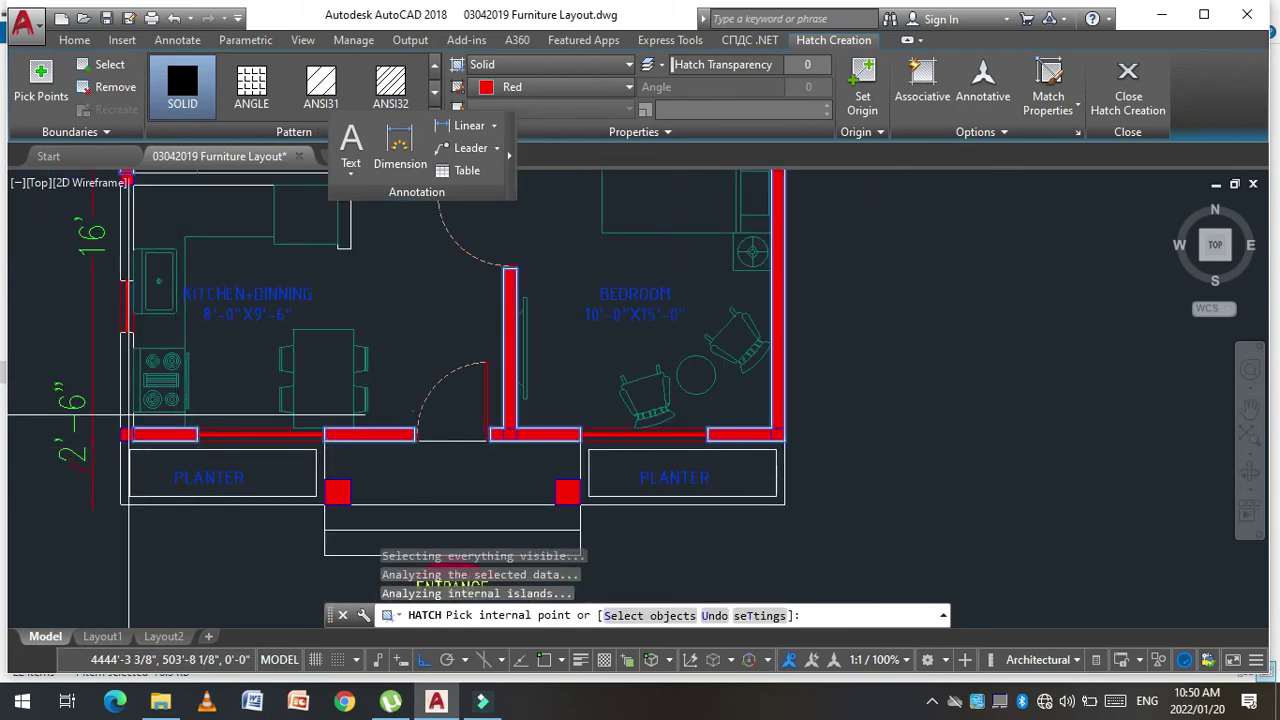
{"action": "left_click", "coordinate": [126, 385]}
{"action": "scroll", "coordinate": [134, 232], "scroll_direction": "up", "scroll_amount": 2}
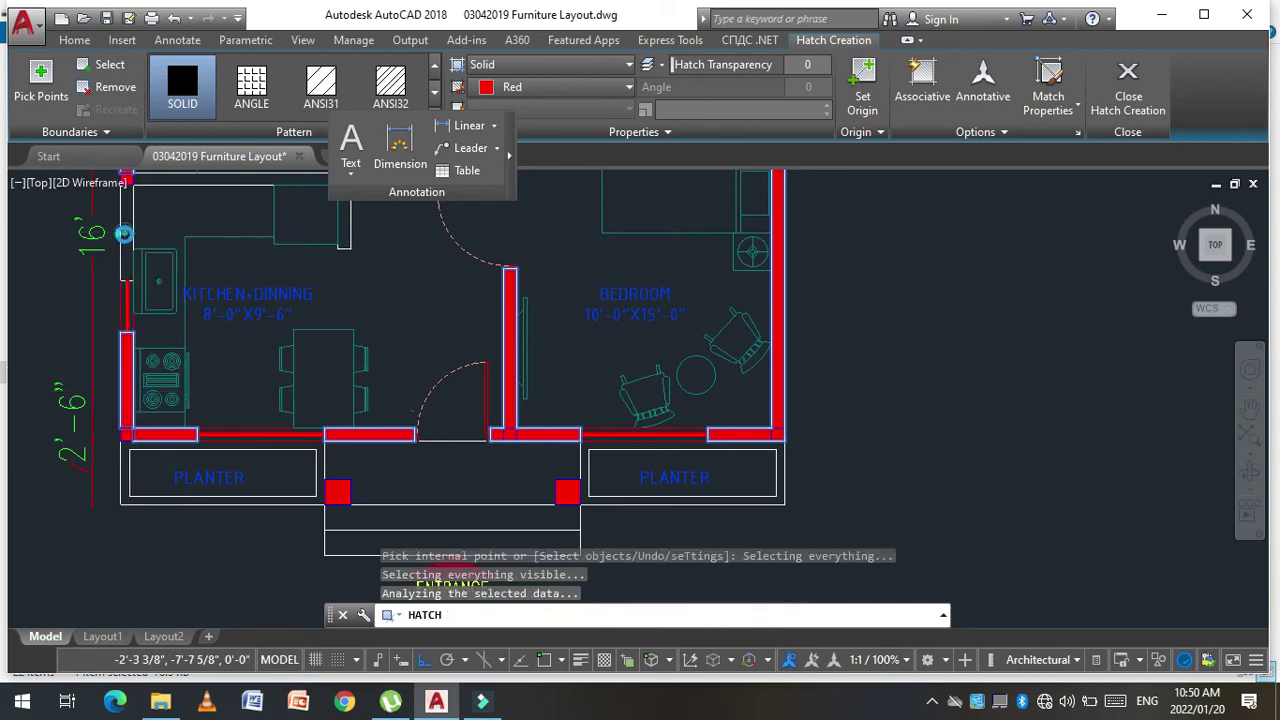
{"action": "scroll", "coordinate": [134, 232], "scroll_direction": "down", "scroll_amount": 2}
{"action": "scroll", "coordinate": [190, 250], "scroll_direction": "up", "scroll_amount": 2}
{"action": "left_click", "coordinate": [203, 272]}
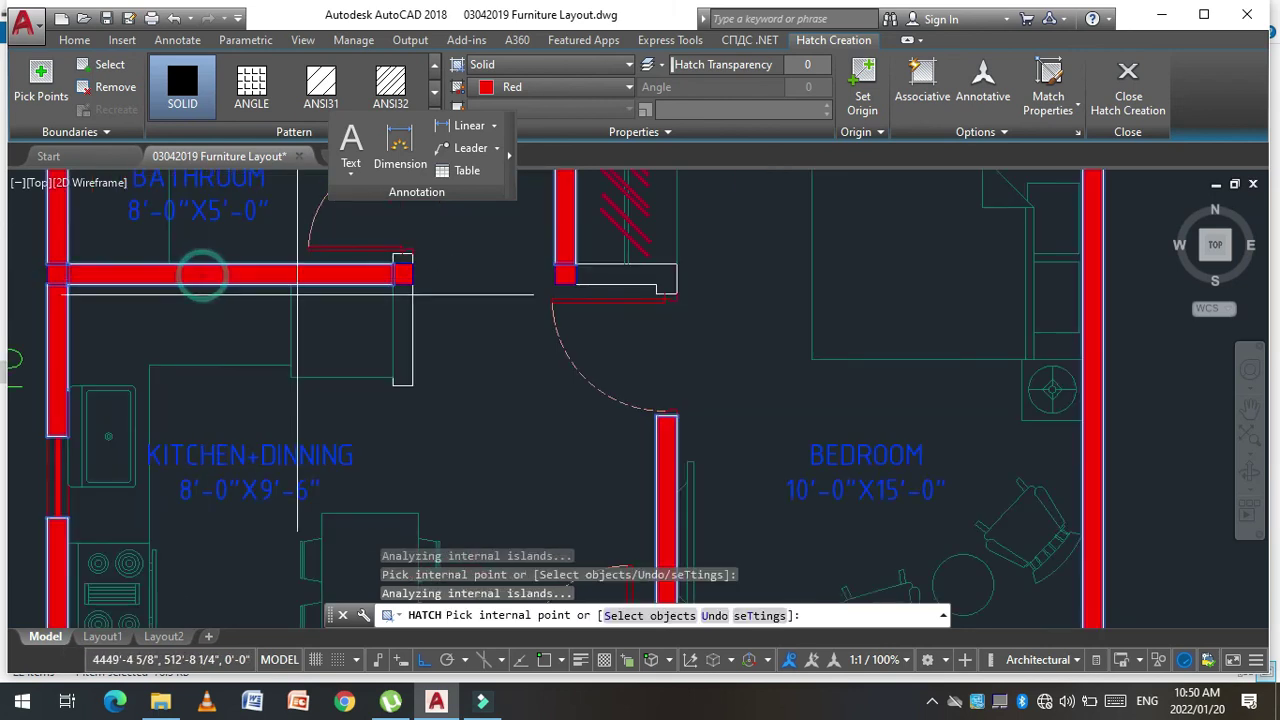
{"action": "left_click", "coordinate": [401, 325]}
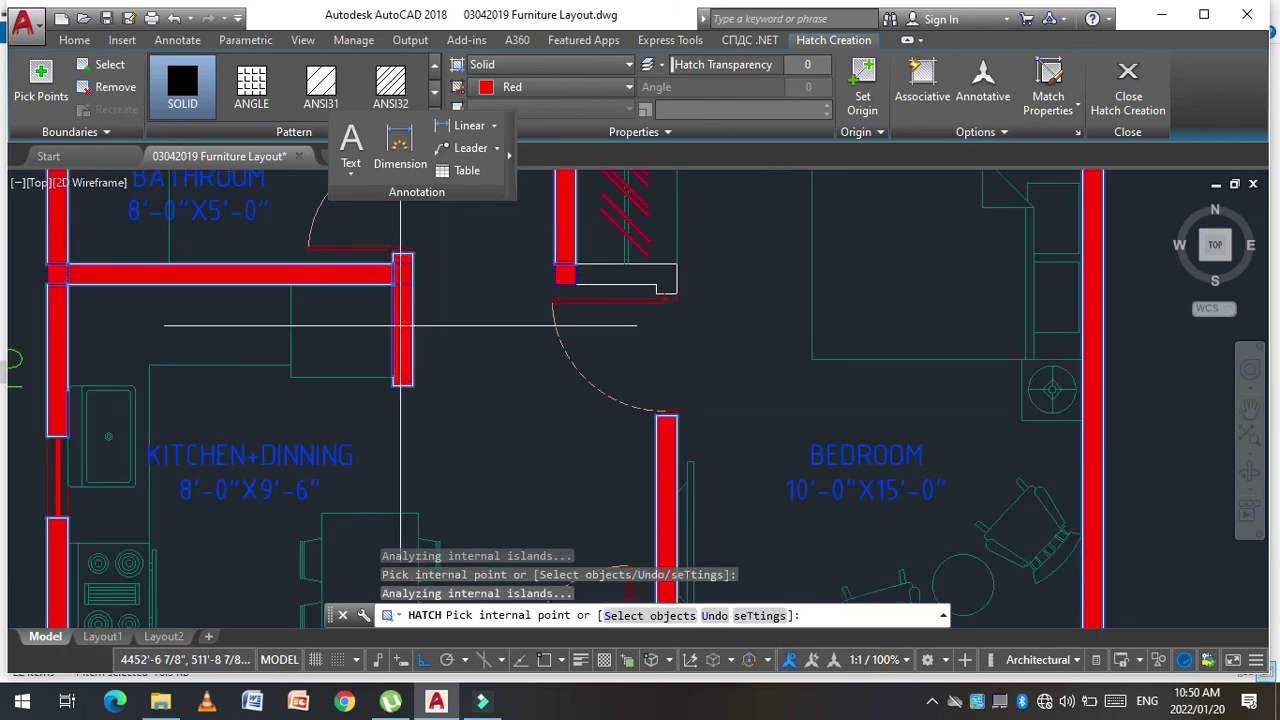
{"action": "scroll", "coordinate": [376, 327], "scroll_direction": "down", "scroll_amount": 3}
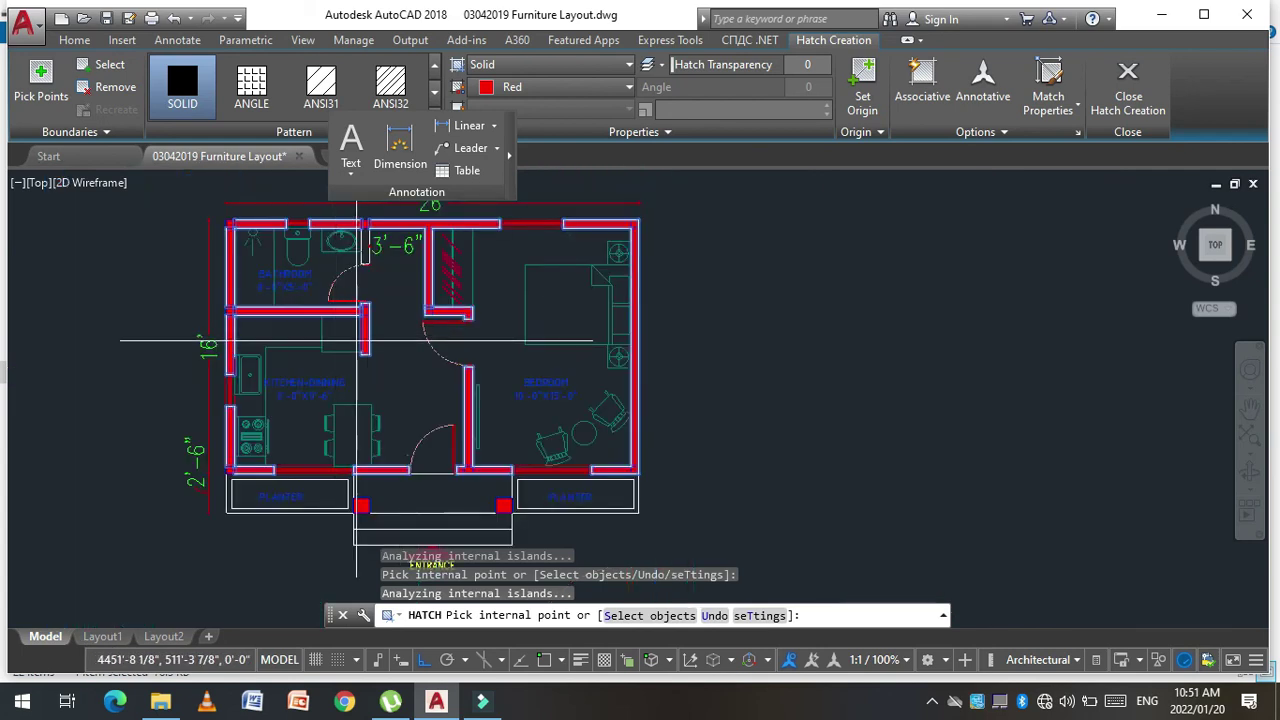
{"action": "scroll", "coordinate": [300, 240], "scroll_direction": "up", "scroll_amount": 4}
{"action": "left_click", "coordinate": [285, 236]}
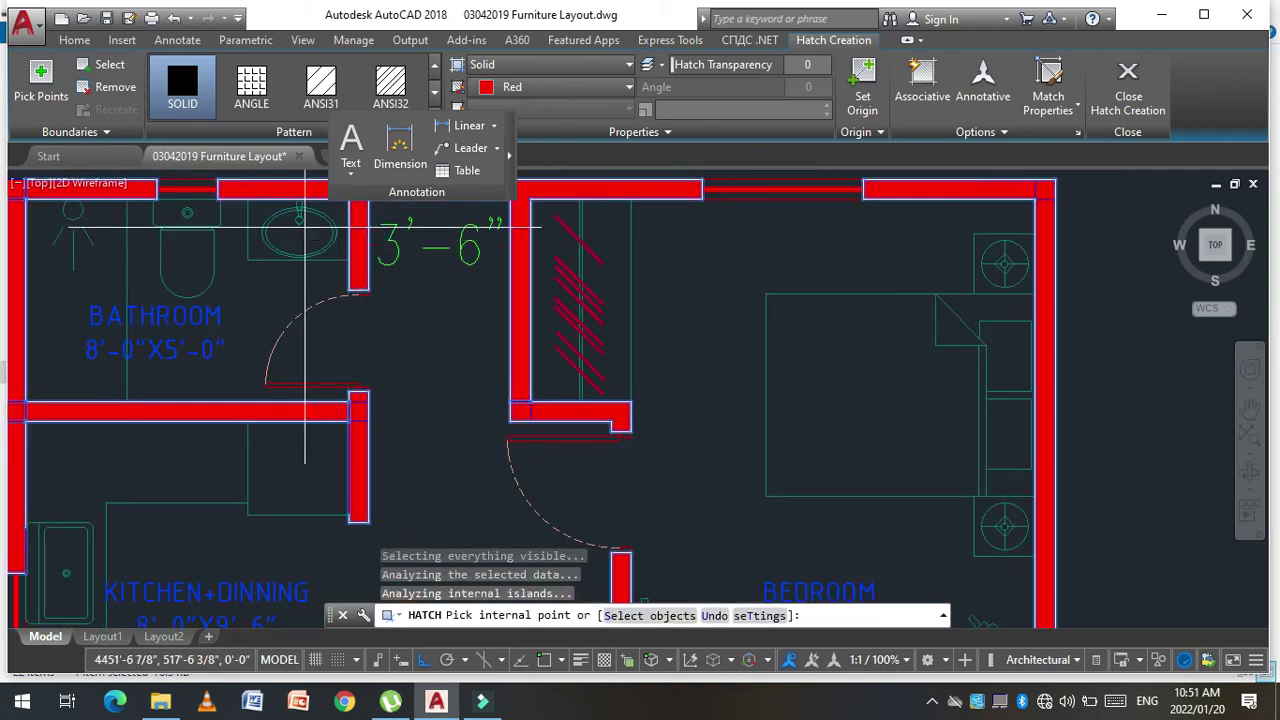
{"action": "scroll", "coordinate": [285, 236], "scroll_direction": "down", "scroll_amount": 4}
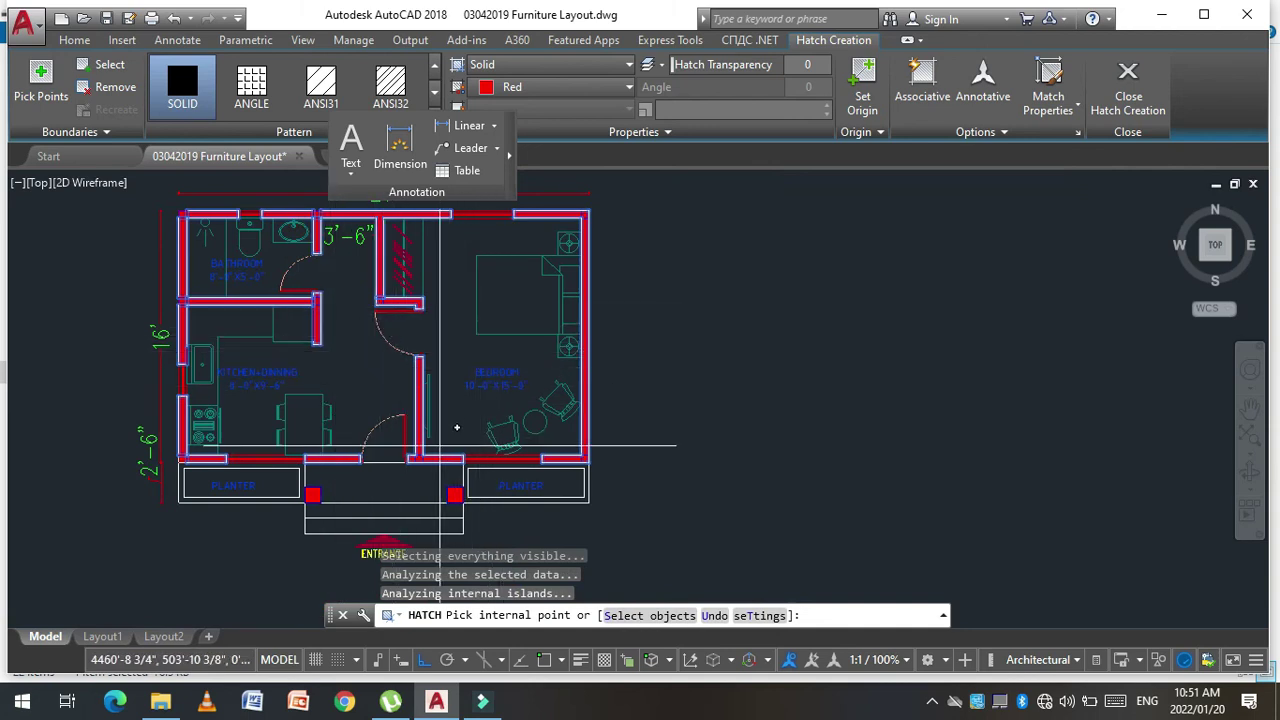
{"action": "key", "text": "Return"}
{"action": "scroll", "coordinate": [410, 376], "scroll_direction": "up", "scroll_amount": 3}
{"action": "scroll", "coordinate": [395, 378], "scroll_direction": "up", "scroll_amount": 2}
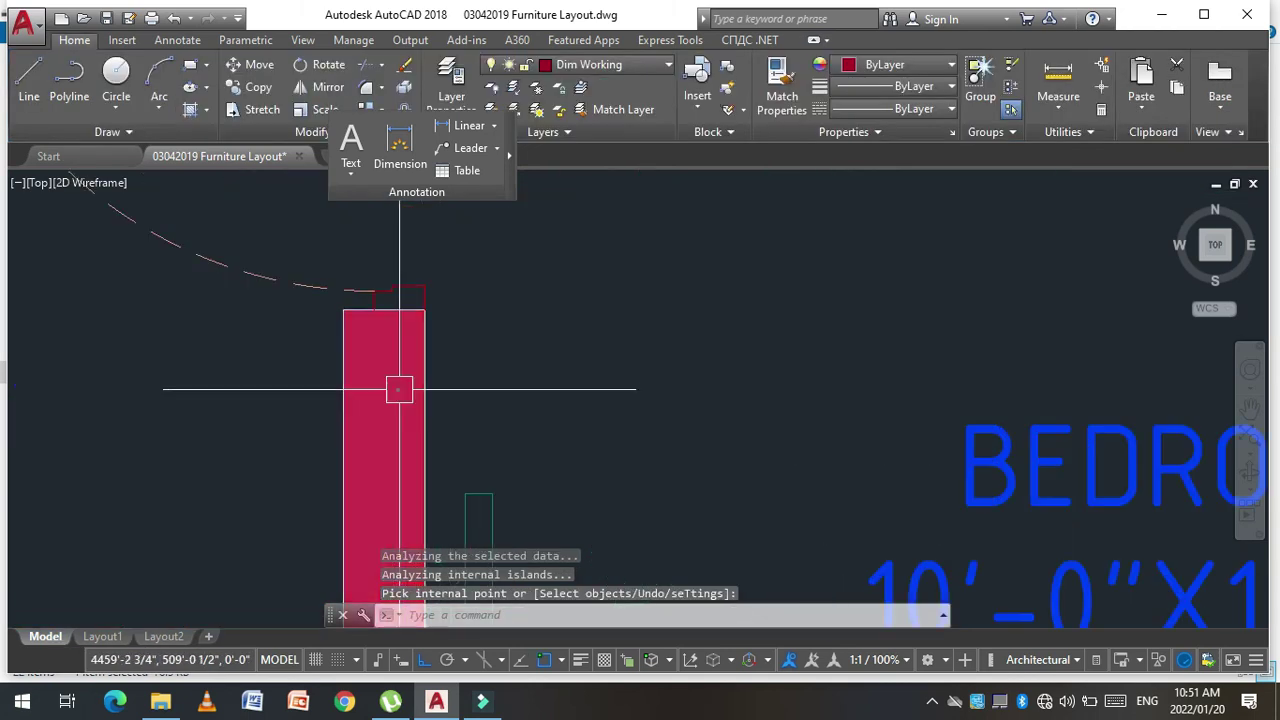
Step: Change the wall hatch colour from red to grey 147,149,152
{"action": "left_click", "coordinate": [379, 380]}
{"action": "left_click", "coordinate": [558, 87]}
{"action": "left_click", "coordinate": [481, 200]}
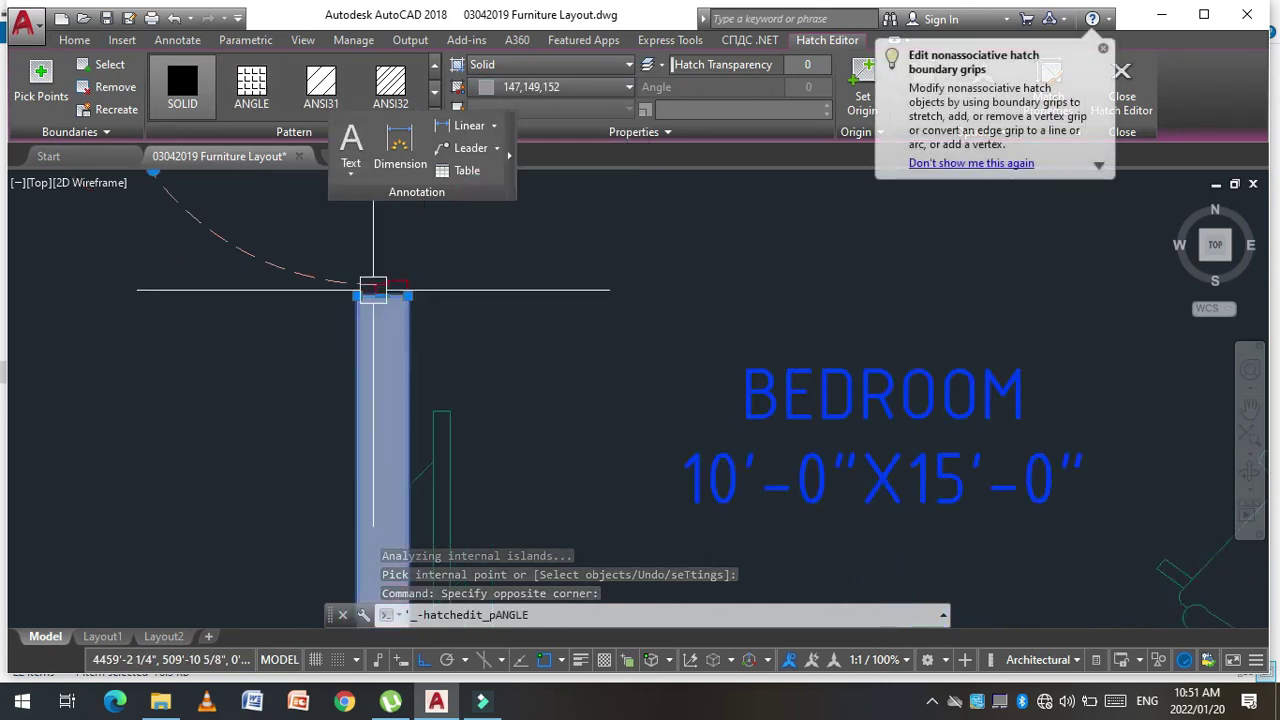
{"action": "scroll", "coordinate": [375, 305], "scroll_direction": "down", "scroll_amount": 5}
{"action": "scroll", "coordinate": [375, 305], "scroll_direction": "down", "scroll_amount": 5}
{"action": "scroll", "coordinate": [302, 270], "scroll_direction": "up", "scroll_amount": 2}
{"action": "key", "text": "Escape"}
{"action": "key", "text": "Escape"}
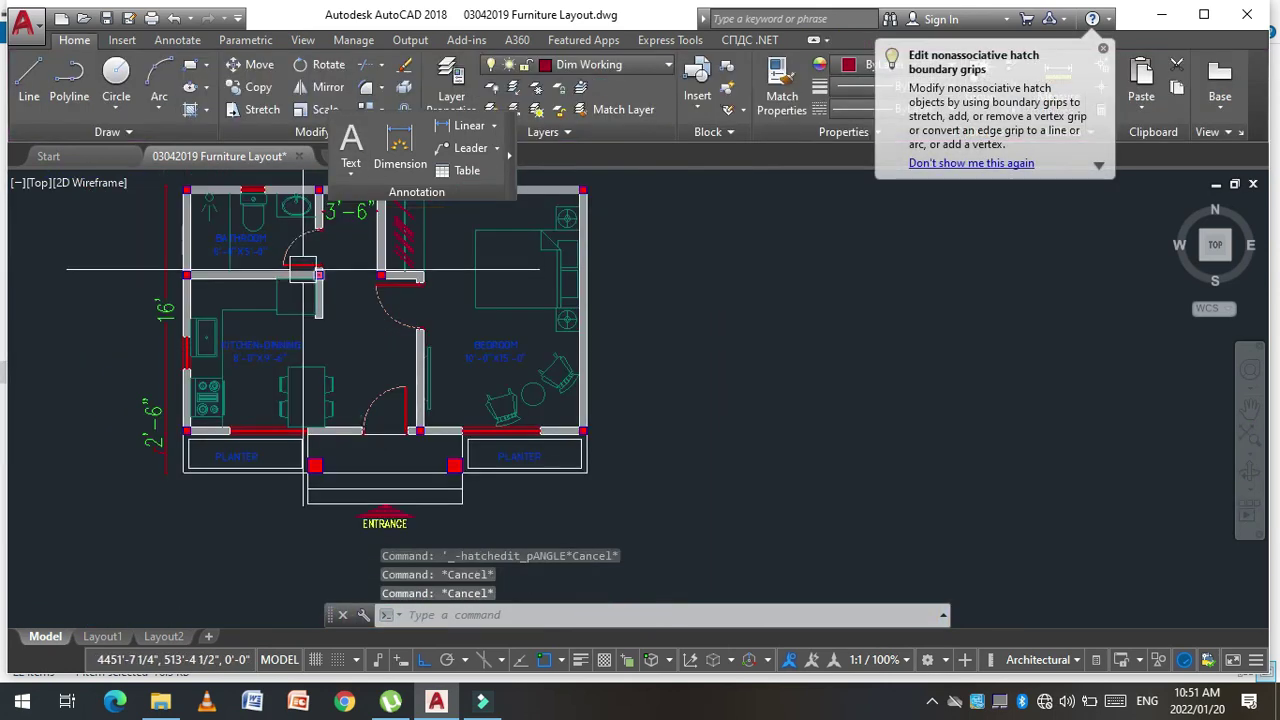
Step: Save the drawing with the recoloured wall hatch
{"action": "key", "text": "ctrl+s"}
{"action": "scroll", "coordinate": [363, 353], "scroll_direction": "down", "scroll_amount": 1}
{"action": "scroll", "coordinate": [350, 355], "scroll_direction": "down", "scroll_amount": 1}
{"action": "scroll", "coordinate": [336, 265], "scroll_direction": "up", "scroll_amount": 1}
{"action": "scroll", "coordinate": [336, 265], "scroll_direction": "down", "scroll_amount": 1}
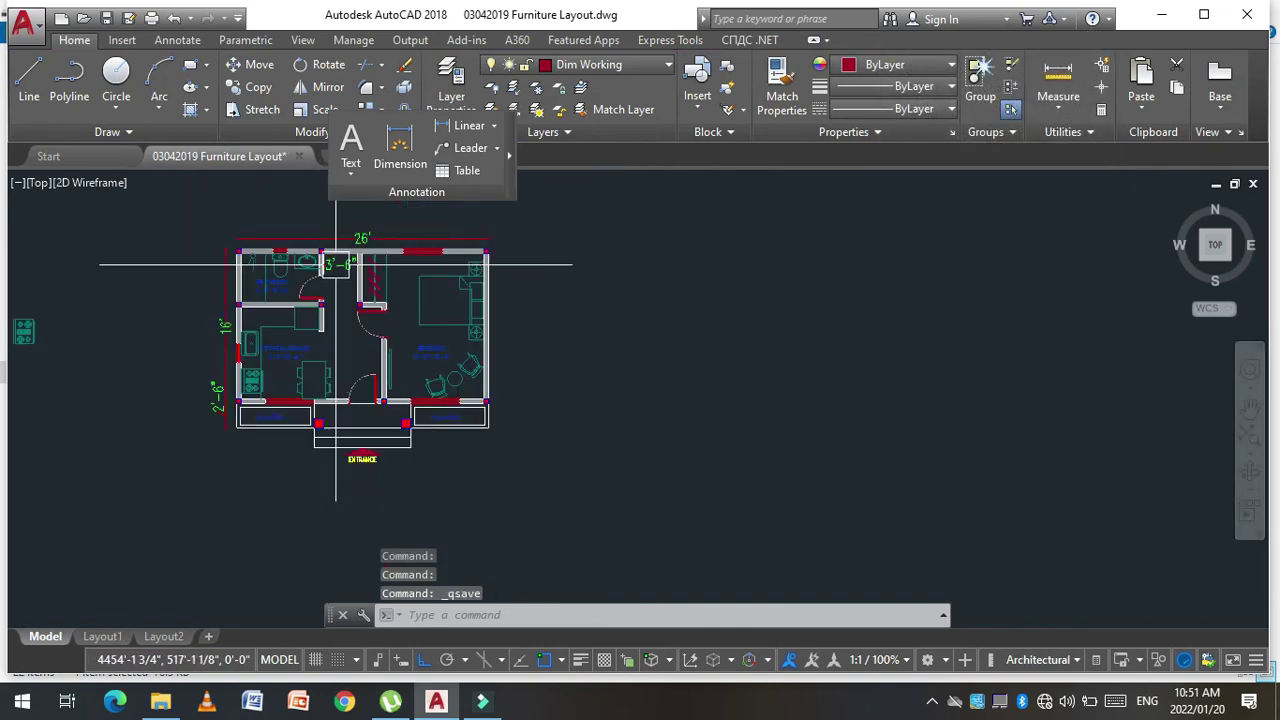
{"action": "scroll", "coordinate": [336, 280], "scroll_direction": "up", "scroll_amount": 2}
{"action": "scroll", "coordinate": [380, 470], "scroll_direction": "down", "scroll_amount": 1}
{"action": "scroll", "coordinate": [386, 492], "scroll_direction": "up", "scroll_amount": 1}
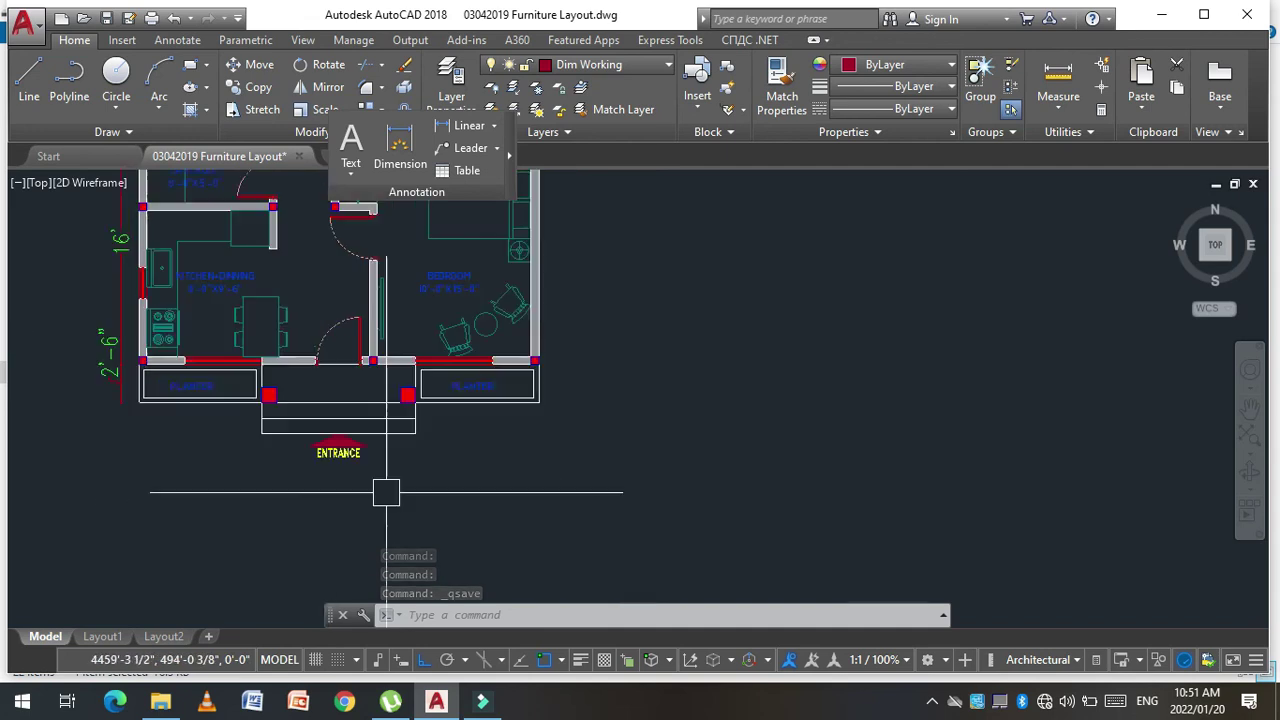
{"action": "key", "text": "Escape"}
{"action": "key", "text": "Escape"}
{"action": "key", "text": "Escape"}
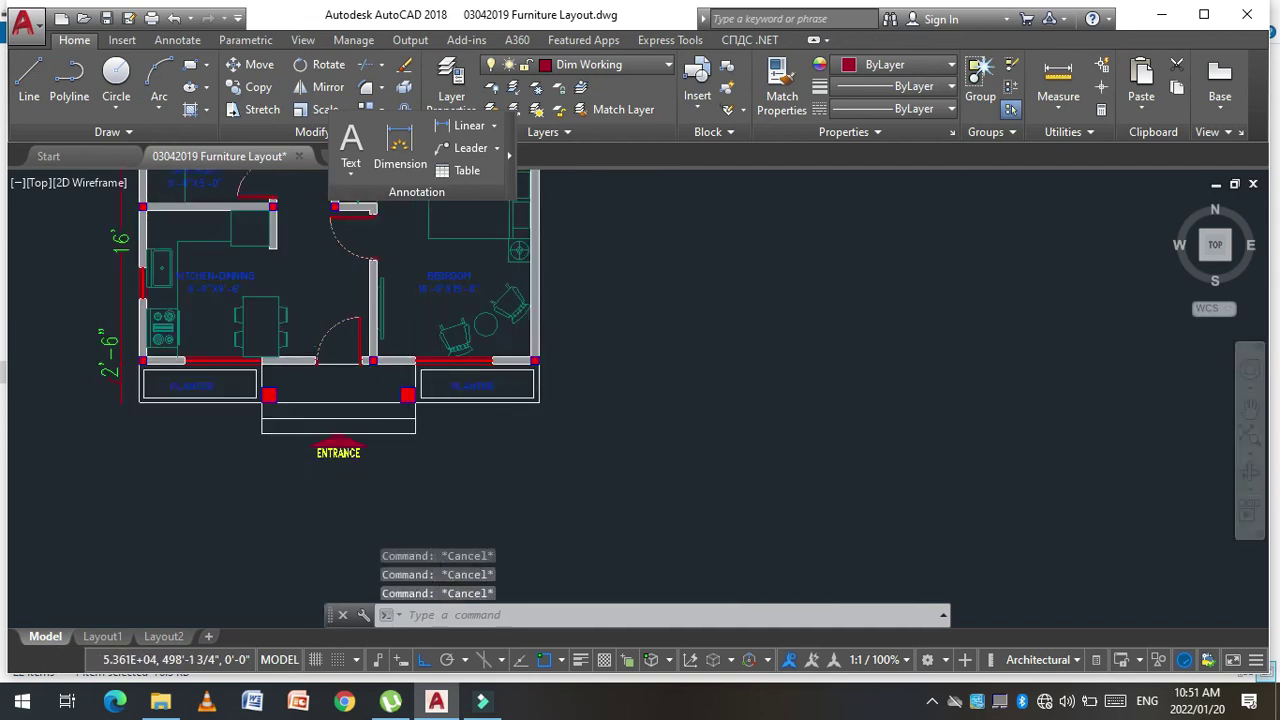
{"action": "key", "text": "ctrl+s"}
{"action": "scroll", "coordinate": [185, 395], "scroll_direction": "up", "scroll_amount": 2}
{"action": "key", "text": "Escape"}
{"action": "type", "text": "h"}
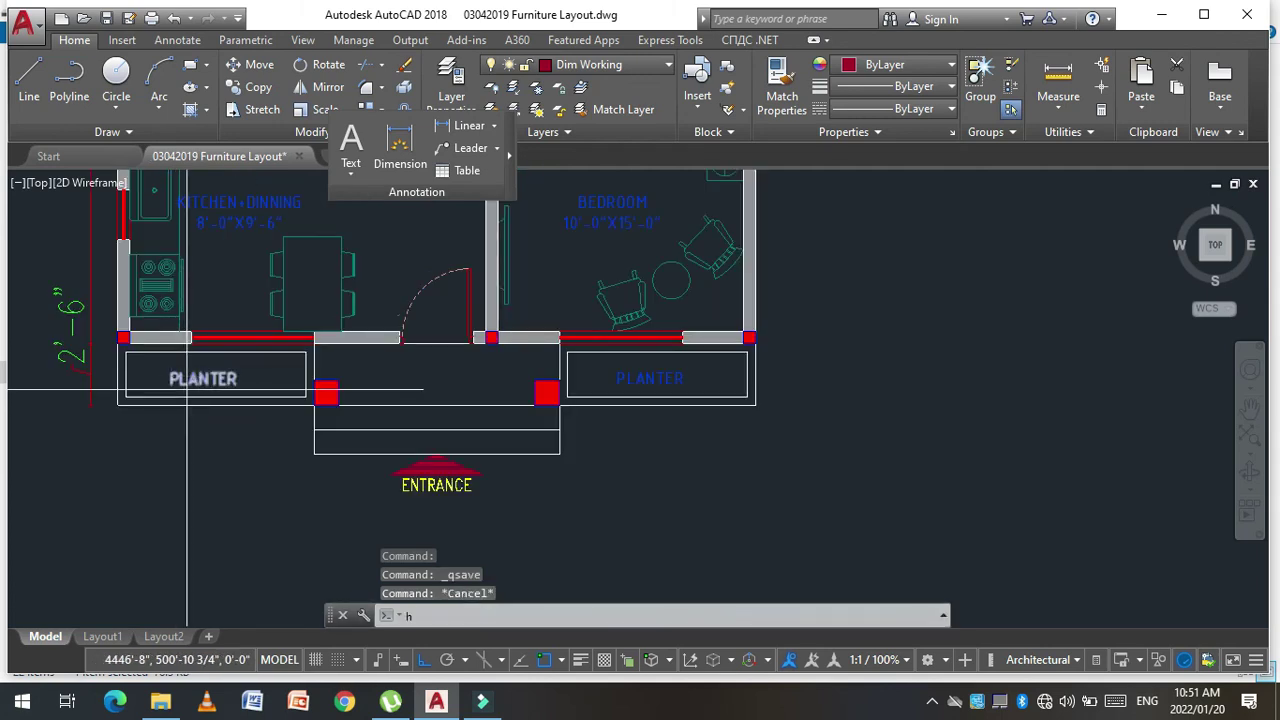
Step: Start a hatch using the GRASS pattern in green
{"action": "key", "text": "Return"}
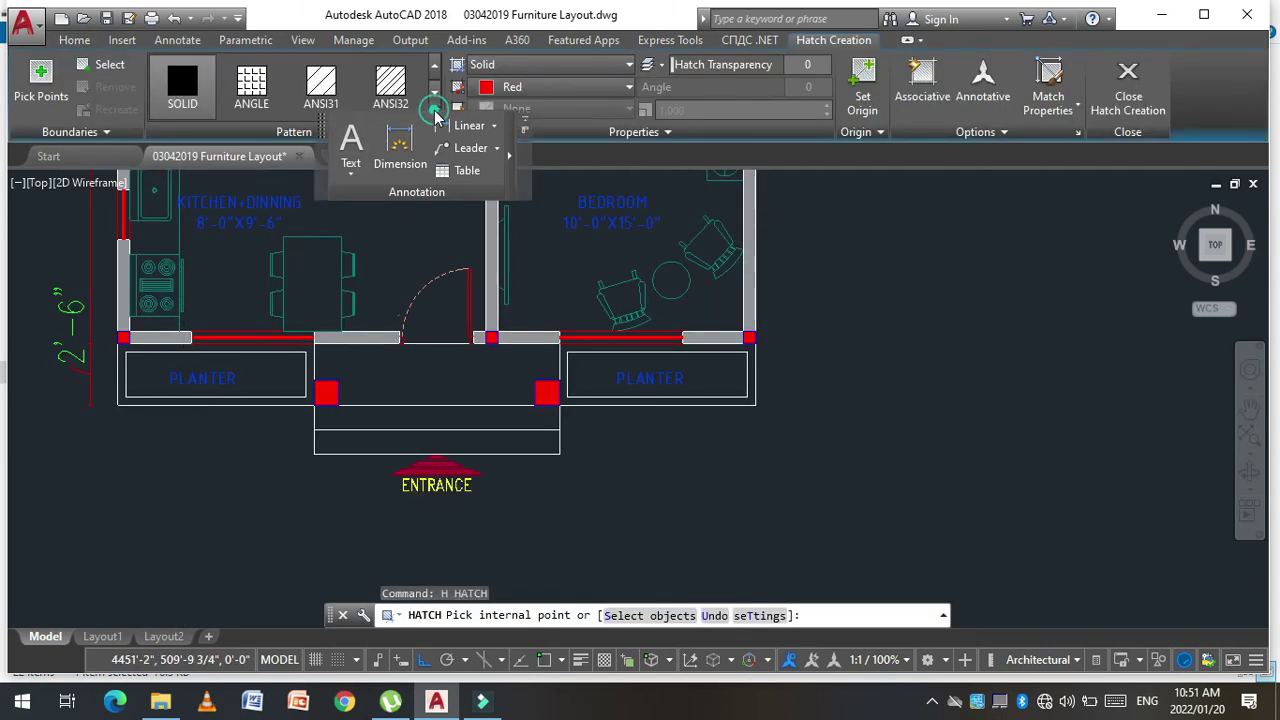
{"action": "scroll", "coordinate": [272, 103], "scroll_direction": "down", "scroll_amount": 2}
{"action": "scroll", "coordinate": [272, 103], "scroll_direction": "down", "scroll_amount": 1}
{"action": "scroll", "coordinate": [272, 103], "scroll_direction": "down", "scroll_amount": 1}
{"action": "scroll", "coordinate": [305, 110], "scroll_direction": "down", "scroll_amount": 3}
{"action": "scroll", "coordinate": [313, 98], "scroll_direction": "down", "scroll_amount": 2}
{"action": "scroll", "coordinate": [320, 106], "scroll_direction": "down", "scroll_amount": 1}
{"action": "left_click", "coordinate": [322, 90]}
{"action": "left_click", "coordinate": [540, 87]}
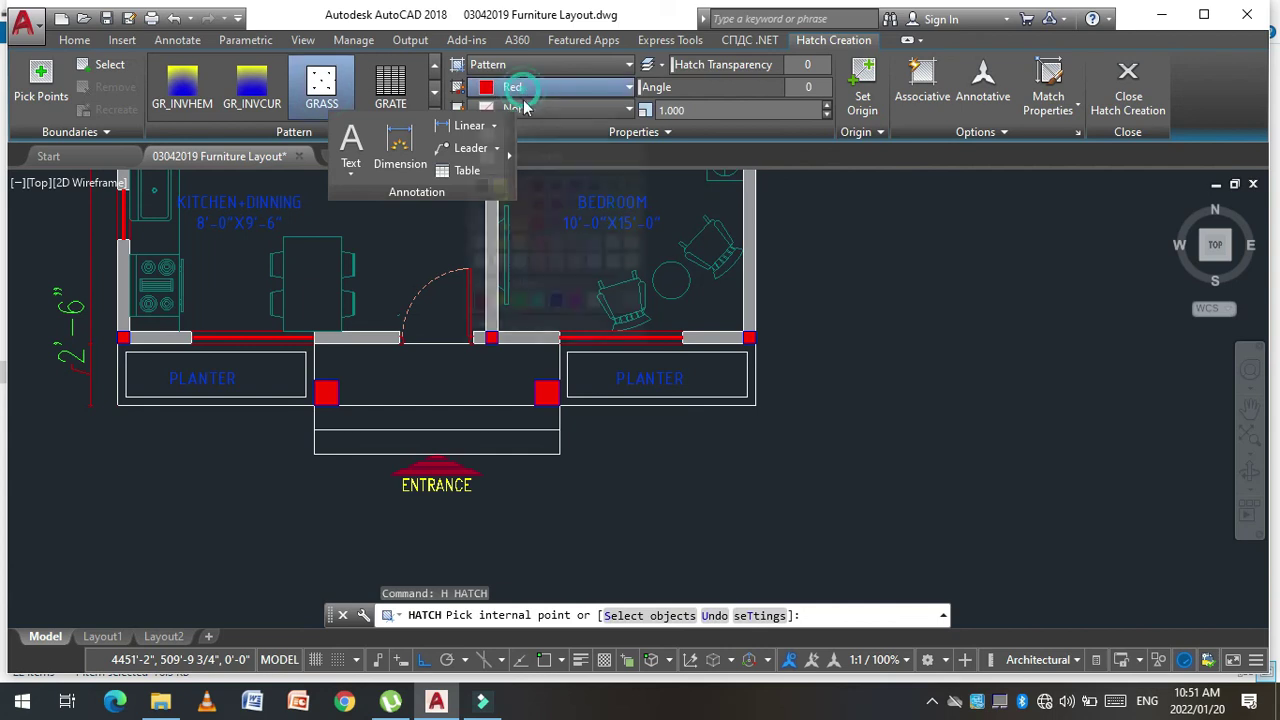
{"action": "left_click", "coordinate": [519, 301]}
Step: Fill the left and right planters with the grass hatch and save the drawing
{"action": "left_click", "coordinate": [210, 378]}
{"action": "left_click", "coordinate": [632, 368]}
{"action": "key", "text": "Return"}
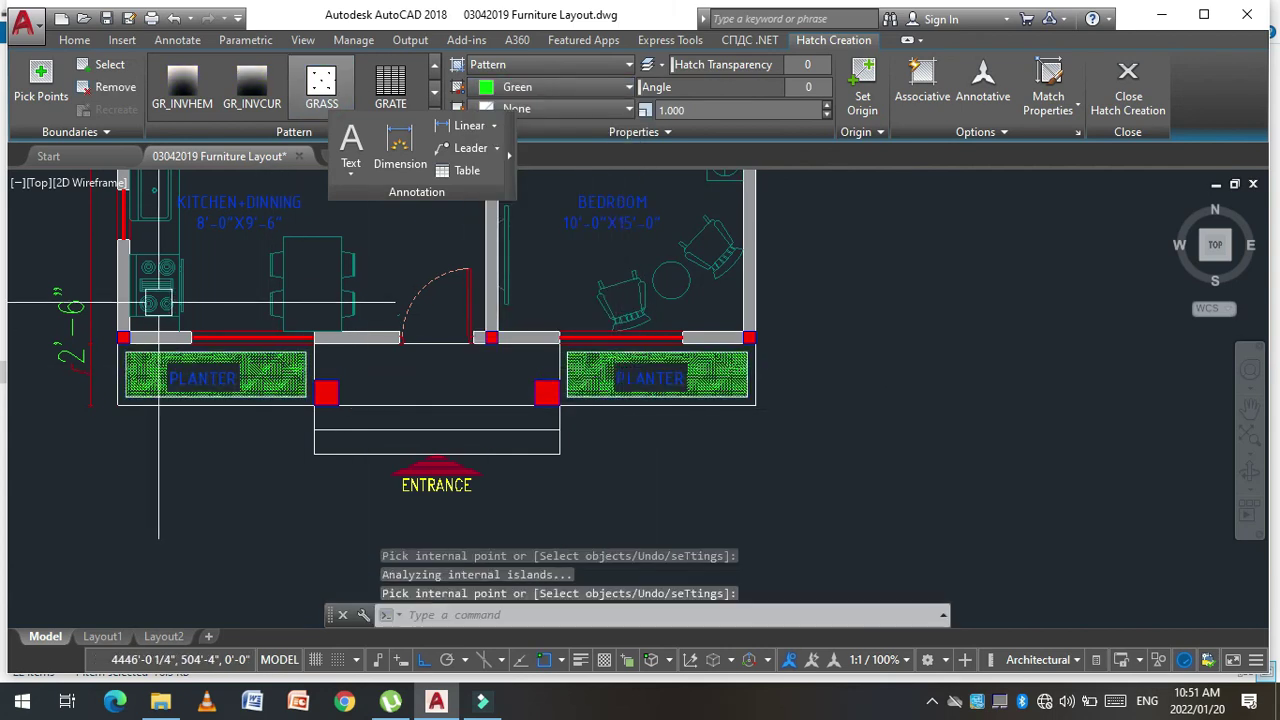
{"action": "scroll", "coordinate": [290, 363], "scroll_direction": "down", "scroll_amount": 2}
{"action": "key", "text": "Escape"}
{"action": "key", "text": "Escape"}
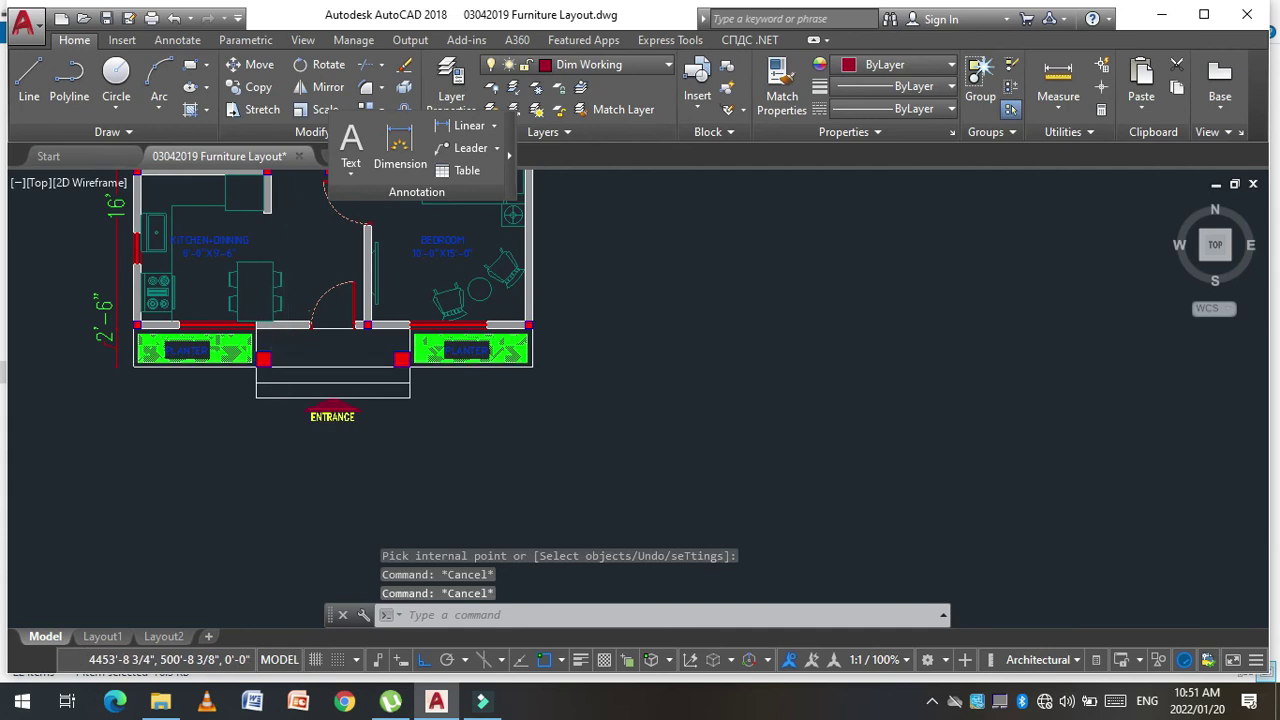
{"action": "key", "text": "ctrl+s"}
{"action": "middle_click_drag", "start_coordinate": [274, 311], "coordinate": [286, 429]}
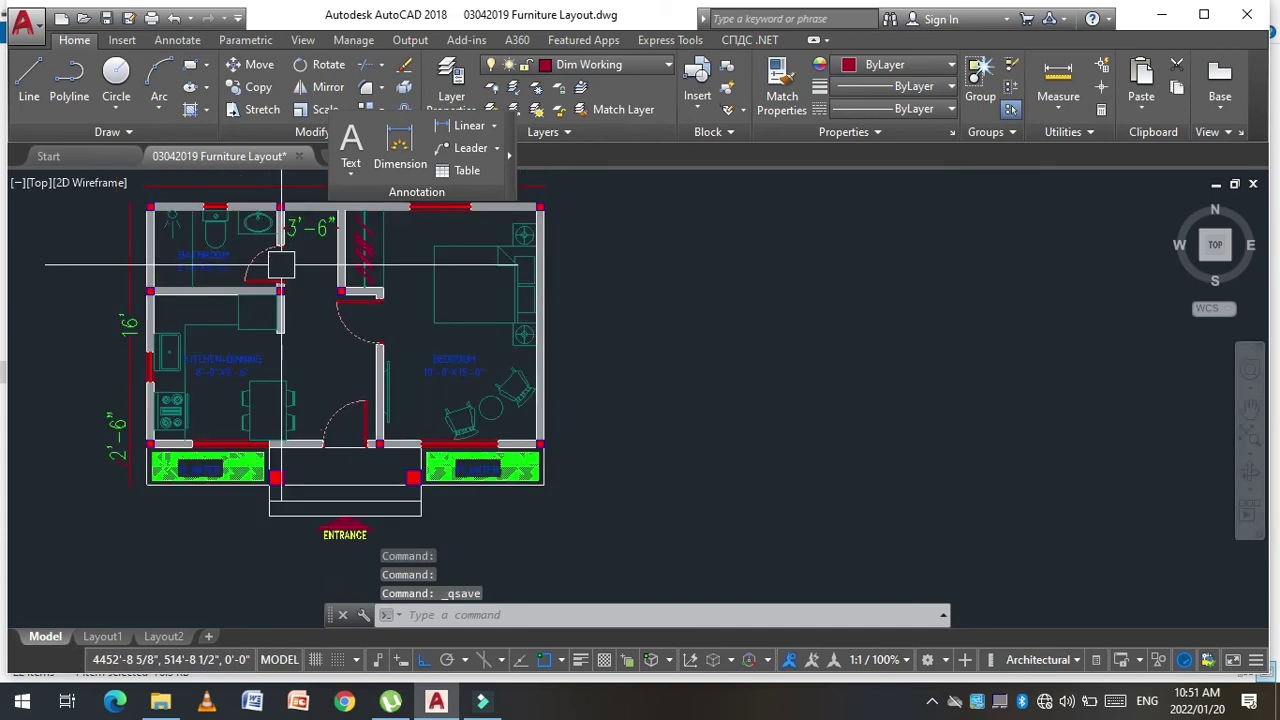
Step: In the Plot dialog, apply the <Previous plot> page setup for DWG To PDF on ISO A3
{"action": "key", "text": "Escape"}
{"action": "scroll", "coordinate": [282, 365], "scroll_direction": "down", "scroll_amount": 2}
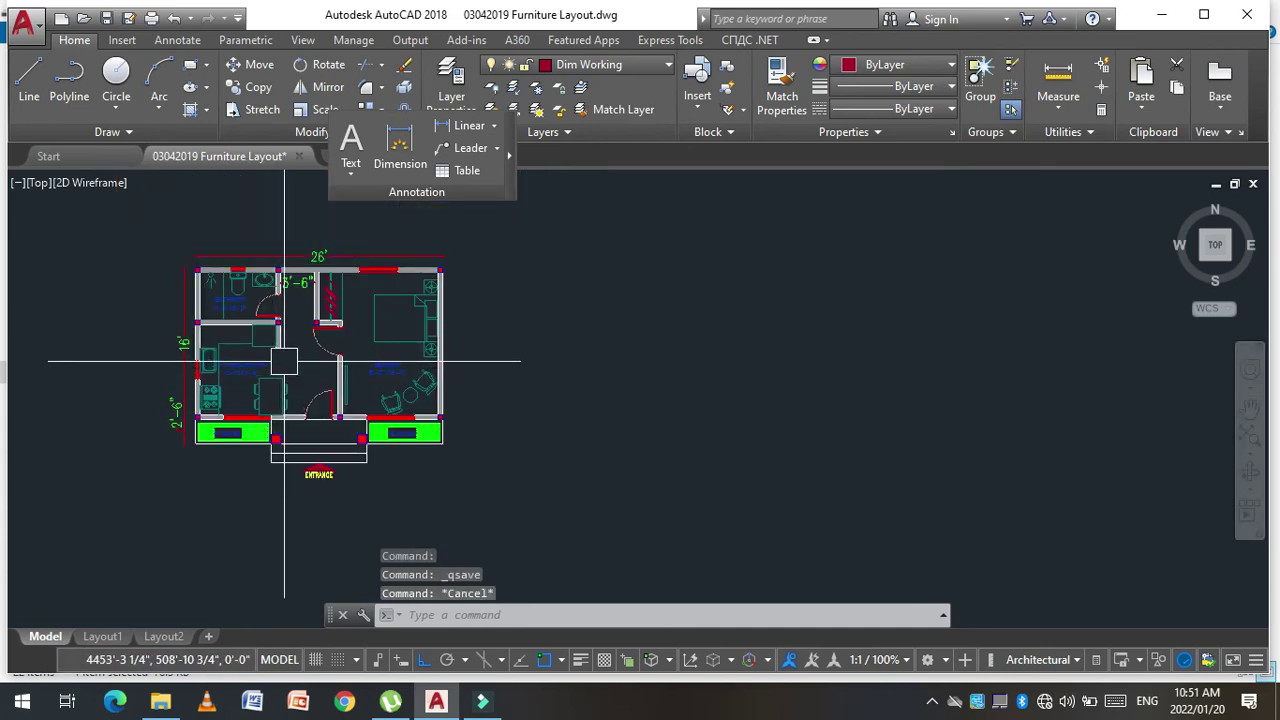
{"action": "key", "text": "ctrl+p"}
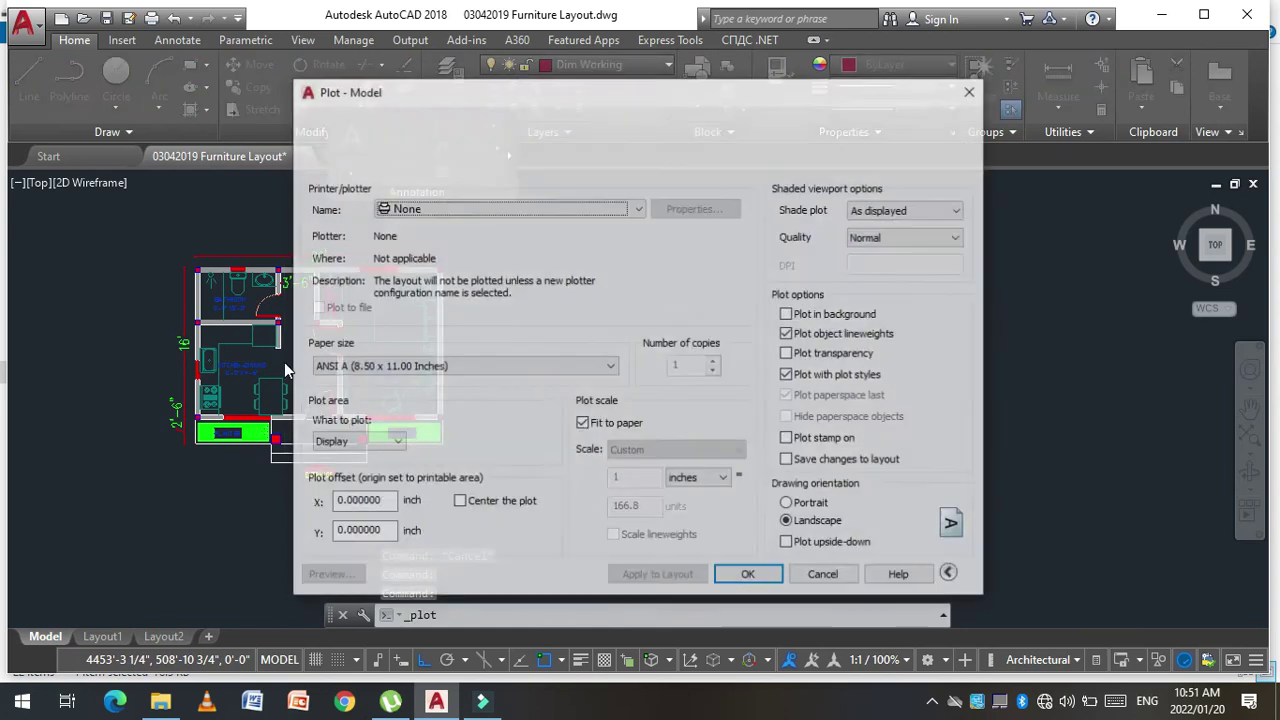
{"action": "left_click", "coordinate": [448, 153]}
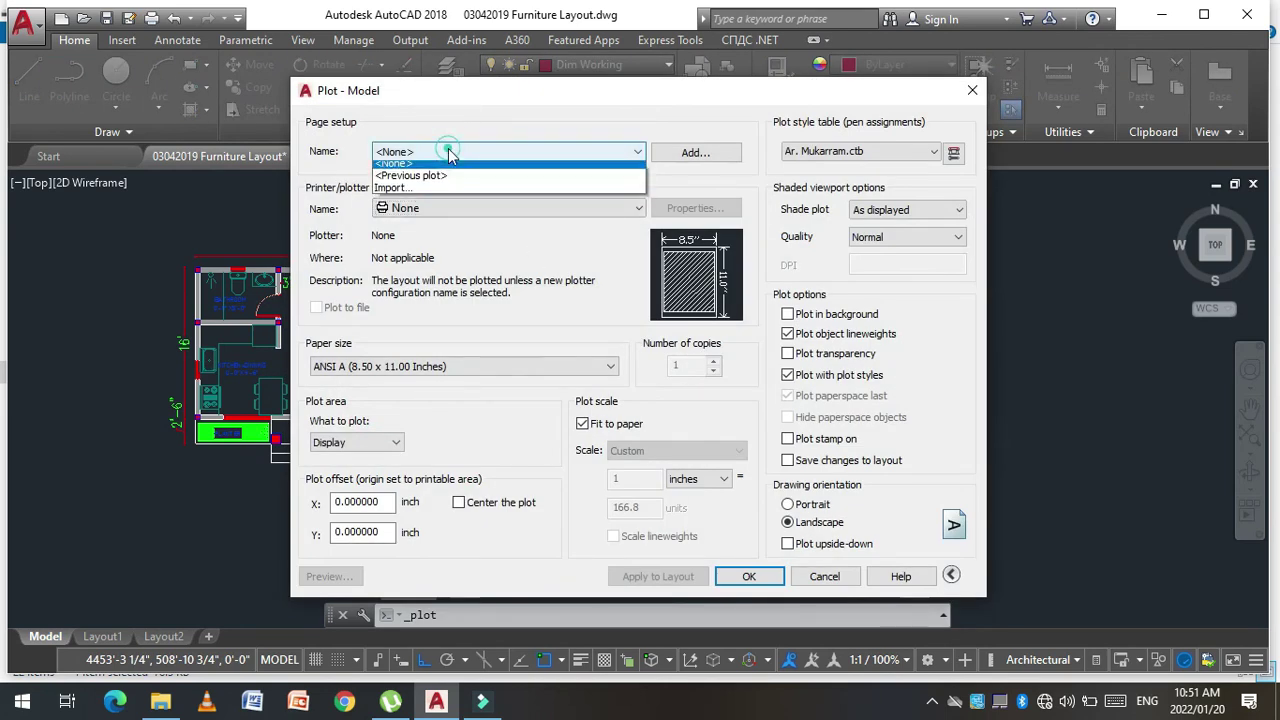
{"action": "key", "text": "Escape"}
{"action": "key", "text": "Escape"}
{"action": "scroll", "coordinate": [245, 450], "scroll_direction": "up", "scroll_amount": 2}
{"action": "scroll", "coordinate": [210, 440], "scroll_direction": "down", "scroll_amount": 2}
{"action": "scroll", "coordinate": [206, 334], "scroll_direction": "up", "scroll_amount": 2}
{"action": "scroll", "coordinate": [215, 300], "scroll_direction": "down", "scroll_amount": 2}
{"action": "scroll", "coordinate": [202, 273], "scroll_direction": "up", "scroll_amount": 2}
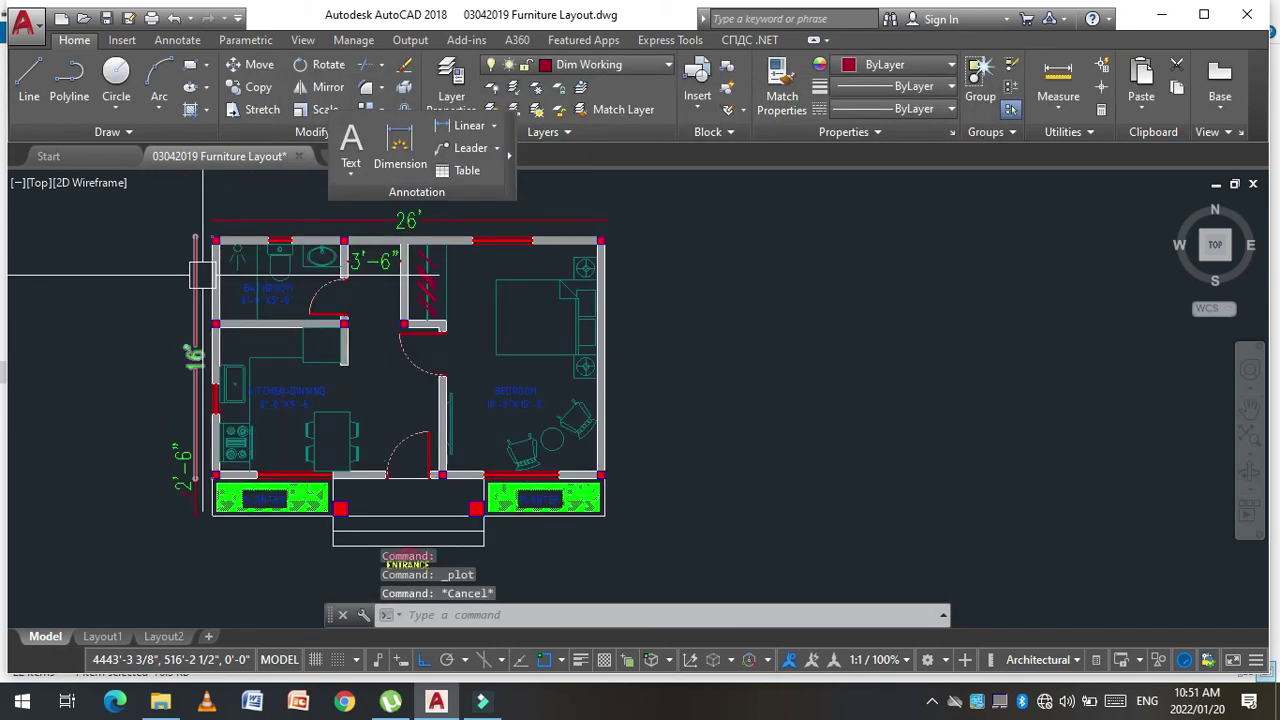
{"action": "key", "text": "ctrl+p"}
{"action": "left_click", "coordinate": [440, 212]}
{"action": "left_click", "coordinate": [425, 152]}
{"action": "left_click", "coordinate": [418, 180]}
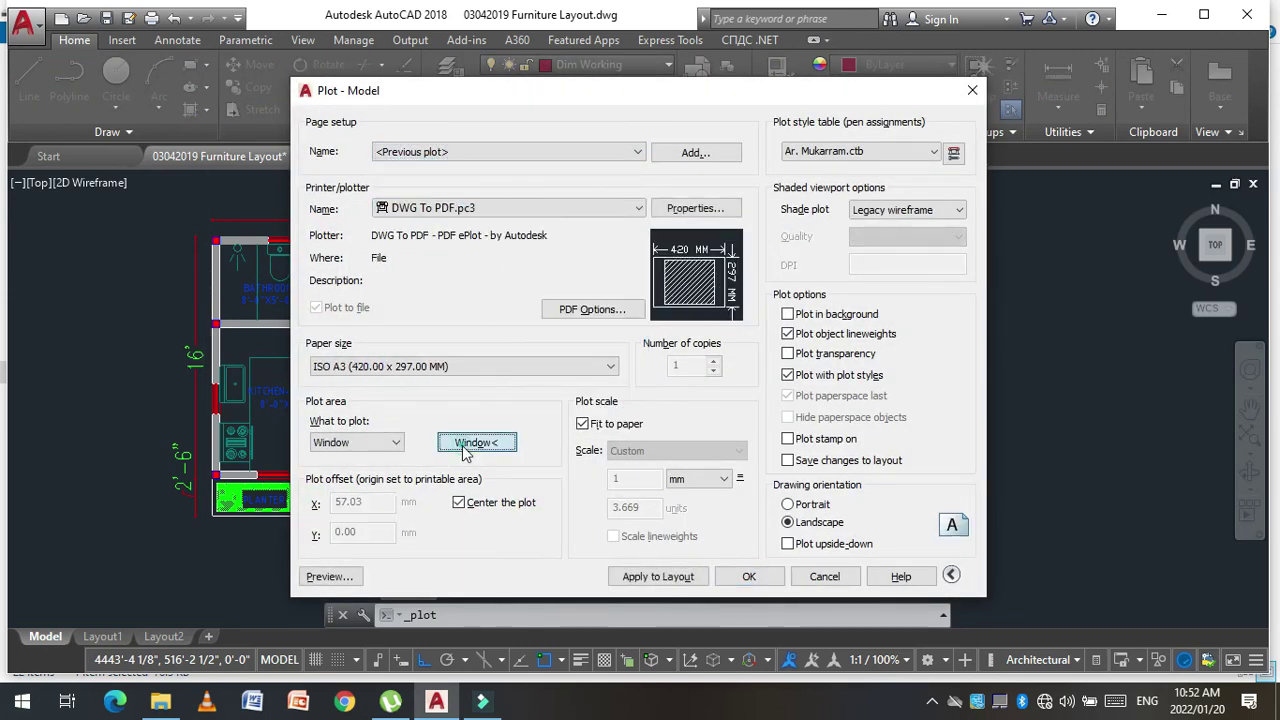
Step: Set the plot area to a window enclosing the whole floor plan
{"action": "left_click", "coordinate": [465, 447]}
{"action": "left_click", "coordinate": [137, 197]}
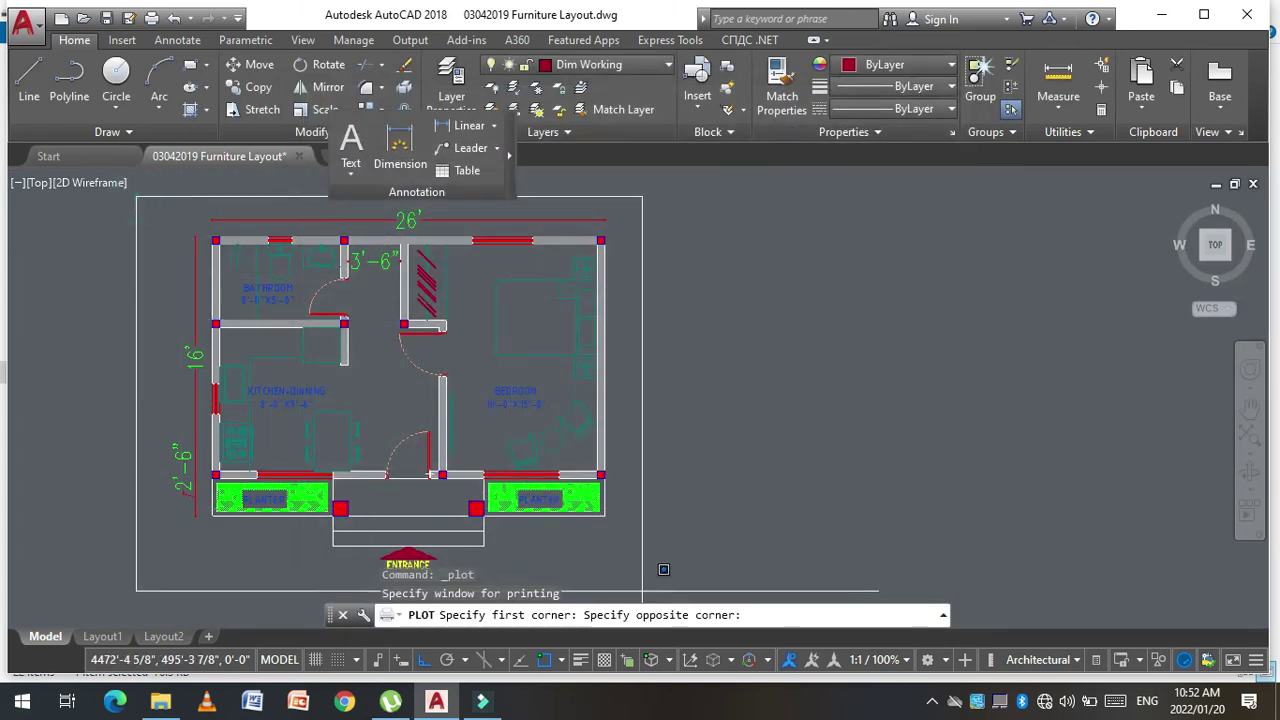
{"action": "scroll", "coordinate": [584, 475], "scroll_direction": "down", "scroll_amount": 2}
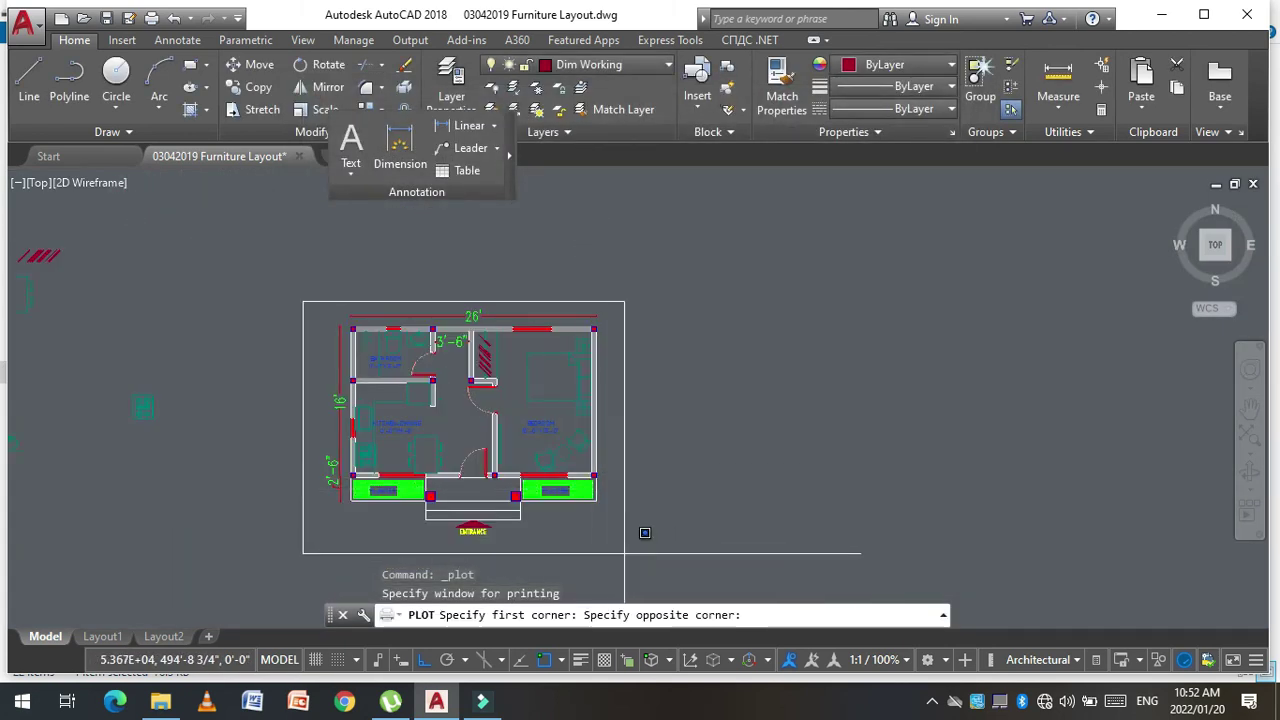
{"action": "left_click", "coordinate": [624, 553]}
Step: Preview the landscape A3 sheet, then return to the Plot dialog
{"action": "left_click", "coordinate": [330, 577]}
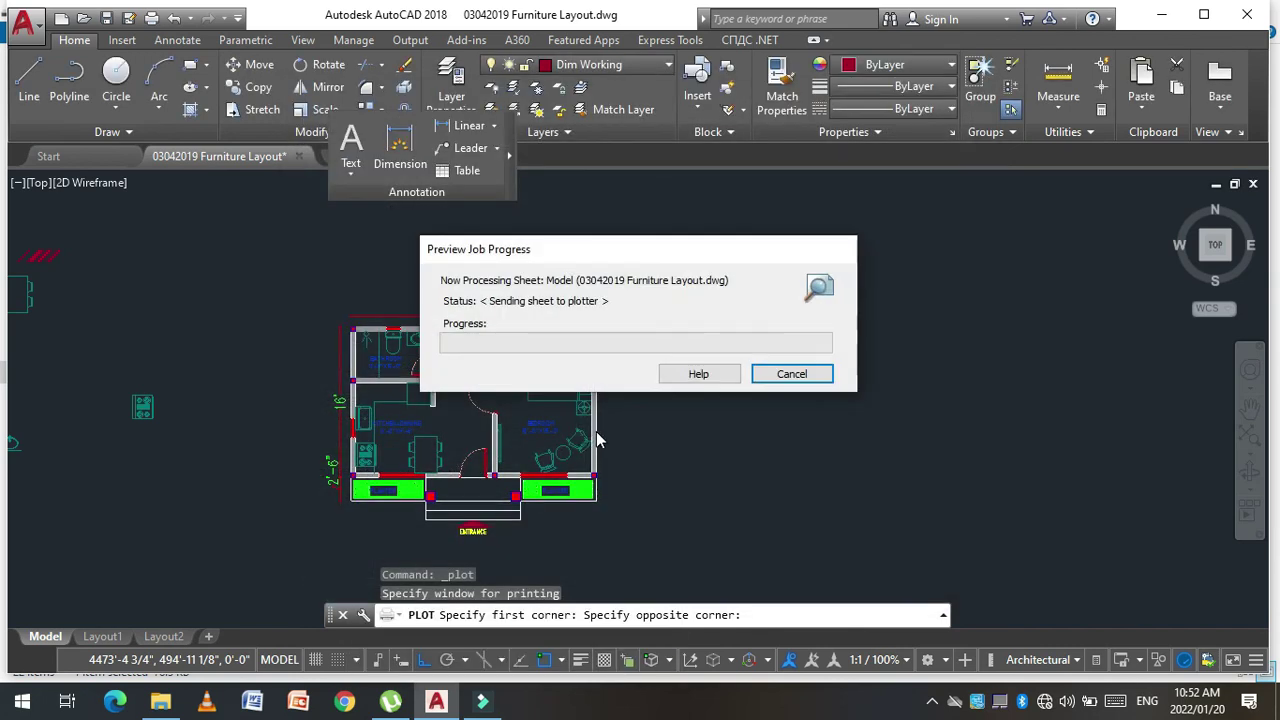
{"action": "scroll", "coordinate": [776, 450], "scroll_direction": "up", "scroll_amount": 2}
{"action": "scroll", "coordinate": [697, 470], "scroll_direction": "down", "scroll_amount": 2}
{"action": "scroll", "coordinate": [759, 331], "scroll_direction": "up", "scroll_amount": 2}
{"action": "scroll", "coordinate": [751, 317], "scroll_direction": "down", "scroll_amount": 2}
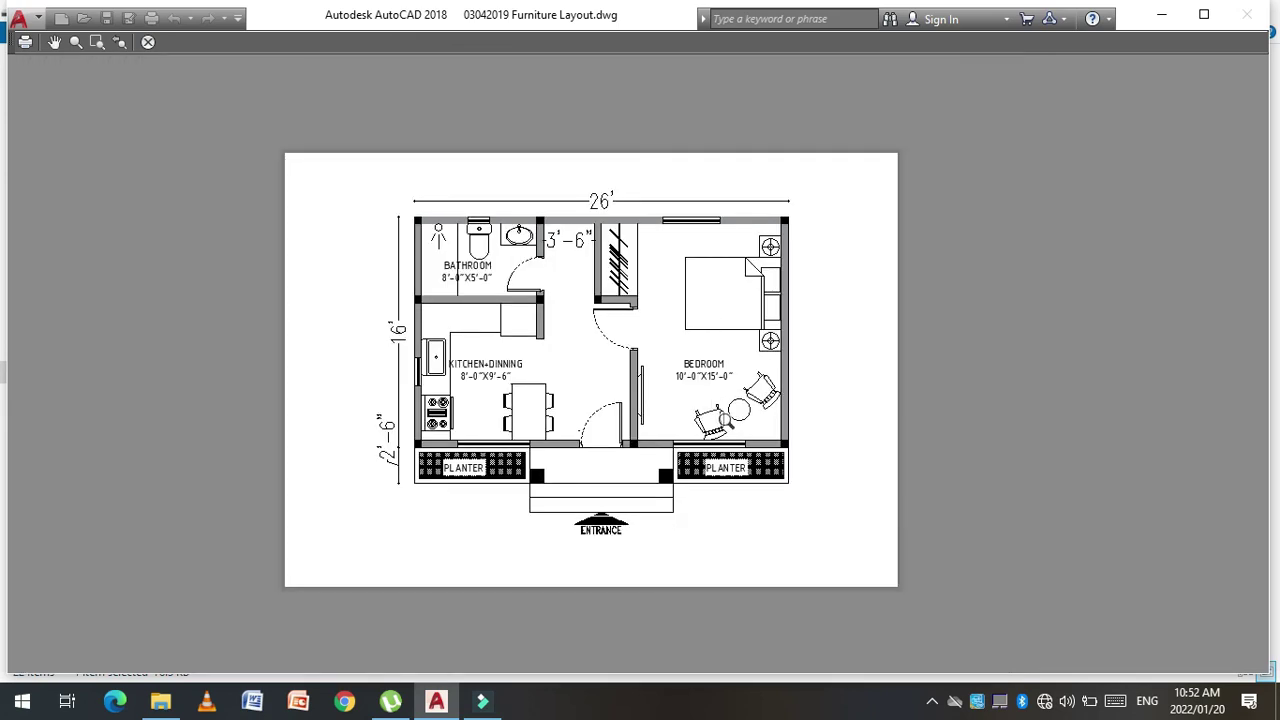
{"action": "scroll", "coordinate": [727, 418], "scroll_direction": "up", "scroll_amount": 2}
{"action": "scroll", "coordinate": [731, 410], "scroll_direction": "down", "scroll_amount": 2}
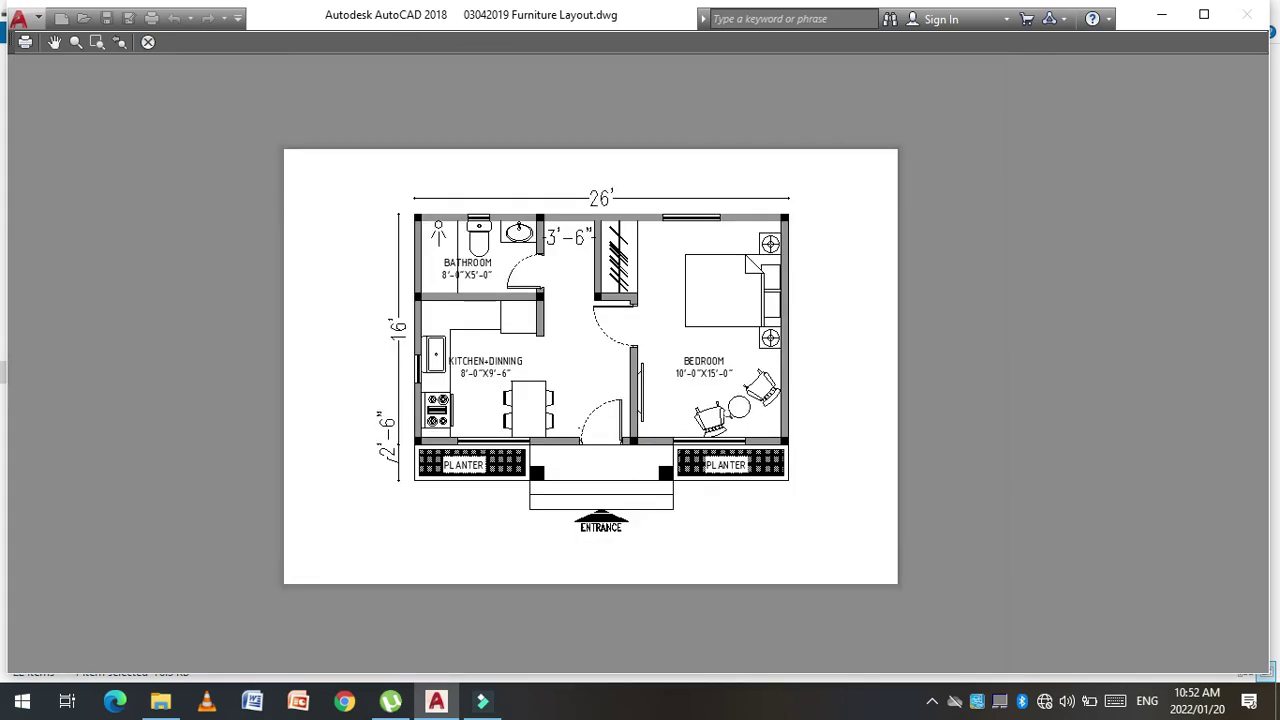
{"action": "key", "text": "Escape"}
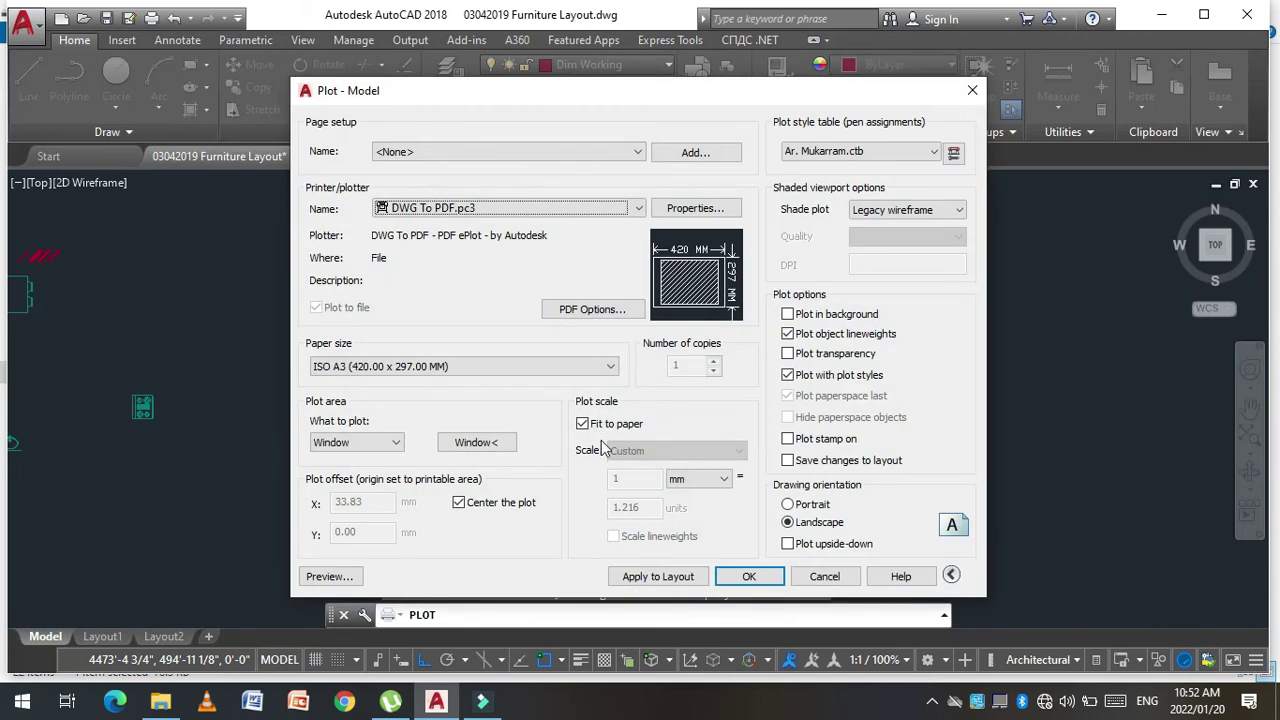
Step: Apply the plot settings to the layout and save the output as house plan.pdf on the Desktop
{"action": "left_click", "coordinate": [687, 586]}
{"action": "type", "text": "house plan"}
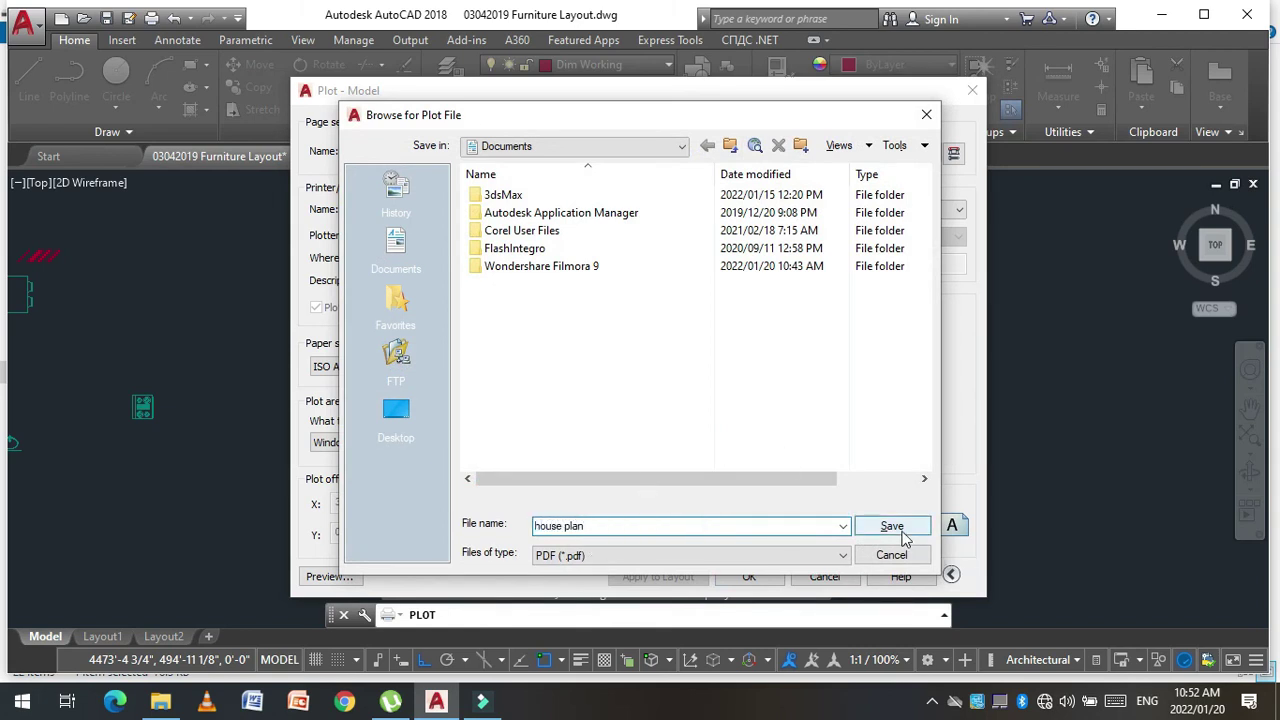
{"action": "left_click", "coordinate": [396, 415]}
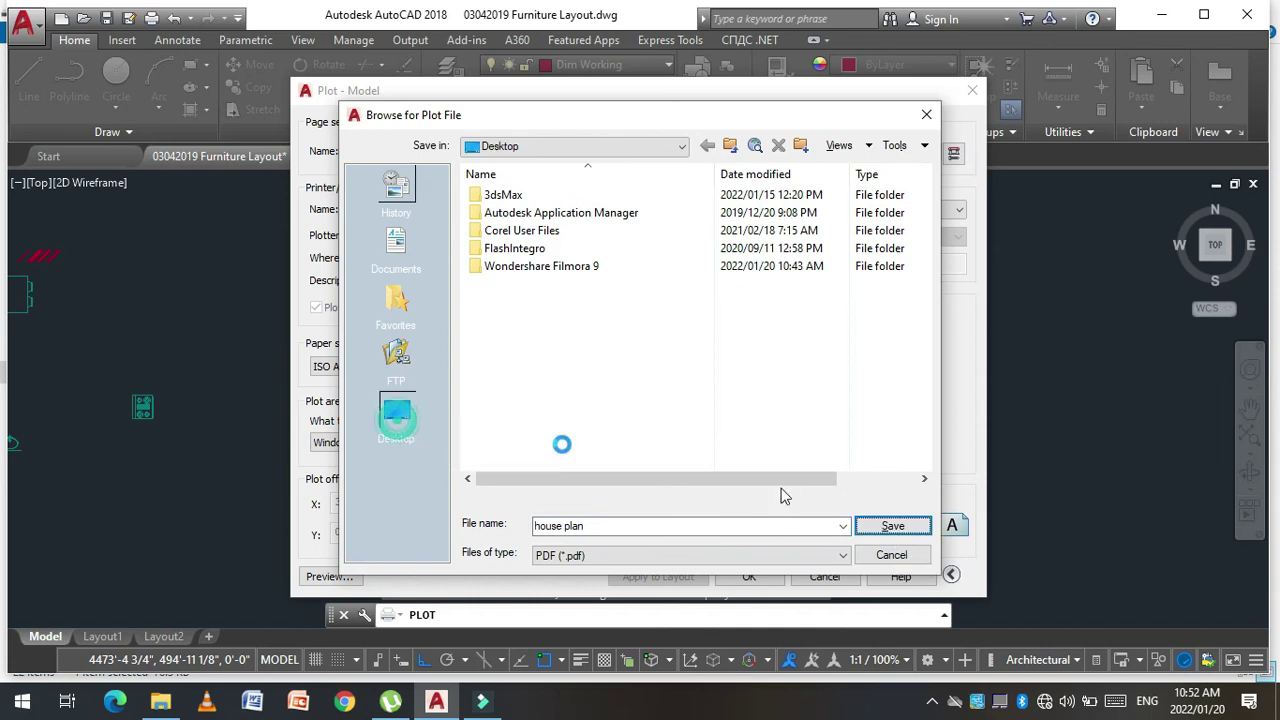
{"action": "left_click", "coordinate": [892, 525]}
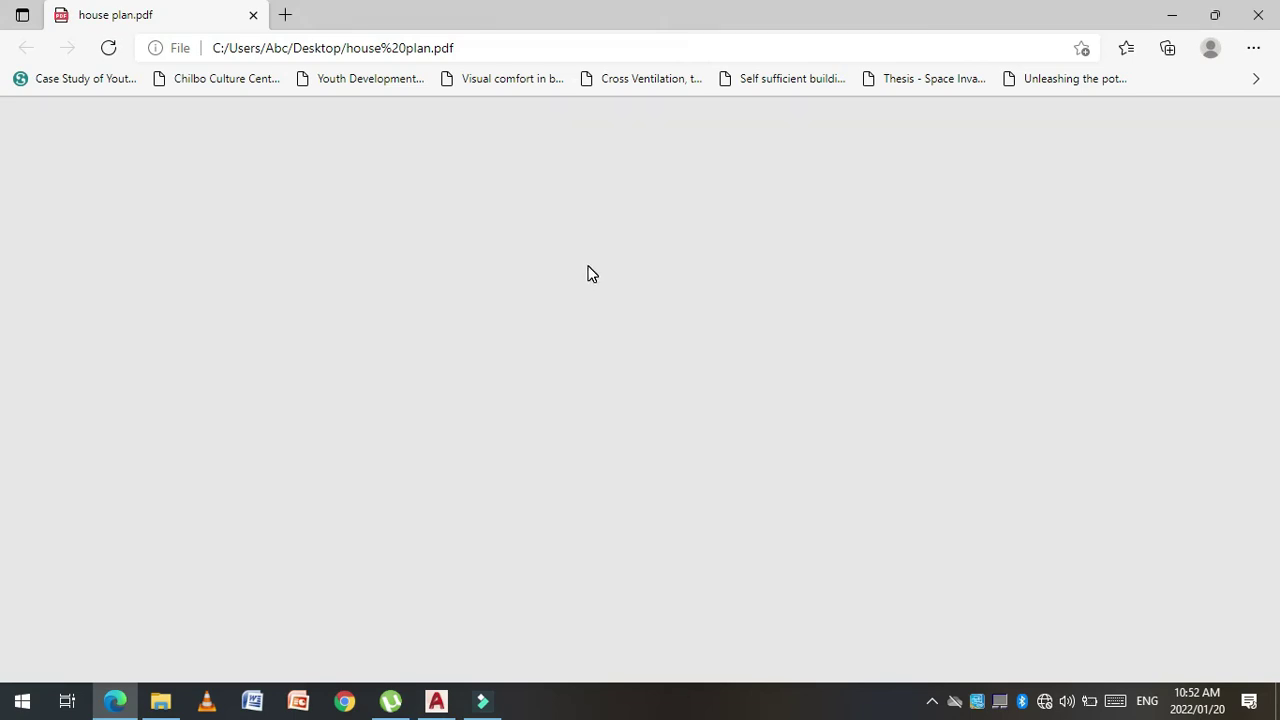
Step: Scroll through house plan.pdf in Edge and zoom out two steps to view the entire floor plan
{"action": "scroll", "coordinate": [588, 330], "scroll_direction": "down", "scroll_amount": 2}
{"action": "scroll", "coordinate": [580, 420], "scroll_direction": "down", "scroll_amount": 2}
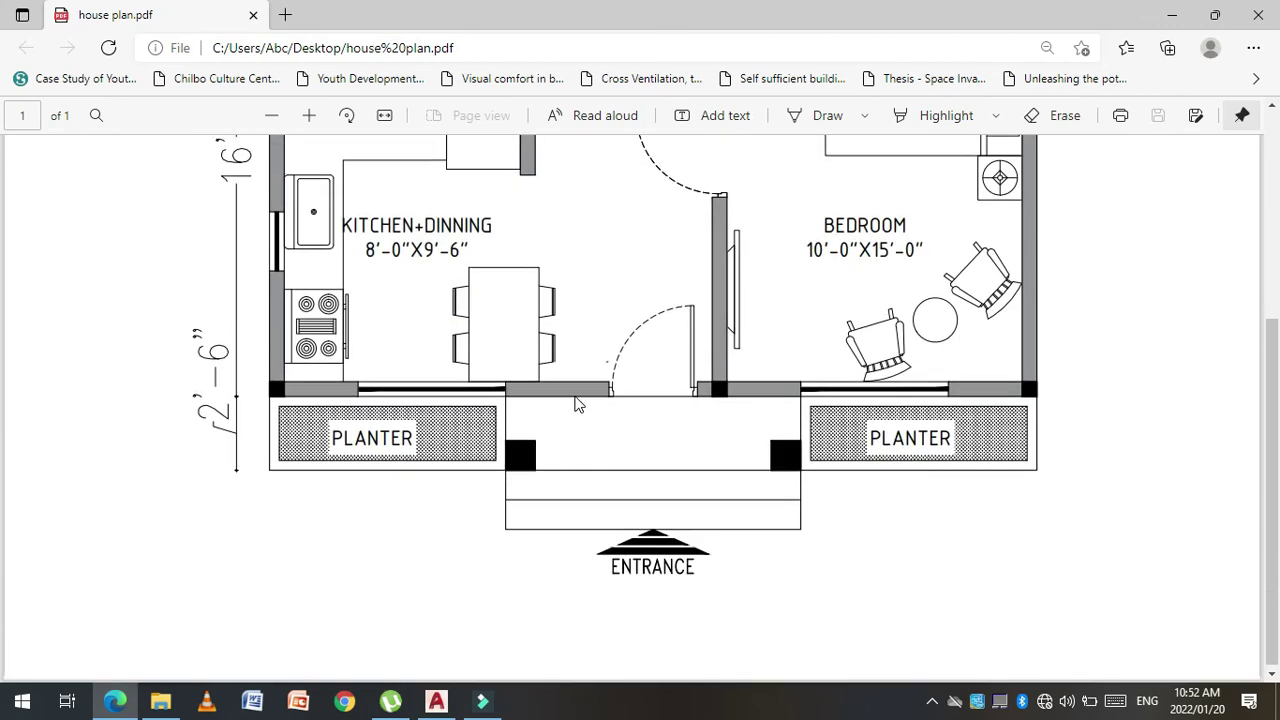
{"action": "scroll", "coordinate": [577, 406], "scroll_direction": "up", "scroll_amount": 3}
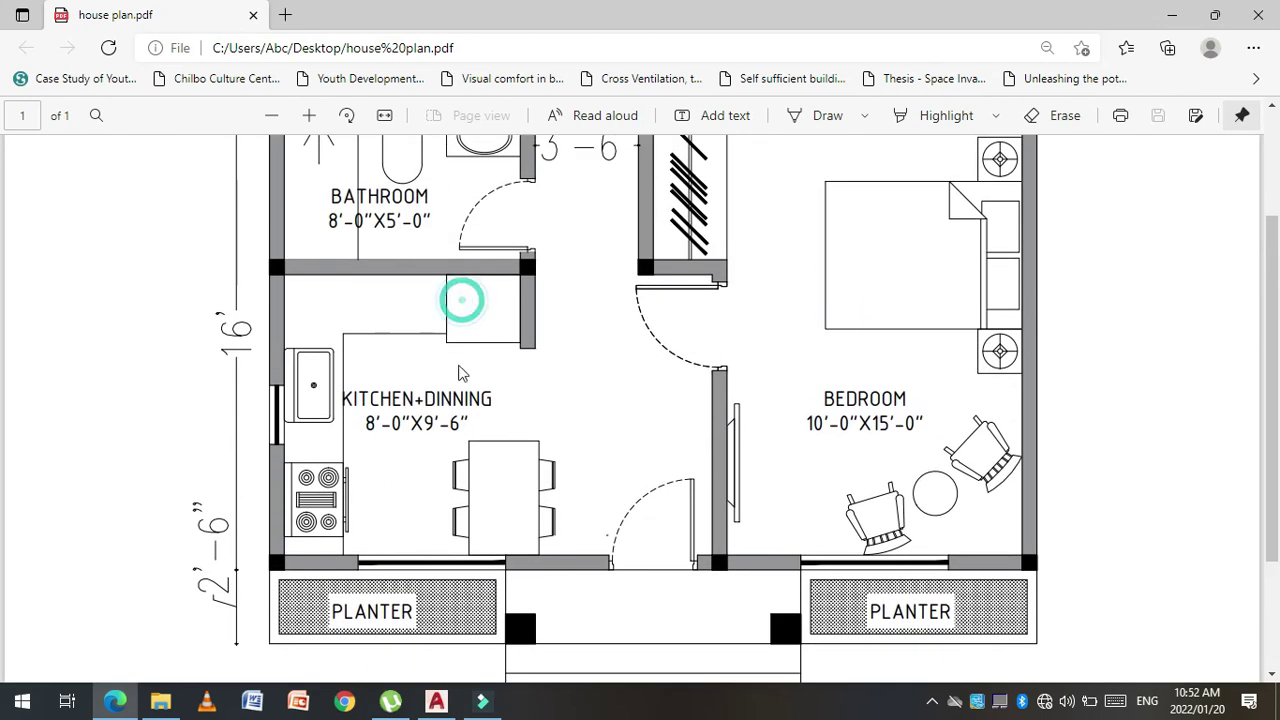
{"action": "scroll", "coordinate": [460, 372], "scroll_direction": "down", "scroll_amount": 2}
{"action": "scroll", "coordinate": [457, 291], "scroll_direction": "up", "scroll_amount": 1}
{"action": "scroll", "coordinate": [456, 293], "scroll_direction": "down", "scroll_amount": 3}
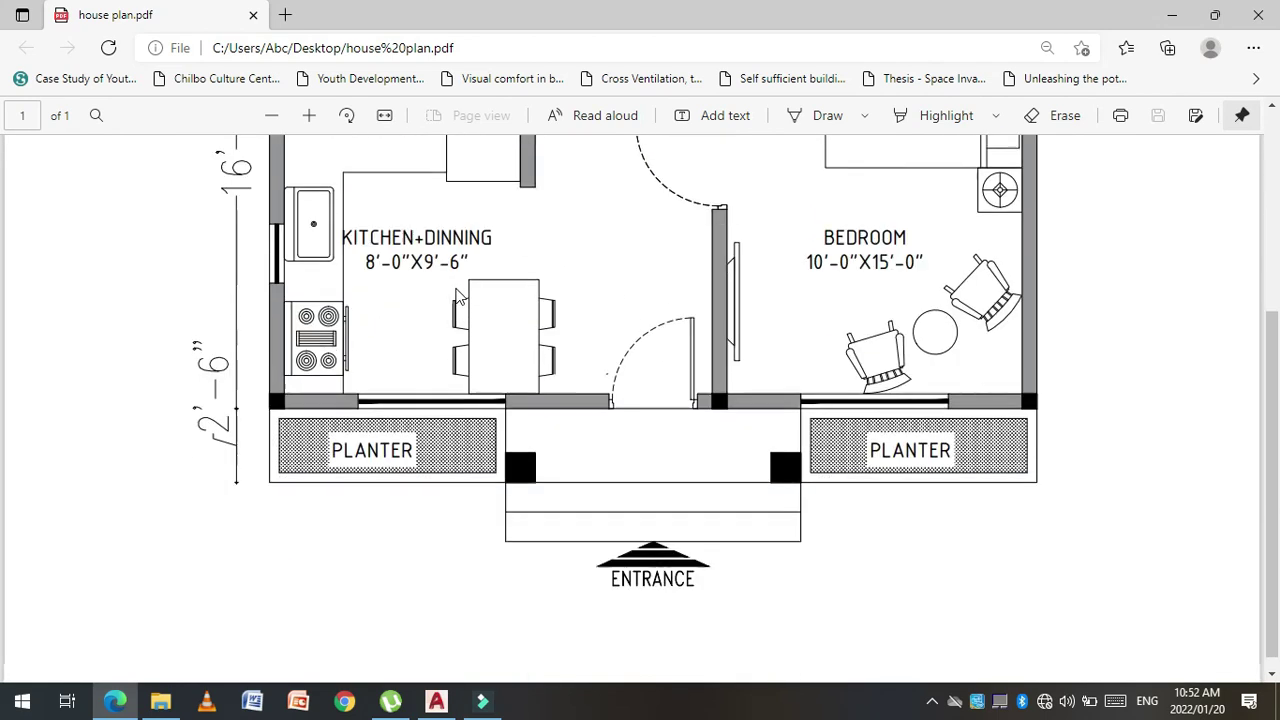
{"action": "scroll", "coordinate": [758, 440], "scroll_direction": "up", "scroll_amount": 2}
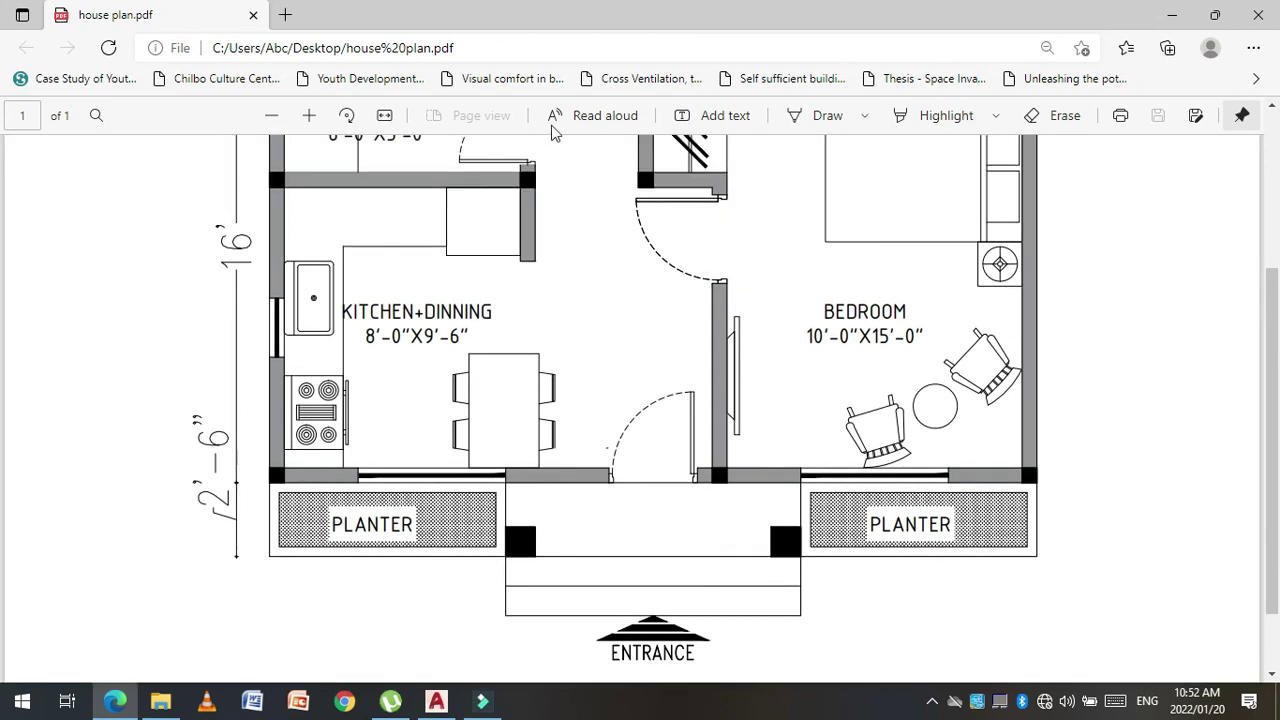
{"action": "left_click", "coordinate": [271, 115]}
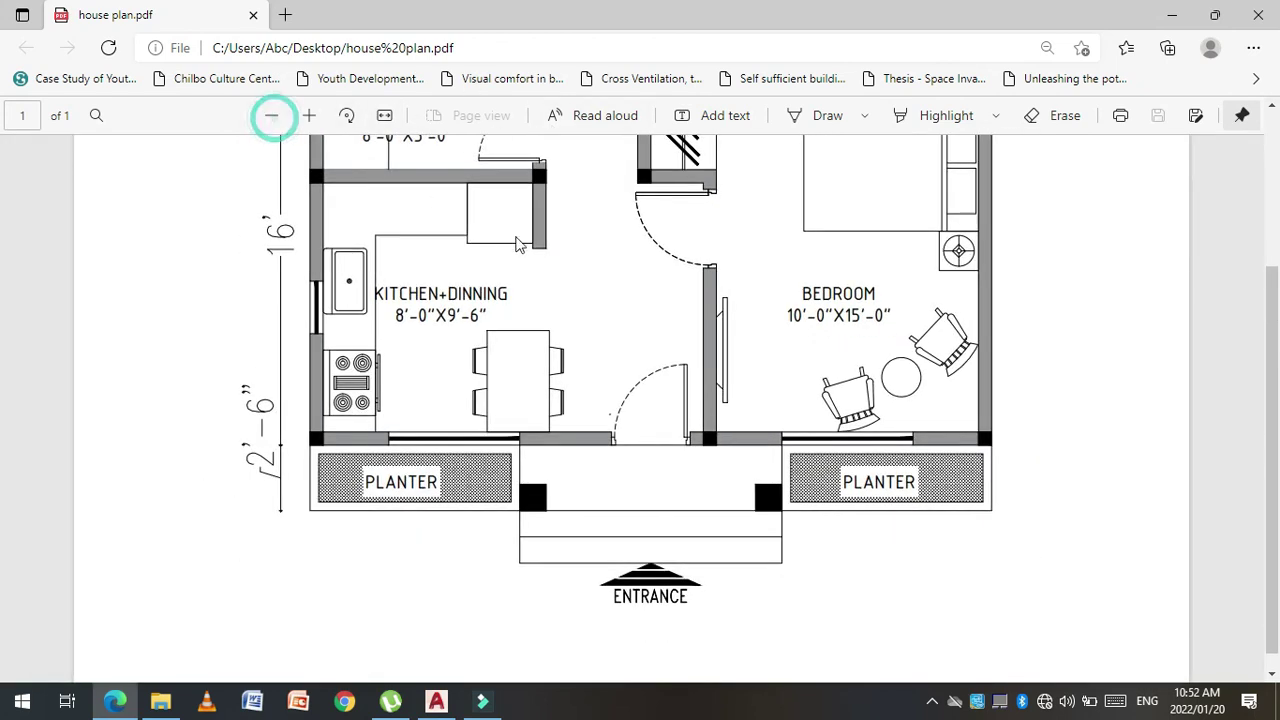
{"action": "scroll", "coordinate": [600, 312], "scroll_direction": "up", "scroll_amount": 3}
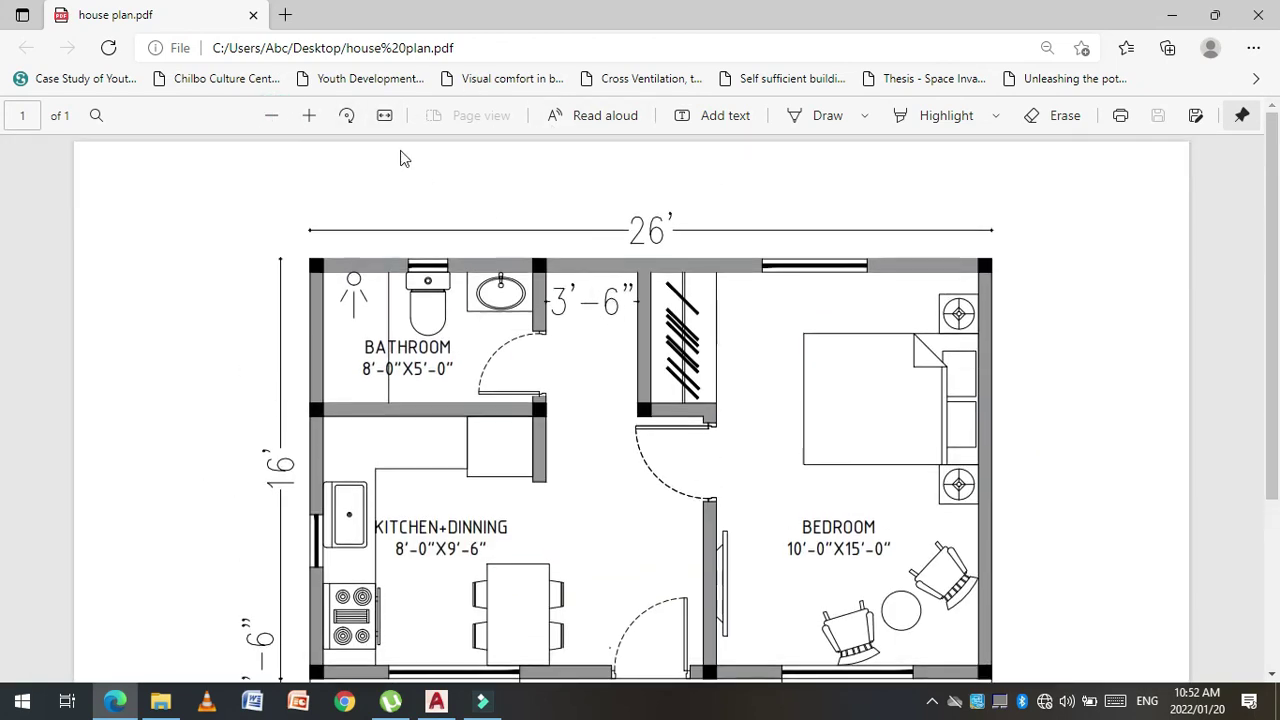
{"action": "left_click", "coordinate": [271, 115]}
{"action": "scroll", "coordinate": [566, 306], "scroll_direction": "down", "scroll_amount": 1}
{"action": "scroll", "coordinate": [567, 305], "scroll_direction": "up", "scroll_amount": 1}
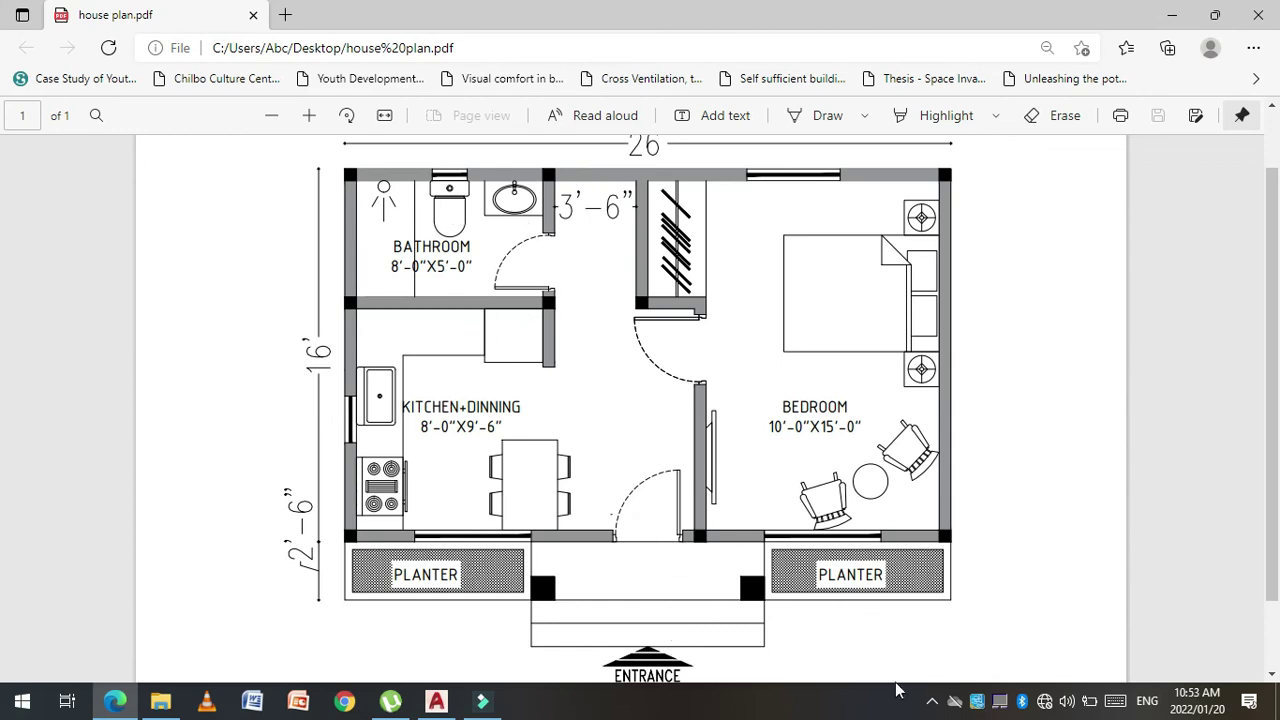
{"action": "left_click", "coordinate": [931, 703]}
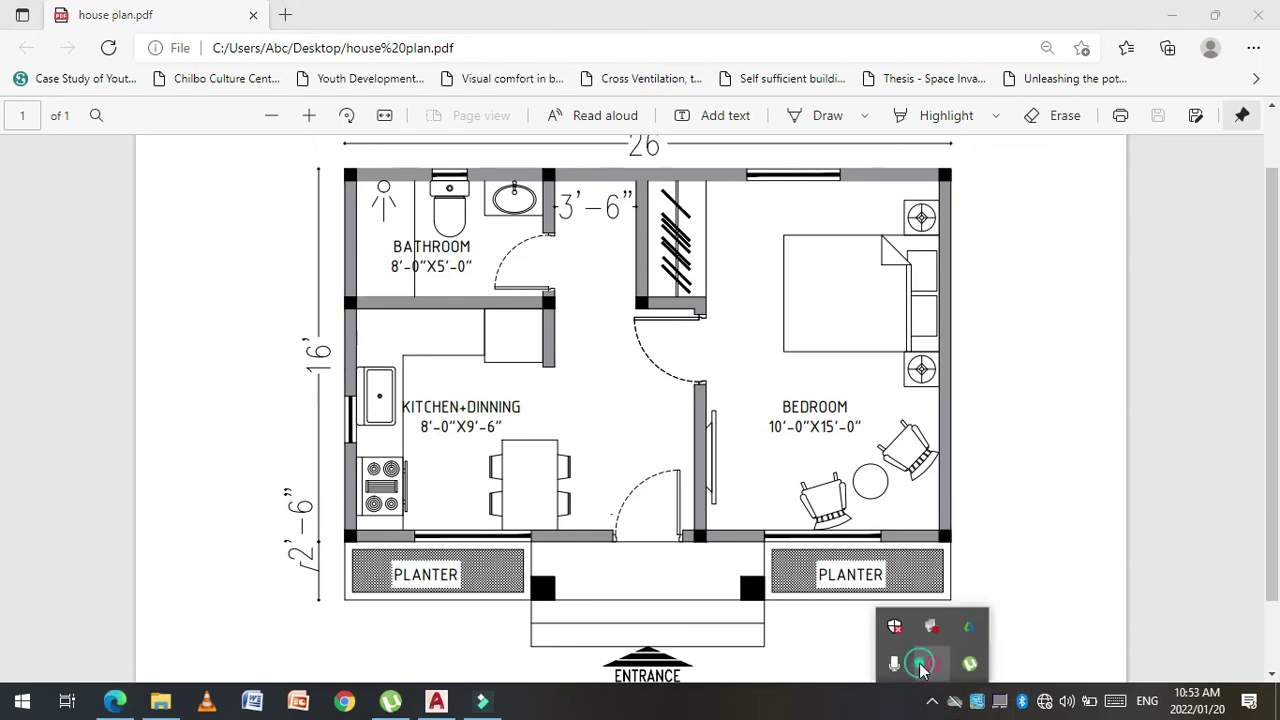
{"action": "left_click", "coordinate": [926, 665]}
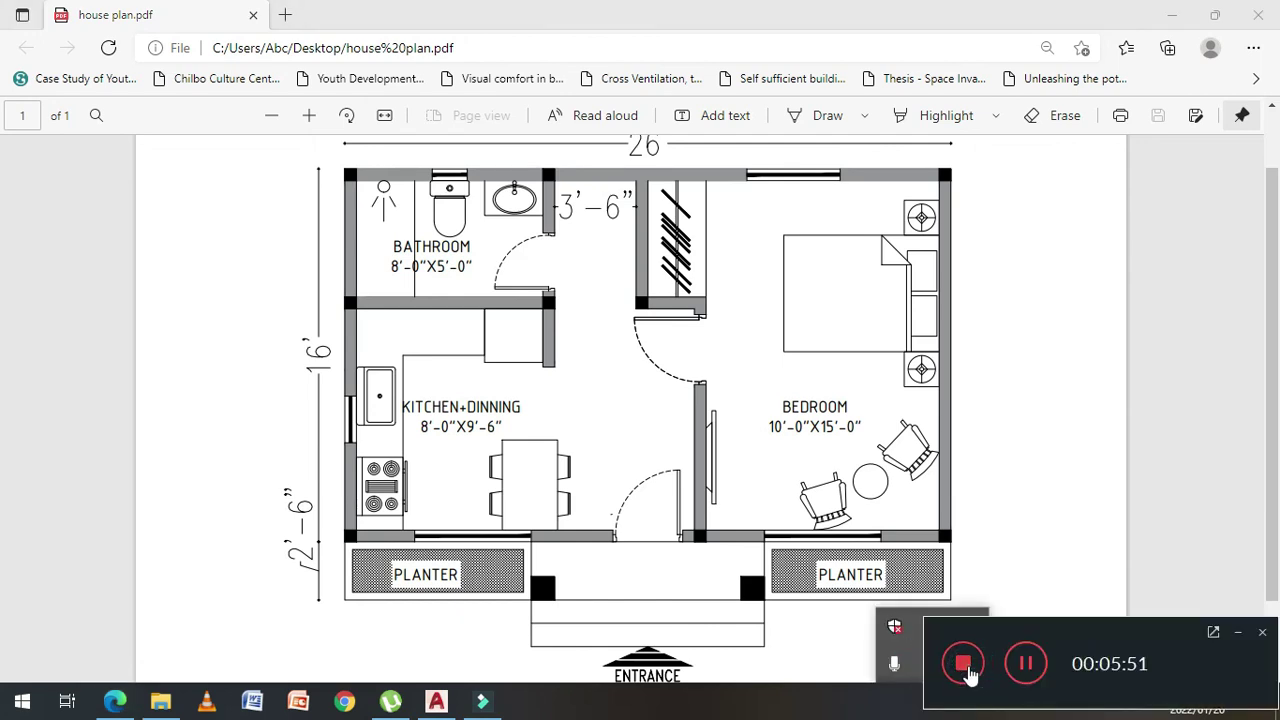
{"action": "left_click", "coordinate": [964, 665]}
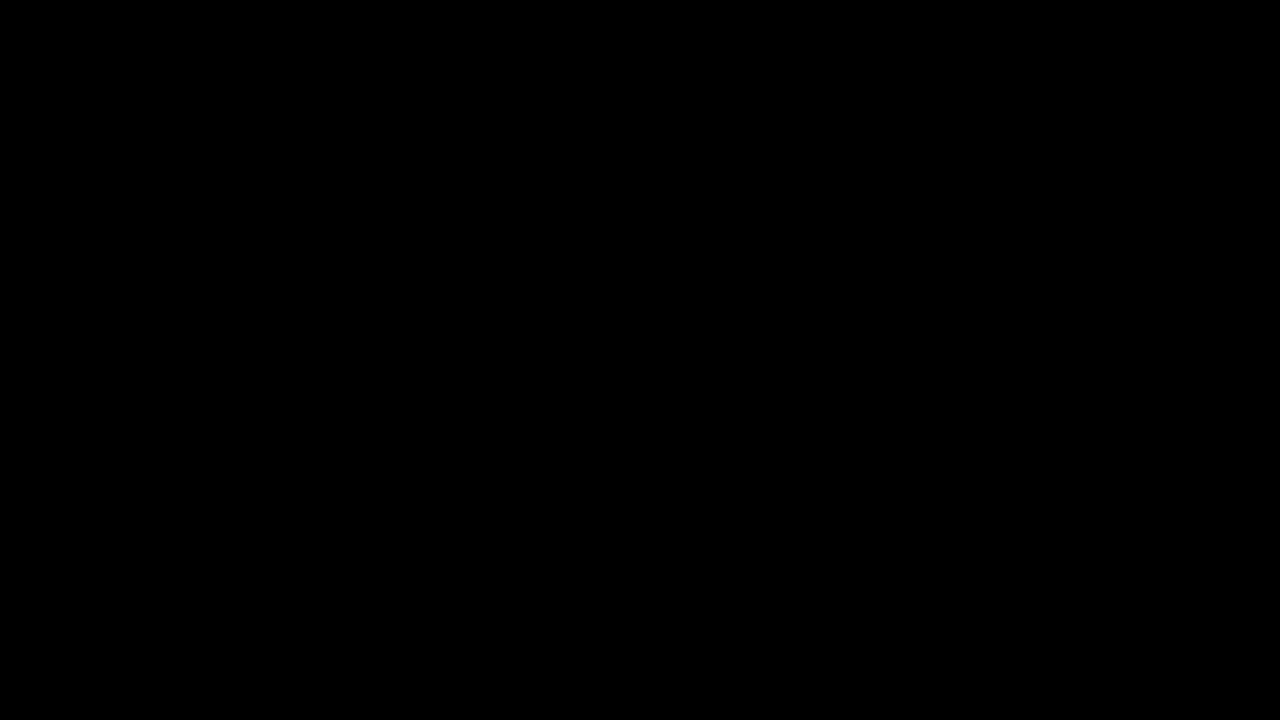